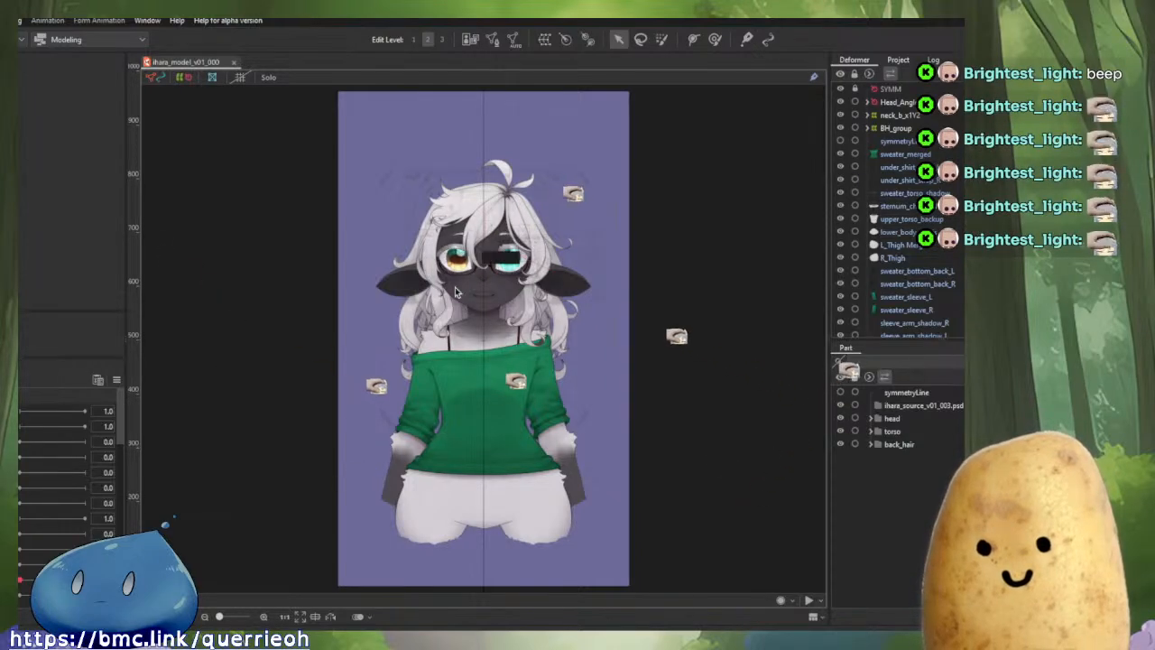
Zoom in on the character's face and narrow the side palettes to enlarge the canvas area.
scroll(480, 296, "up", 4)
scroll(480, 296, "up", 2)
scroll(627, 262, "down", 1)
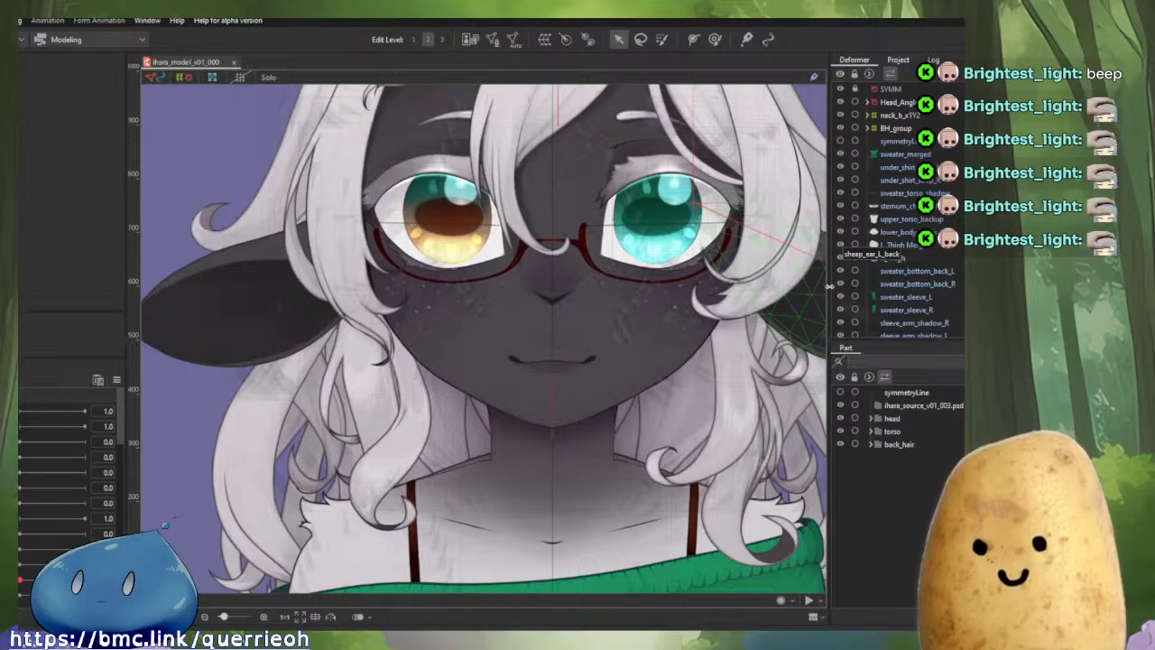
left_click_drag(831, 284, 952, 307)
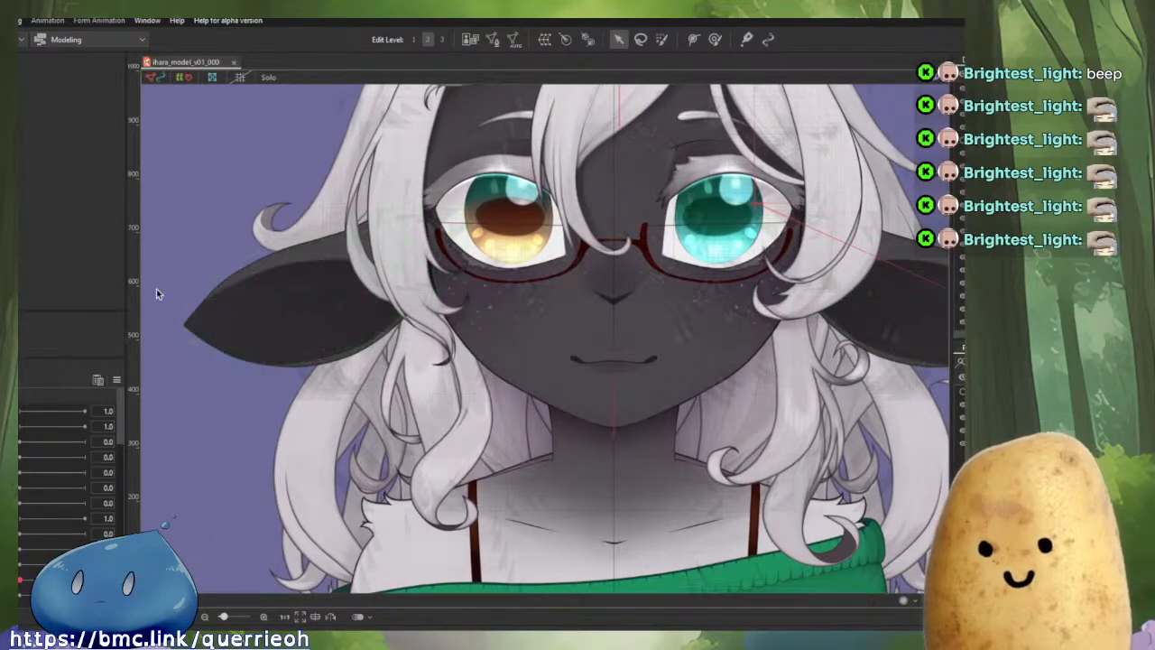
left_click_drag(129, 270, 79, 272)
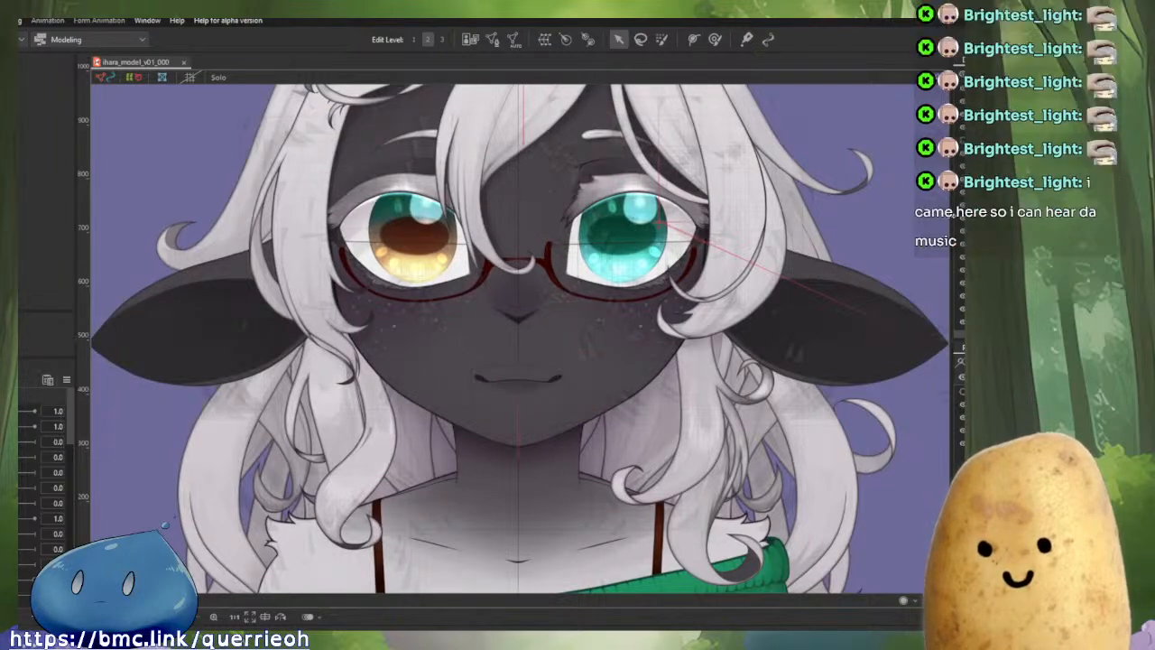
left_click_drag(952, 236, 891, 235)
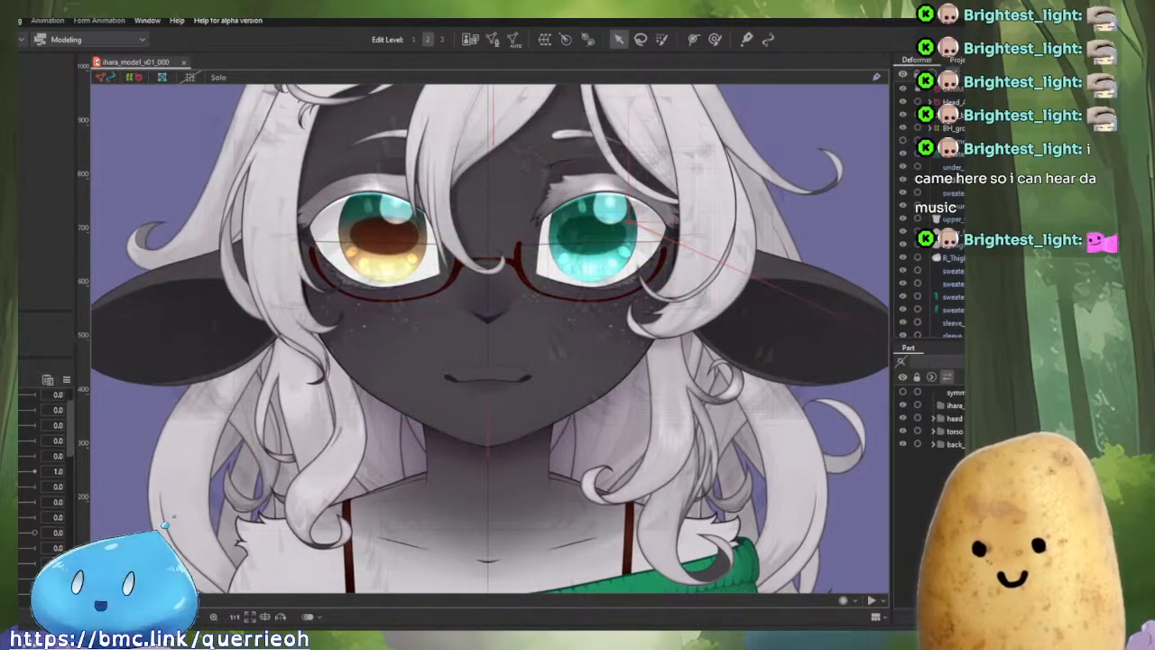
Pose the mouth fully open and set the mouth form parameter to -1.0.
scroll(44, 469, "down", 3)
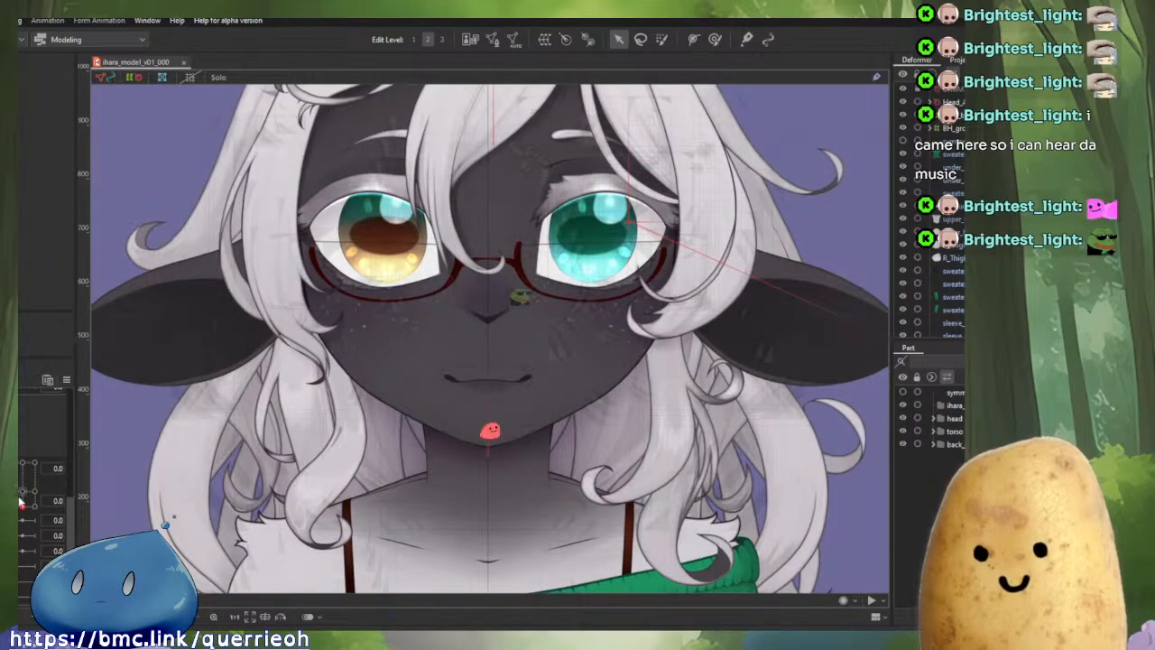
mouse_move(24, 504)
left_mouse_down()
mouse_move(44, 461)
mouse_move(27, 500)
mouse_move(18, 466)
mouse_move(18, 487)
left_mouse_up()
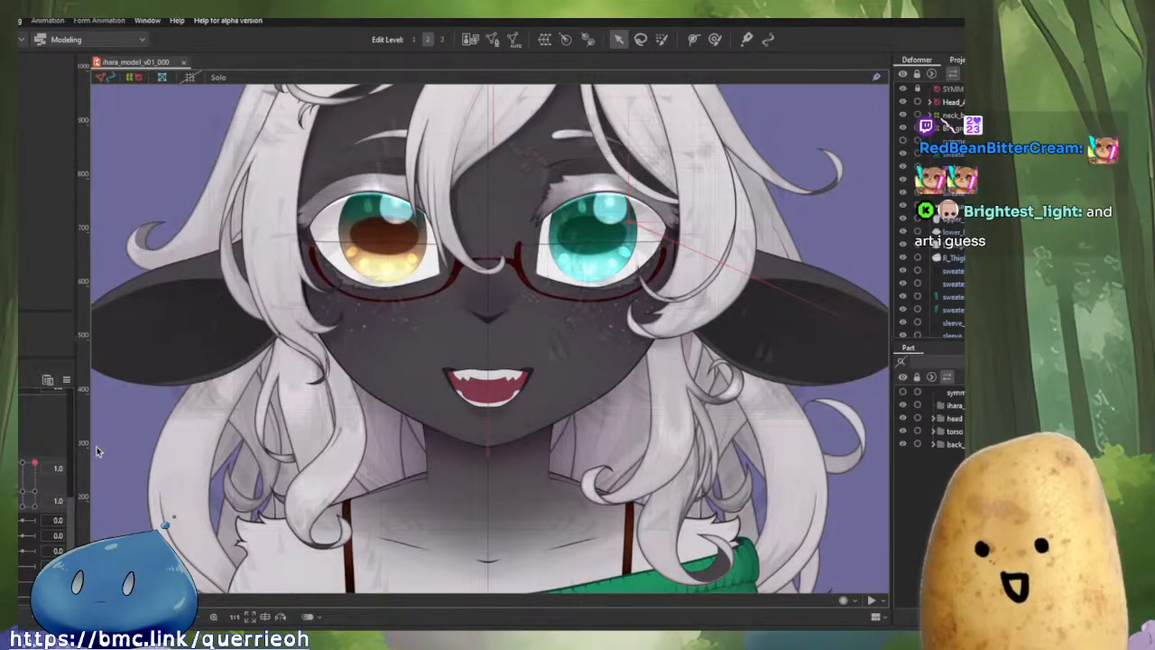
left_click_drag(34, 462, 43, 413)
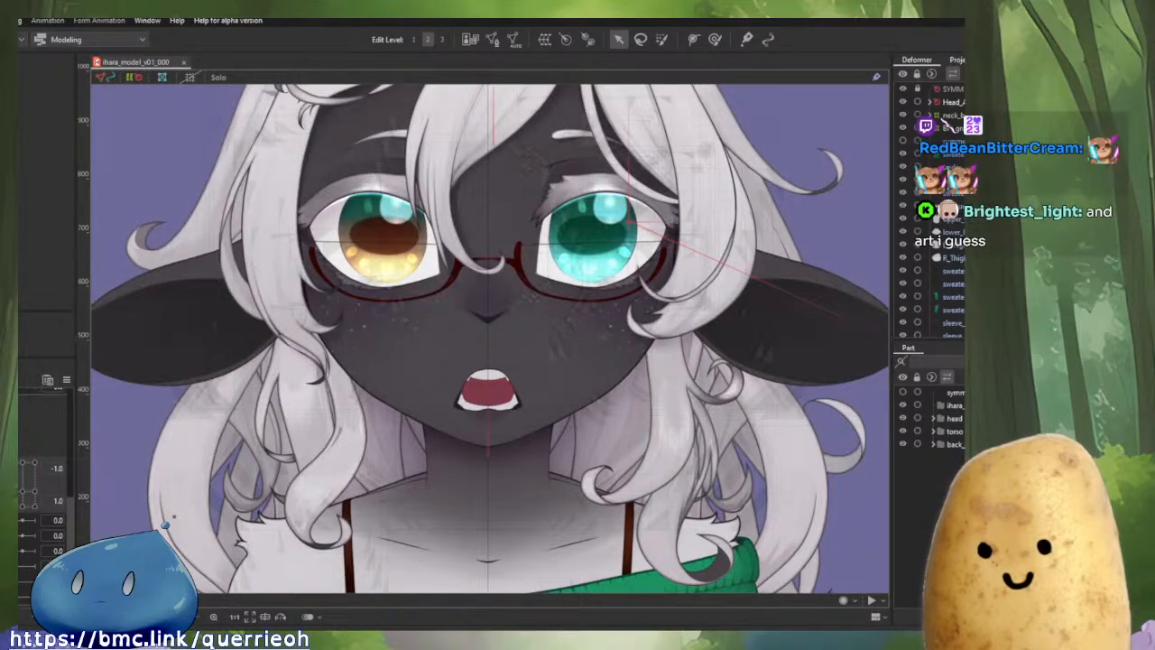
Select the warp deformer of the bottom teeth in a close-up of the mouth.
scroll(336, 412, "up", 6)
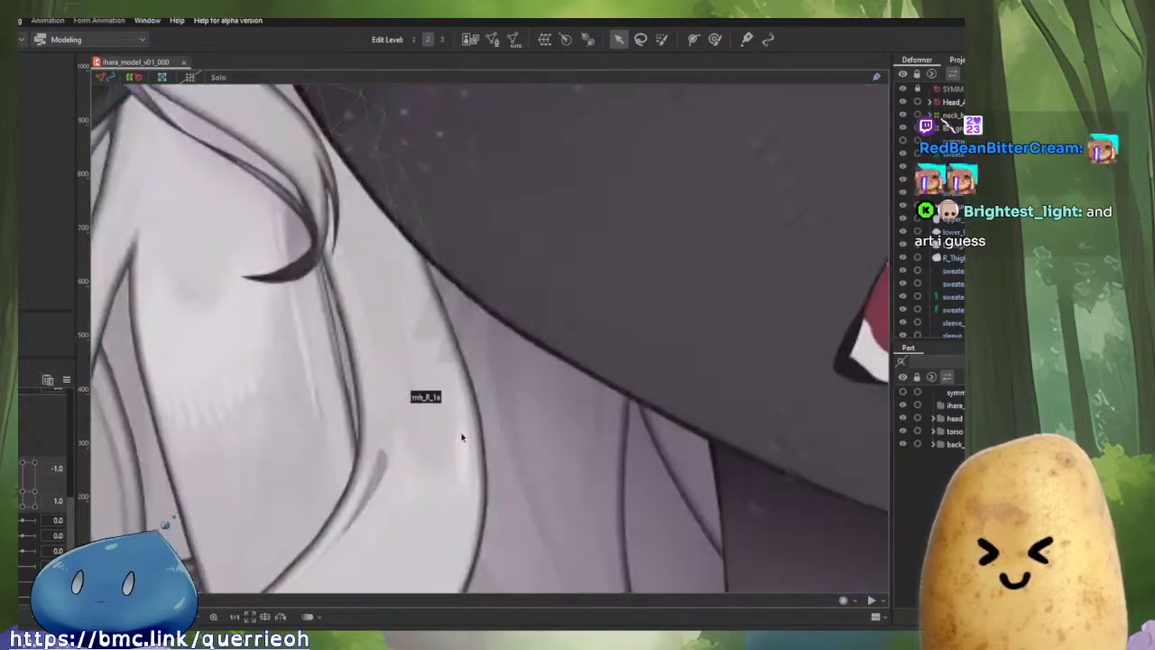
left_click_drag(569, 437, 80, 439)
left_click(391, 382)
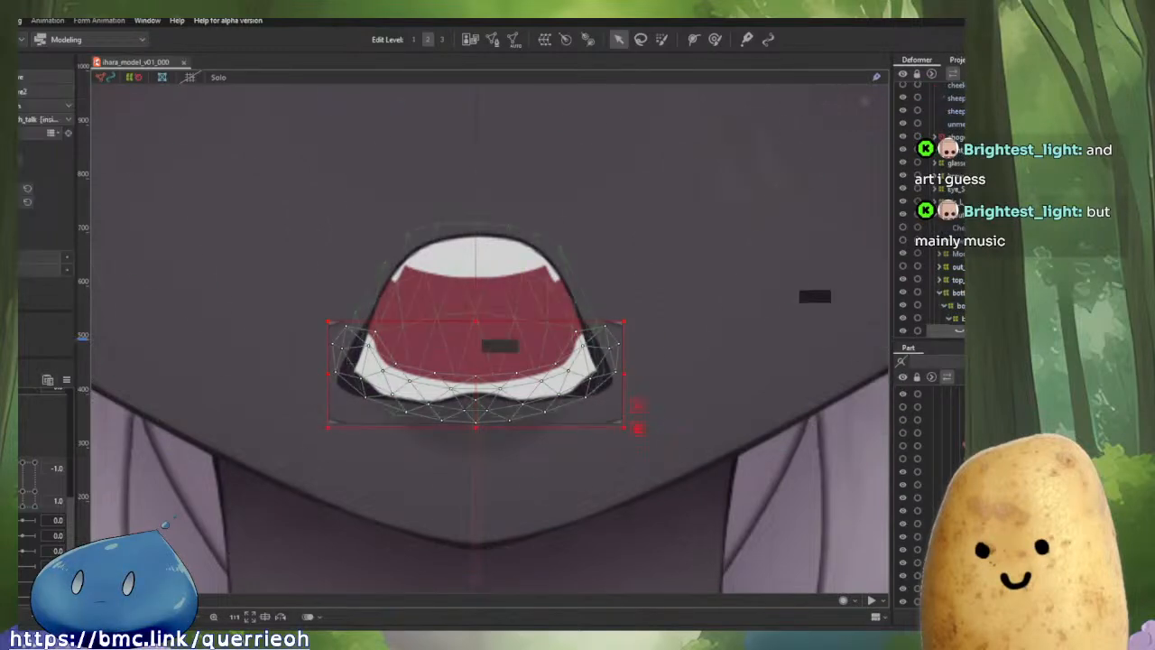
scroll(606, 402, "up", 3)
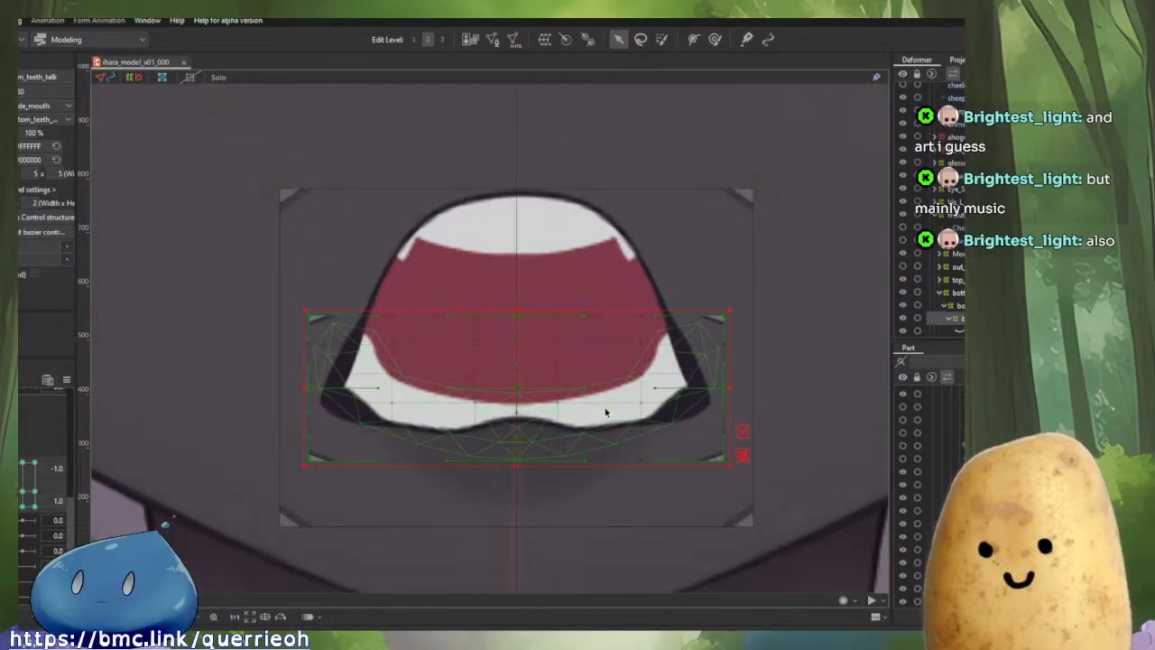
Copy the bottom-teeth deformer's shape from mouth form 1.0 to -1.0 and move it down onto the lower lip.
left_click_drag(20, 462, 56, 421)
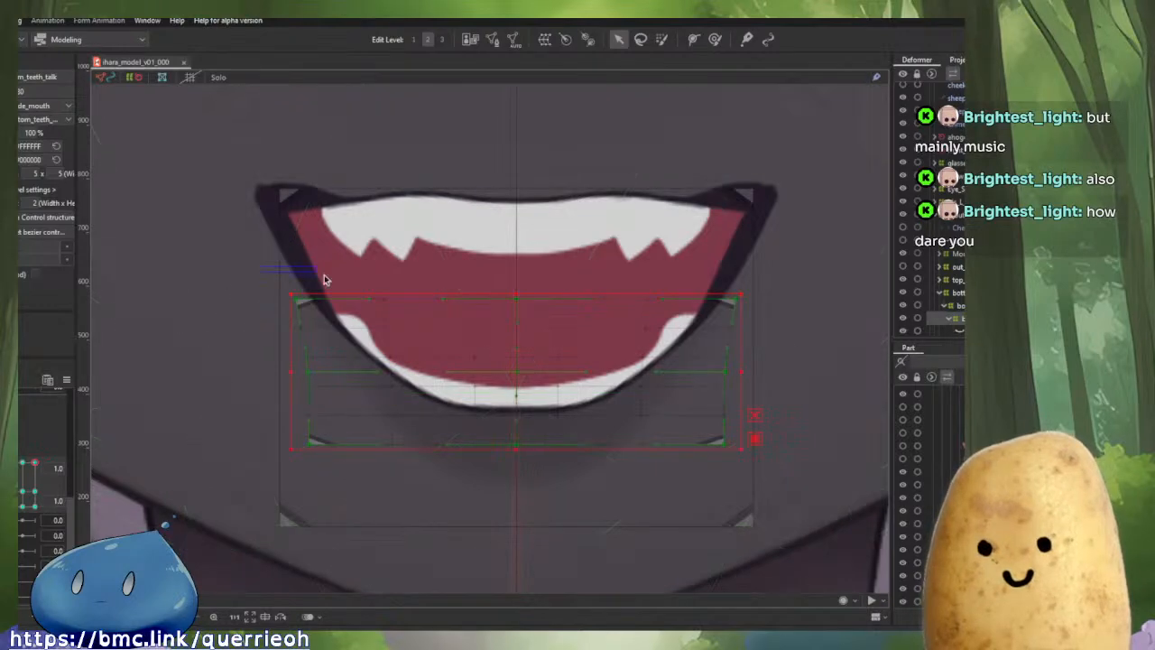
left_click_drag(325, 280, 773, 490)
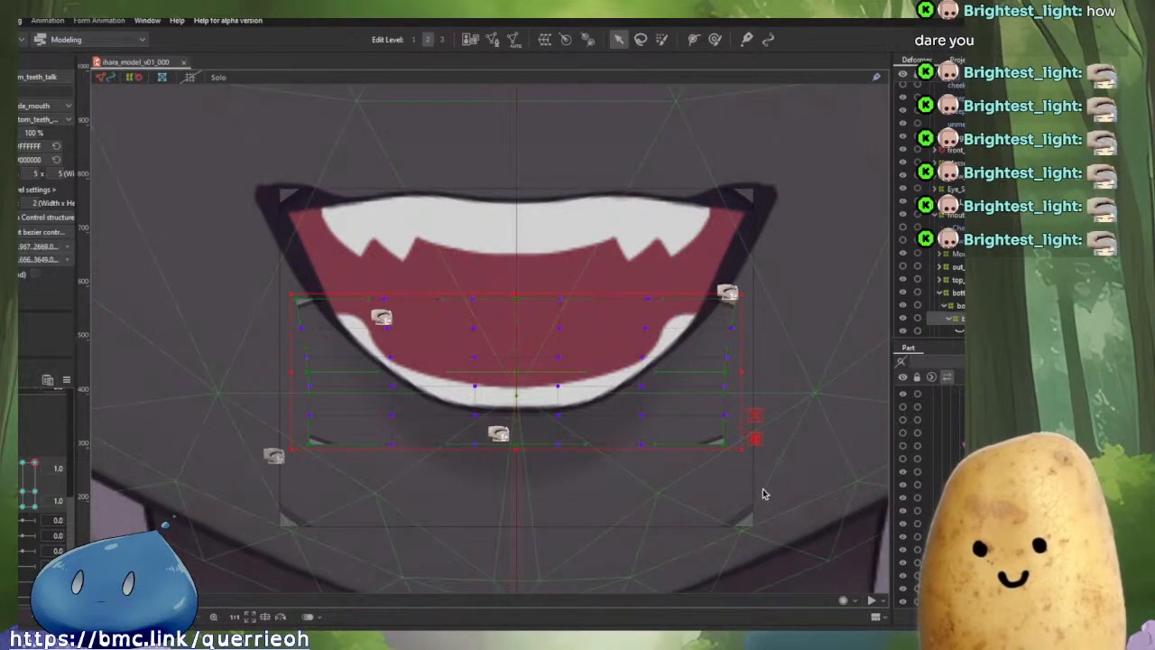
left_click(24, 468)
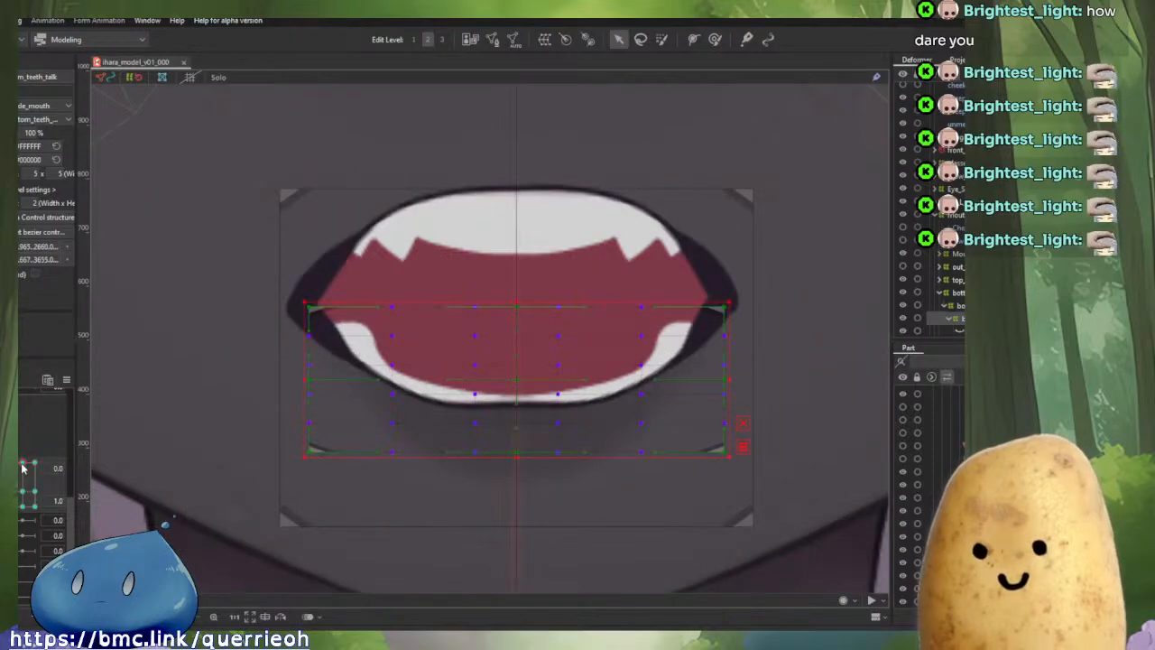
left_click(34, 465)
left_click_drag(34, 462, 10, 460)
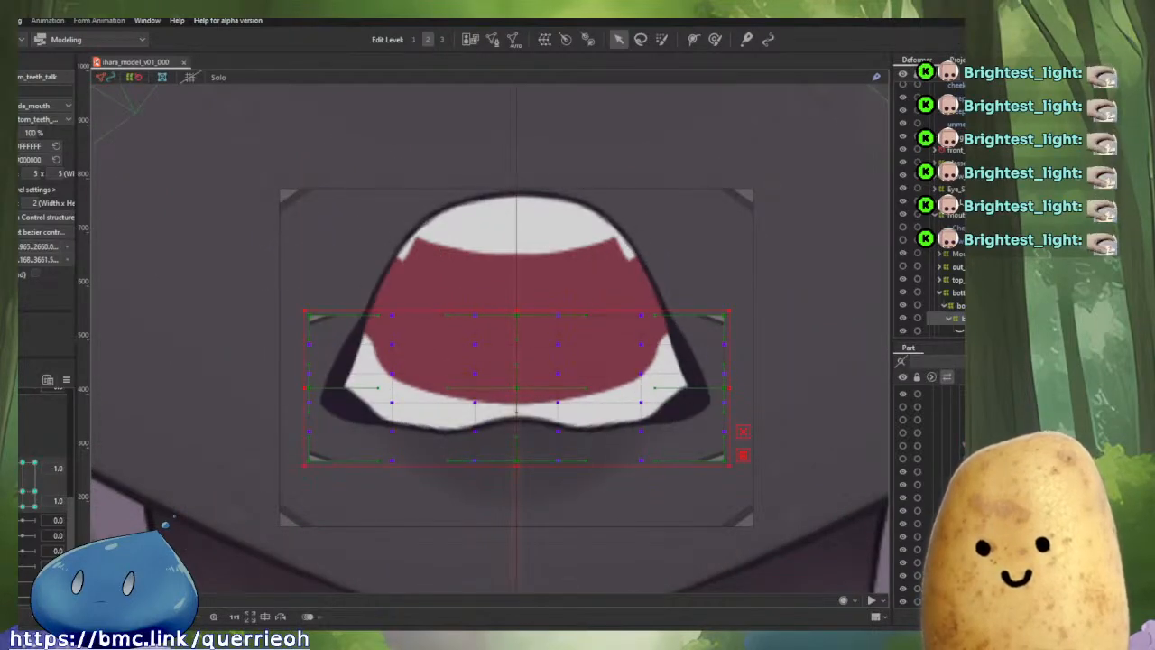
key("ctrl+v")
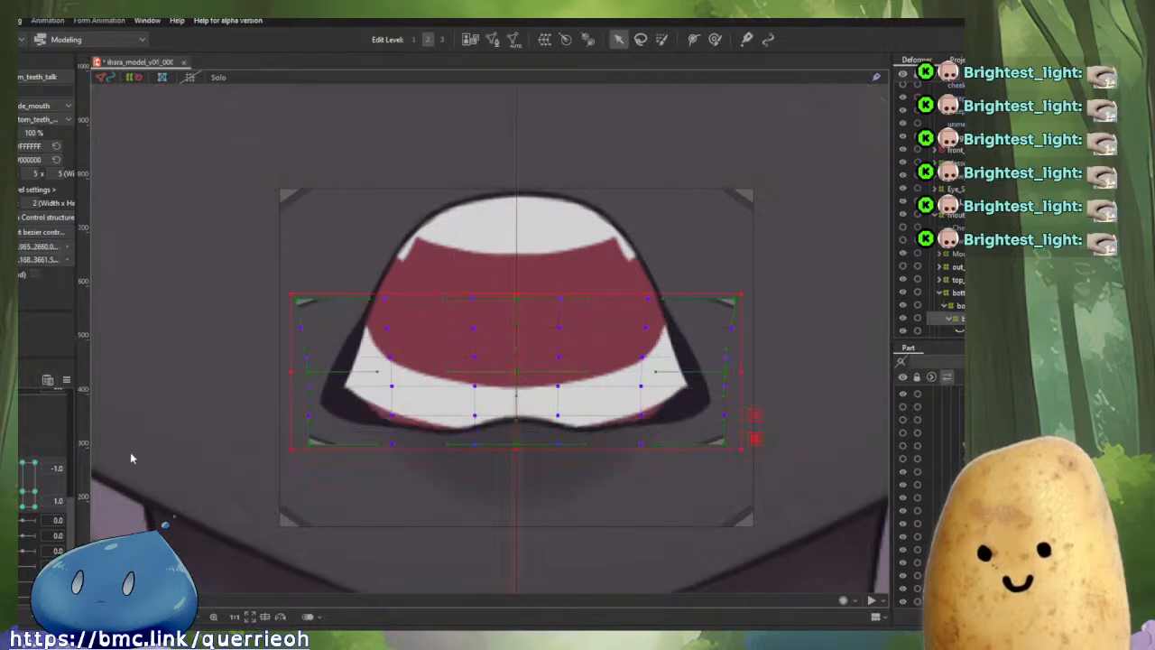
left_click_drag(519, 374, 519, 389)
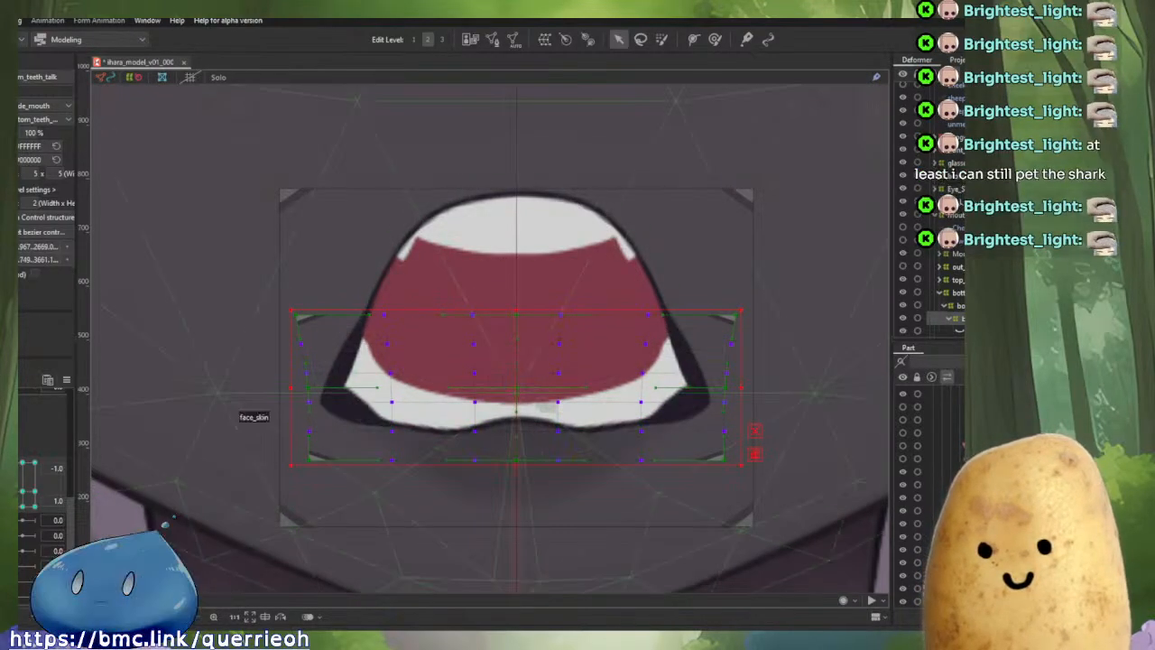
Paste the same bottom-teeth deformer shape at mouth form 0.0 and move it down slightly.
left_click(22, 463)
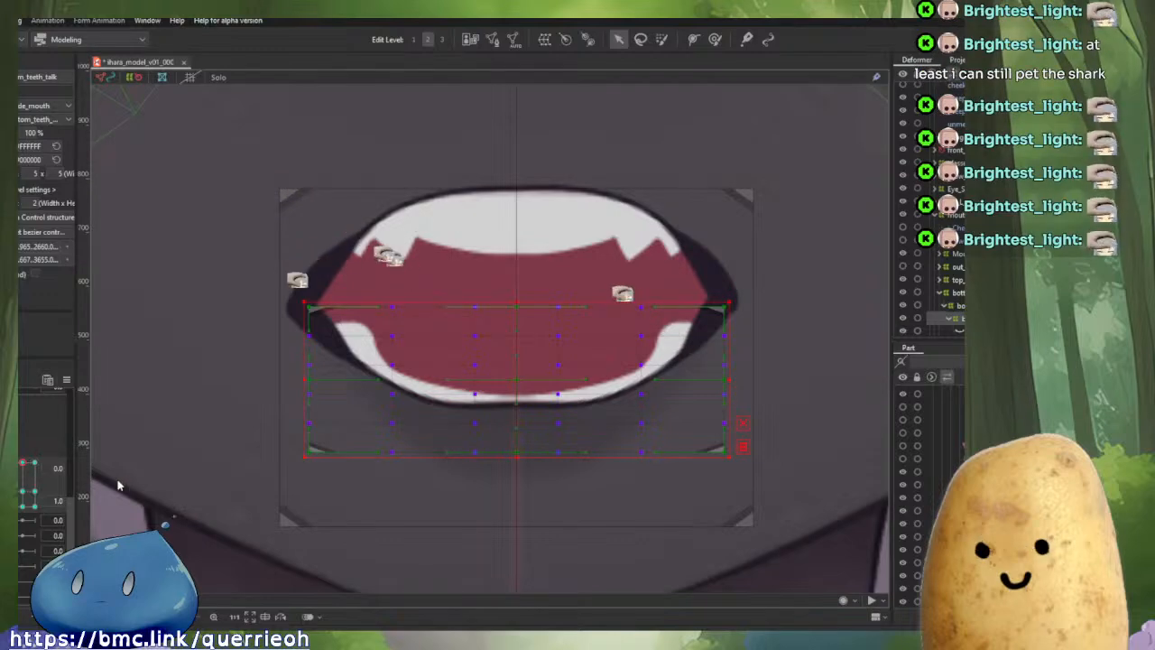
key("ctrl+v")
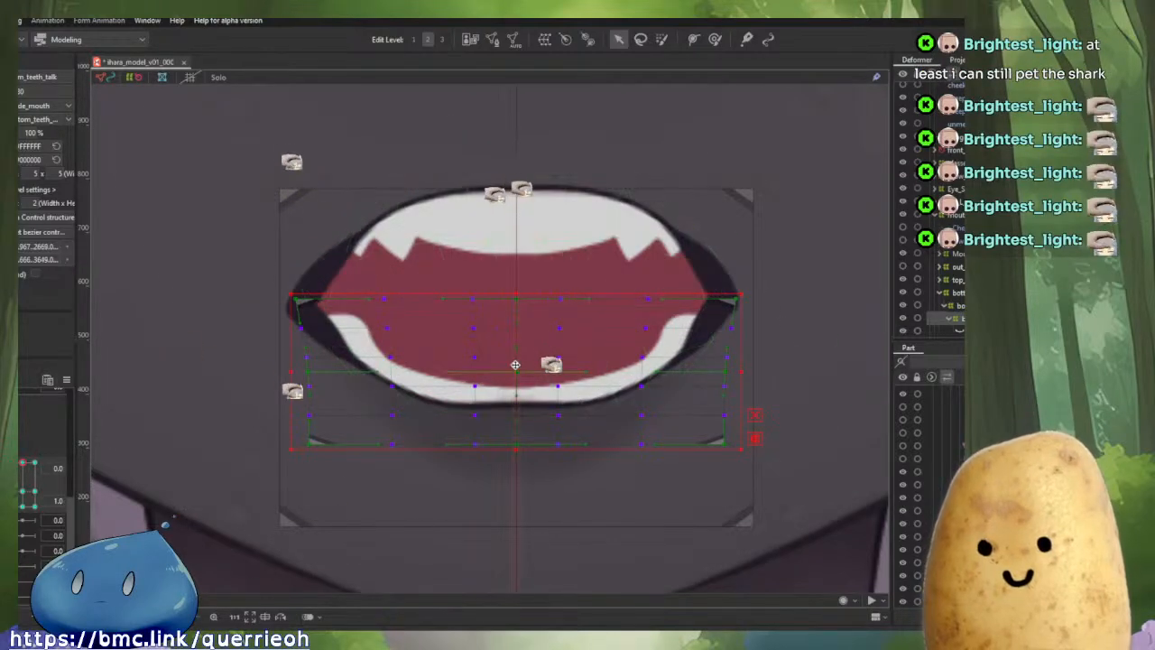
left_click_drag(516, 363, 516, 375)
Raise both upper corners of the bottom-teeth deformer at mouth form -1.0 and adjust its inner points to fit the mouth.
mouse_move(24, 474)
left_mouse_down()
mouse_move(11, 469)
mouse_move(56, 462)
mouse_move(11, 464)
mouse_move(57, 457)
mouse_move(11, 464)
left_mouse_up()
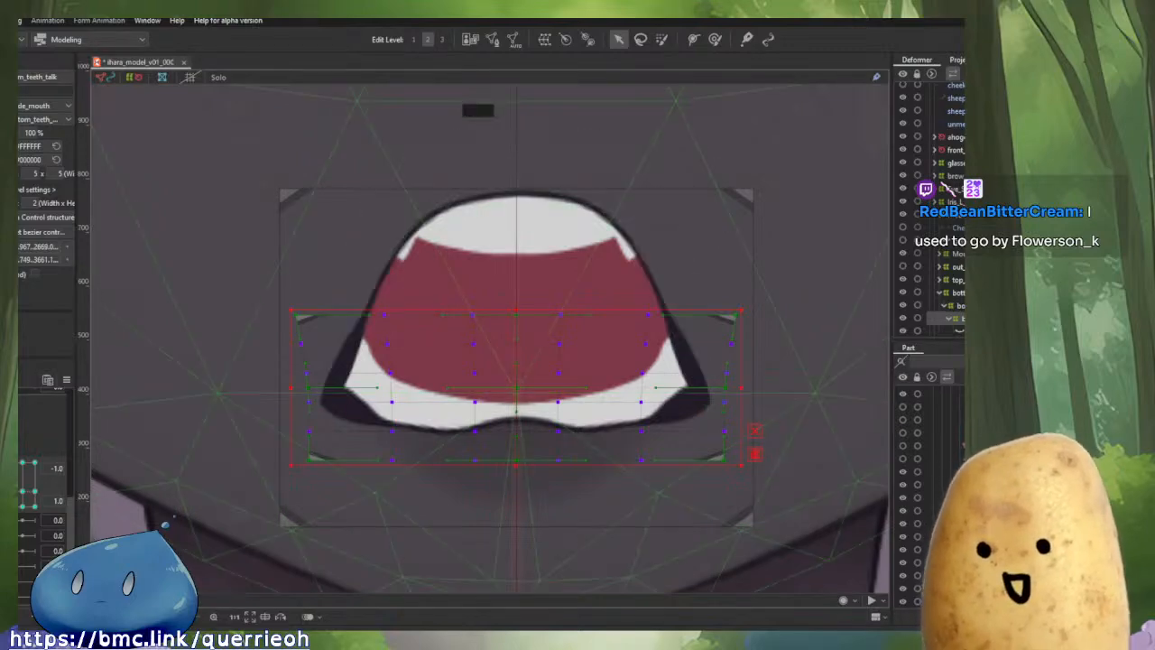
left_click_drag(513, 268, 497, 309)
scroll(511, 309, "down", 2)
scroll(593, 345, "up", 2)
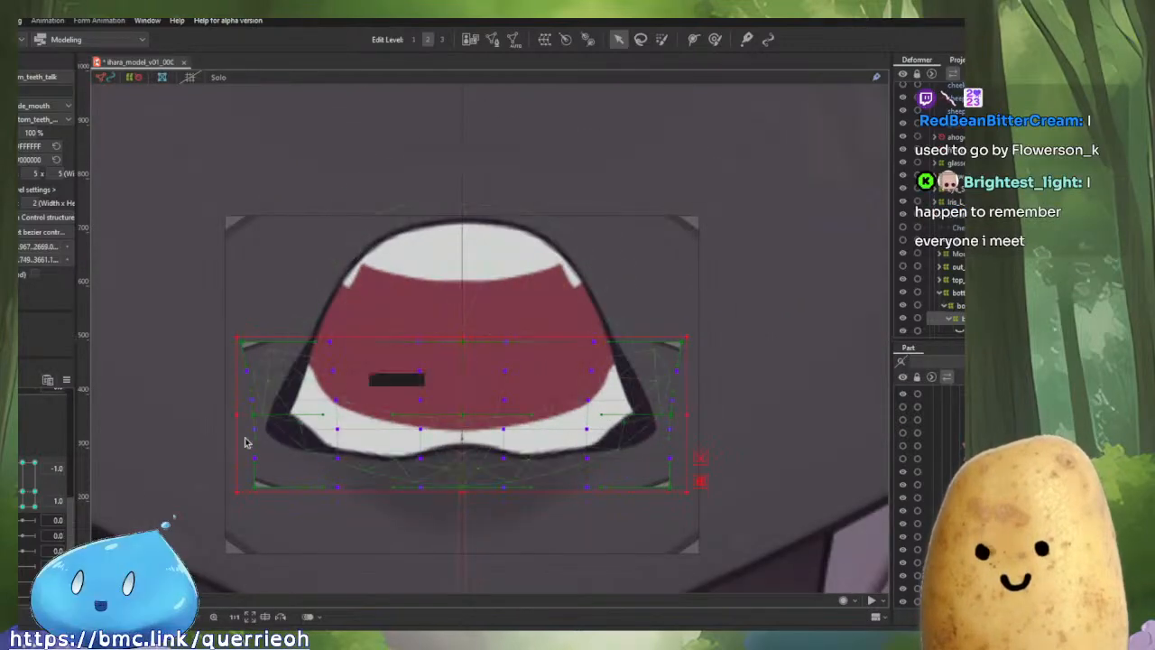
mouse_move(18, 465)
left_mouse_down()
mouse_move(46, 464)
mouse_move(22, 465)
mouse_move(47, 464)
mouse_move(21, 466)
mouse_move(43, 467)
mouse_move(22, 466)
mouse_move(44, 467)
mouse_move(25, 467)
mouse_move(25, 505)
mouse_move(25, 467)
mouse_move(25, 505)
mouse_move(26, 466)
mouse_move(25, 505)
mouse_move(26, 466)
mouse_move(59, 458)
mouse_move(20, 460)
left_mouse_up()
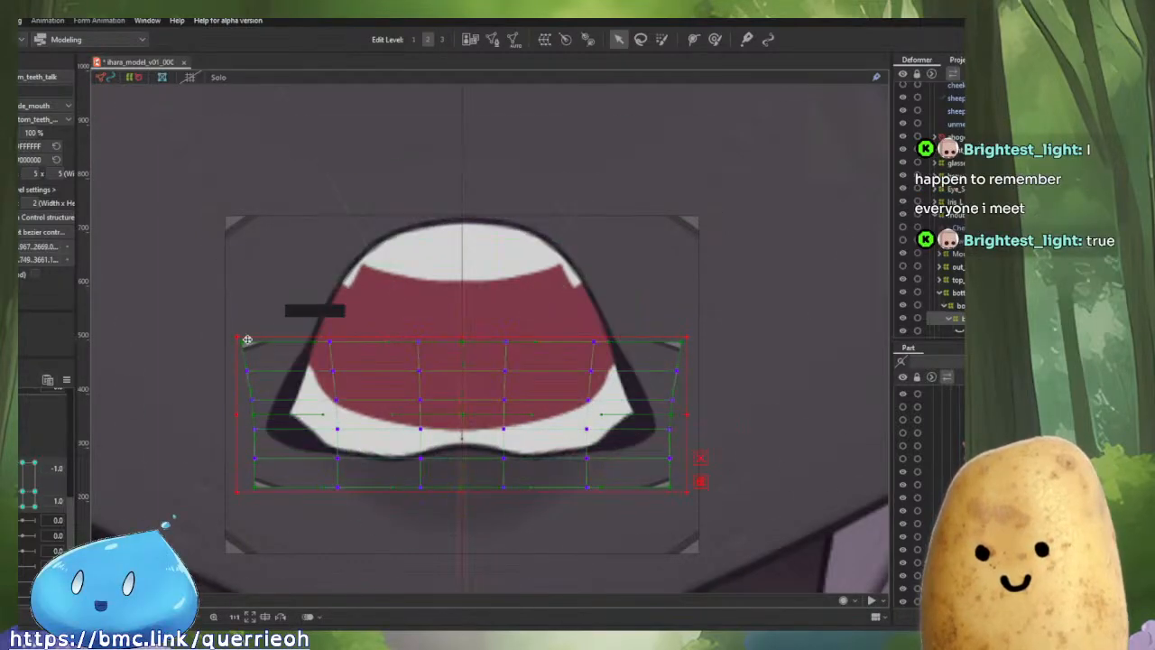
left_click_drag(246, 332, 246, 329)
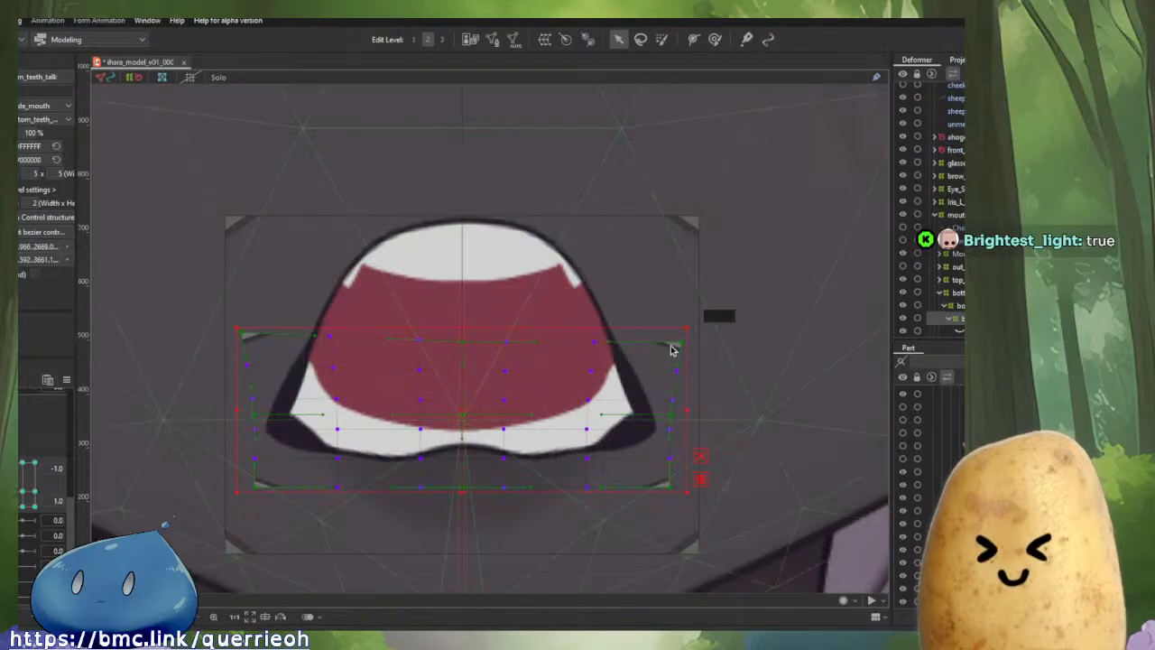
left_click_drag(676, 332, 676, 326)
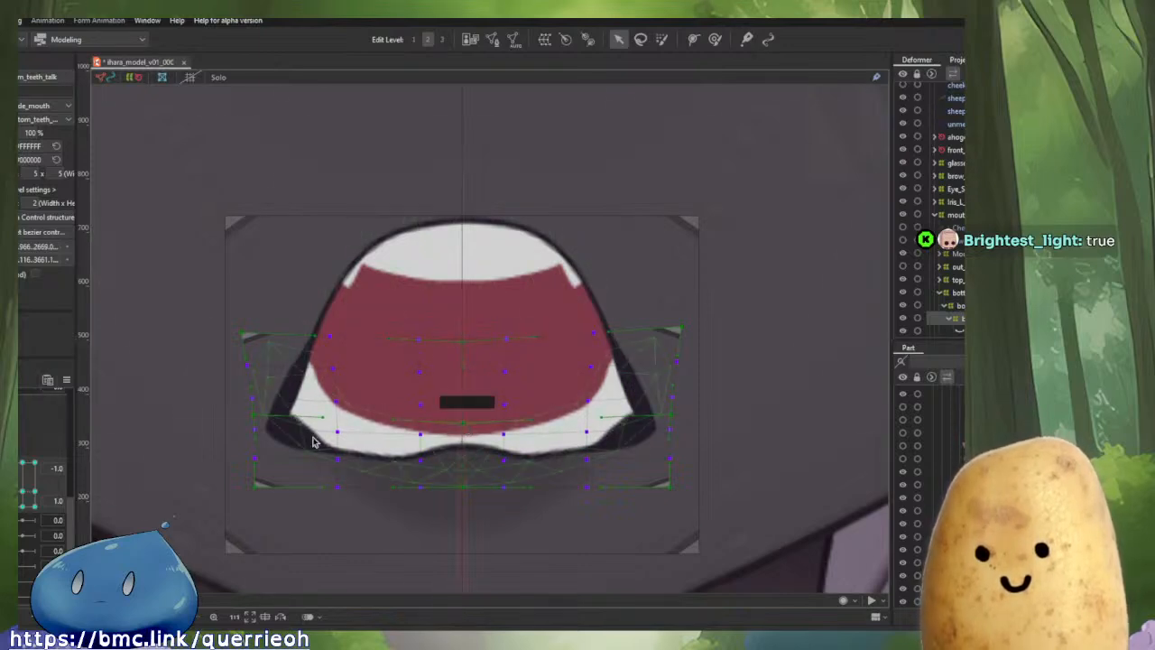
mouse_move(11, 462)
left_mouse_down()
mouse_move(33, 469)
mouse_move(10, 466)
mouse_move(29, 482)
mouse_move(11, 471)
mouse_move(39, 448)
mouse_move(11, 459)
mouse_move(42, 451)
mouse_move(11, 462)
left_mouse_up()
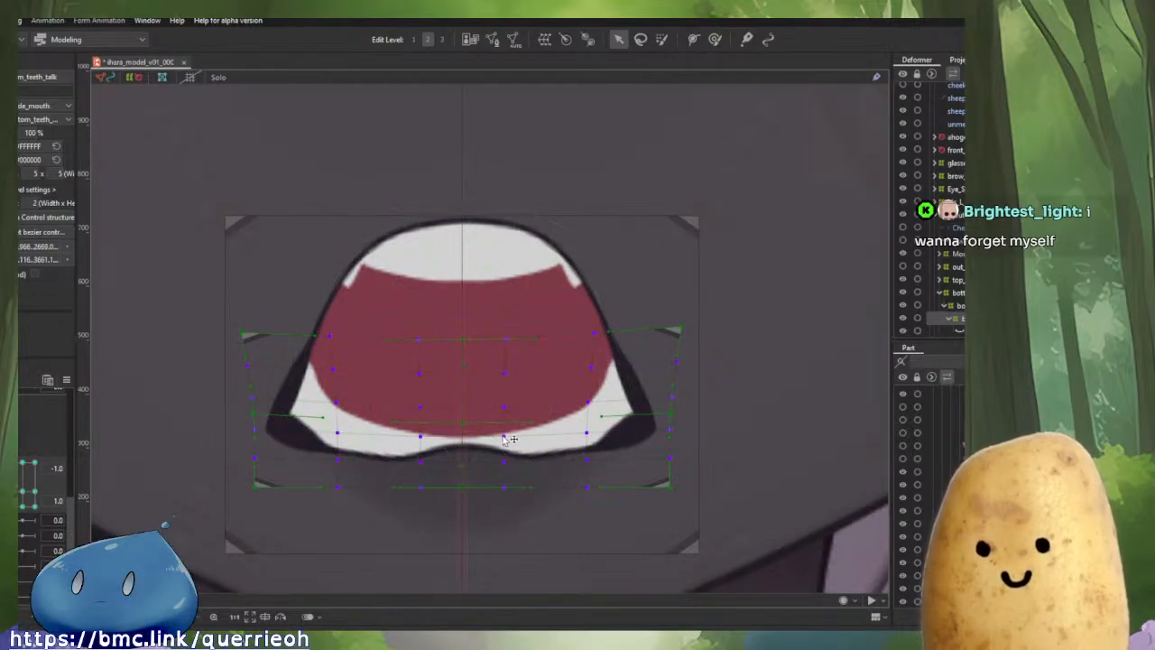
mouse_move(504, 433)
left_mouse_down()
mouse_move(449, 482)
mouse_move(523, 425)
left_mouse_up()
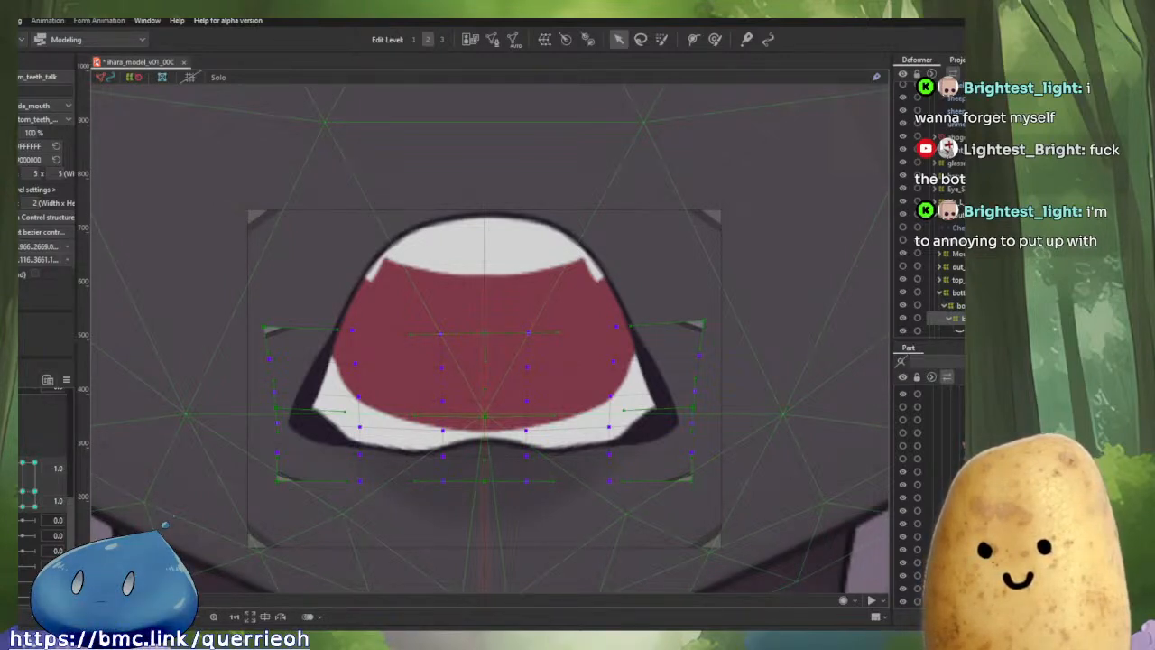
Examine how the bottom teeth follow the mouth as its form varies between -1.0 and 1.0.
left_click(544, 39)
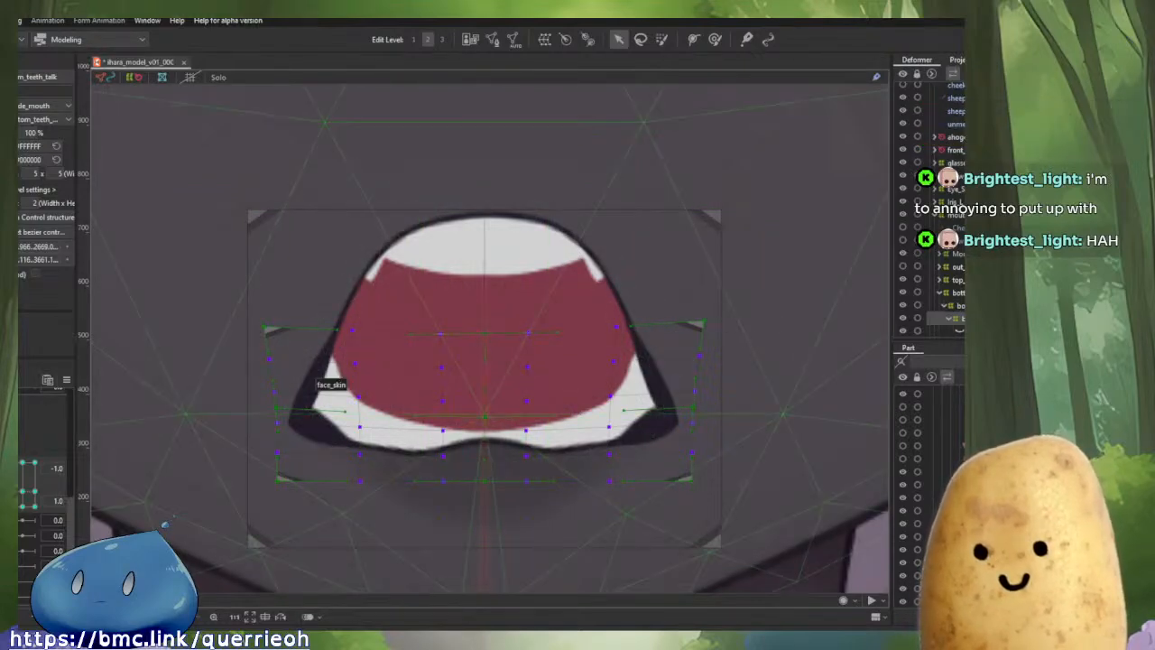
left_click_drag(13, 462, 12, 417)
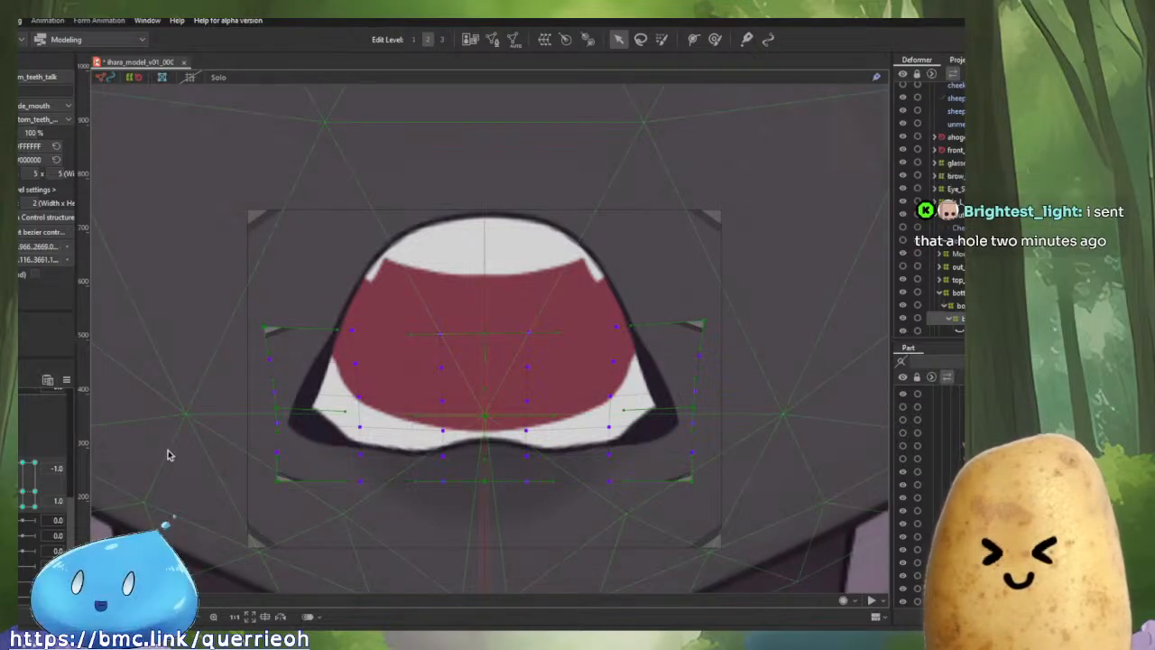
left_click(26, 467)
left_click_drag(25, 467, 40, 407)
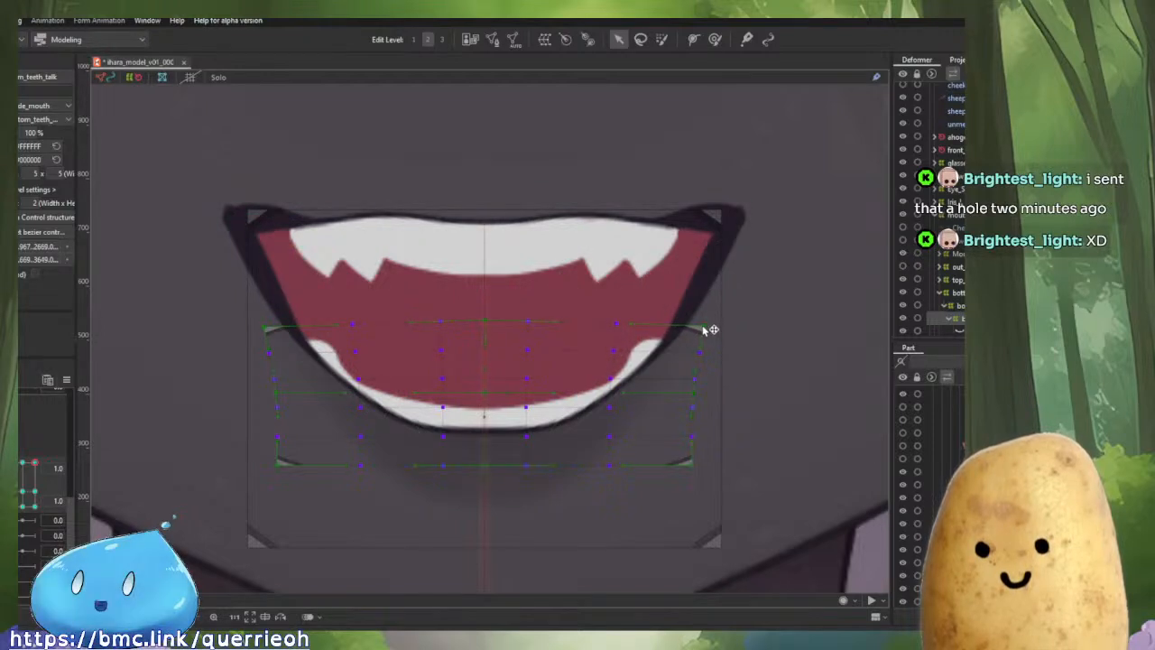
left_click(30, 460)
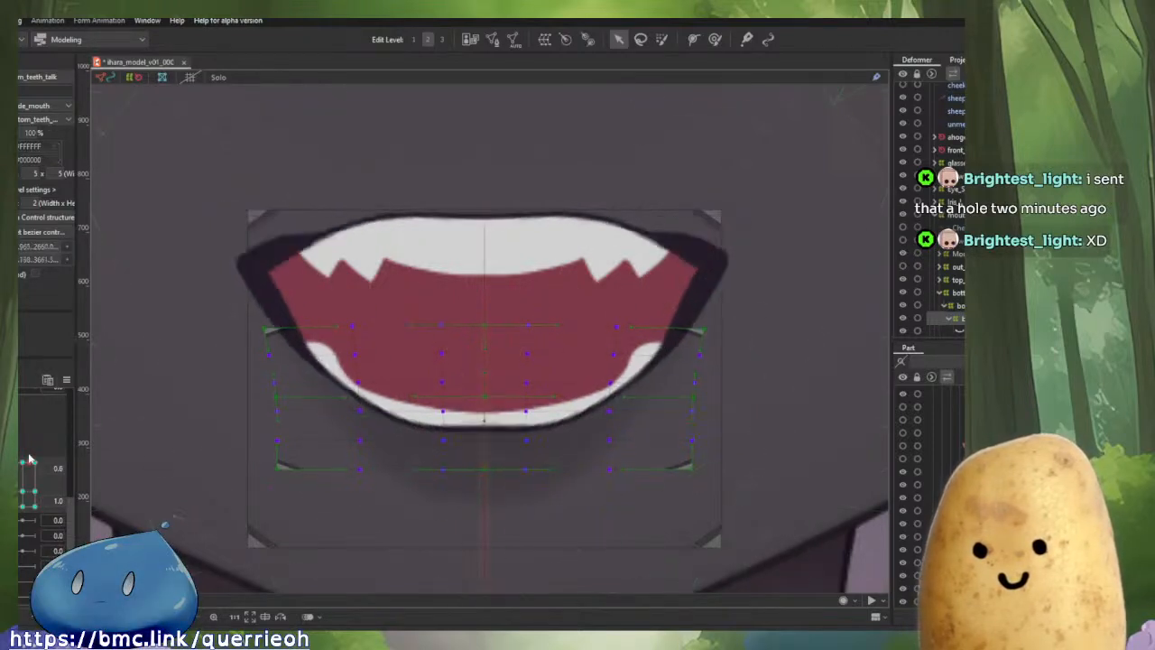
mouse_move(29, 456)
left_mouse_down()
mouse_move(18, 455)
mouse_move(53, 452)
mouse_move(18, 456)
left_mouse_up()
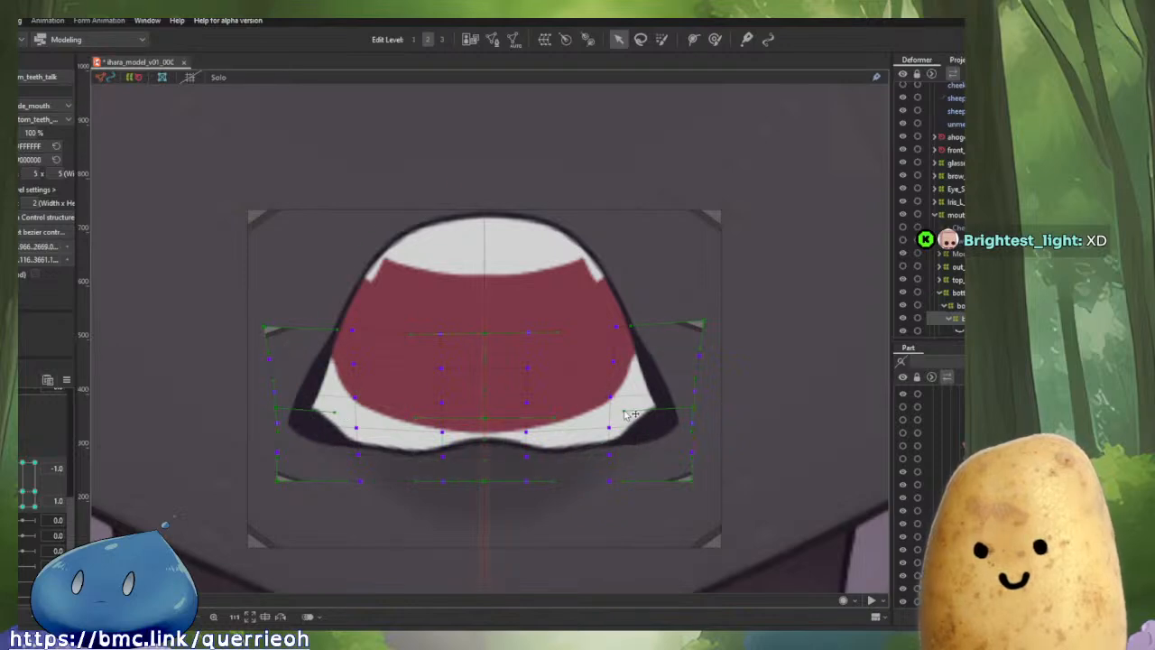
mouse_move(20, 467)
left_mouse_down()
mouse_move(12, 506)
mouse_move(13, 462)
left_mouse_up()
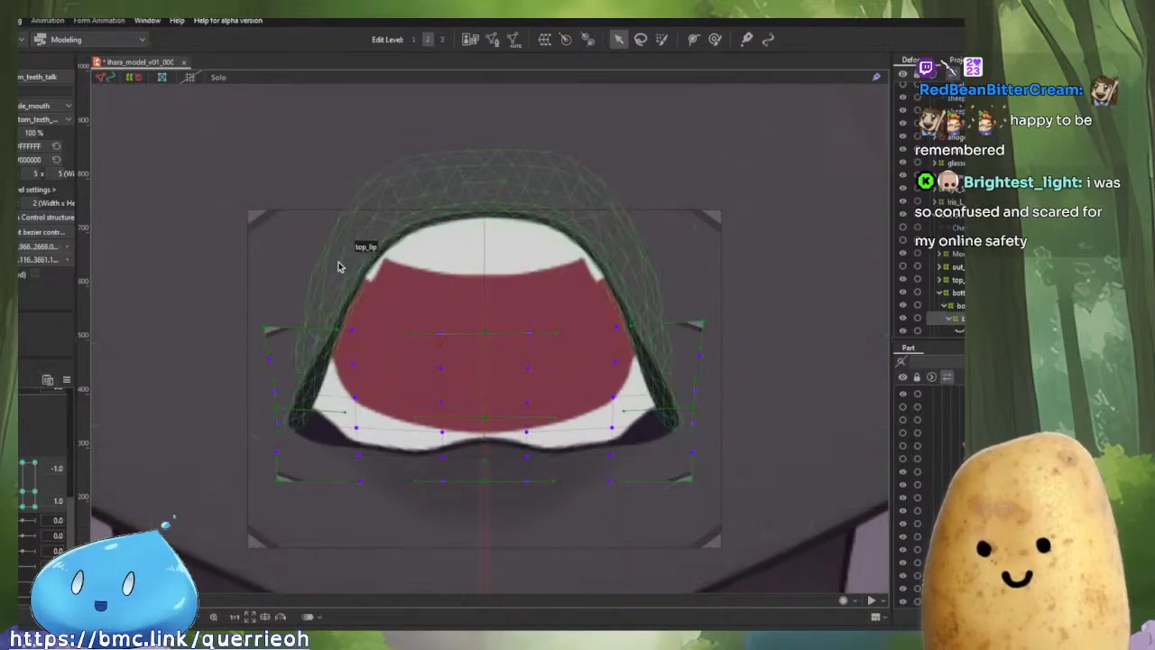
Pull the top lip's two upper deform path points symmetrically inward at mouth form -1.0 and check the shape at 1.0.
left_click(391, 240)
scroll(604, 176, "up", 4)
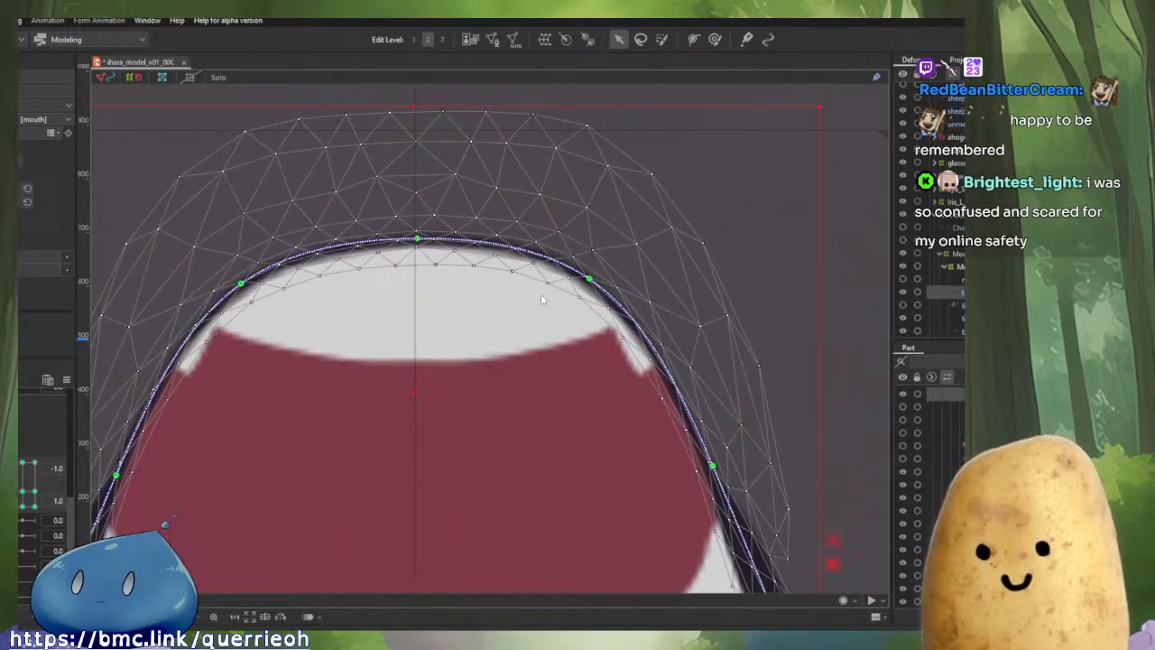
left_click(589, 281)
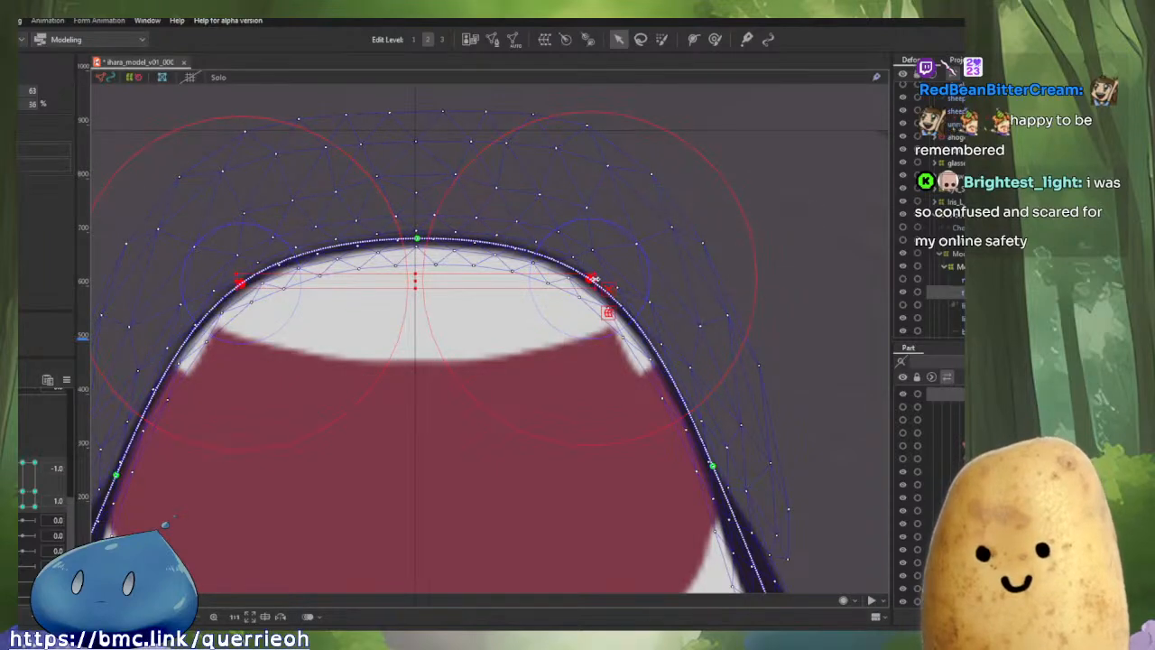
left_click_drag(593, 279, 575, 278)
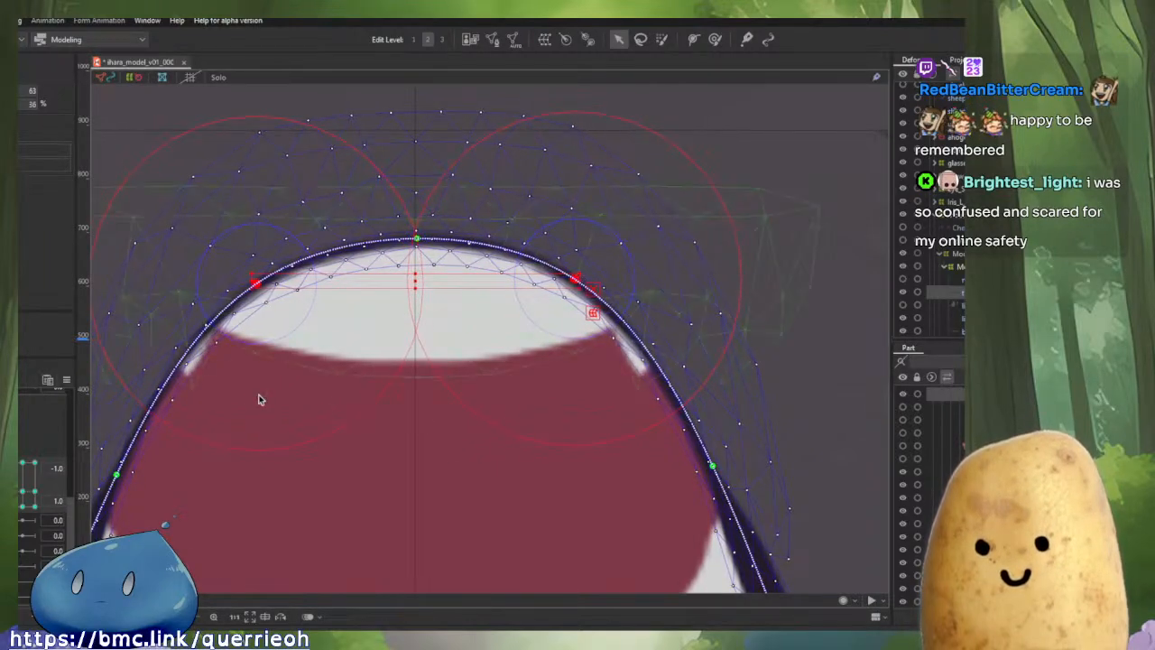
left_click_drag(22, 462, 95, 457)
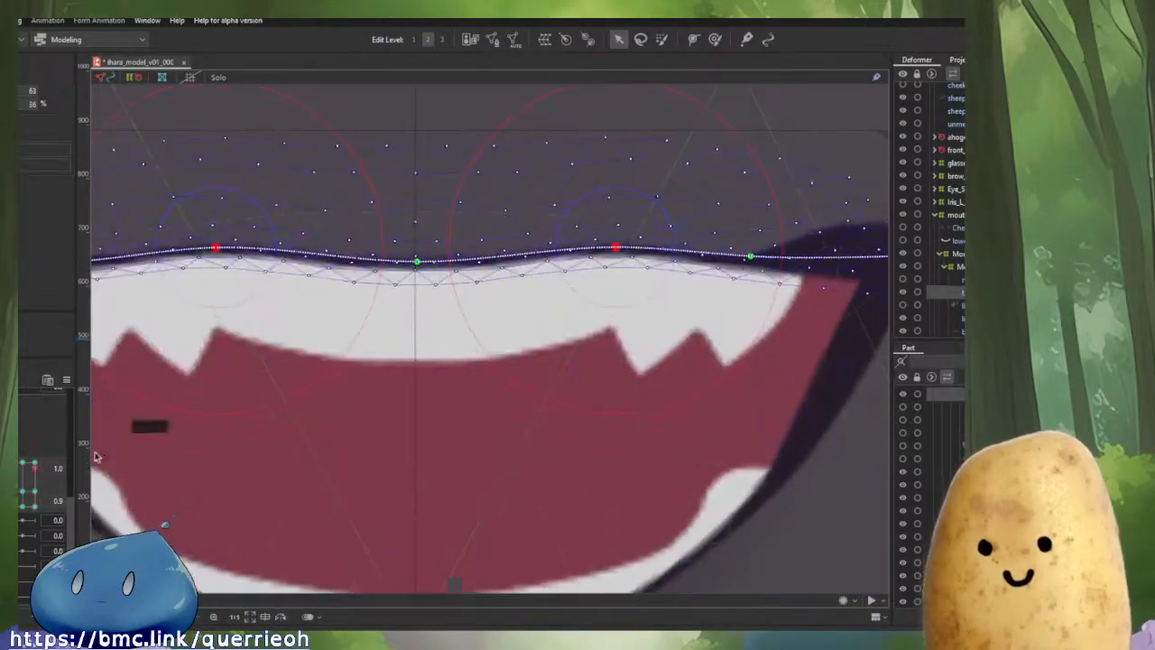
Reset the mouth form and mouth open parameters to 0.0 and check the closed mouth's shape on the face.
left_click(67, 379)
left_click(81, 381)
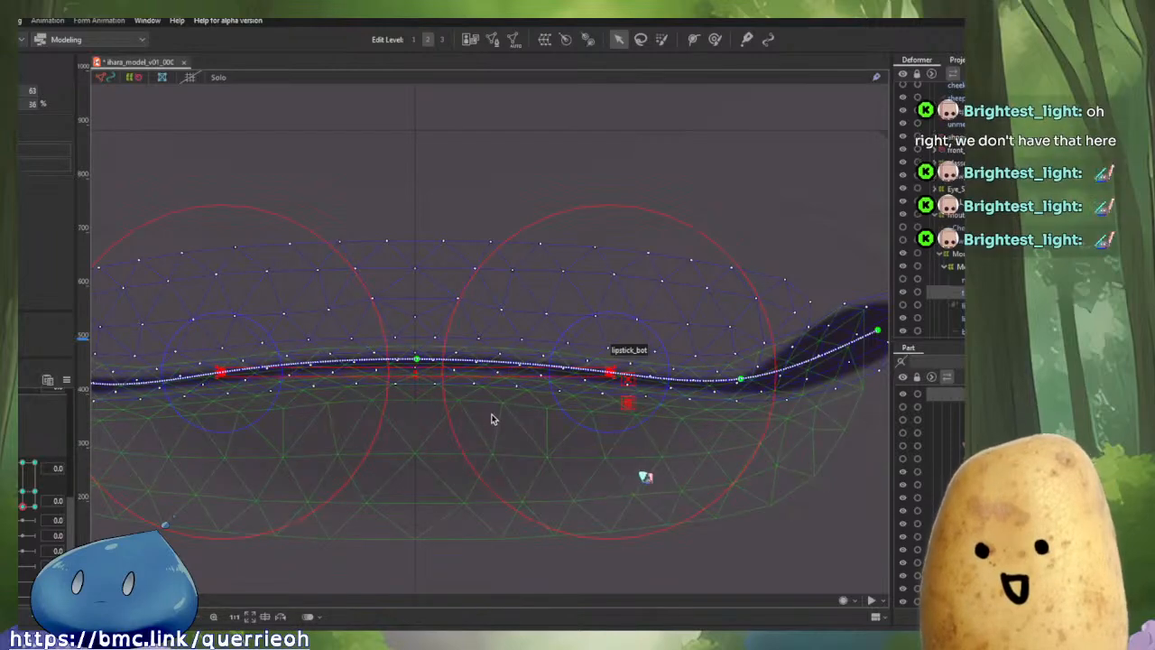
scroll(493, 411, "down", 5)
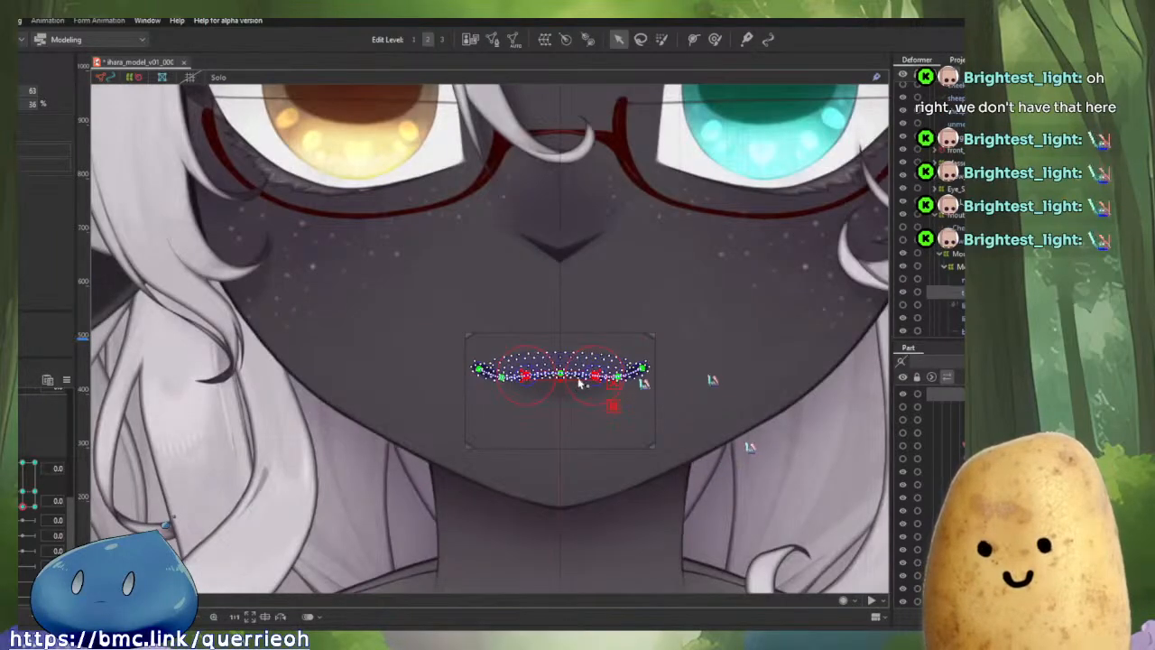
scroll(575, 386, "up", 5)
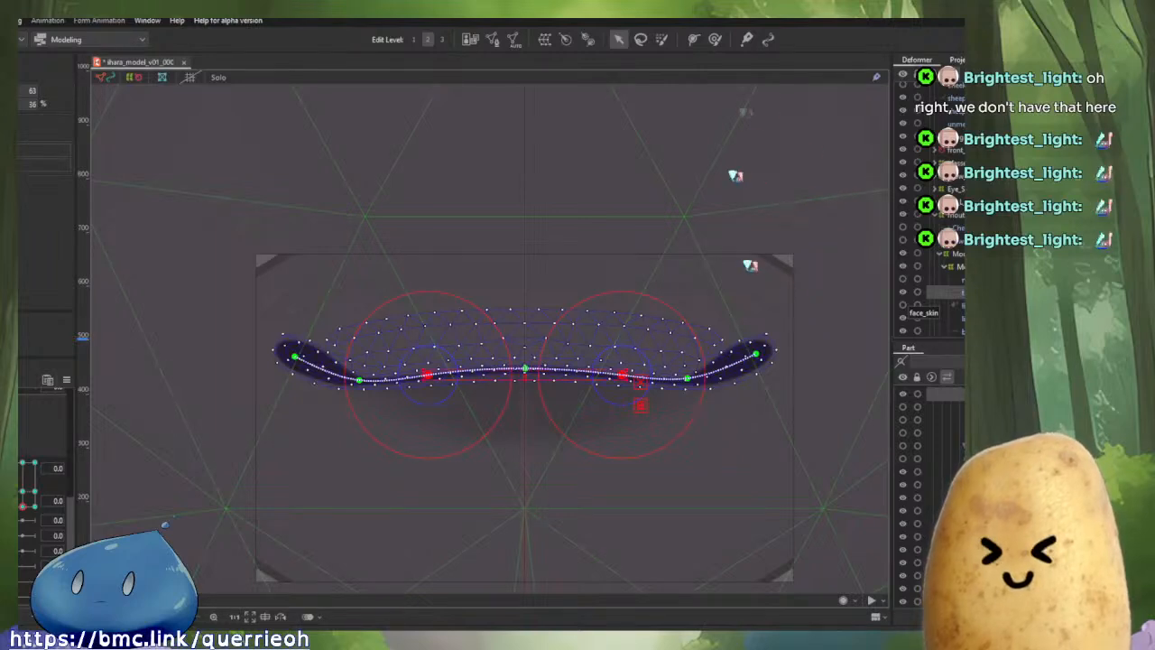
Open the recent VBridgerSample.cmo3 model as a reference and select the innermost warp deformer around its mouth.
left_click(5, 20)
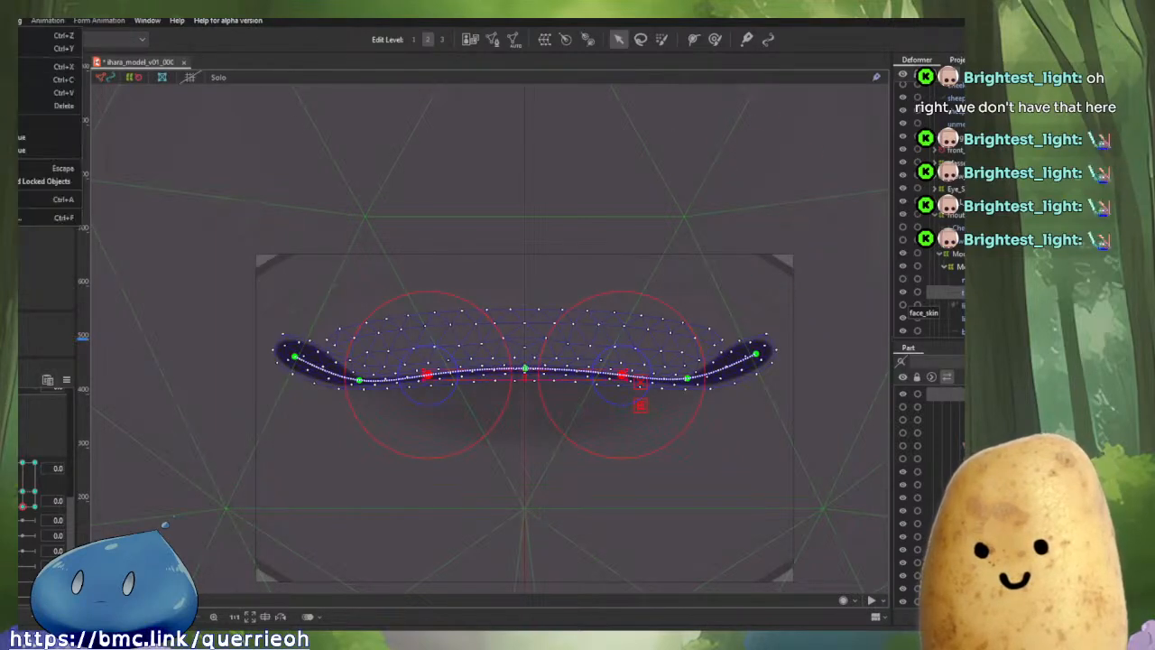
mouse_move(27, 74)
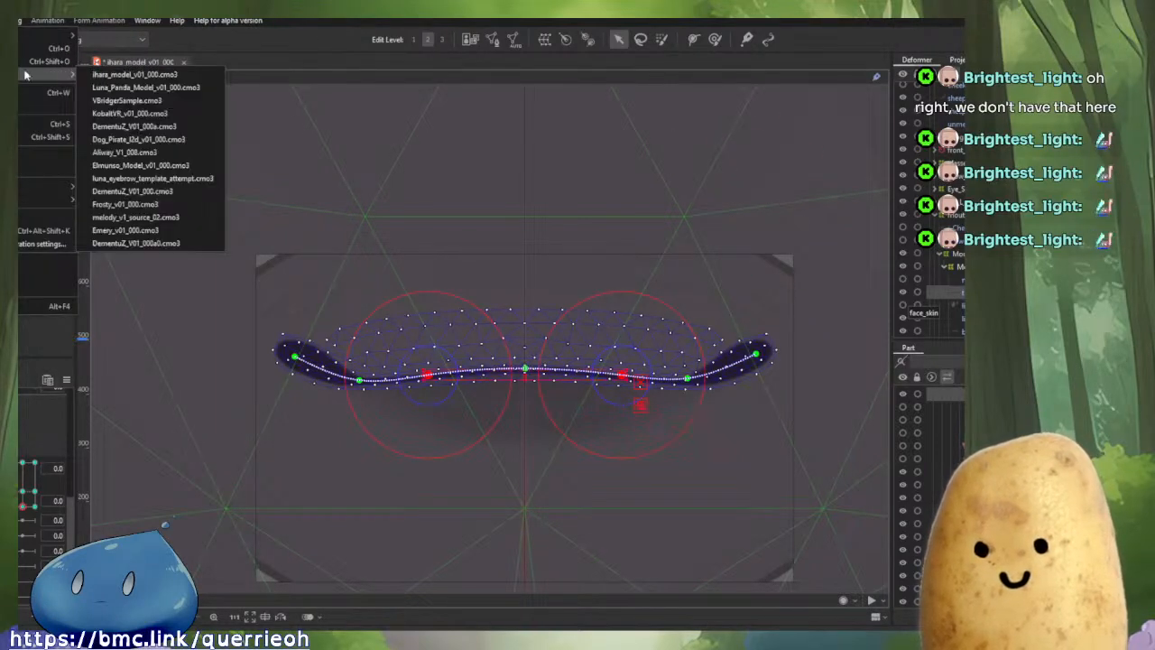
left_click(112, 100)
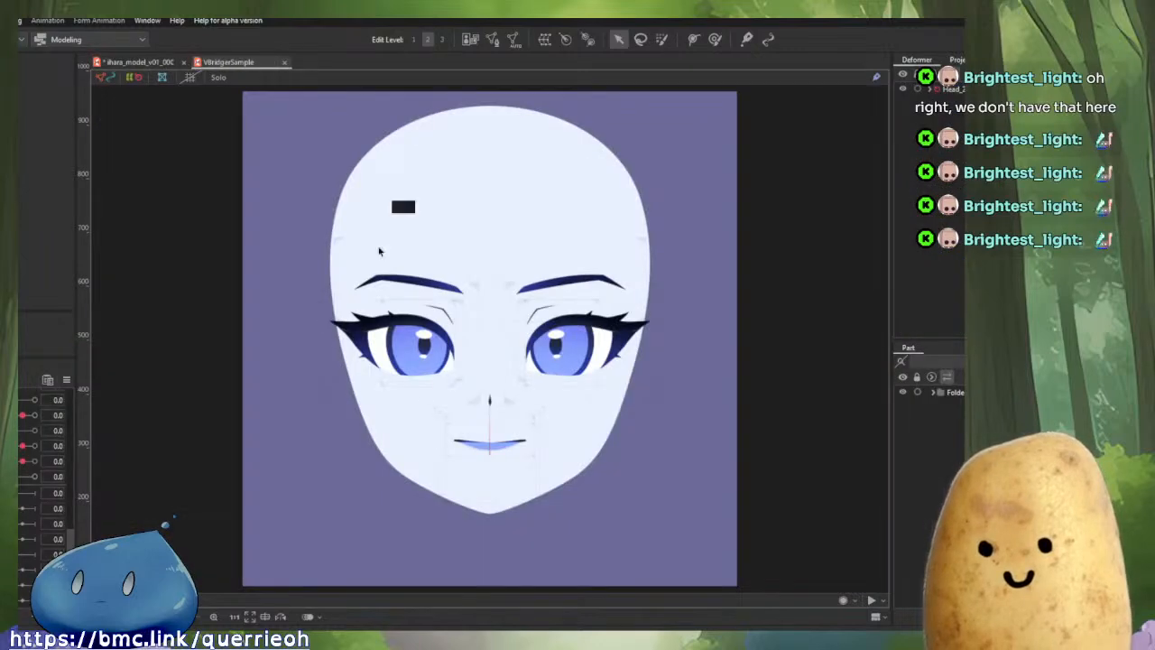
scroll(500, 490, "up", 4)
left_click(537, 343)
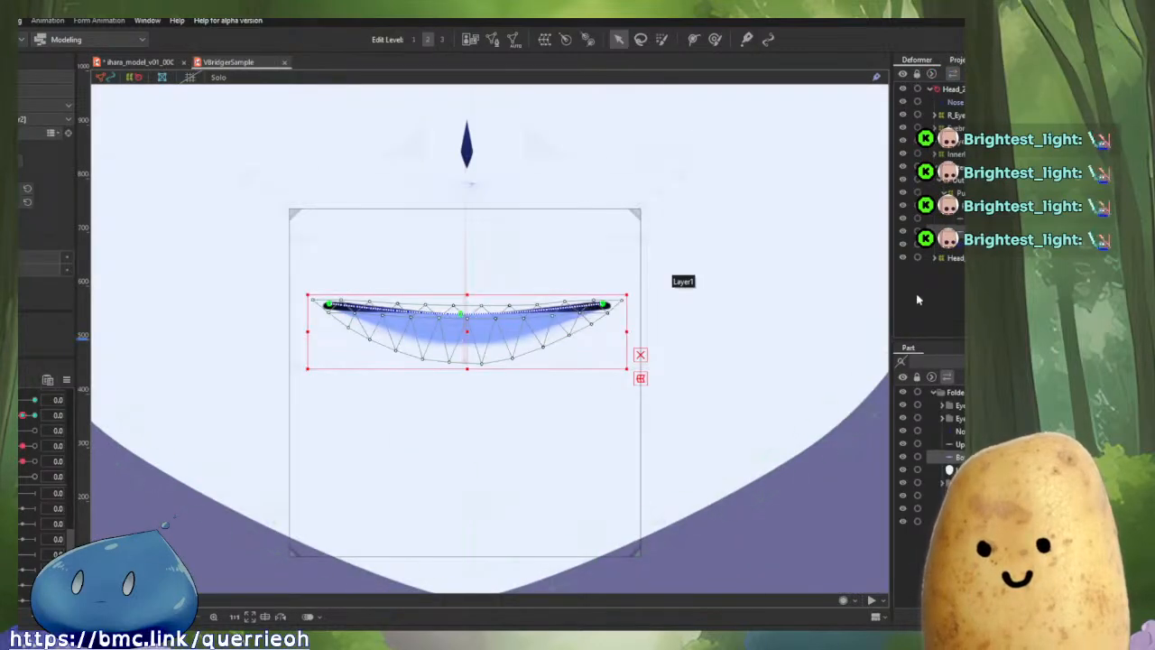
left_click(640, 278)
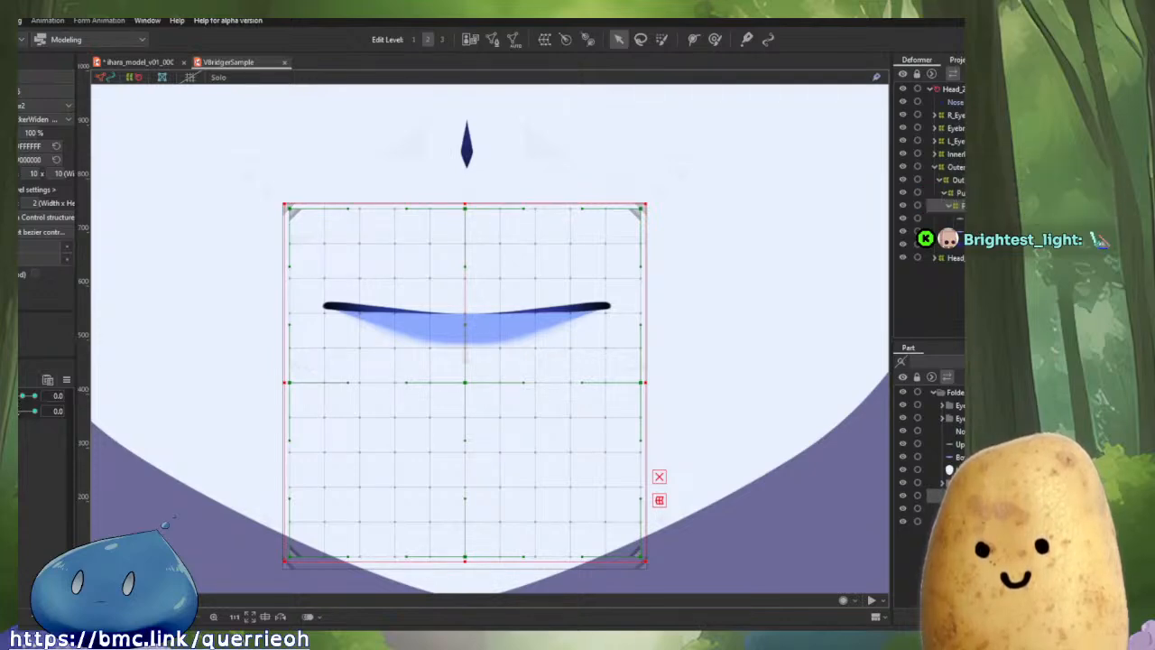
Examine how the sample's mouth deformer bends across its two parameters, including the first at 0.0 with the second at 1.0.
left_click(36, 410)
left_click(25, 397)
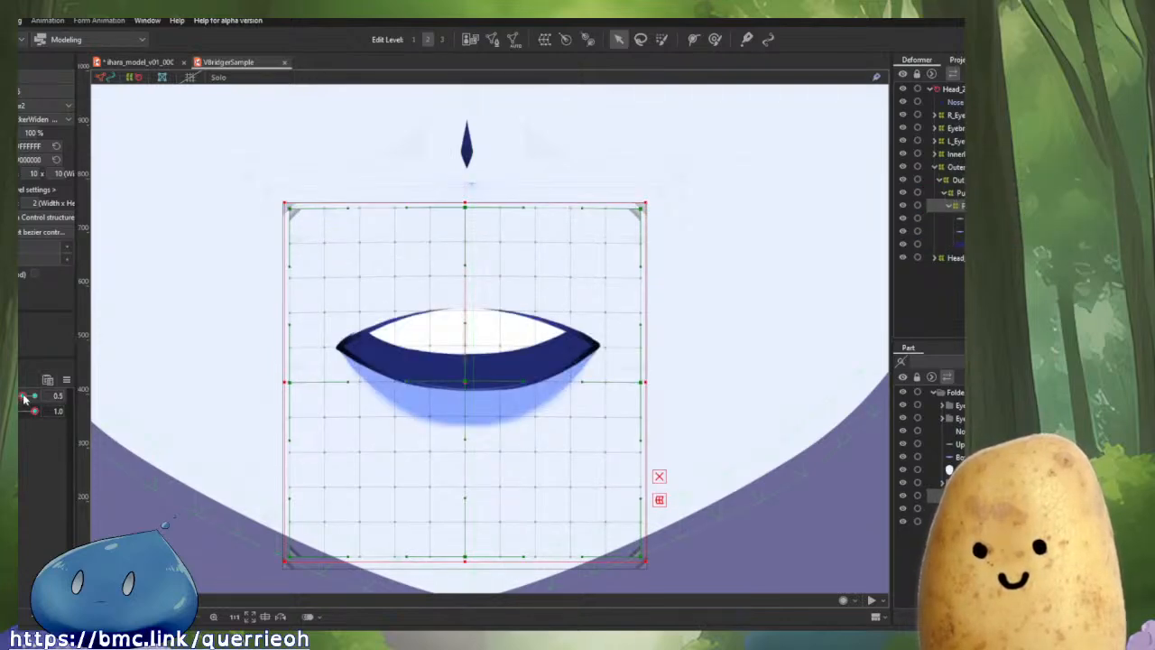
left_click(32, 412)
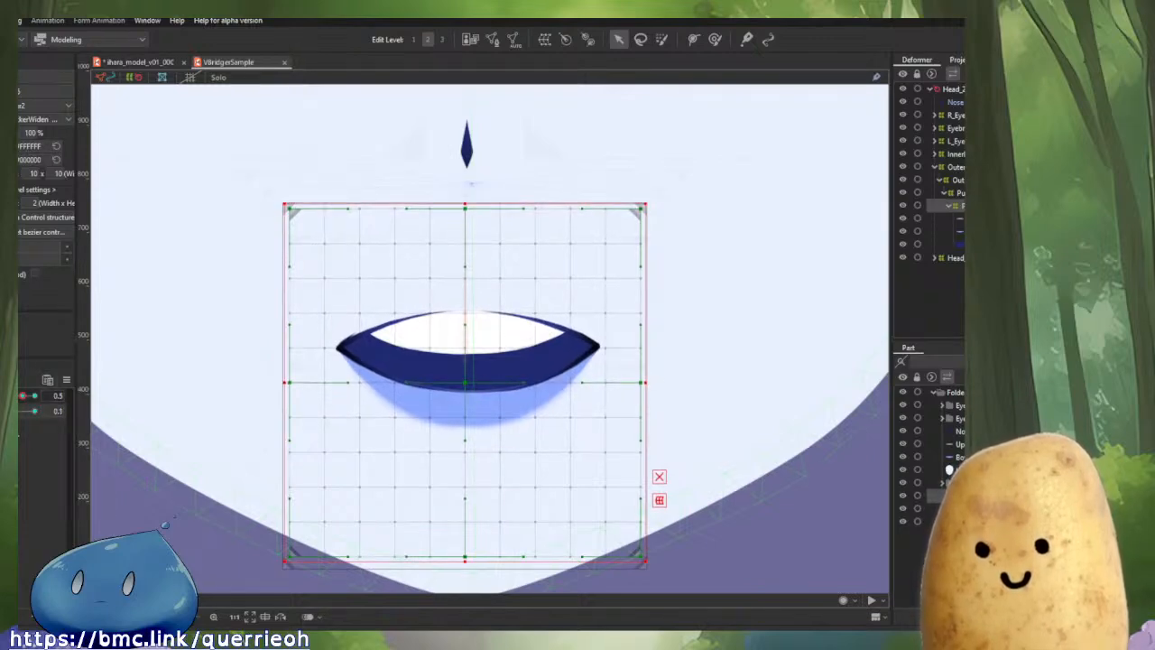
left_click_drag(14, 410, 11, 411)
left_click(35, 397)
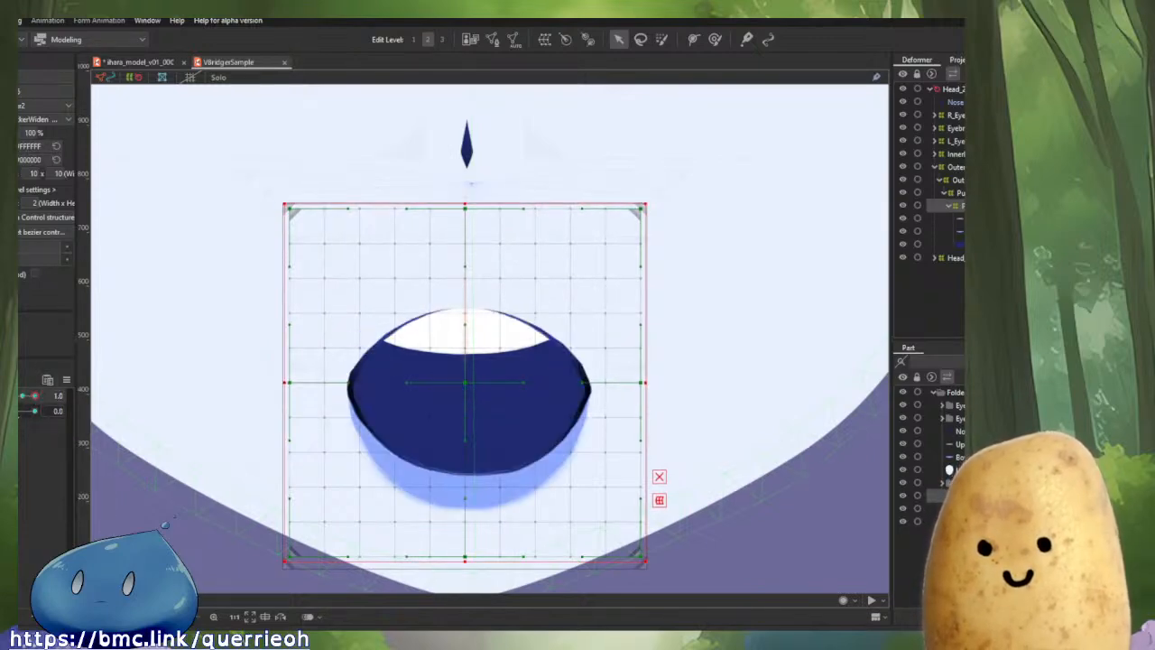
left_click(35, 410)
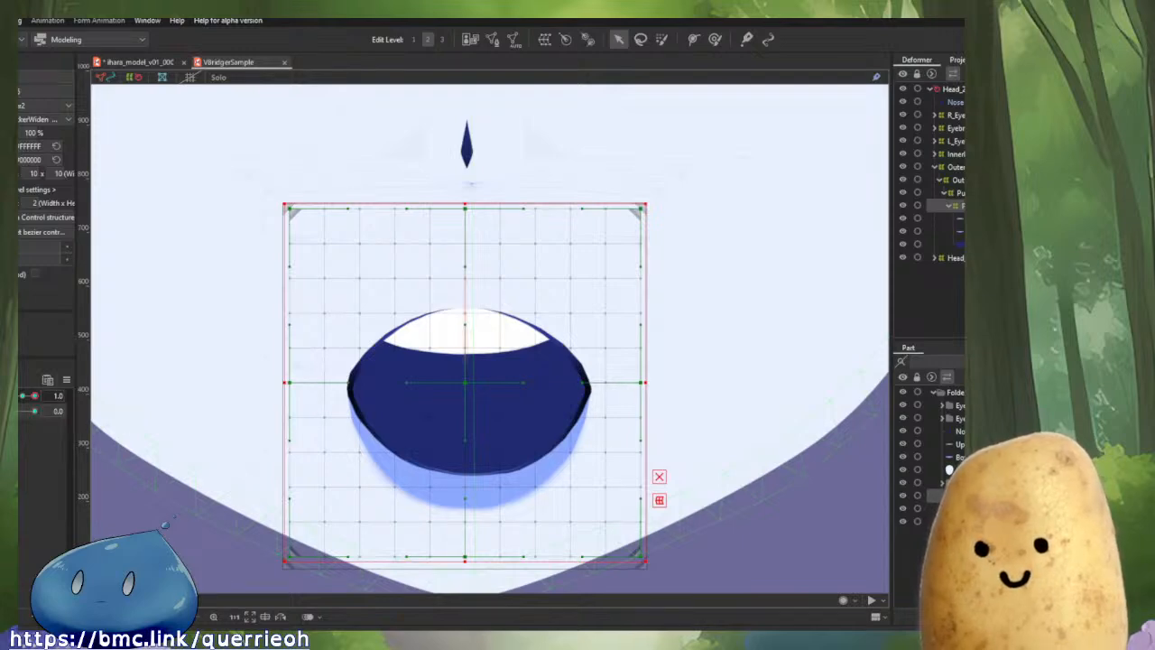
left_click(18, 410)
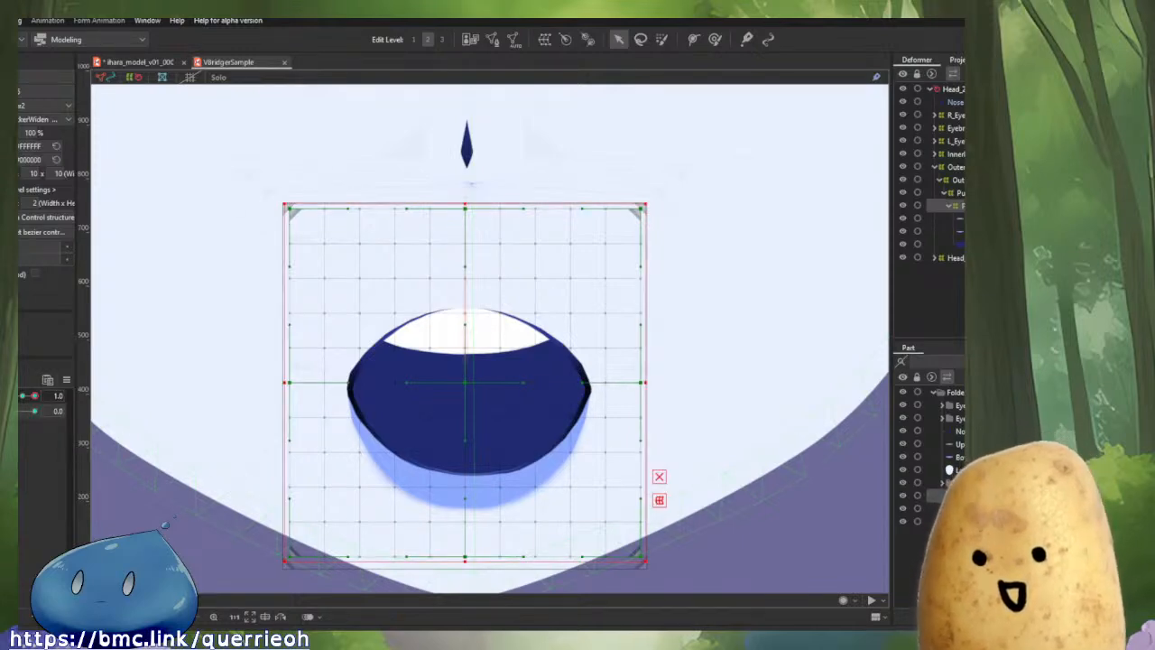
left_click(19, 395)
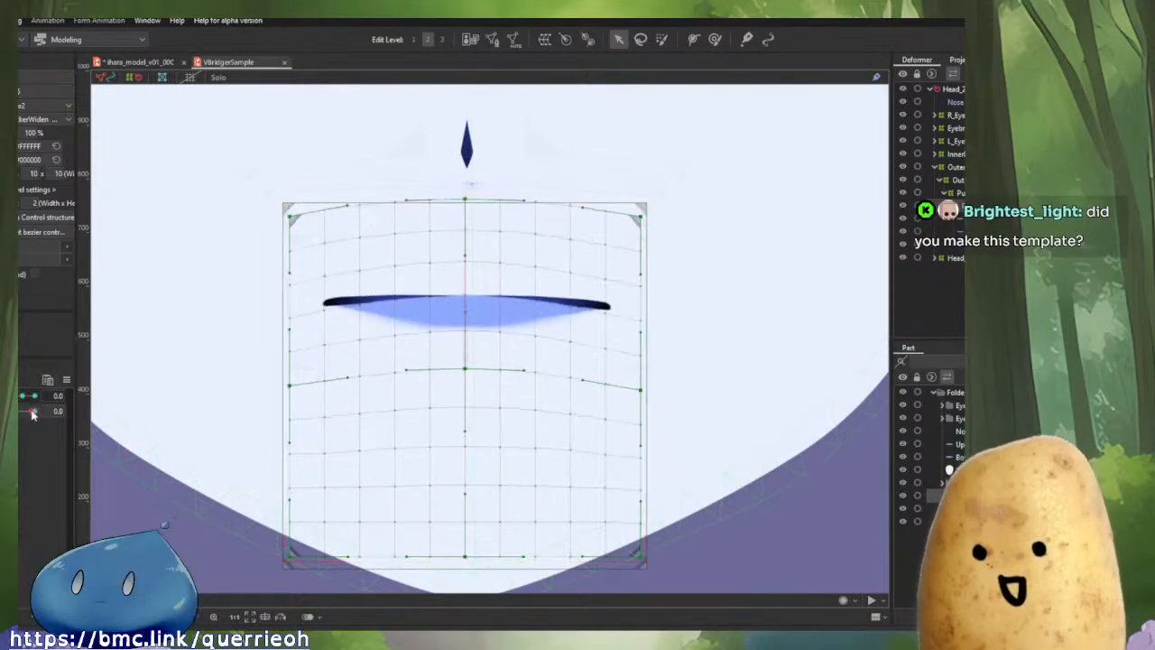
left_click_drag(19, 411, 62, 412)
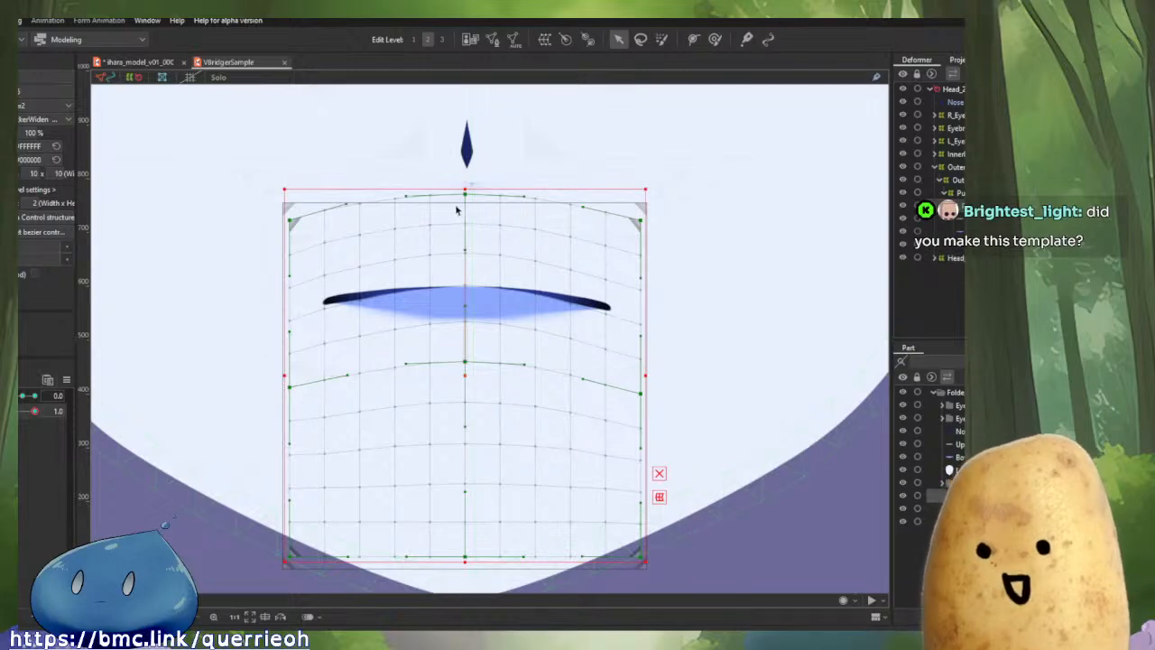
left_click_drag(531, 188, 492, 185)
Switch back to the ihara model and select the mouth's Pout warp deformer, with mouth form at -1.0 and mouth open at 1.0.
left_click(157, 65)
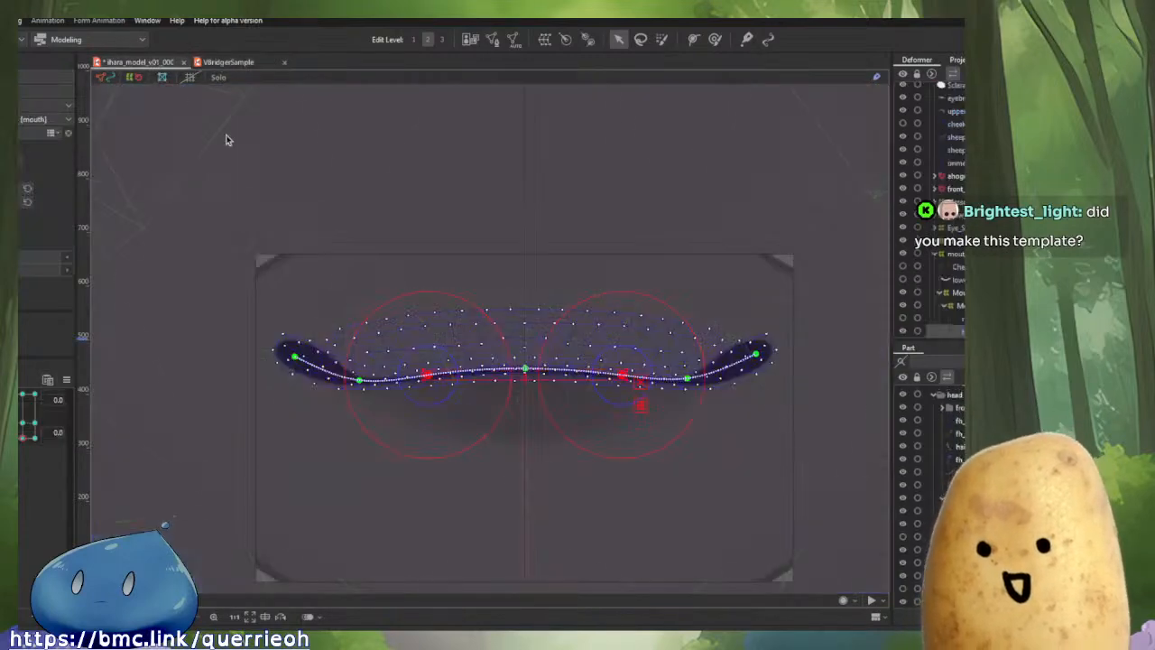
left_click(948, 305)
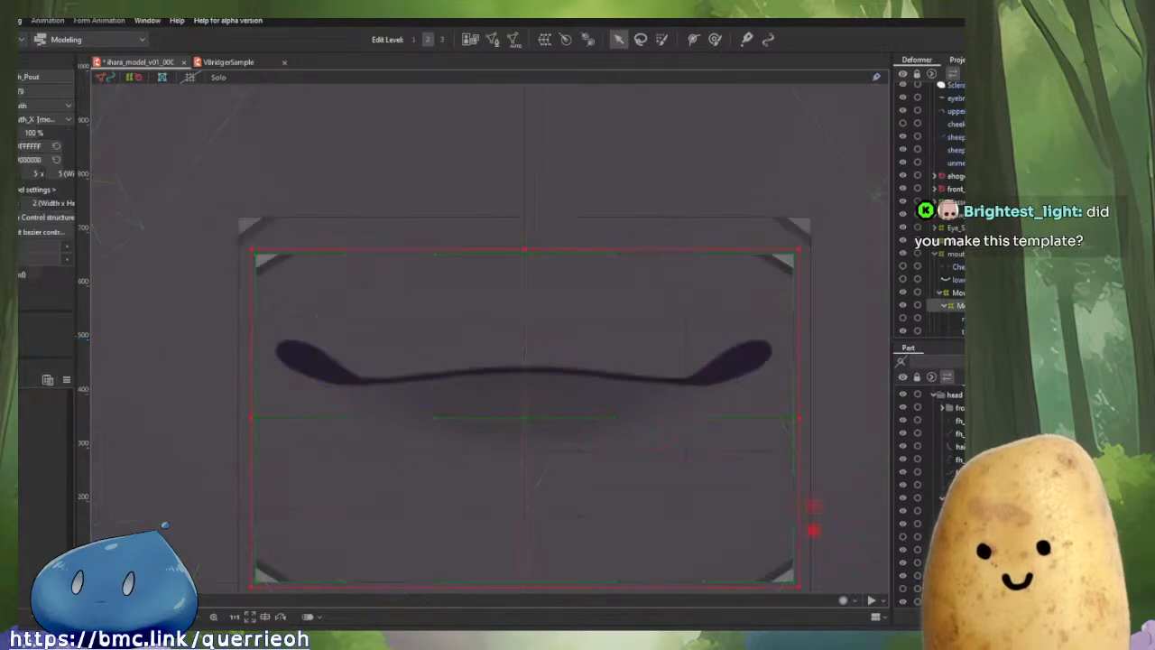
scroll(442, 359, "down", 2)
left_click_drag(442, 358, 440, 317)
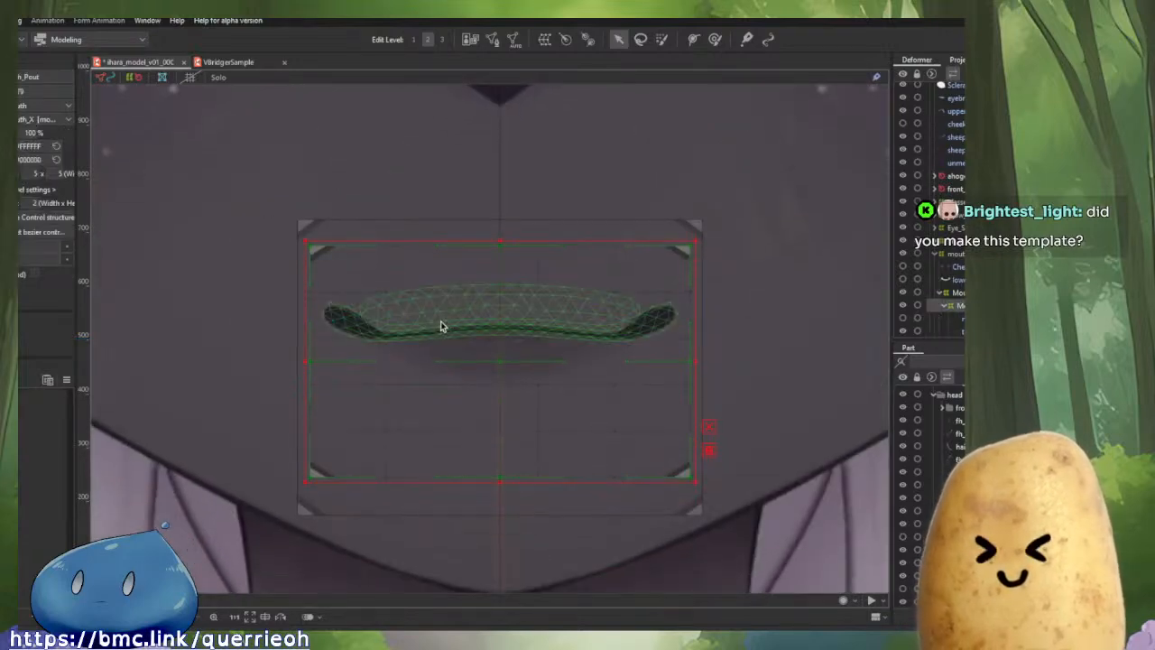
scroll(23, 403, "up", 3)
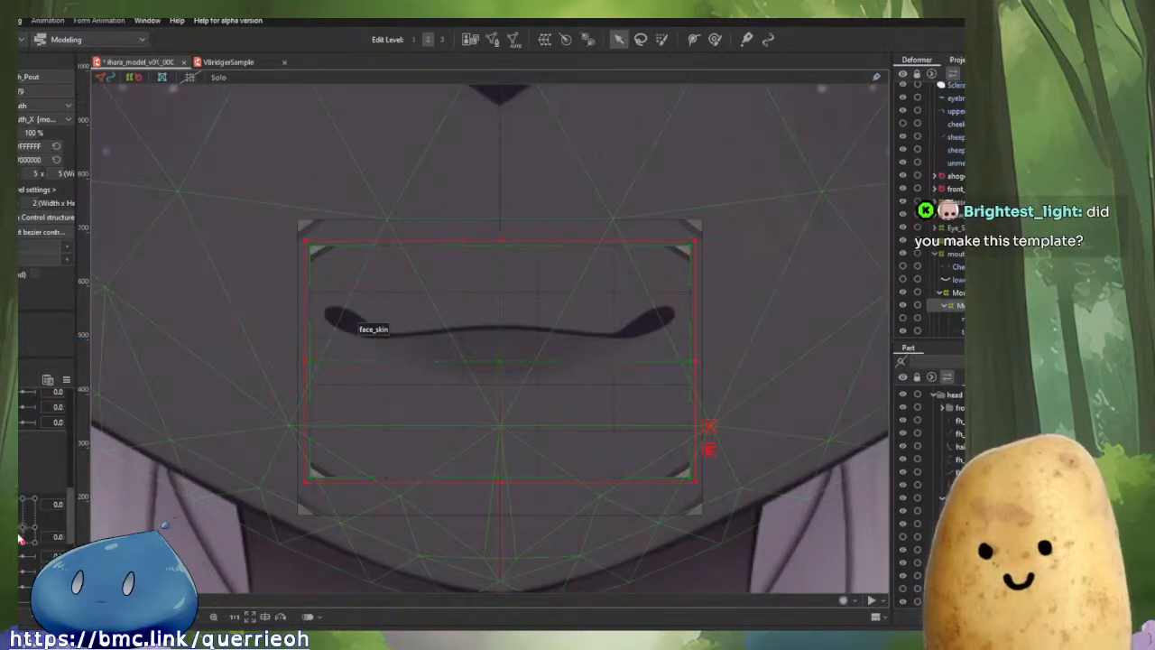
left_click_drag(20, 538, 11, 498)
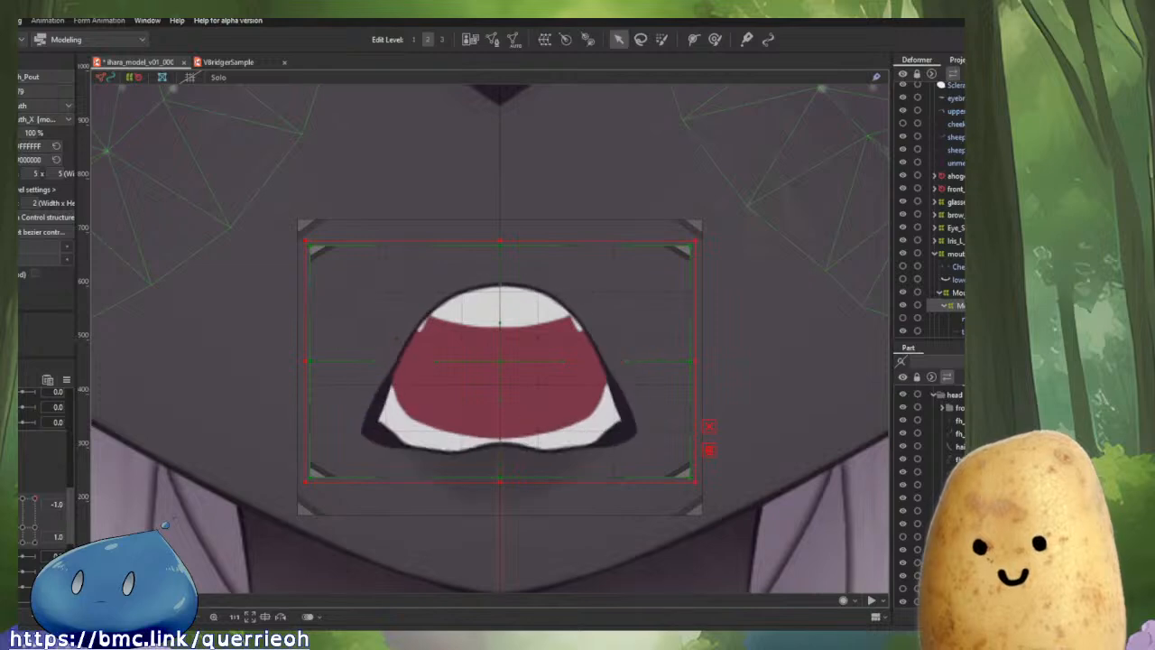
Extend the Pout deformer's frame well below the open mouth and slightly above it, leaving the mouth artwork in place.
left_click(497, 484)
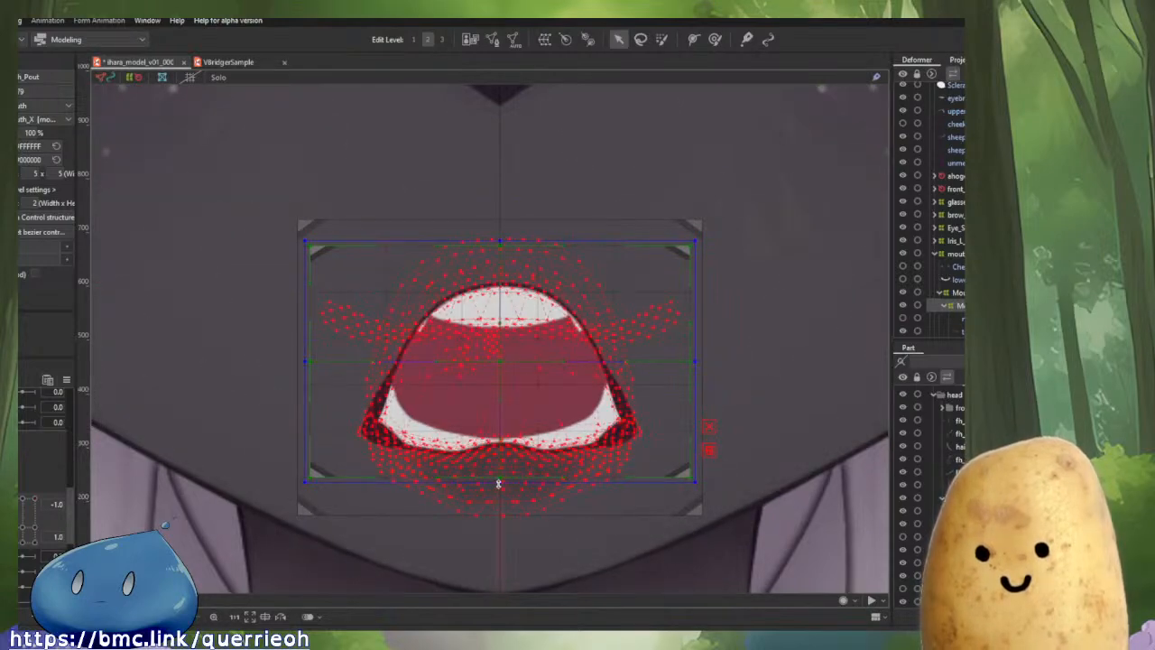
left_click_drag(497, 484, 506, 532)
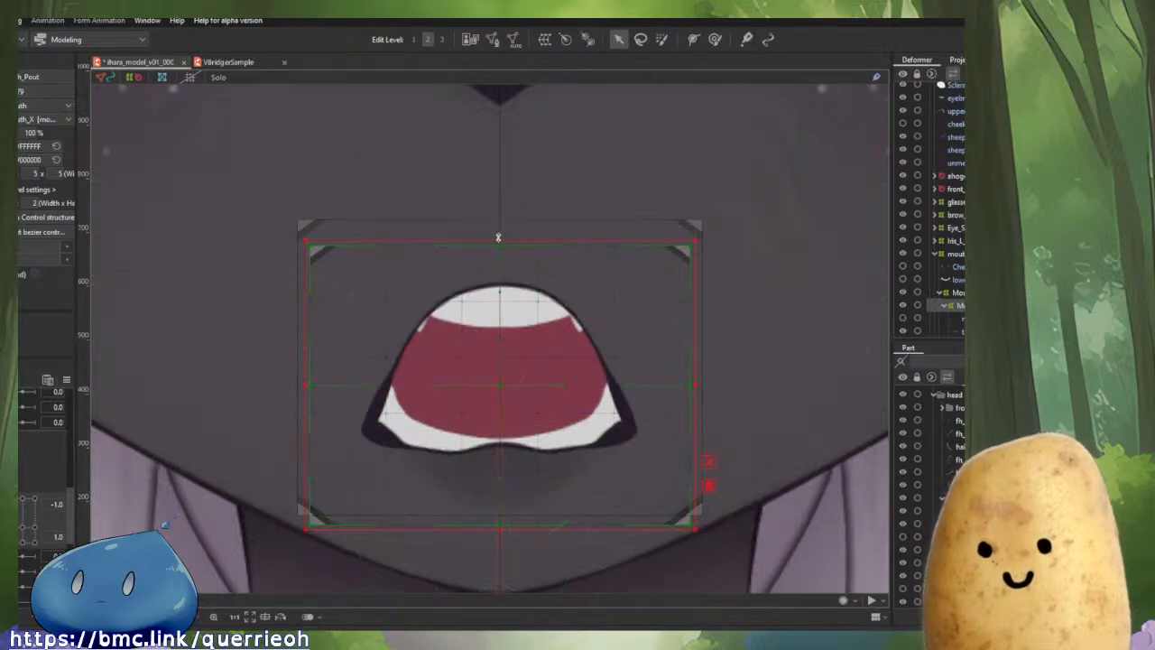
left_click_drag(499, 239, 511, 230)
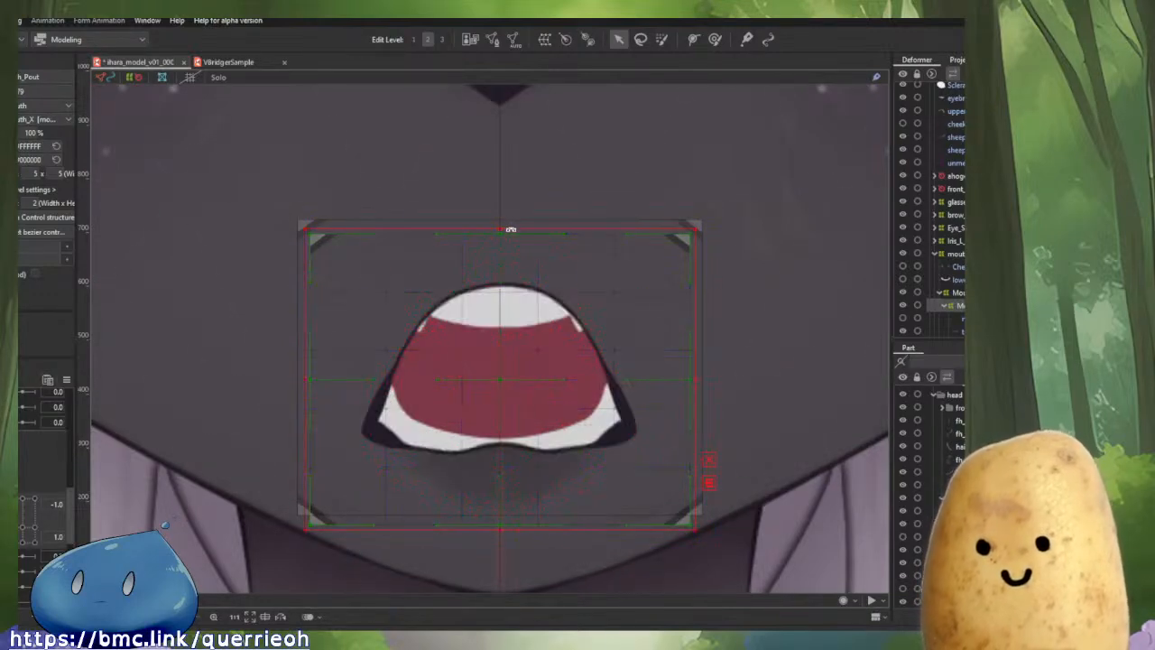
Widen the Pout deformer's frame slightly on both sides at mouth form 1.0, and check its fit at form -1.0 with mouth open 0.5.
left_click(34, 498)
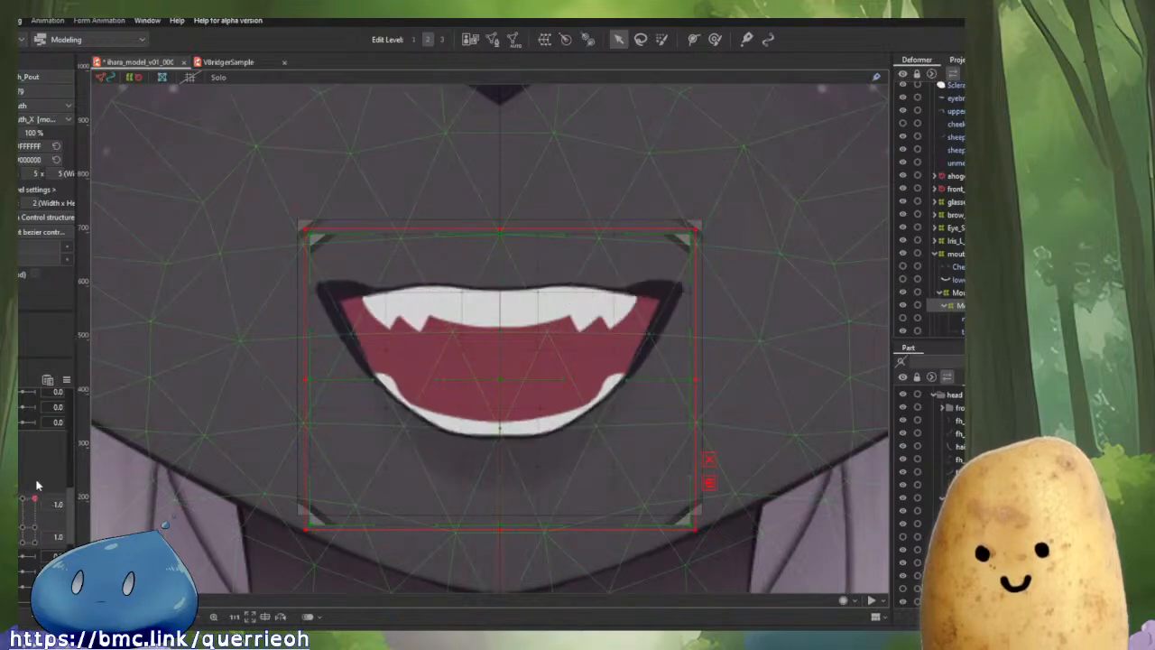
left_click(499, 227)
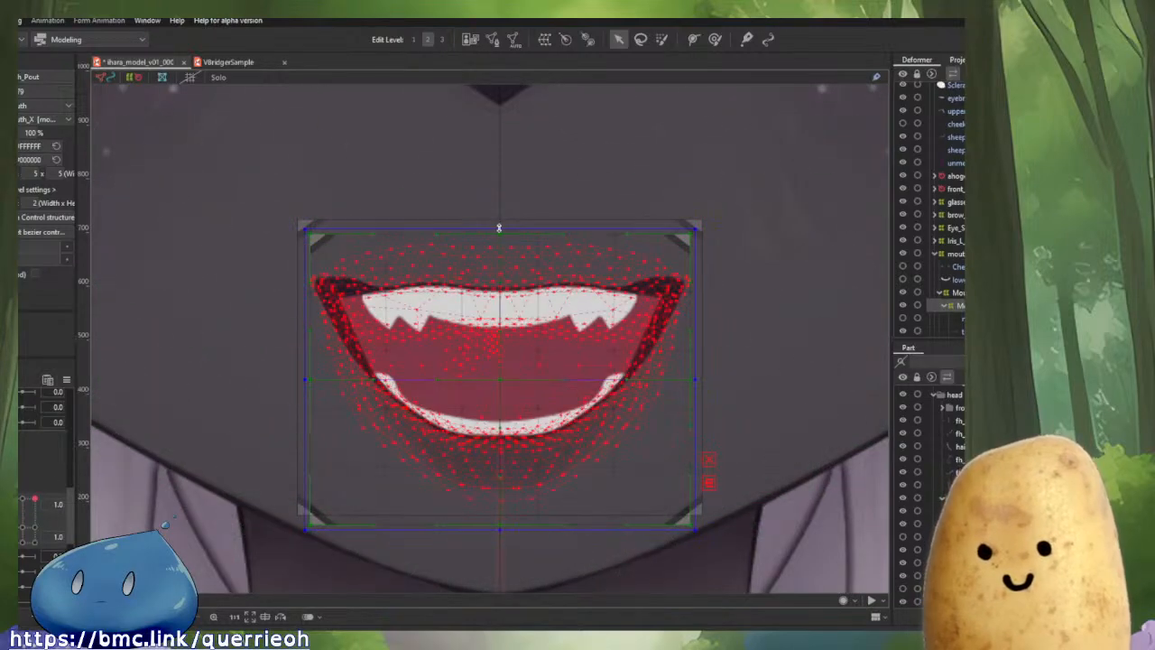
left_click(696, 377)
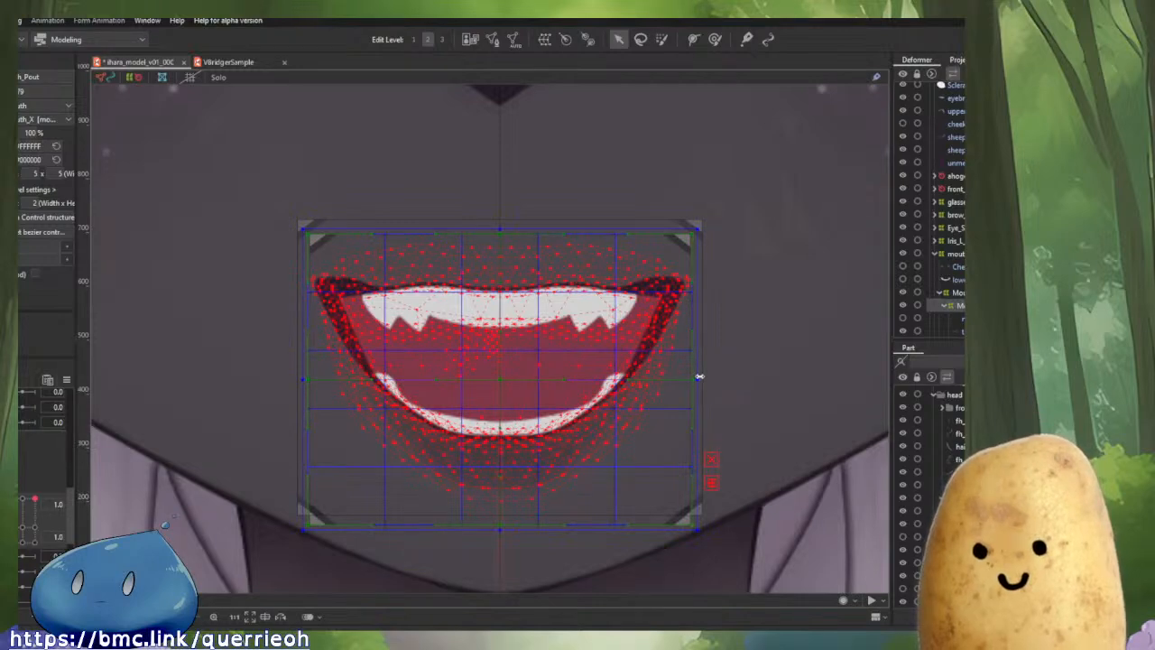
left_click_drag(699, 376, 701, 377)
left_click_drag(35, 499, 18, 453)
mouse_move(22, 537)
left_mouse_down()
mouse_move(22, 512)
mouse_move(22, 541)
mouse_move(54, 541)
mouse_move(72, 449)
mouse_move(102, 530)
mouse_move(18, 448)
mouse_move(27, 572)
mouse_move(18, 520)
left_mouse_up()
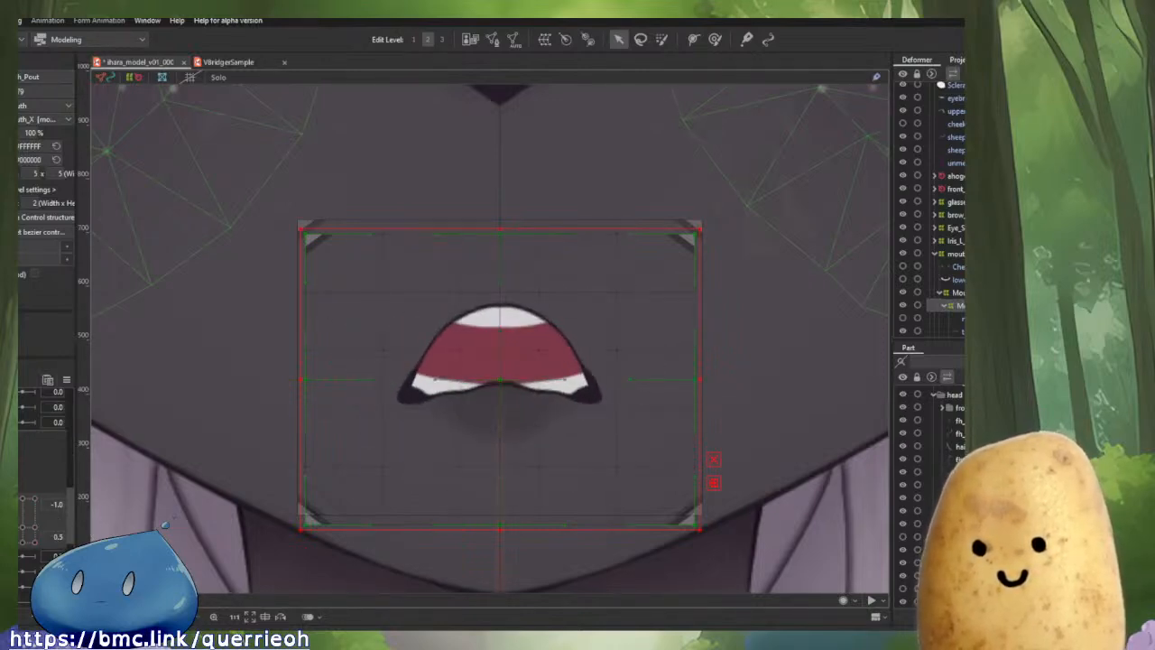
scroll(20, 525, "down", 1)
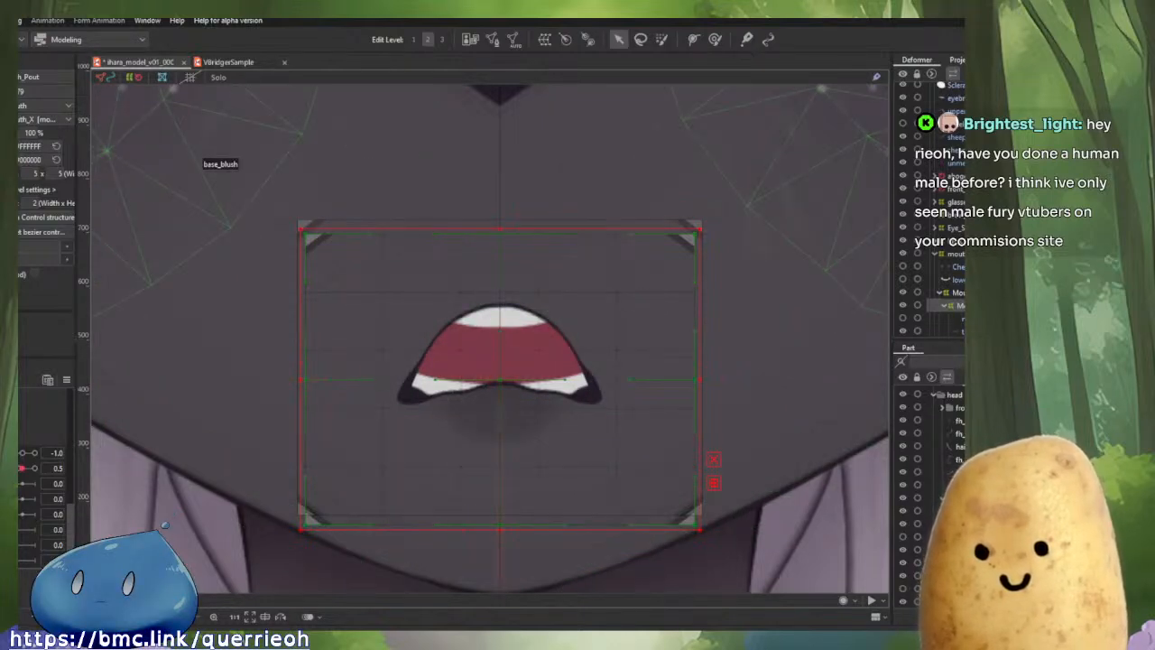
Open the recent Luna_Panda_Model_v01_000.cmo3 model, look over the character's face and body, and return to the ihara model.
key("alt+f")
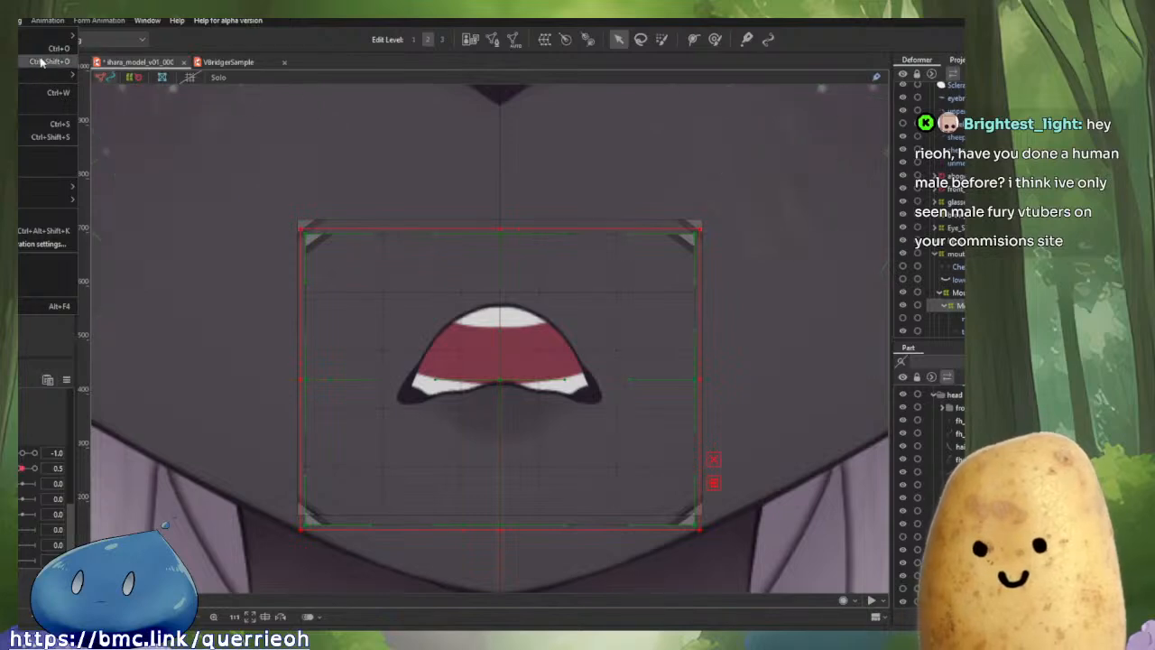
mouse_move(47, 75)
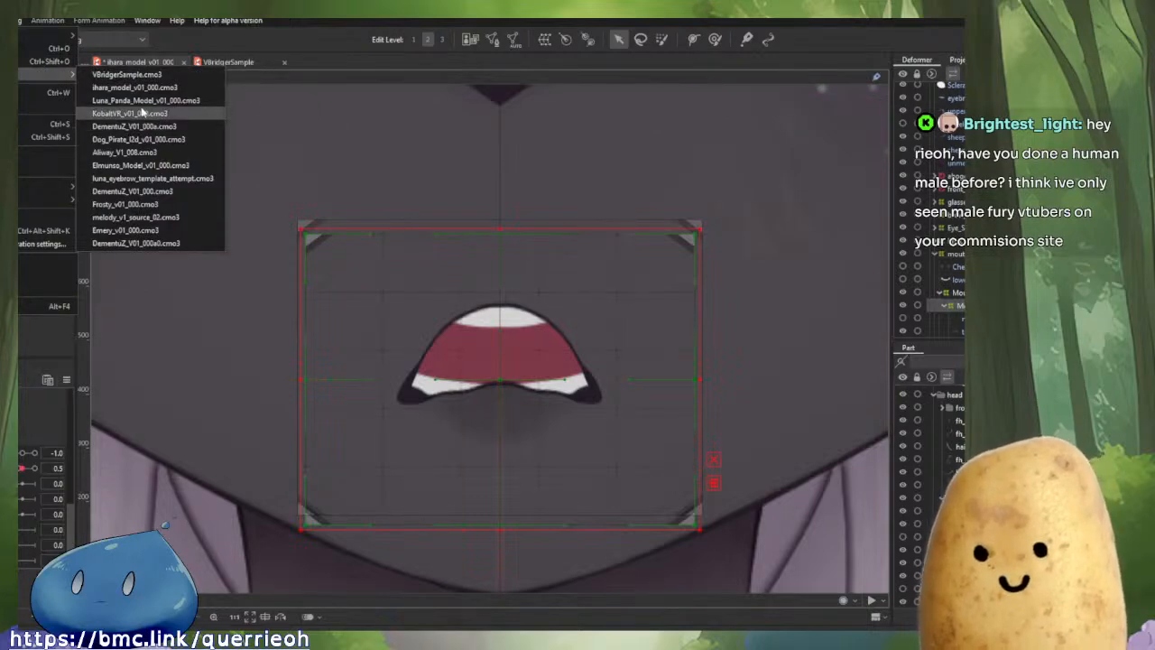
left_click(141, 111)
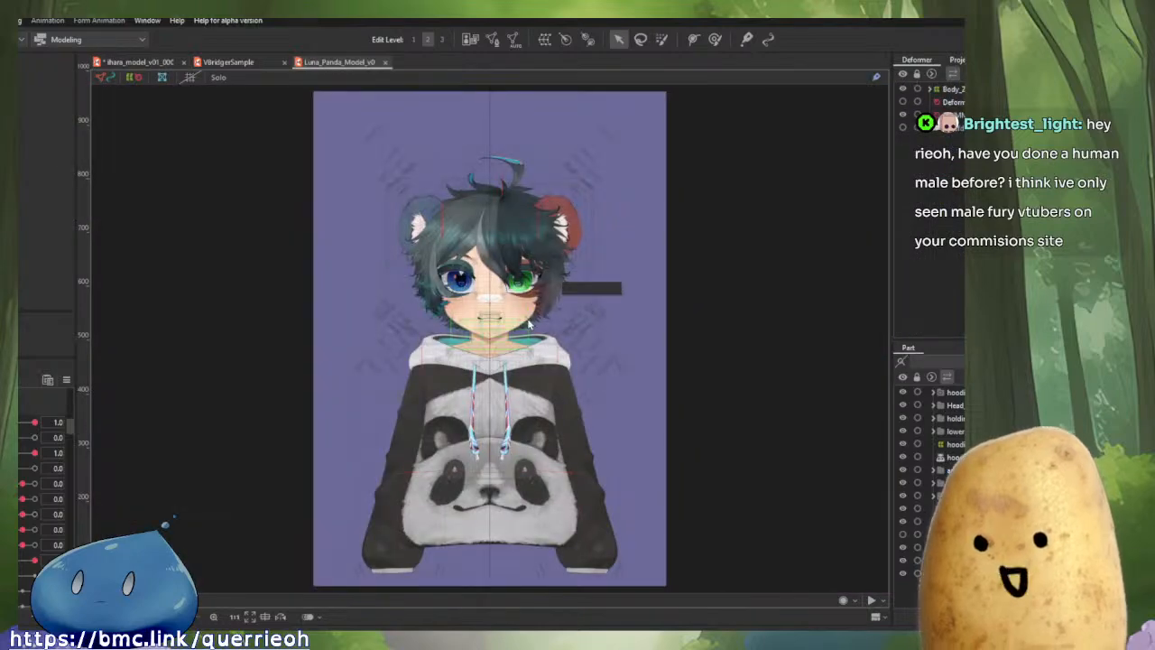
scroll(600, 379, "up", 3)
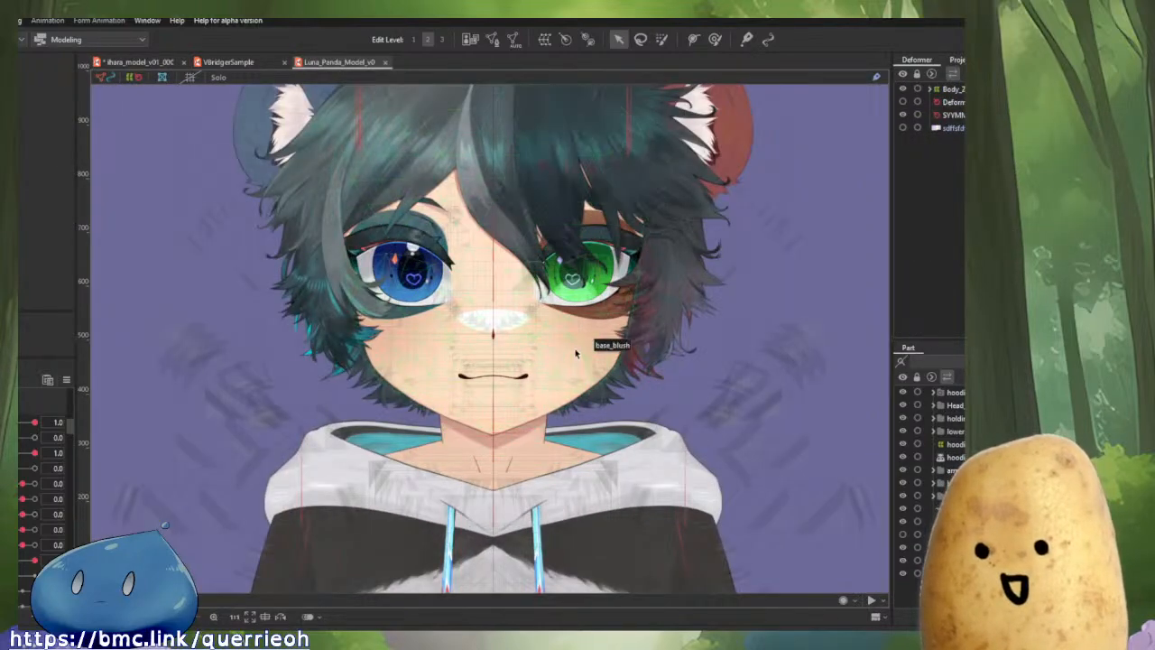
scroll(592, 327, "down", 1)
scroll(592, 323, "down", 2)
scroll(528, 282, "down", 2)
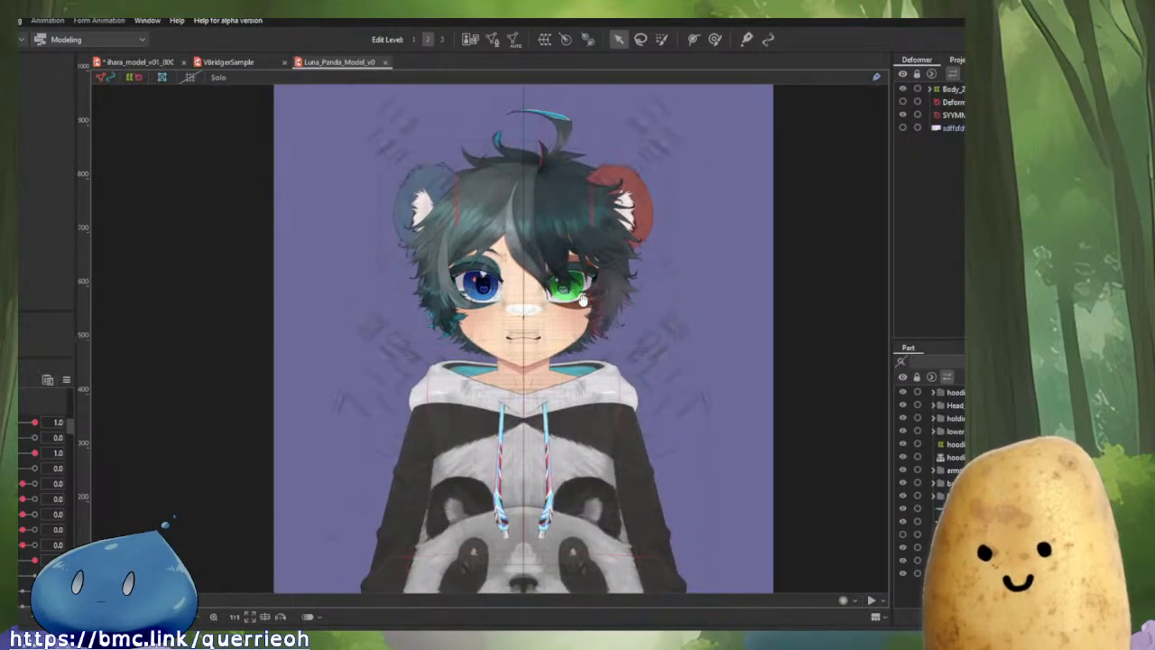
scroll(518, 275, "up", 2)
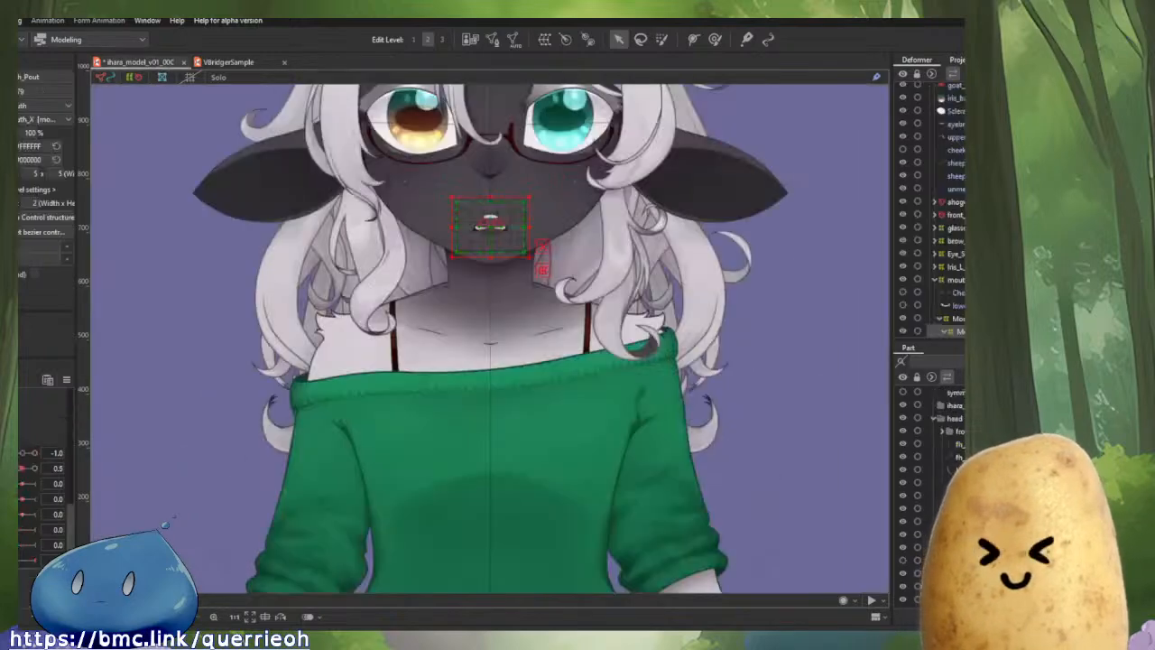
Open the Emery_v01_000 model, inspect the character's face up close, and select the upper eyelash artwork to check its mesh.
key("alt+f")
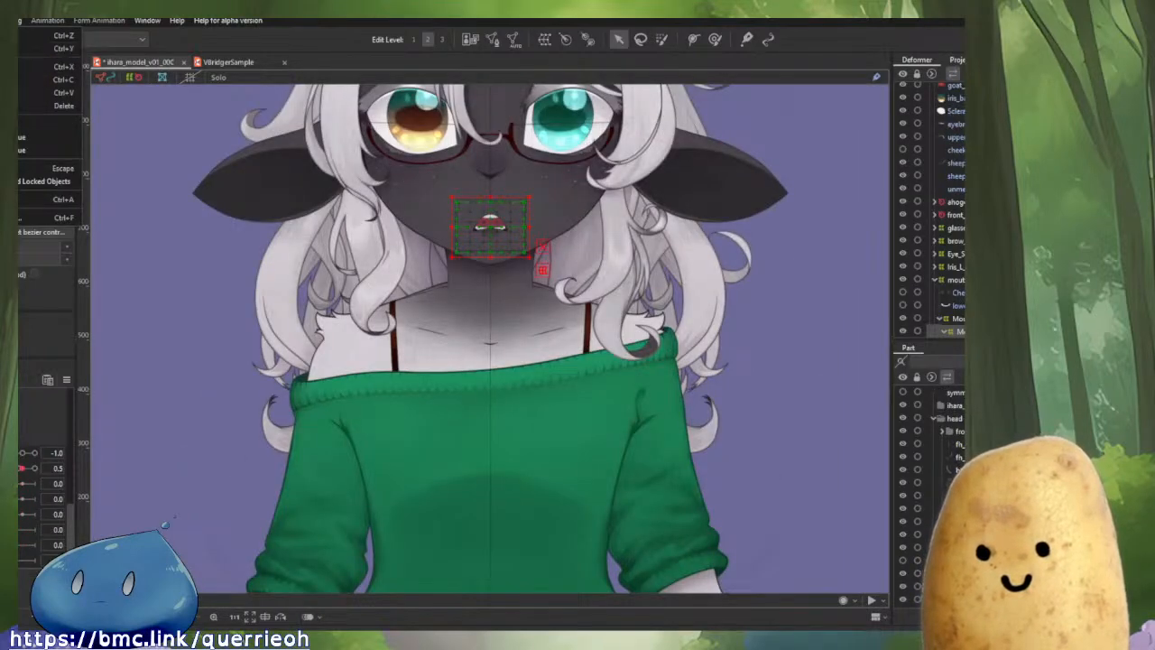
left_click(237, 190)
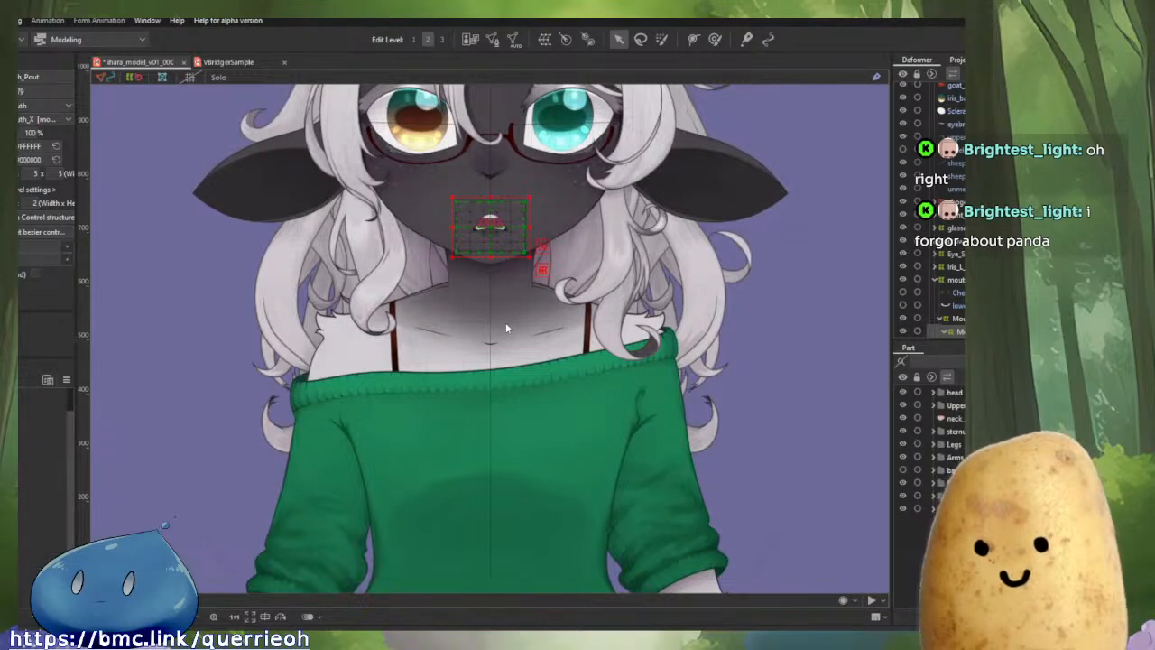
scroll(491, 198, "up", 2)
scroll(494, 198, "up", 3)
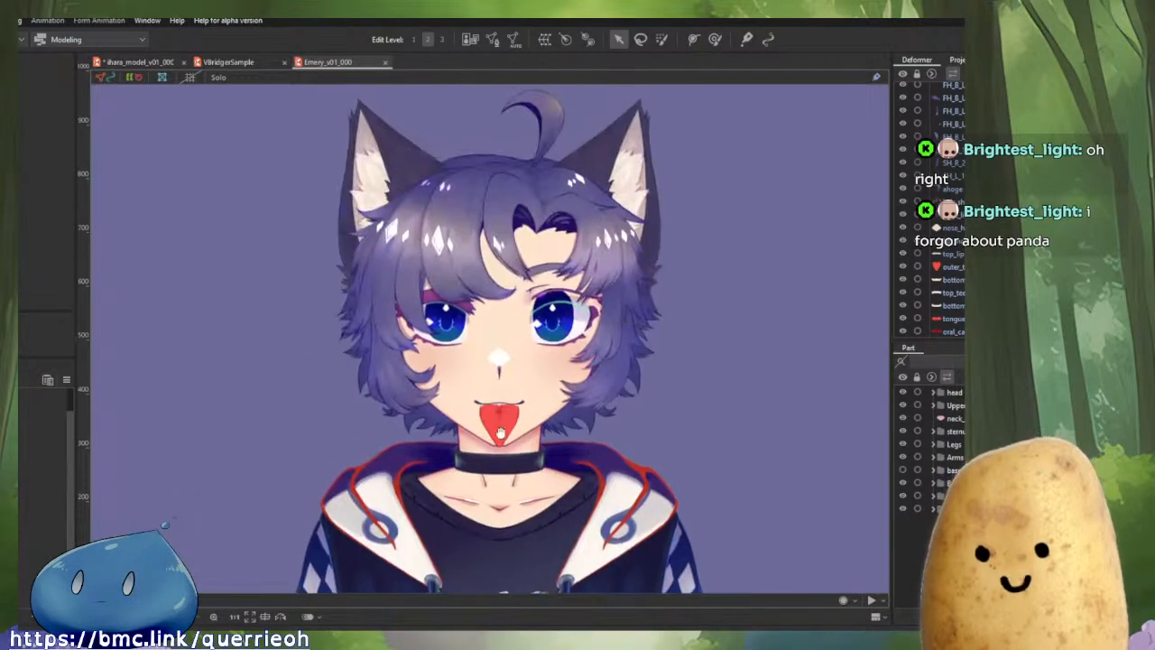
scroll(595, 308, "up", 2)
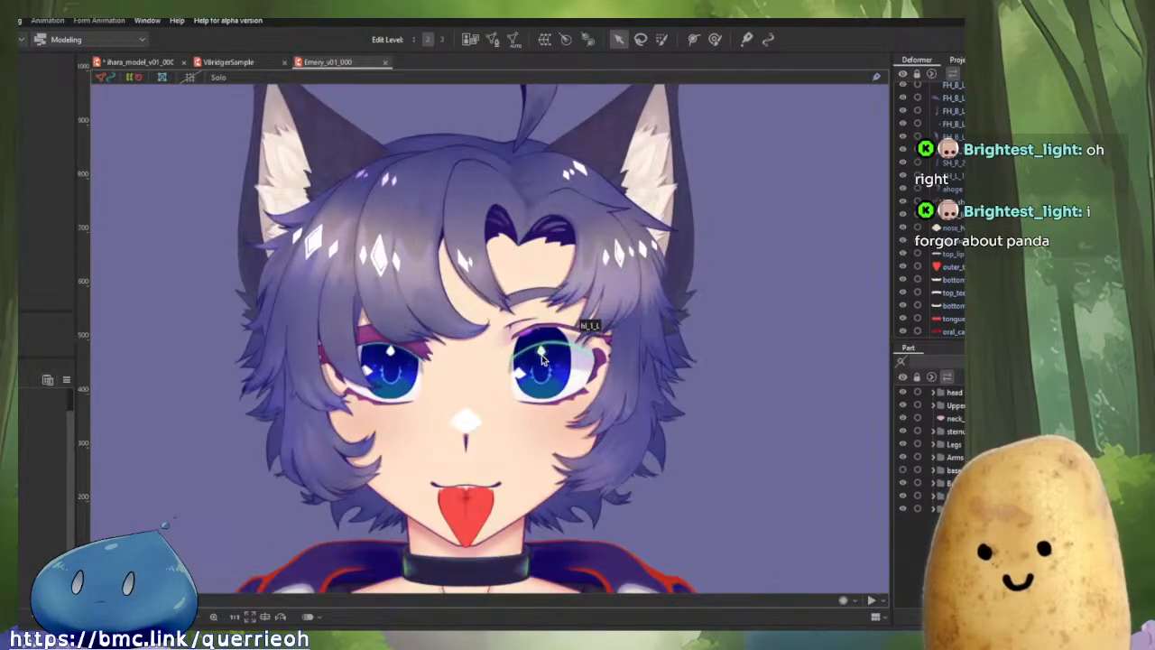
scroll(481, 335, "up", 3)
scroll(391, 350, "down", 2)
scroll(443, 322, "up", 3)
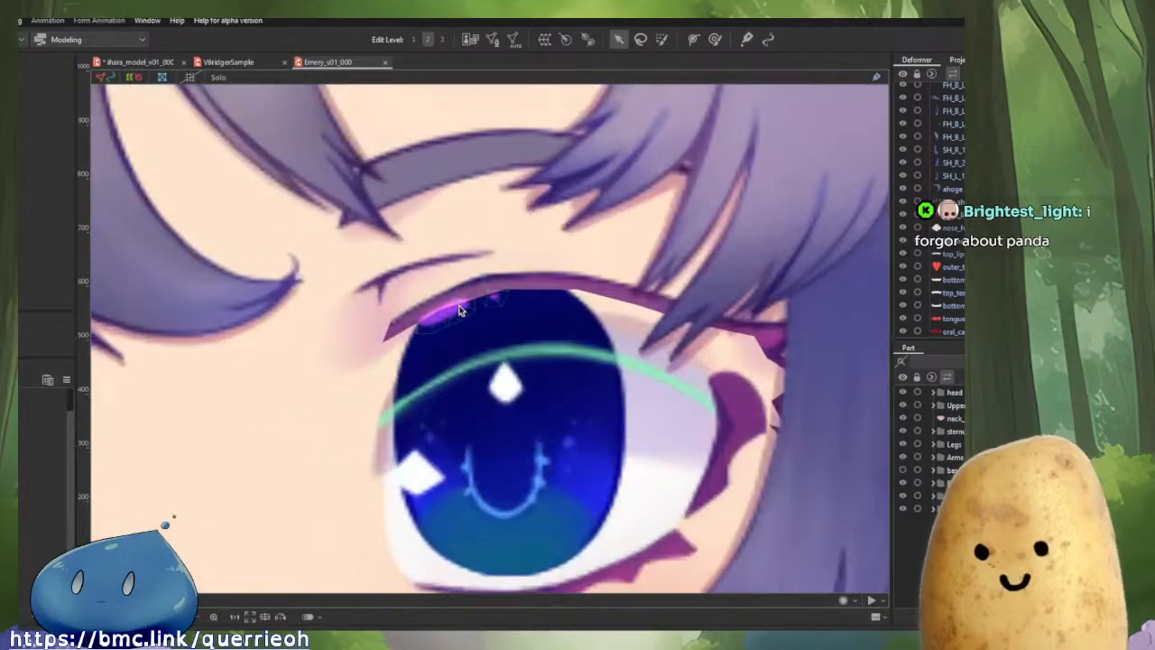
left_click(465, 290)
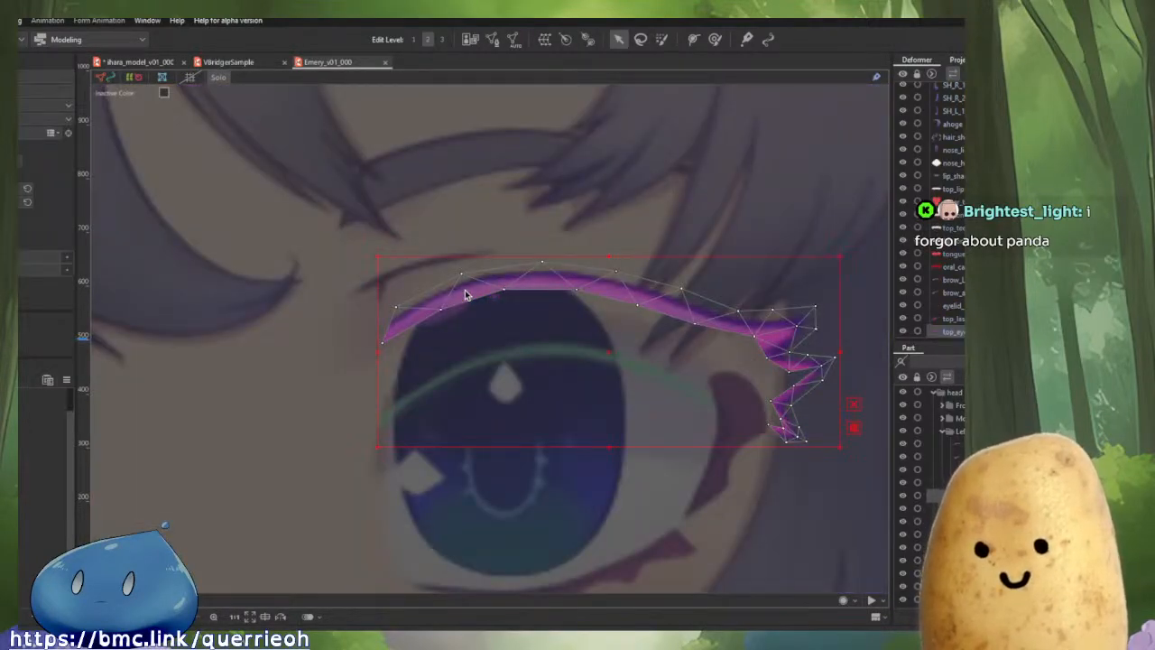
scroll(465, 293, "down", 6)
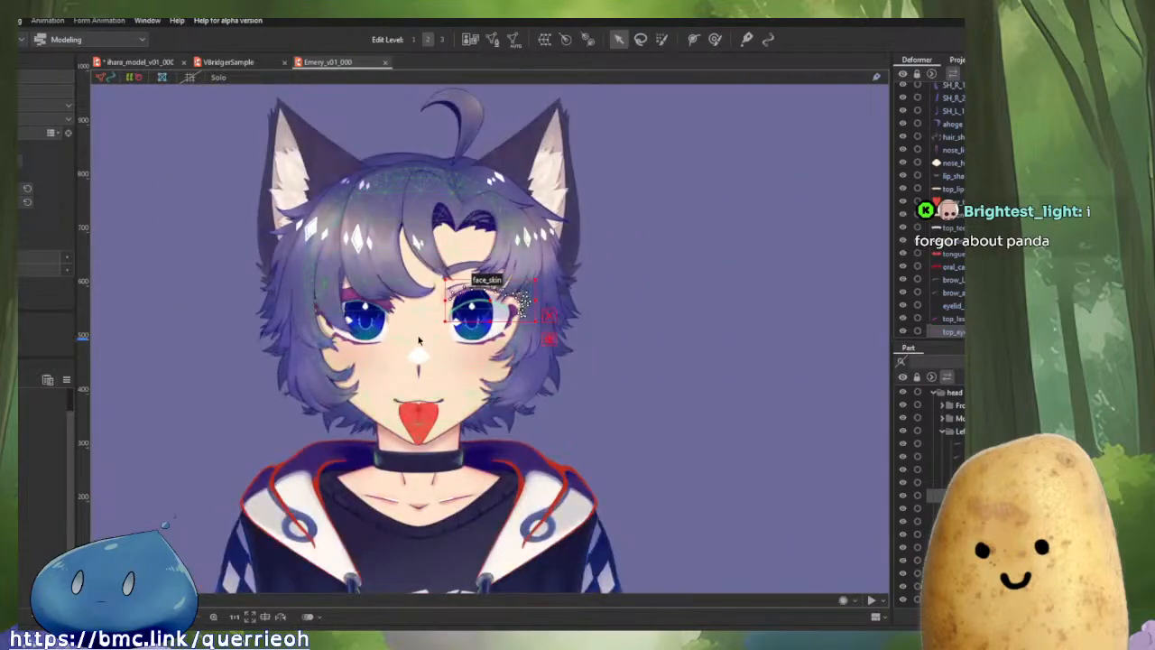
Select the red outer tongue artwork below the mouth, hide it, and clear the selection.
left_click_drag(425, 343, 463, 287)
scroll(462, 287, "up", 3)
left_click(475, 346)
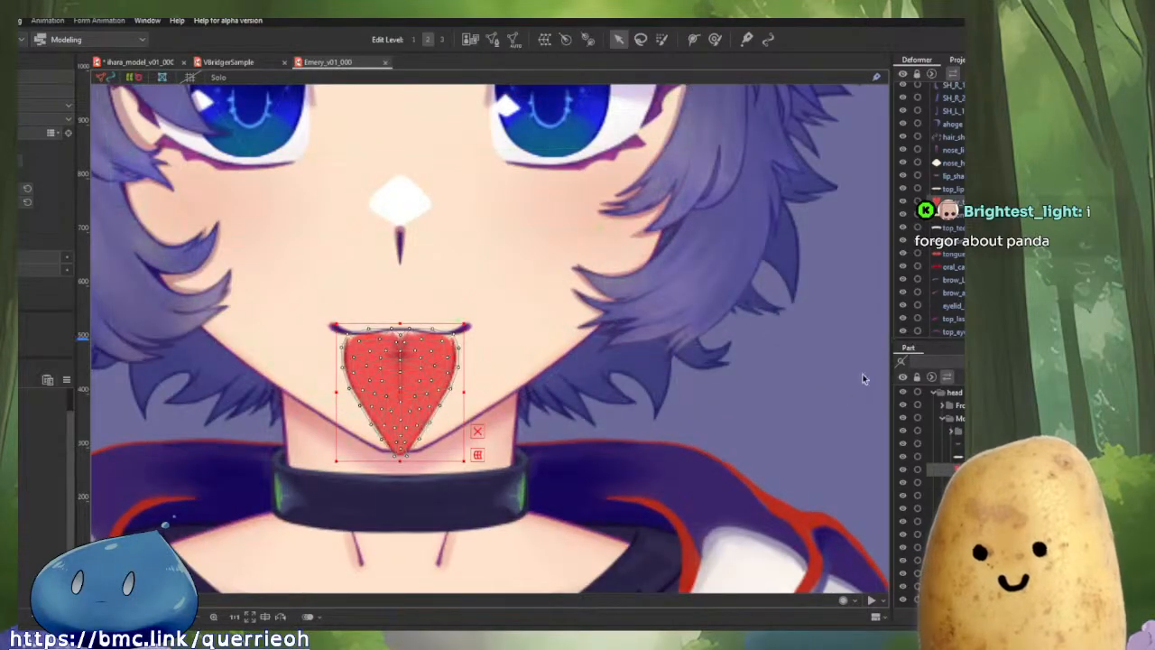
left_click(903, 201)
scroll(639, 443, "down", 3)
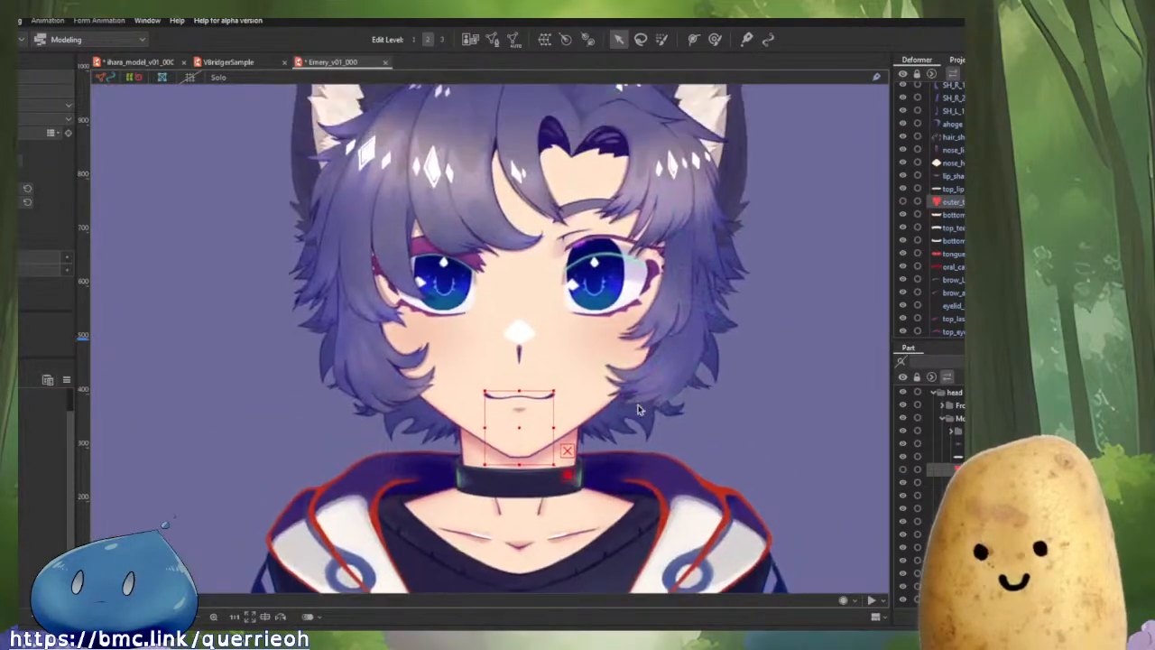
left_click(765, 405)
Look over the Emery character from head to shoes, examining the clothing and the trouser details.
scroll(753, 410, "down", 5)
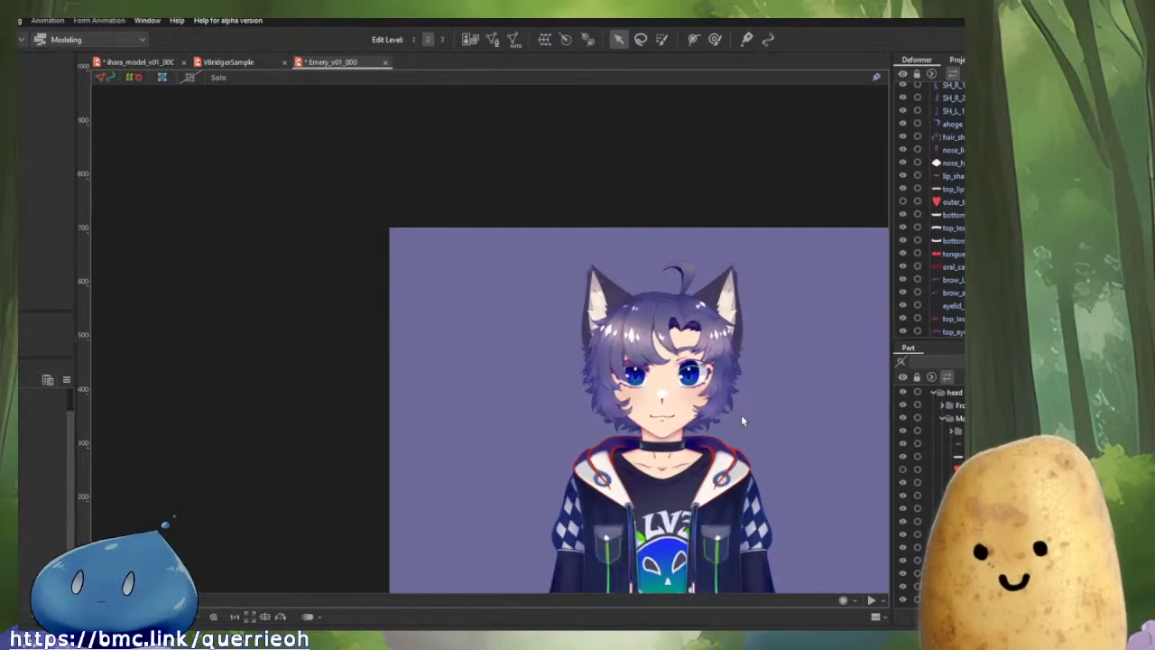
scroll(741, 414, "up", 1)
scroll(741, 420, "up", 2)
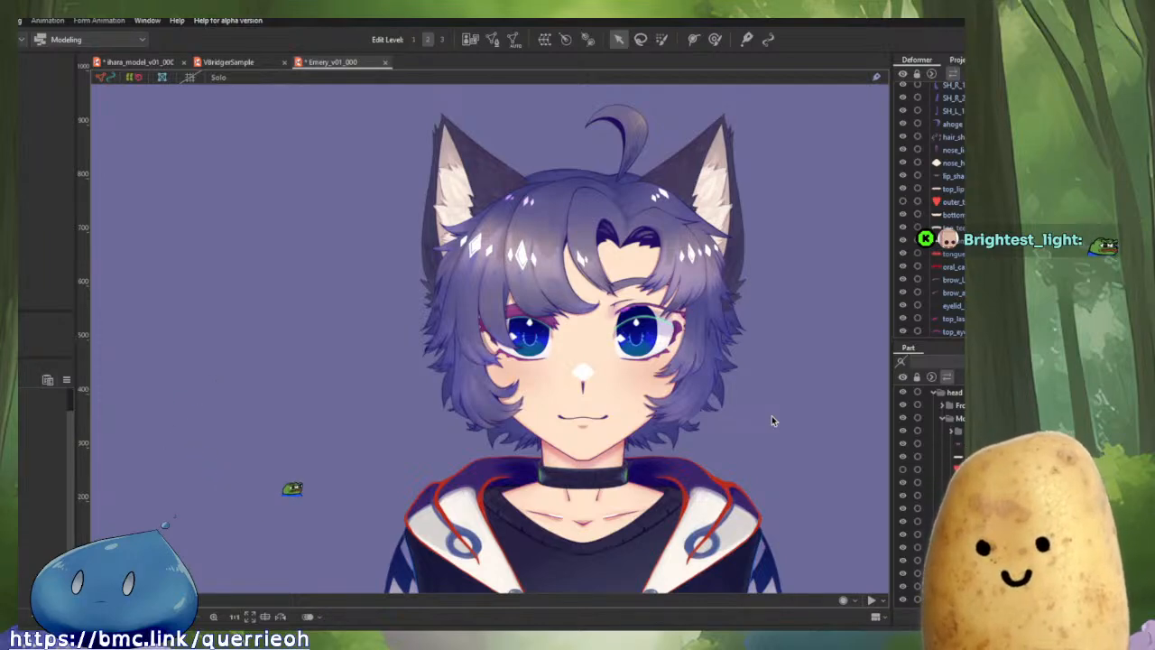
scroll(745, 392, "down", 3)
left_click_drag(771, 414, 610, 247)
scroll(690, 331, "down", 2)
scroll(727, 346, "up", 2)
scroll(609, 247, "down", 3)
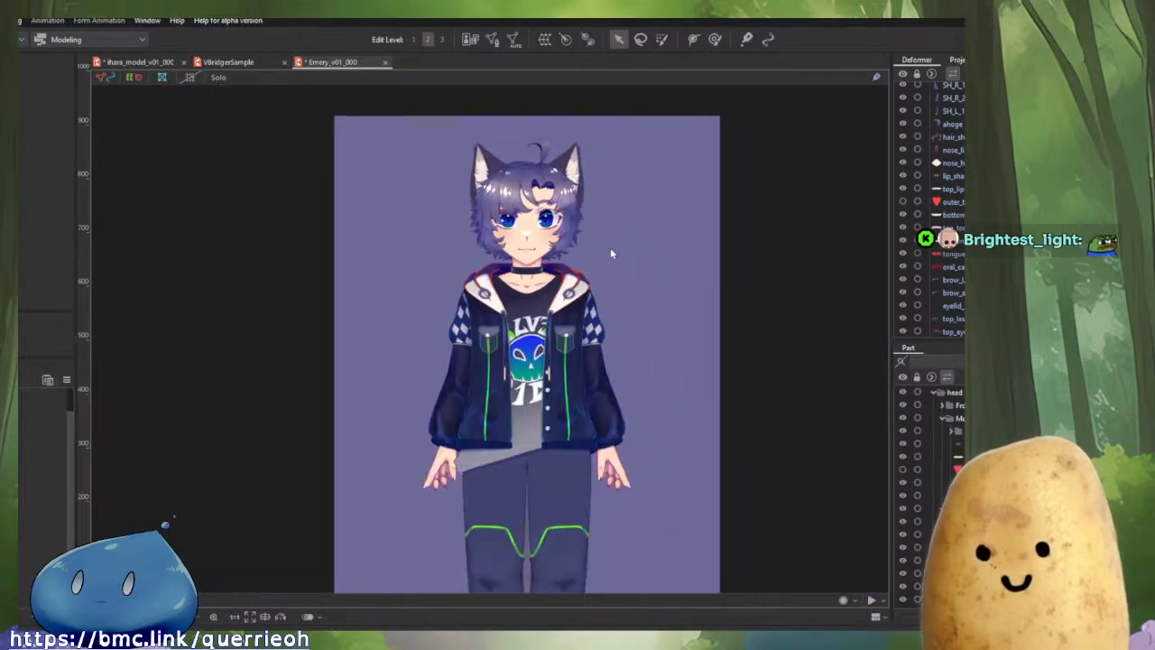
scroll(599, 363, "down", 4)
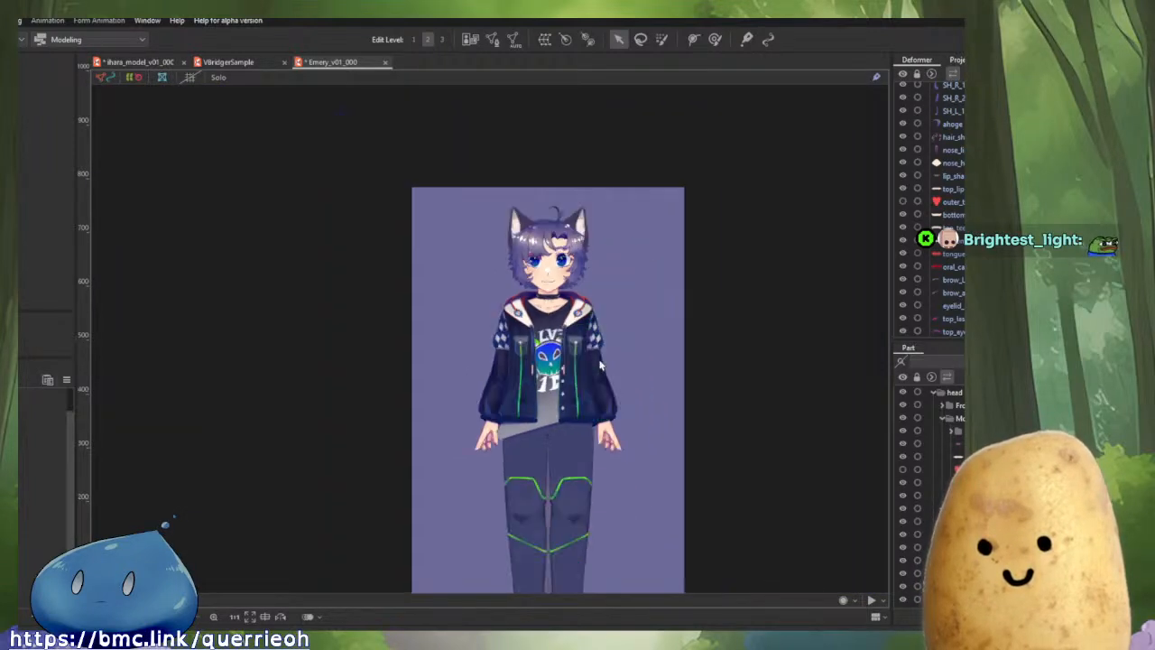
left_click_drag(629, 400, 628, 355)
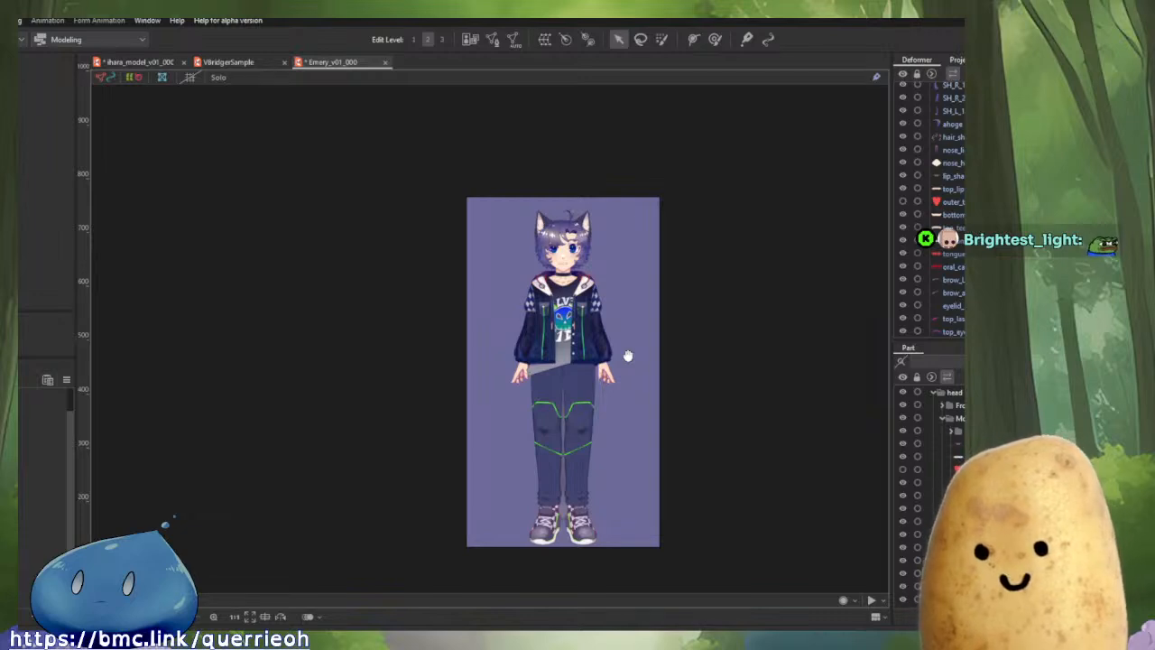
scroll(628, 361, "up", 5)
scroll(569, 471, "down", 1)
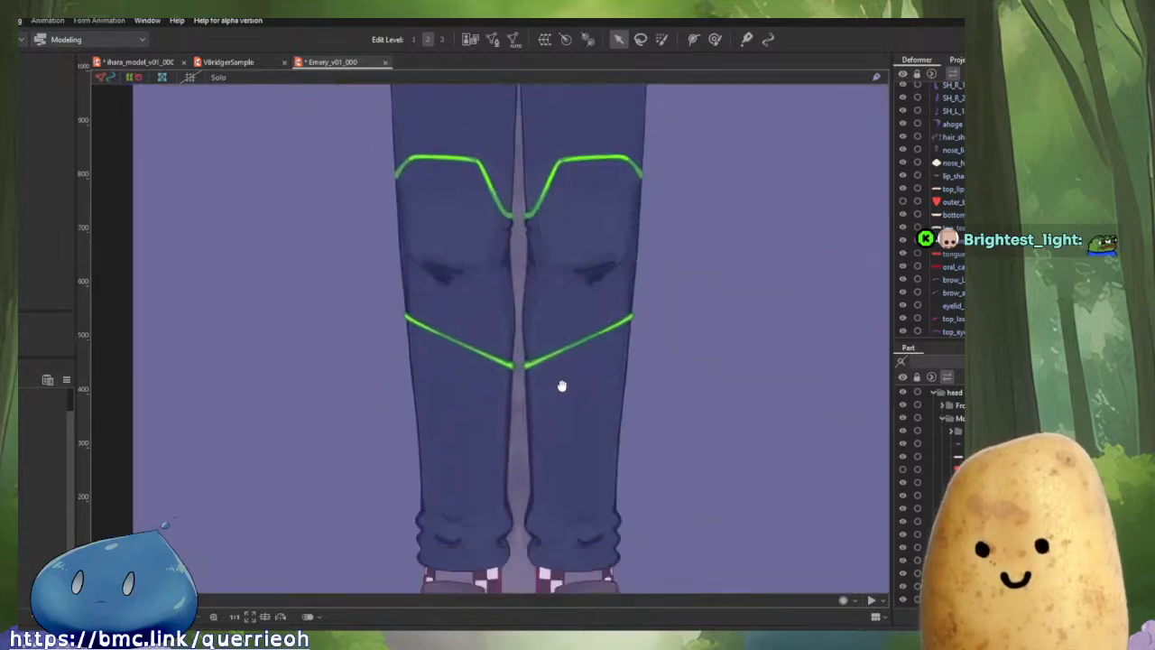
Select the tail artwork behind the legs and examine its mesh along its full length.
left_click(529, 427)
left_click(530, 427)
scroll(528, 416, "down", 3)
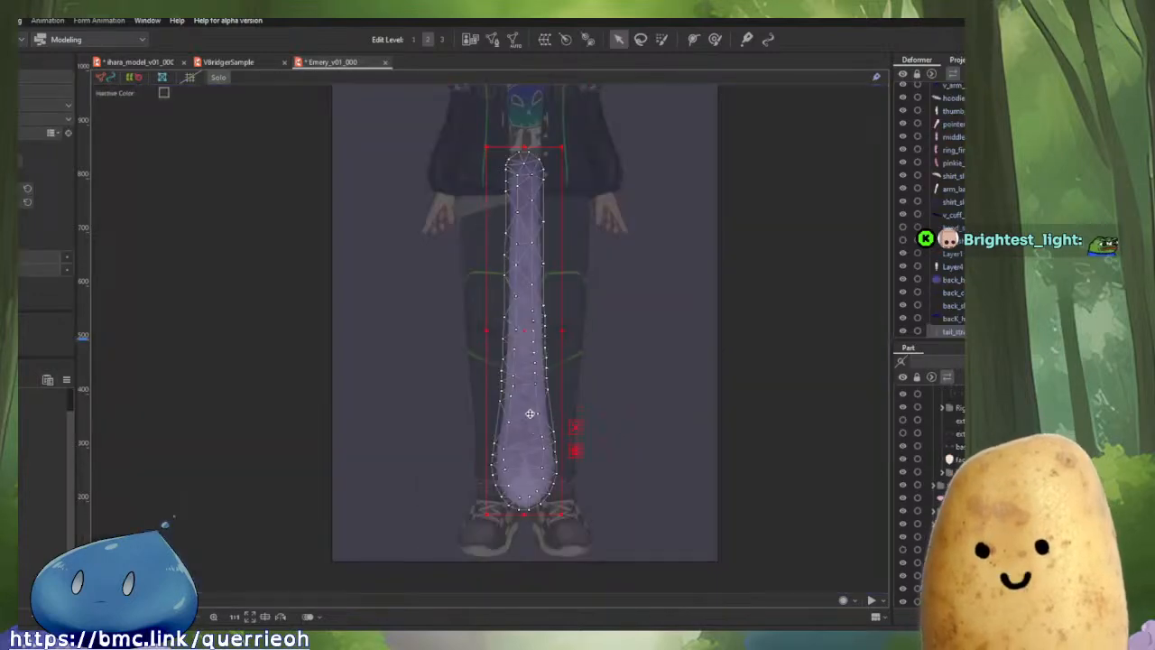
scroll(530, 265, "up", 4)
left_click(529, 258)
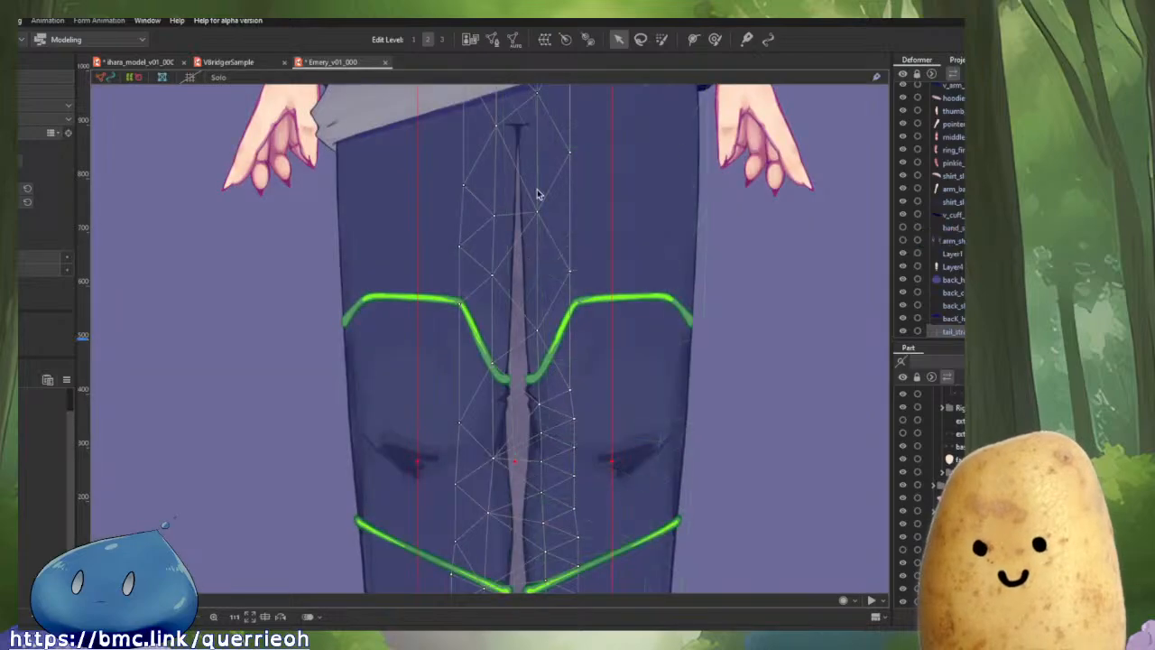
scroll(529, 258, "down", 4)
scroll(587, 253, "up", 5)
left_click_drag(612, 333, 636, 542)
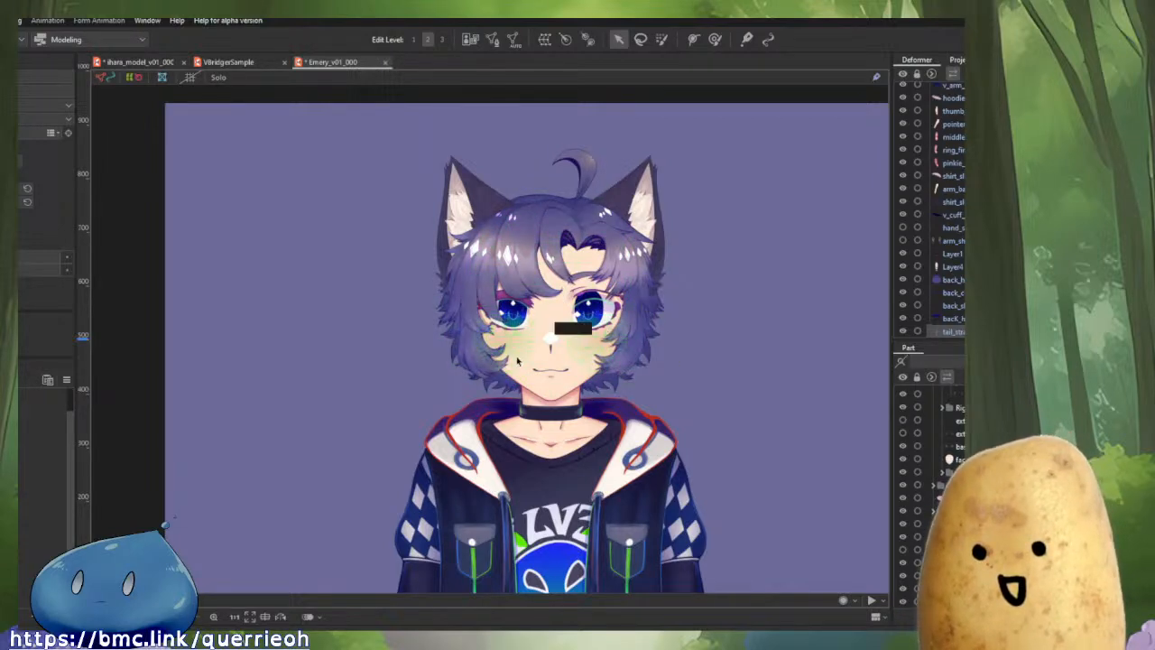
Examine the Emery character's face and hair once more, close that model, and return to the ihara model.
scroll(514, 302, "up", 5)
left_click_drag(519, 251, 442, 317)
scroll(442, 316, "down", 3)
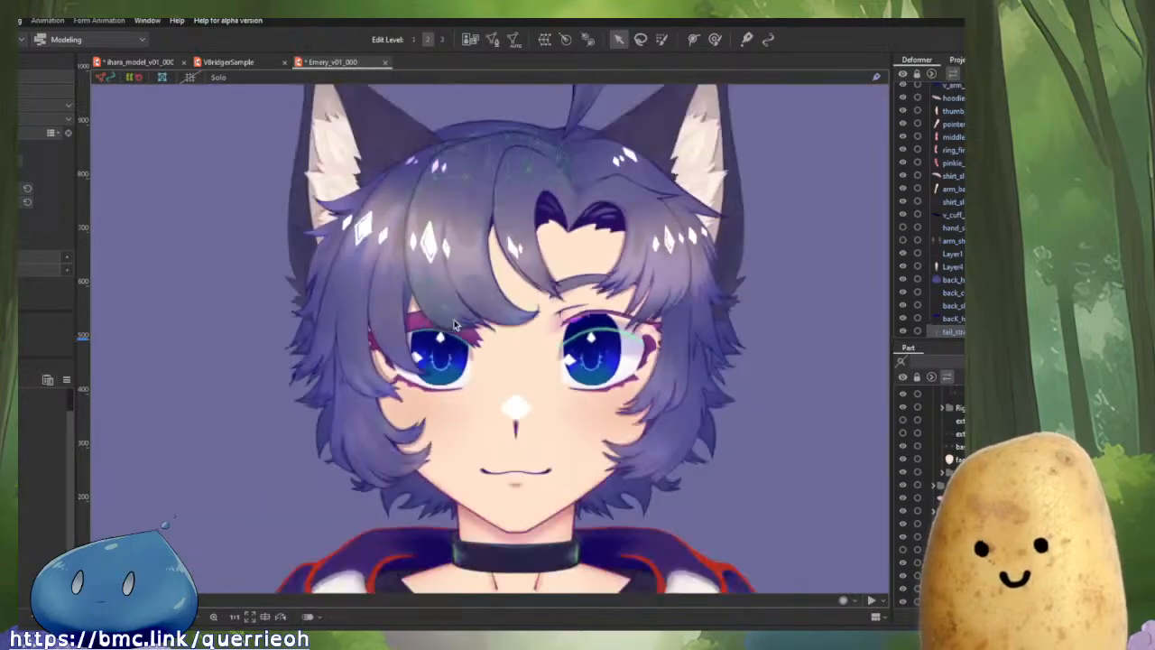
left_click_drag(628, 342, 626, 292)
scroll(618, 293, "down", 3)
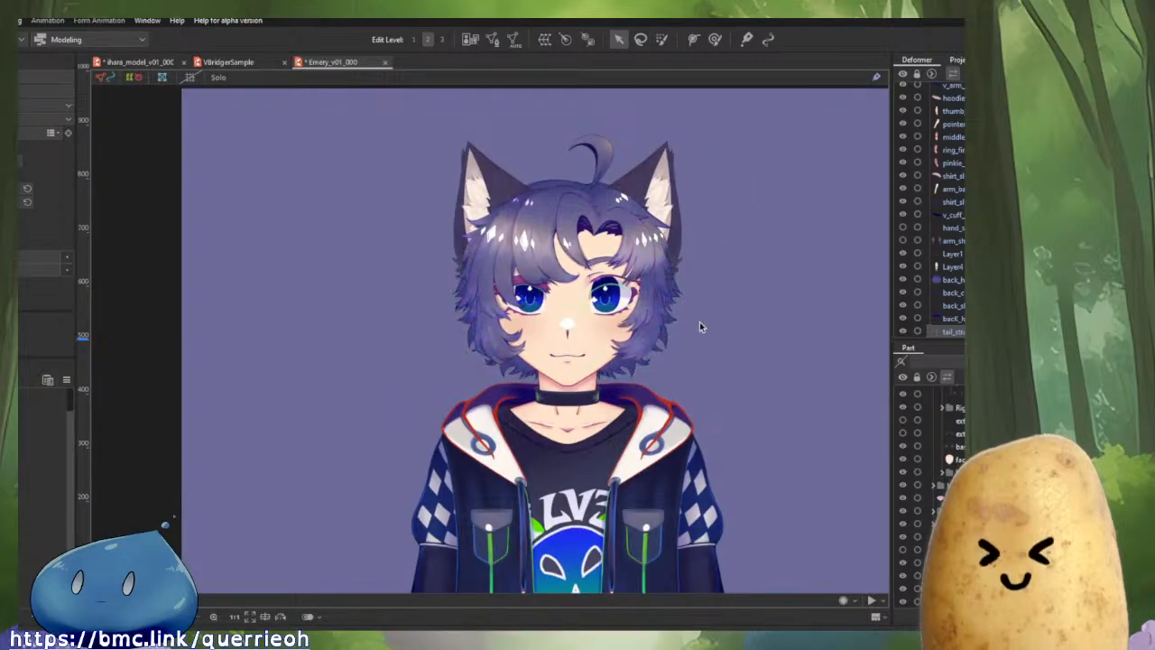
left_click_drag(699, 321, 629, 371)
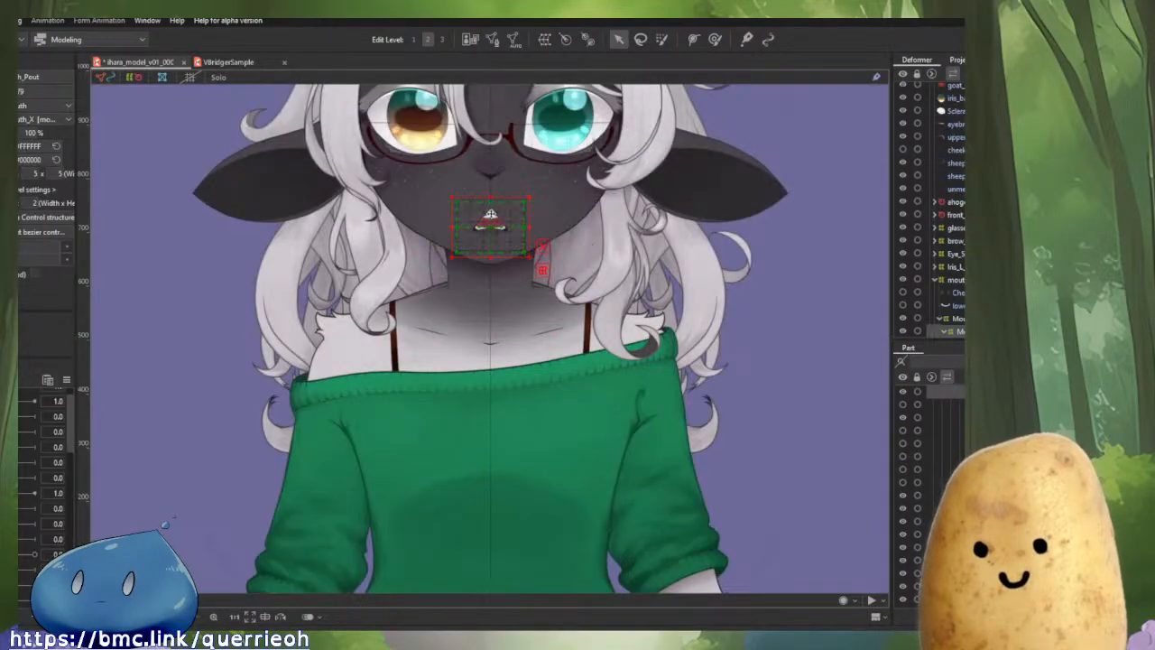
Return the ihara model's mouth parameters to 0.0 and check the closed mouth inside the Pout deformer's frame.
scroll(462, 290, "up", 2)
scroll(462, 290, "down", 3)
scroll(466, 438, "up", 1)
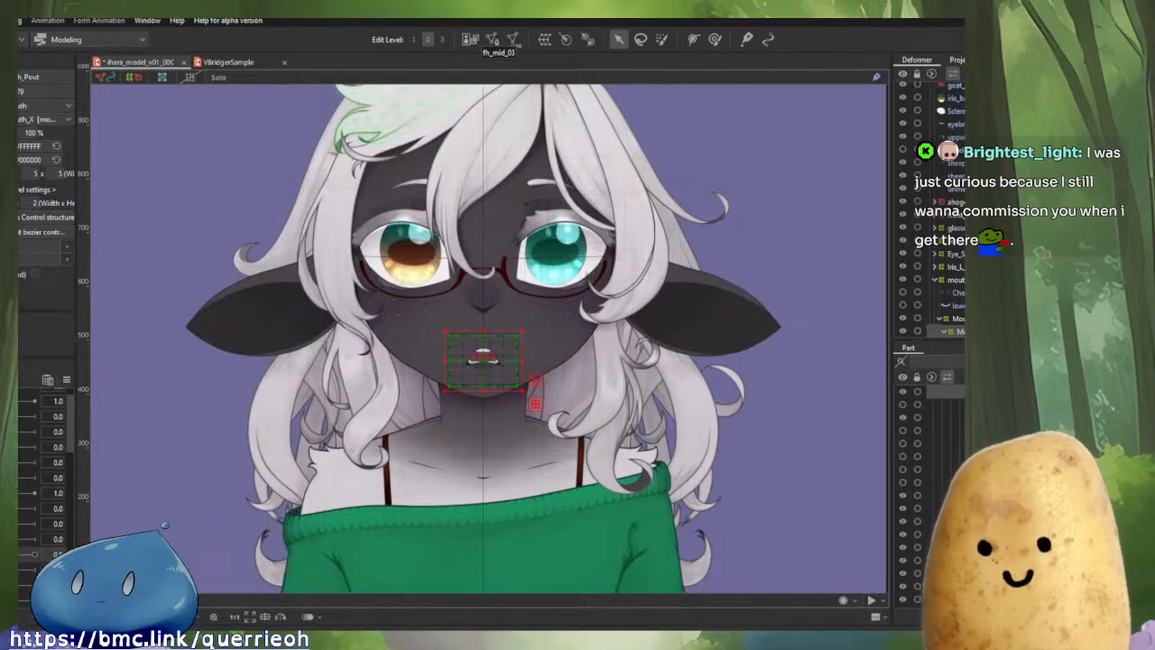
scroll(487, 365, "up", 5)
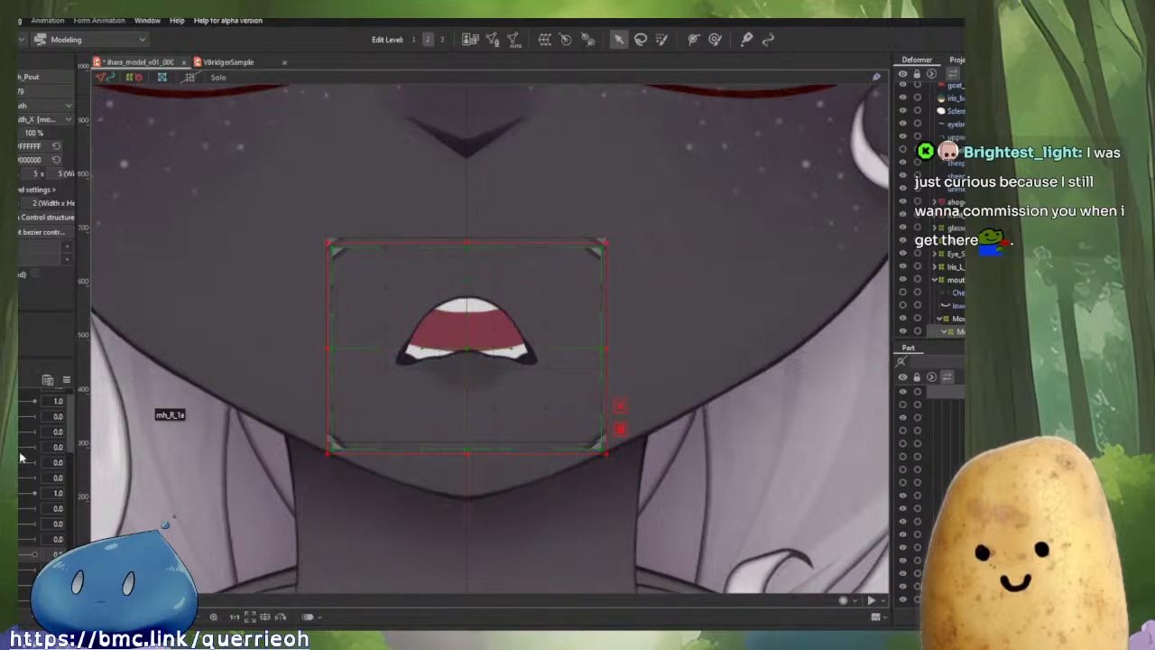
scroll(20, 457, "down", 2)
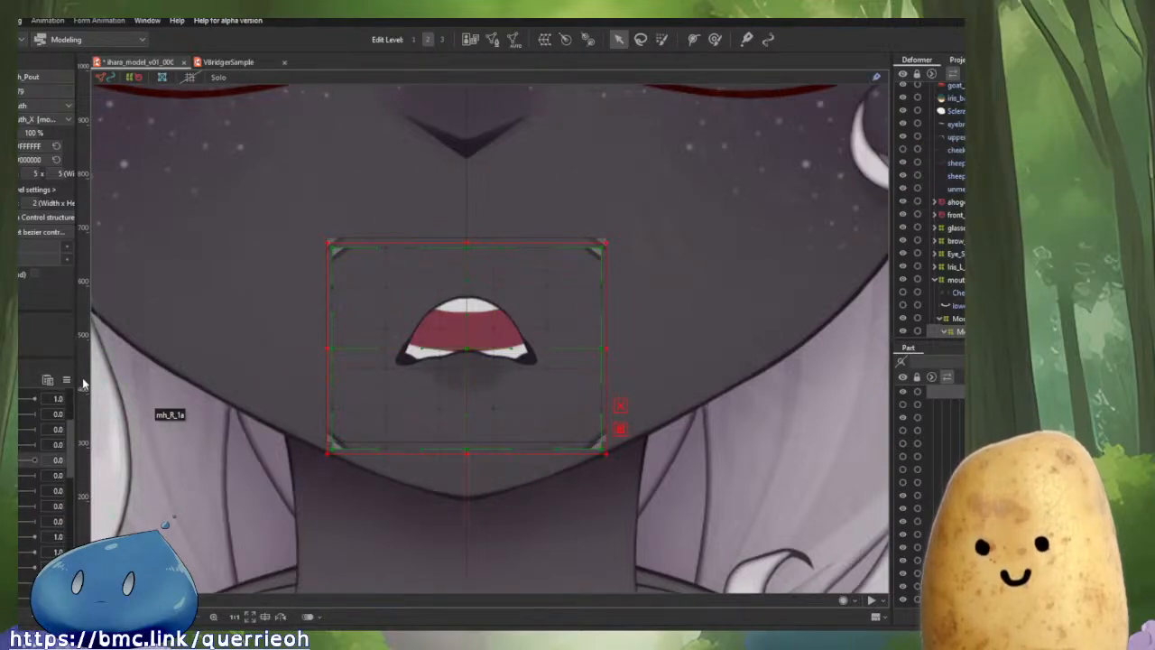
key("ctrl+z")
scroll(20, 460, "down", 5)
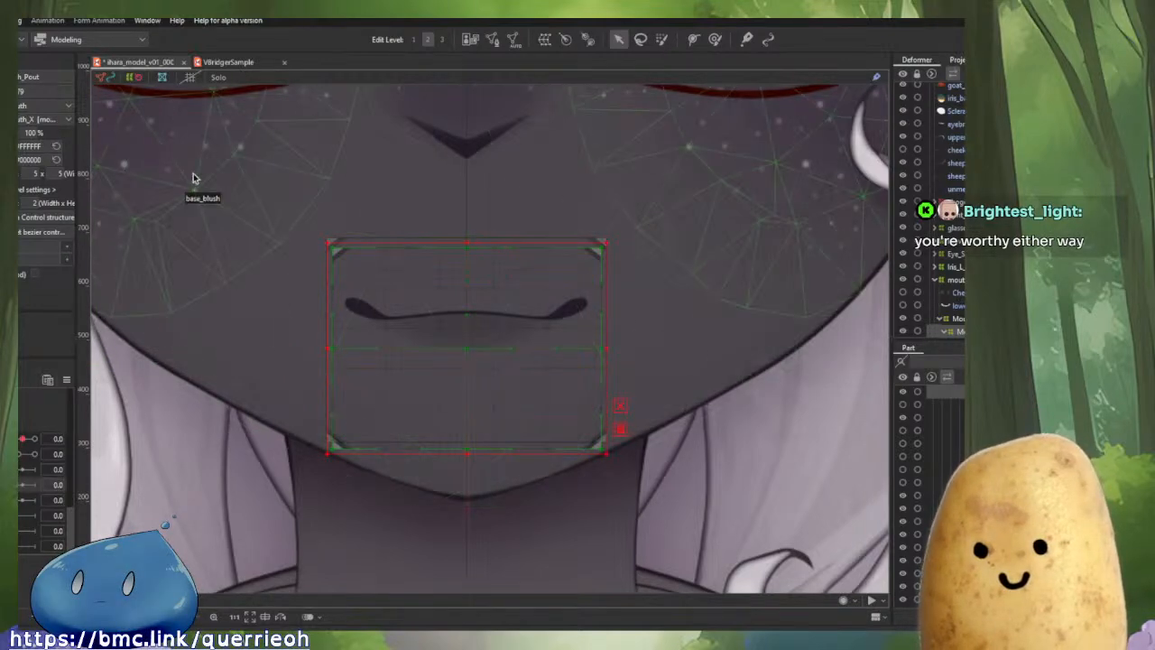
Switch to the VBridgerSample model and bring the mouth deformer's pucker parameter to 0.0 to study its undeformed grid.
left_click(226, 61)
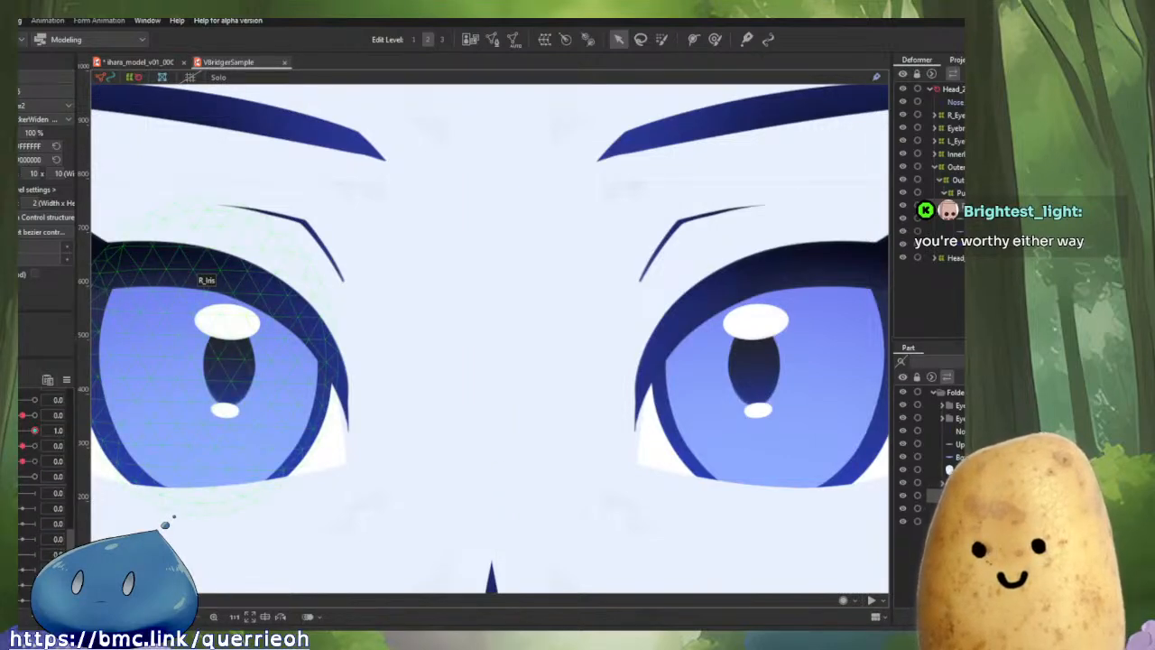
scroll(45, 469, "up", 1)
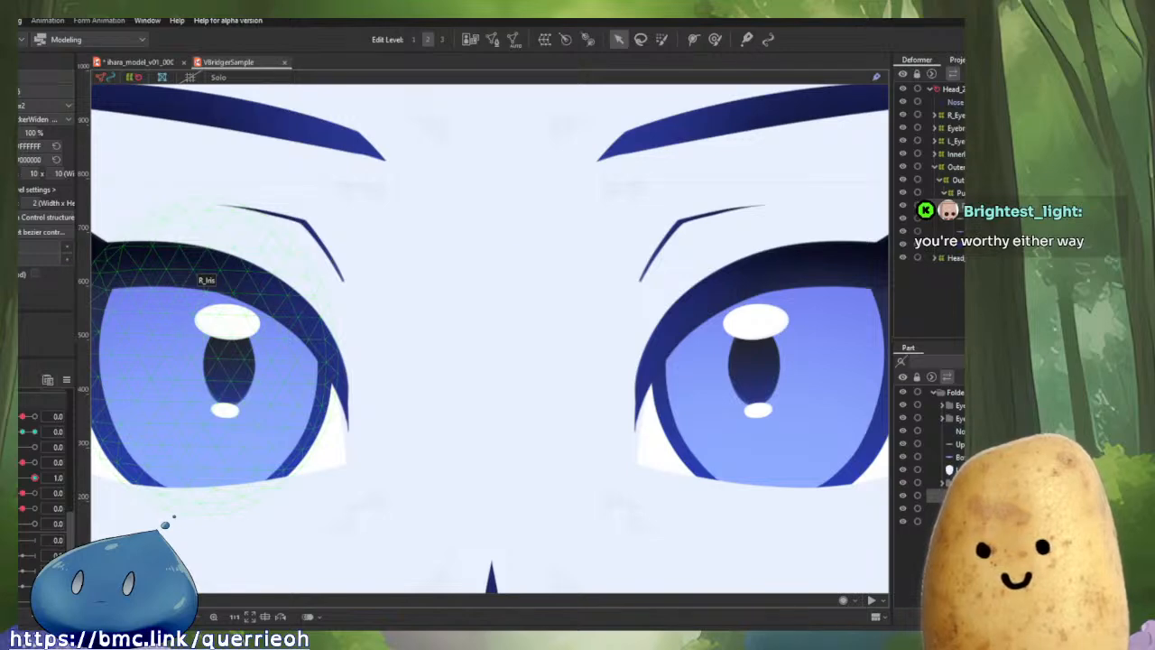
scroll(275, 532, "down", 5)
left_click_drag(275, 494, 272, 356)
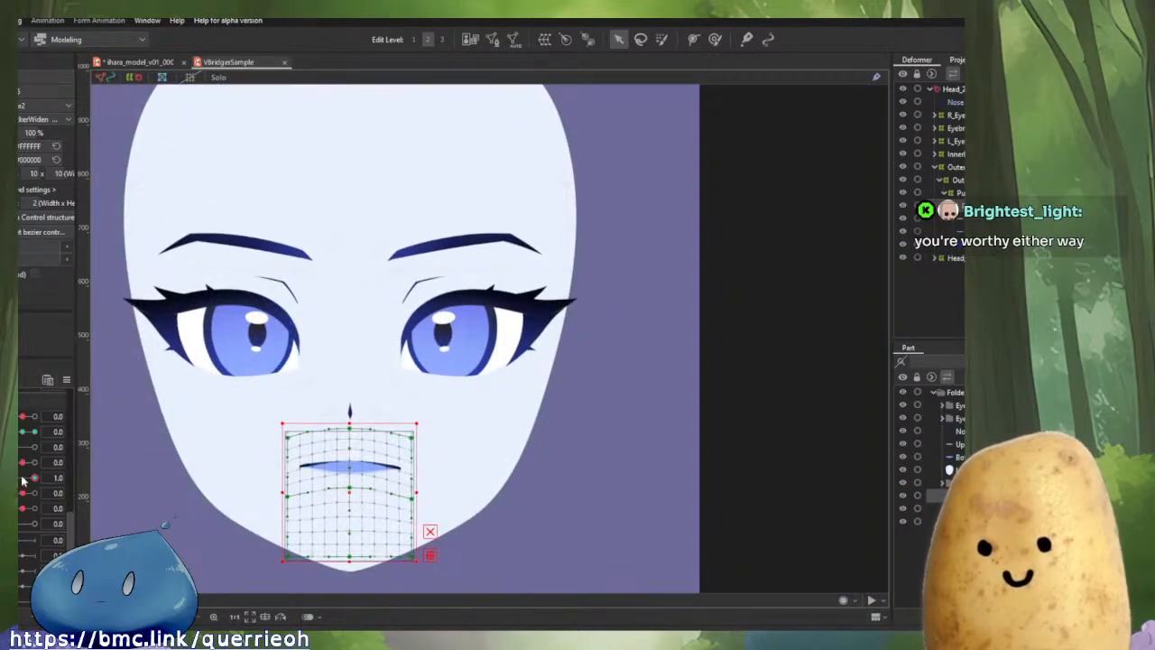
left_click_drag(29, 480, 62, 478)
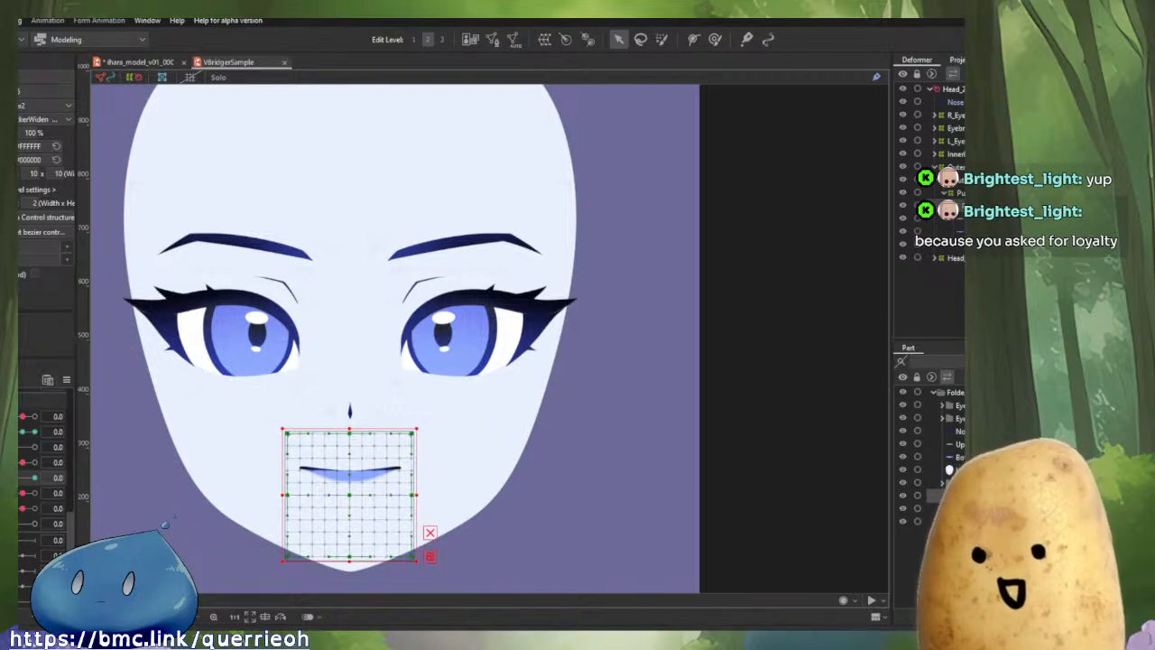
left_click_drag(404, 417, 492, 369)
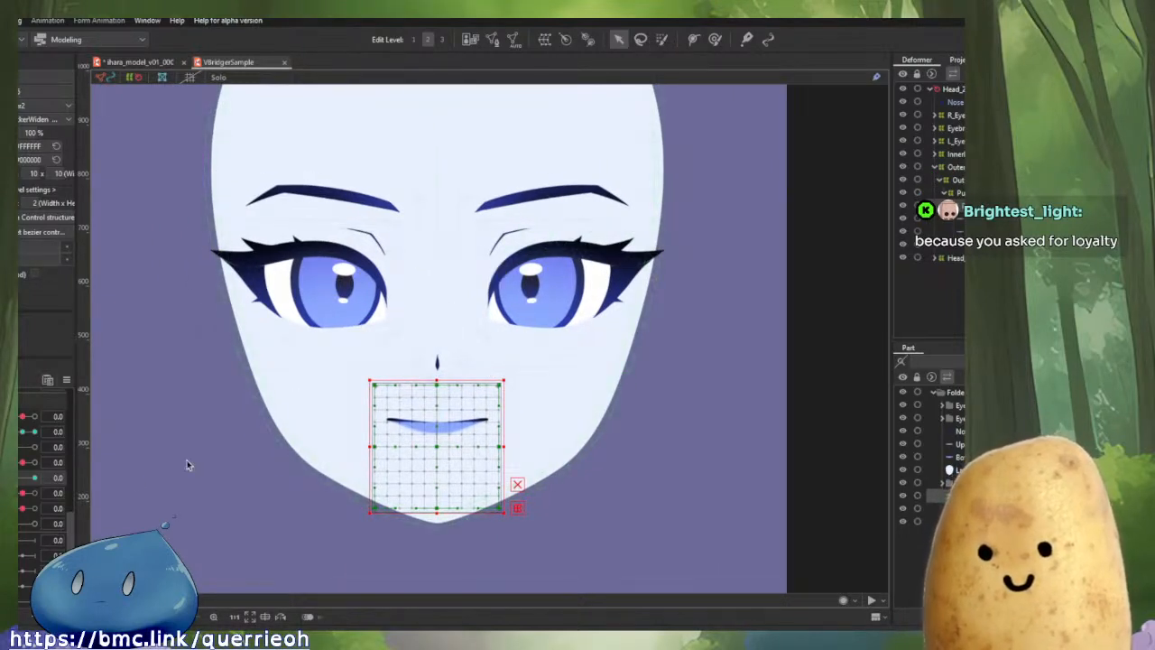
mouse_move(10, 478)
left_mouse_down()
mouse_move(36, 478)
mouse_move(11, 477)
left_mouse_up()
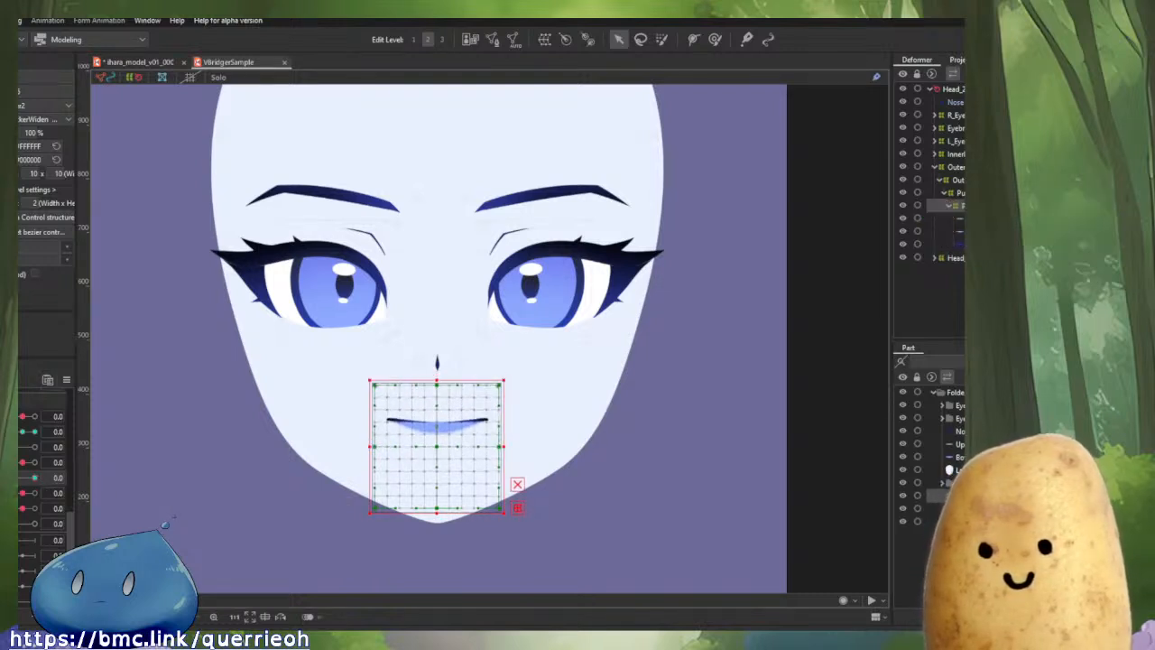
Select the sample's lip artwork and study its shapes with one mouth parameter at -1.0 and two others at 1.0.
mouse_move(23, 463)
left_mouse_down()
mouse_move(11, 464)
mouse_move(49, 471)
mouse_move(18, 466)
left_mouse_up()
key("ctrl+z")
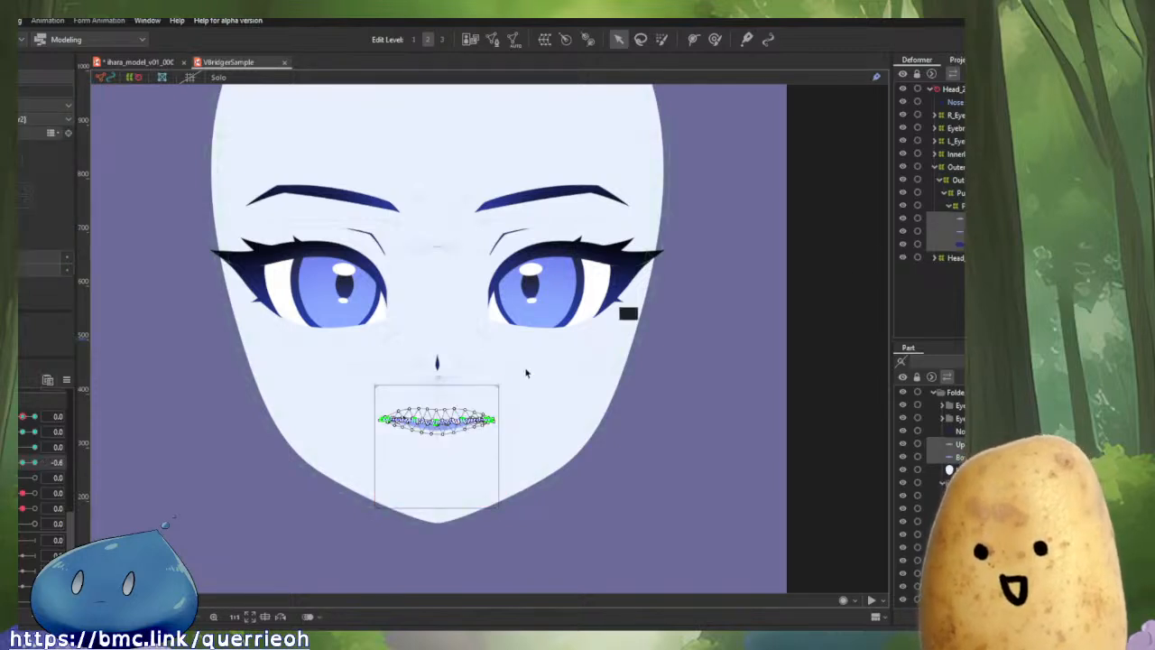
left_click_drag(18, 464, 40, 462)
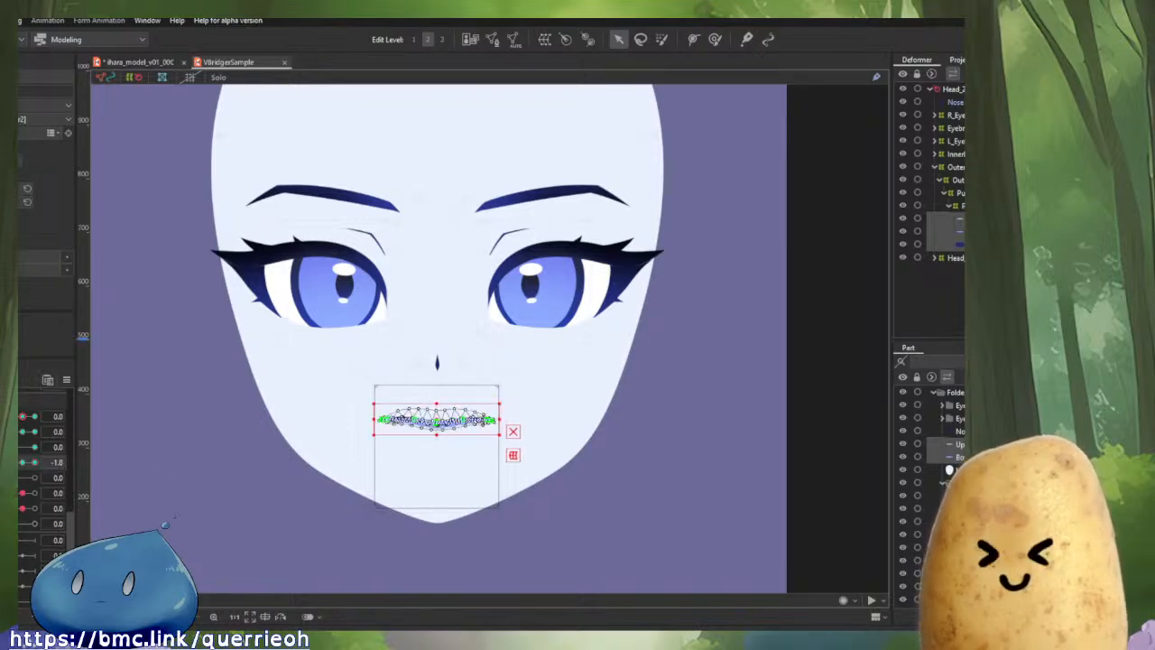
scroll(414, 440, "up", 3)
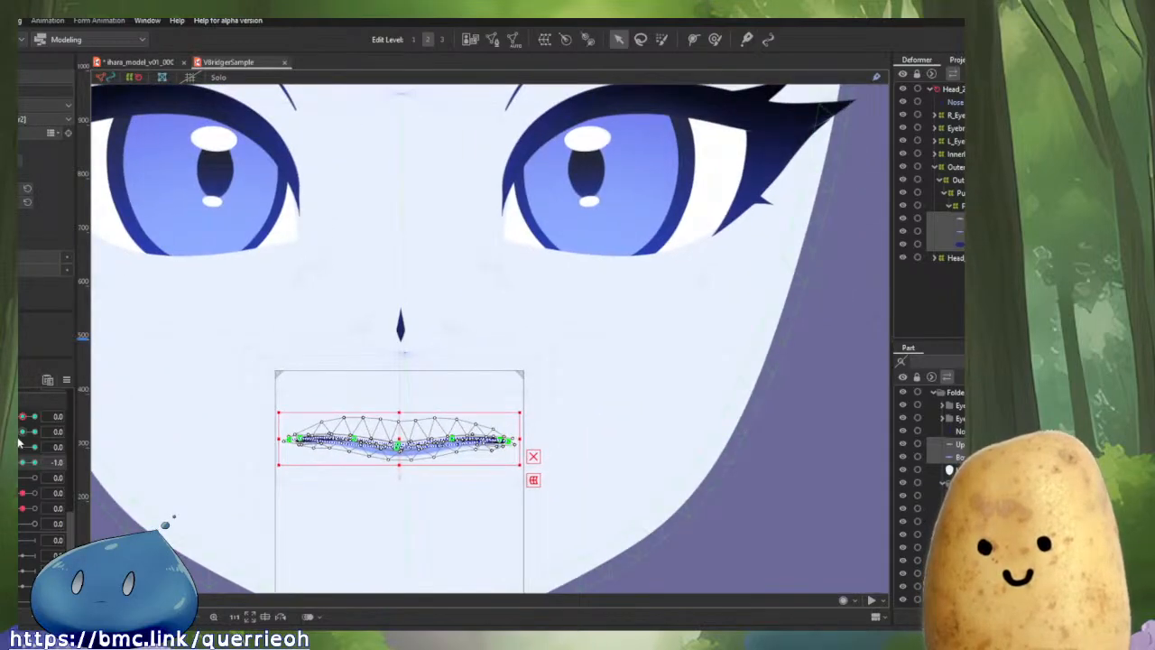
left_click_drag(18, 445, 14, 416)
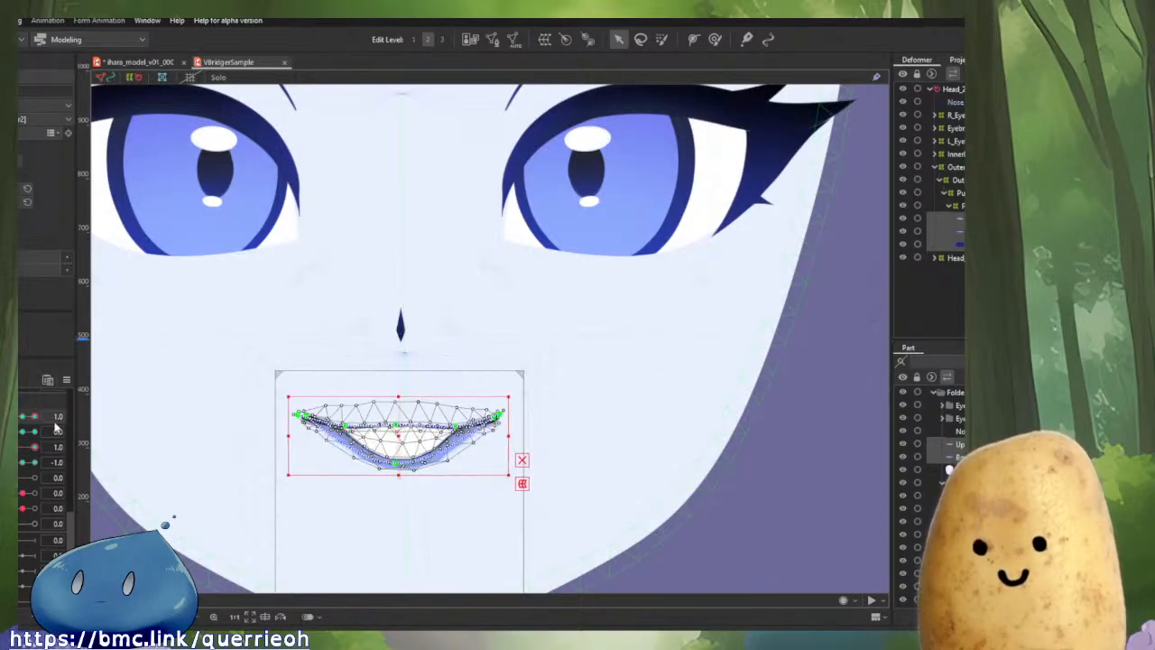
Examine the sample's lip artwork with the mouth opened under other parameter combinations, and reset all parameters to their defaults.
left_click_drag(25, 430, 51, 450)
left_click(68, 381)
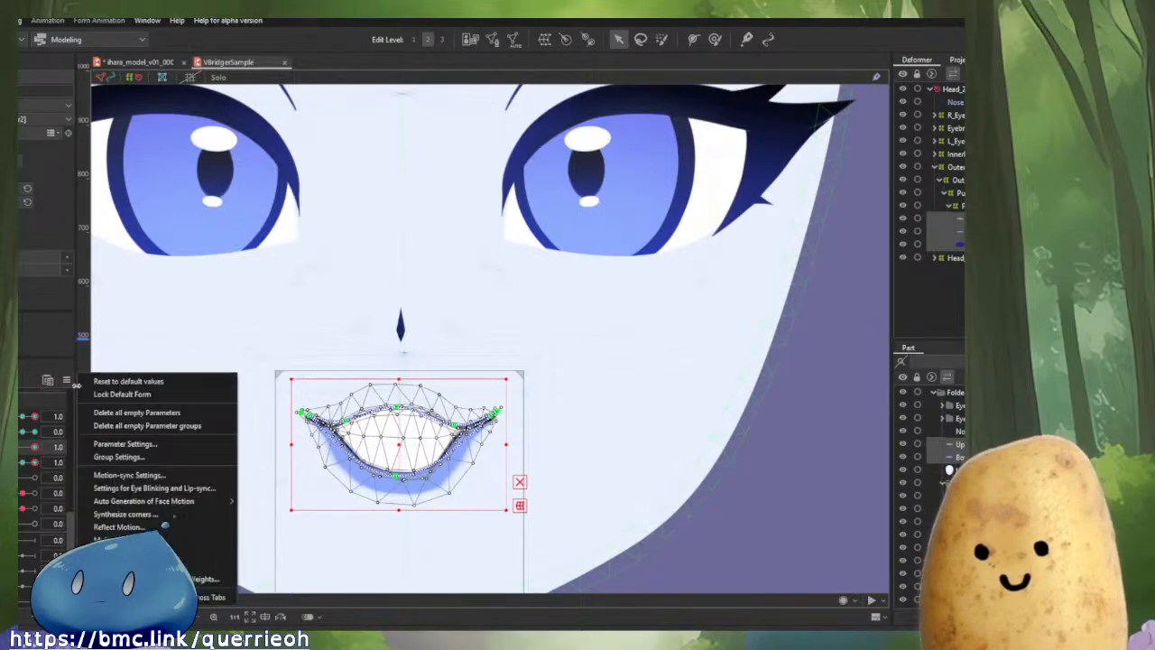
left_click(95, 392)
left_click(67, 381)
left_click(83, 383)
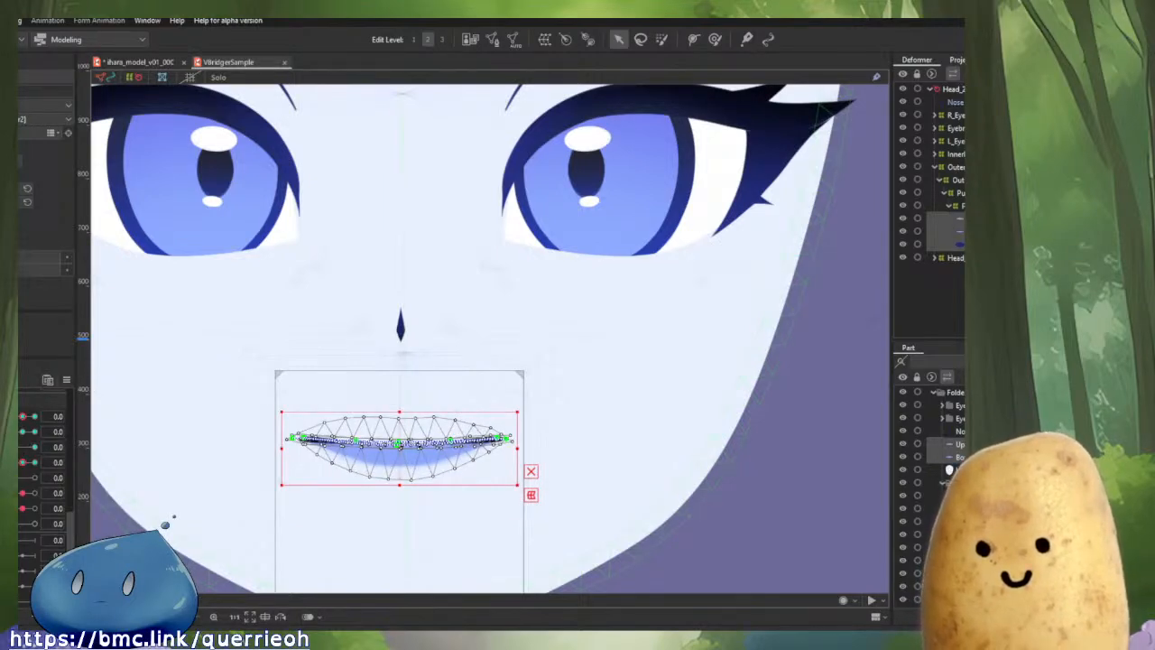
Return to the ihara model and enlarge the Deform Brush for work on the Pout warp deformer.
left_click(138, 62)
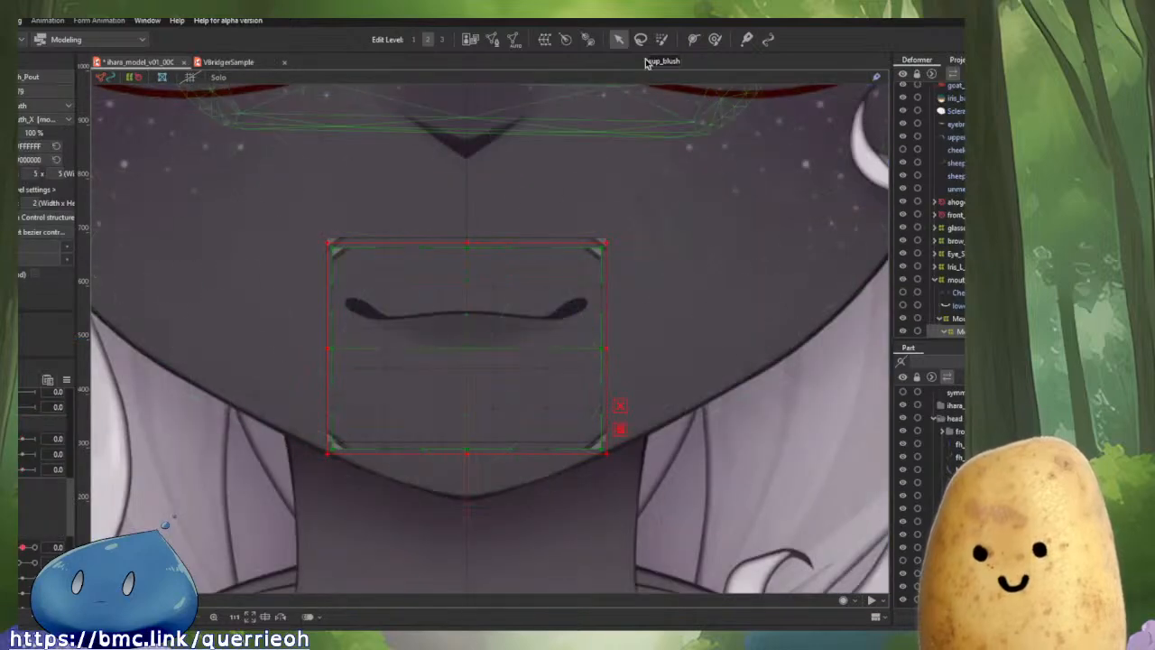
left_click(715, 39)
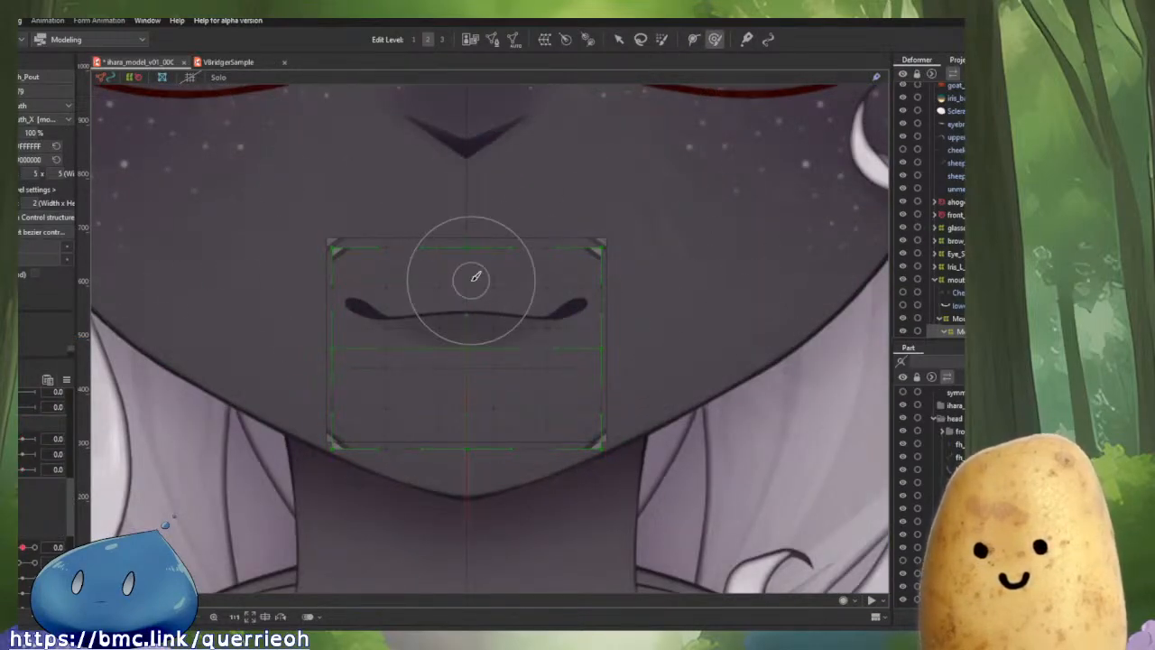
key("b")
left_click_drag(472, 280, 696, 455)
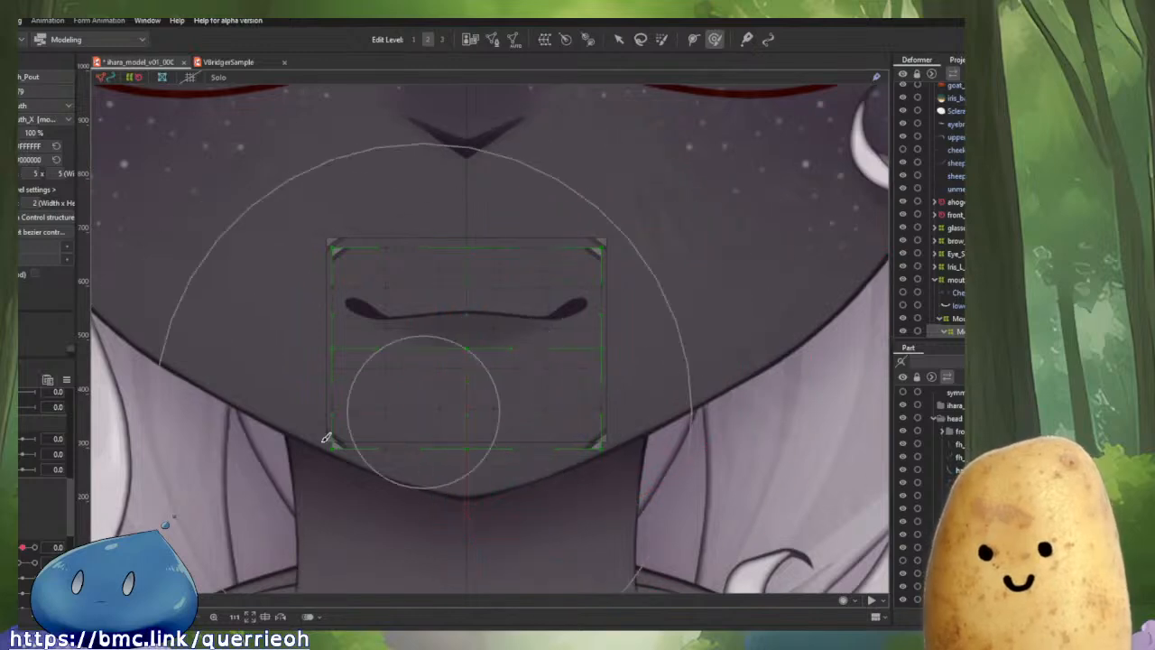
Set a further mouth parameter to 1.0 for the Pout deformer and brush its grid's centre upward to arch the closed lip line.
scroll(45, 478, "down", 3)
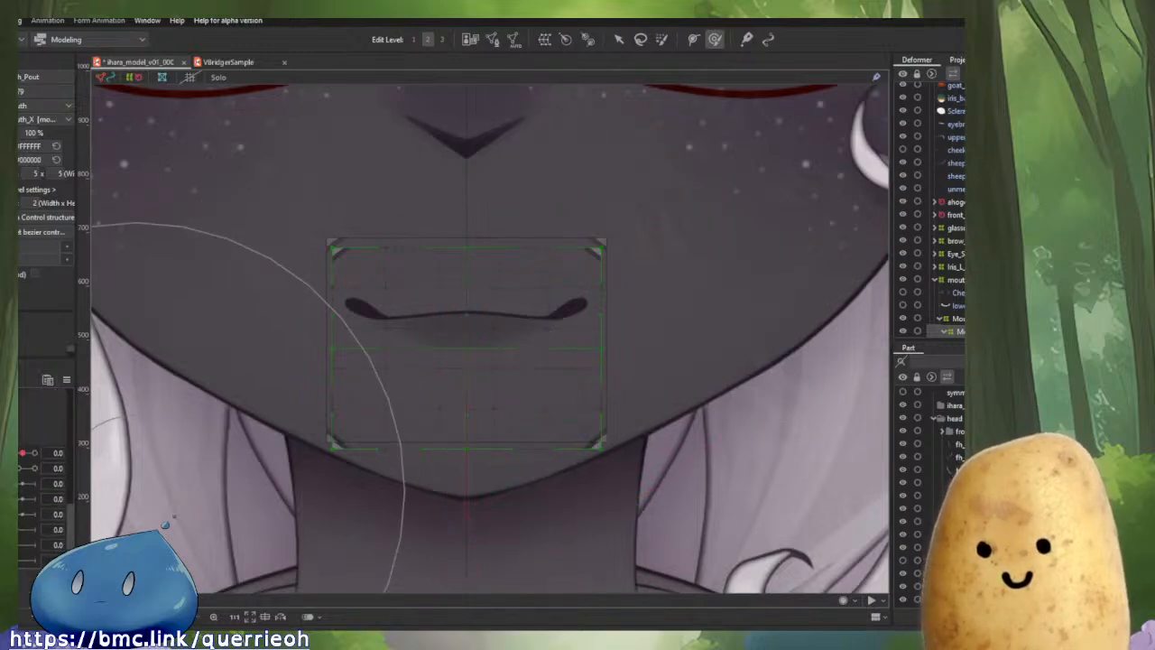
right_click(27, 499)
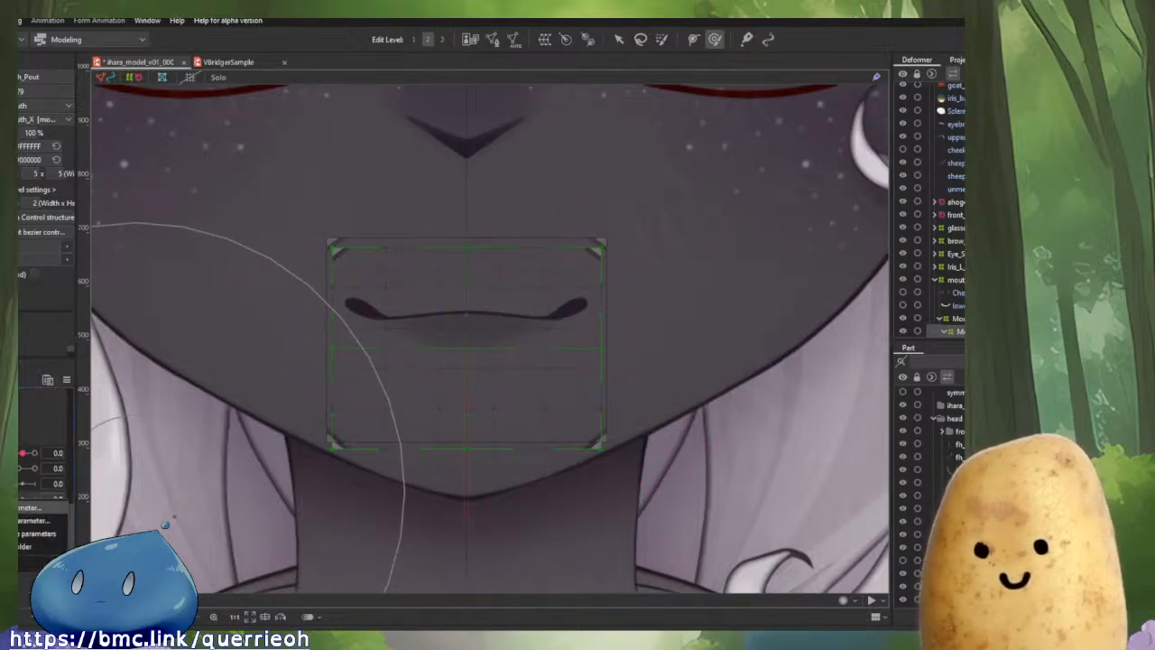
left_click(36, 507)
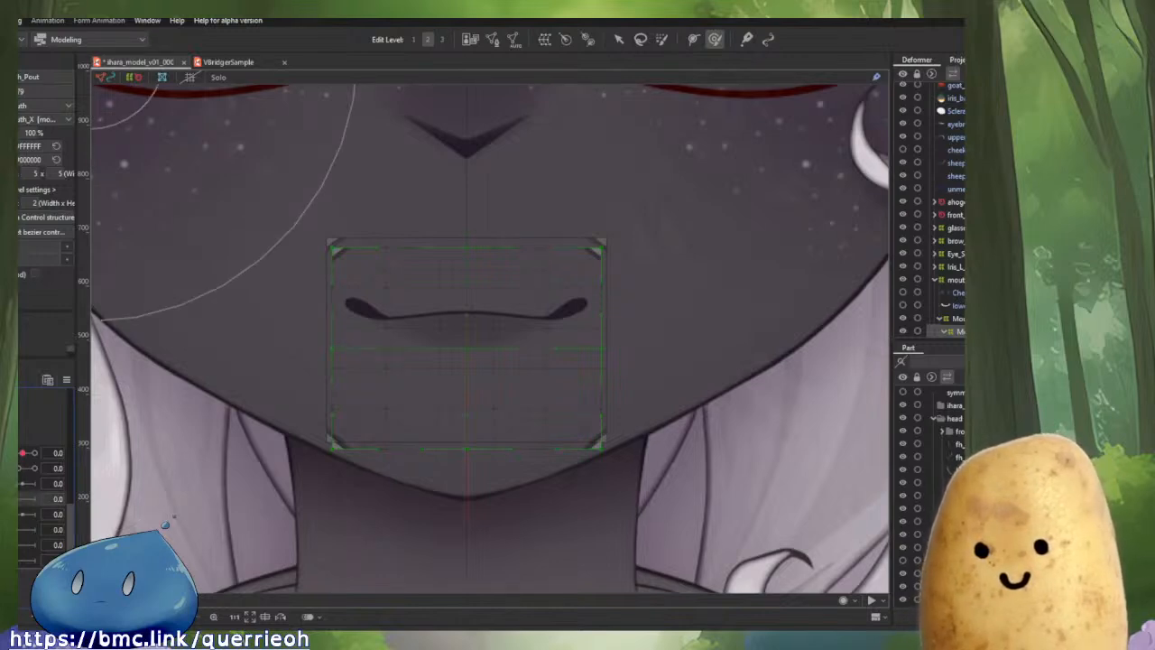
left_click_drag(20, 499, 35, 498)
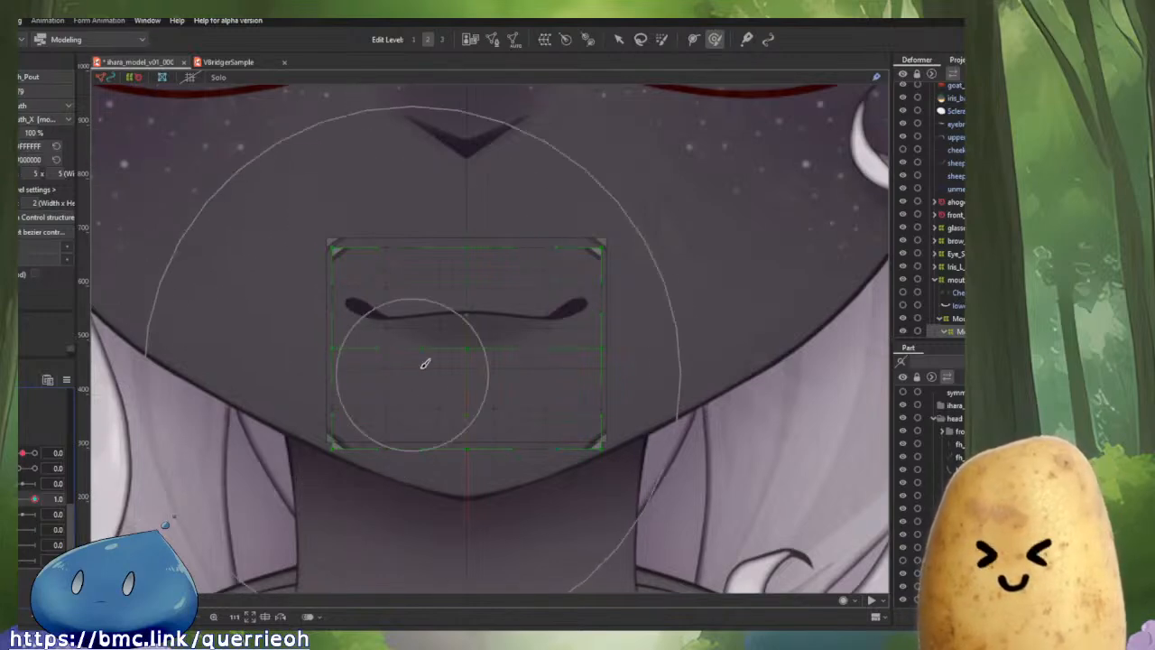
left_click_drag(540, 378, 353, 364)
left_click_drag(465, 351, 469, 316)
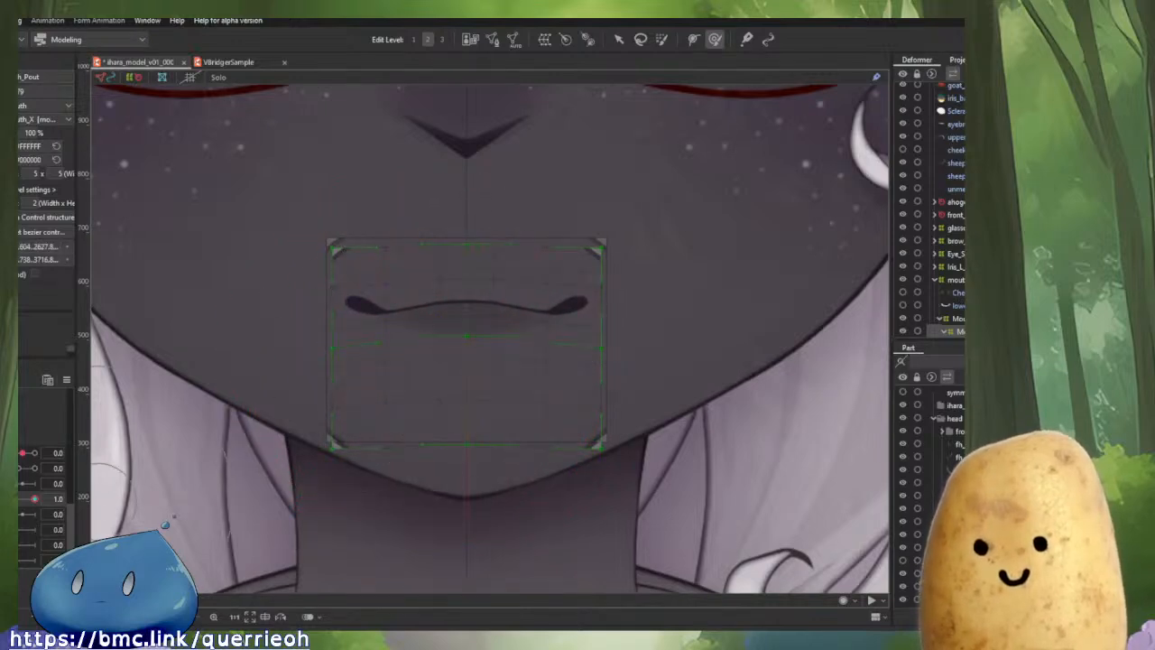
left_click_drag(33, 499, 64, 512)
mouse_move(459, 333)
left_mouse_down()
mouse_move(471, 312)
mouse_move(497, 322)
left_mouse_up()
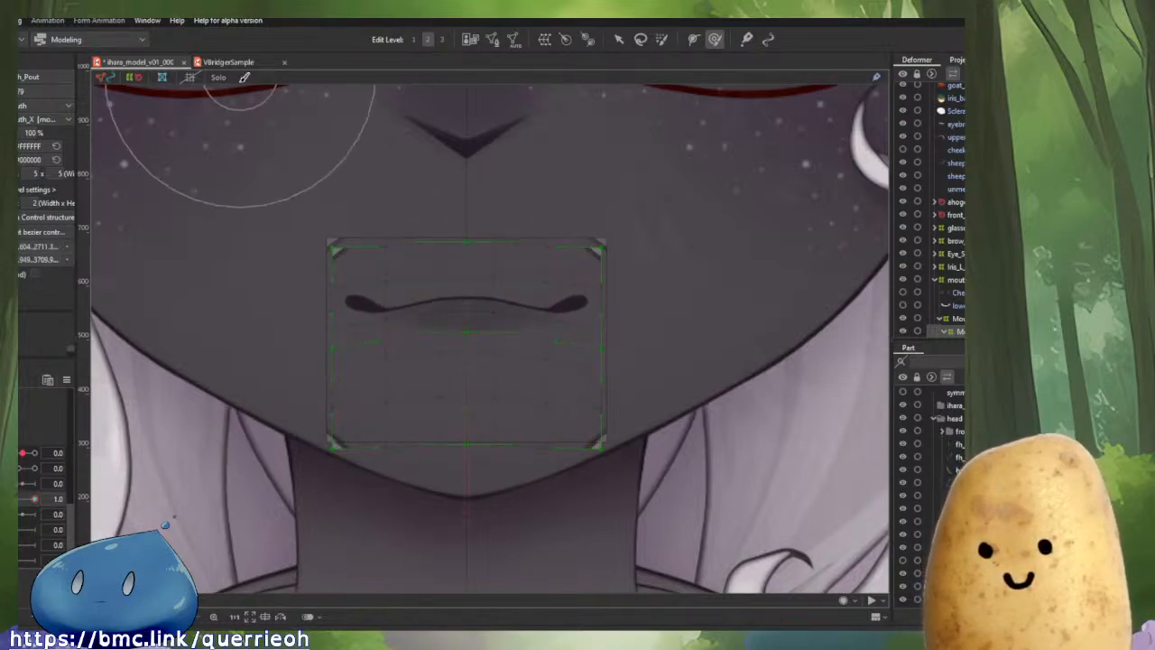
Compare with the VBridgerSample mouth deformer by raising the matching parameter to 1.0, and return to the ihara model.
left_click(221, 62)
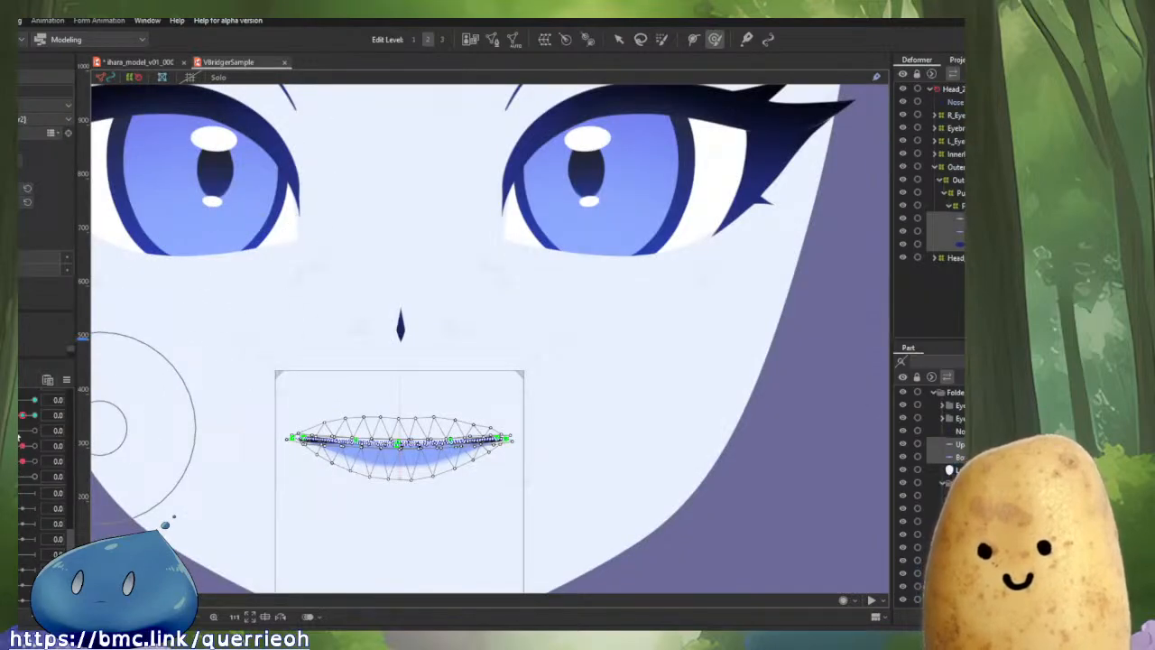
left_click_drag(17, 435, 60, 455)
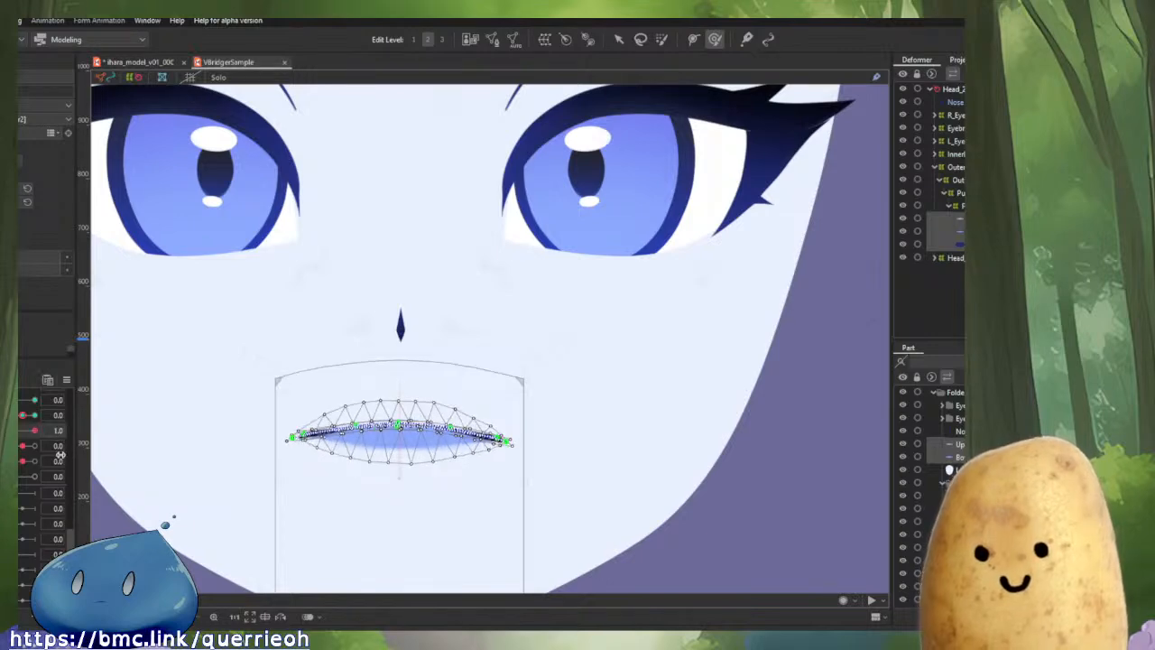
left_click(135, 63)
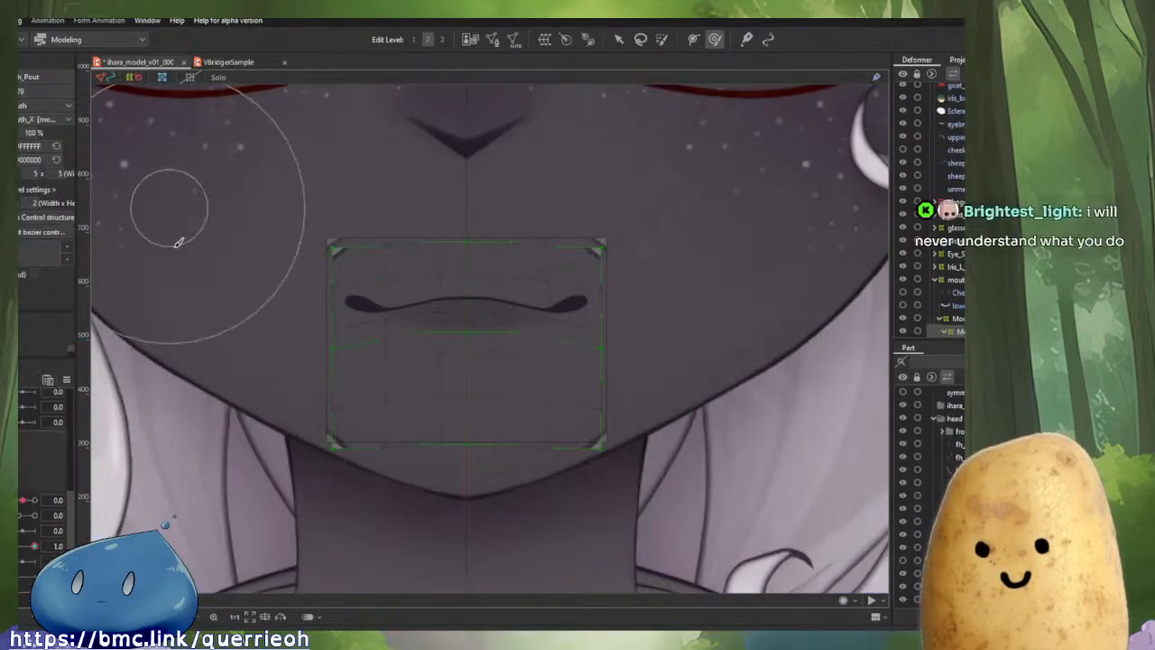
Brush the outer sides of the Pout deformer's grid slightly downward at parameter value 1.0, checking the grid in Solo view.
mouse_move(34, 545)
left_mouse_down()
mouse_move(20, 547)
mouse_move(41, 548)
left_mouse_up()
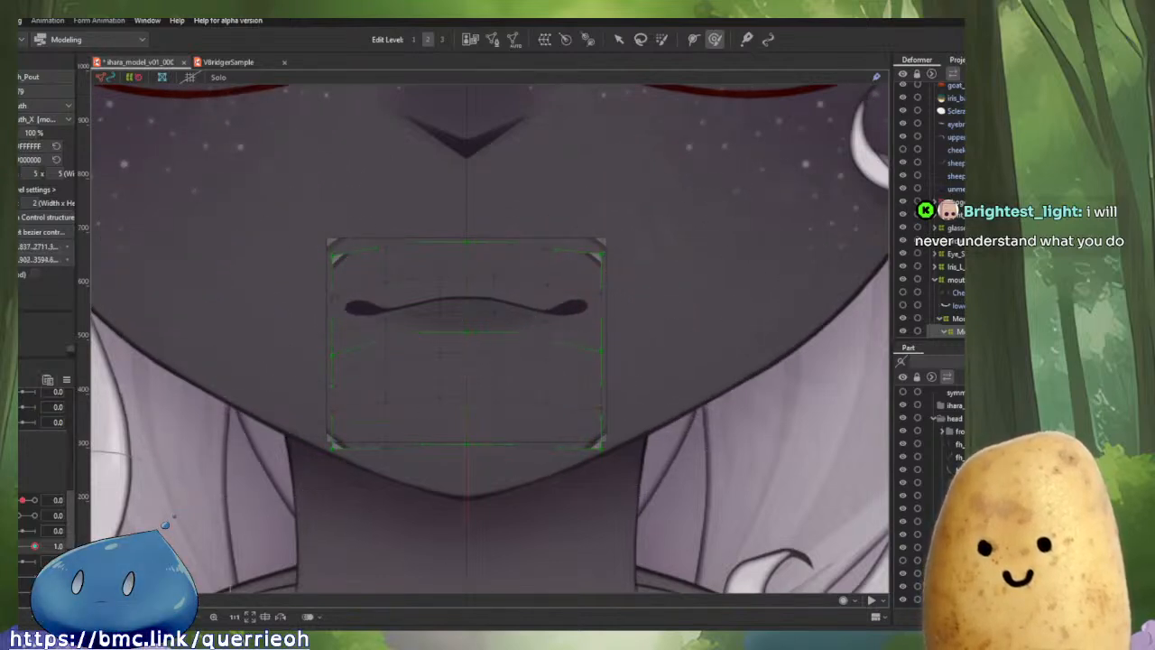
mouse_move(36, 549)
left_mouse_down()
mouse_move(20, 548)
mouse_move(41, 547)
left_mouse_up()
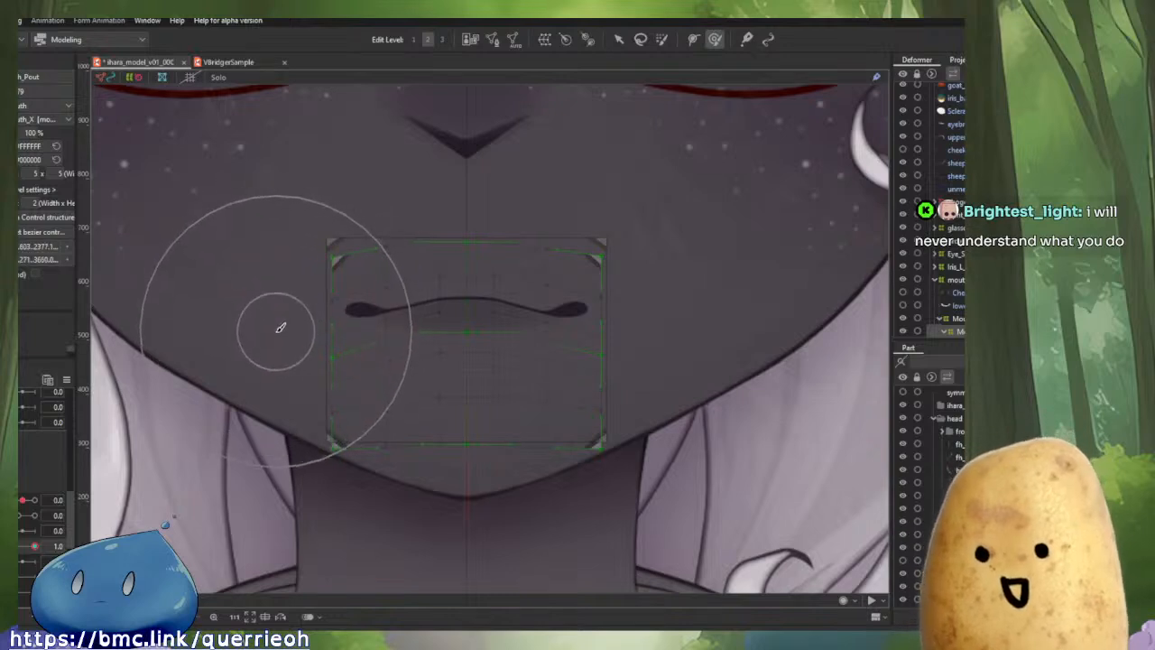
left_click_drag(35, 546, 98, 524)
key("s")
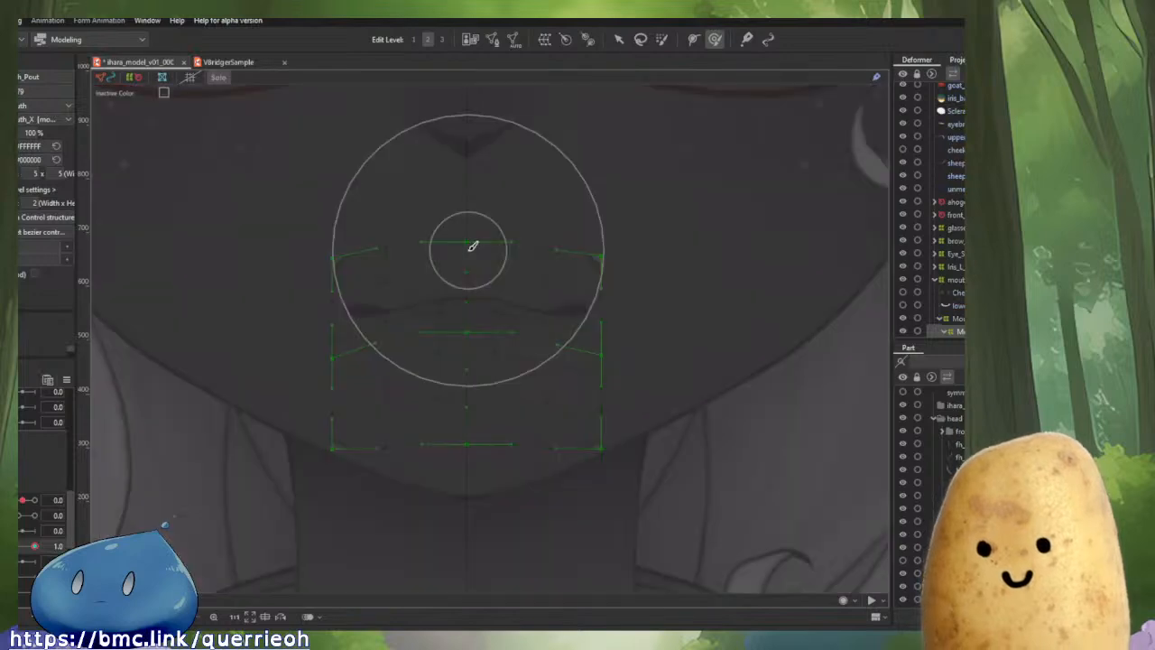
key("Escape")
key("v")
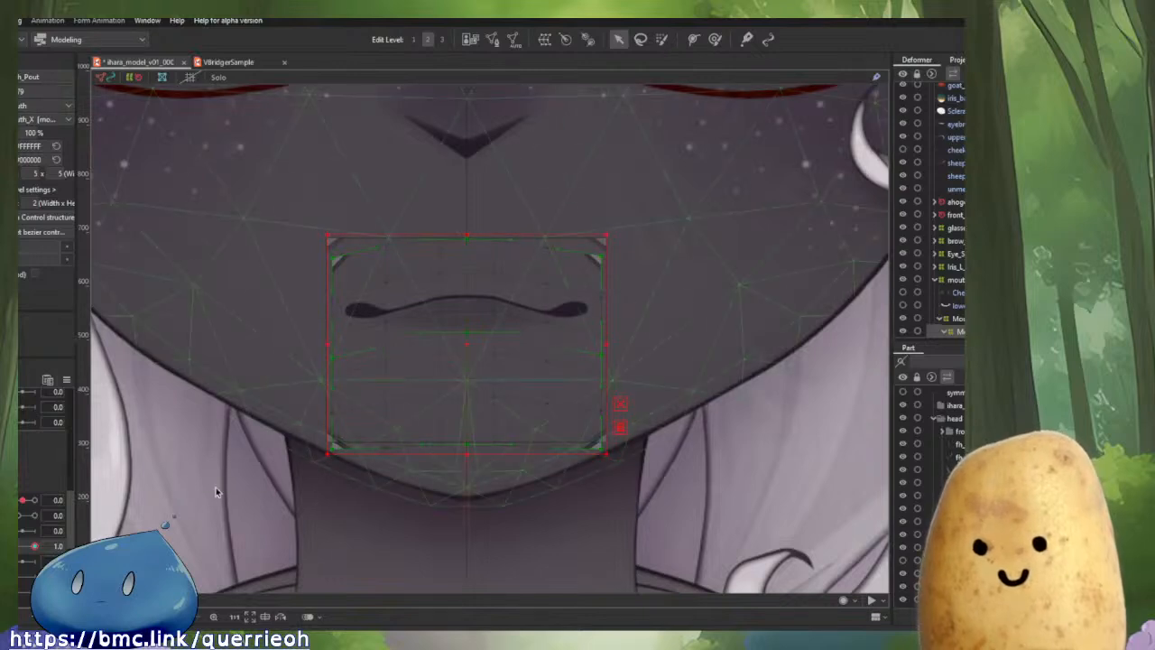
Test the raised-lip deformation on the closed and open mouth with both parameters between 0.0 and 1.0, and reset all parameters to default.
mouse_move(27, 549)
left_mouse_down()
mouse_move(43, 547)
mouse_move(19, 546)
left_mouse_up()
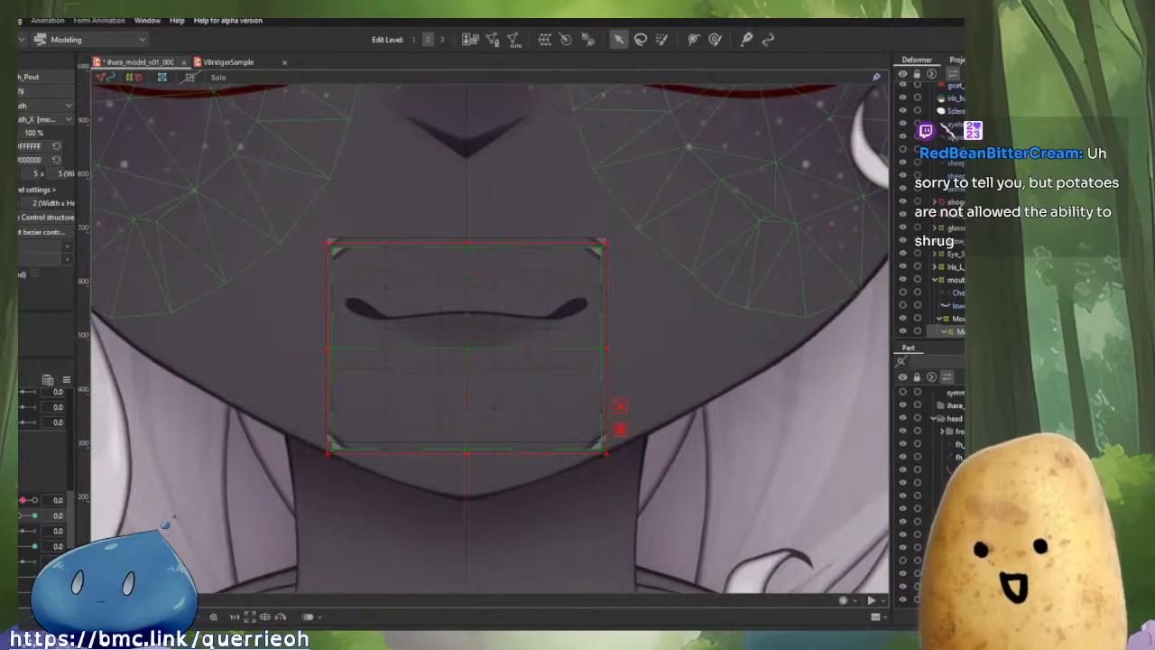
left_click(35, 517)
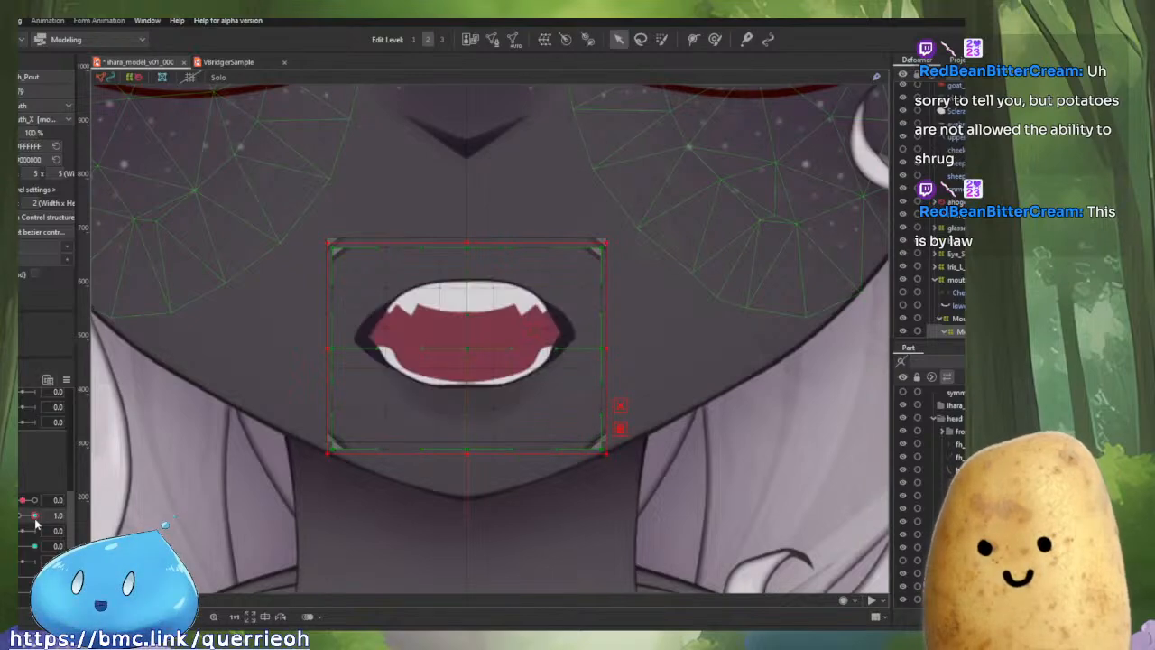
left_click(34, 542)
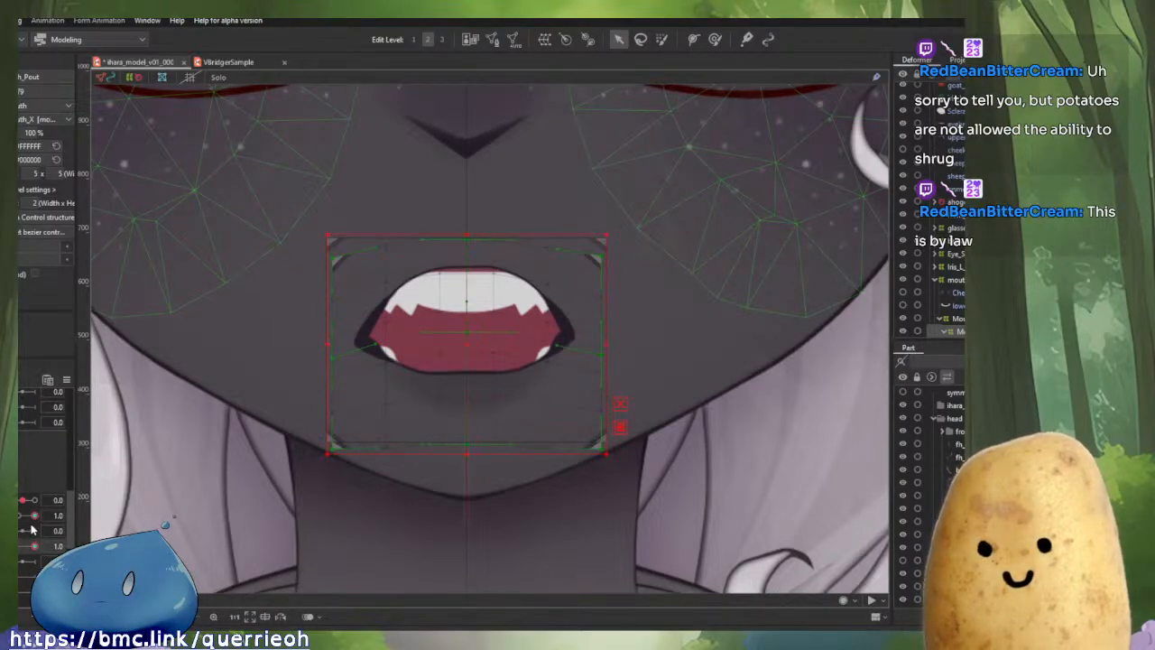
left_click(34, 531)
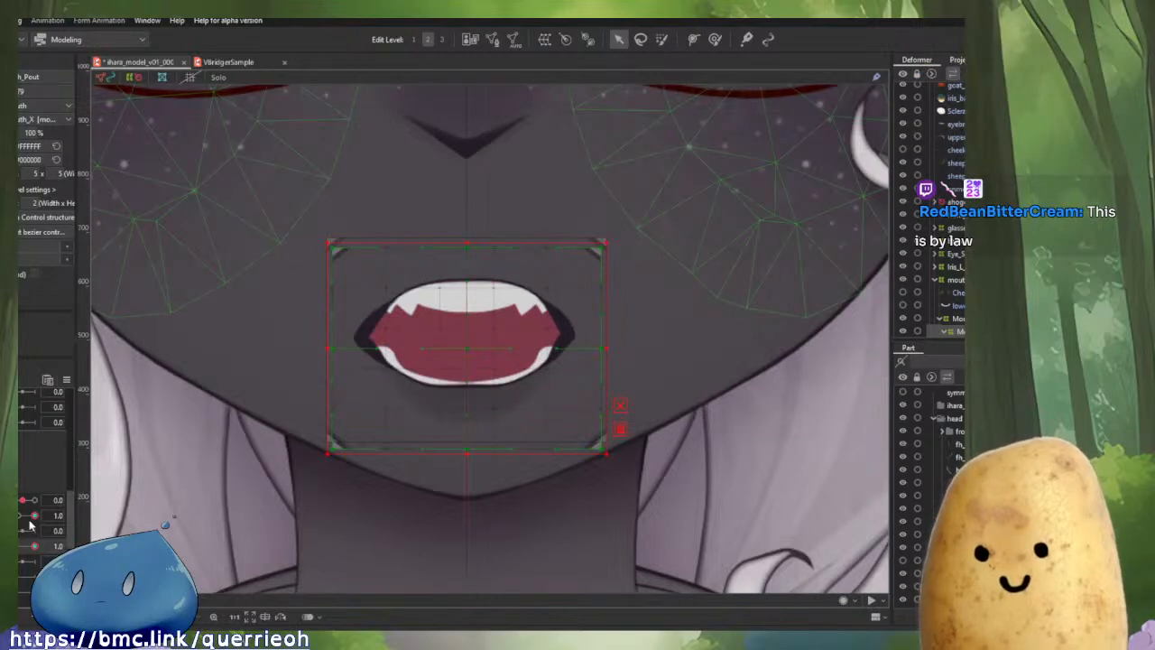
left_click_drag(36, 516, 35, 547)
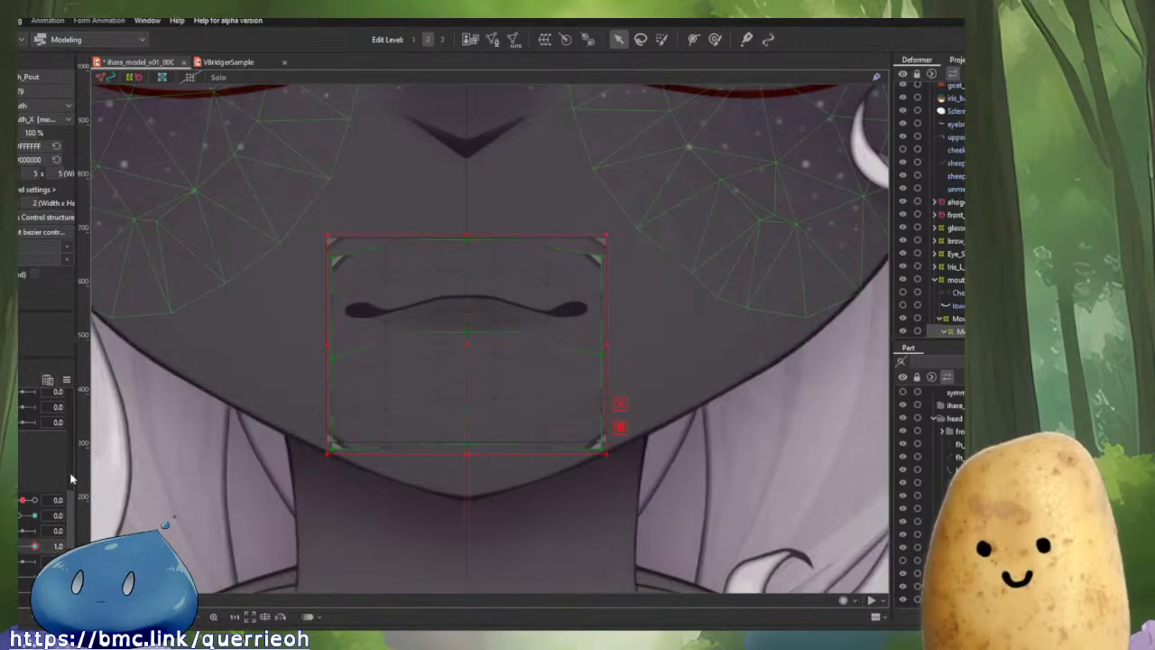
left_click(67, 379)
left_click(86, 382)
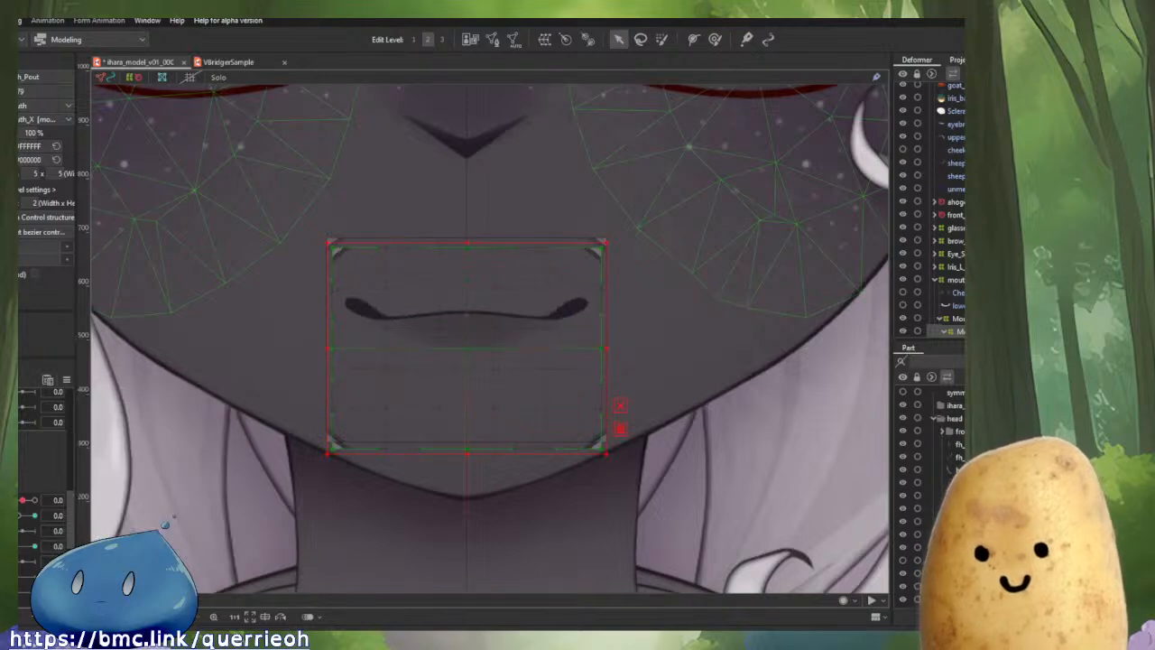
Switch to the VBridgerSample model and study its lips with the mouth half open at 0.5 and two shape parameters at 1.0.
left_click_drag(399, 413, 394, 397)
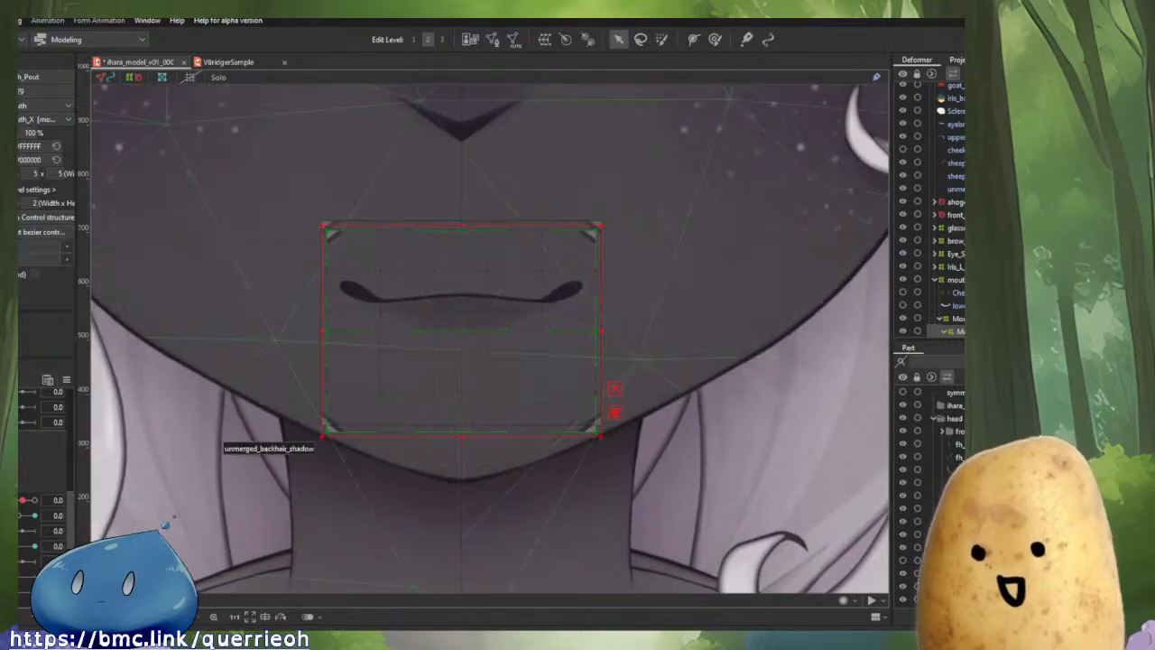
scroll(45, 470, "down", 1)
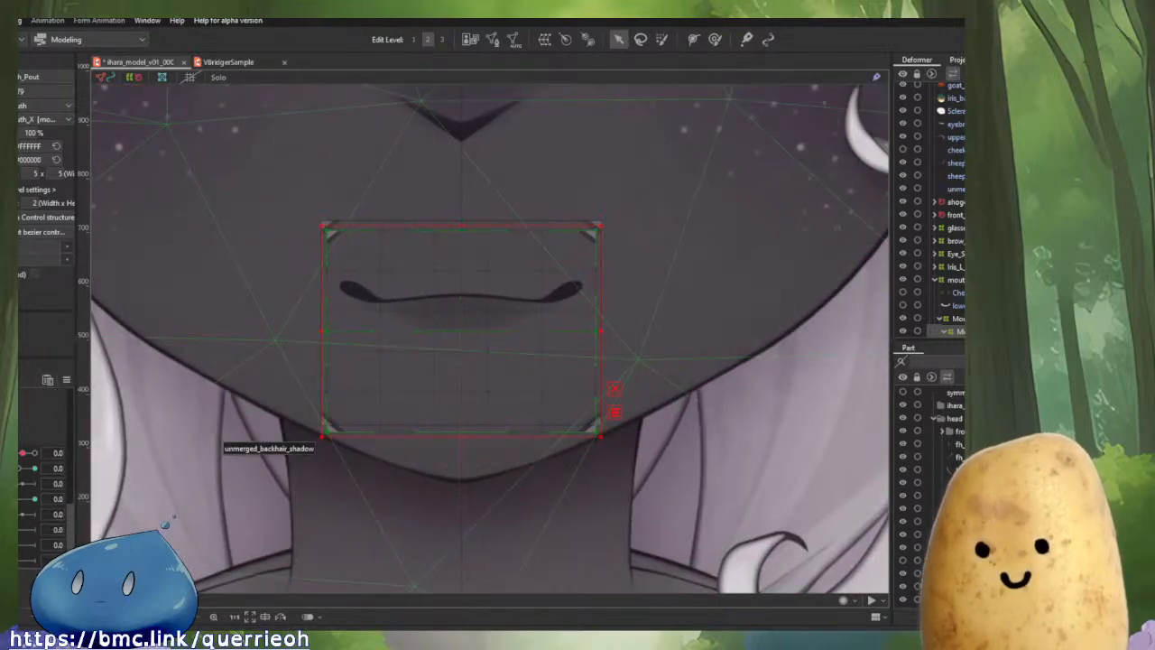
left_click(245, 64)
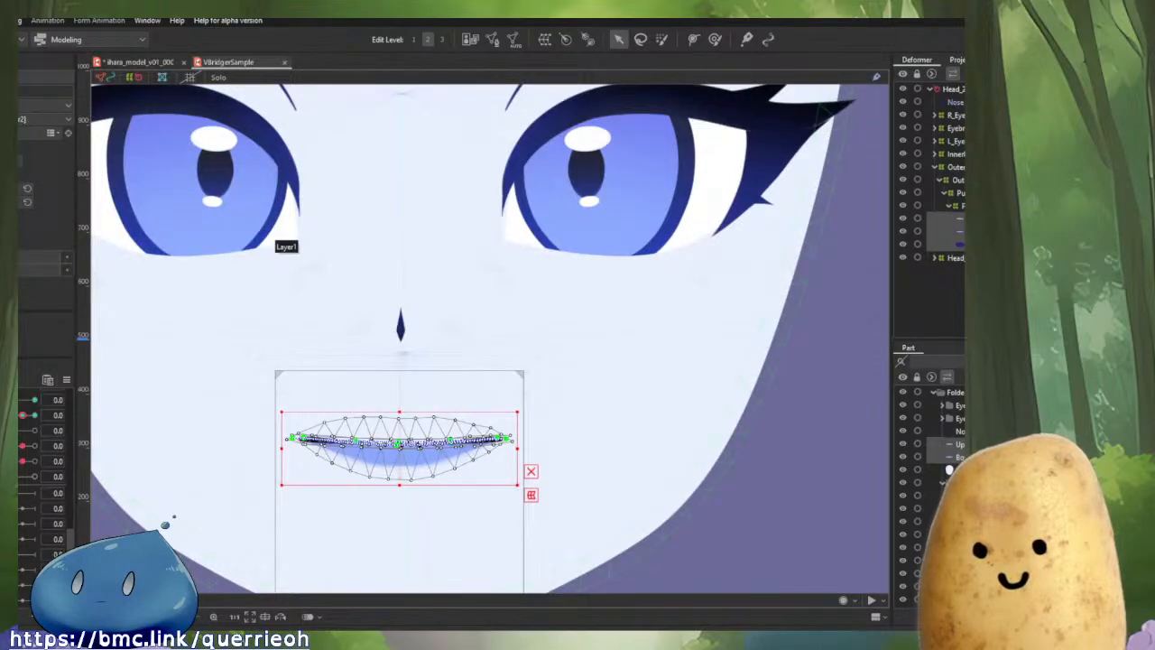
scroll(45, 469, "up", 1)
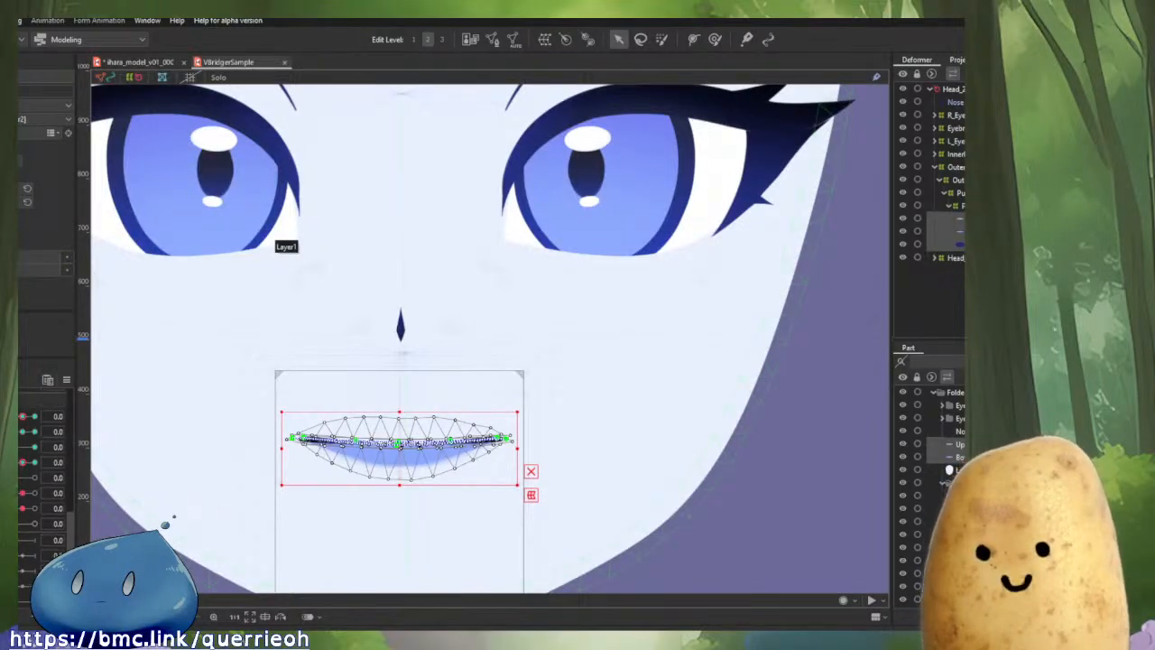
left_click(21, 435)
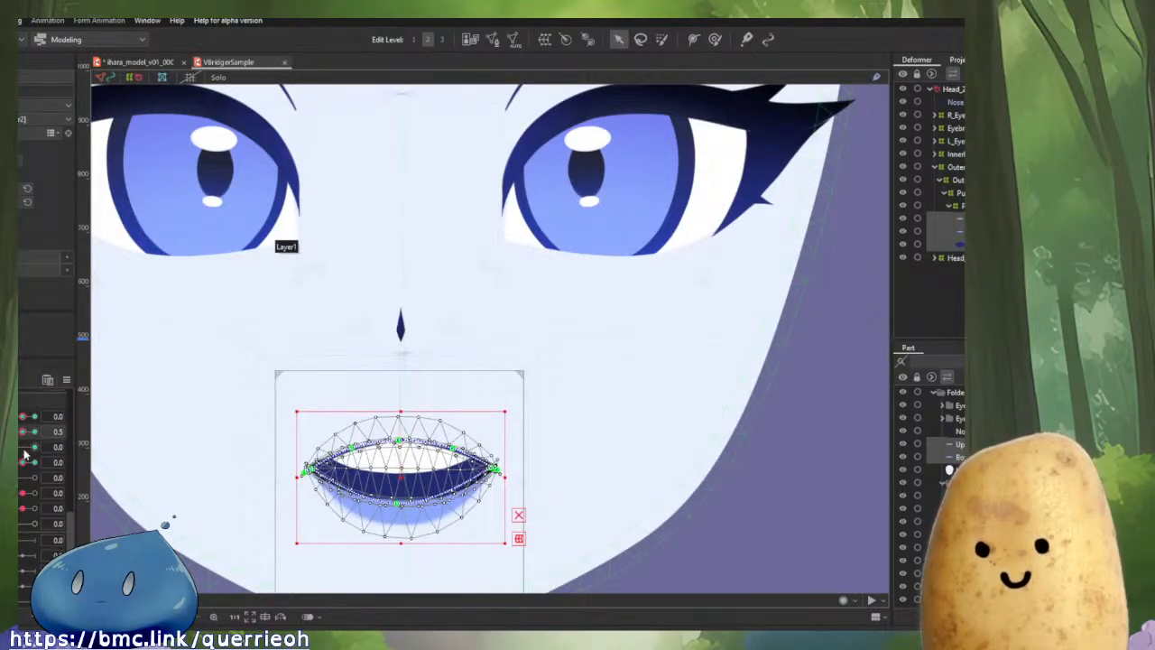
left_click(22, 448)
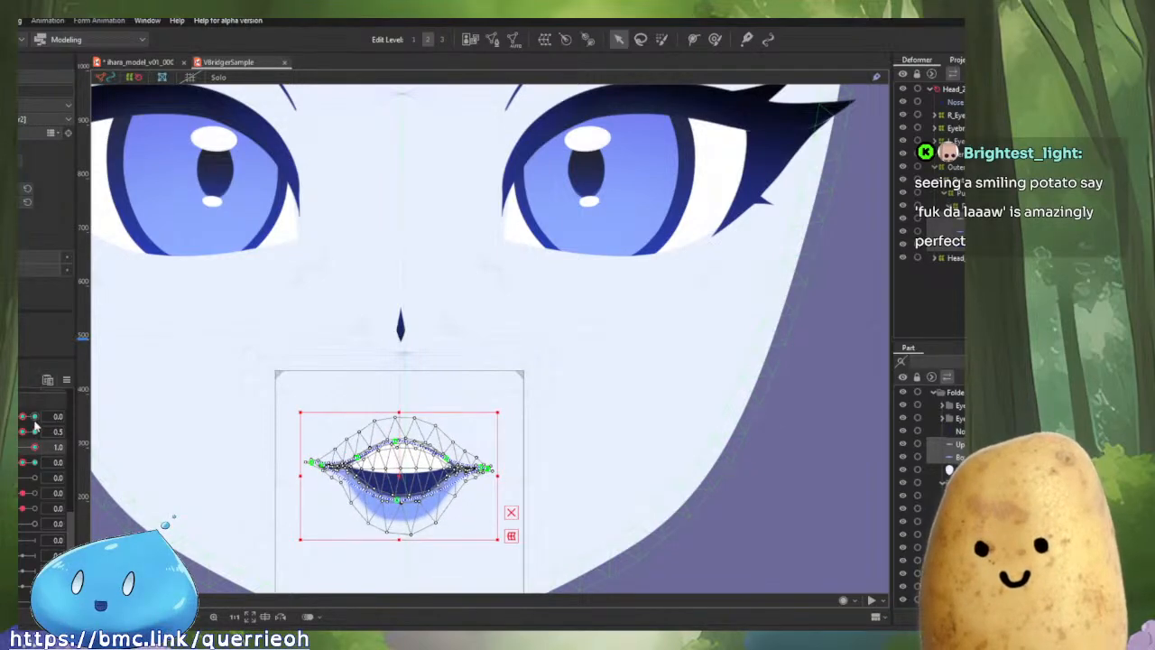
left_click_drag(25, 417, 50, 431)
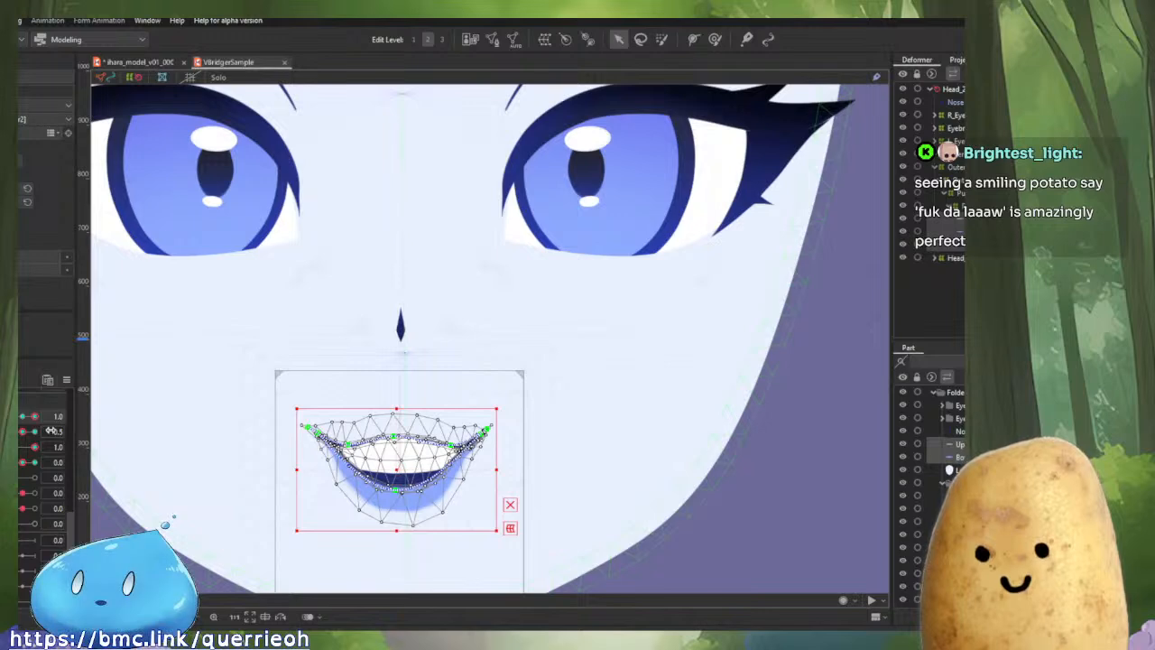
Reset the sample's parameters and study its wide-open mouth with three mouth parameters at 1.0.
right_click(80, 385)
left_click(87, 382)
left_click_drag(30, 417, 40, 415)
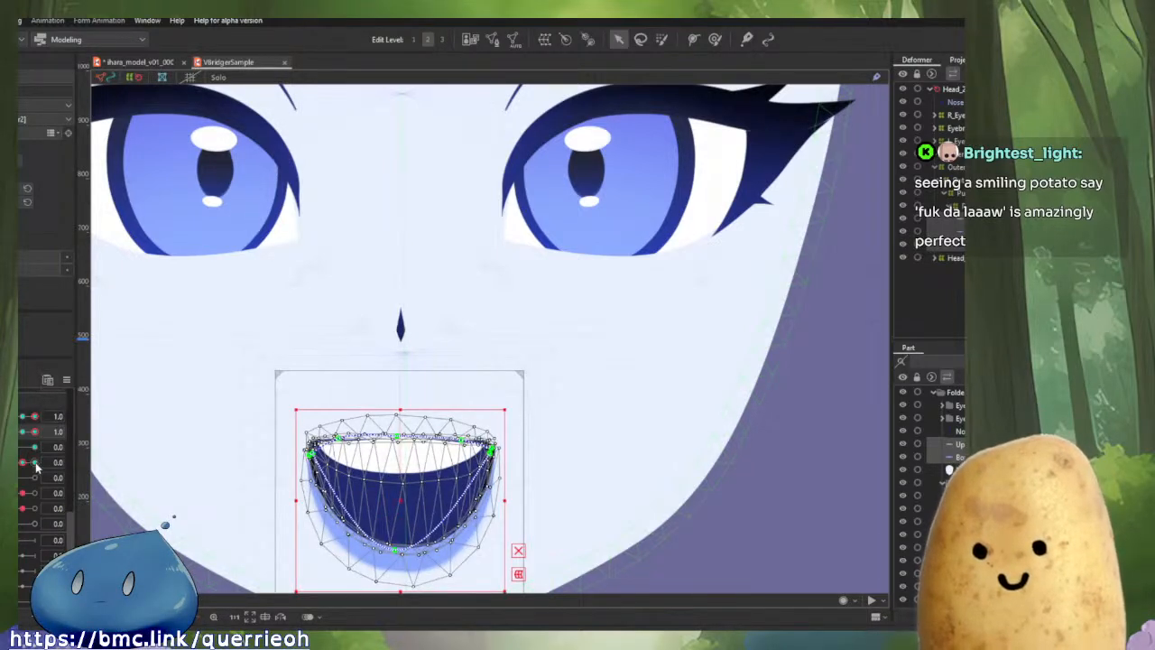
left_click(34, 447)
mouse_move(22, 462)
left_mouse_down()
mouse_move(45, 469)
mouse_move(15, 468)
mouse_move(38, 470)
left_mouse_up()
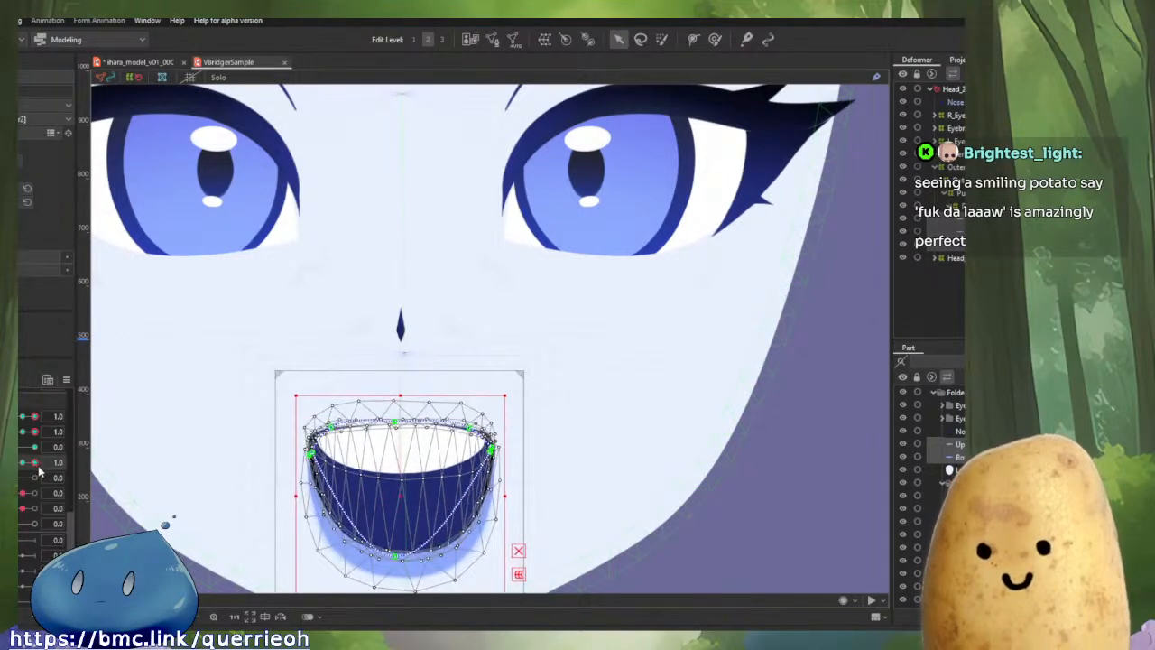
left_click_drag(205, 452, 219, 460)
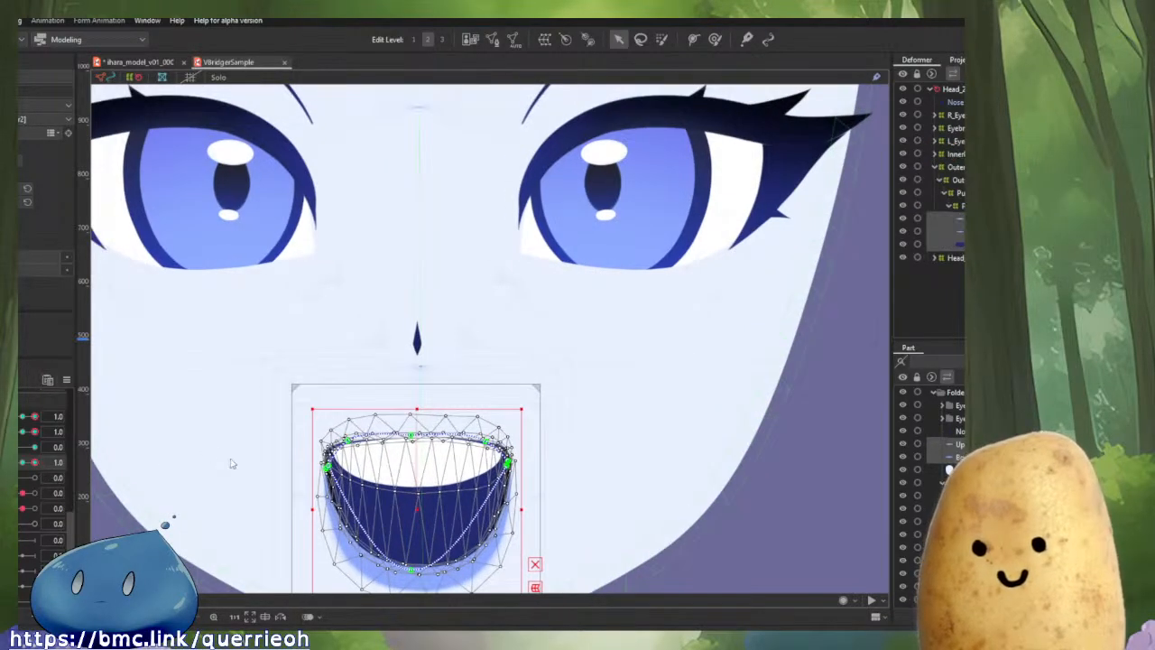
Close the VBridgerSample model and open the VBridgerMouthExample model.
key("ctrl+w")
key("alt+f")
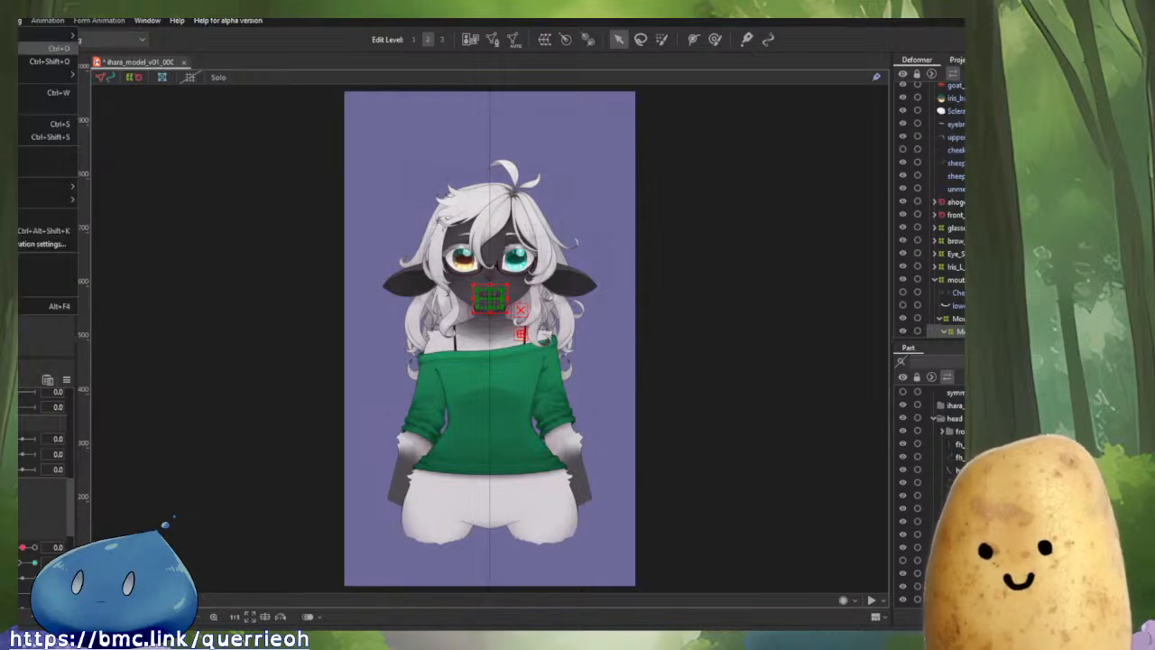
left_click(183, 186)
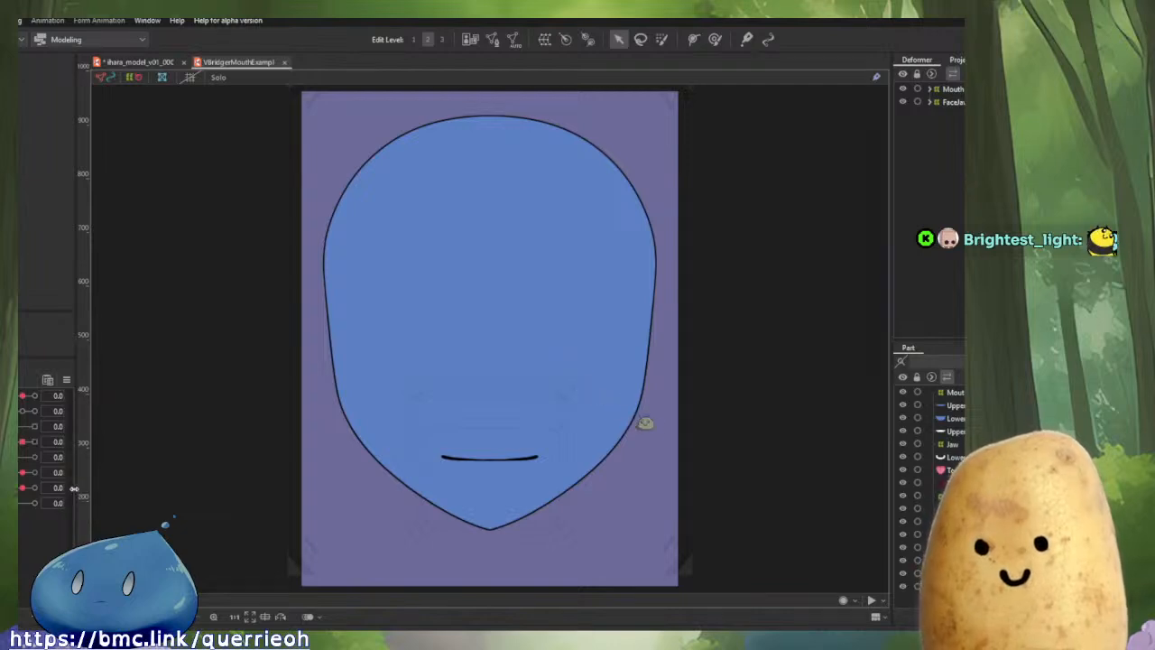
Widen the parameter area, study the example's open smile with three mouth parameters at 1.0, and reset all parameters.
left_click_drag(76, 490, 105, 491)
mouse_move(46, 447)
left_mouse_down()
mouse_move(36, 443)
mouse_move(69, 444)
mouse_move(72, 458)
left_mouse_up()
left_click_drag(38, 396, 86, 422)
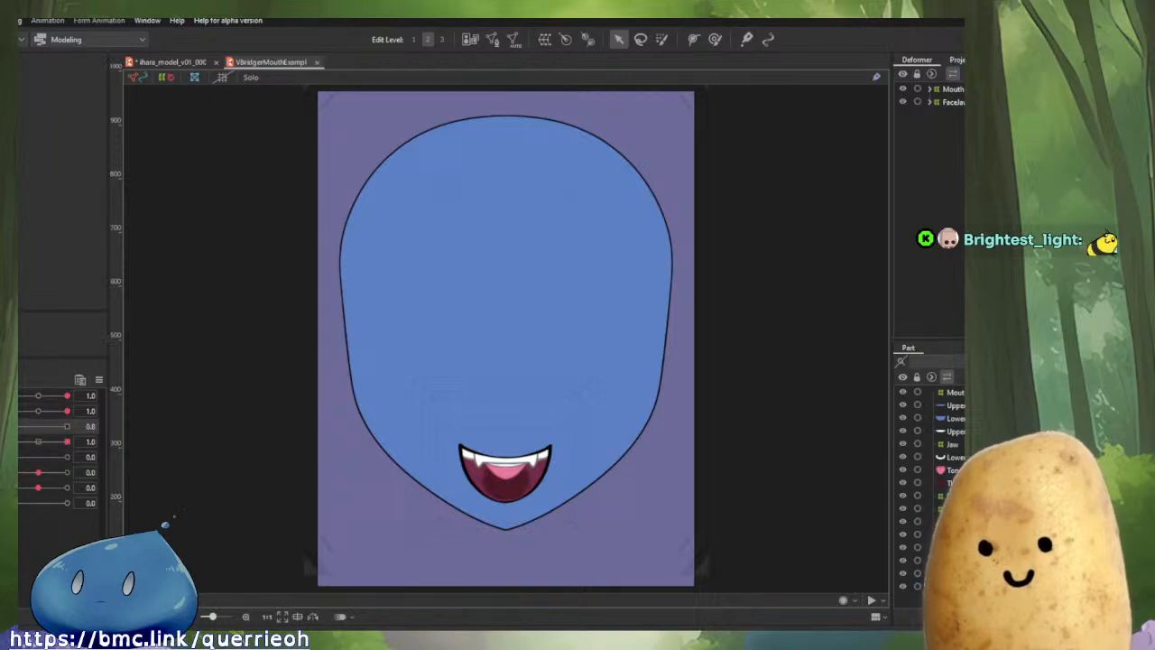
left_click(81, 379)
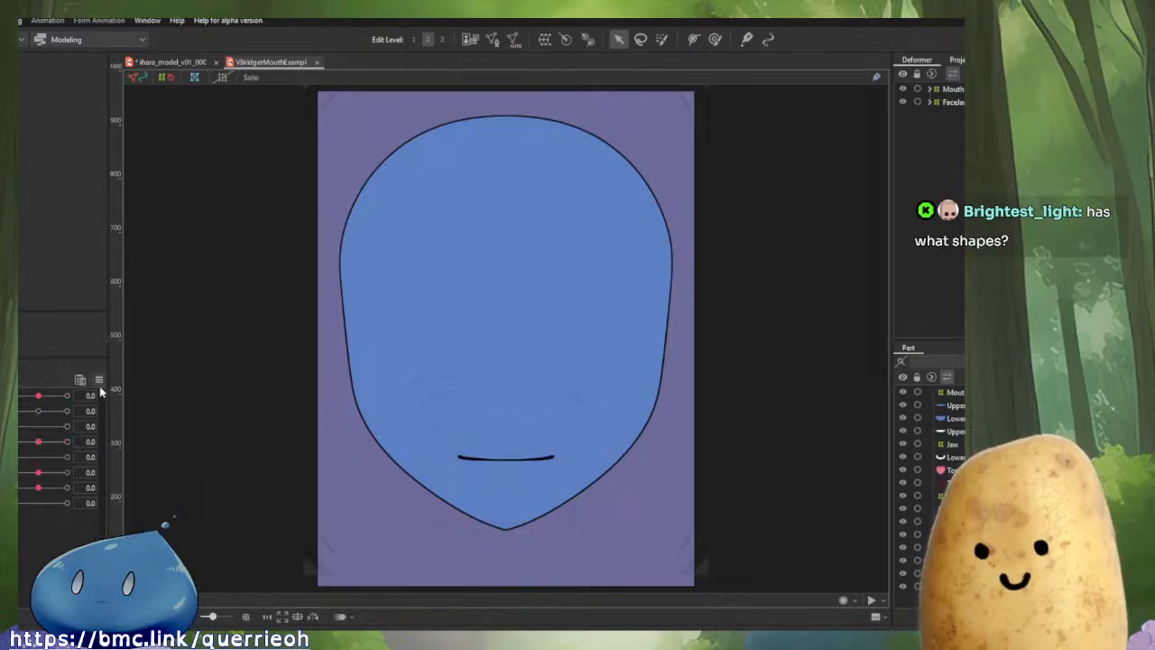
Study the lip-parting parameter at 1.0 on the closed mouth and with the jaw open at 1.0, and restore the default values.
left_click_drag(20, 426, 115, 422)
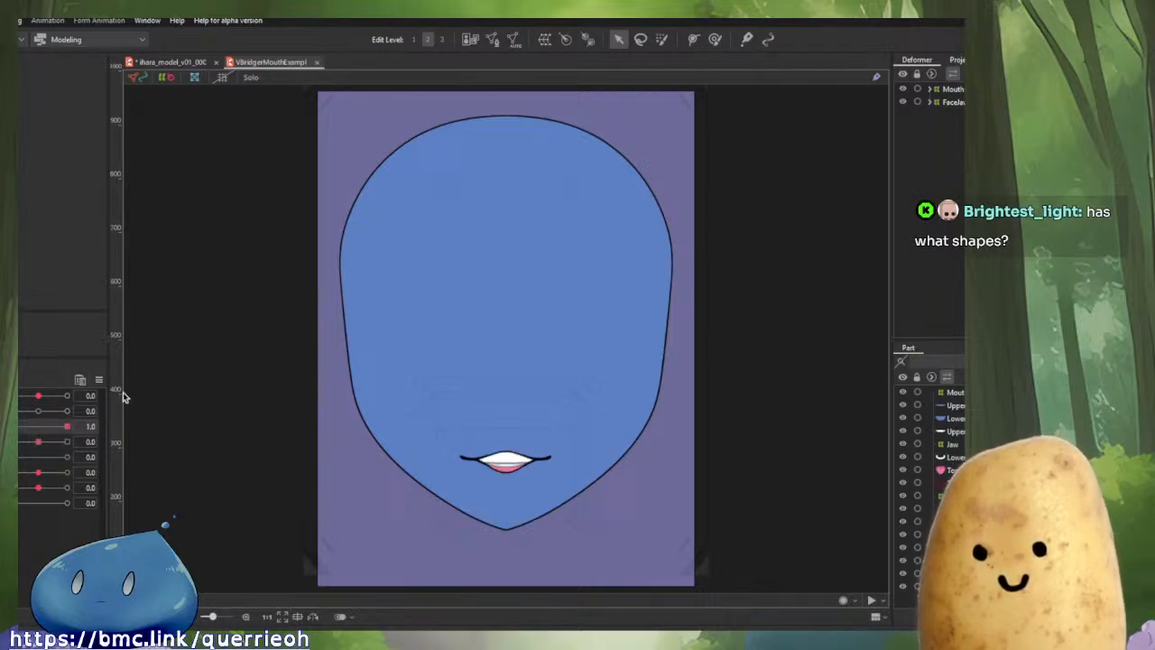
left_click_drag(66, 426, 118, 435)
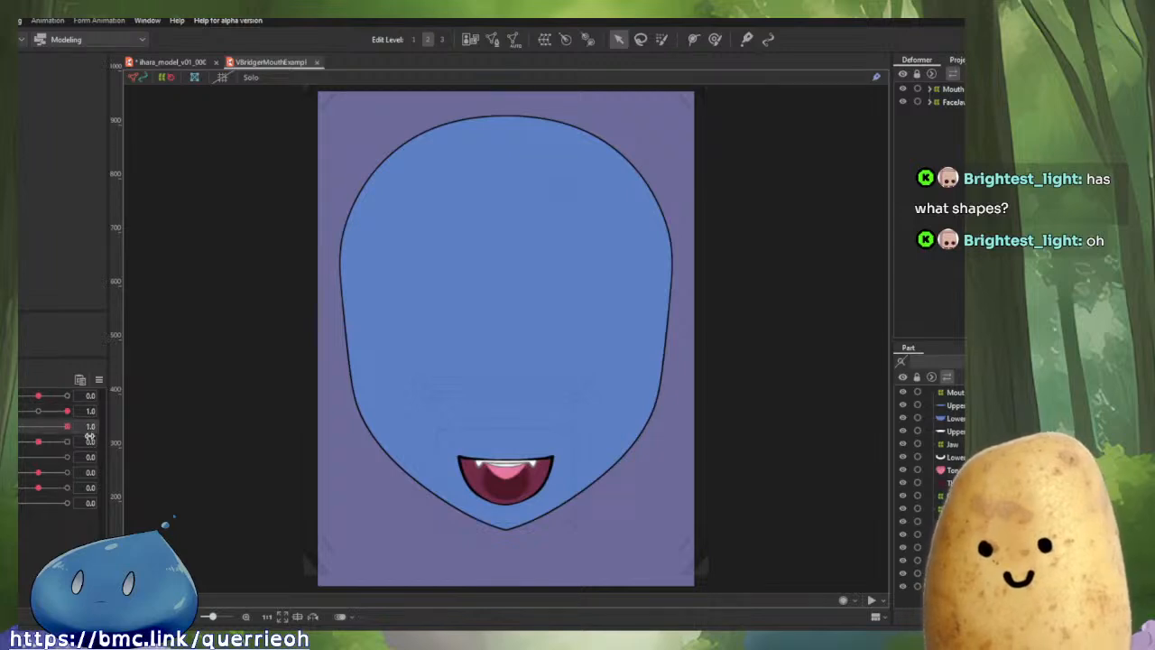
left_click(34, 444)
left_click(98, 379)
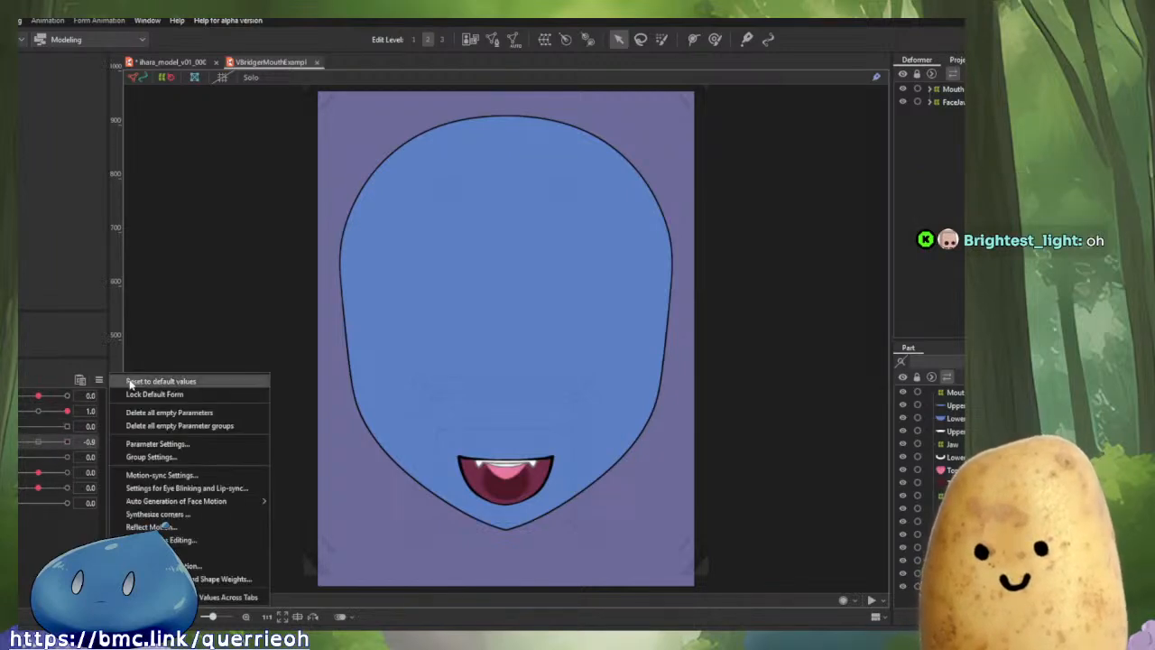
left_click(130, 382)
Study the example's toothy smile with two mouth parameters at 1.0, and reset the parameters to default.
left_click_drag(38, 441, 78, 455)
left_click_drag(39, 400, 115, 467)
left_click(98, 379)
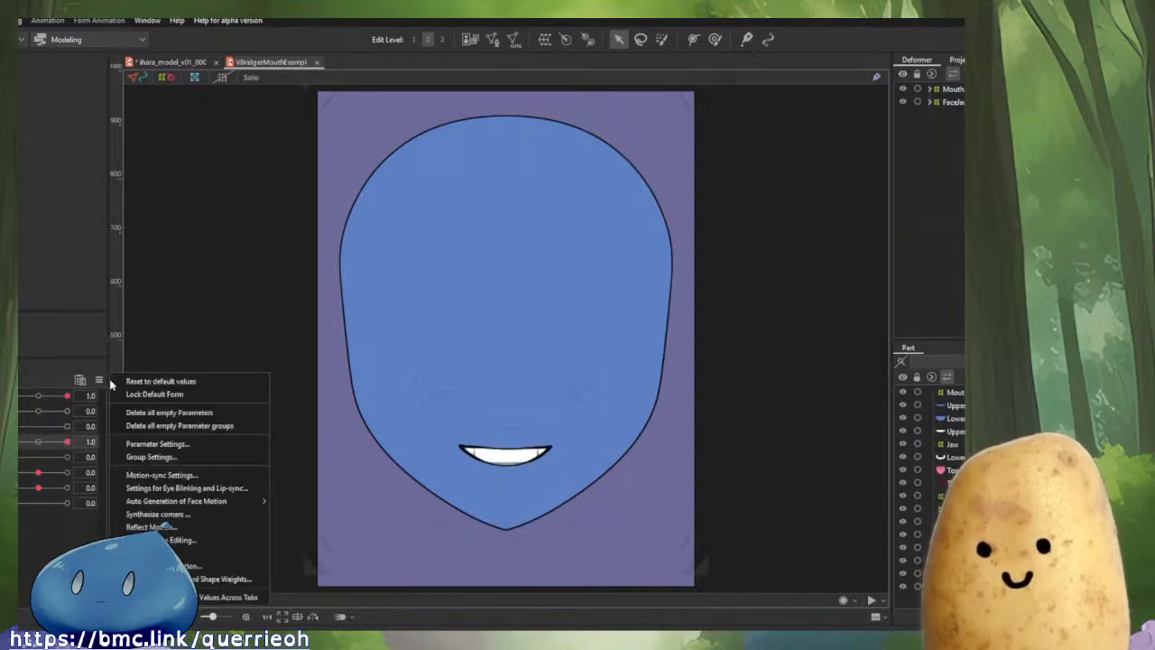
left_click(136, 386)
Study the example's frown at -1.0 combined with the mouth widening parameter at 1.0, and restore the defaults.
left_click_drag(39, 396, 100, 407)
mouse_move(20, 412)
left_mouse_down()
mouse_move(91, 425)
mouse_move(20, 396)
mouse_move(20, 412)
left_mouse_up()
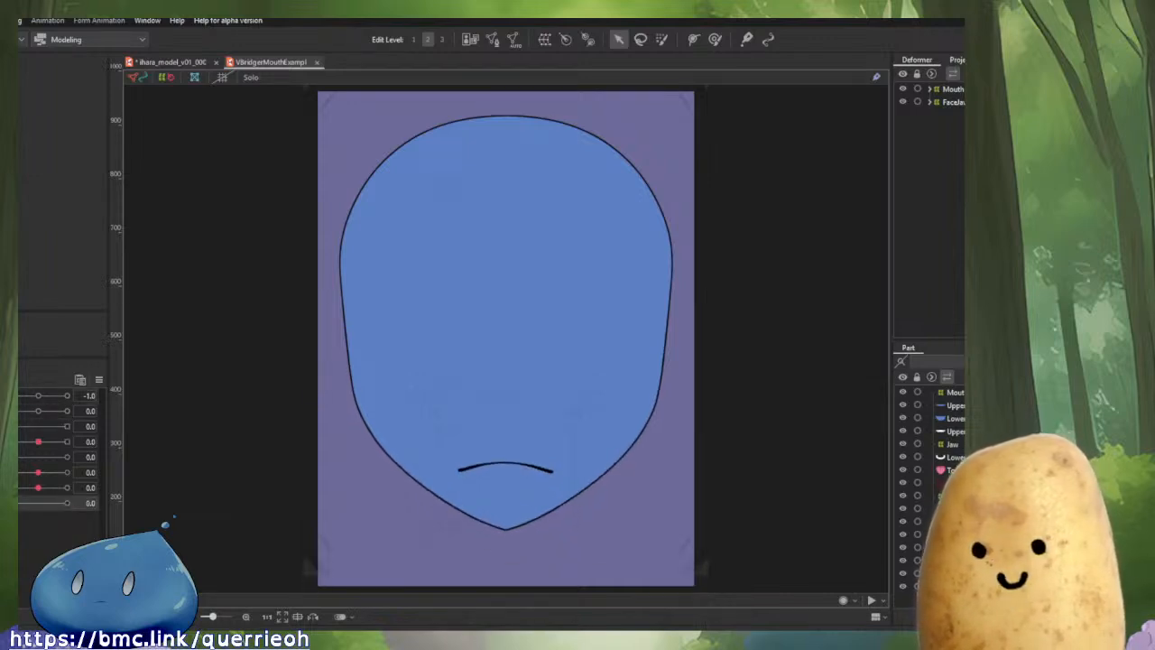
left_click_drag(36, 488, 129, 480)
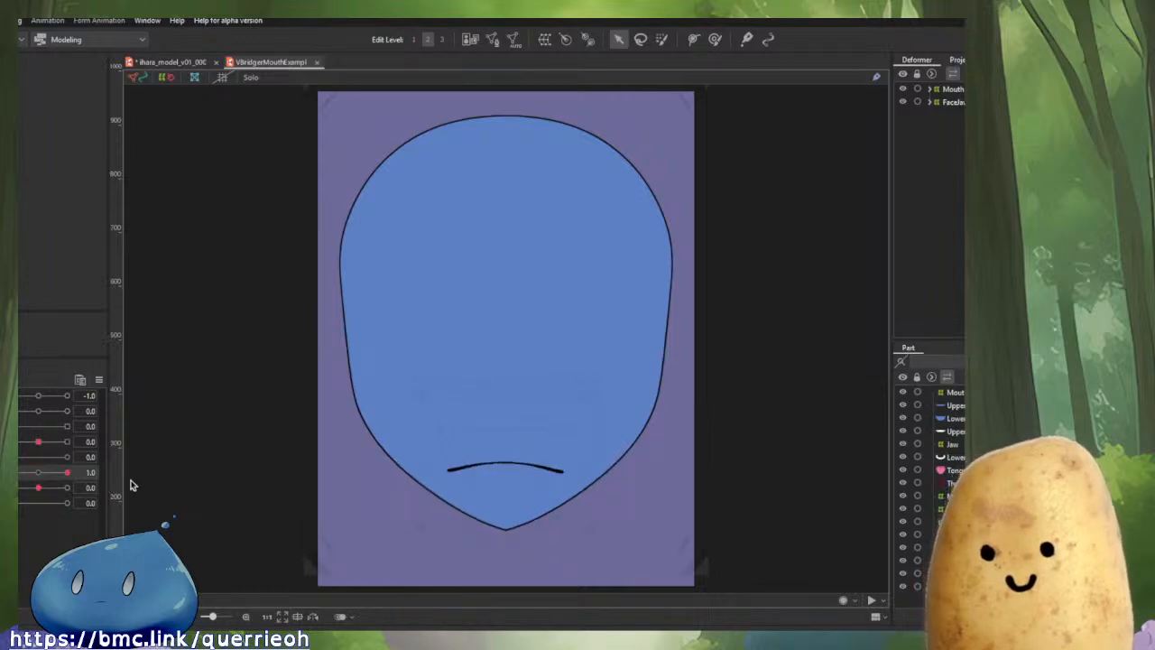
left_click(99, 378)
left_click(140, 383)
Check the example's open smile with the fifth listed parameter also at 1.0, and reset all parameters.
left_click_drag(39, 473, 112, 478)
left_click_drag(40, 401, 167, 457)
left_click_drag(21, 394, 87, 411)
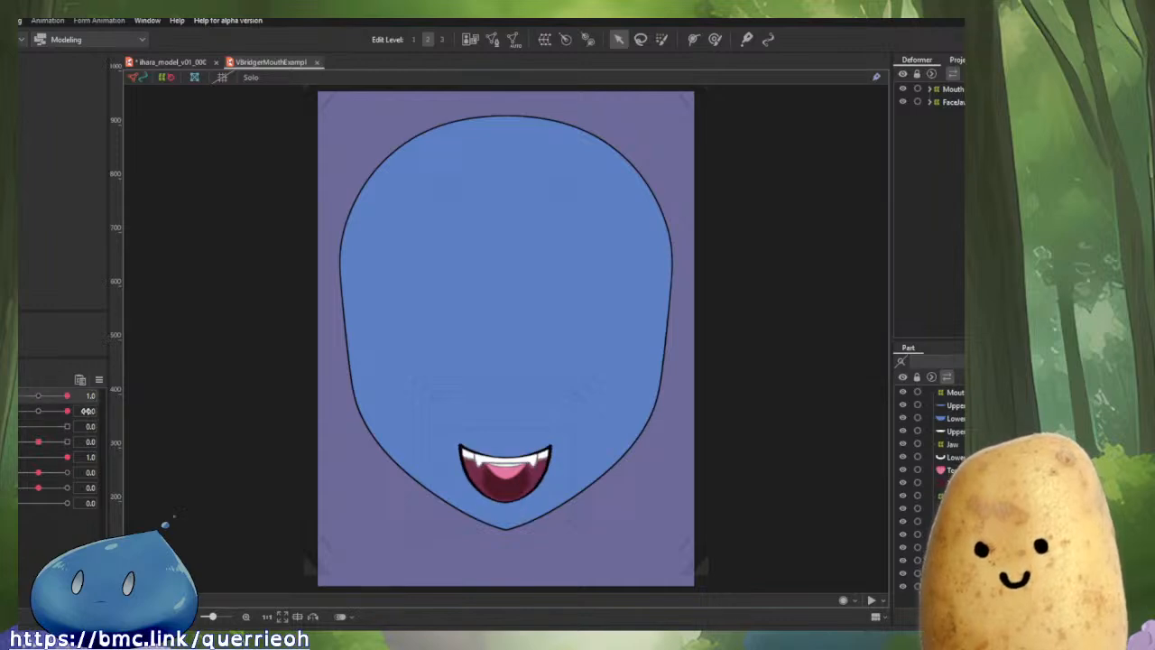
left_click(98, 381)
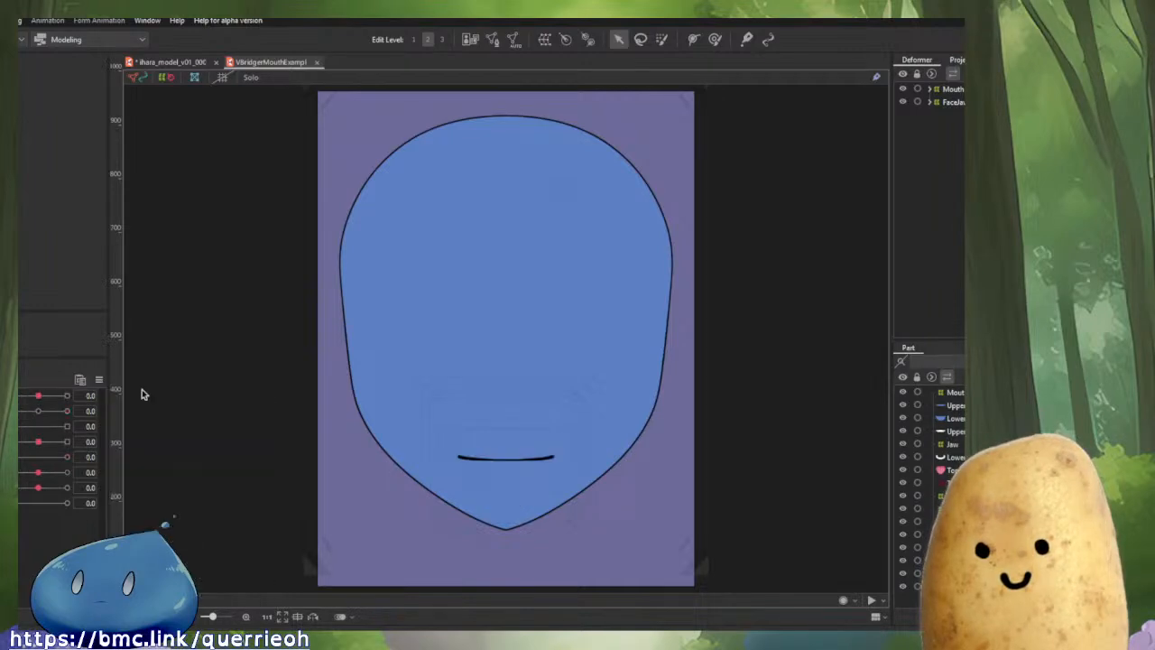
Switch to the ihara model and enlarge the Mouth_X warp deformer by lowering its bottom edge and slightly widening it.
left_click(181, 62)
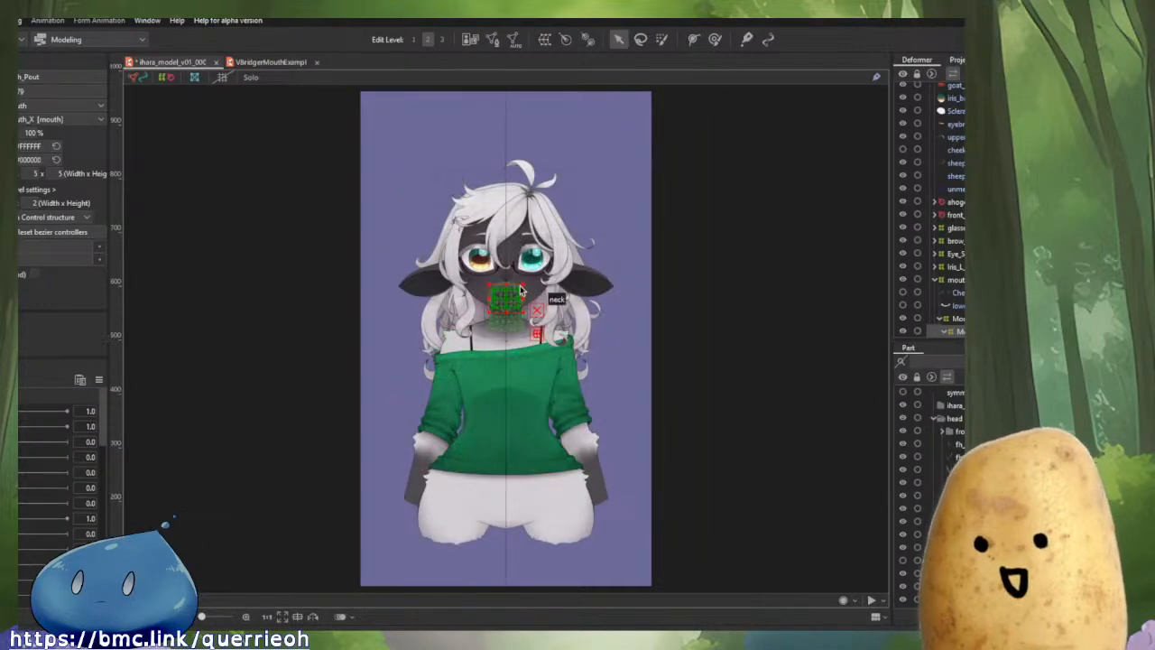
scroll(559, 292, "up", 5)
scroll(559, 293, "up", 5)
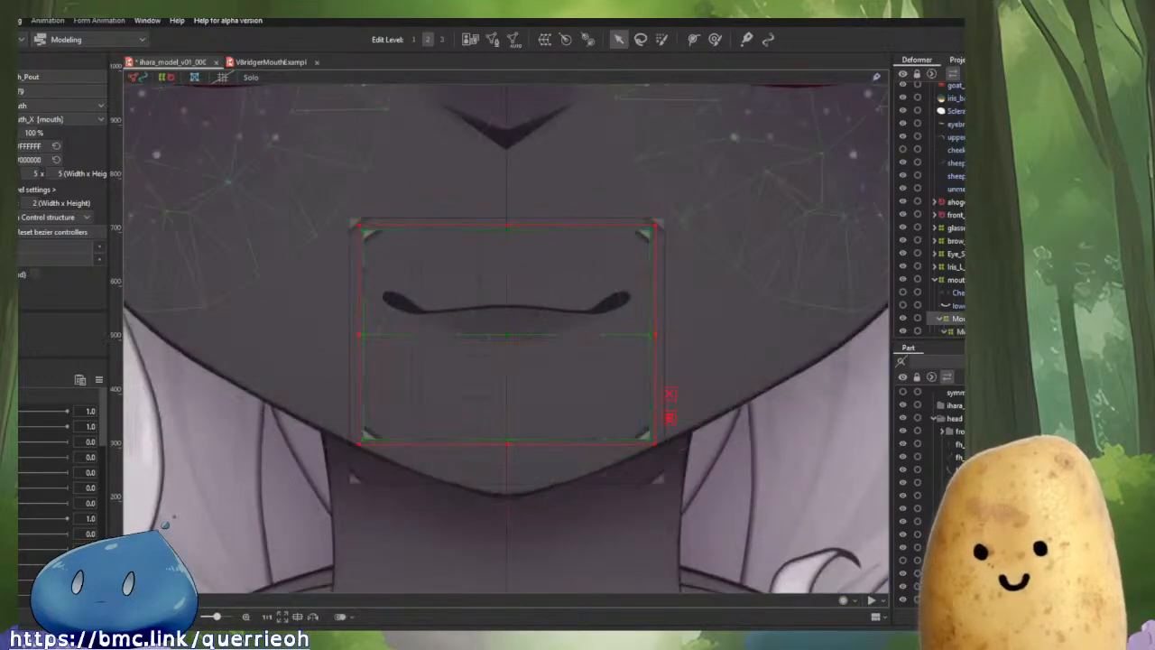
left_click(529, 437)
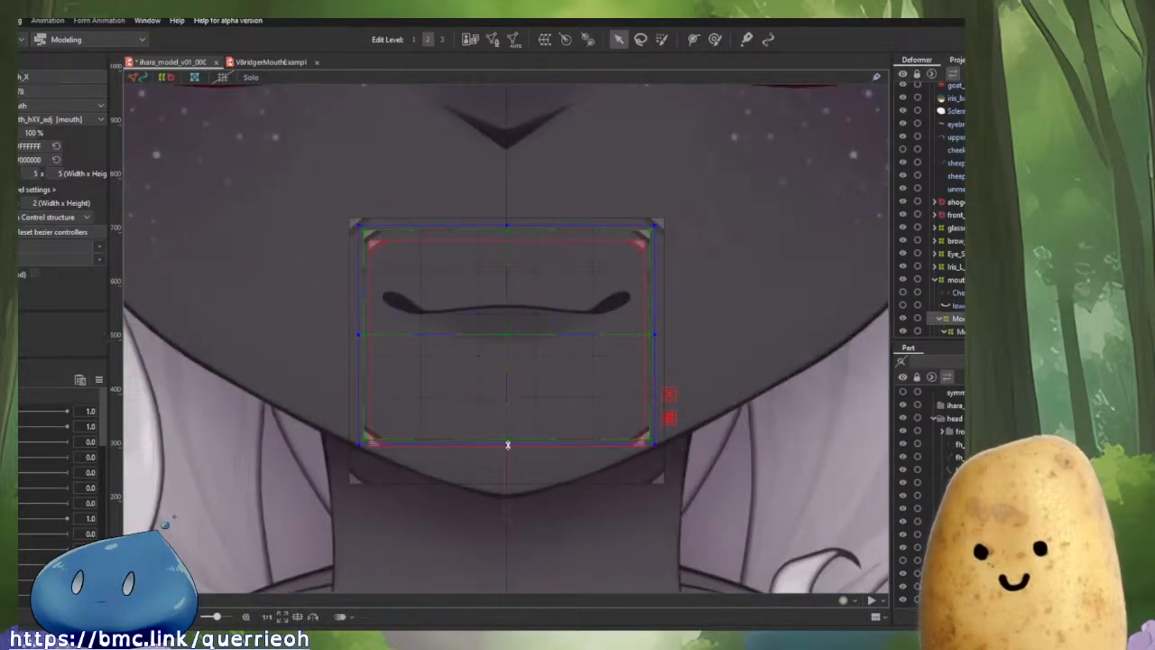
left_click_drag(507, 444, 512, 457)
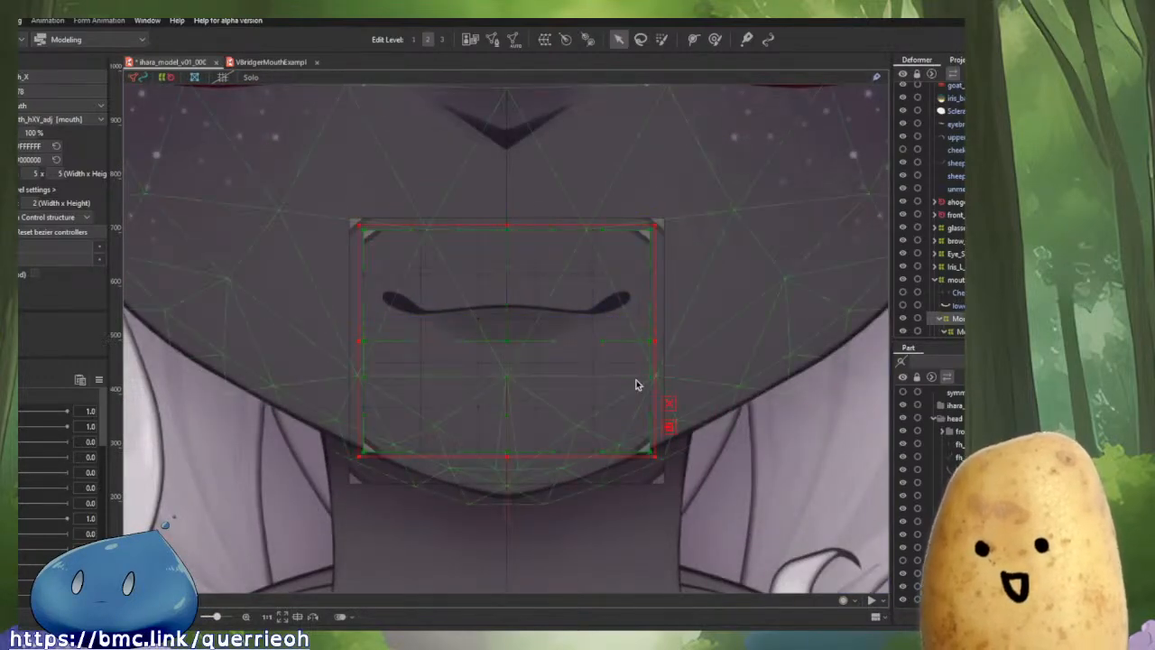
key("ctrl")
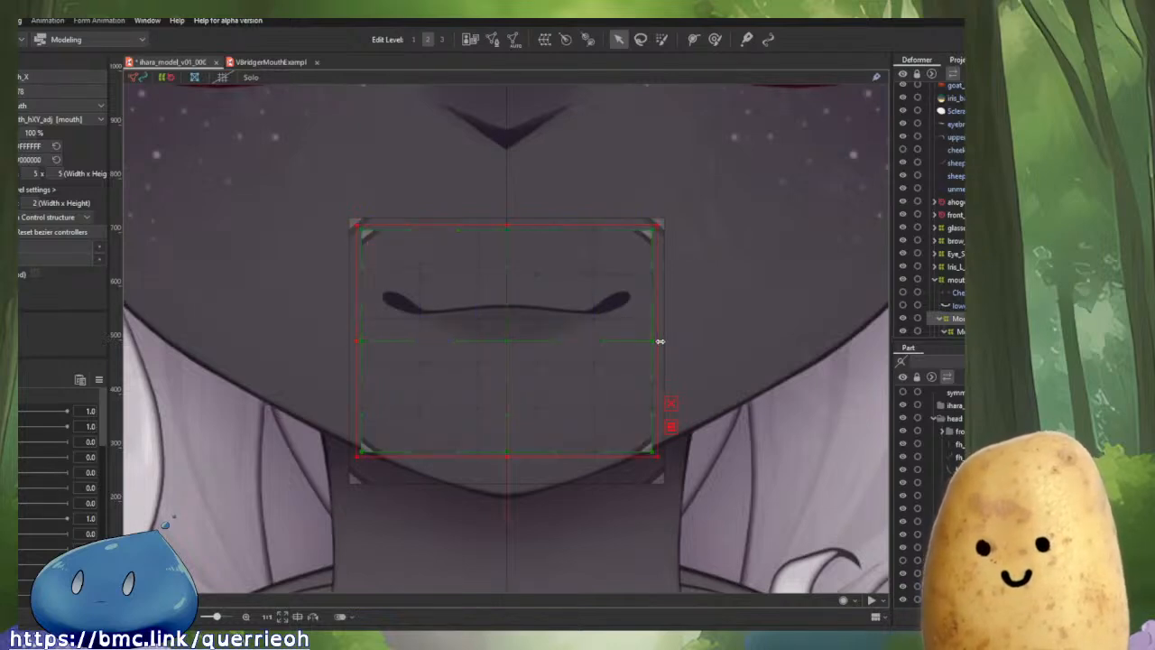
Test the closed mouth with the raised-lip parameter at 1.0, and reset all parameters to default.
scroll(39, 483, "down", 2)
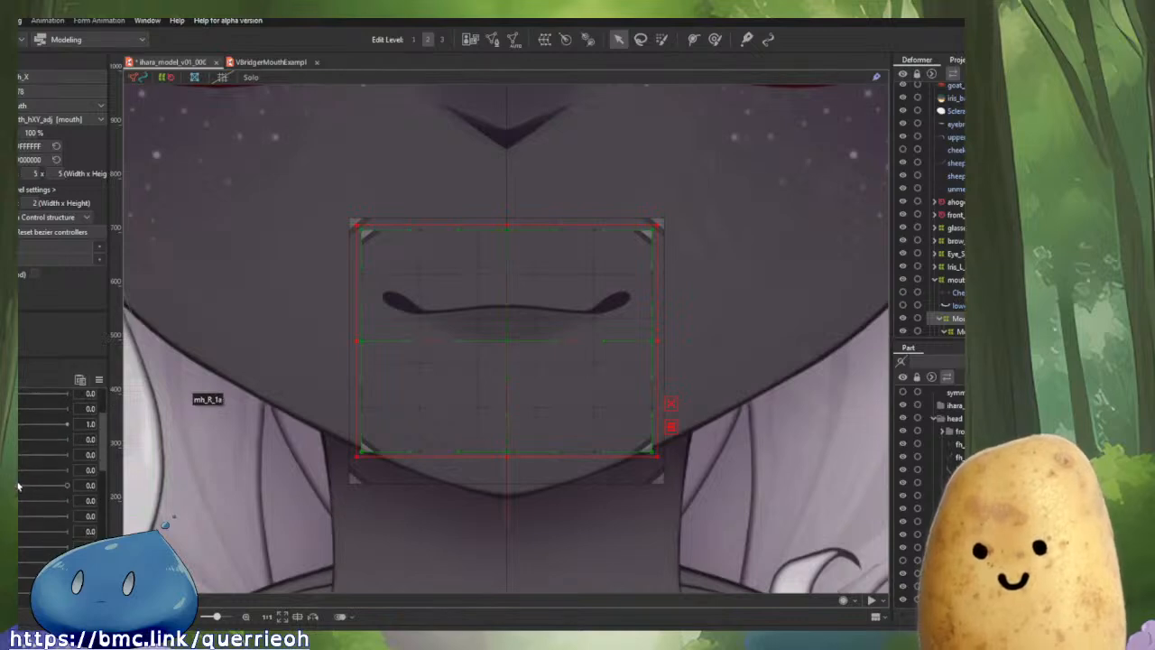
mouse_move(18, 487)
left_mouse_down()
mouse_move(72, 486)
mouse_move(17, 488)
left_mouse_up()
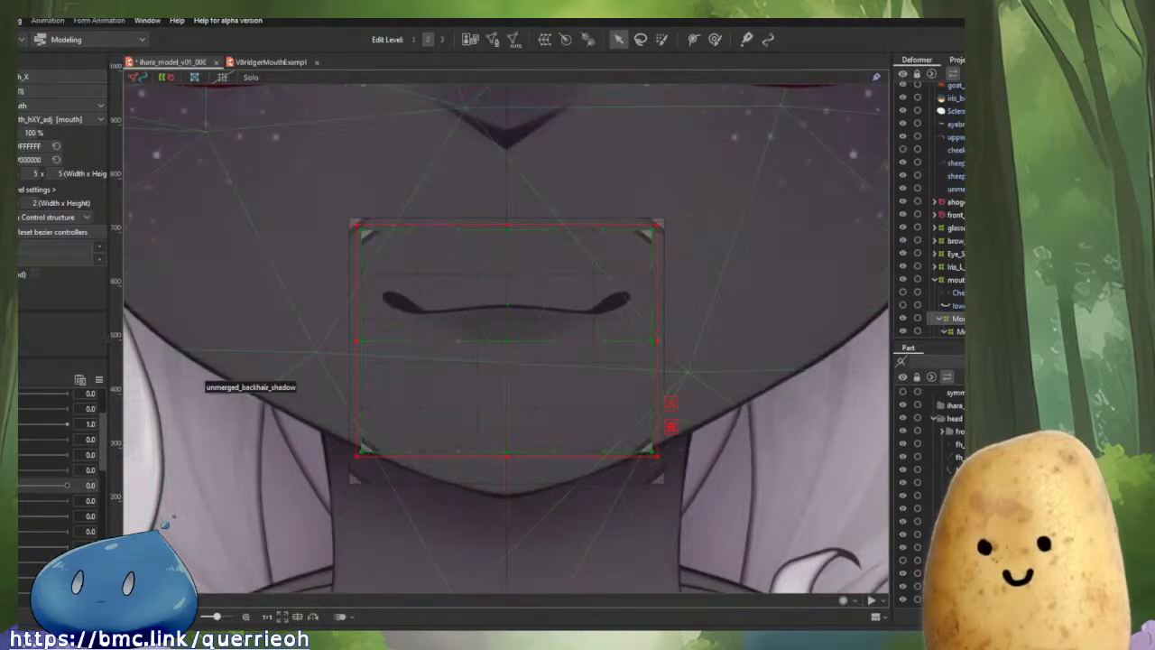
scroll(60, 465, "down", 5)
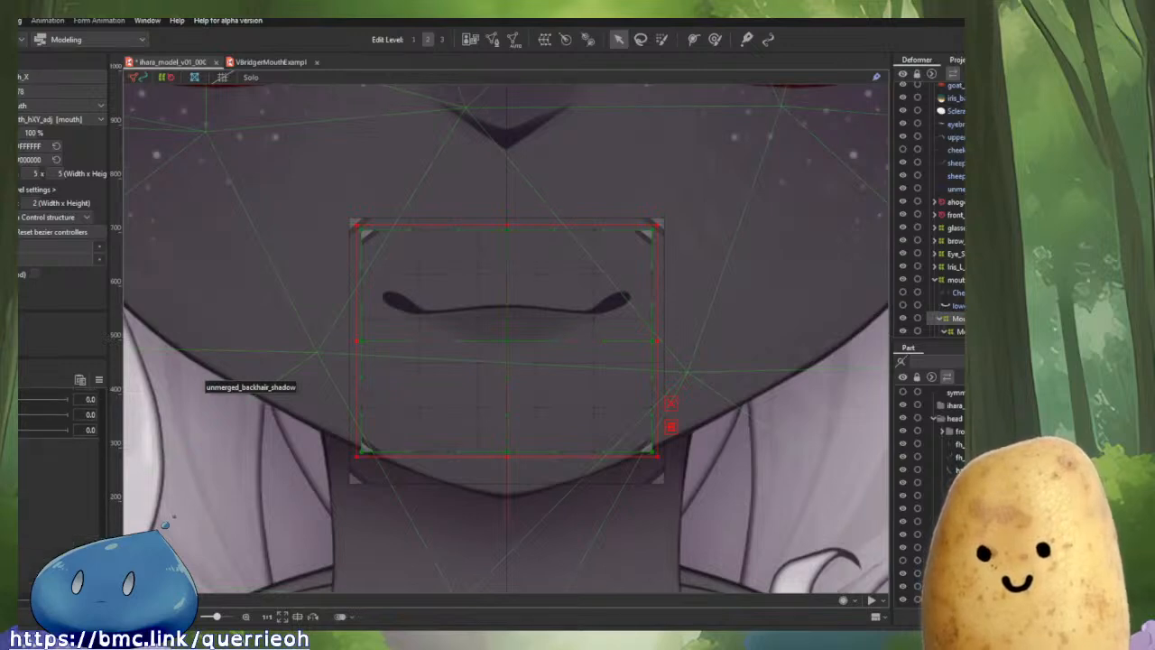
scroll(59, 465, "up", 3)
left_click_drag(20, 463, 88, 472)
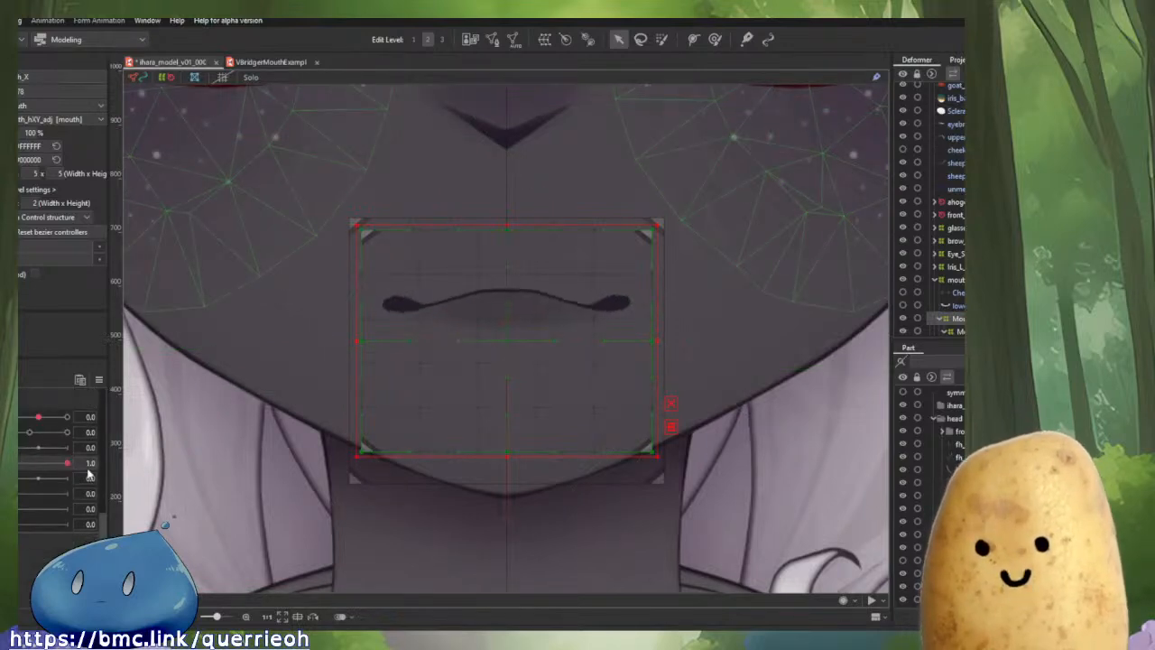
left_click(100, 380)
left_click(129, 383)
Set the mouth opening parameter to 0.3 and select the upper and lower lip meshes together with the inner mouth meshes.
left_click_drag(18, 431, 29, 454)
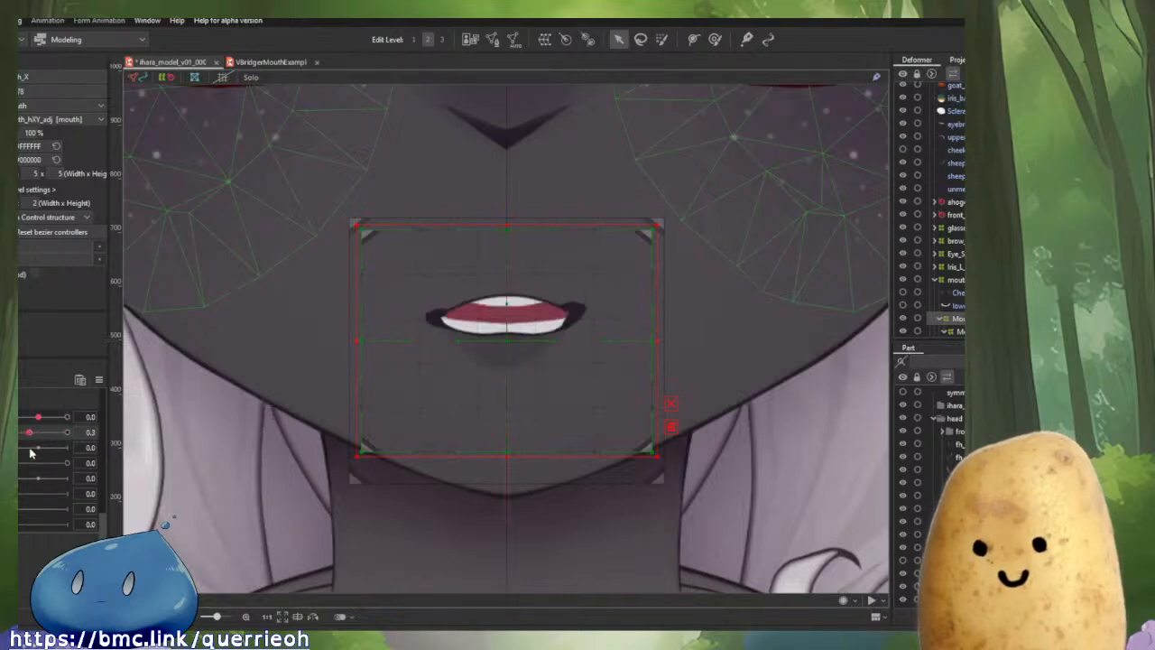
left_click(37, 436)
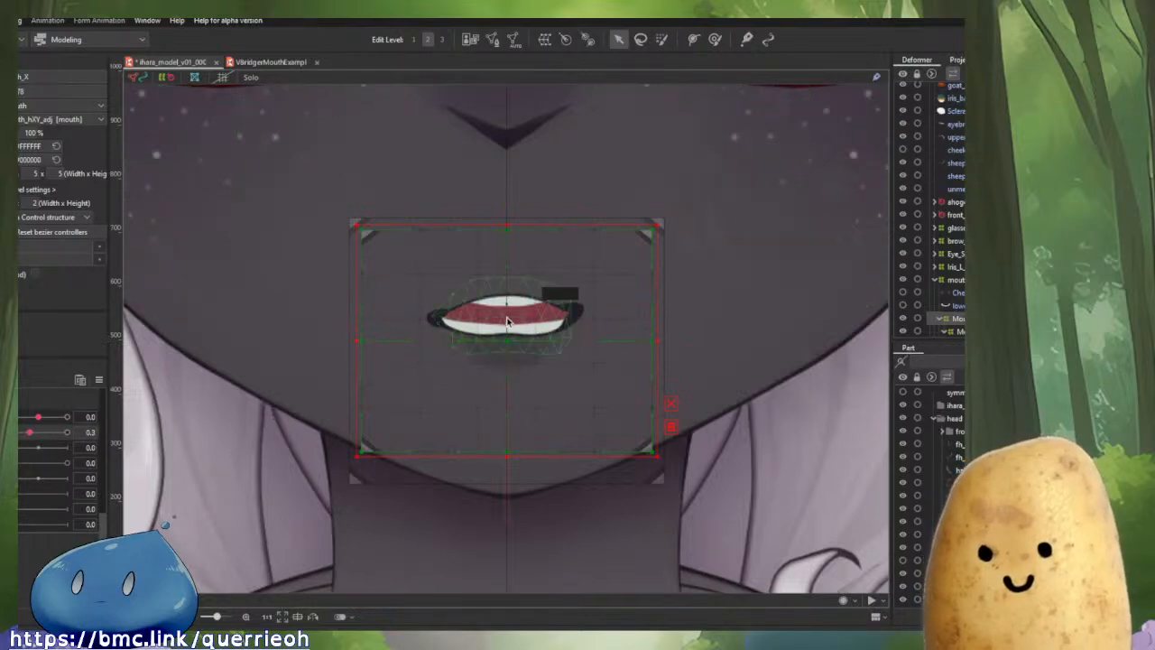
scroll(507, 309, "up", 3)
left_click(456, 281)
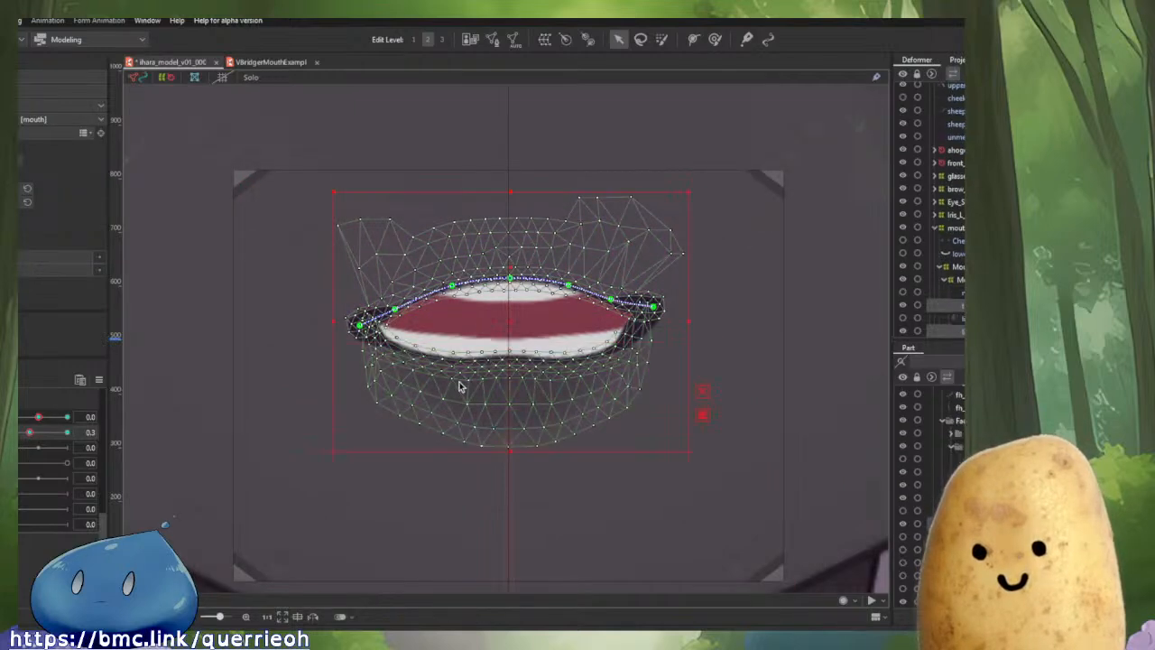
scroll(959, 313, "down", 2)
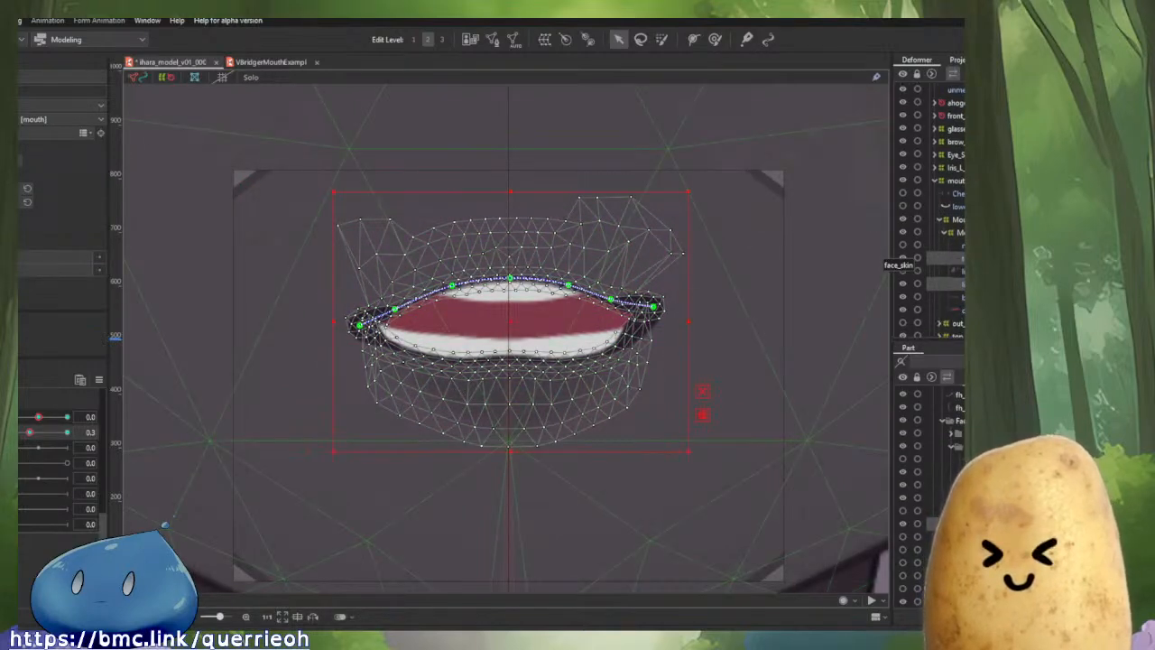
left_click(952, 297, "ctrl")
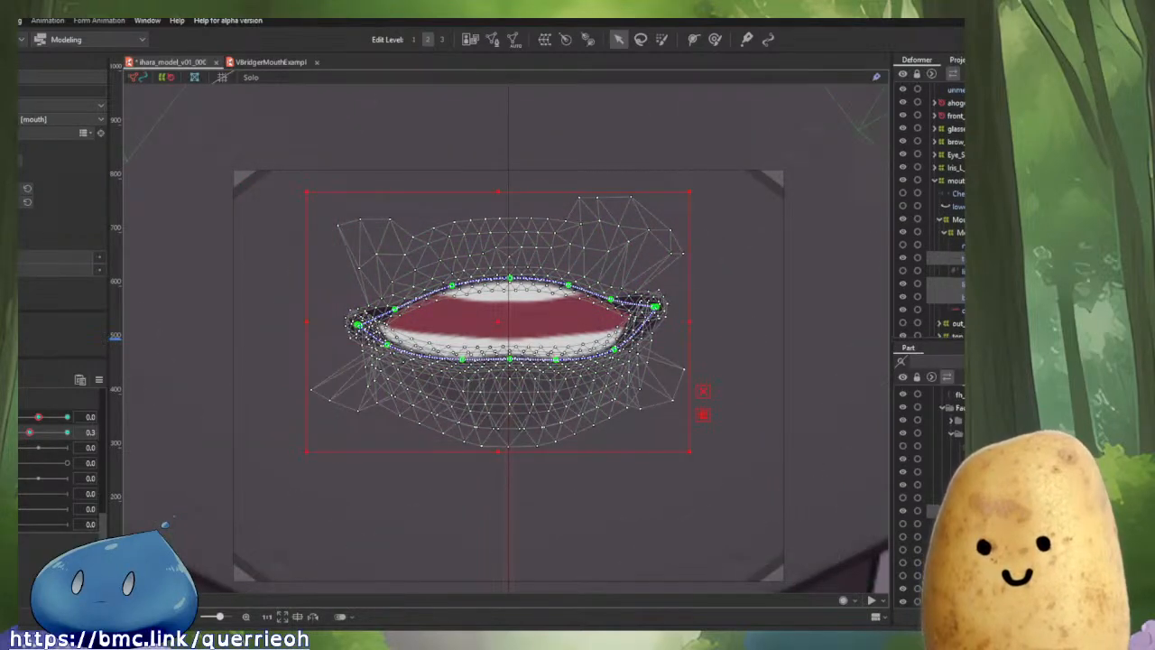
Select all vertices on the left half of the mouth meshes up to the centre line.
left_click_drag(245, 184, 511, 468)
scroll(510, 467, "up", 3)
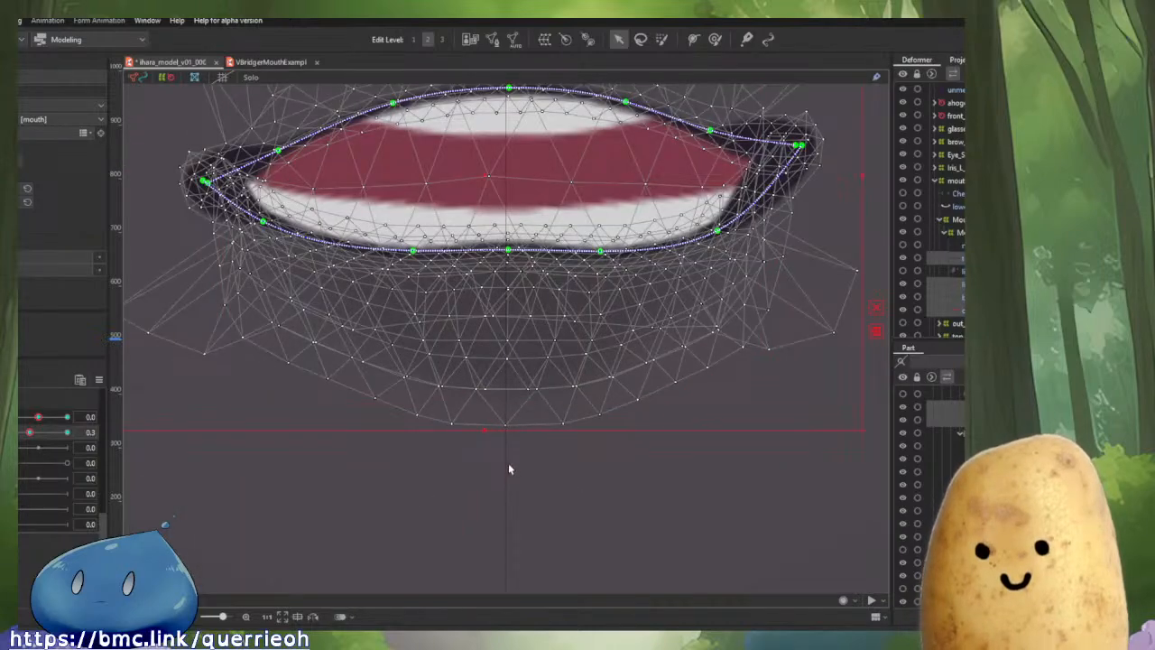
scroll(517, 467, "down", 2)
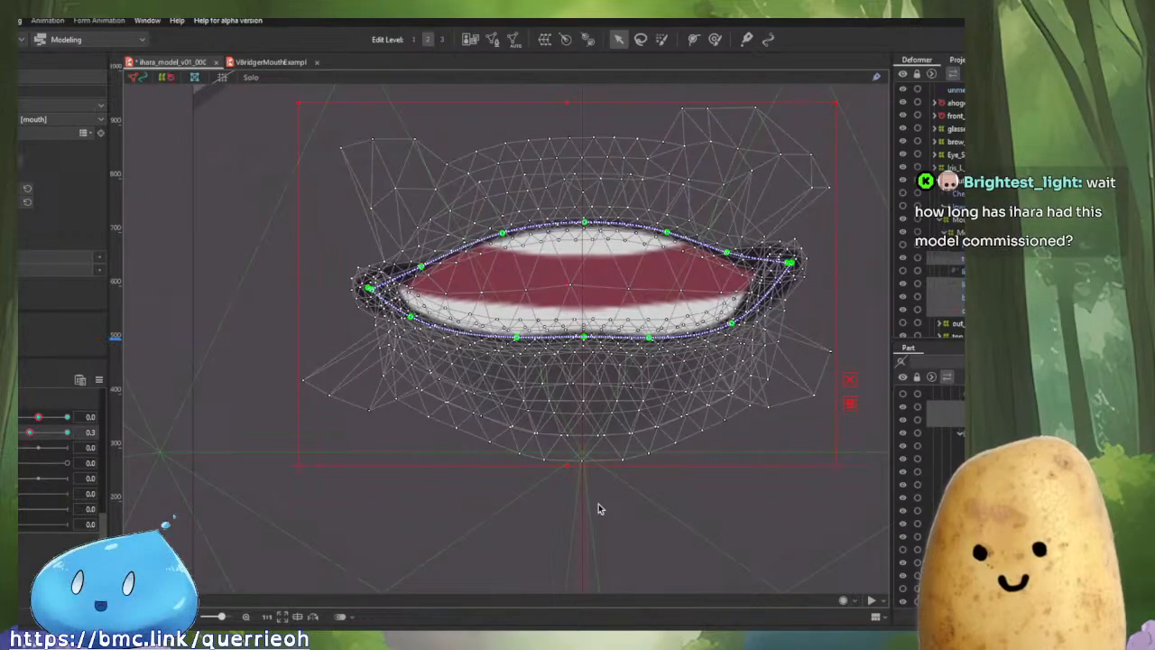
left_click_drag(584, 504, 276, 96)
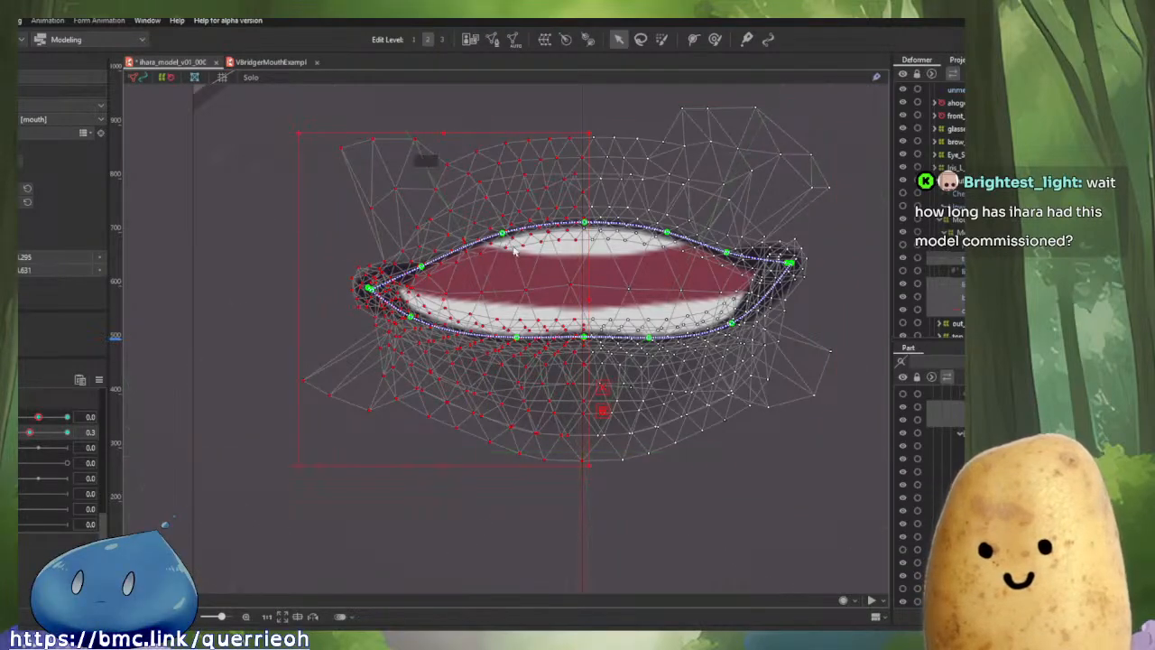
scroll(515, 251, "up", 2)
scroll(542, 320, "down", 2)
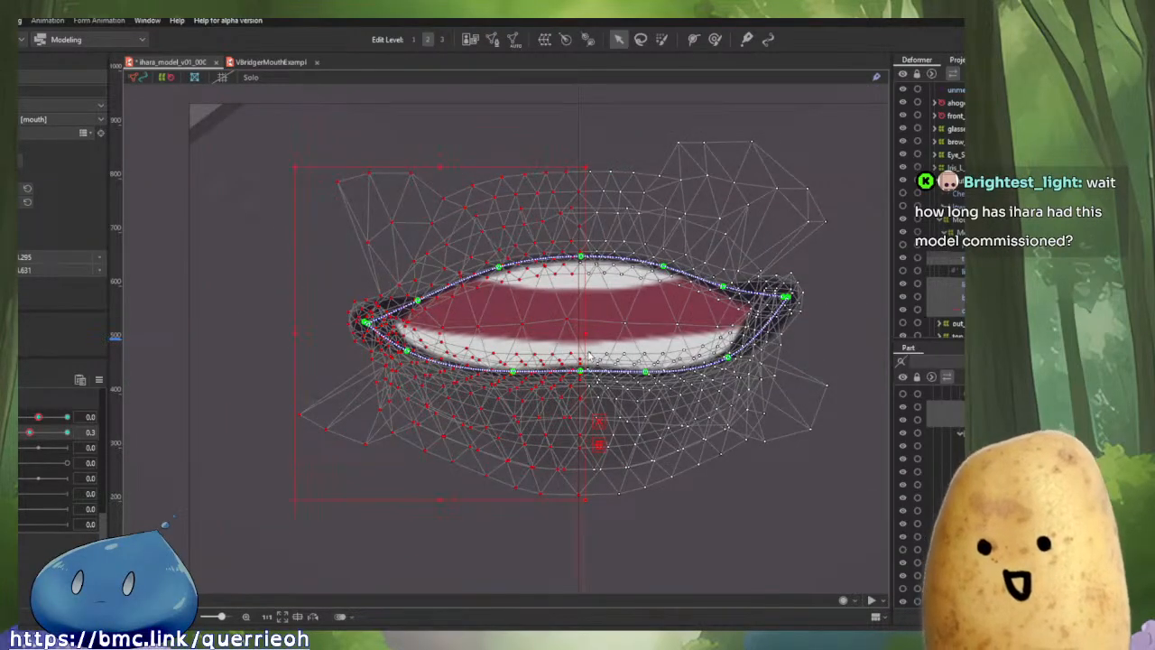
scroll(586, 352, "up", 2)
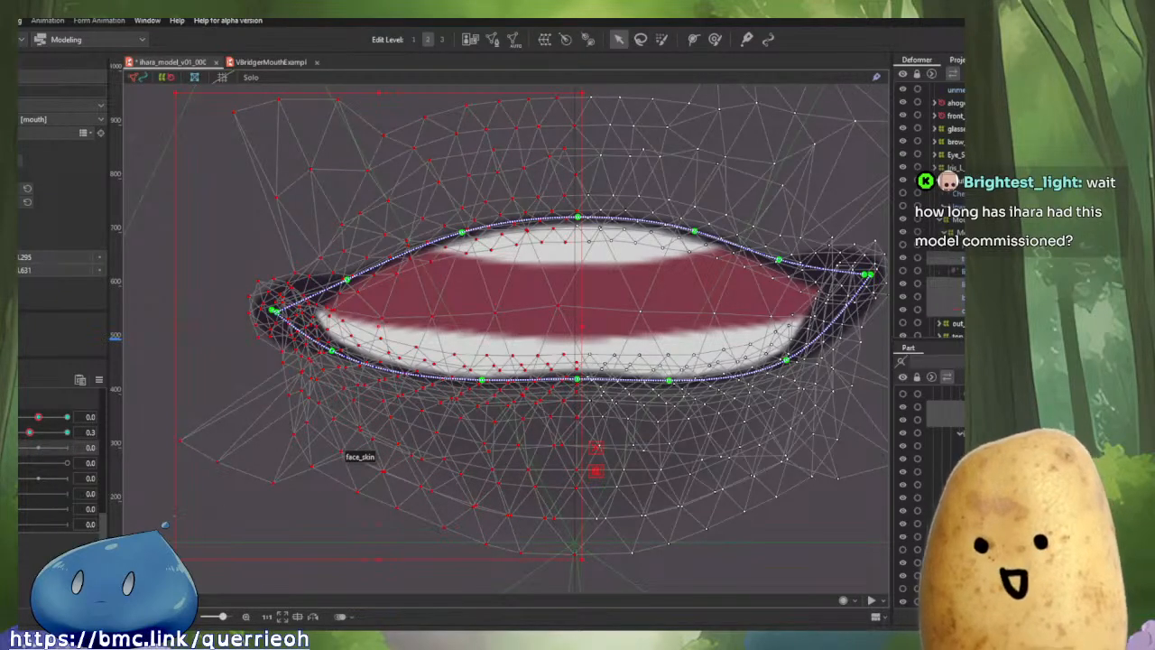
Mirror the mouth form with Reflect Motion, set the parameter to 1.0, and paste the original left-half vertices onto it.
left_click(99, 381)
left_click(167, 529)
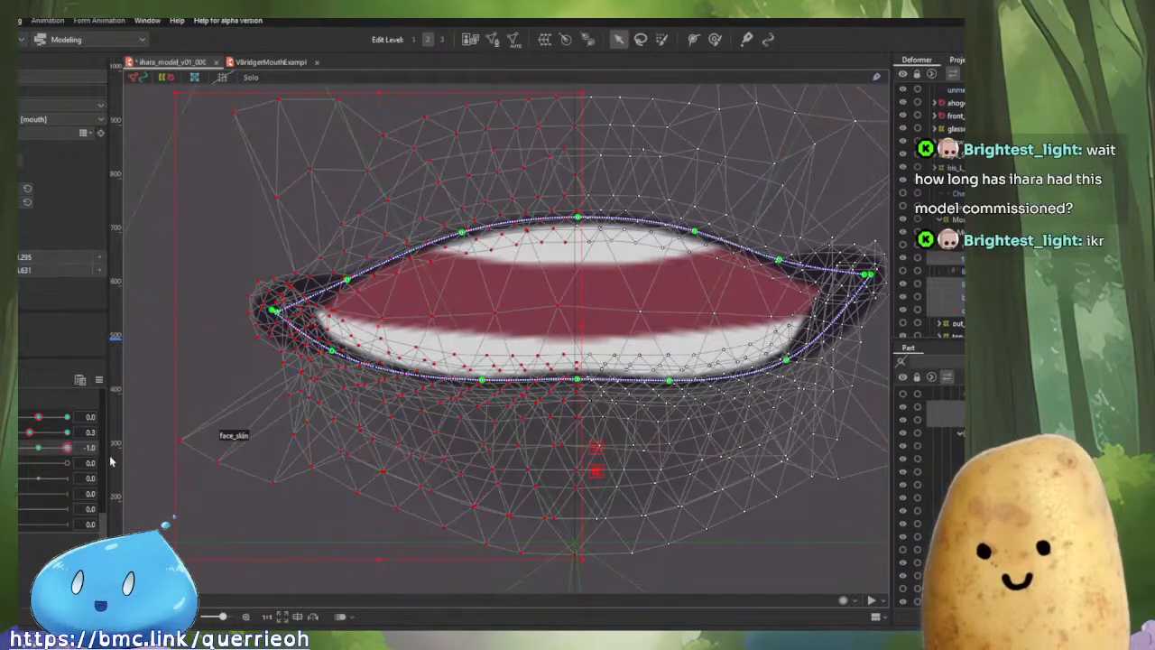
left_click(32, 449)
left_click_drag(31, 451, 110, 448)
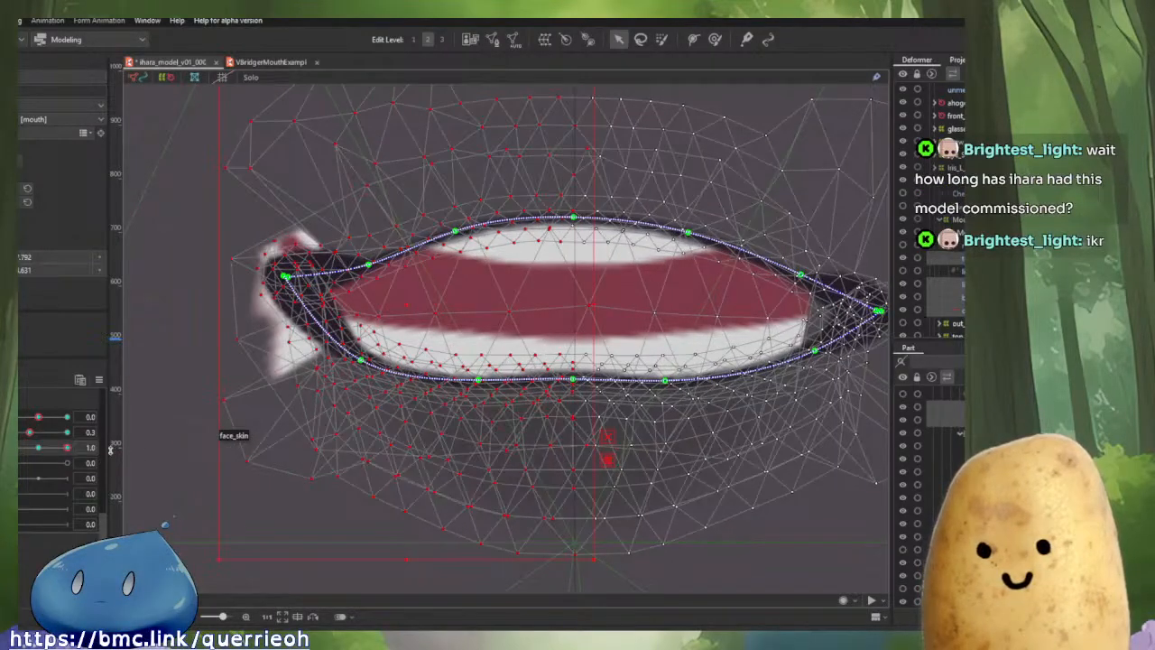
key("ctrl+v")
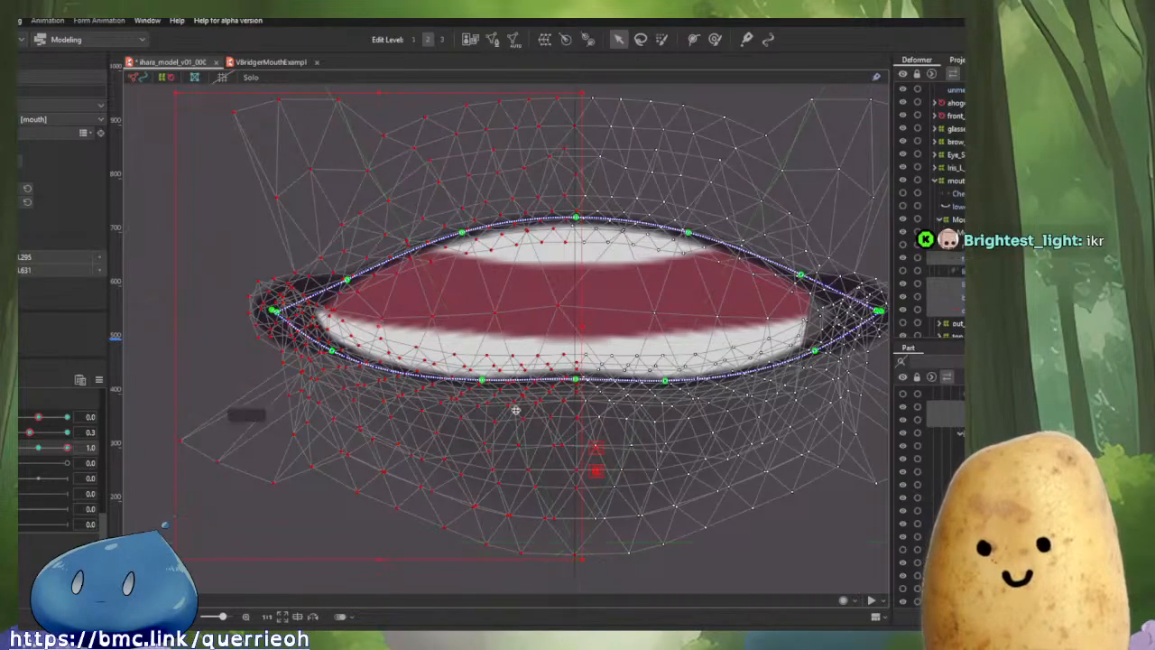
scroll(562, 409, "down", 2)
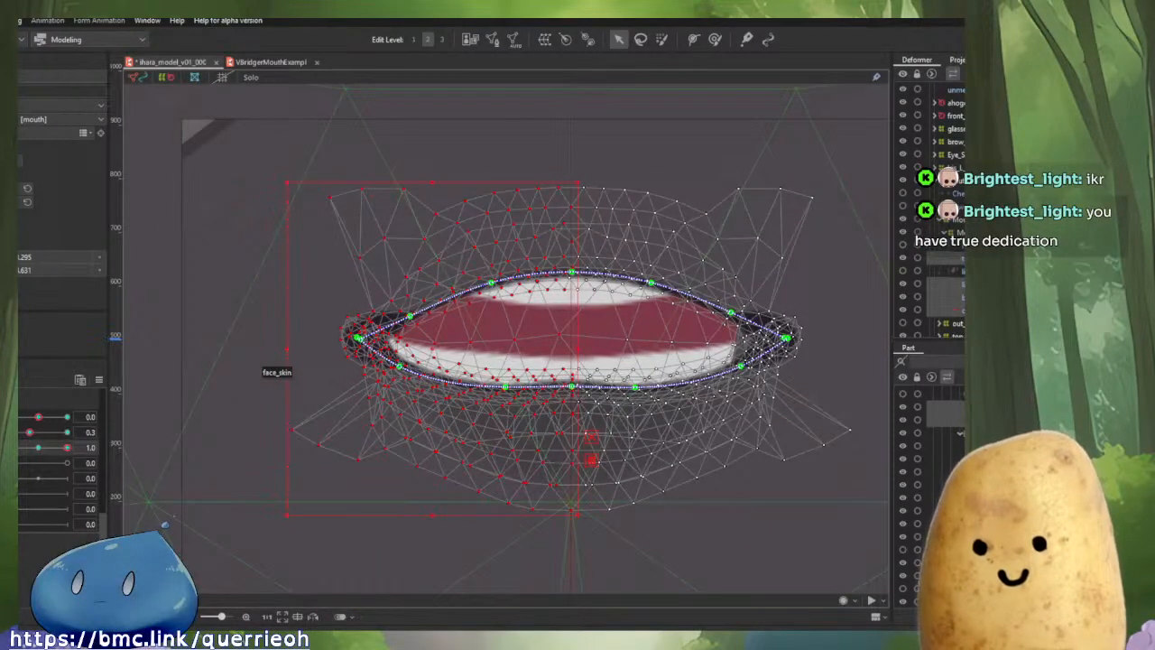
Select the inner mouth mesh at mouth opening 0.3 and pull its right-corner vertices outward to the end of the lip corner.
left_click(640, 556)
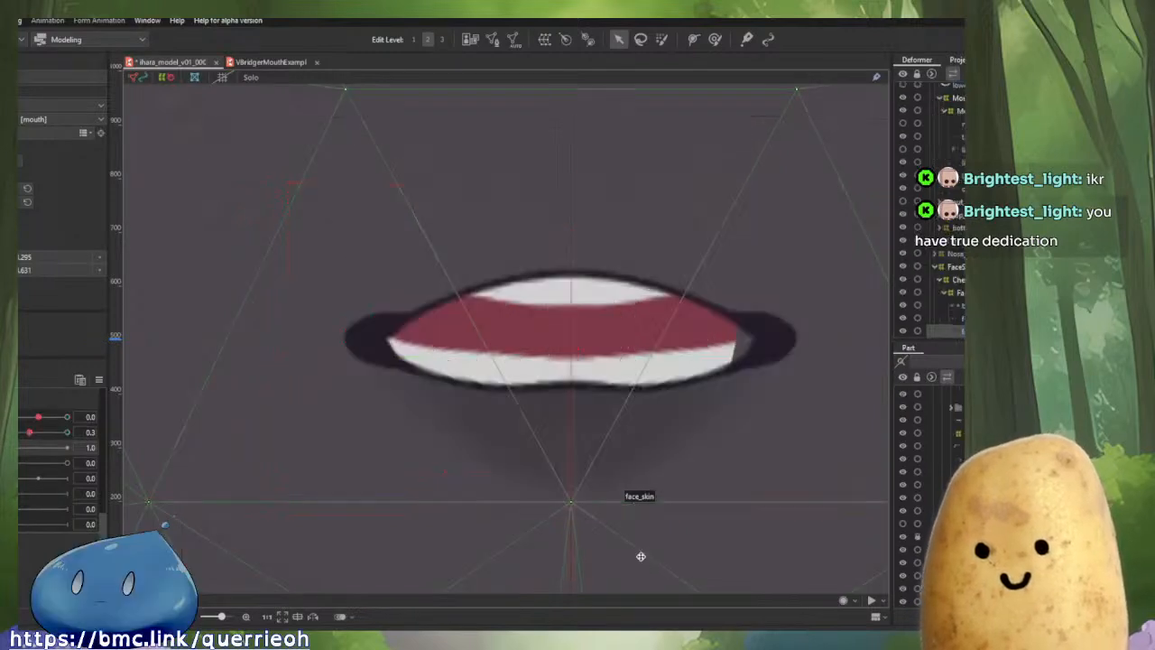
left_click(708, 336)
scroll(717, 343, "up", 2)
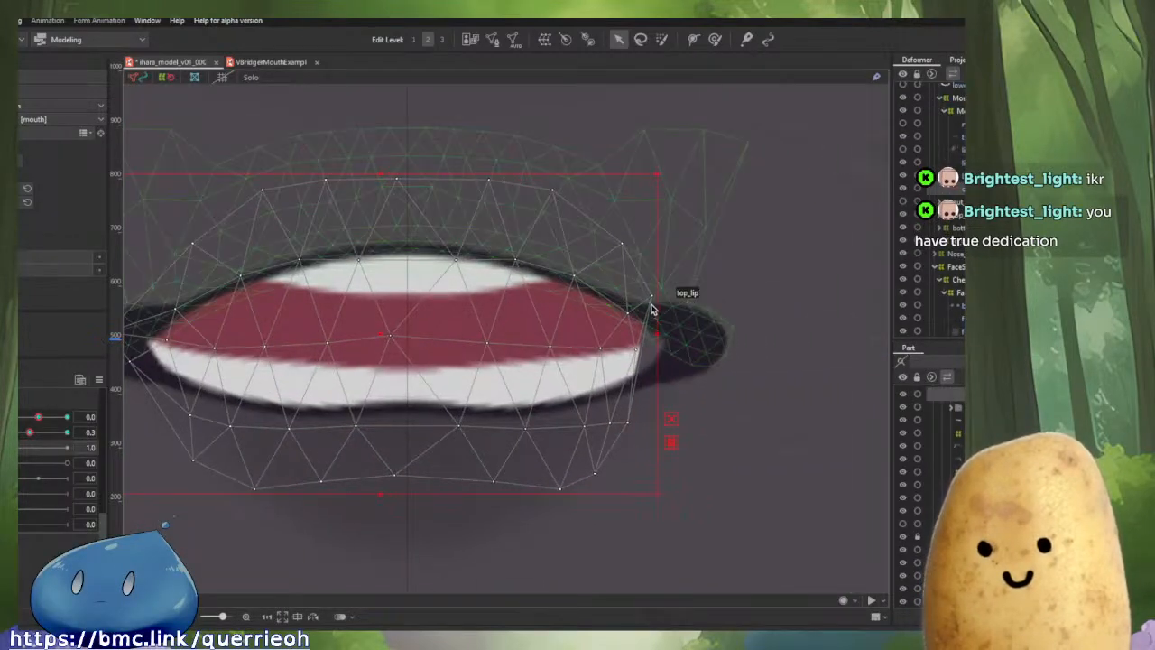
left_click_drag(680, 318, 709, 339)
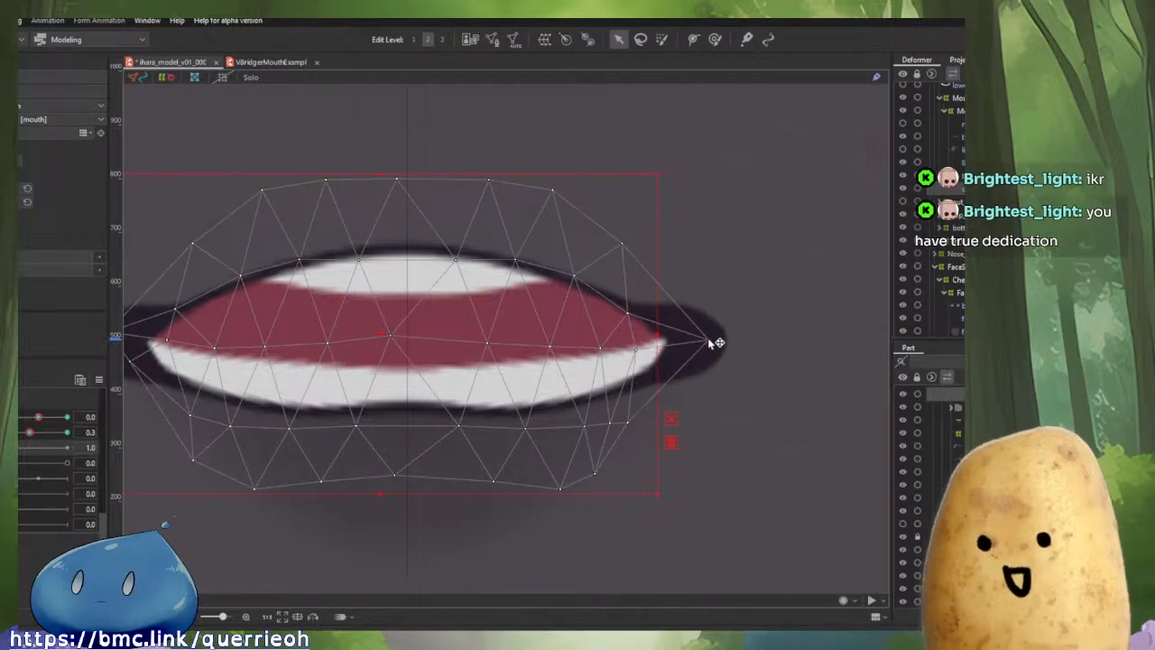
left_click_drag(653, 366, 714, 363)
left_click_drag(693, 421, 719, 420)
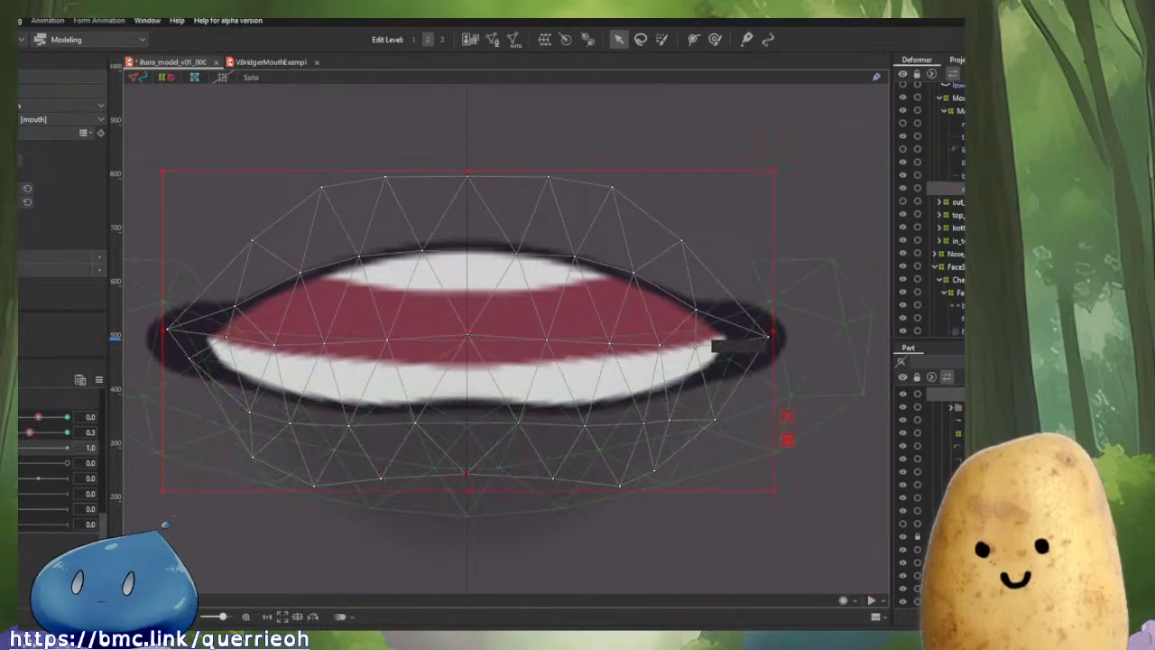
Preview the mouth with form and opening both at 1.0, and the smile form 1.0 at opening 0.3 on the whole face.
left_click_drag(38, 417, 70, 431)
scroll(241, 429, "down", 3)
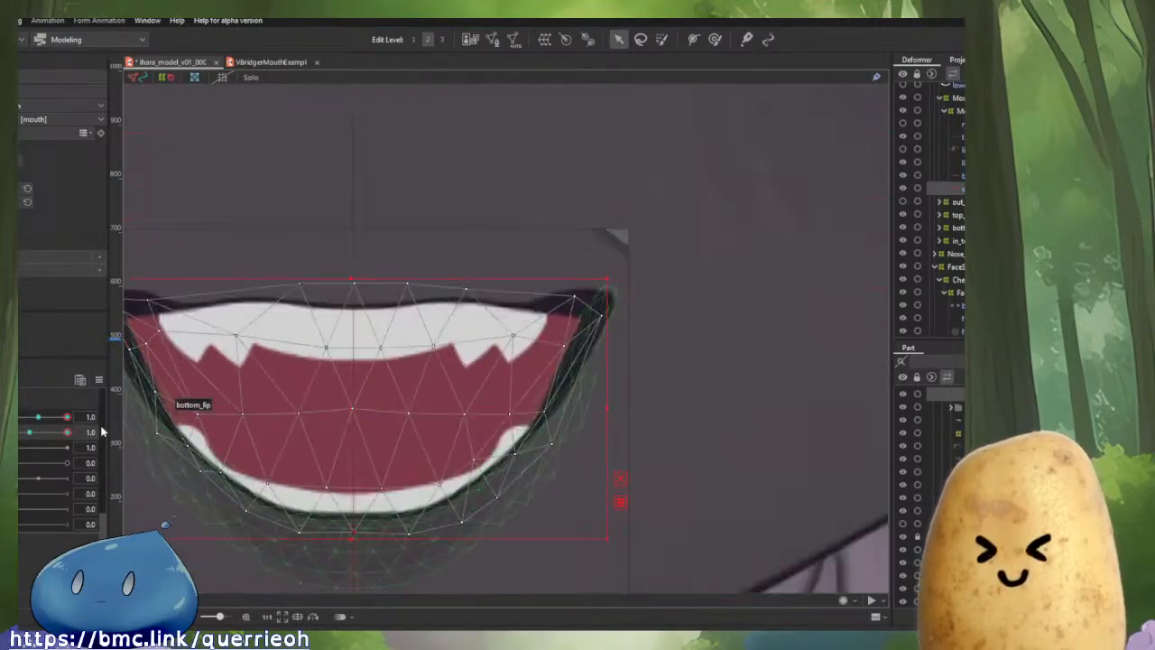
left_click(38, 417)
left_click(32, 432)
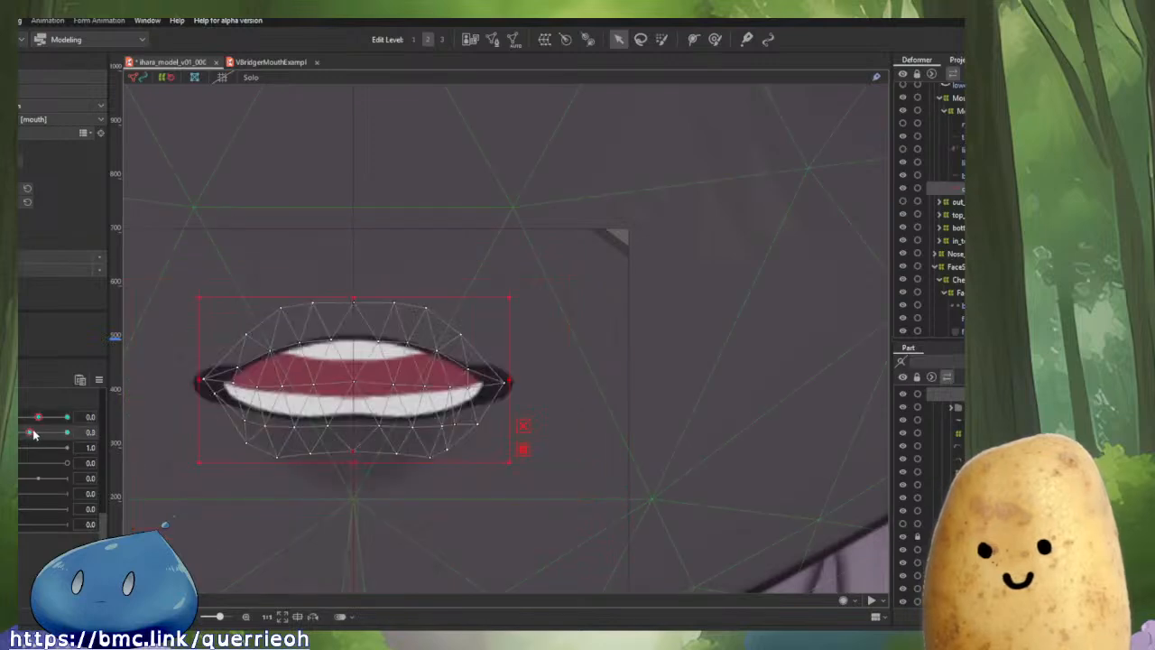
left_click_drag(40, 417, 125, 452)
scroll(463, 432, "down", 3)
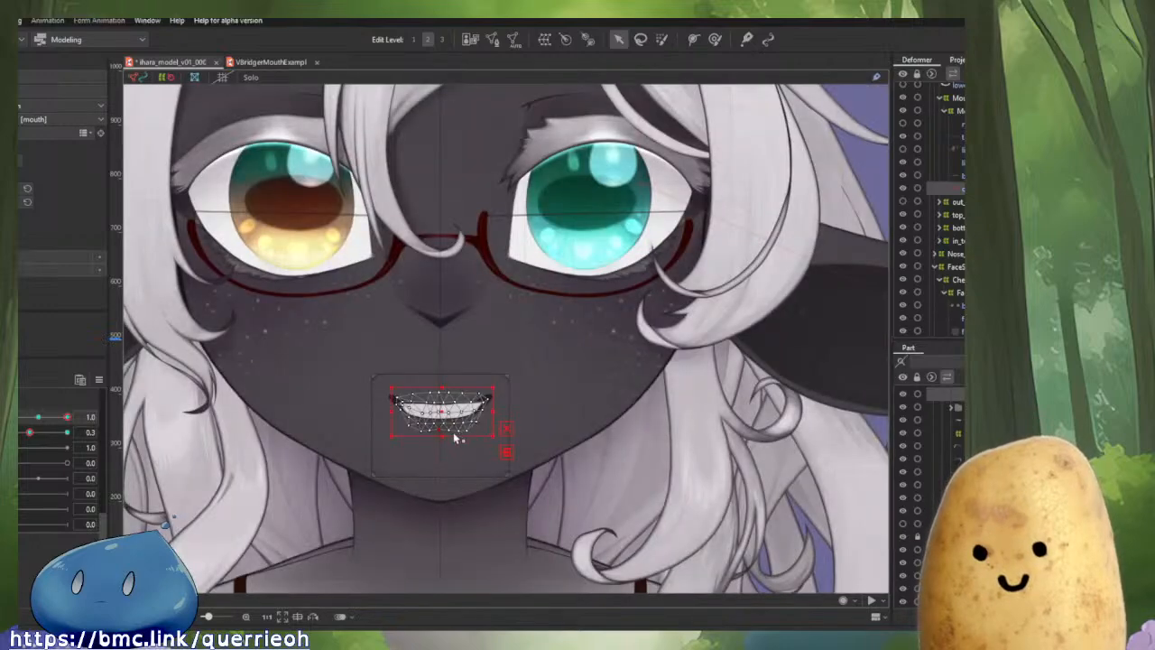
scroll(456, 437, "down", 2)
scroll(414, 454, "up", 5)
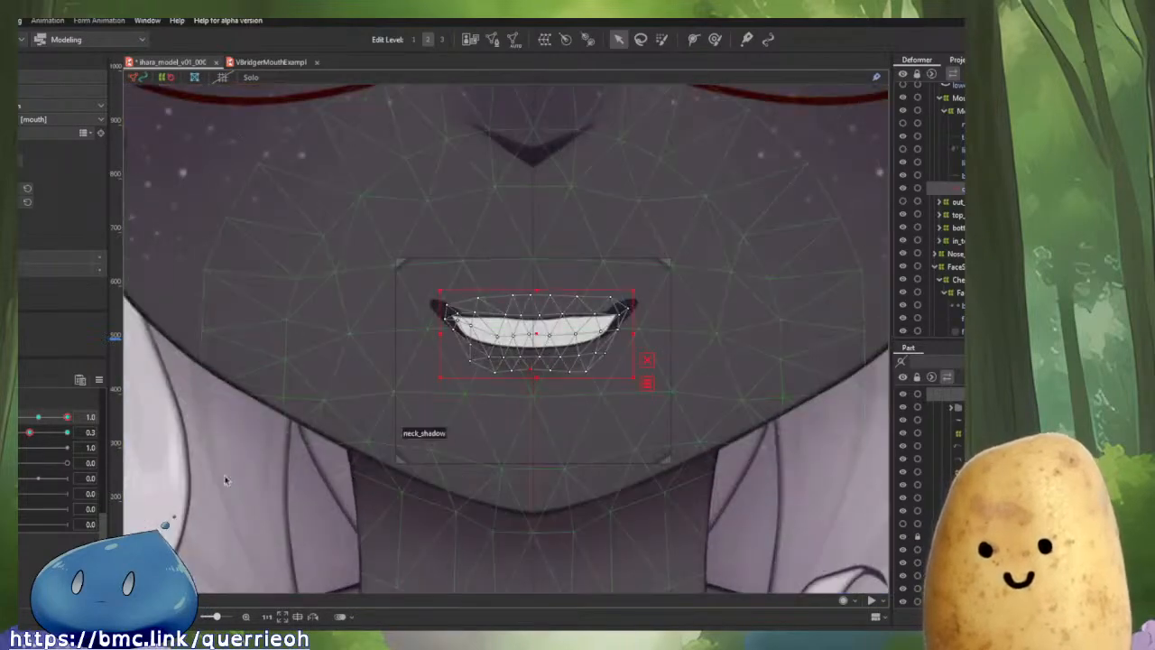
Test the slightly open smile with the raised-lip parameter at 1.0 and 0.2, and reset all parameters to default.
left_click_drag(39, 466, 72, 469)
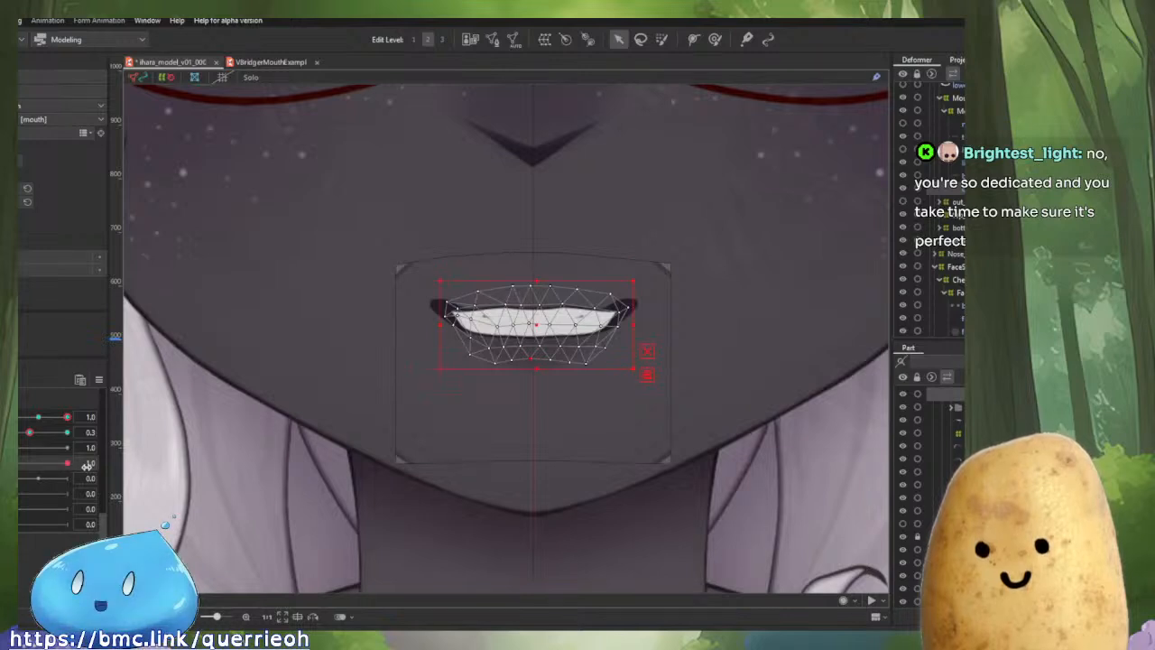
left_click_drag(68, 464, 18, 464)
scroll(577, 289, "up", 3)
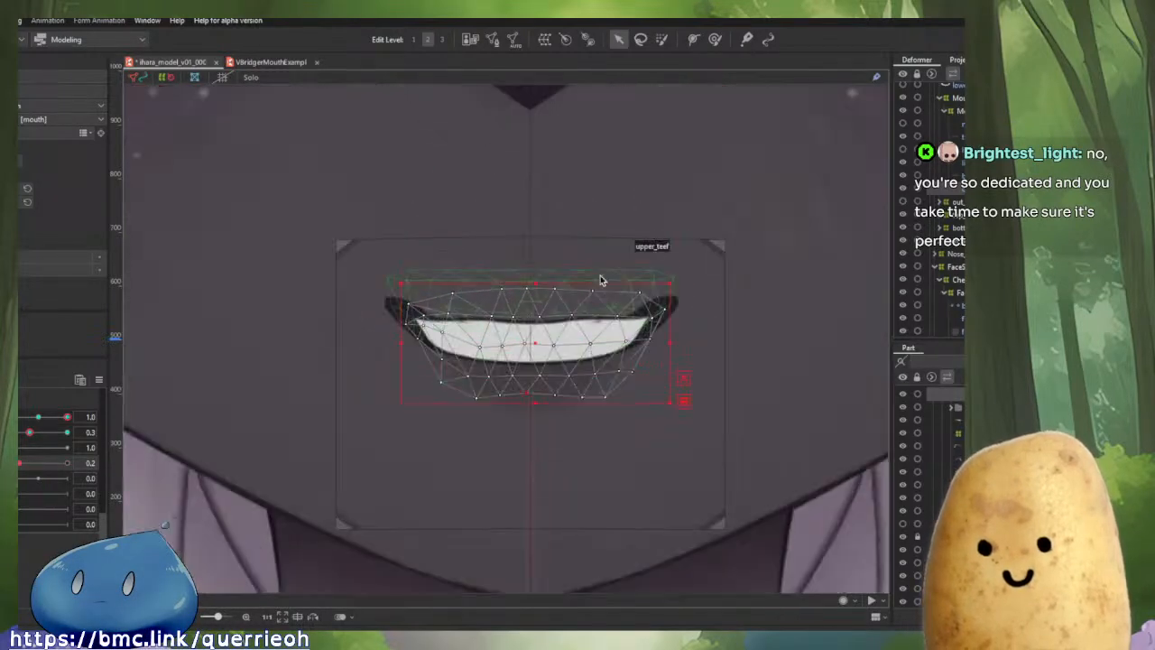
scroll(519, 294, "down", 2)
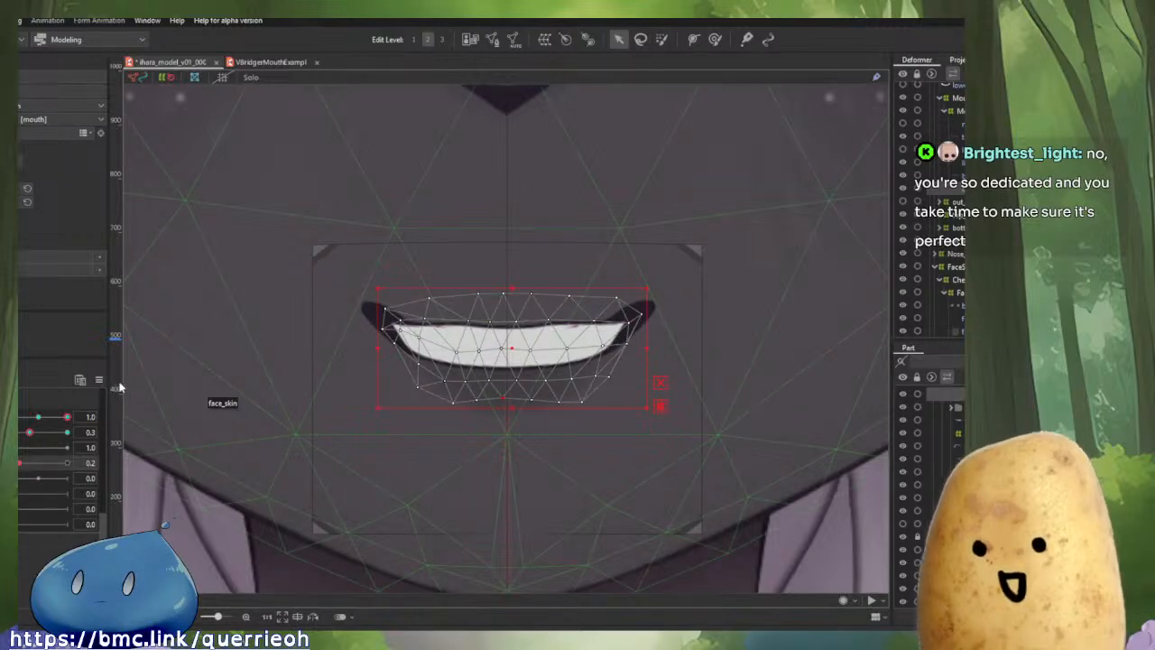
key("ctrl+0")
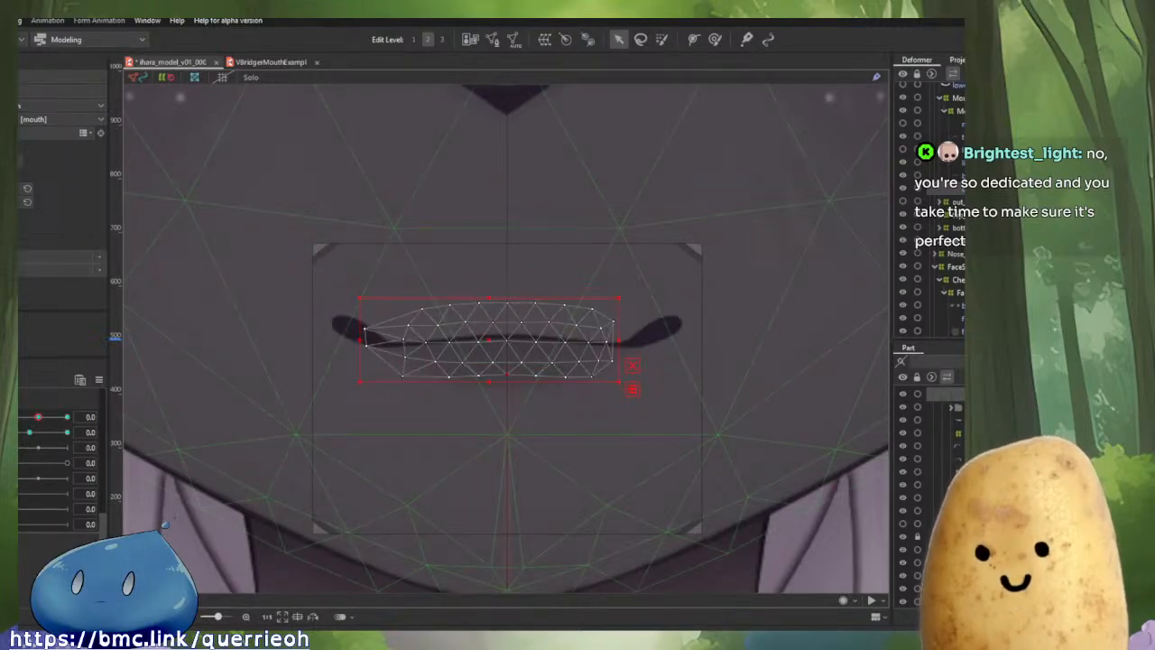
scroll(929, 208, "up", 1)
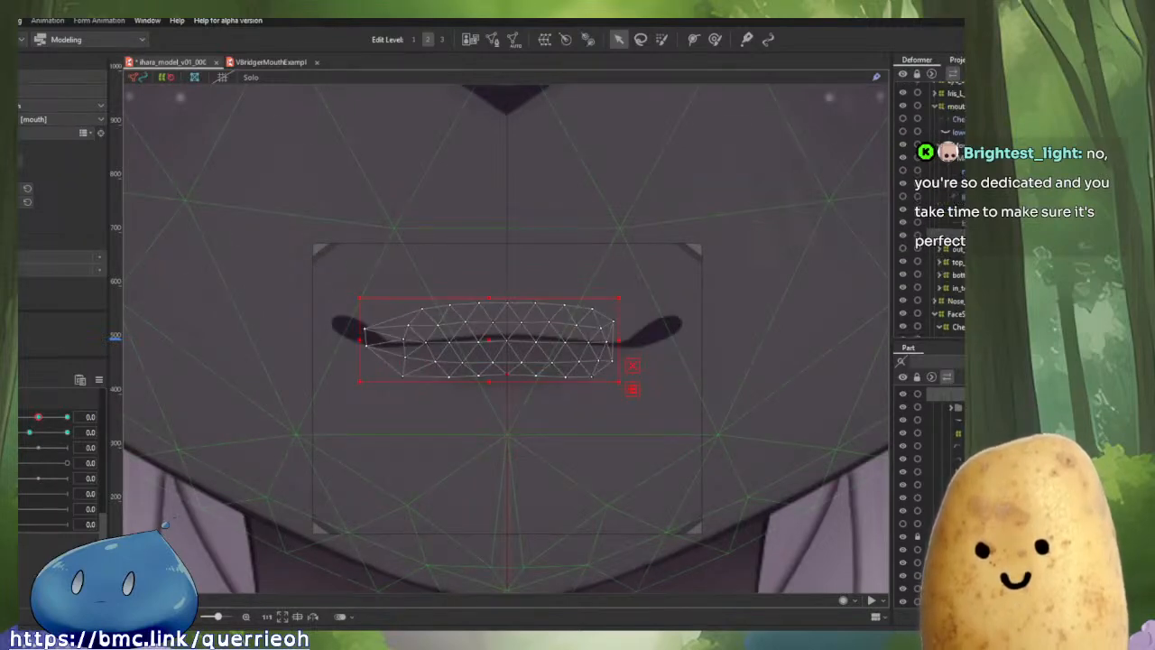
Switch to the VBridgerMouthExample model, set its sideways mouth parameter to 1.0, and select the warp deformer that parameter drives.
left_click(271, 61)
left_click_drag(38, 487, 140, 492)
left_click_drag(464, 411, 421, 440)
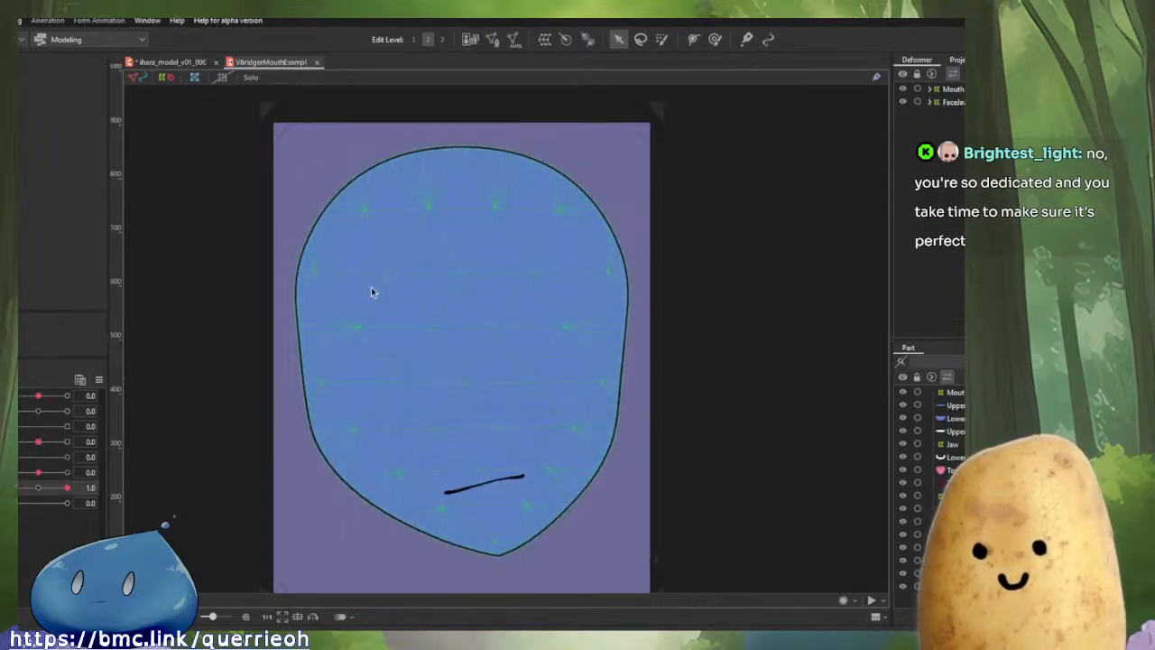
scroll(514, 482, "up", 3)
left_click(494, 485)
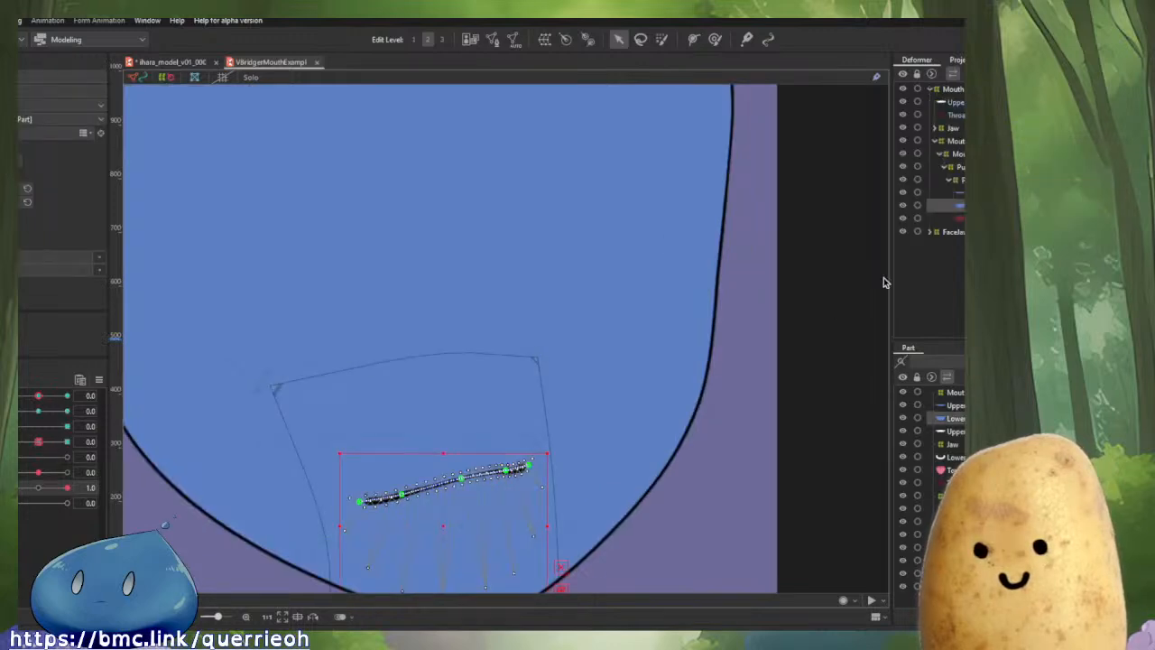
left_click(960, 155)
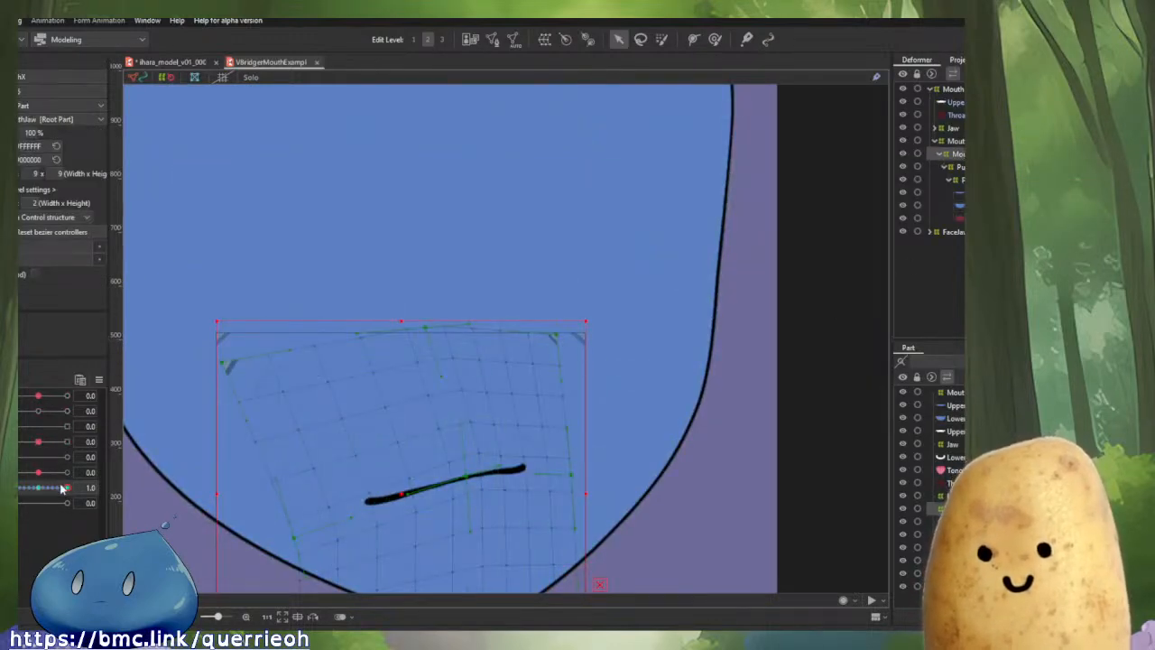
Examine the open example mouth in its -1.0 and 1.0 forms with the sideways mouth parameter at 1.0 and -1.0.
mouse_move(61, 488)
left_mouse_down()
mouse_move(19, 488)
mouse_move(78, 499)
mouse_move(16, 497)
mouse_move(78, 499)
left_mouse_up()
left_click_drag(39, 397, 64, 422)
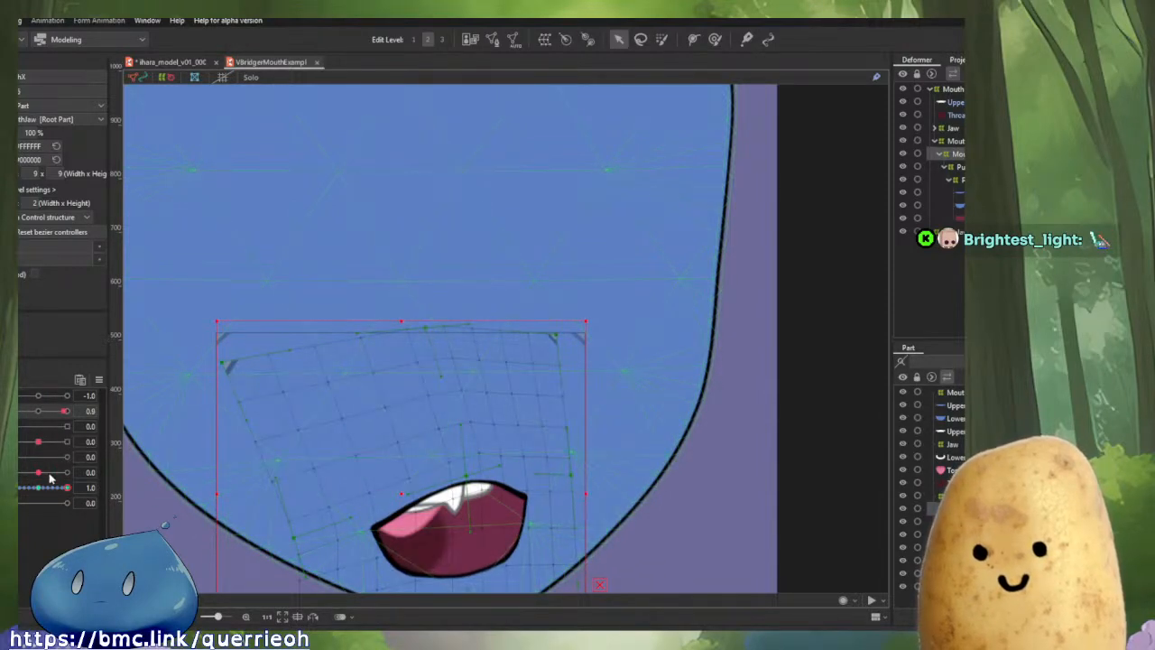
mouse_move(66, 487)
left_mouse_down()
mouse_move(18, 487)
mouse_move(83, 485)
left_mouse_up()
left_click_drag(63, 410, 72, 404)
left_click_drag(67, 487, 18, 487)
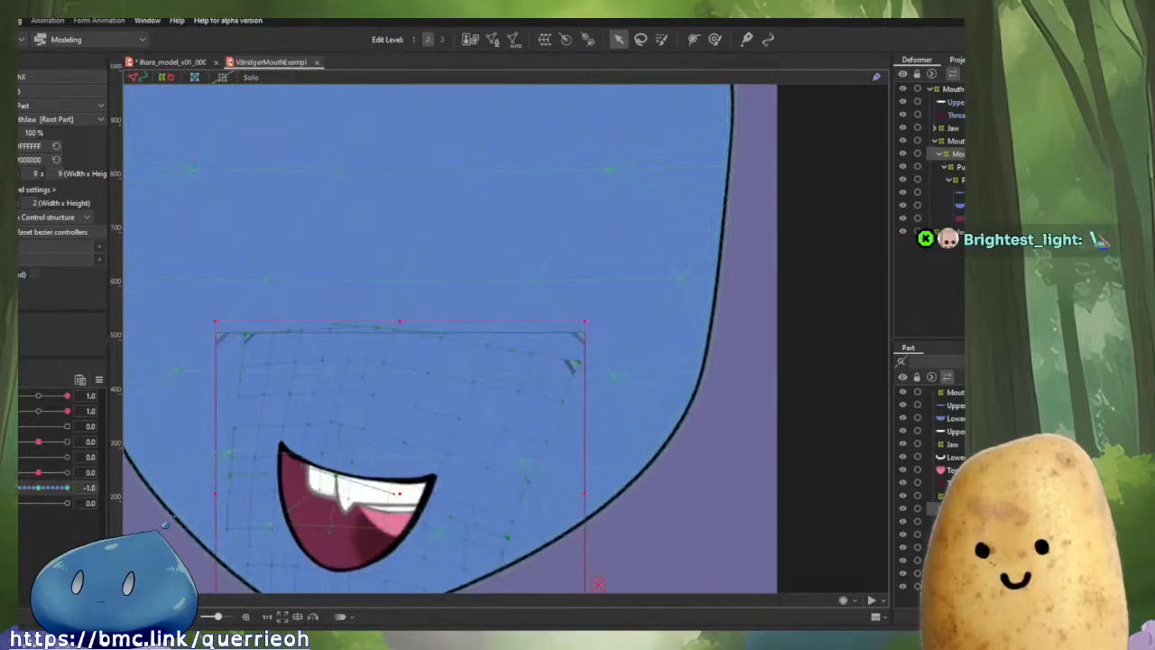
left_click_drag(446, 322, 492, 333)
Close the VBridgerMouthExample model and open the recent file VBridgerSample.cmo3.
key("ctrl+w")
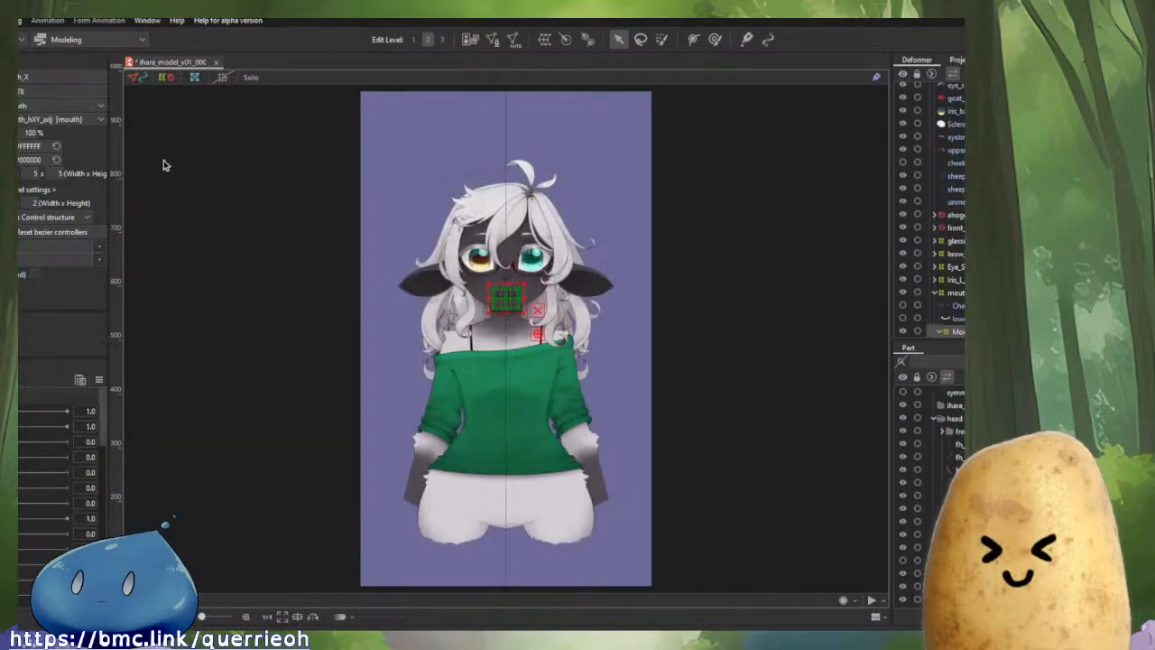
left_click(20, 20)
mouse_move(47, 74)
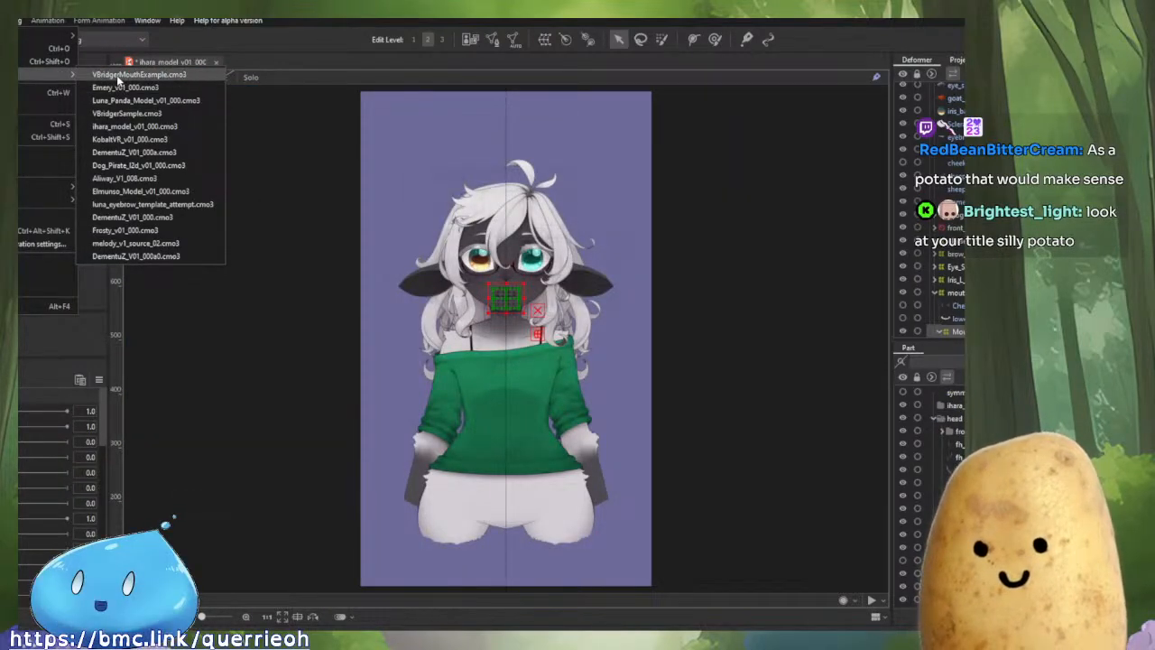
left_click(126, 116)
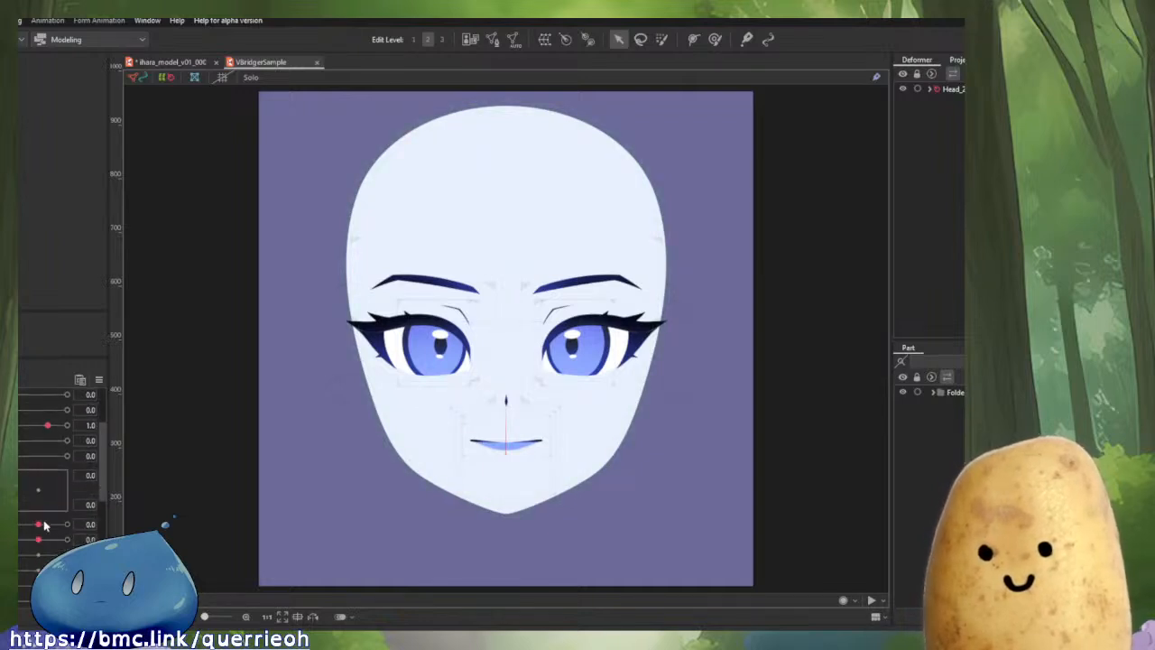
Look through the sample model's parameters for the sideways mouth control, test it at -1.0, and return it to 0.0.
scroll(504, 441, "up", 3)
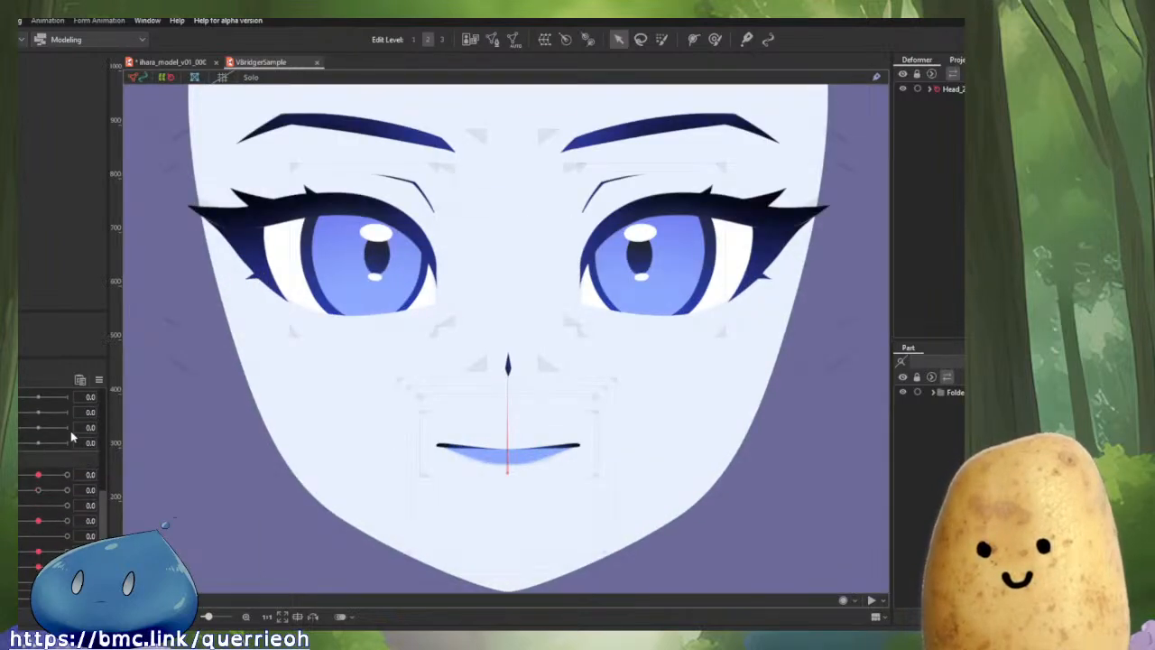
scroll(70, 437, "up", 3)
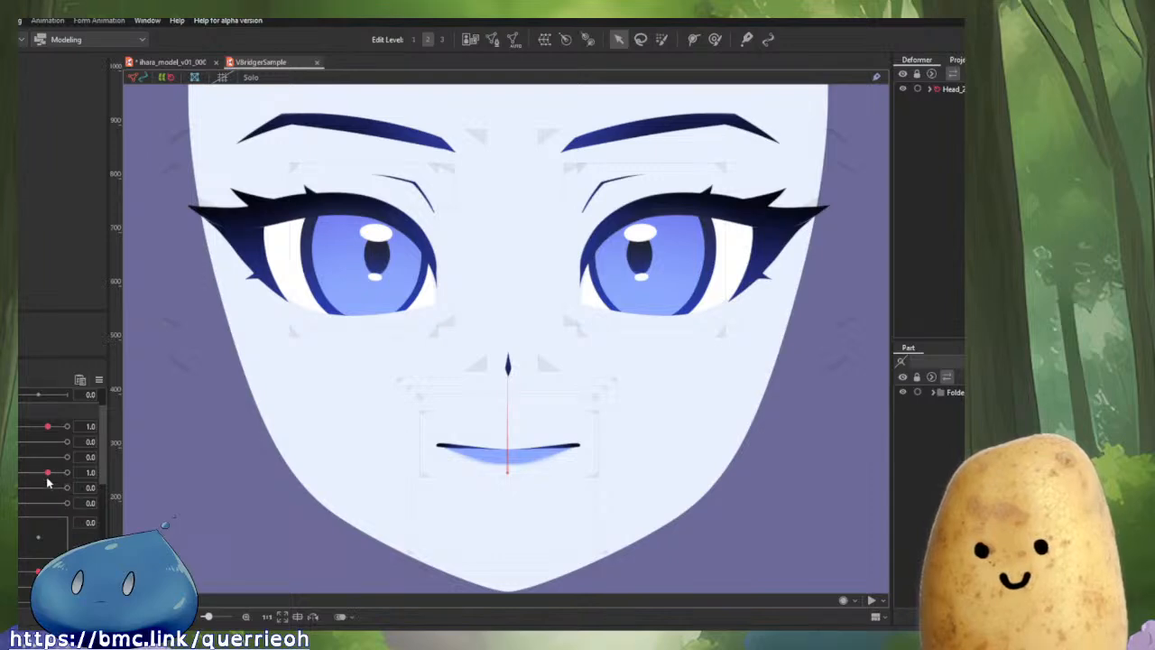
scroll(48, 483, "down", 3)
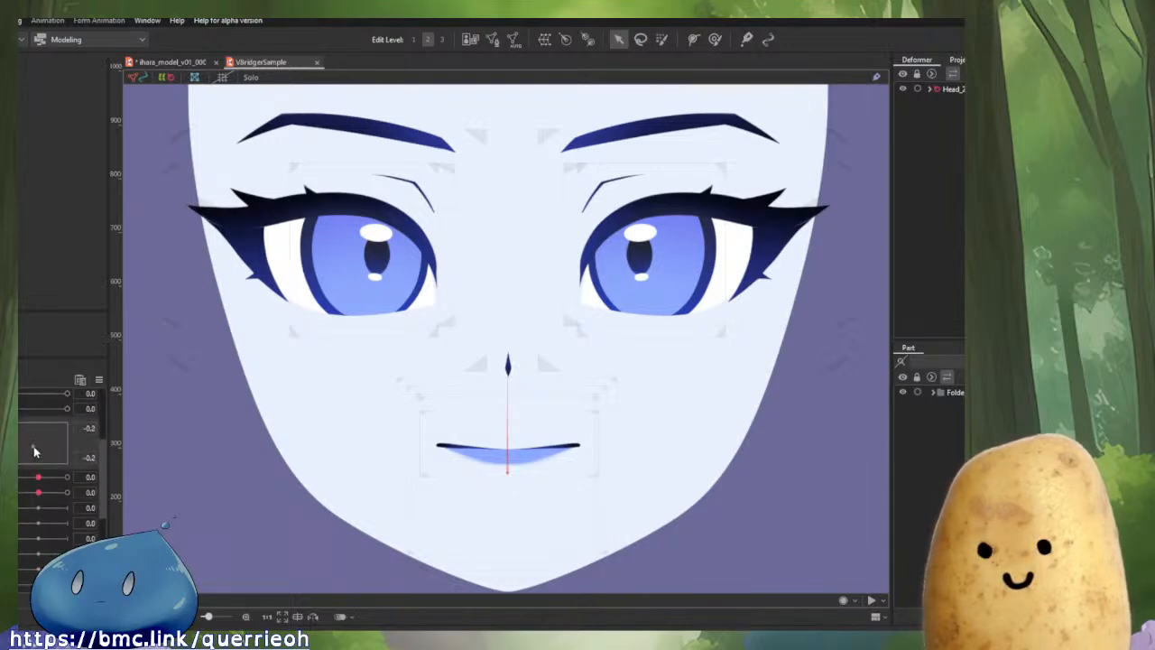
mouse_move(66, 465)
left_mouse_down()
mouse_move(30, 448)
mouse_move(54, 437)
mouse_move(65, 449)
left_mouse_up()
scroll(63, 453, "down", 2)
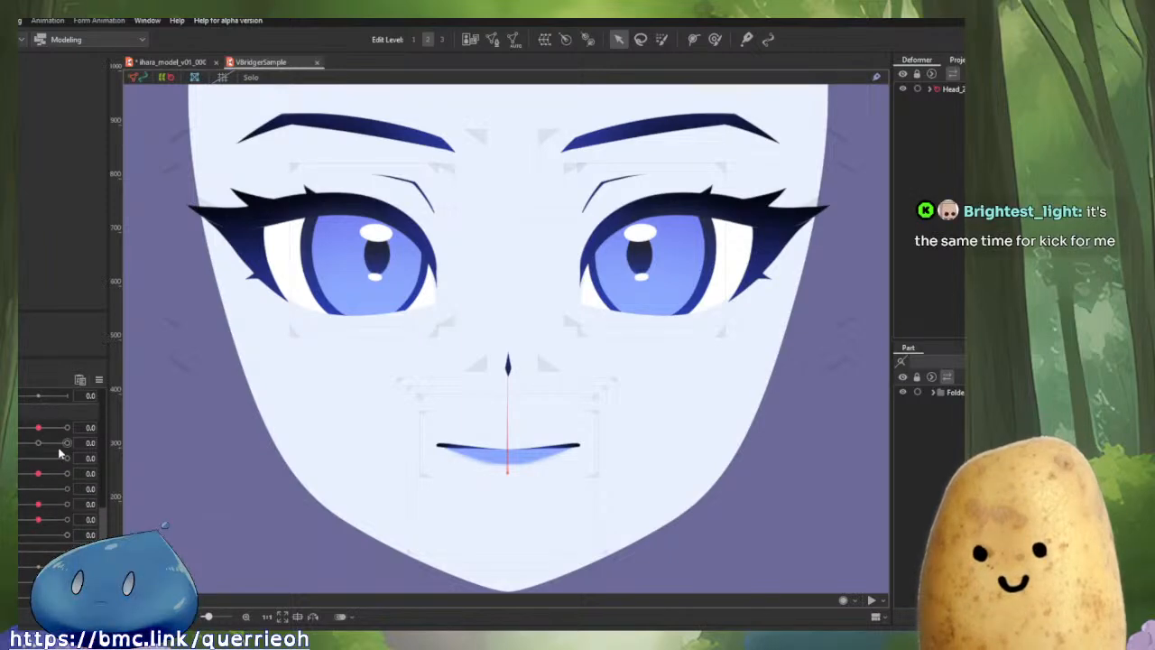
scroll(59, 453, "down", 2)
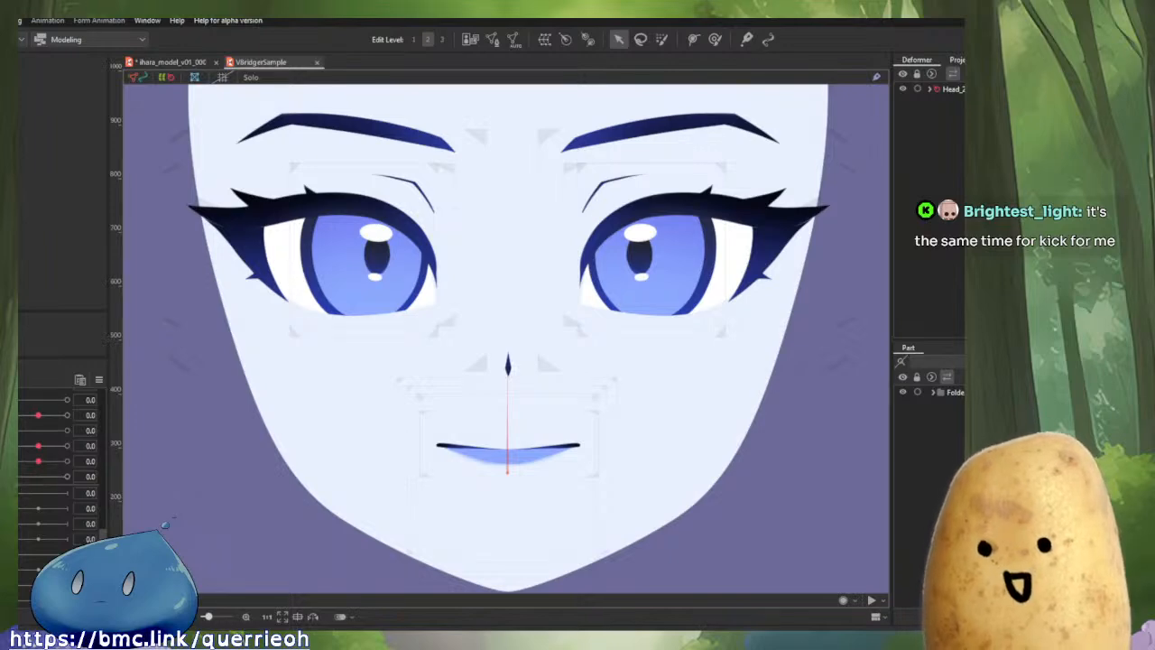
scroll(30, 480, "up", 1)
left_click_drag(38, 509, 11, 509)
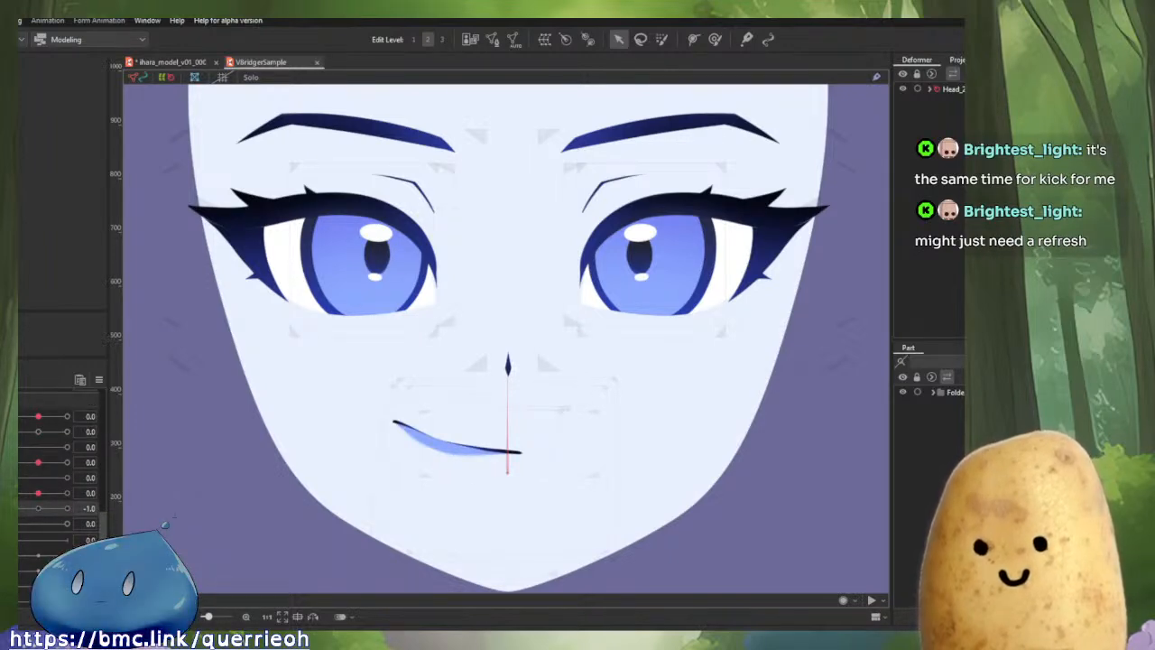
left_click(38, 508)
Select the bottom lip of the sample mouth and its parent pucker/widen warp deformer.
scroll(443, 493, "up", 3)
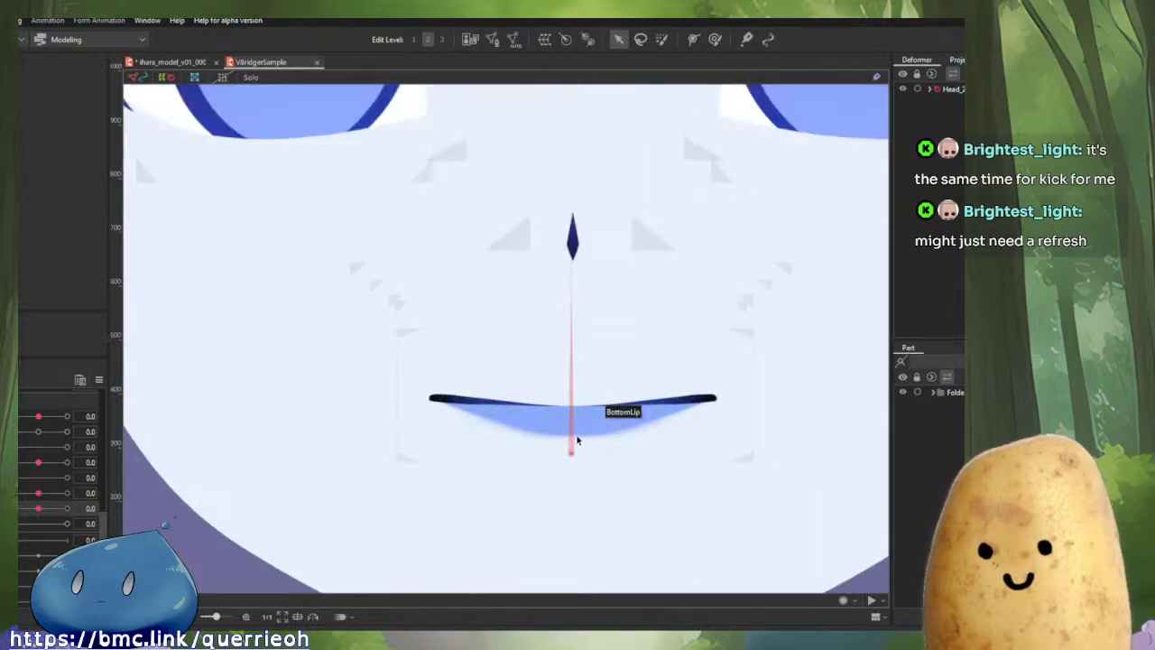
left_click(578, 440)
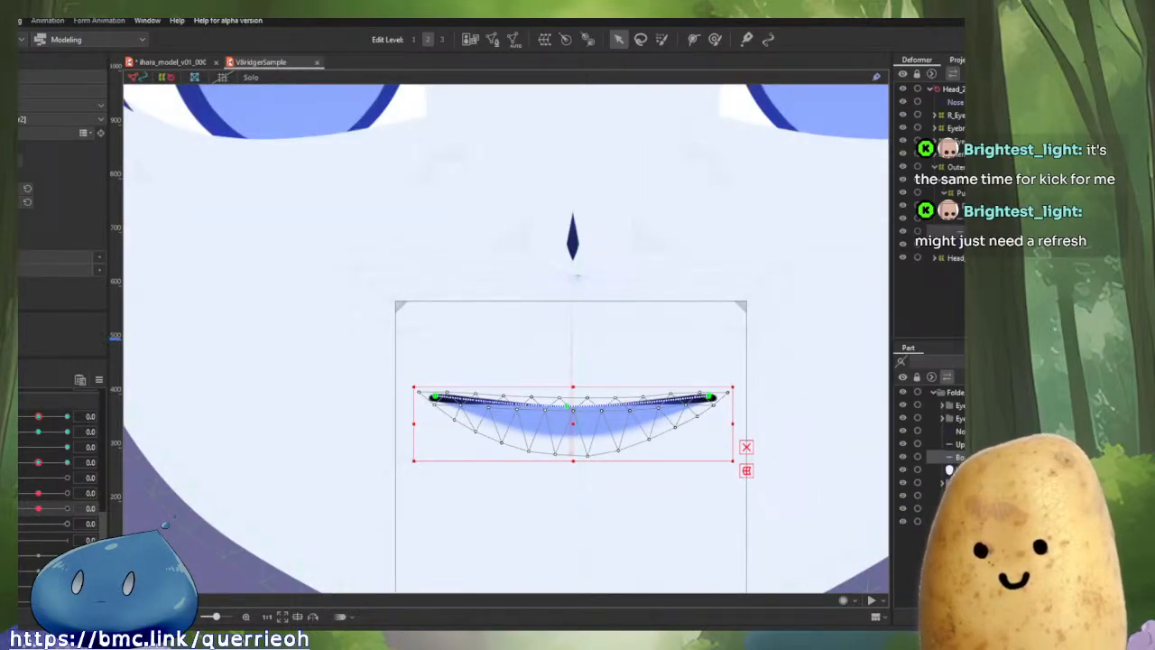
left_click(955, 192)
scroll(490, 438, "down", 3)
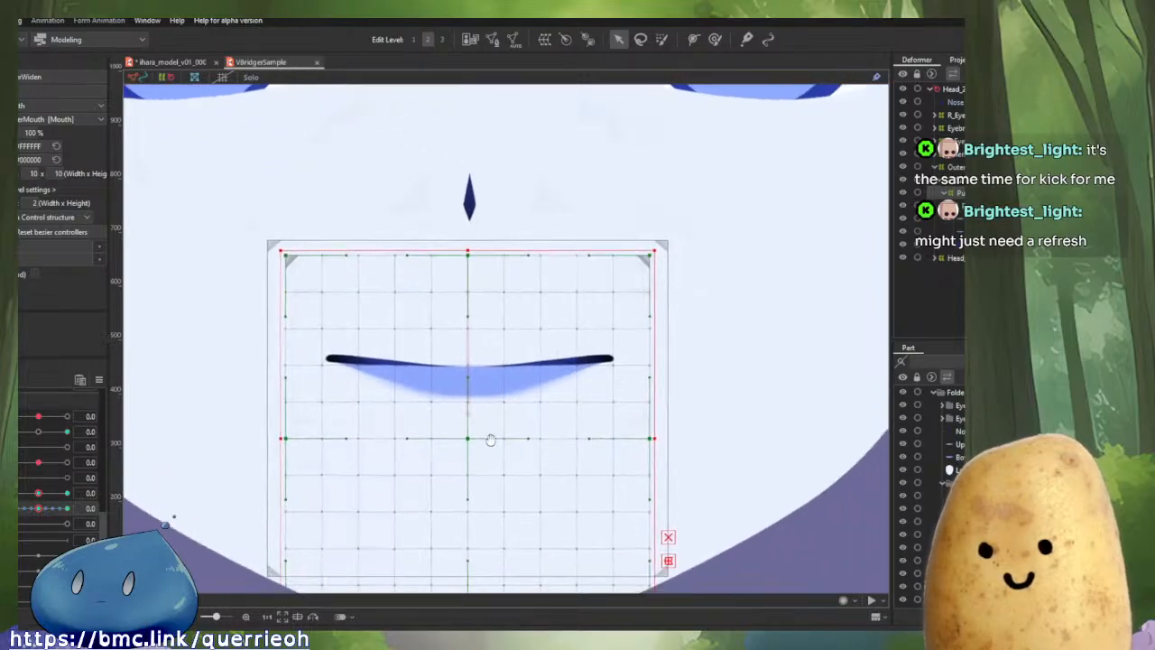
scroll(509, 399, "up", 2)
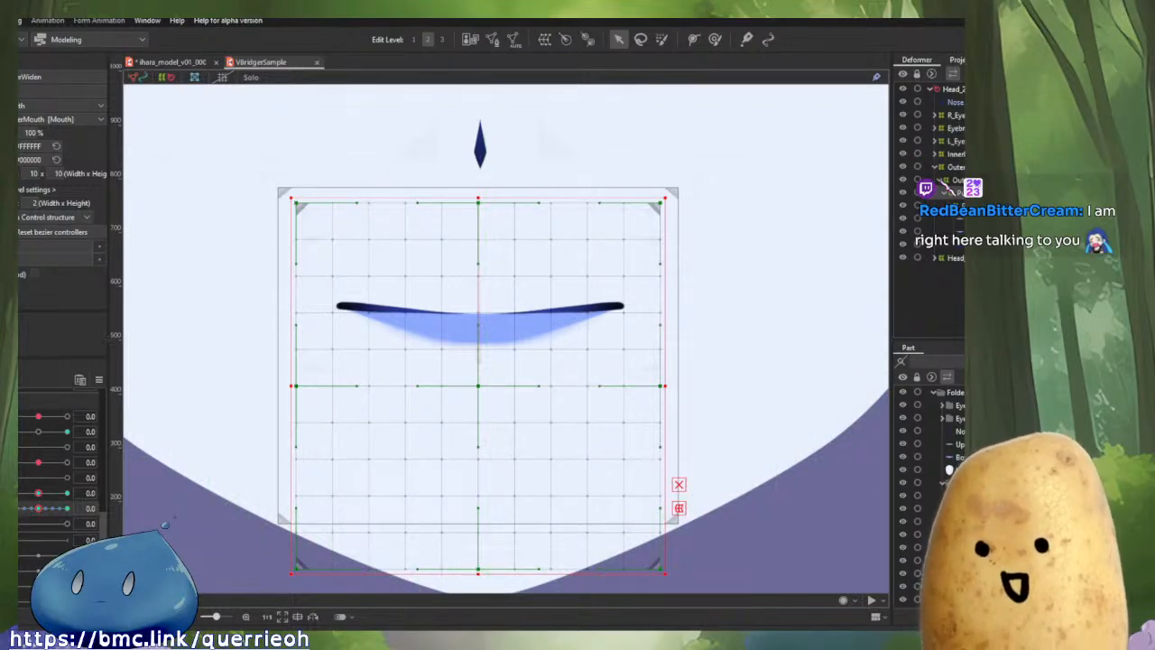
Examine the sample mouth's warp with opening 1.0, form 1.0 and the sideways parameter at -1.0, and widen the parameter list.
mouse_move(36, 499)
left_mouse_down()
mouse_move(66, 492)
mouse_move(39, 495)
left_mouse_up()
left_click_drag(18, 439, 78, 431)
left_click_drag(39, 494, 18, 542)
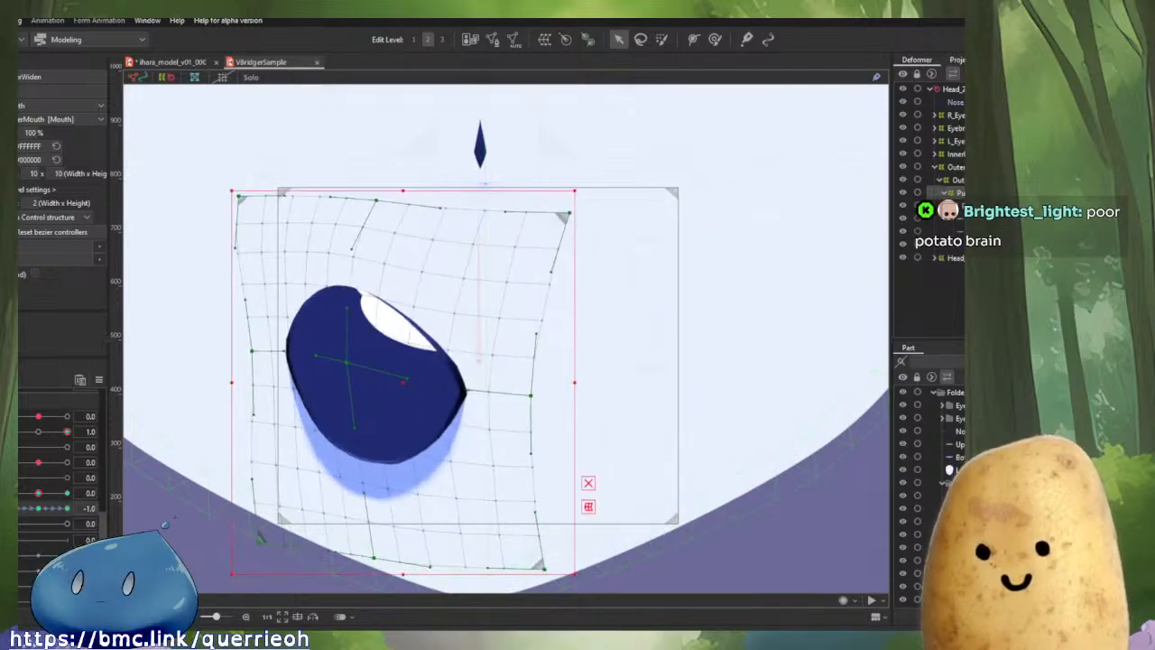
left_click_drag(38, 417, 93, 462)
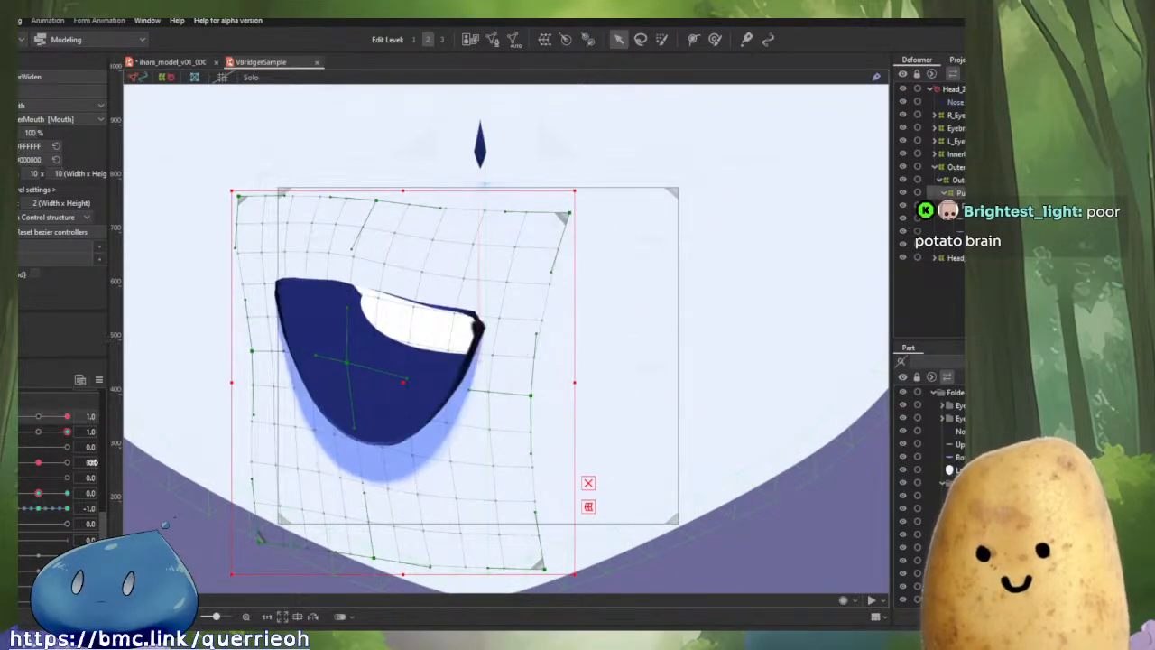
mouse_move(18, 508)
left_mouse_down()
mouse_move(74, 508)
mouse_move(18, 508)
left_mouse_up()
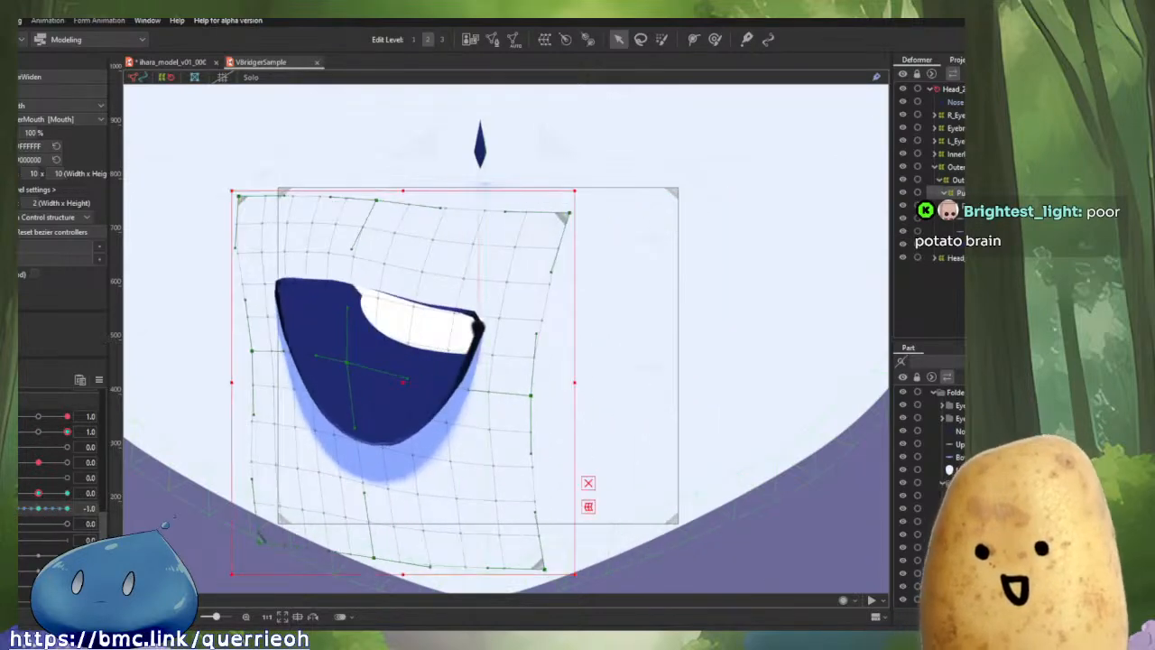
left_click_drag(105, 473, 40, 510)
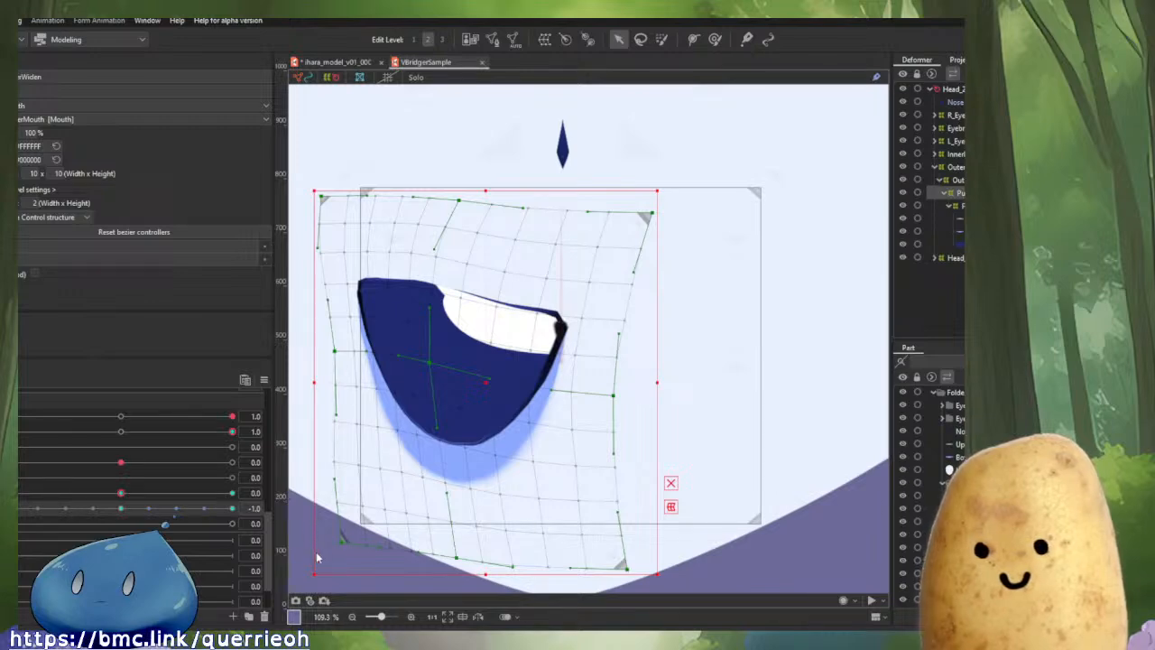
Check the sample model's extended interpolation settings and examine the open mouth's warp with the sideways parameter at 1.0.
left_click(264, 379)
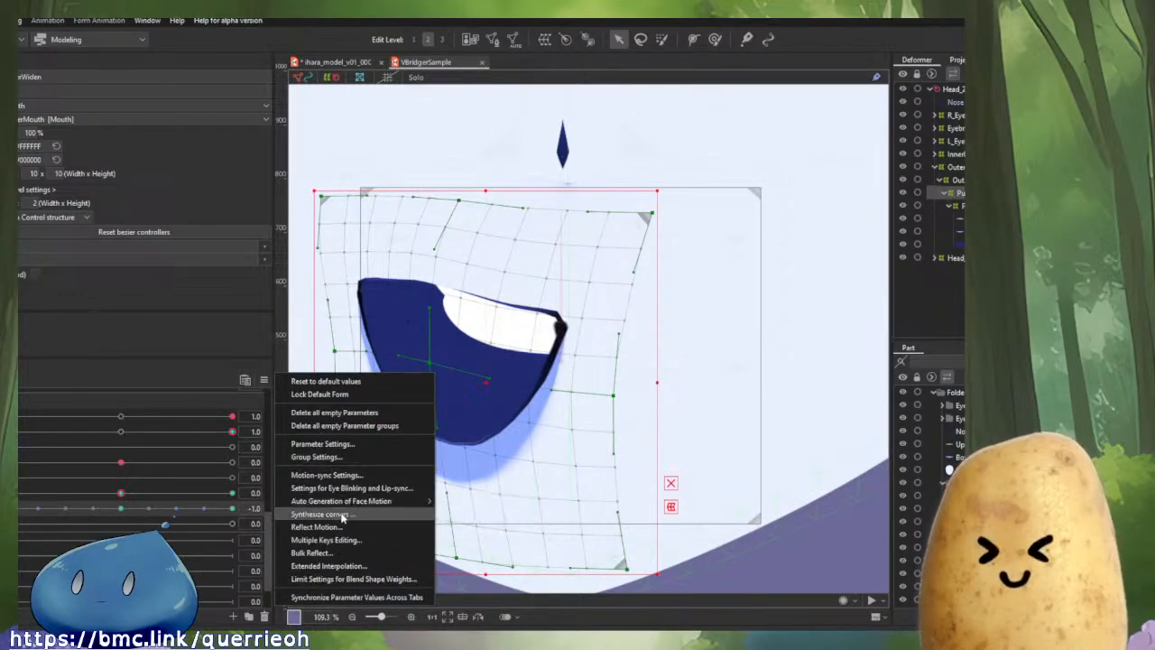
left_click(347, 567)
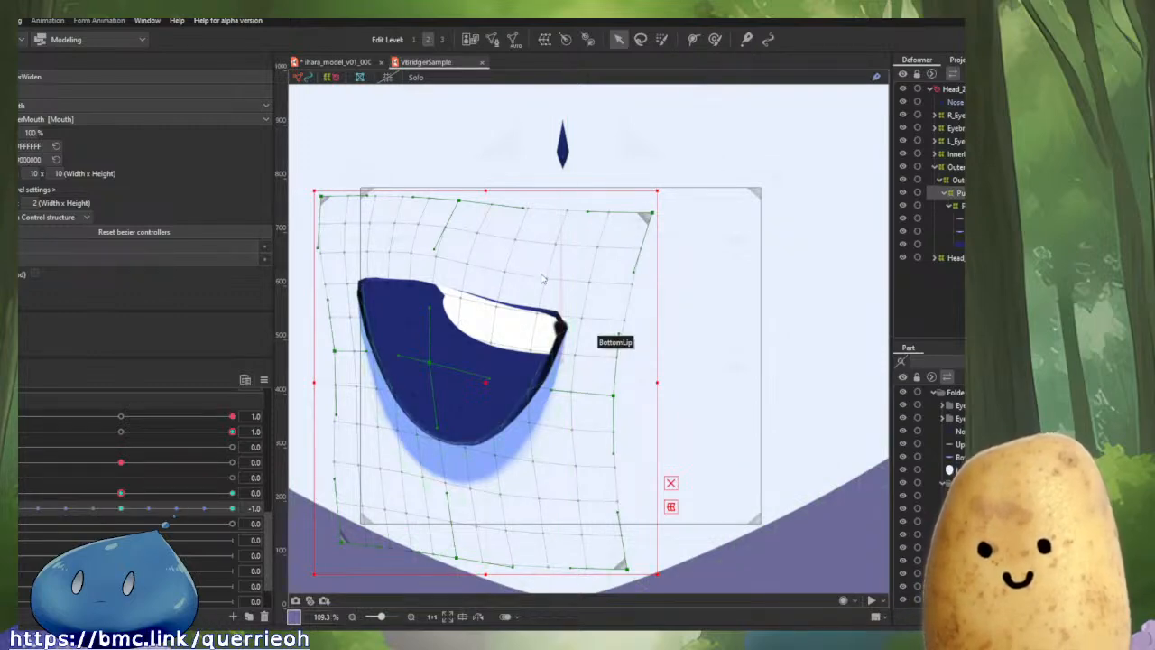
left_click_drag(204, 508, 319, 506)
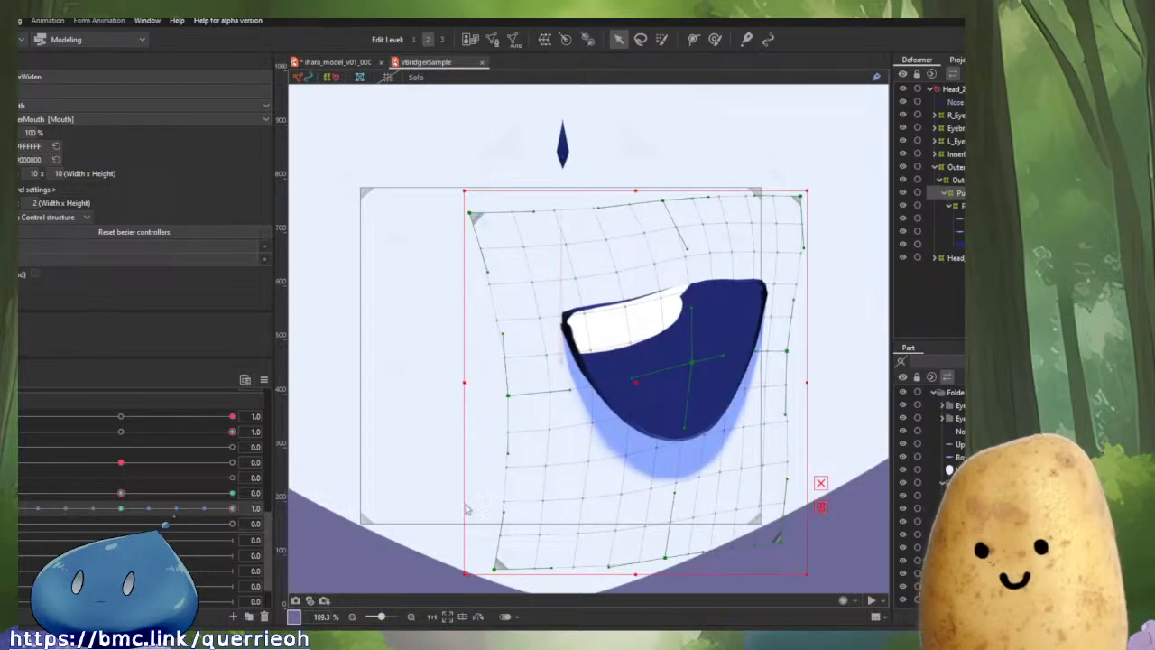
left_click_drag(242, 522, 442, 495)
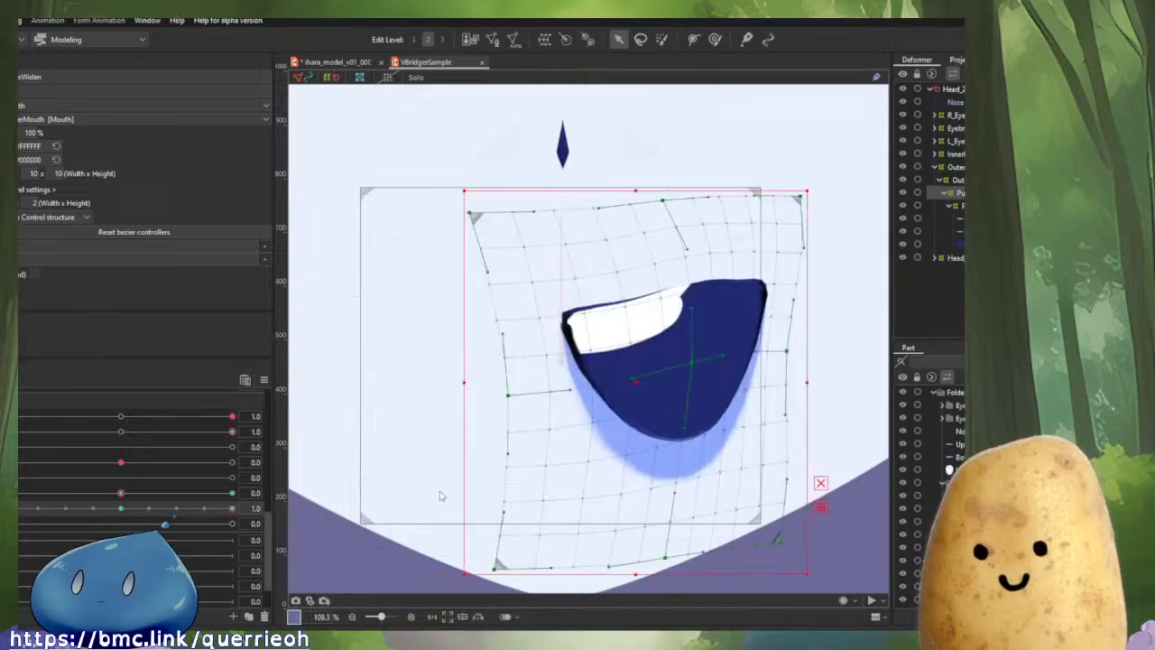
Reset the sample model's parameters to default, examine the closed mouth with the sideways parameter at 1.0, and return it to 0.0.
left_click(329, 63)
scroll(586, 296, "up", 5)
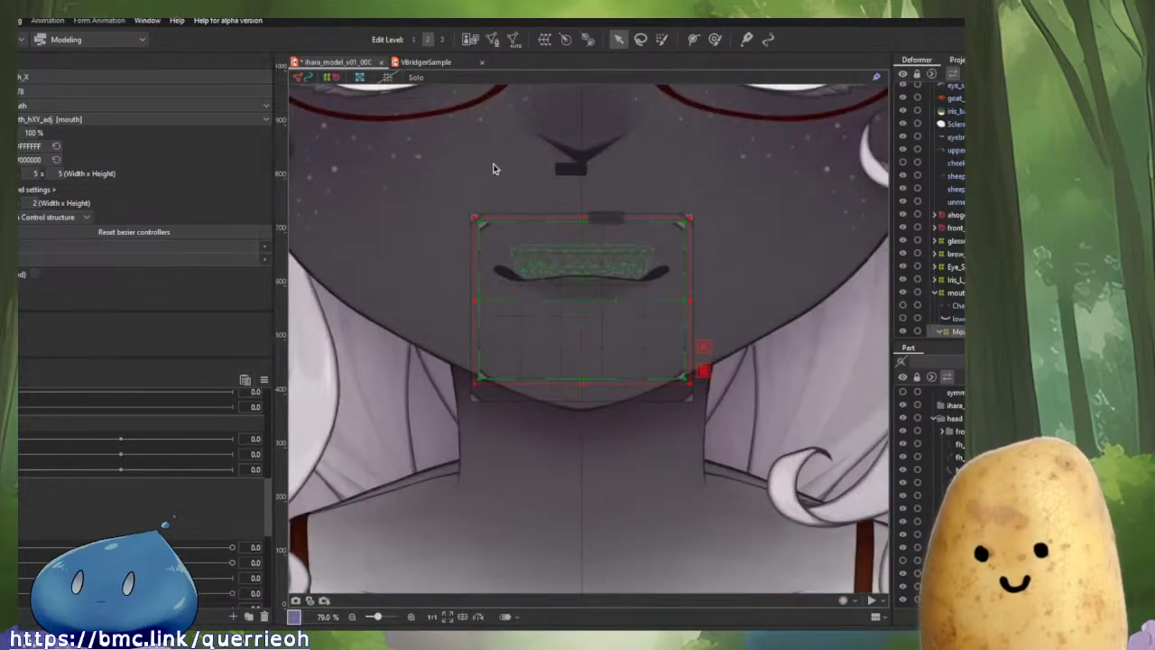
left_click(419, 62)
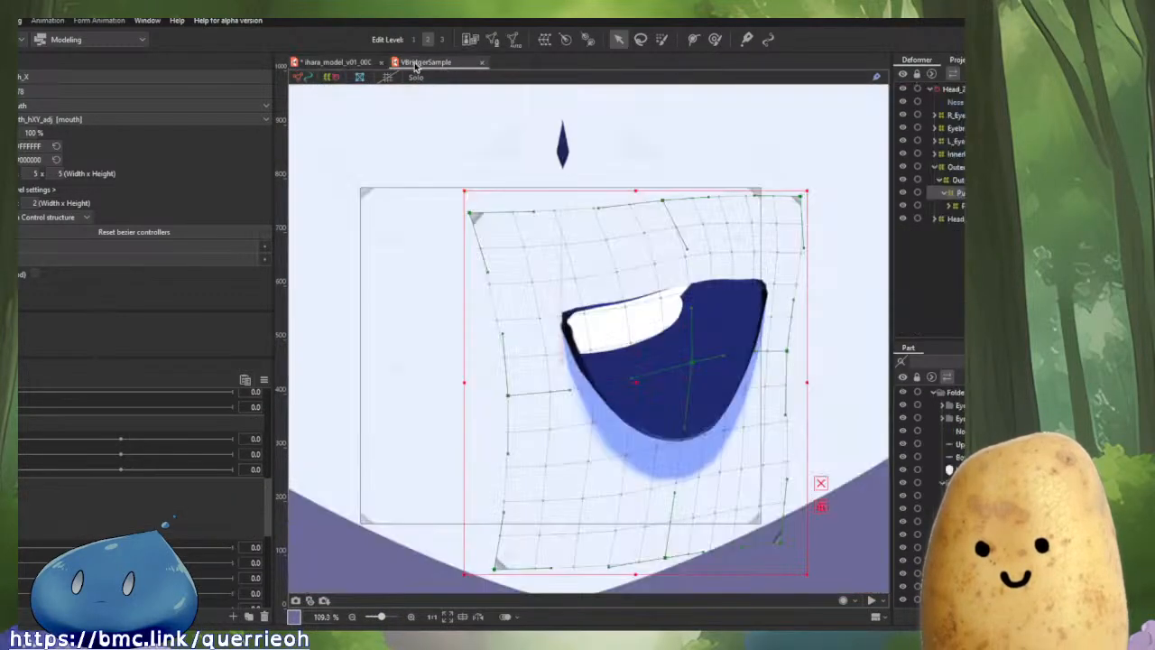
left_click(264, 379)
left_click(303, 380)
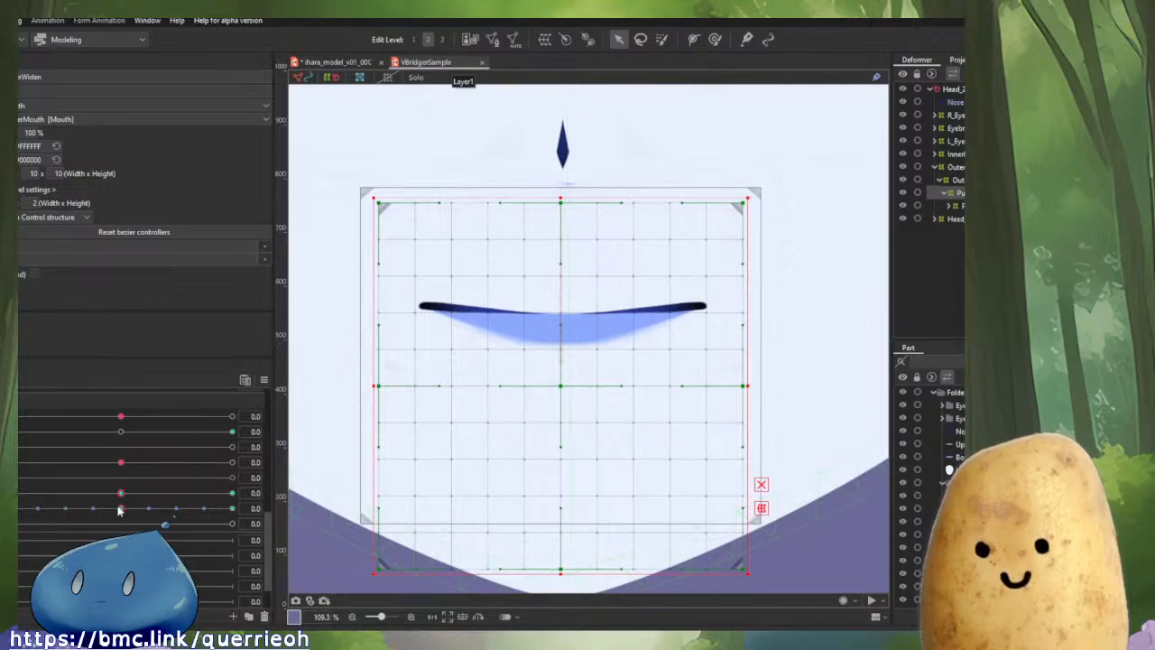
left_click_drag(118, 511, 268, 539)
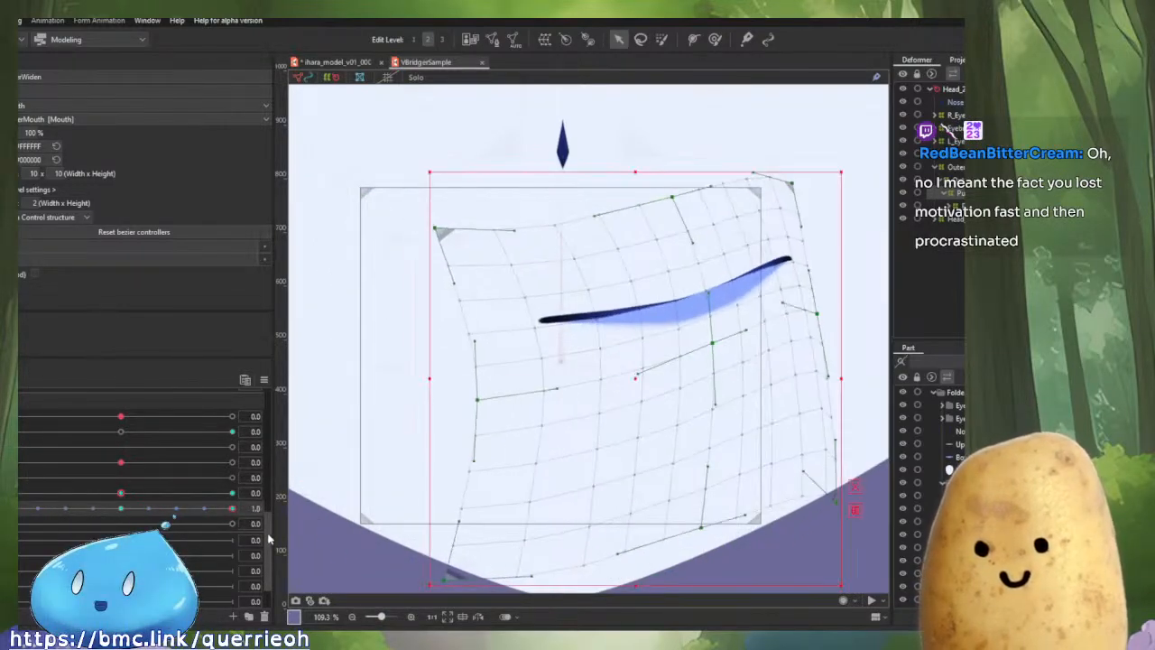
left_click(120, 508)
Switch to the ihara model and set its sideways mouth parameter to 1.0 for the mouth's 5 x 5 warp deformer.
left_click(338, 63)
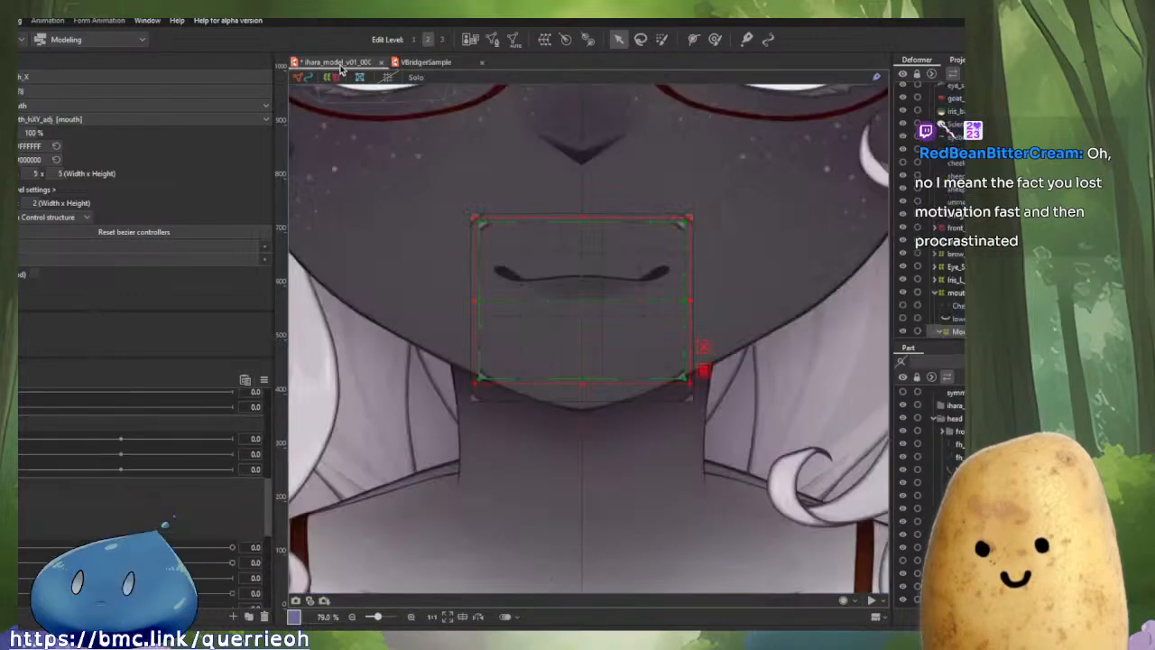
scroll(649, 328, "up", 4)
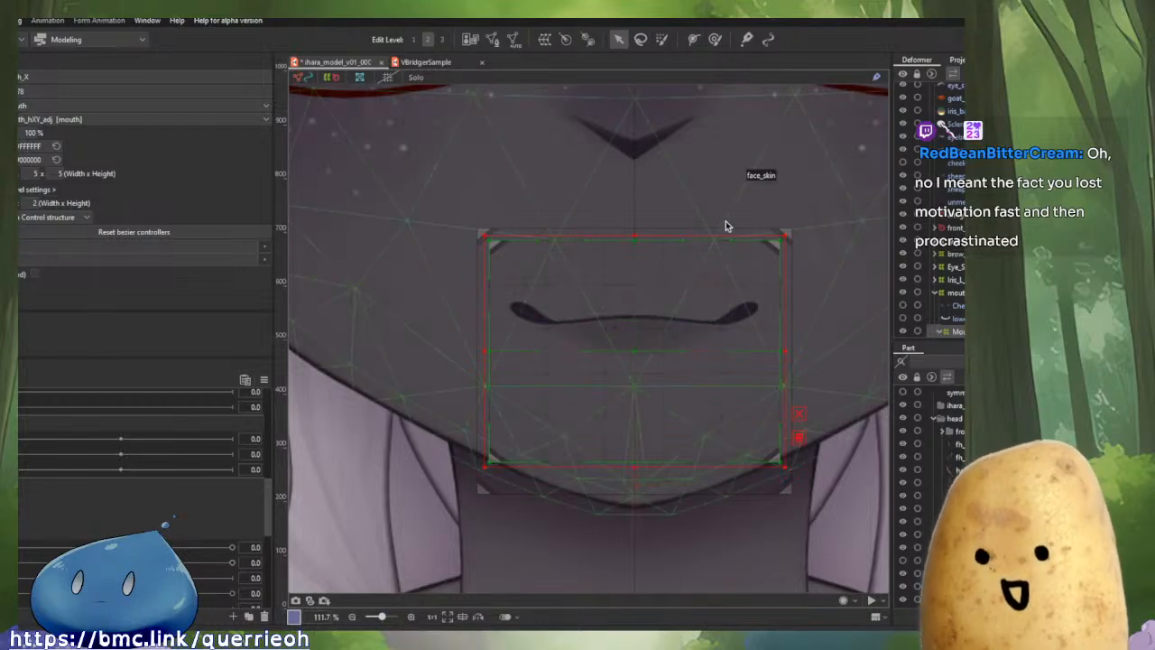
left_click_drag(726, 189, 664, 208)
scroll(88, 527, "down", 3)
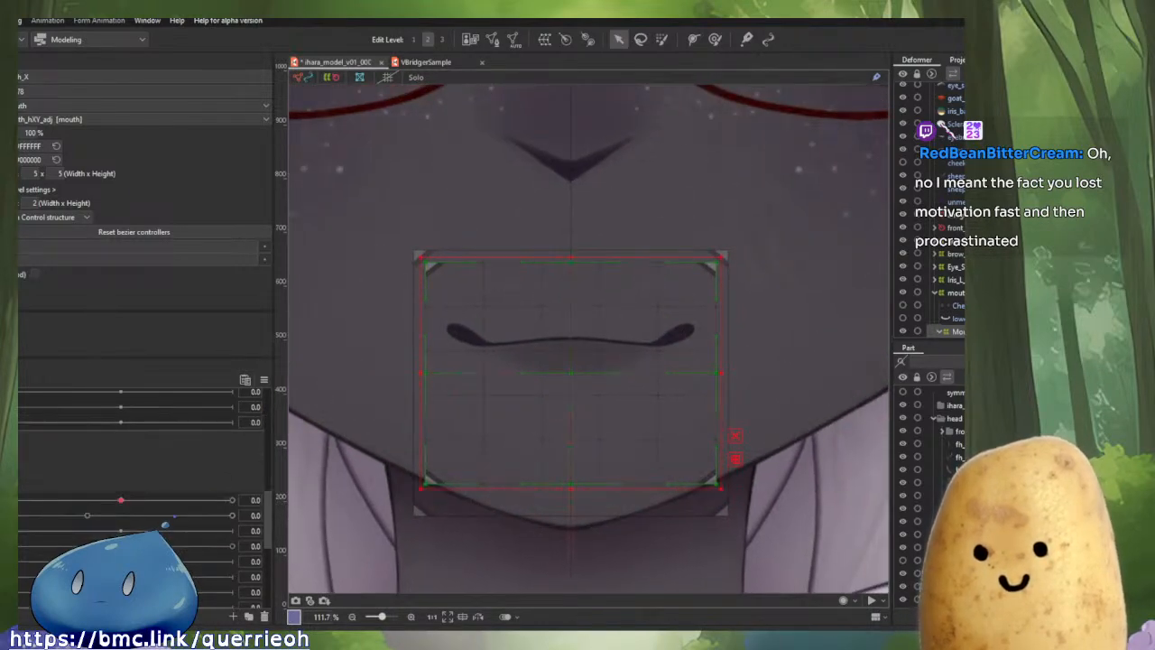
scroll(89, 528, "up", 1)
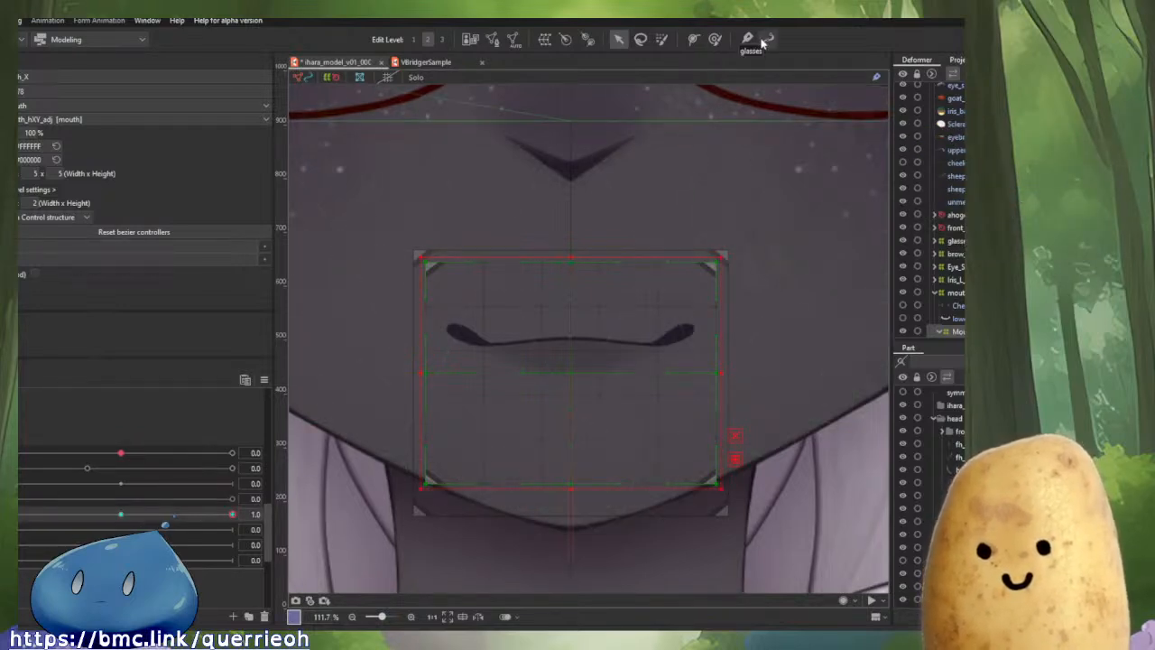
Start a temporary path deformation on the mouth warp and place its first point on the warp's left edge just below mouth level.
left_click(736, 461)
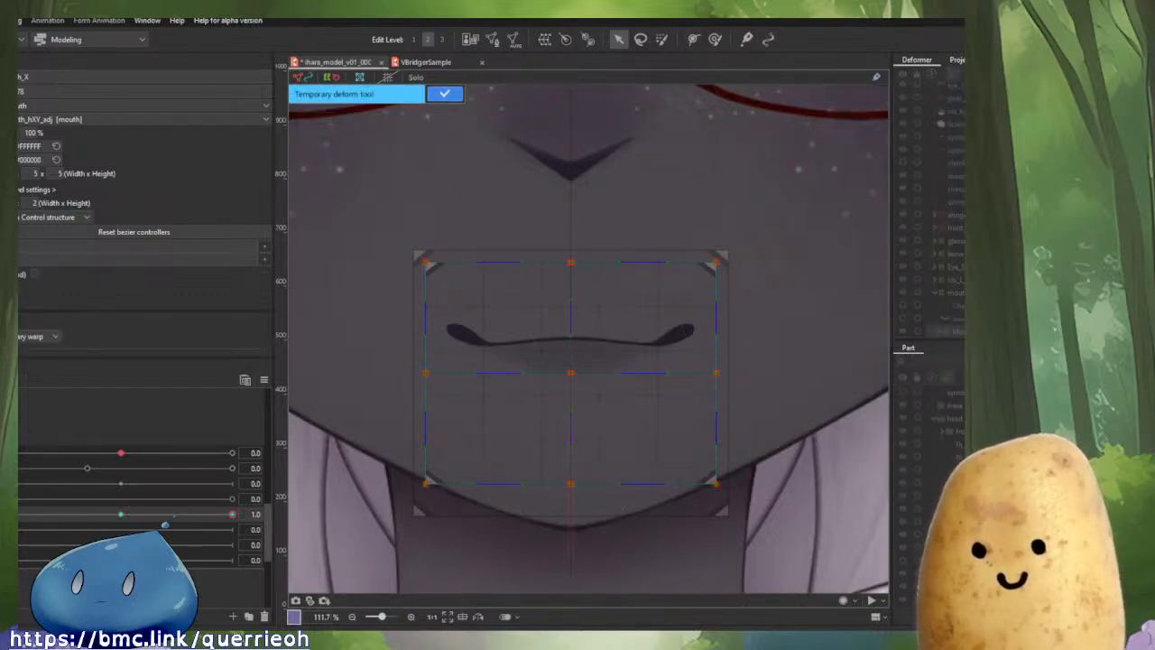
left_click(36, 208)
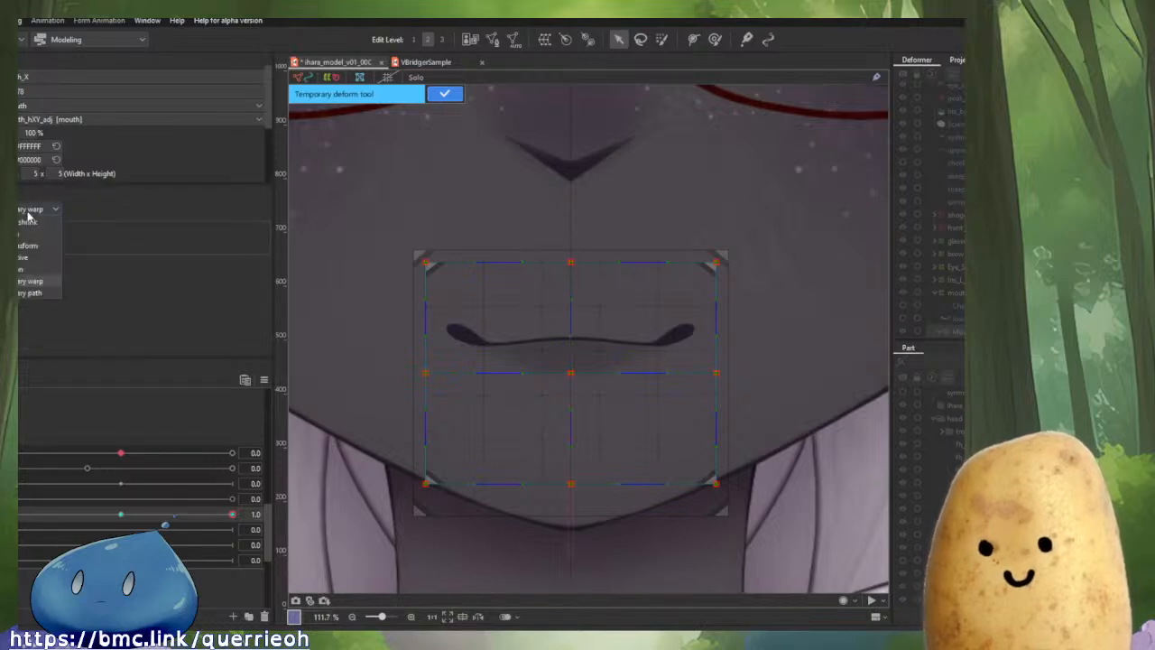
left_click(30, 293)
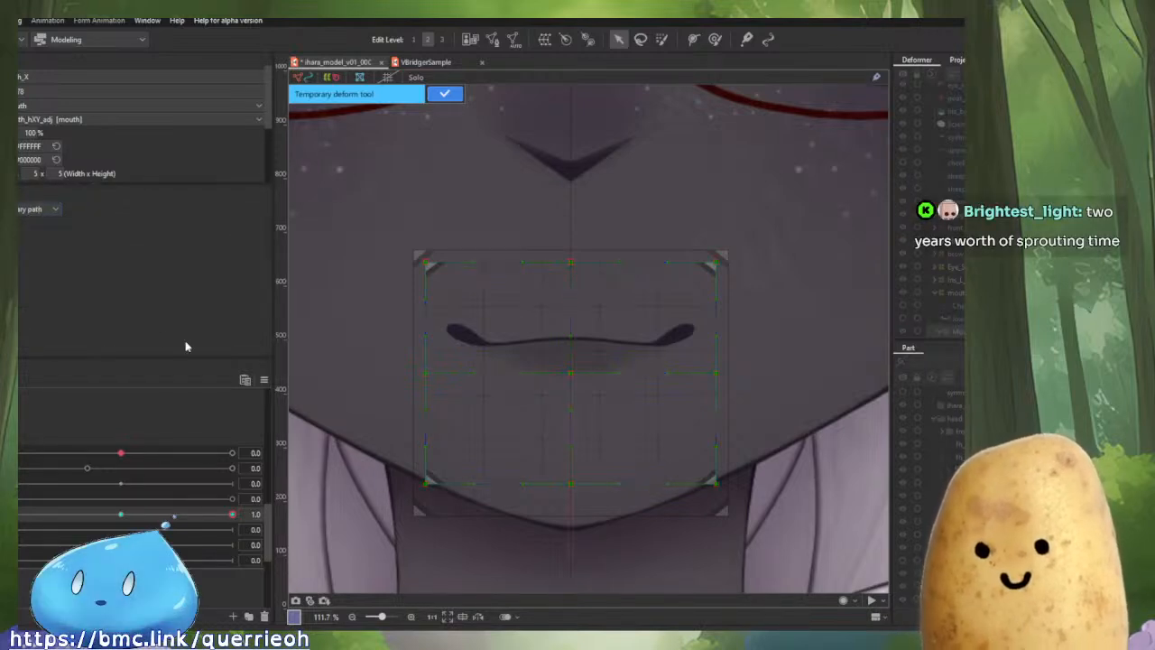
left_click(427, 348)
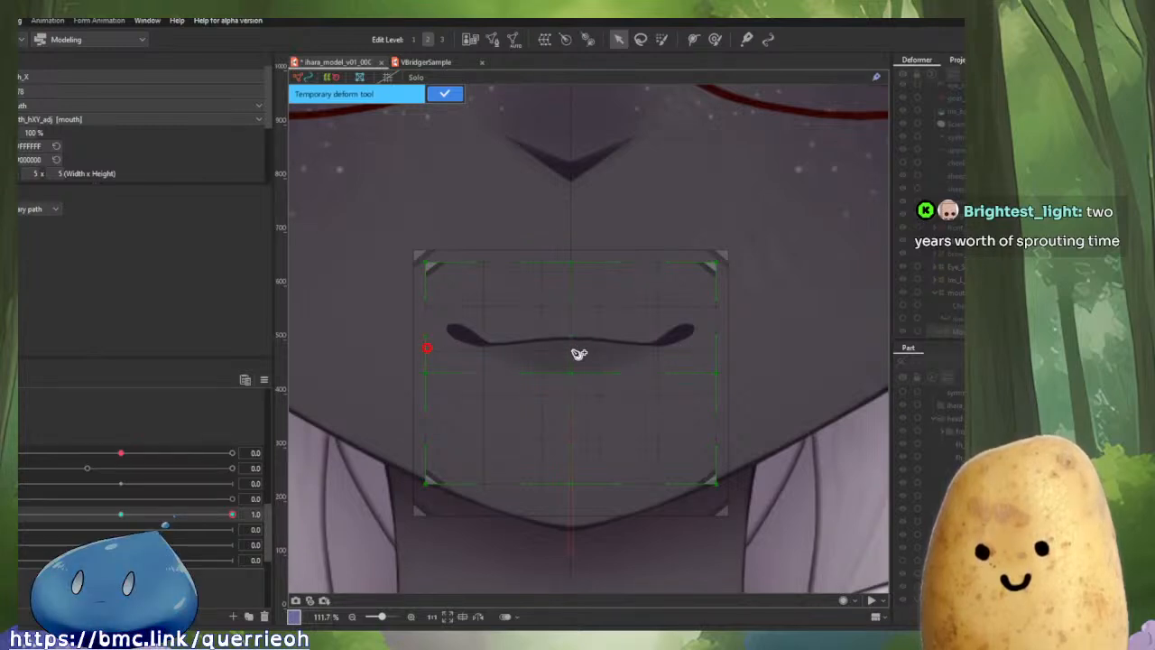
left_click(509, 351)
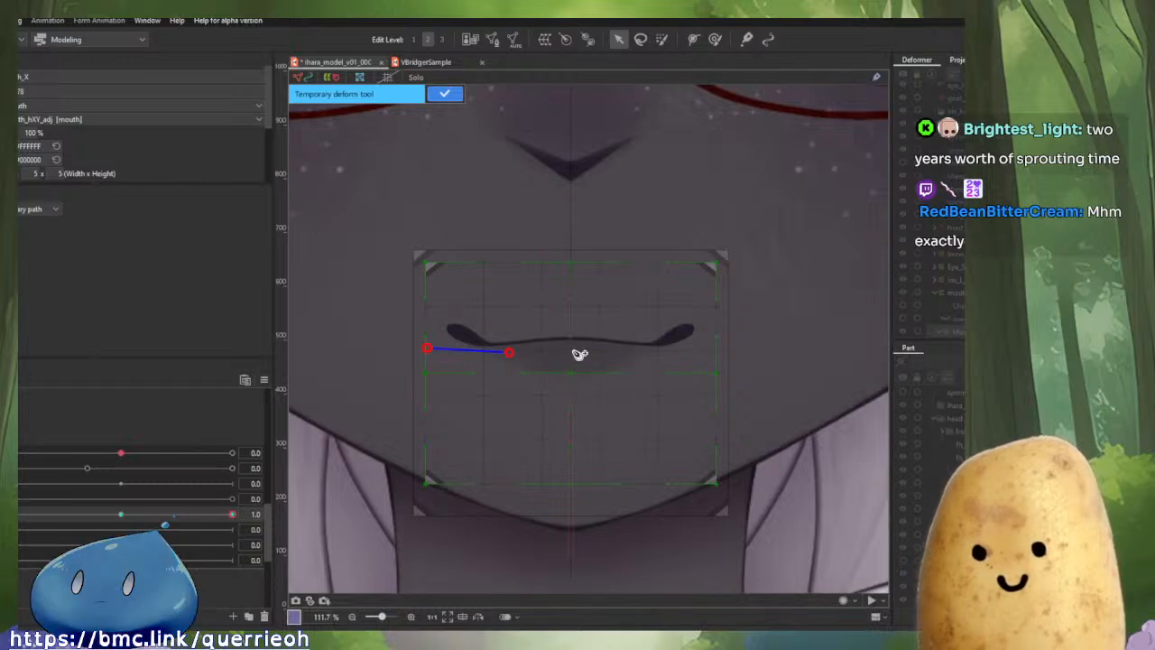
left_click(573, 351)
left_click_drag(509, 352, 570, 352)
left_click(629, 352)
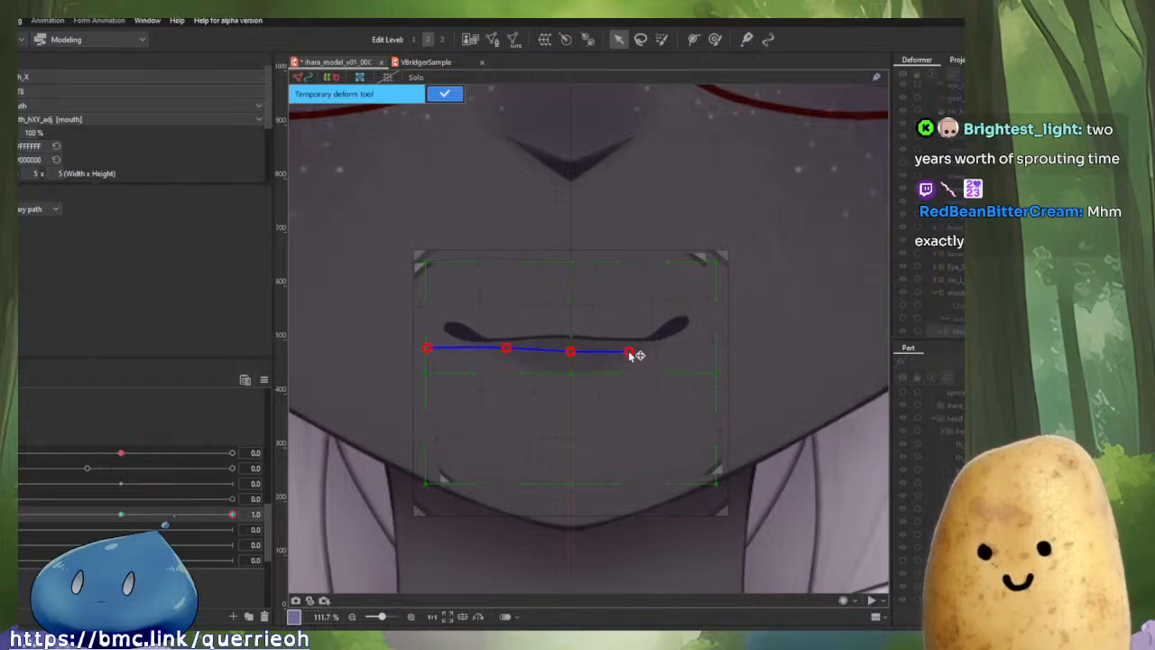
key("ctrl+z")
key("ctrl+z")
key("ctrl+z")
key("ctrl+z")
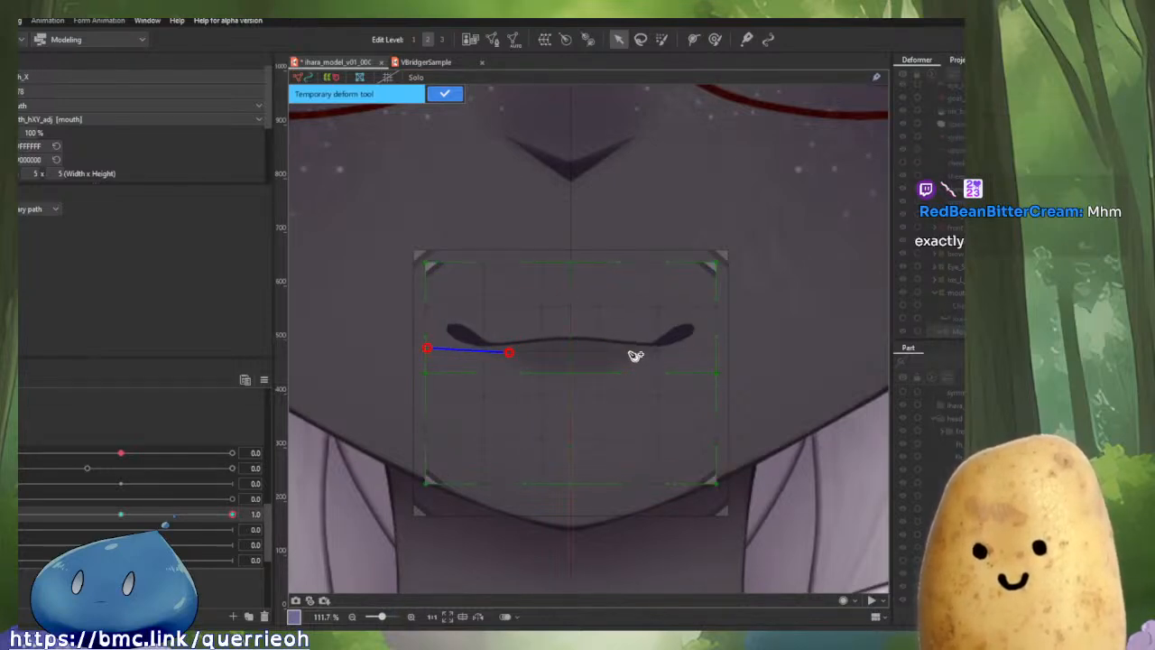
Extend the temporary path straight across to the warp's right edge and add three intermediate points along it.
left_click(715, 347)
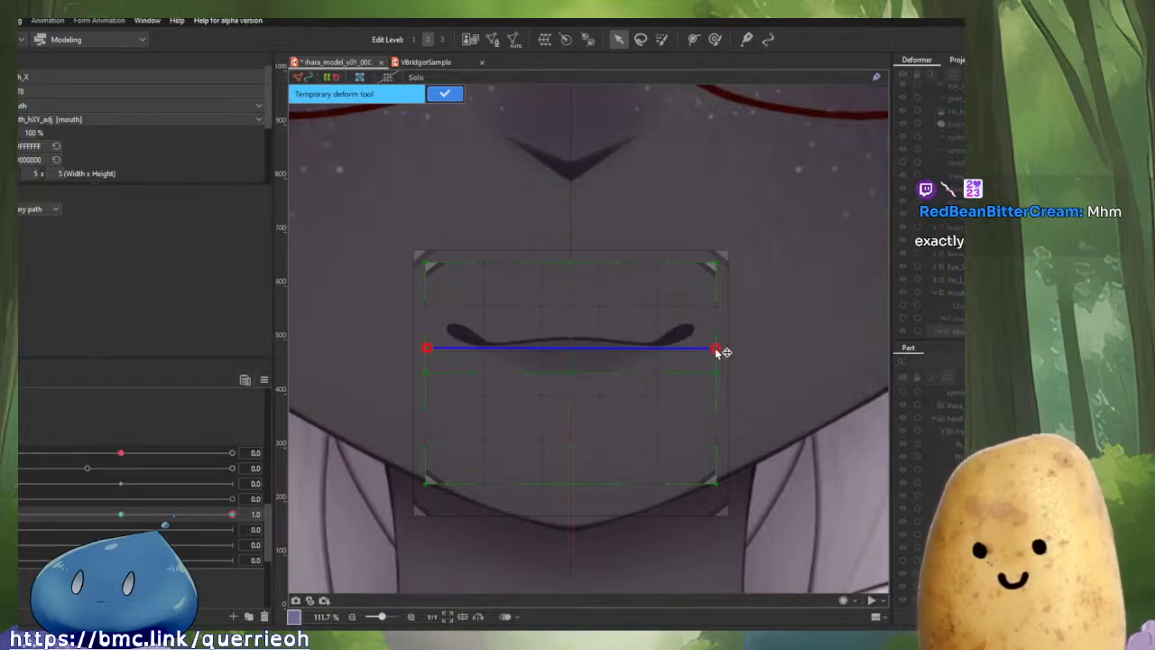
left_click(569, 348)
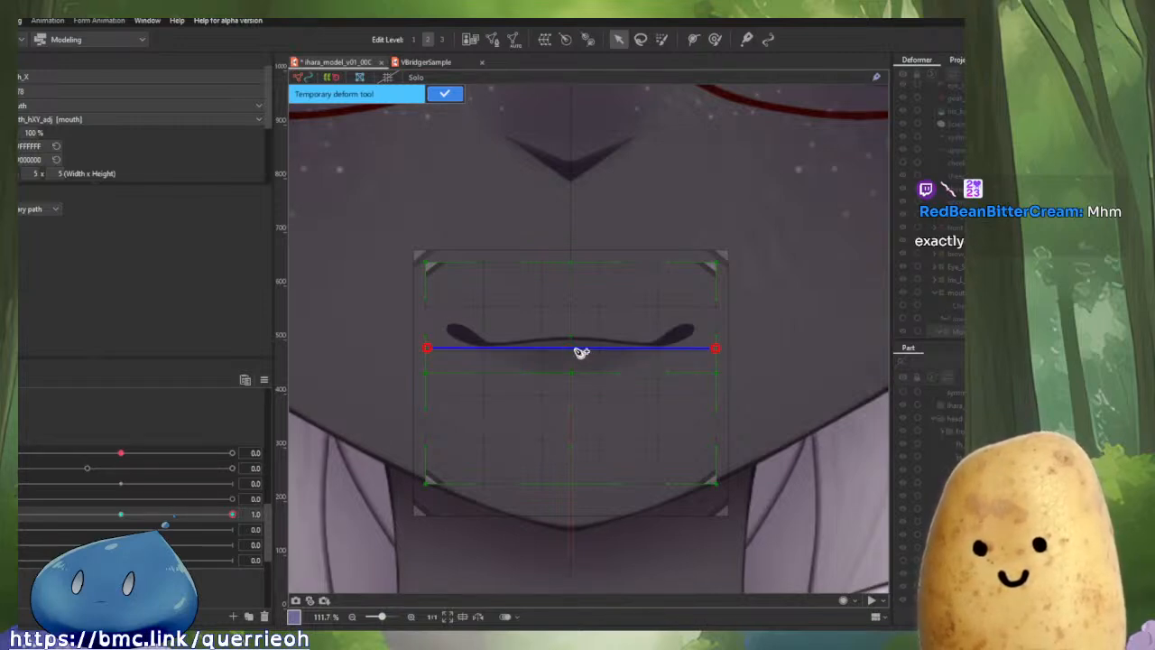
left_click(514, 348)
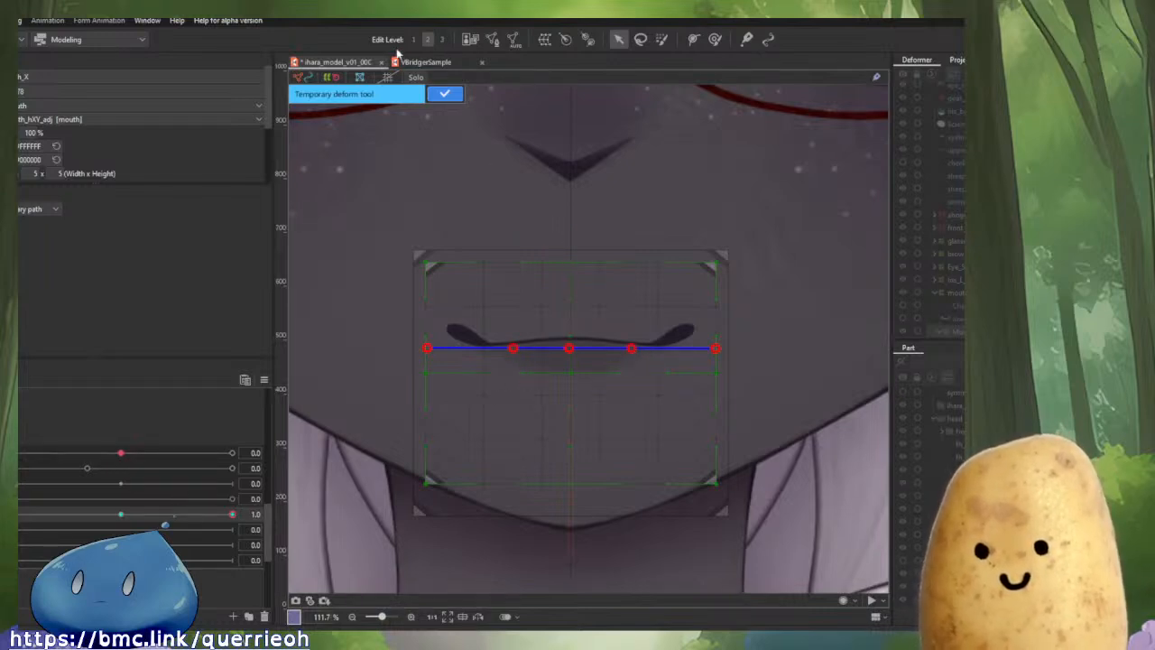
Examine the sample model's closed mouth with the sideways parameter partway to its positive end, and return to the ihara model.
left_click(420, 62)
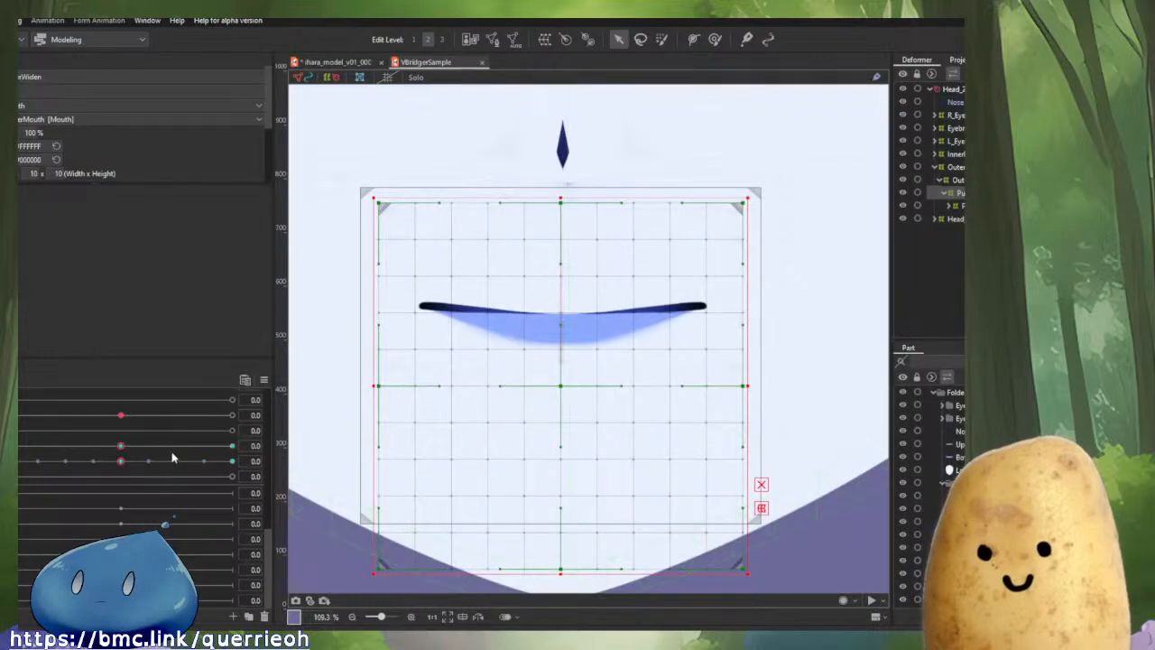
left_click_drag(127, 462, 191, 483)
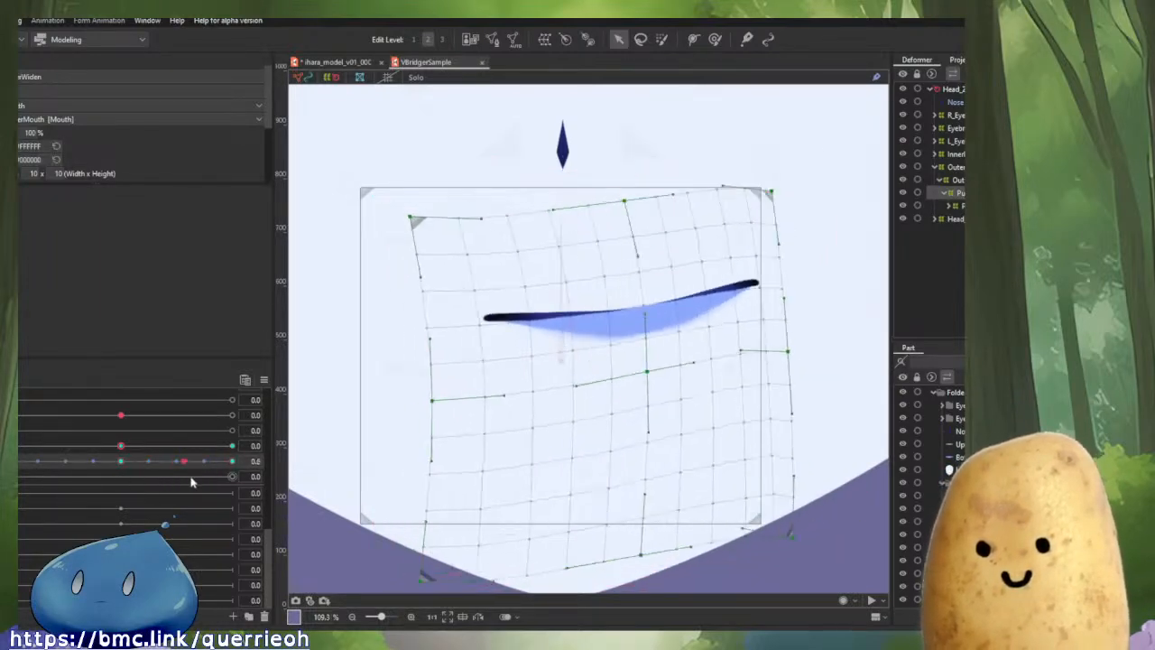
left_click(336, 61)
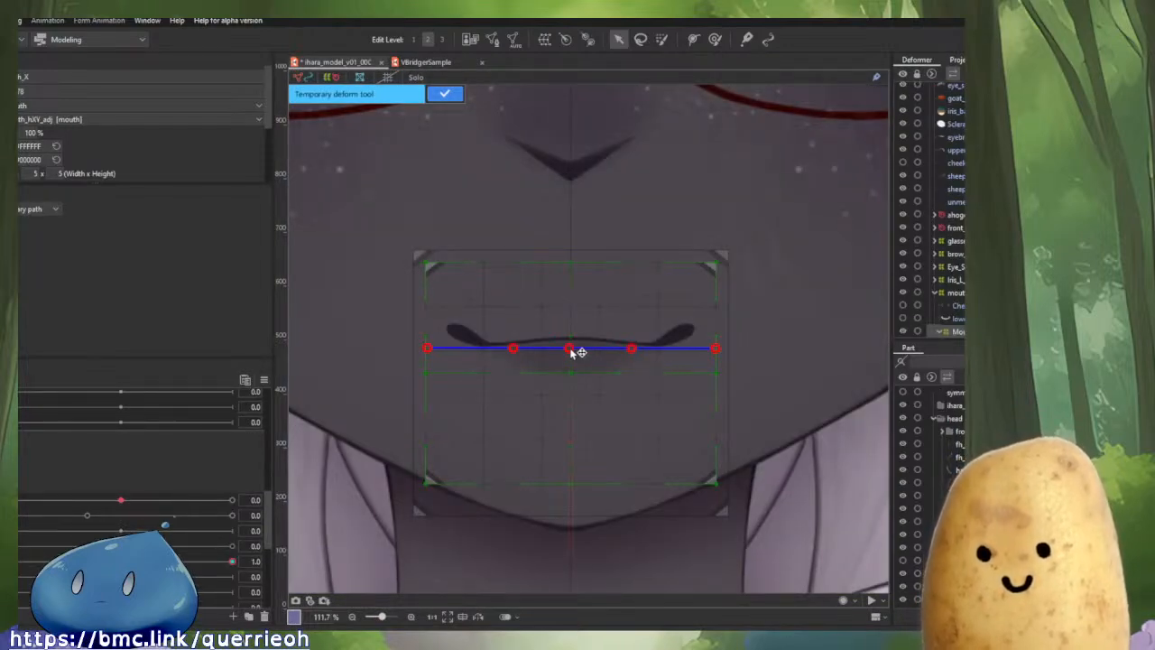
Shift the path's middle and inner right points sideways toward the right mouth corner, raise the inner right point, and lower the left end.
left_click_drag(570, 349, 574, 350)
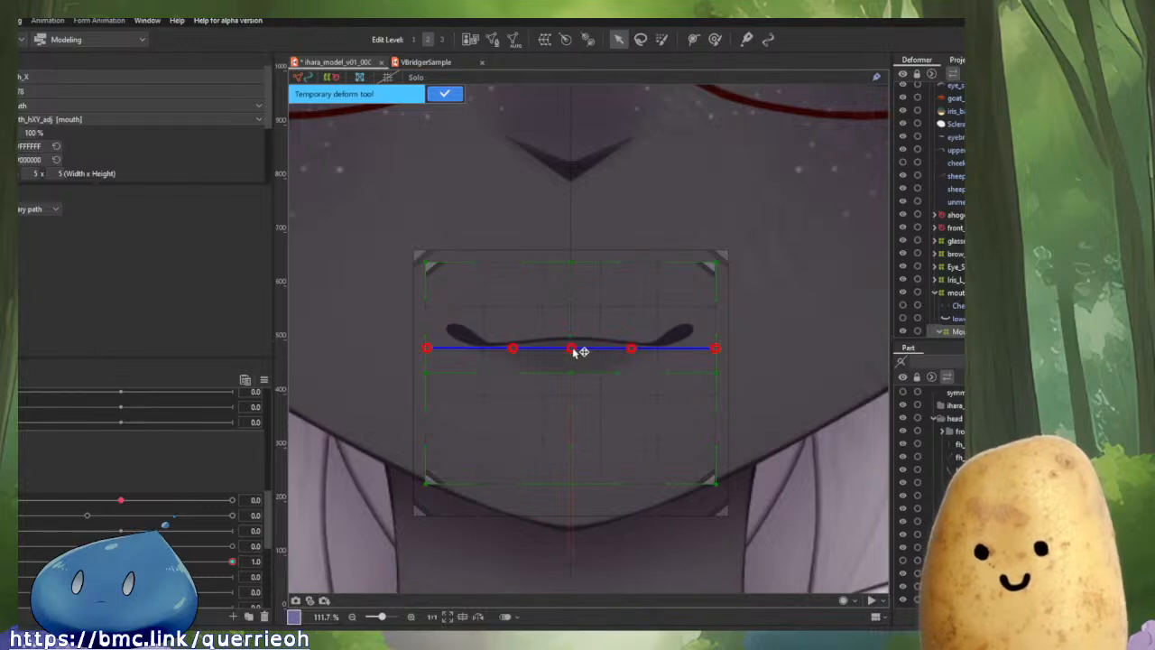
left_click_drag(231, 561, 121, 561)
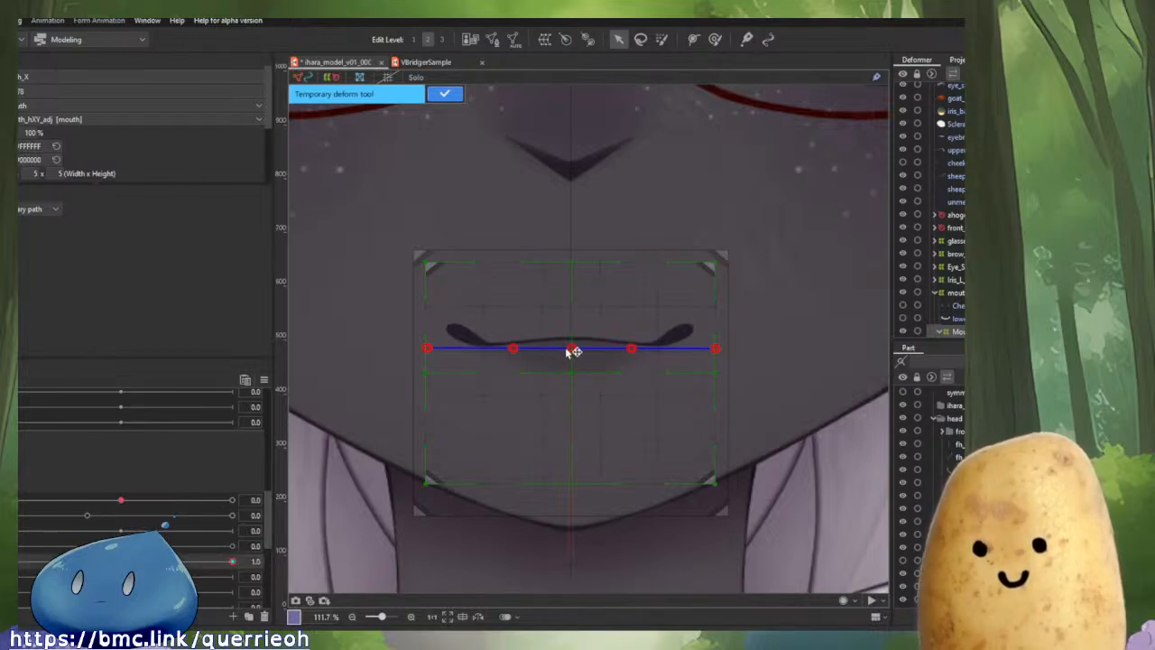
left_click_drag(571, 349, 662, 336)
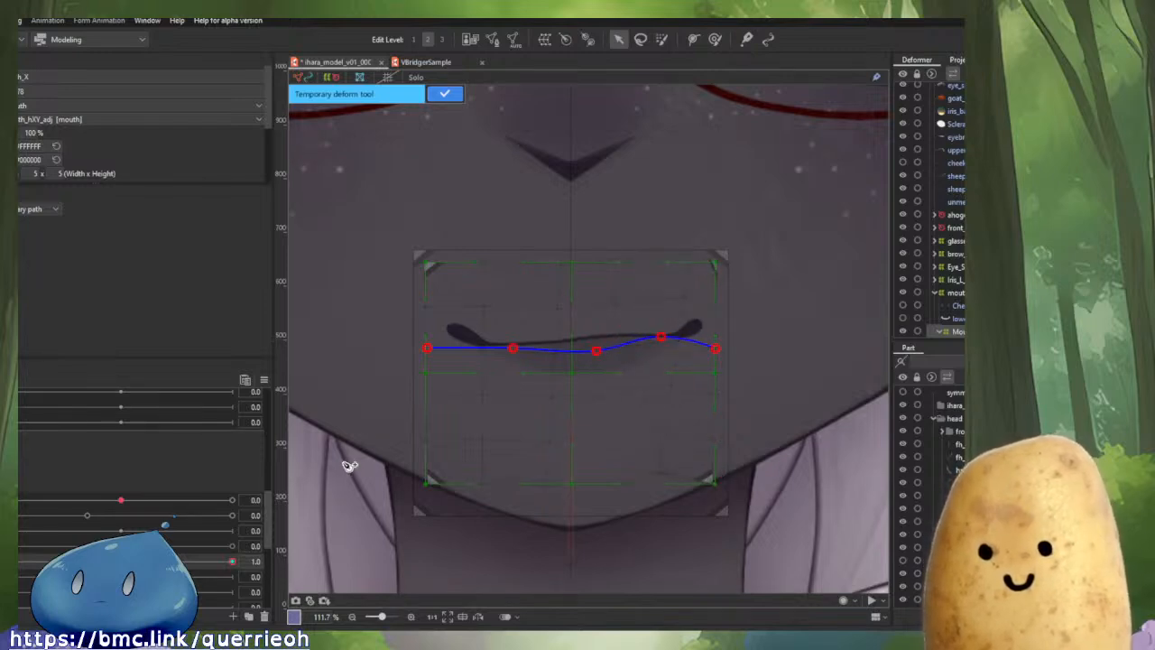
left_click_drag(229, 561, 413, 521)
mouse_move(231, 562)
left_mouse_down()
mouse_move(121, 561)
mouse_move(232, 562)
left_mouse_up()
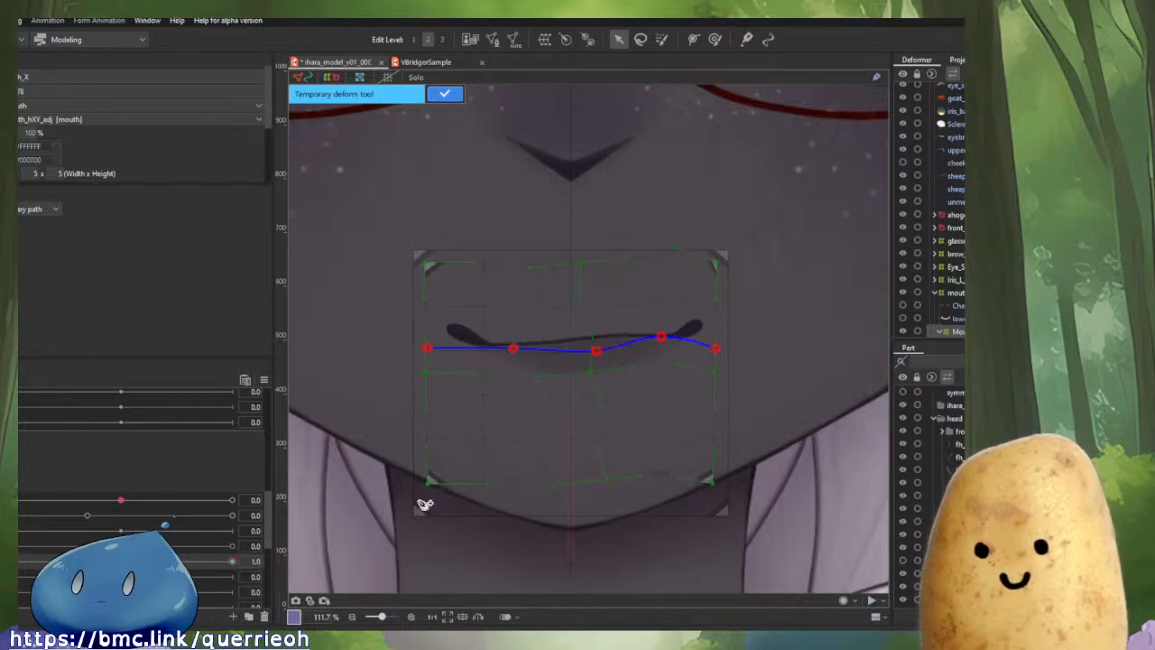
left_click_drag(428, 350, 427, 366)
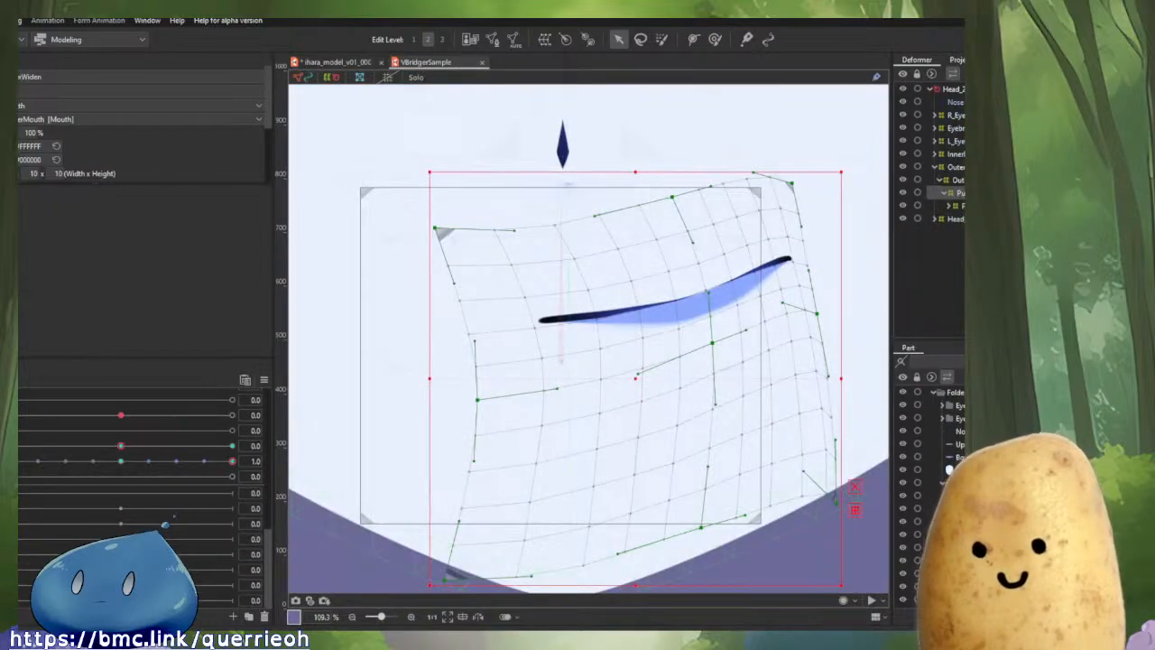
Compare the sample model's closed mouth at sideways value 1.0 with the ihara model's mouth, ending on the ihara model.
mouse_move(229, 461)
left_mouse_down()
mouse_move(110, 466)
mouse_move(242, 469)
mouse_move(152, 472)
mouse_move(186, 475)
mouse_move(235, 464)
left_mouse_up()
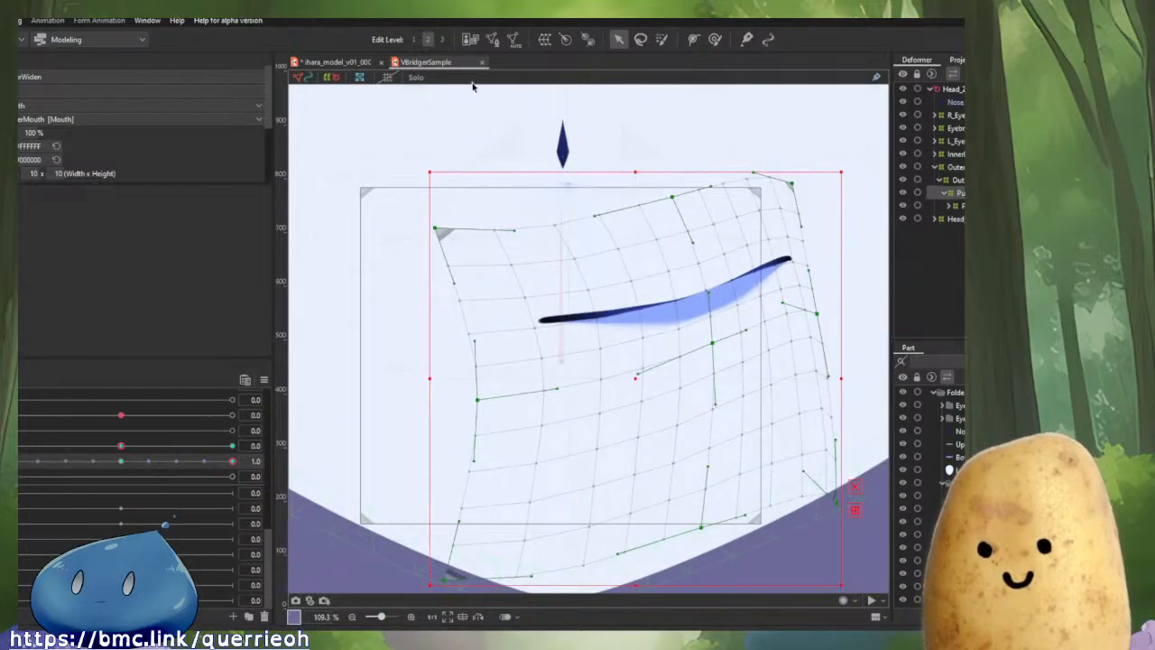
left_click(358, 62)
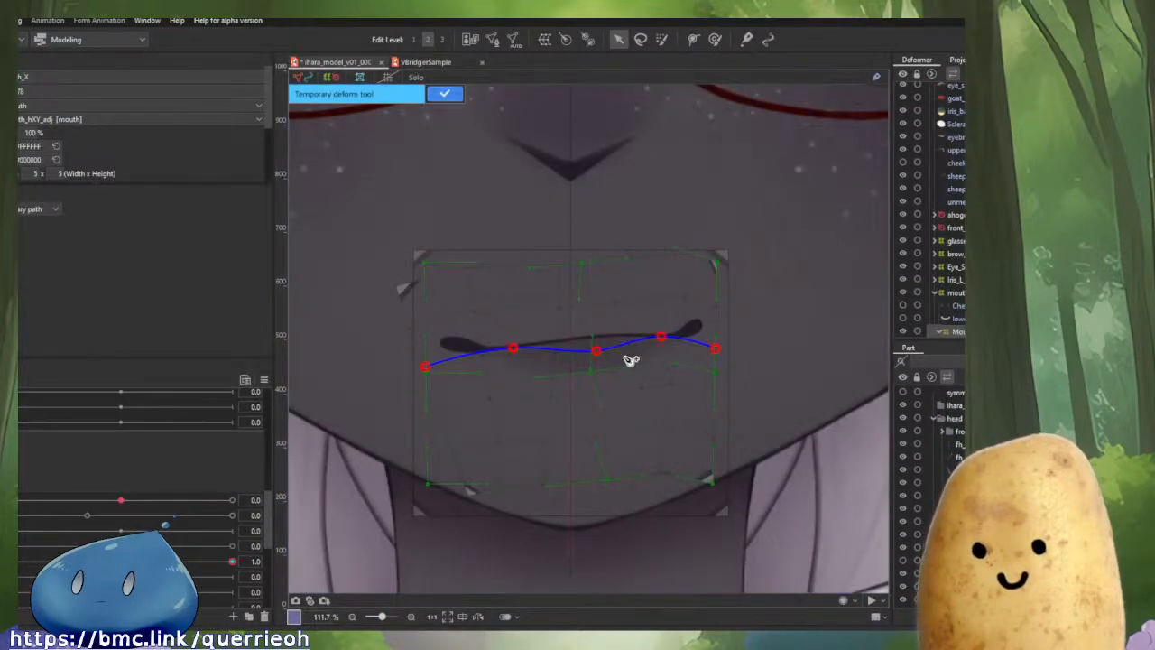
left_click(419, 65)
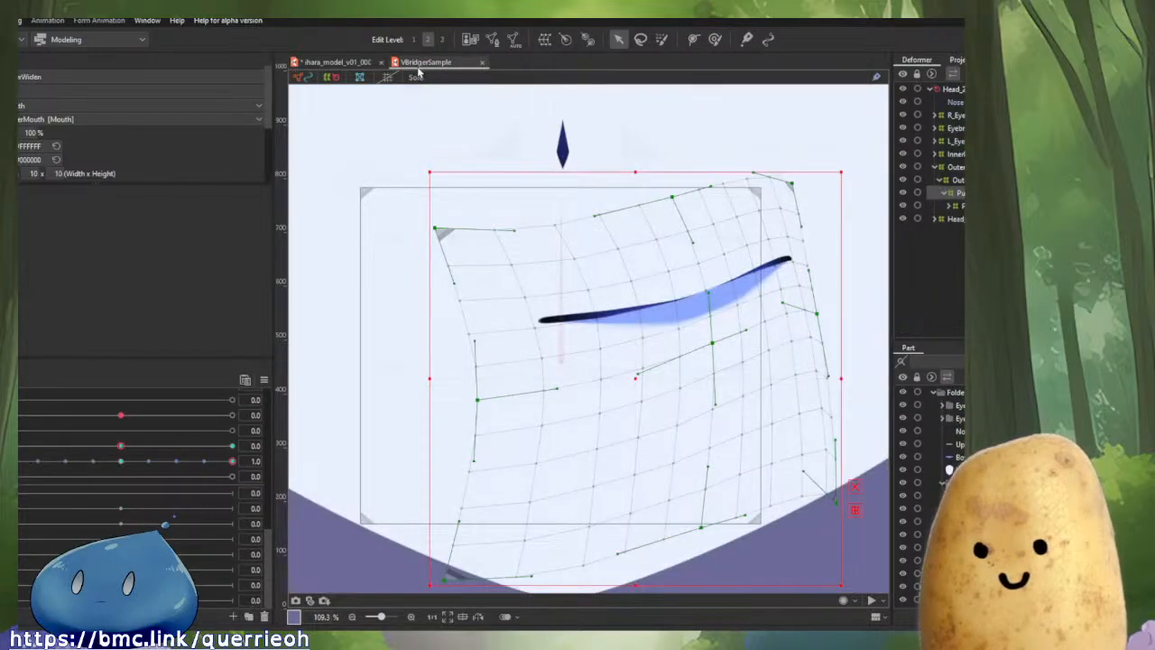
left_click(354, 62)
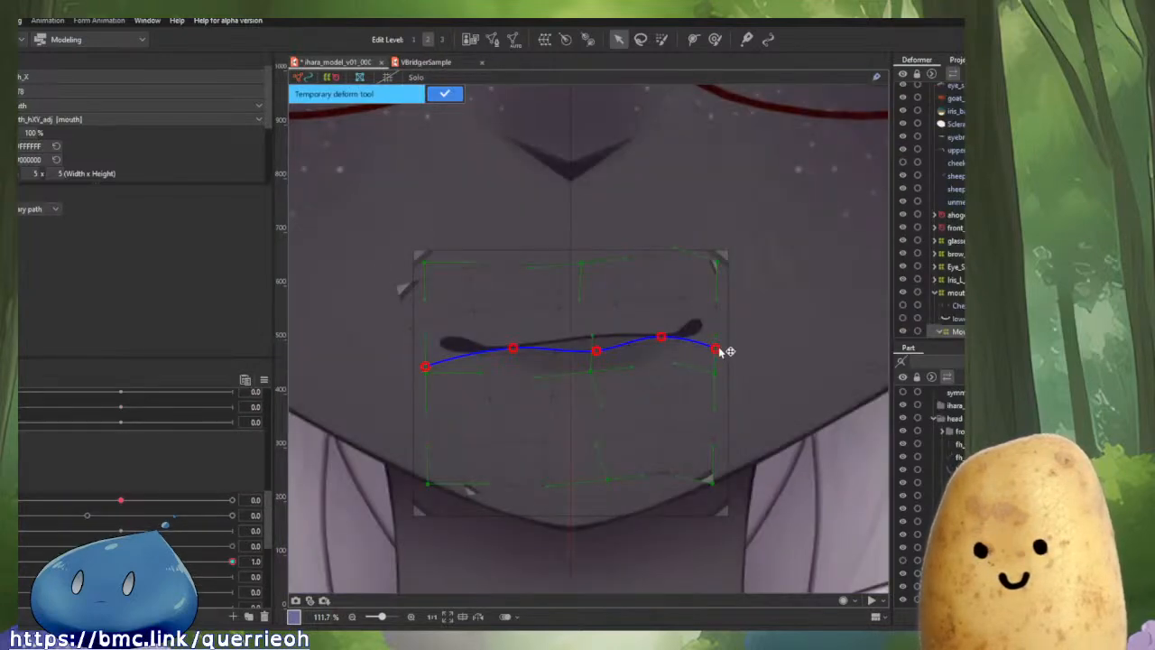
Raise the temporary path's right end, inner right point and middle point so the mouth line climbs toward the right corner, checking against the sample.
left_click_drag(718, 349, 673, 324)
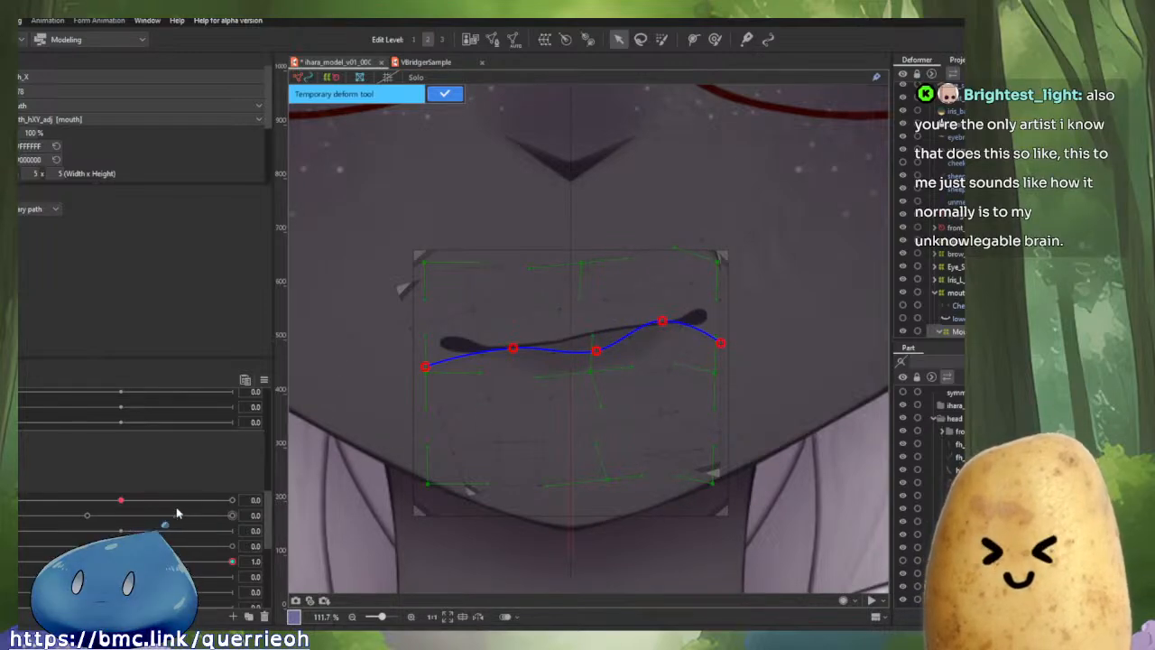
left_click(411, 62)
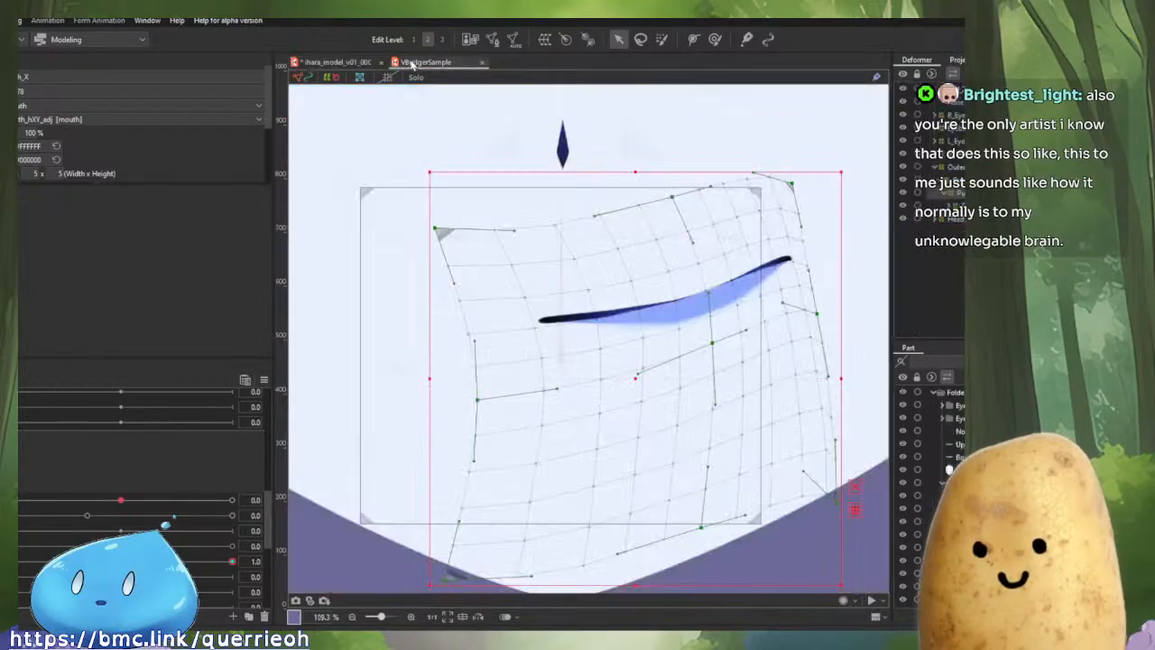
left_click(366, 63)
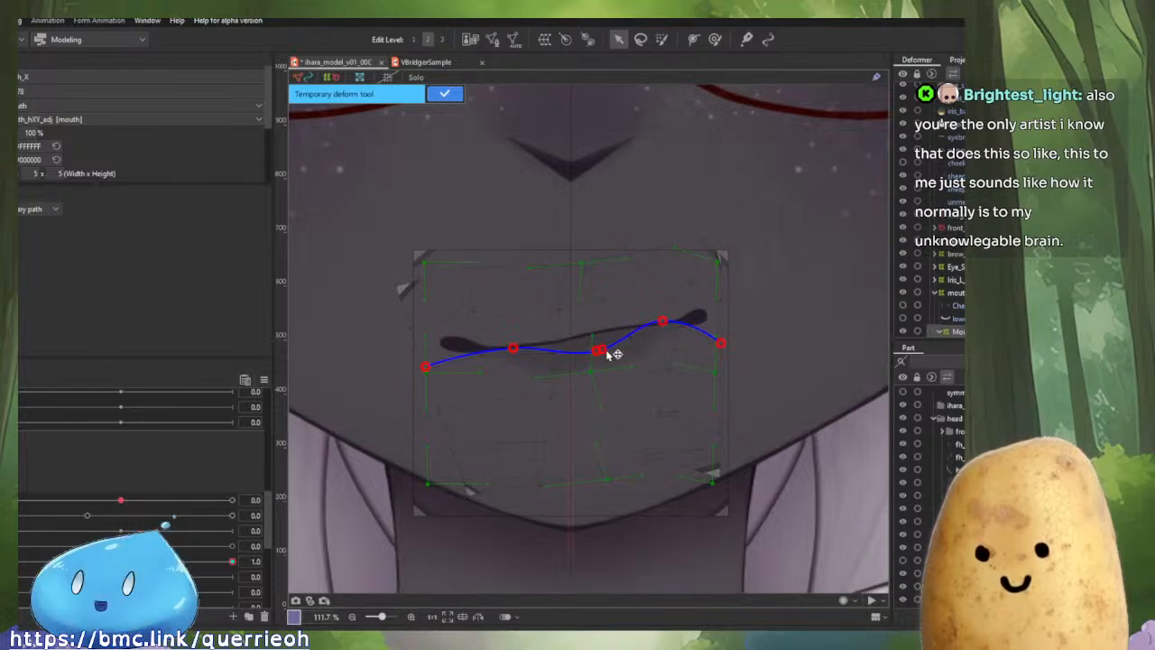
left_click_drag(600, 351, 600, 345)
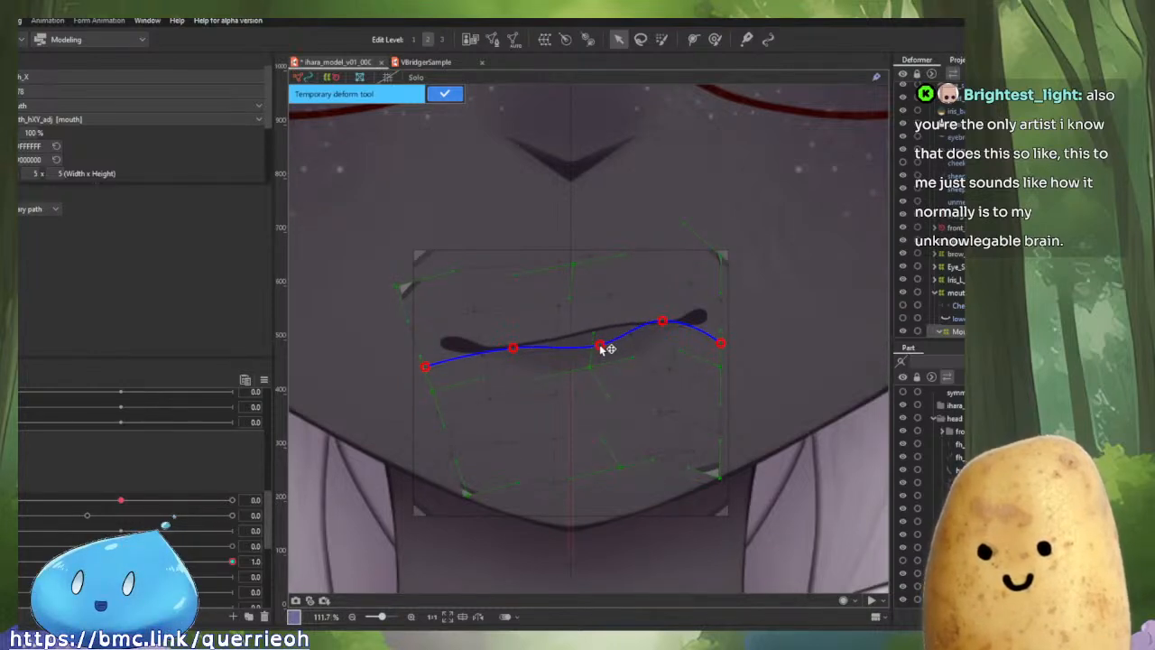
left_click_drag(659, 321, 658, 318)
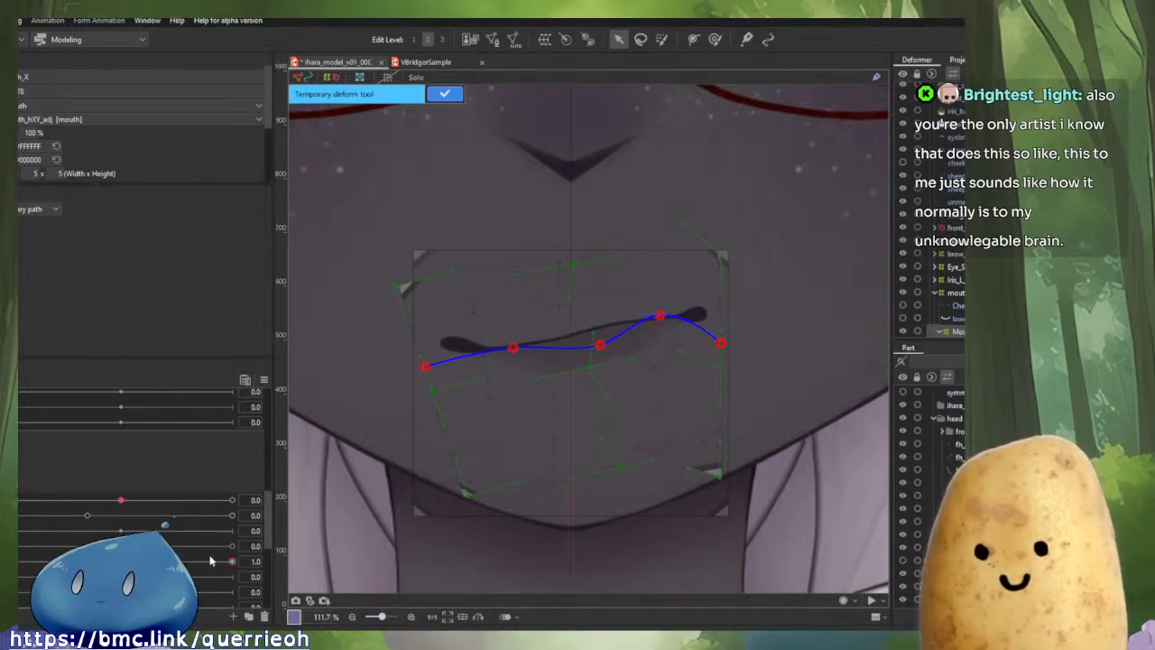
Test the sideways mouth movement and apply the temporary path deformation to the mouth warp.
mouse_move(232, 561)
left_mouse_down()
mouse_move(123, 561)
mouse_move(247, 549)
left_mouse_up()
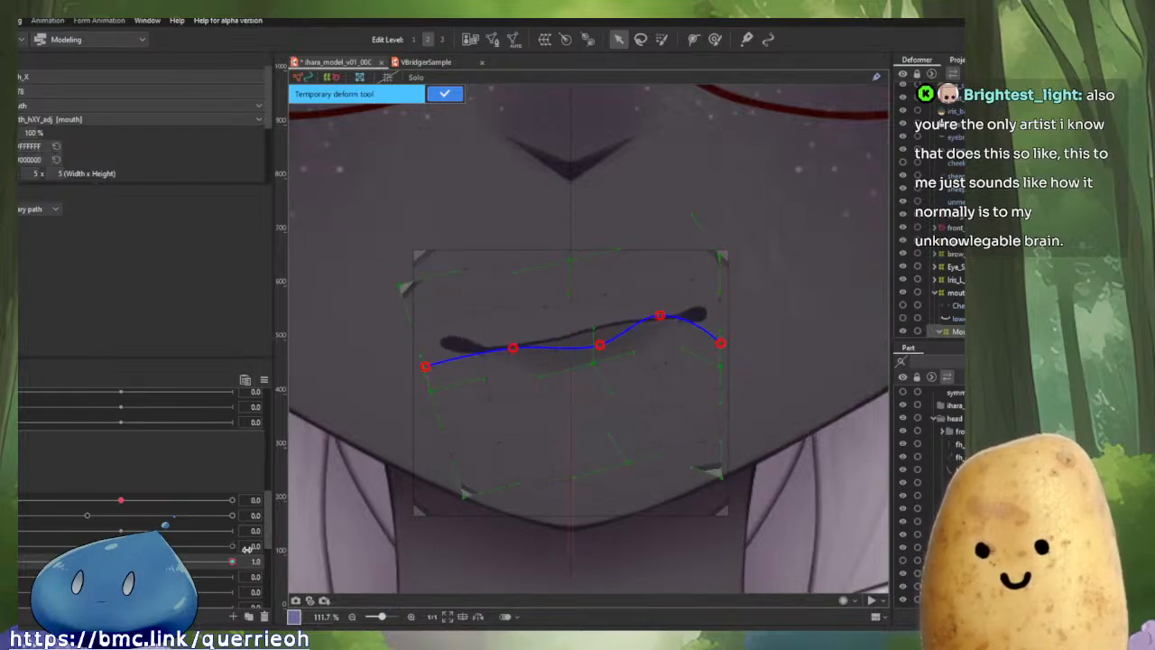
left_click(444, 94)
mouse_move(230, 563)
left_mouse_down()
mouse_move(99, 561)
mouse_move(232, 561)
left_mouse_up()
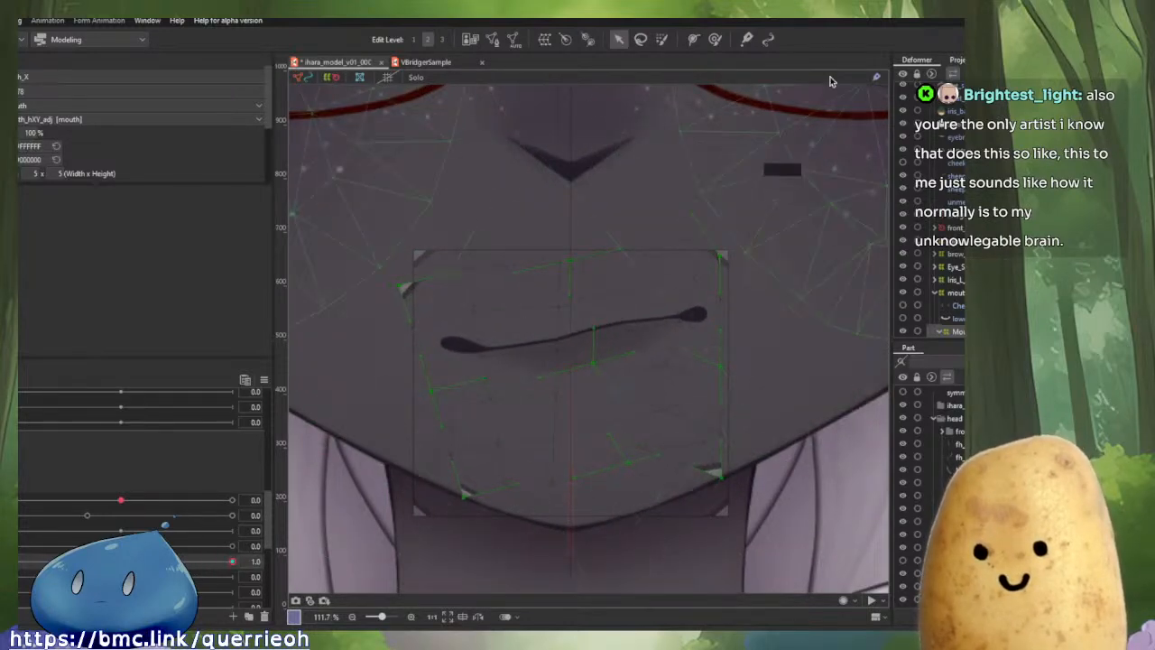
With the deform brush, nudge the mouth warp's right corner area slightly inward and pull its left side toward the center.
left_click(714, 40)
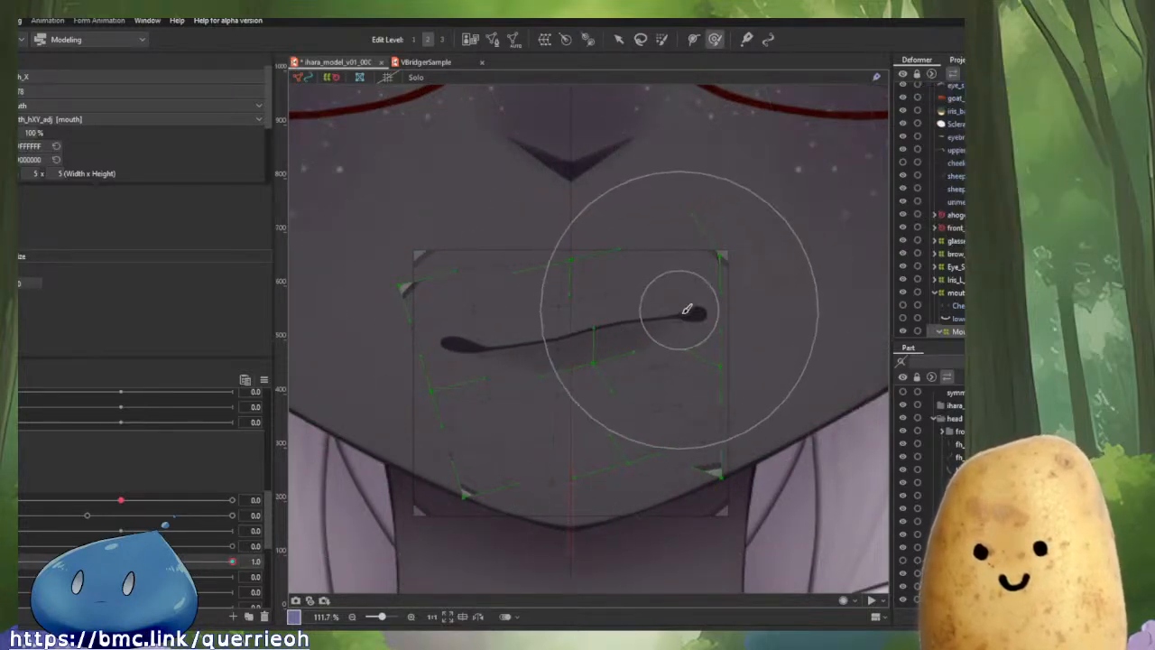
left_click_drag(586, 288, 632, 311)
left_click_drag(720, 316, 717, 315)
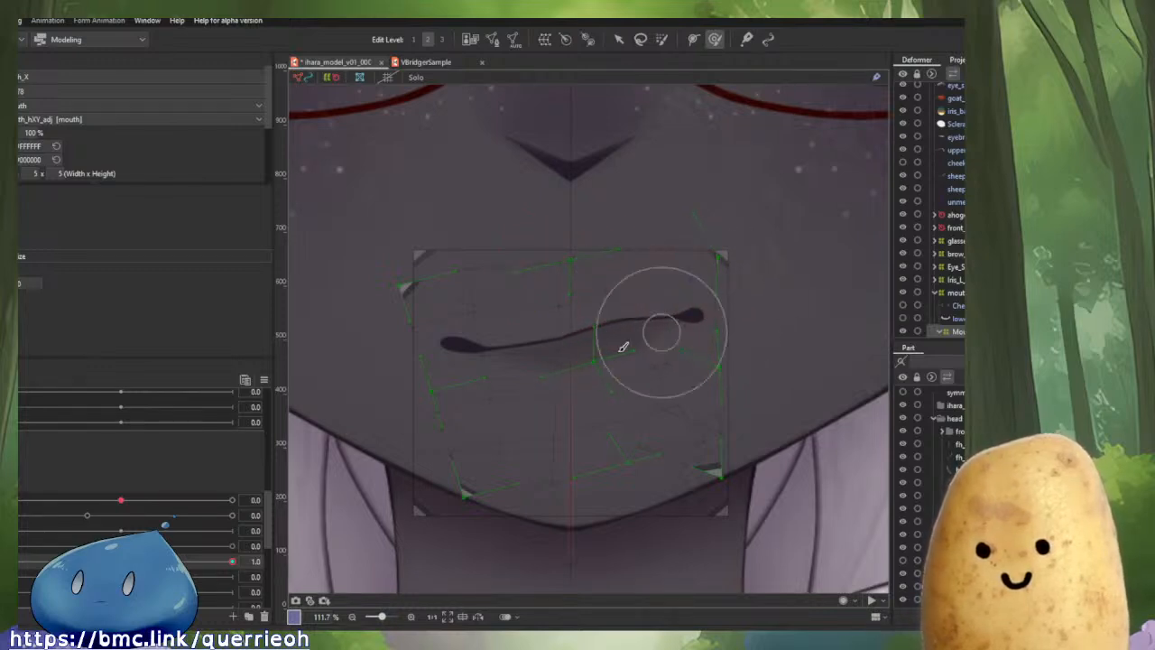
key("b")
left_click_drag(398, 350, 412, 341)
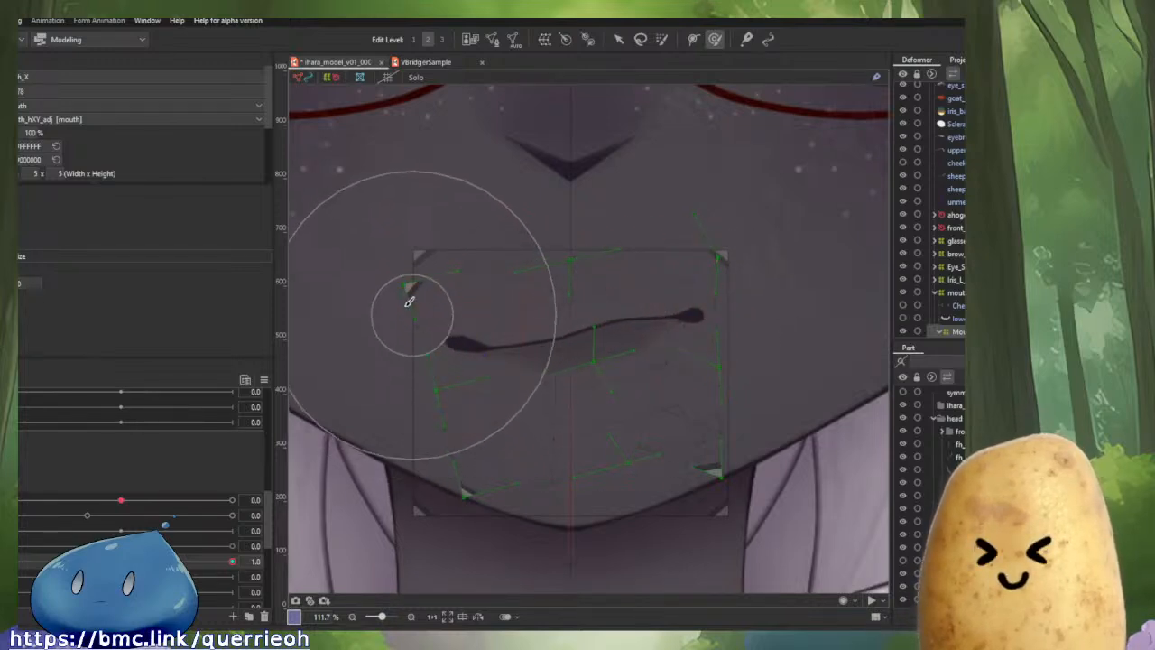
left_click_drag(396, 292, 421, 292)
left_click_drag(418, 525, 430, 522)
left_click_drag(230, 563, 373, 536)
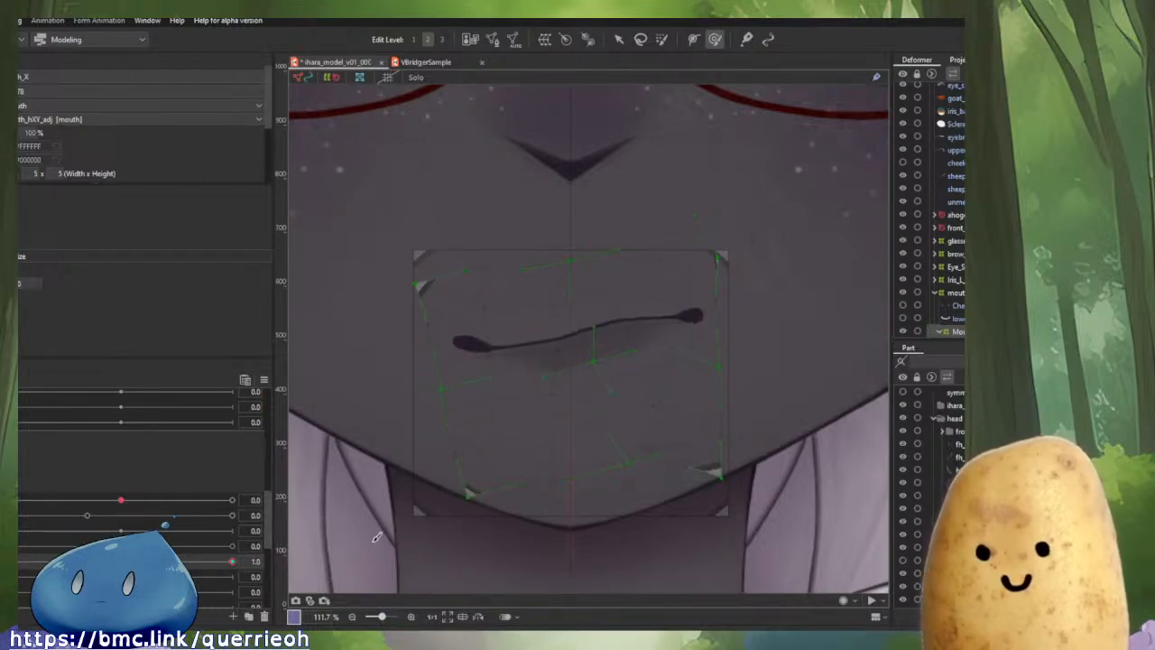
Adjust the mouth warp's bottom center and lower right control points, and raise the grid point beside the right mouth corner.
scroll(693, 361, "up", 2)
scroll(694, 428, "up", 2)
left_click_drag(686, 454, 651, 374)
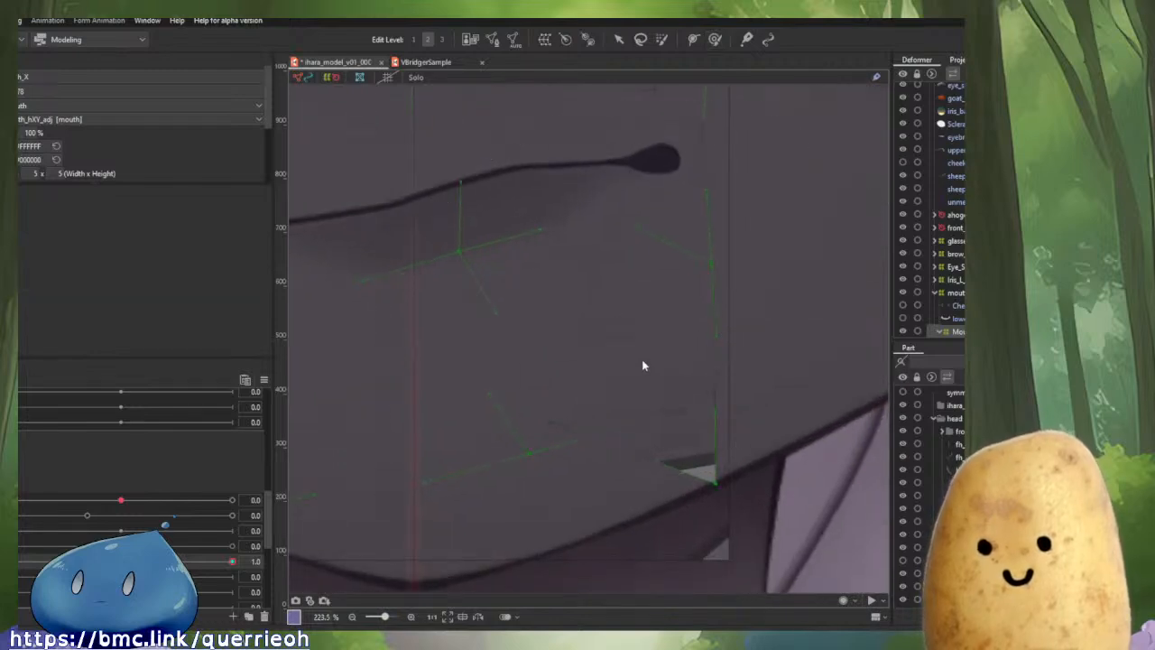
key("v")
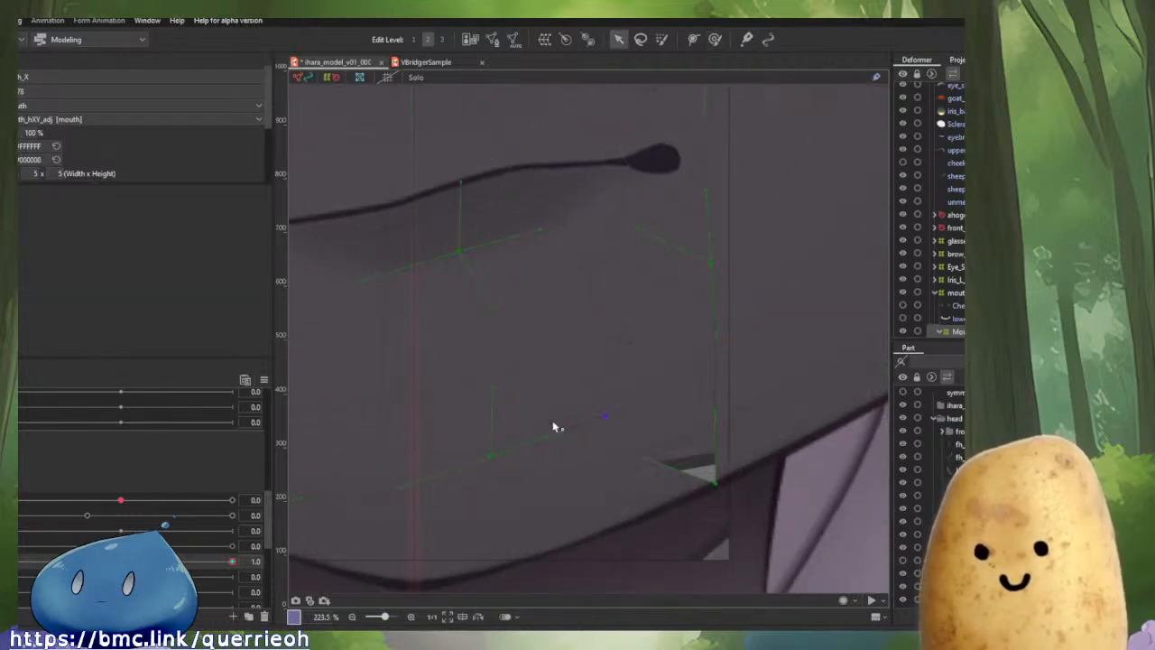
scroll(645, 426, "down", 5)
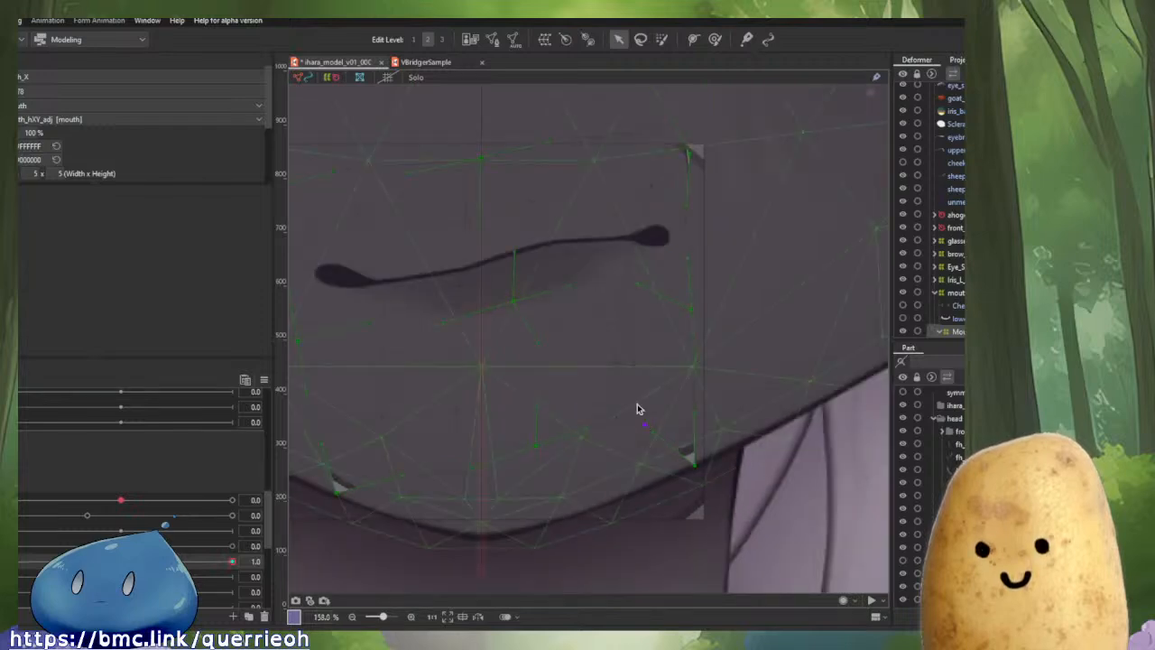
mouse_move(231, 560)
left_mouse_down()
mouse_move(121, 561)
mouse_move(232, 561)
left_mouse_up()
scroll(658, 257, "up", 2)
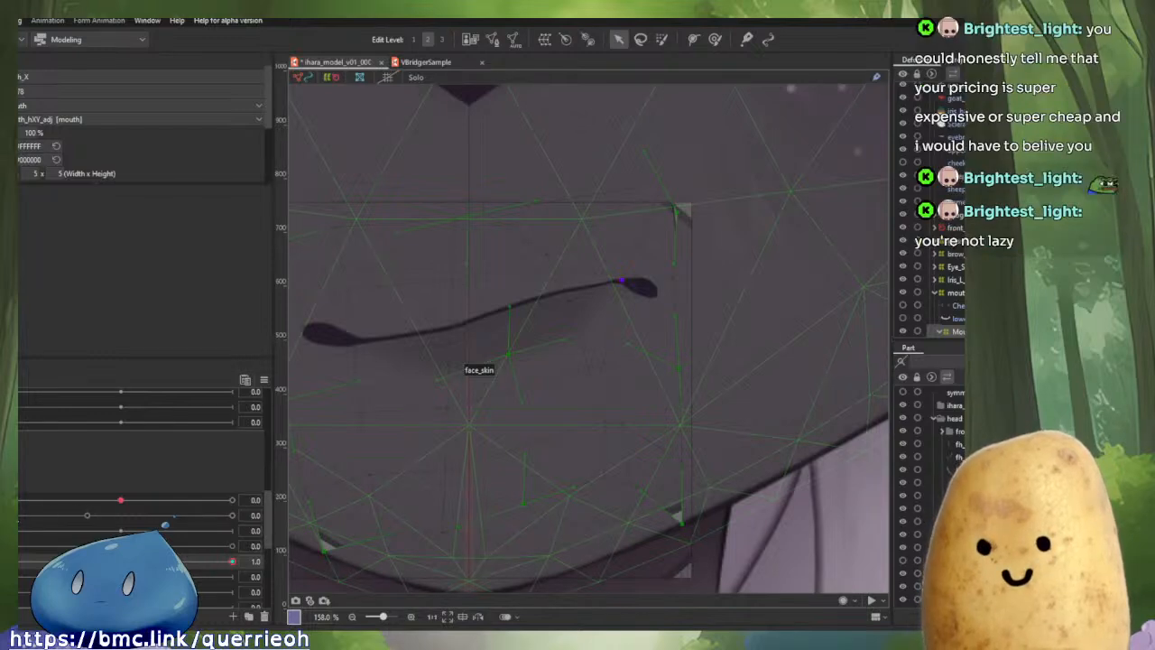
Examine the sideways movement with the mouth opening at 1.0, and compare the shape with the sample model.
left_click_drag(86, 515, 235, 515)
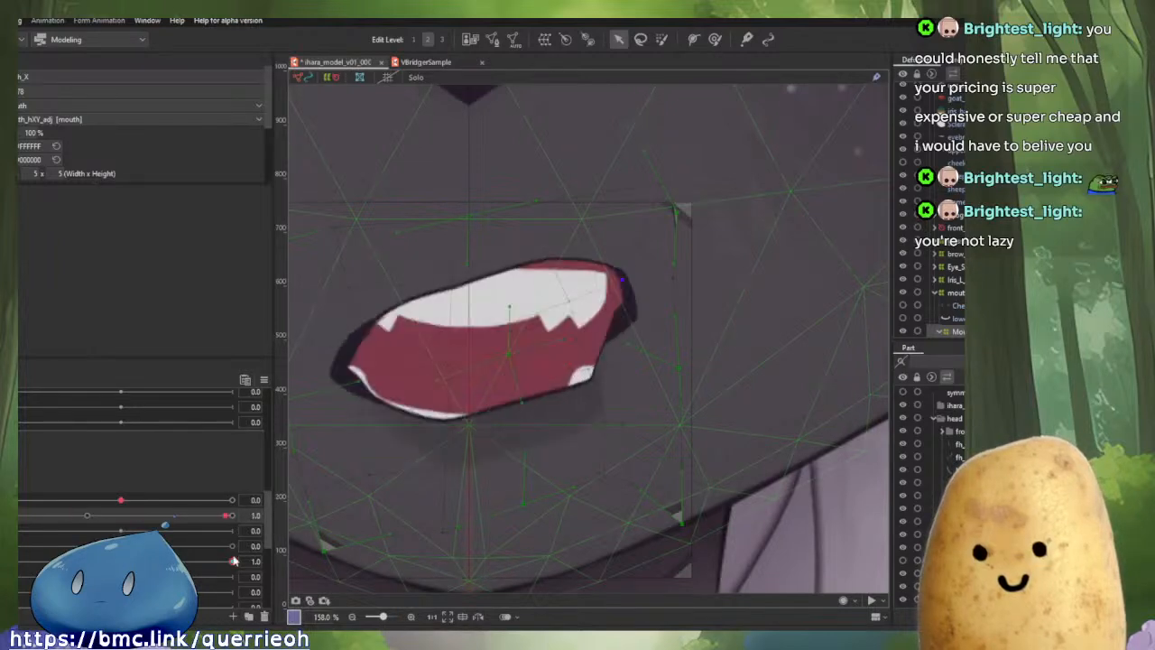
mouse_move(232, 561)
left_mouse_down()
mouse_move(121, 561)
mouse_move(233, 561)
left_mouse_up()
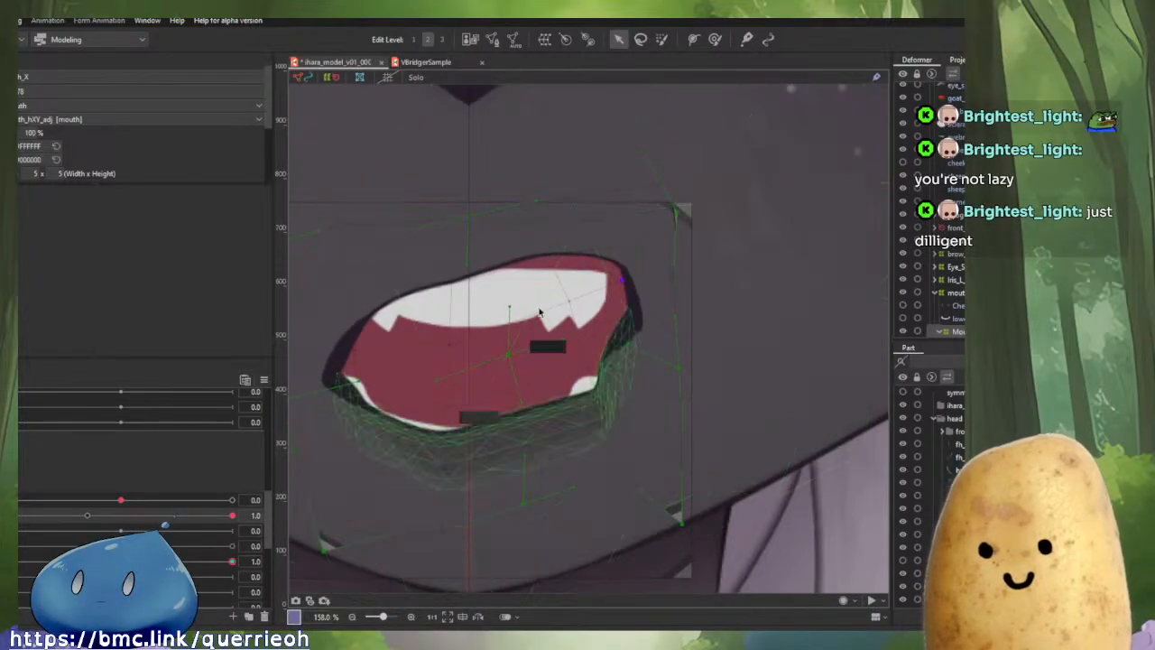
left_click(424, 62)
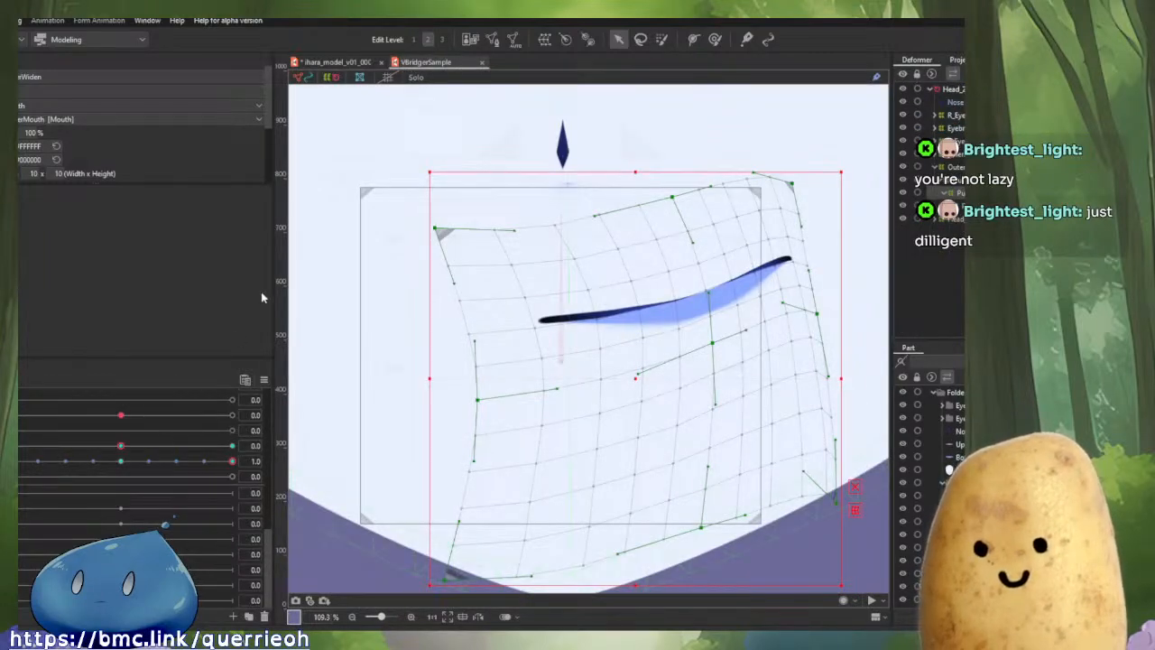
left_click(353, 65)
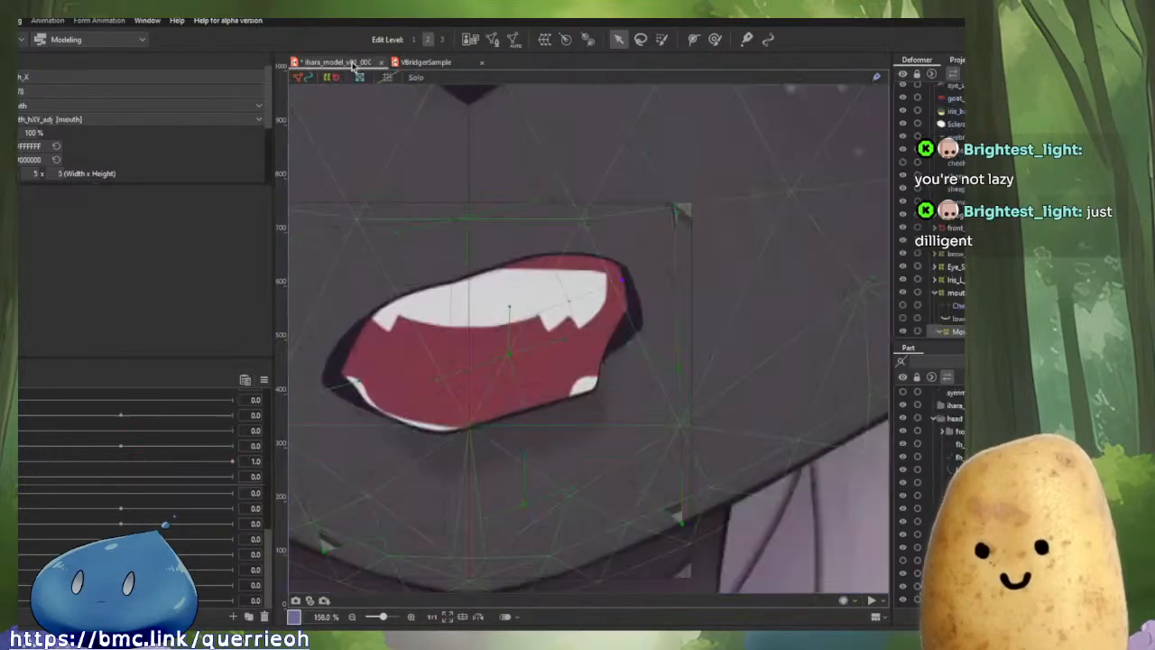
left_click(662, 40)
left_click(714, 40)
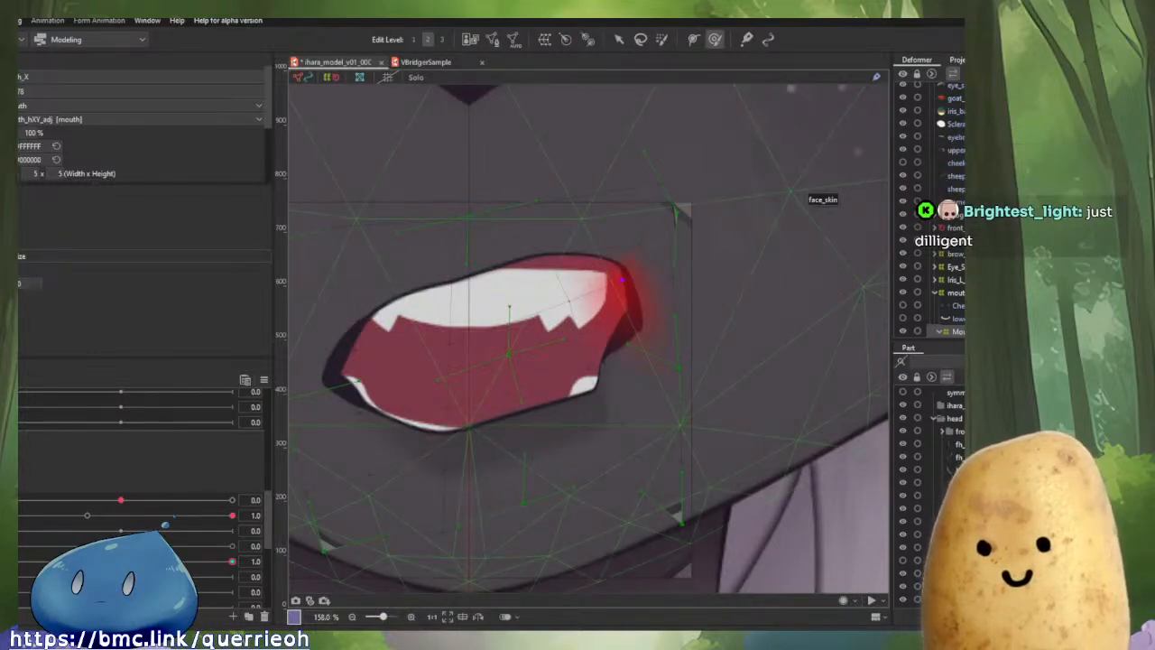
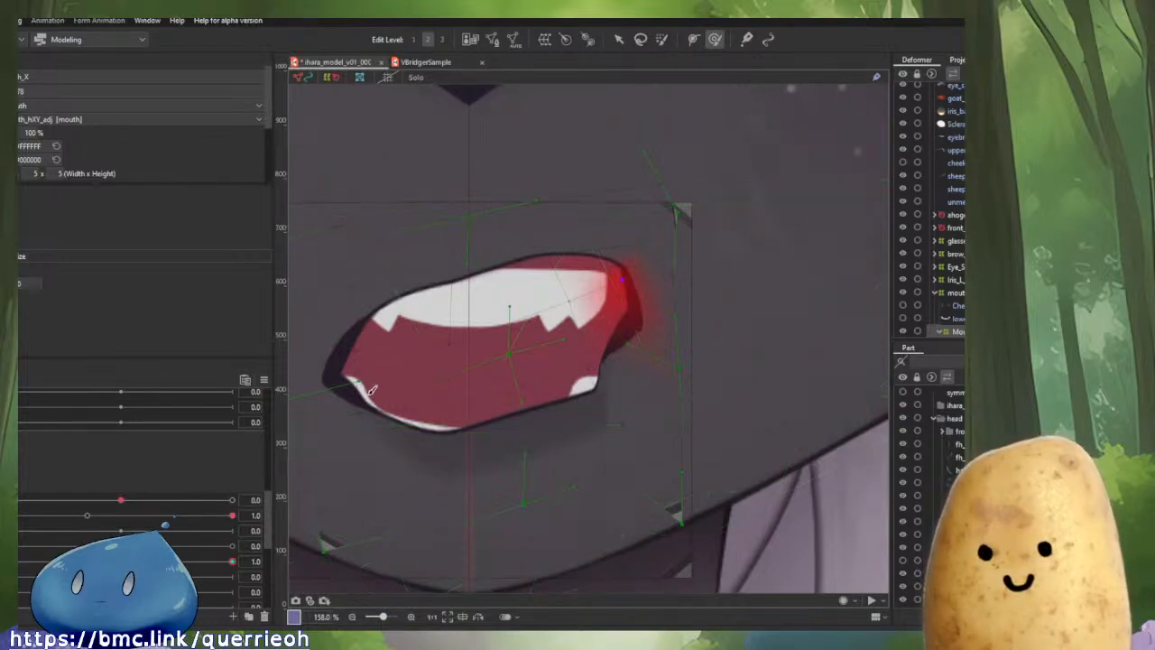
left_click_drag(232, 561, 316, 561)
scroll(665, 405, "down", 4)
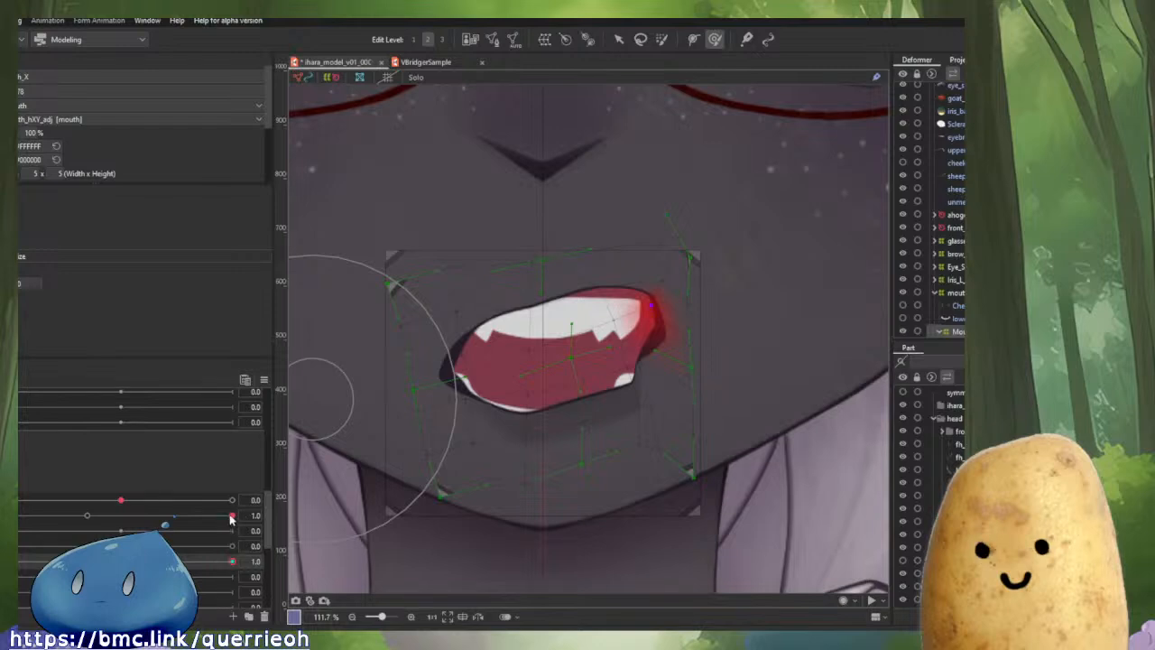
Return the mouth opening to 0.0 and brush the warp's left side farther toward the mouth's center.
left_click_drag(230, 519, 37, 525)
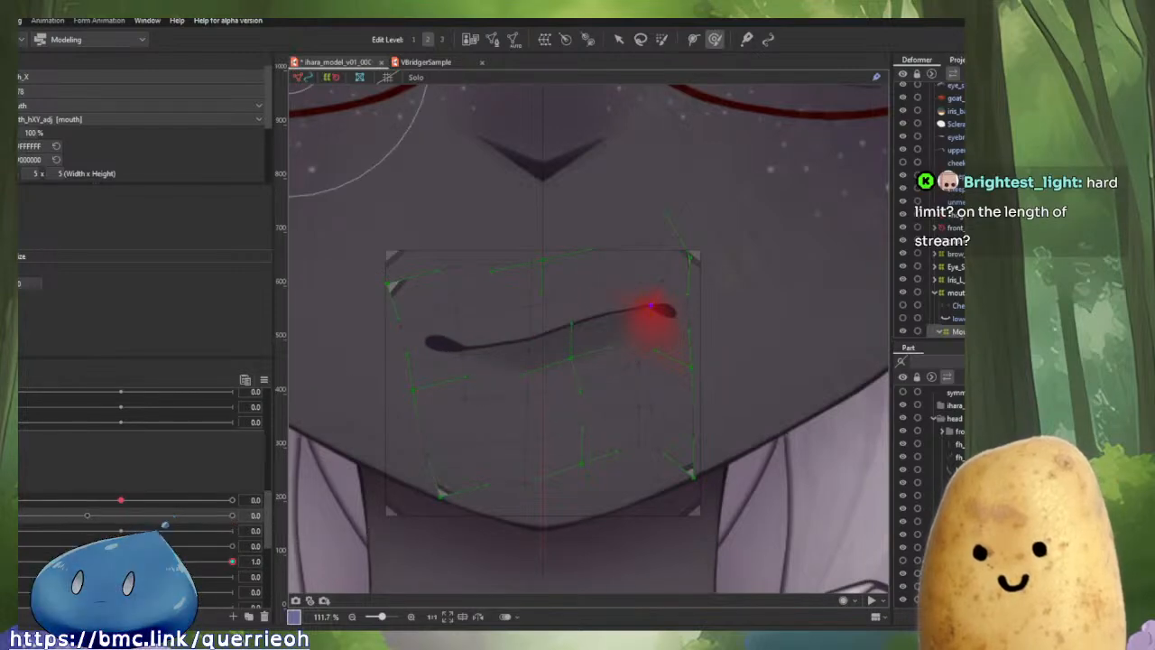
left_click_drag(443, 340, 508, 383)
left_click_drag(414, 368, 447, 374)
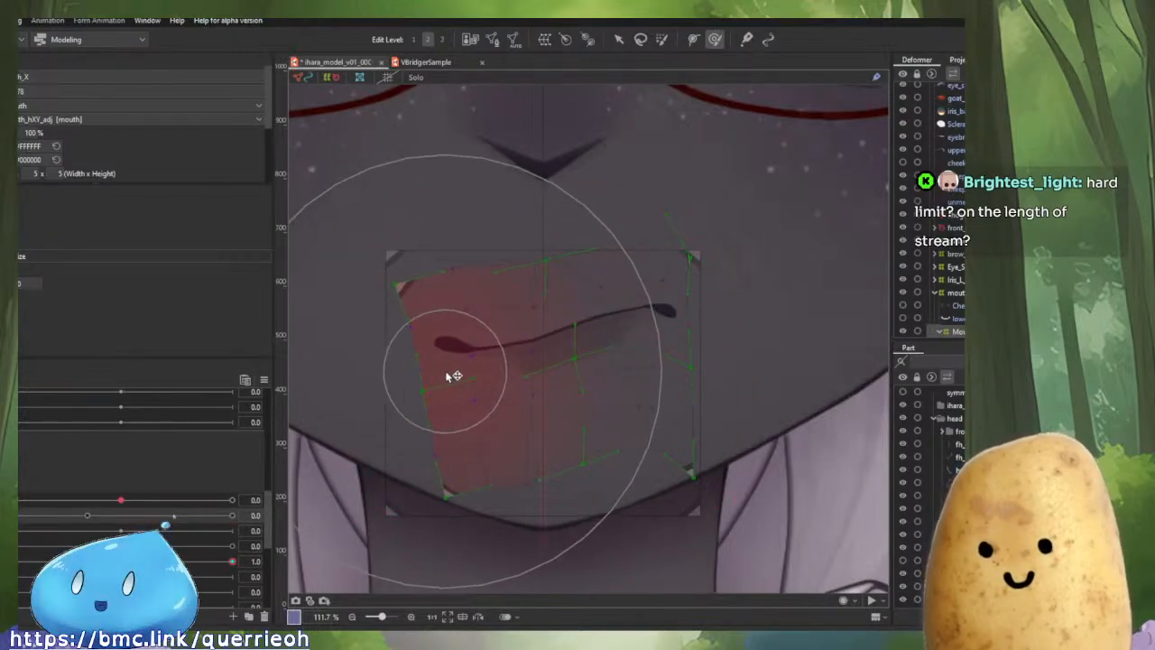
left_click_drag(428, 330, 457, 336)
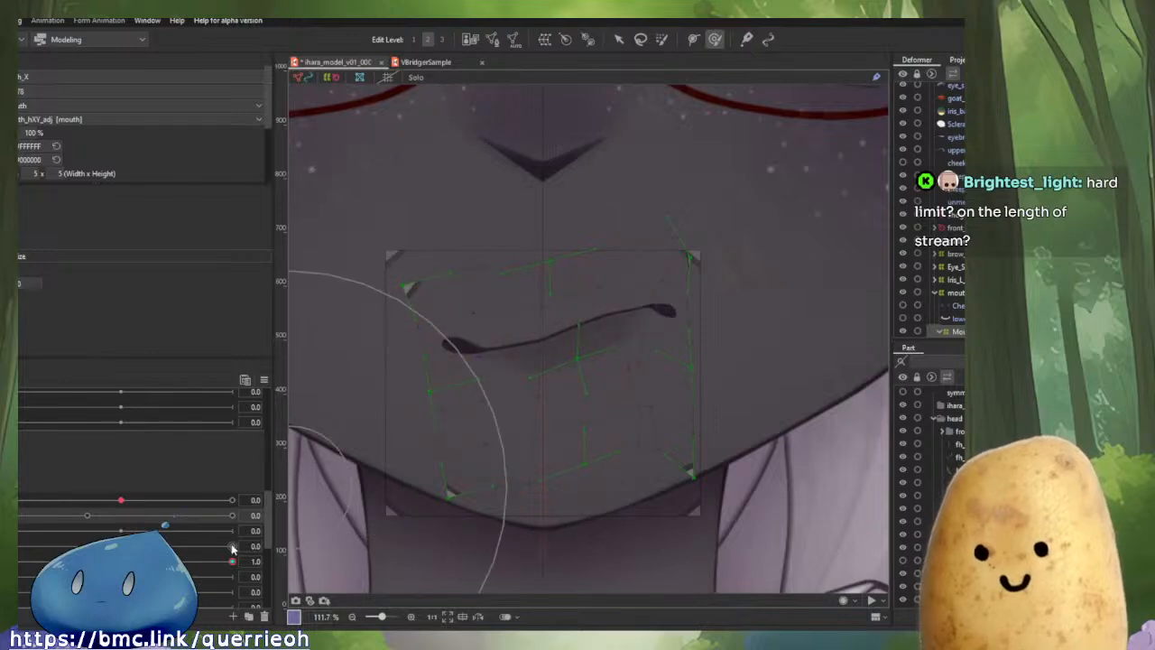
mouse_move(232, 561)
left_mouse_down()
mouse_move(121, 561)
mouse_move(233, 561)
left_mouse_up()
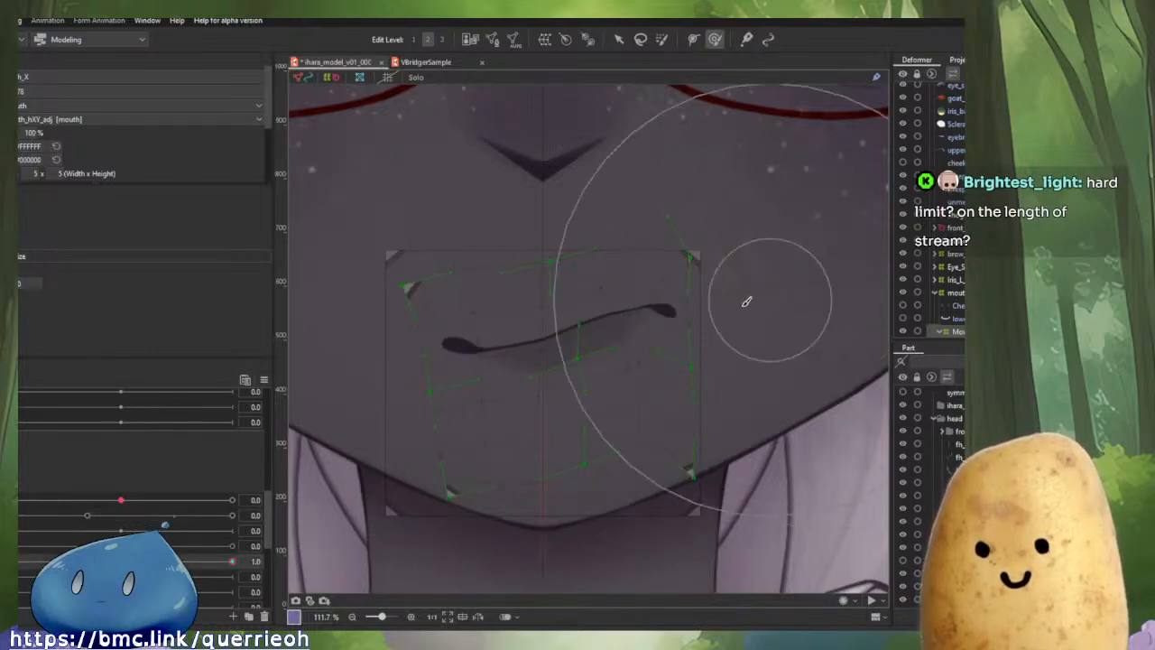
Brush the warp's middle slightly upward and its lower part toward the right, then check the sideways movement back to neutral.
mouse_move(515, 361)
left_mouse_down()
mouse_move(505, 355)
mouse_move(517, 354)
left_mouse_up()
mouse_move(230, 566)
left_mouse_down()
mouse_move(126, 562)
mouse_move(232, 562)
left_mouse_up()
mouse_move(501, 461)
left_mouse_down()
mouse_move(553, 456)
mouse_move(558, 501)
mouse_move(572, 503)
mouse_move(487, 511)
mouse_move(554, 464)
left_mouse_up()
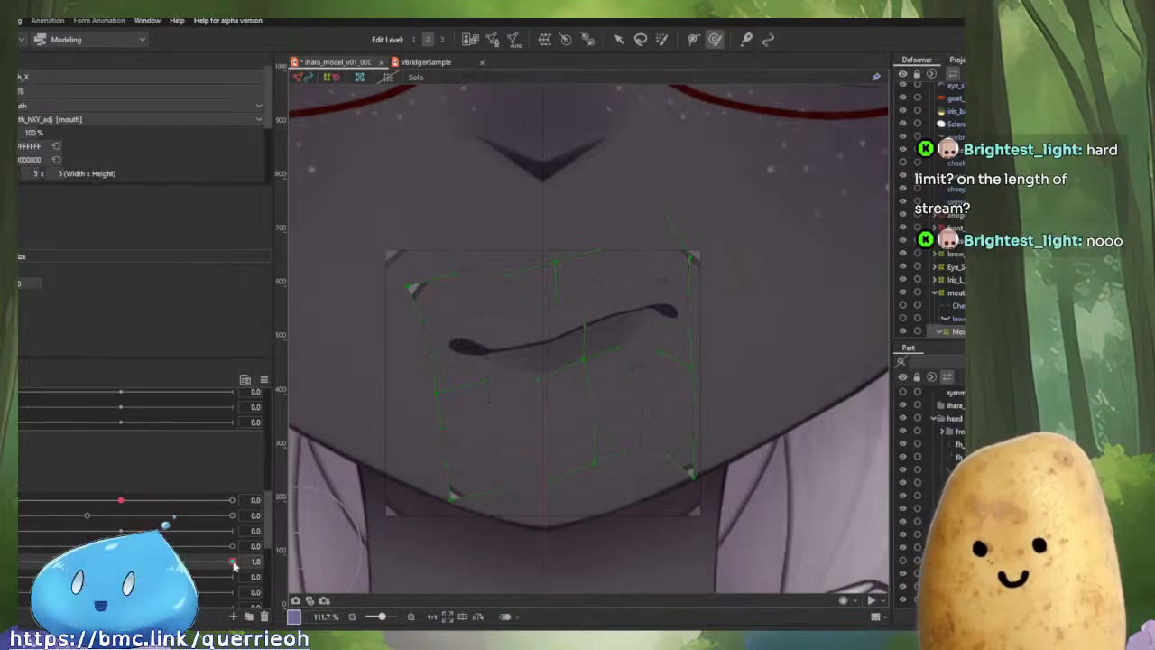
mouse_move(232, 561)
left_mouse_down()
mouse_move(121, 565)
mouse_move(249, 561)
left_mouse_up()
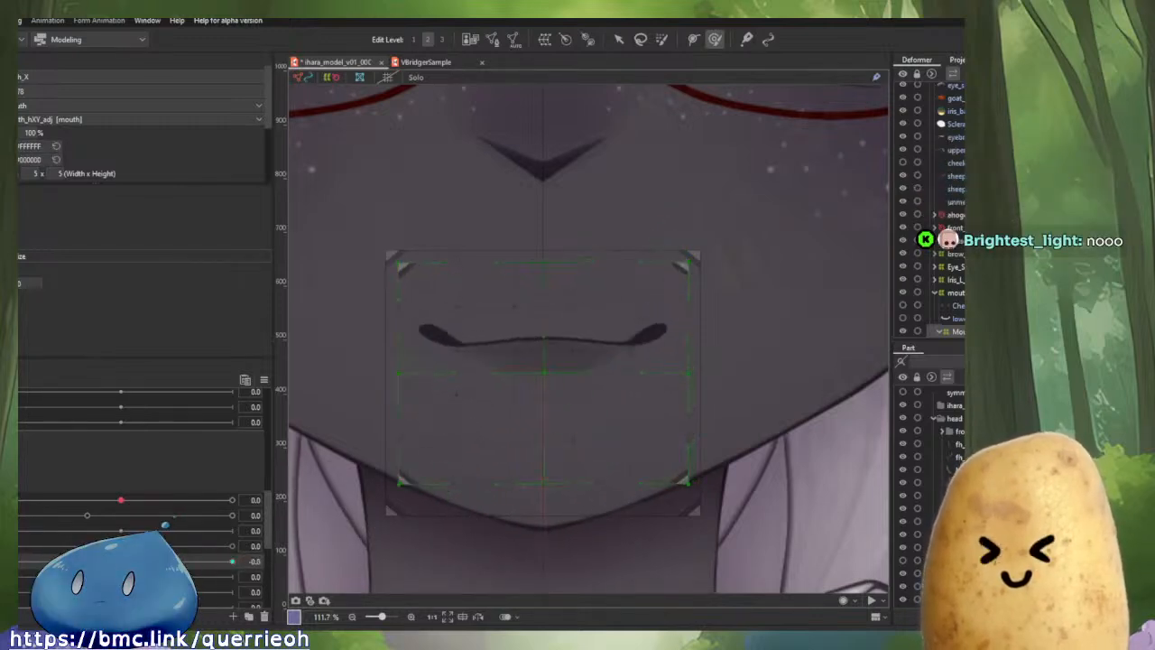
Examine the sample model's mouth warp at sideways values -1.0 and 1.0.
left_click(422, 61)
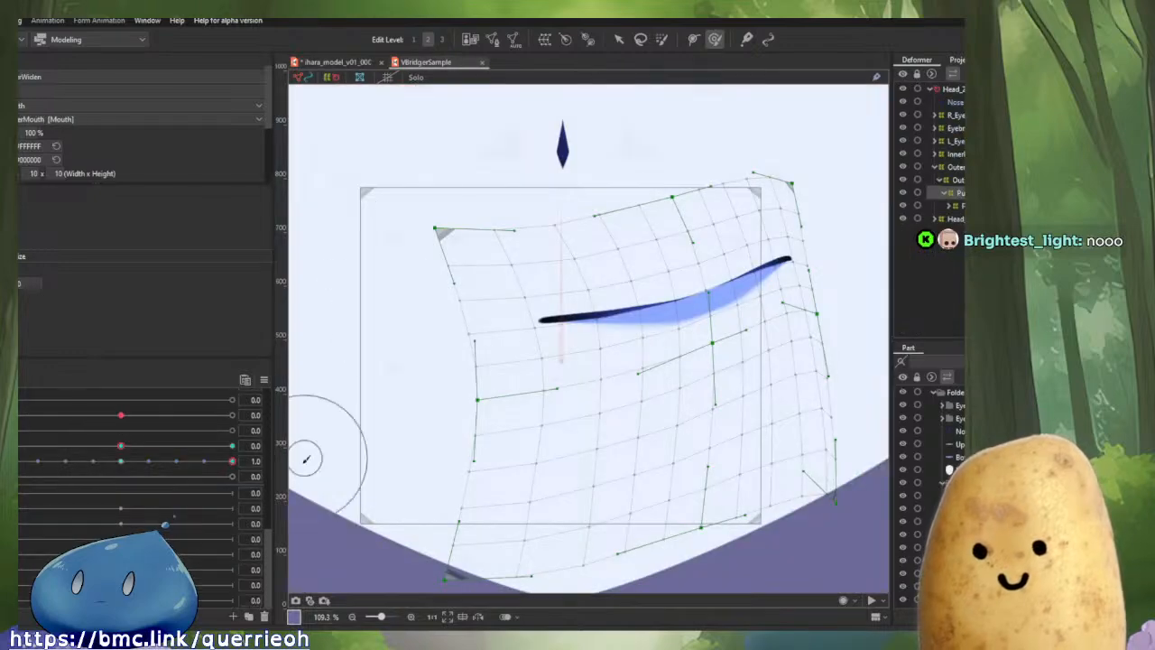
left_click_drag(228, 461, 40, 460)
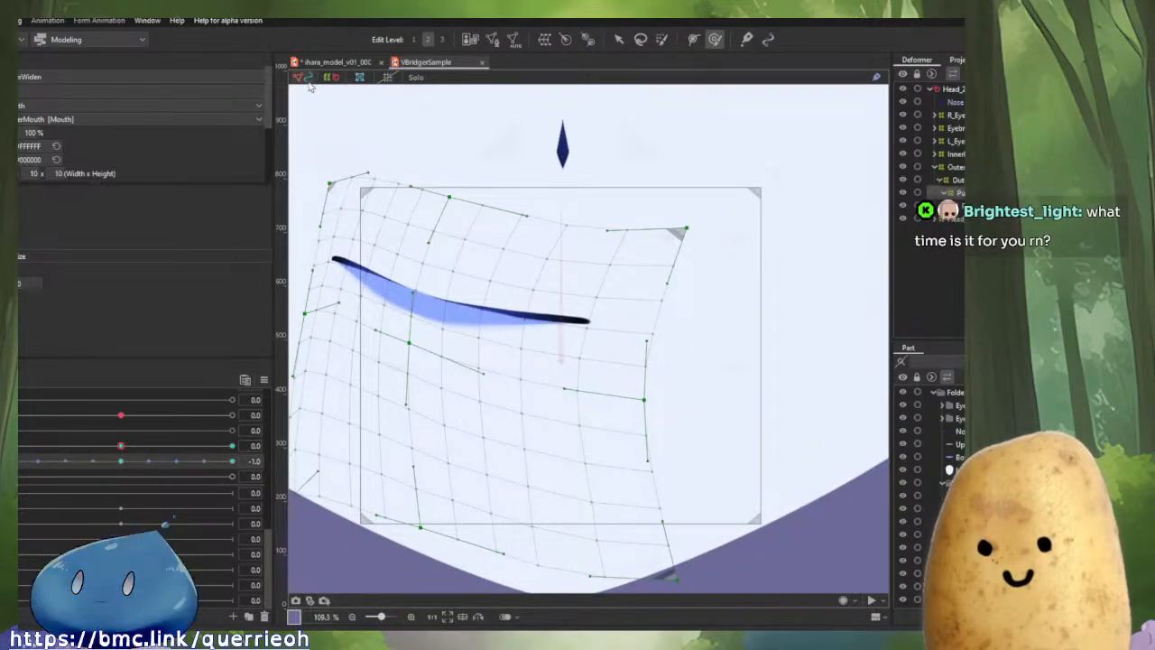
left_click_drag(123, 461, 232, 461)
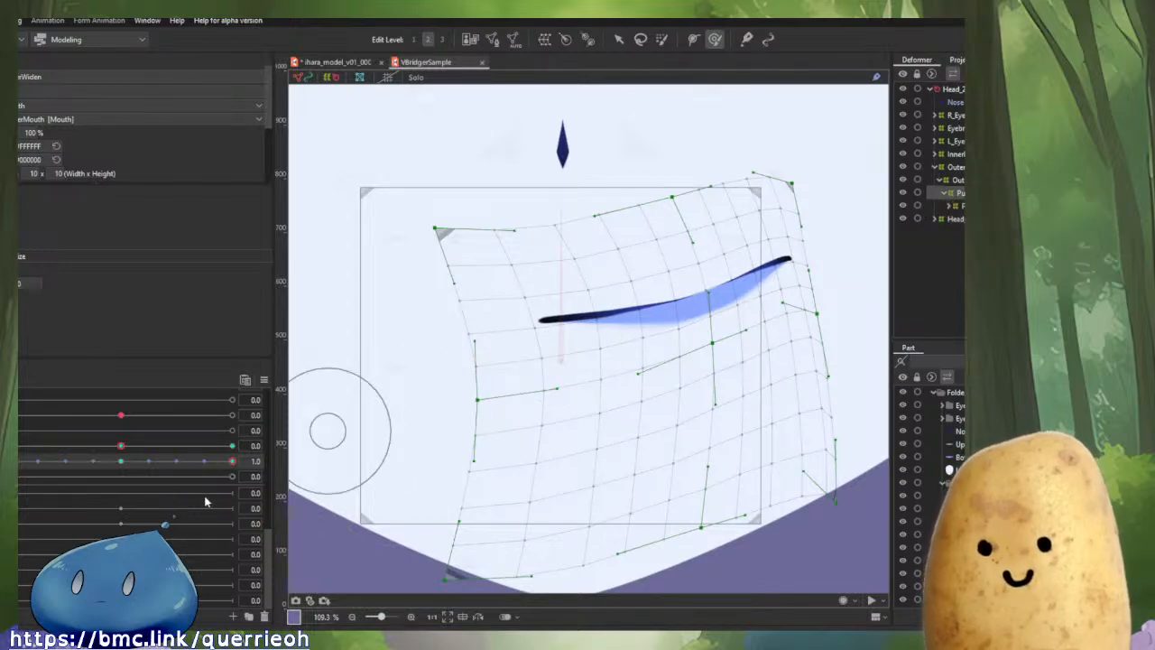
left_click_drag(230, 461, 166, 478)
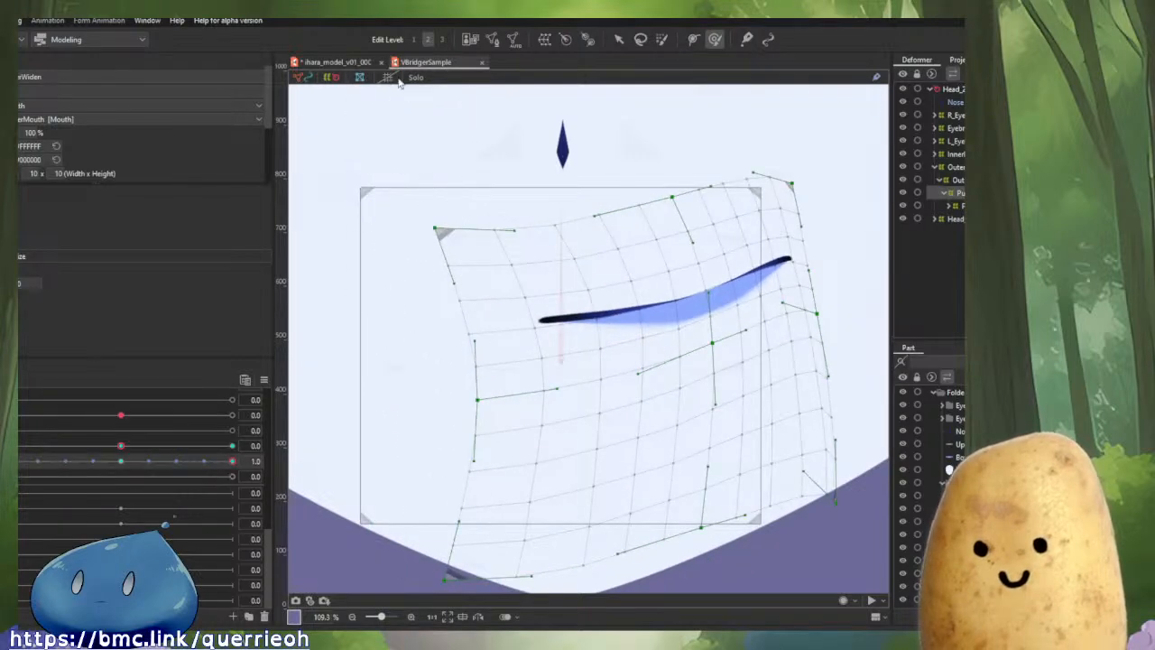
Return to the ihara model and brush the mouth X warp deformer slightly farther right at parameter value 1.0.
left_click(355, 61)
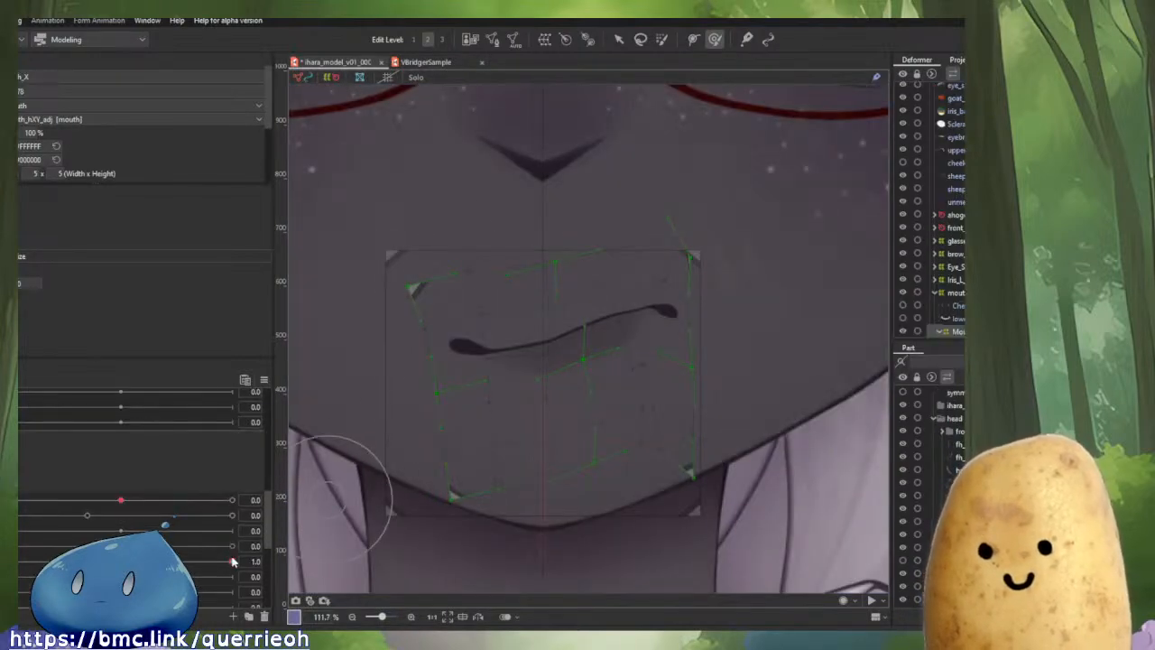
mouse_move(232, 561)
left_mouse_down()
mouse_move(154, 561)
mouse_move(232, 561)
left_mouse_up()
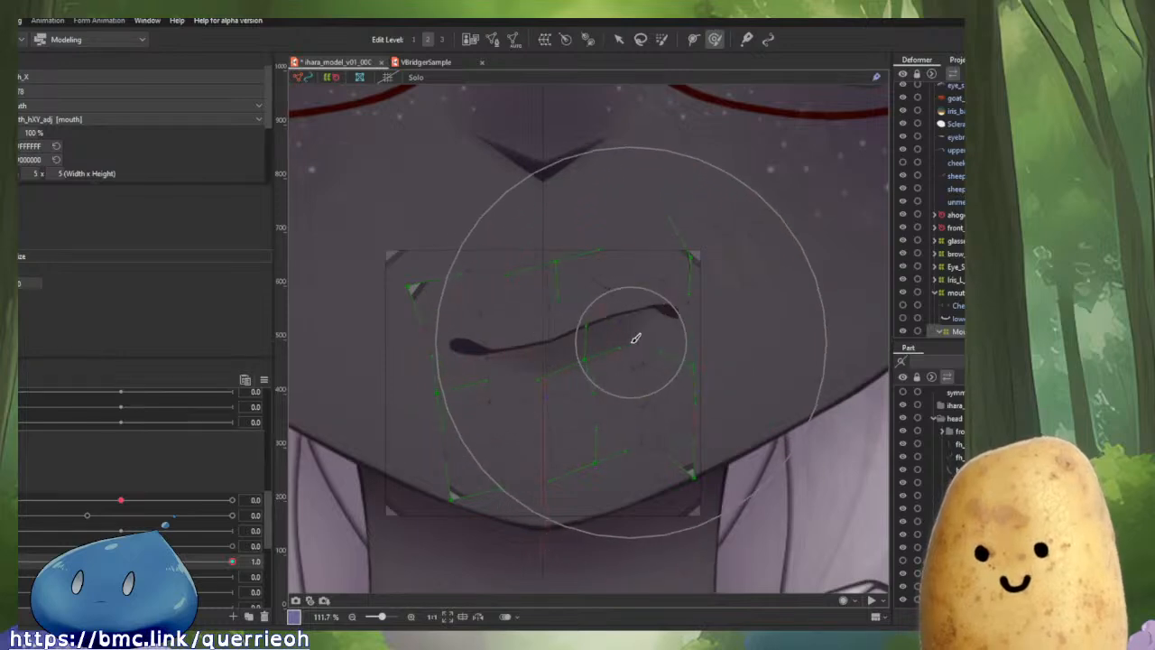
left_click_drag(695, 198, 712, 209)
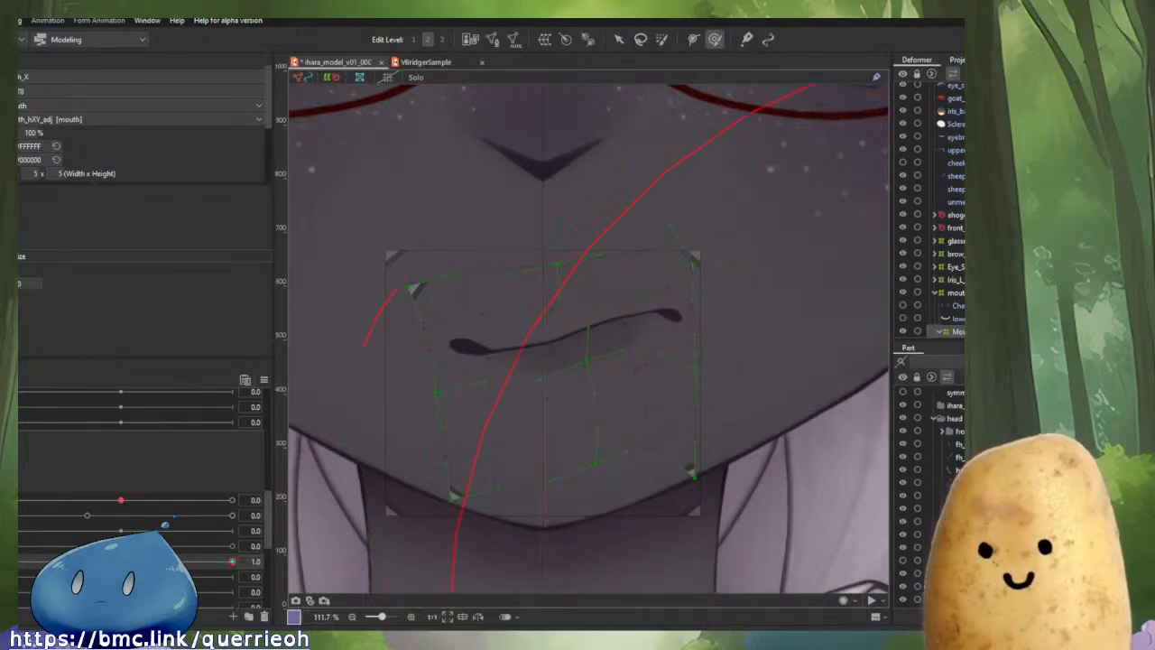
left_click_drag(443, 385, 492, 375)
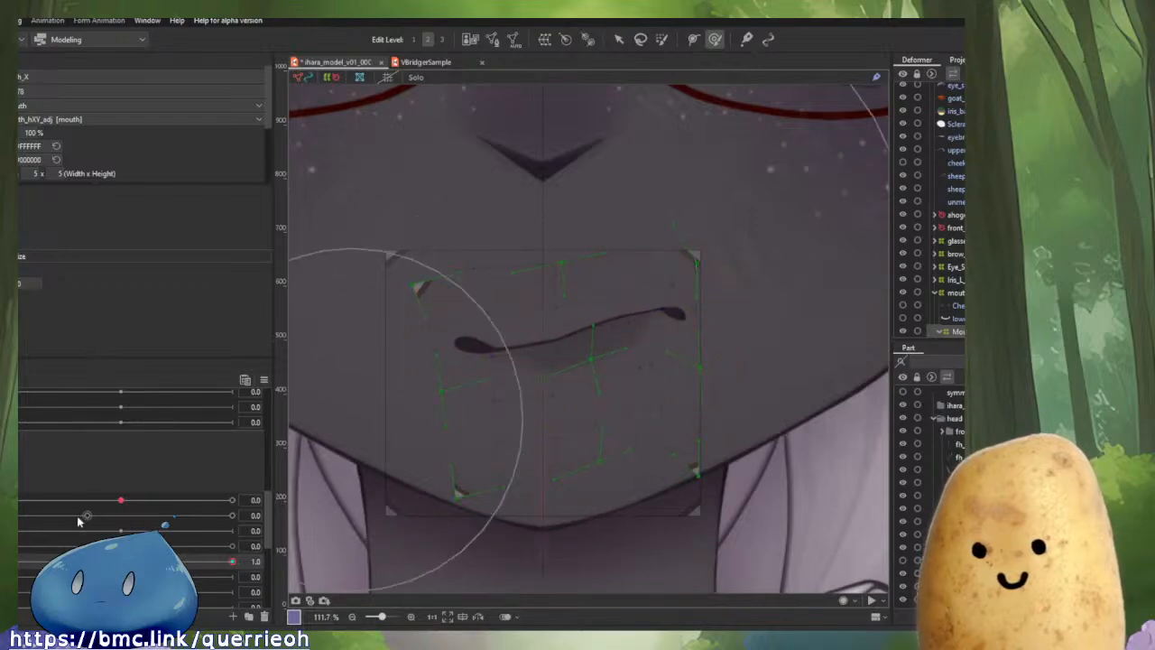
left_click_drag(230, 562, 257, 560)
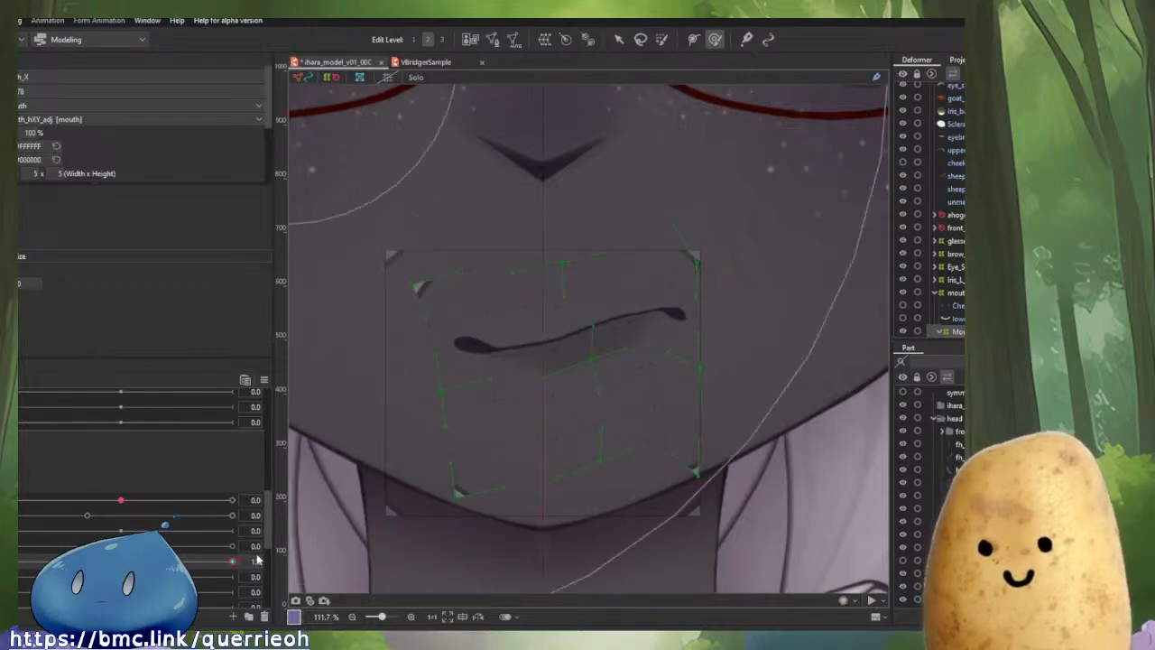
Preview the sideways mouth on the whole face with the mouth-opening and smile parameters at 1.0, sweeping the mouth X parameter.
scroll(496, 448, "down", 5)
key("Escape")
left_click(810, 269)
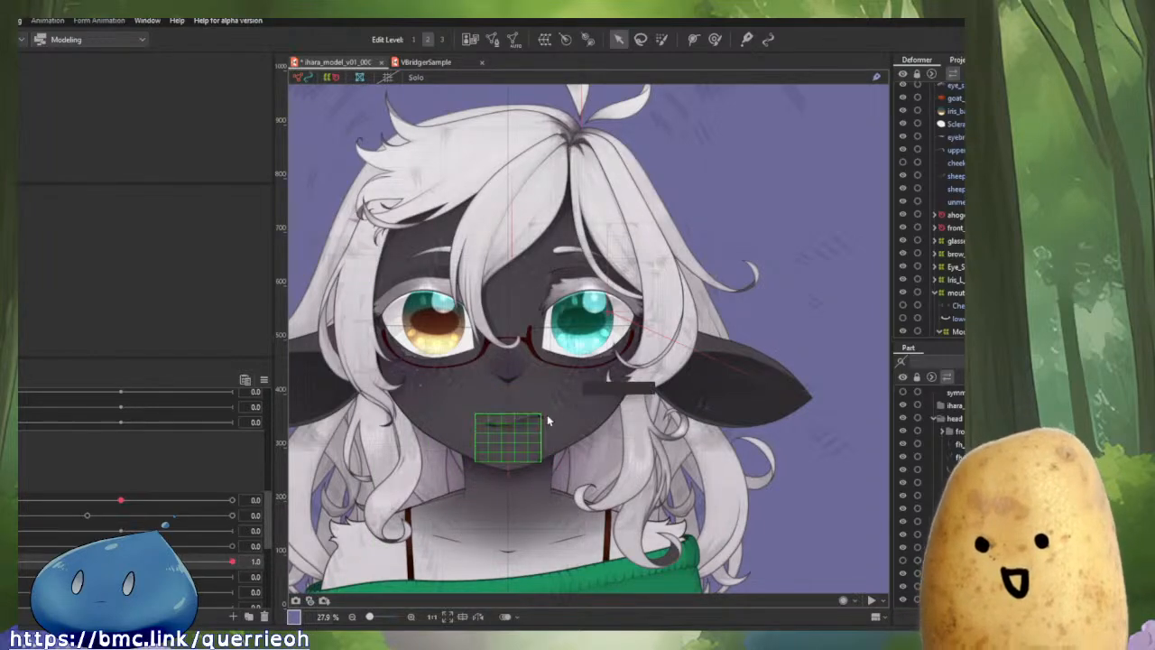
scroll(547, 414, "up", 6)
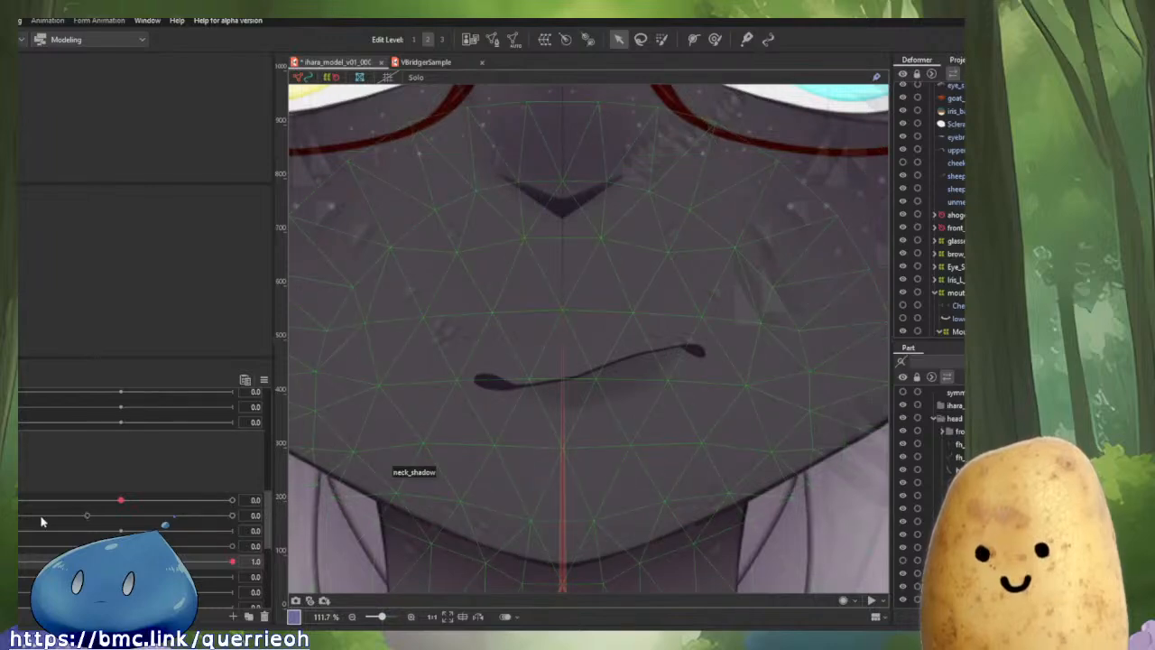
left_click_drag(41, 522, 231, 516)
scroll(545, 434, "down", 6)
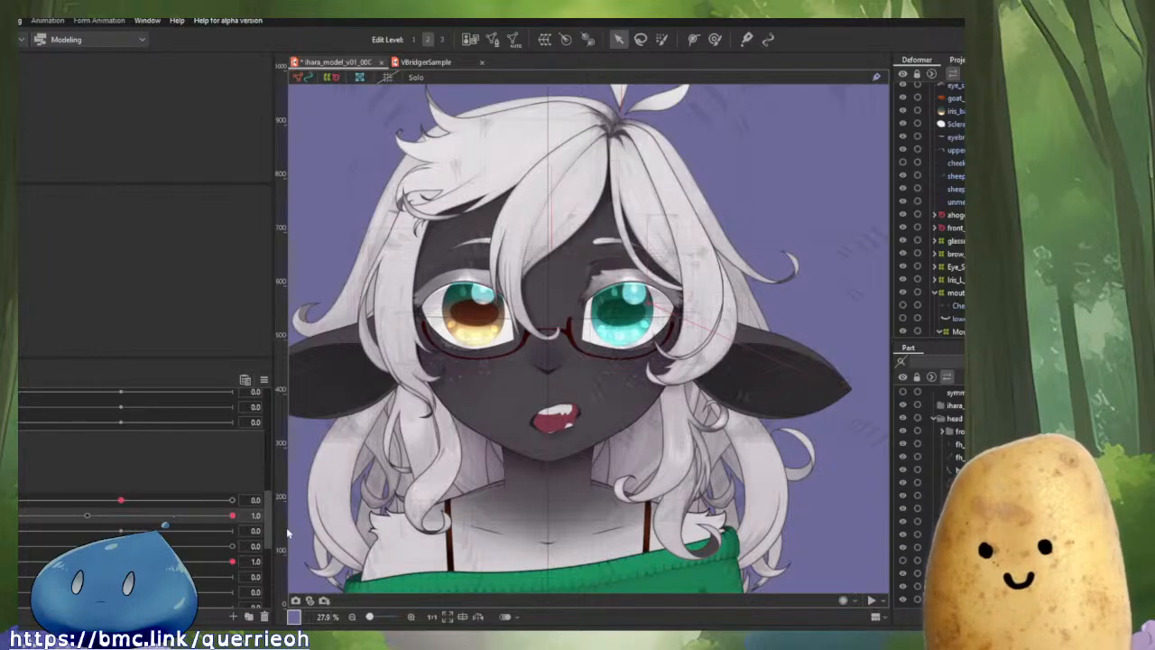
left_click_drag(122, 501, 201, 500)
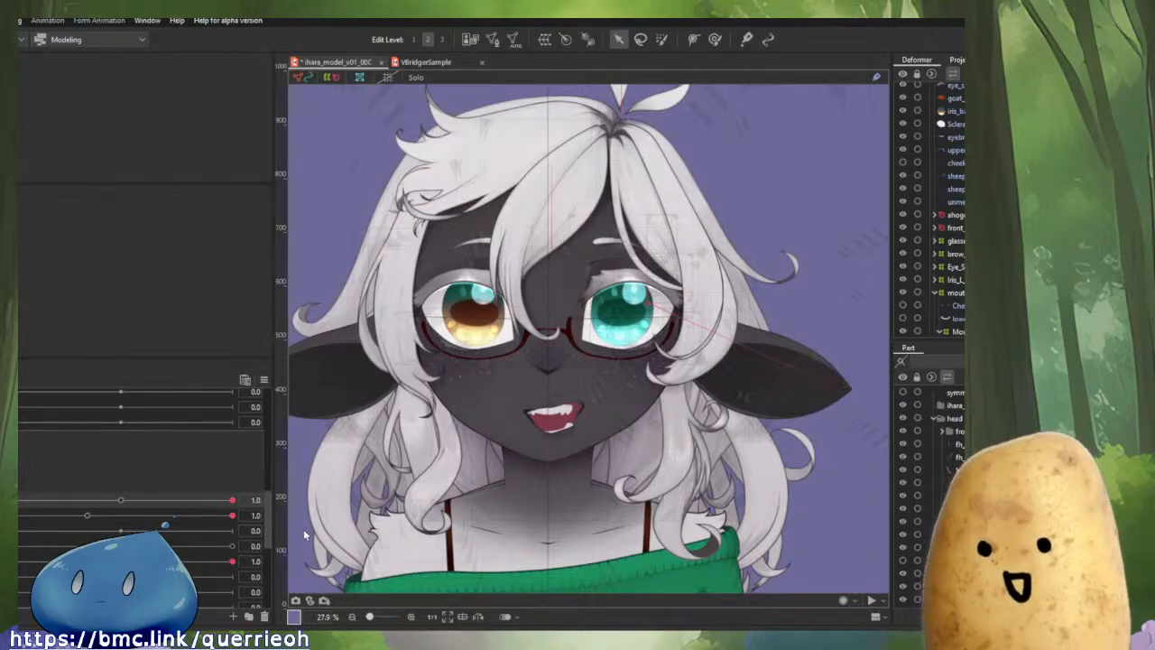
left_click_drag(227, 517, 24, 514)
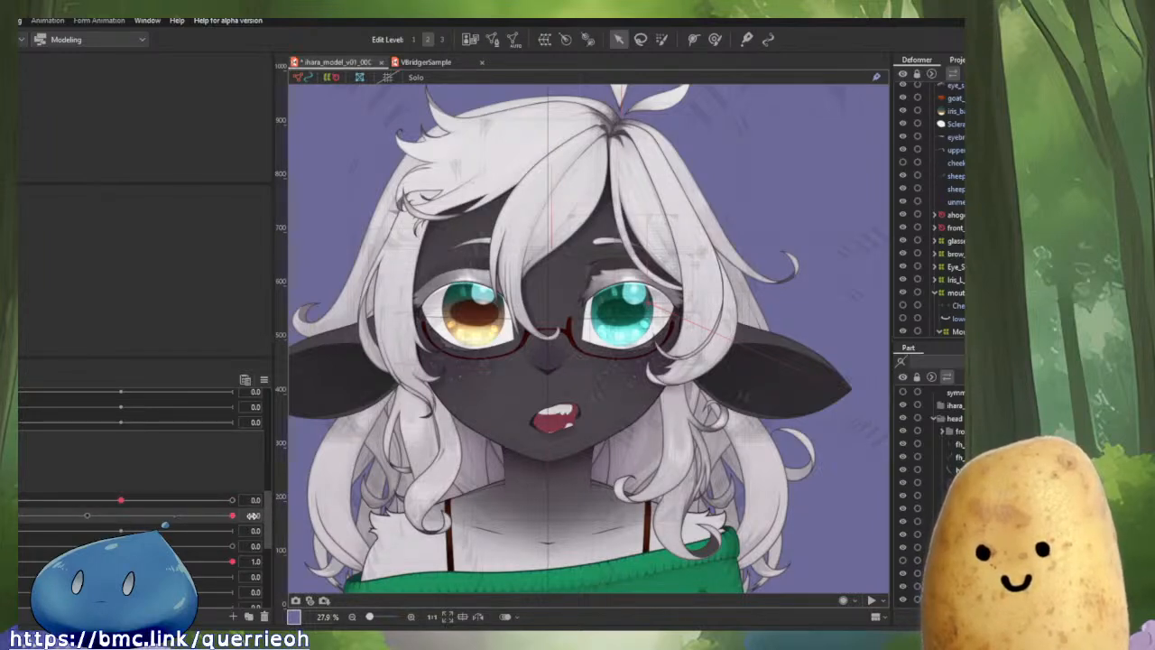
left_click_drag(159, 501, 176, 502)
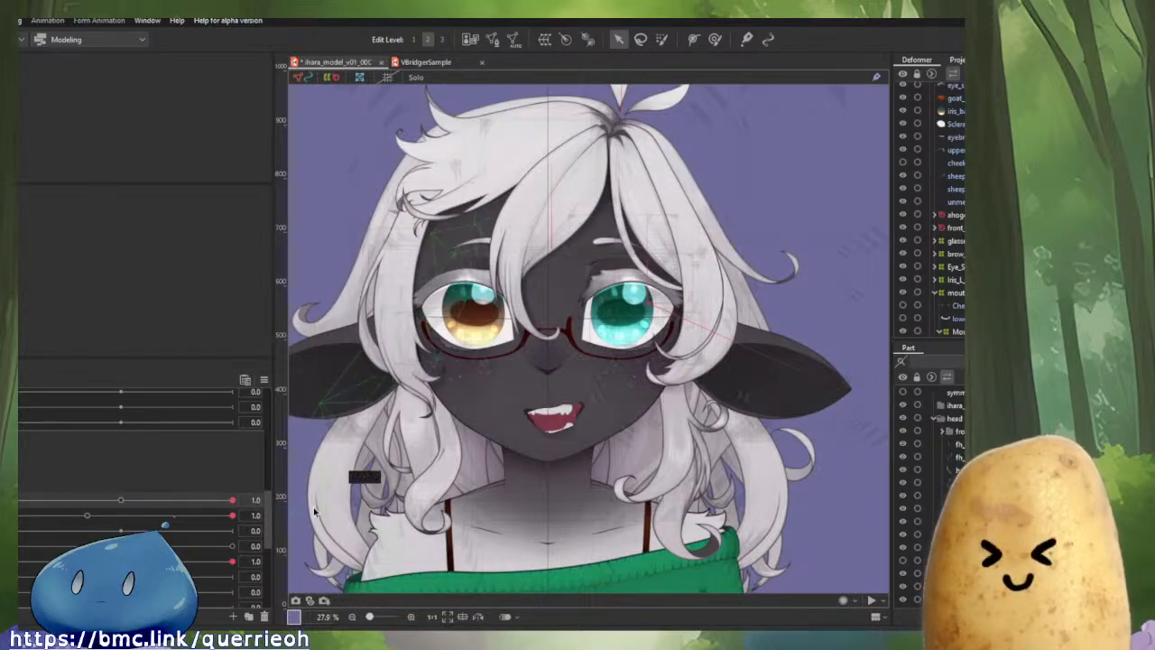
left_click_drag(234, 563, 88, 561)
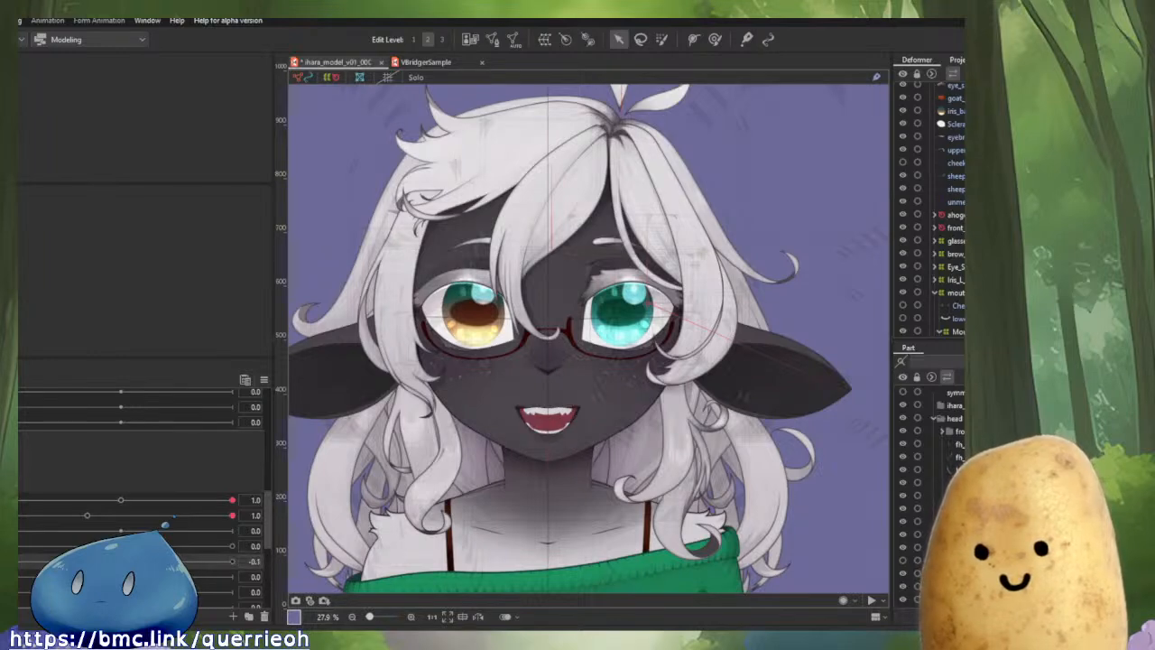
scroll(569, 420, "up", 3)
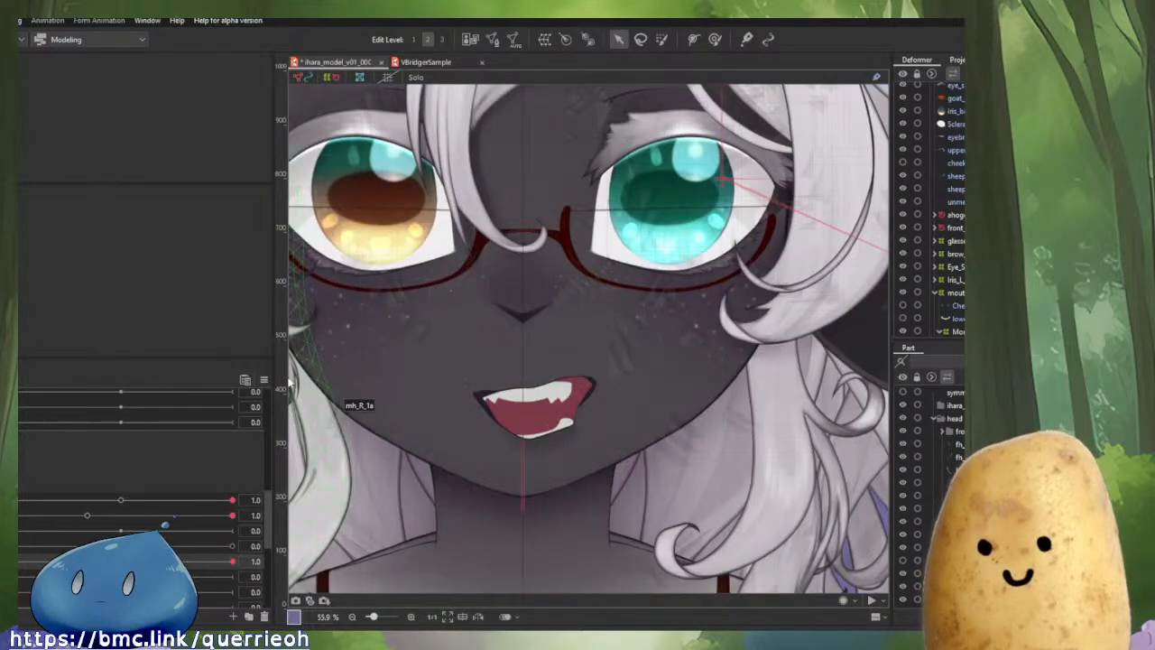
Reset the parameters to their defaults and select the mouth X warp deformer at its 1.0 keyform.
key("ctrl+0")
scroll(930, 207, "down", 10)
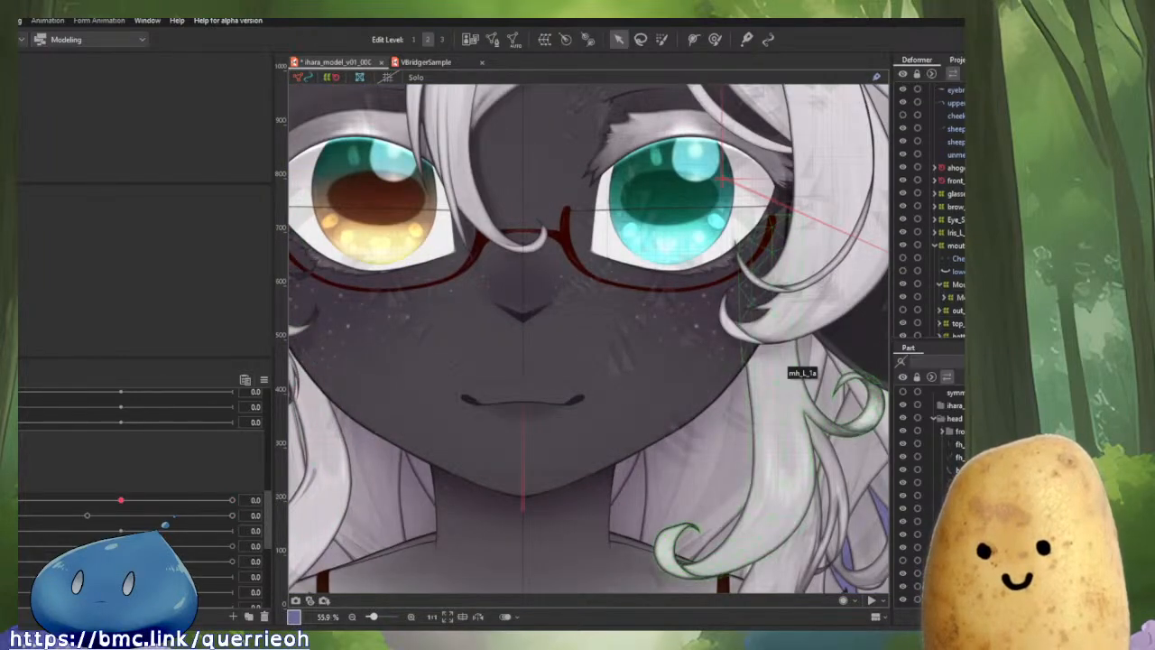
scroll(934, 207, "up", 5)
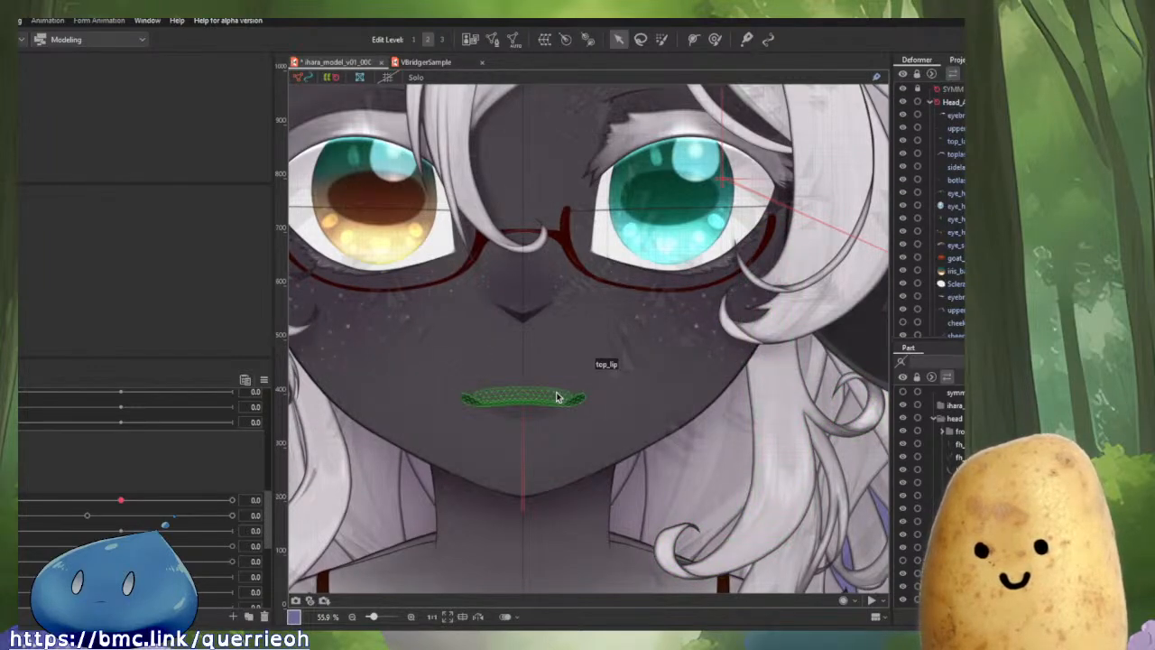
left_click(528, 397)
left_click(952, 292)
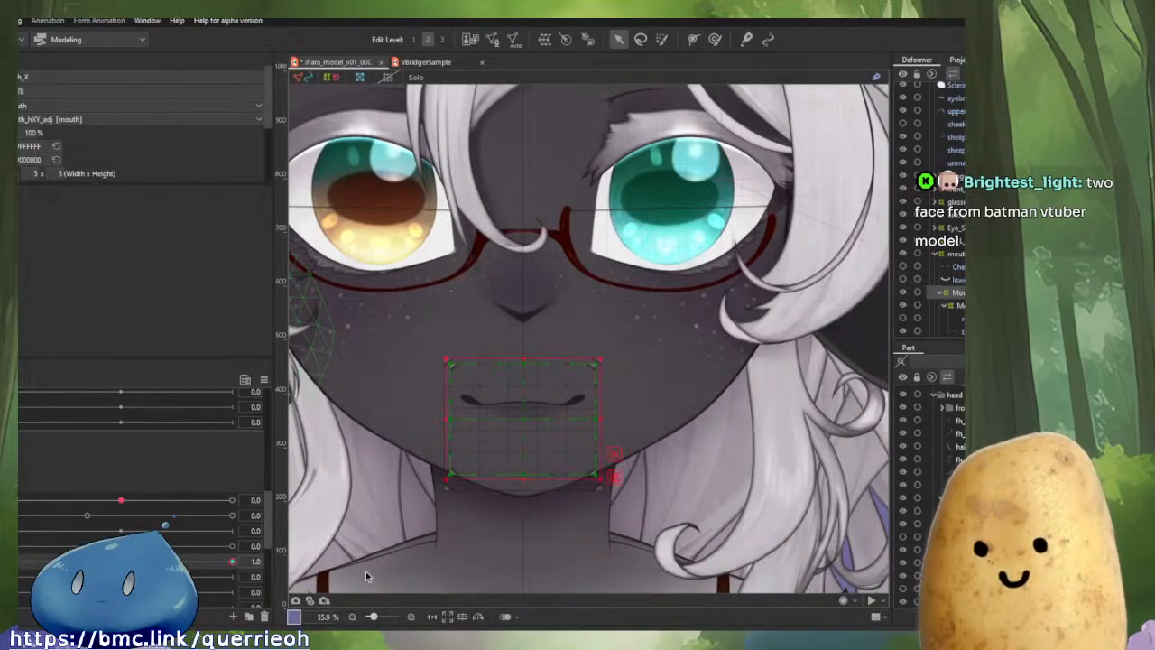
Shift the whole mouth warp deformer slightly right with the deform brush at parameter value 1.0, and test the movement.
scroll(544, 443, "up", 4)
key("b")
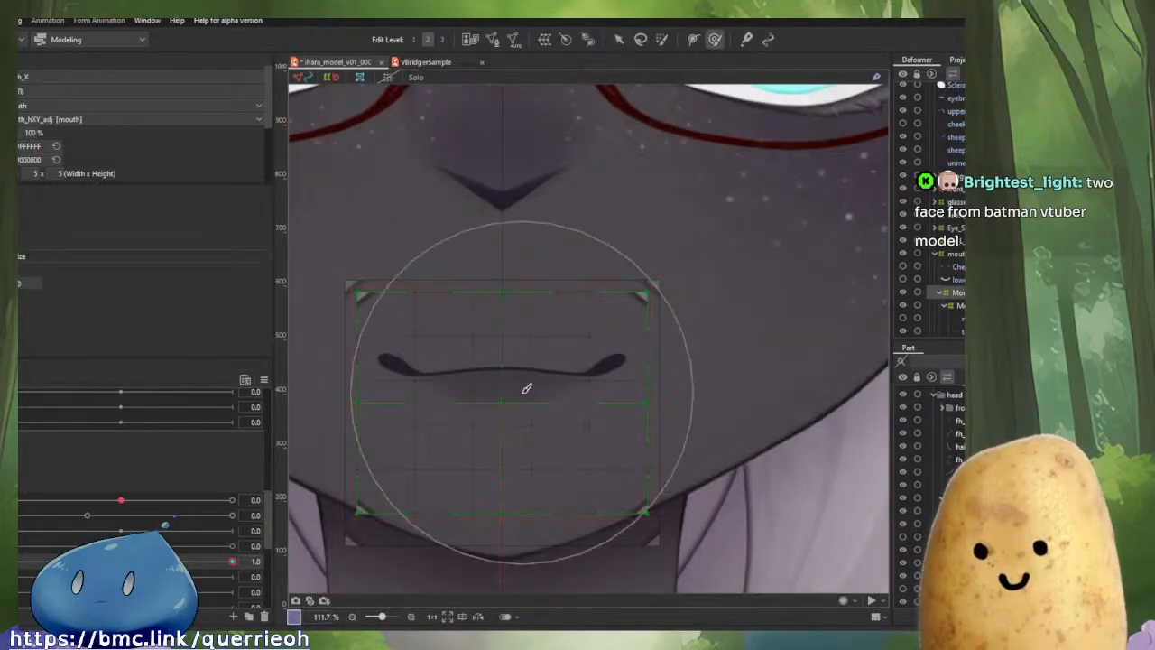
scroll(547, 393, "down", 2)
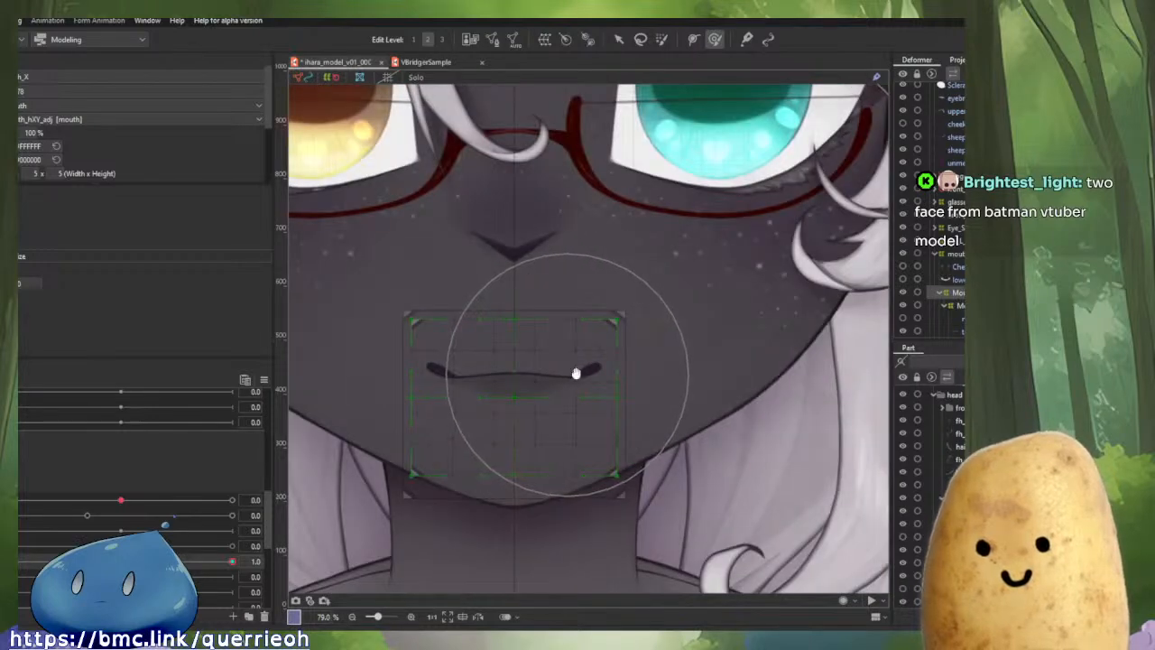
left_click_drag(575, 371, 620, 351)
scroll(610, 363, "up", 2)
left_click_drag(559, 375, 598, 376)
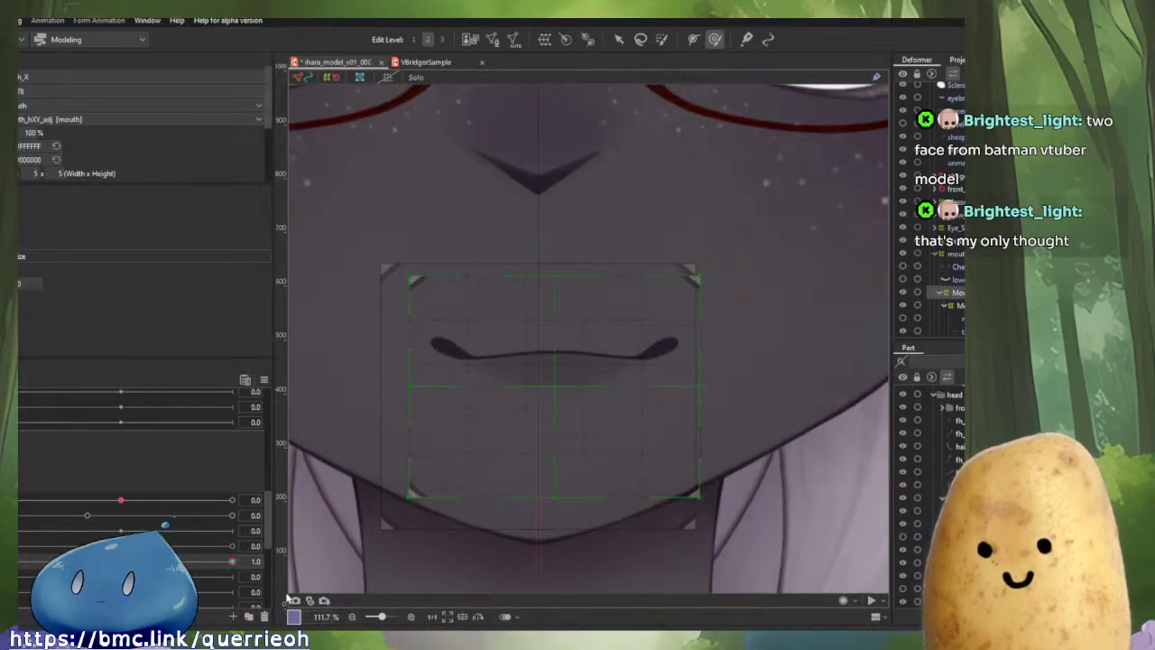
mouse_move(203, 565)
left_mouse_down()
mouse_move(121, 562)
mouse_move(290, 562)
left_mouse_up()
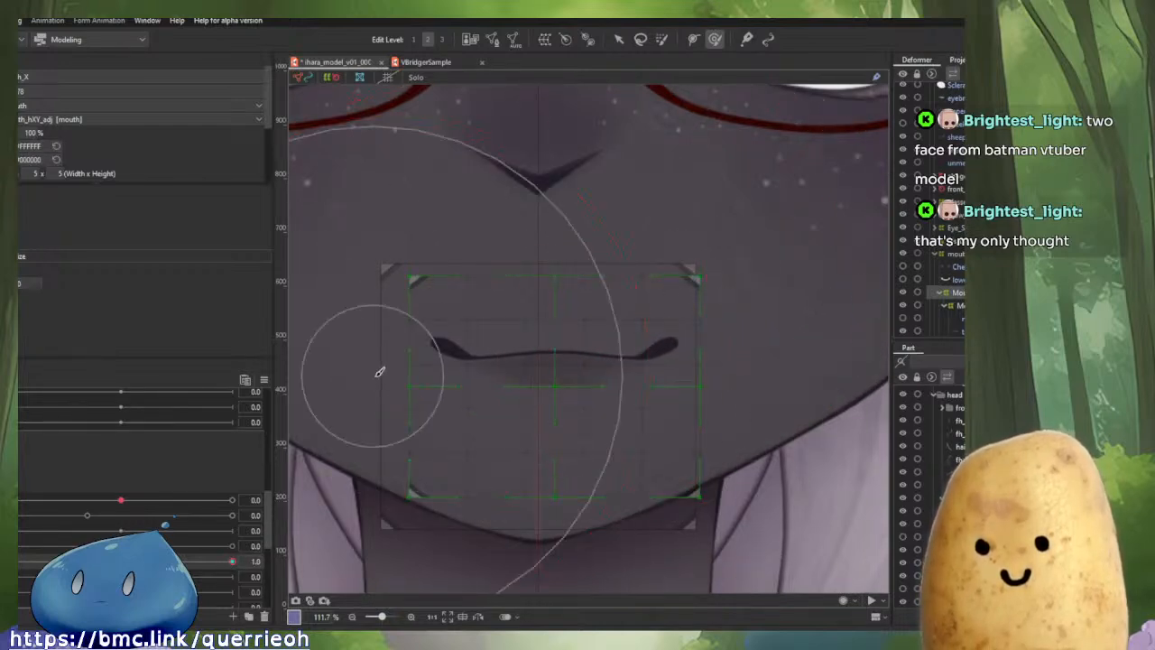
mouse_move(656, 411)
left_mouse_down()
mouse_move(456, 393)
mouse_move(616, 379)
left_mouse_up()
left_click(232, 561)
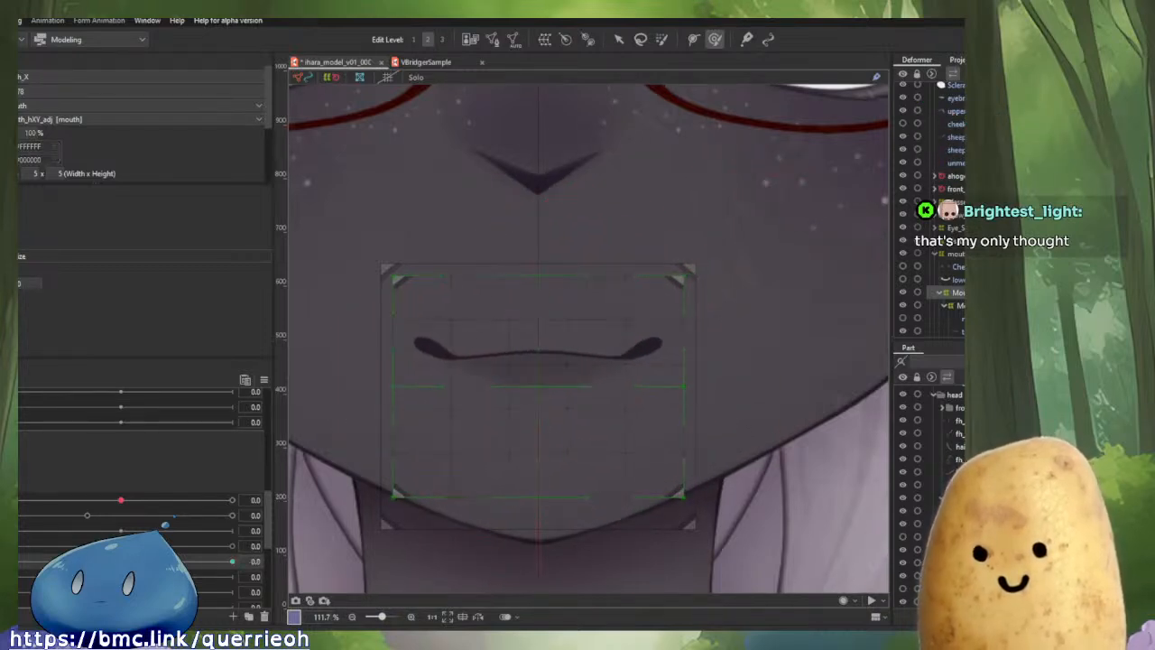
Tilt the mouth deformer by raising its right side and brushing its left side down and inward, using VBridgerSample as reference.
left_click_drag(799, 331, 773, 327)
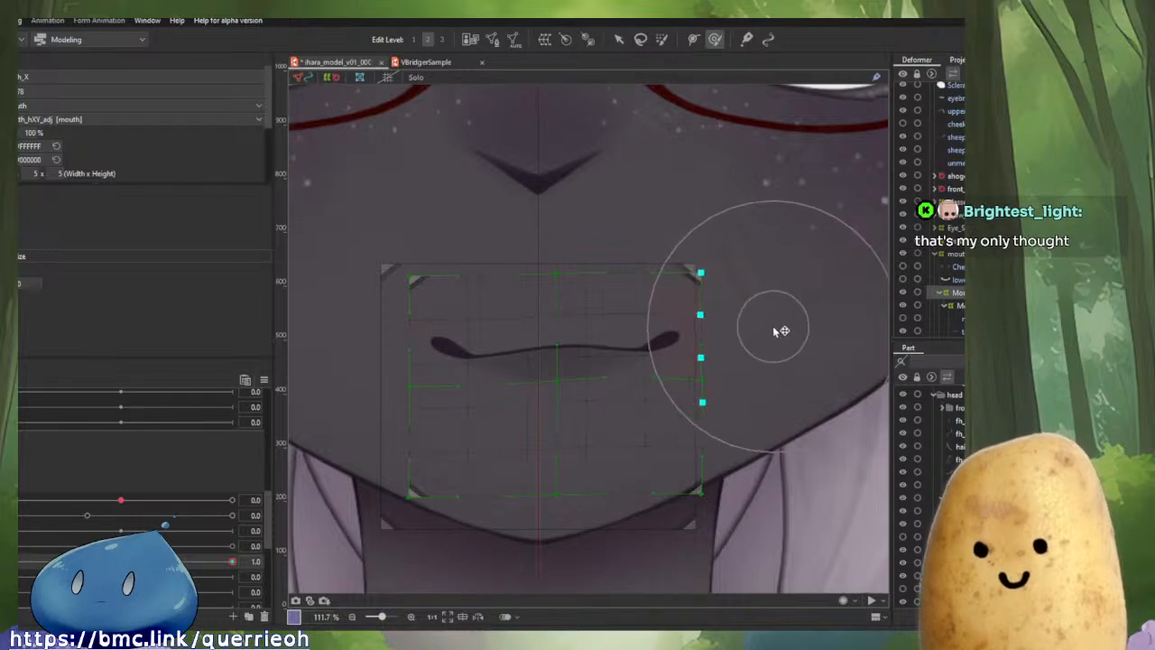
left_click(424, 61)
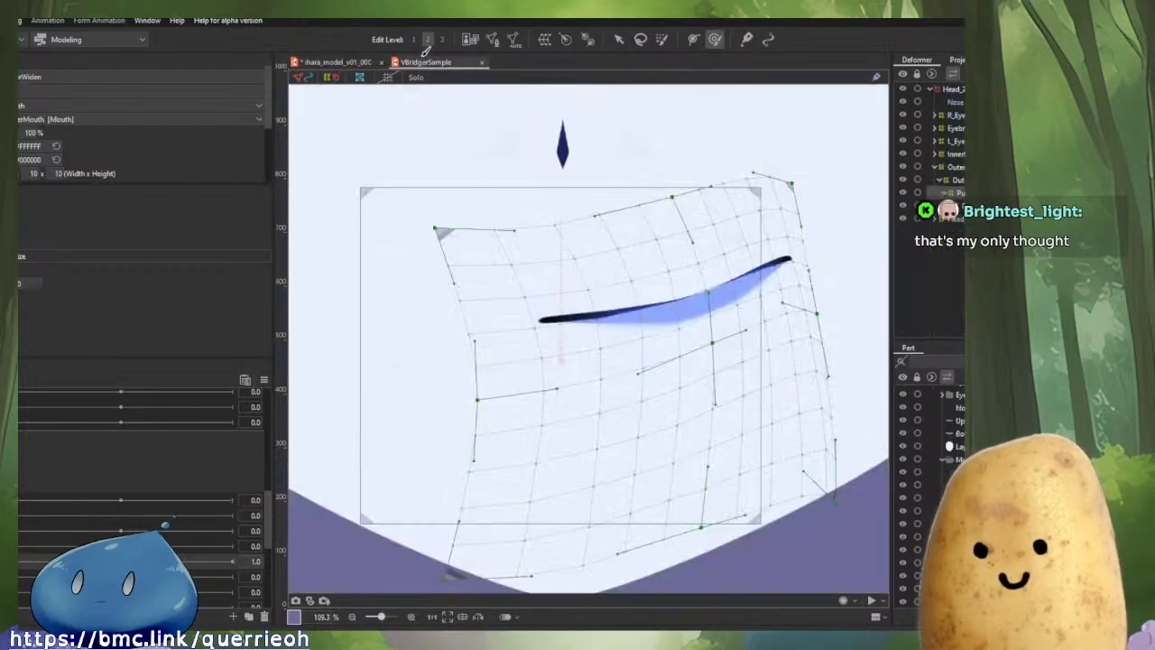
left_click(336, 62)
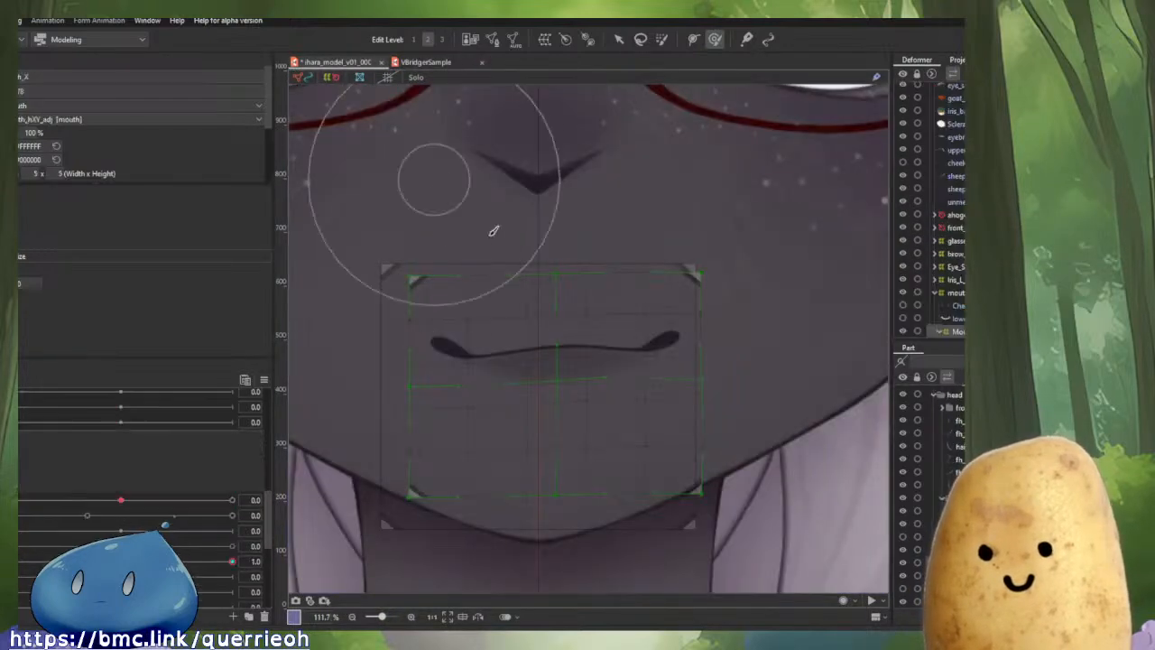
scroll(631, 379, "up", 3)
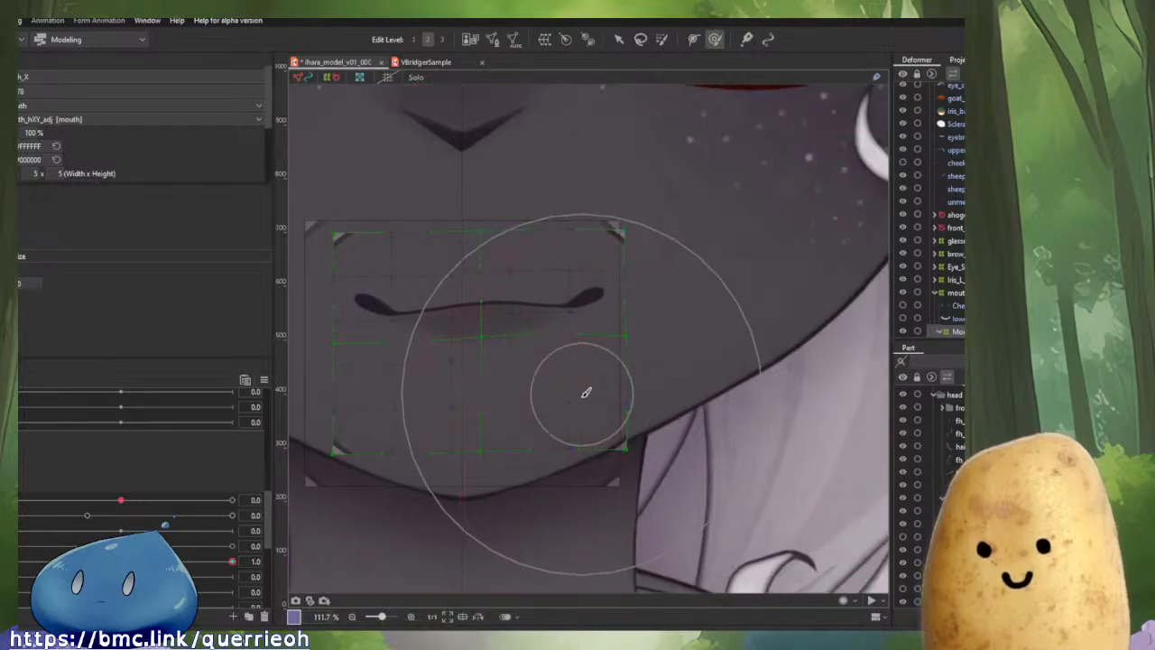
left_click_drag(582, 394, 620, 396)
left_click_drag(389, 326, 393, 341)
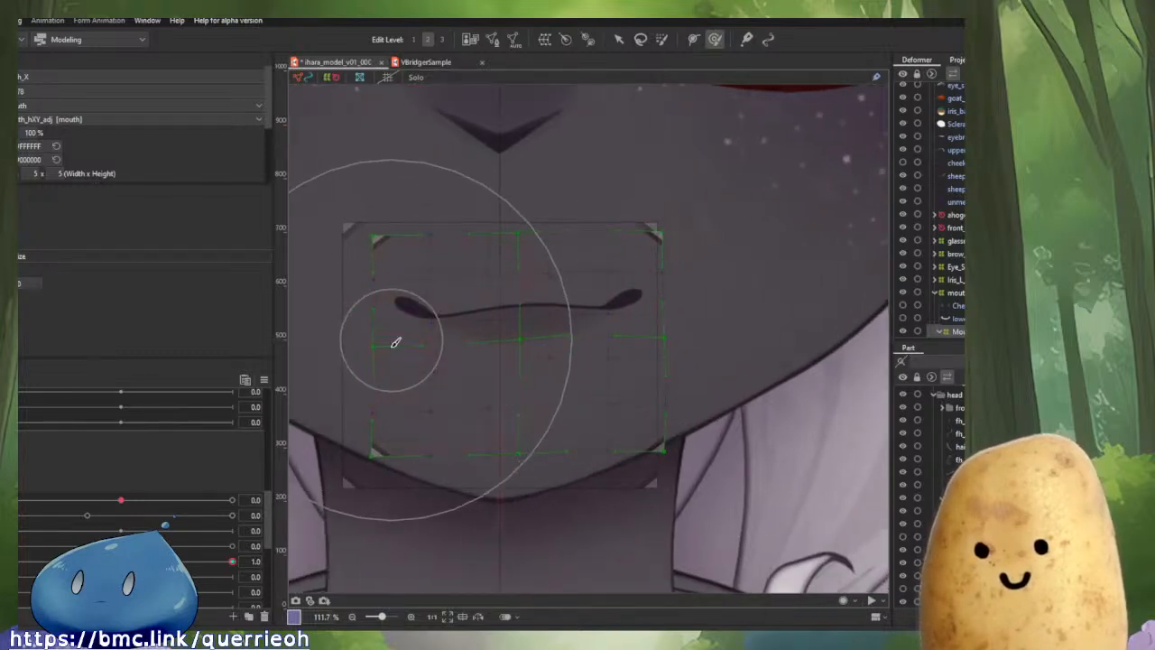
left_click_drag(382, 438, 410, 452)
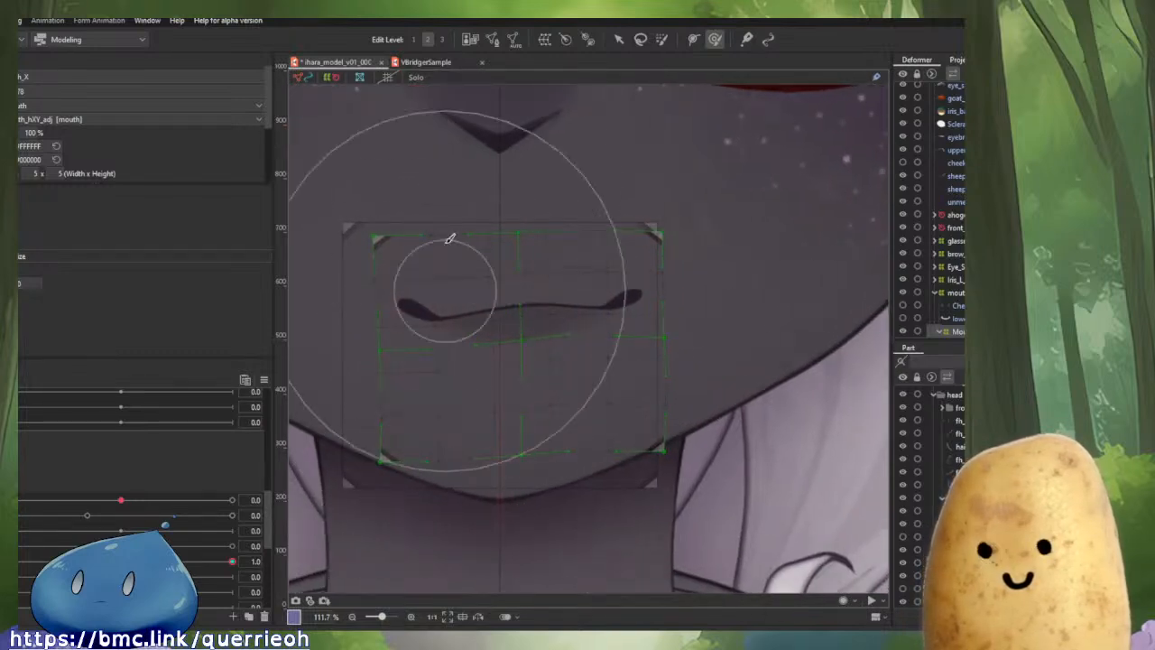
Compare with VBridgerSample, push the mouth deformer's left side farther inward and down, and test the mouth X parameter.
left_click(419, 62)
left_click(343, 62)
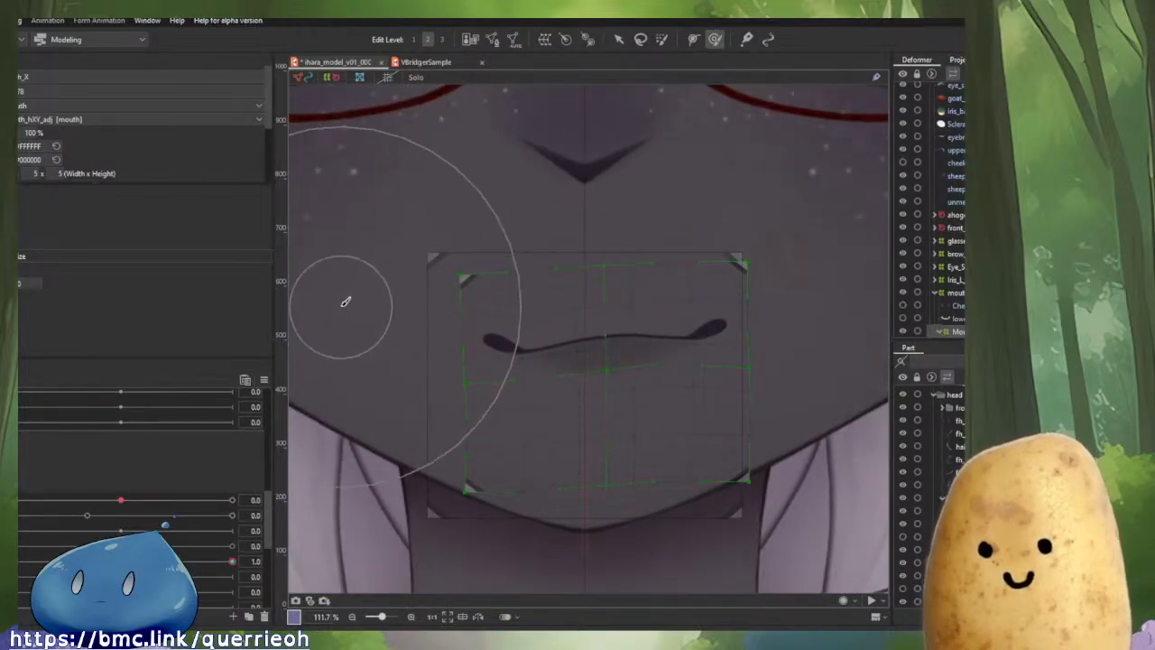
mouse_move(378, 300)
left_mouse_down()
mouse_move(422, 334)
mouse_move(638, 430)
mouse_move(439, 355)
left_mouse_up()
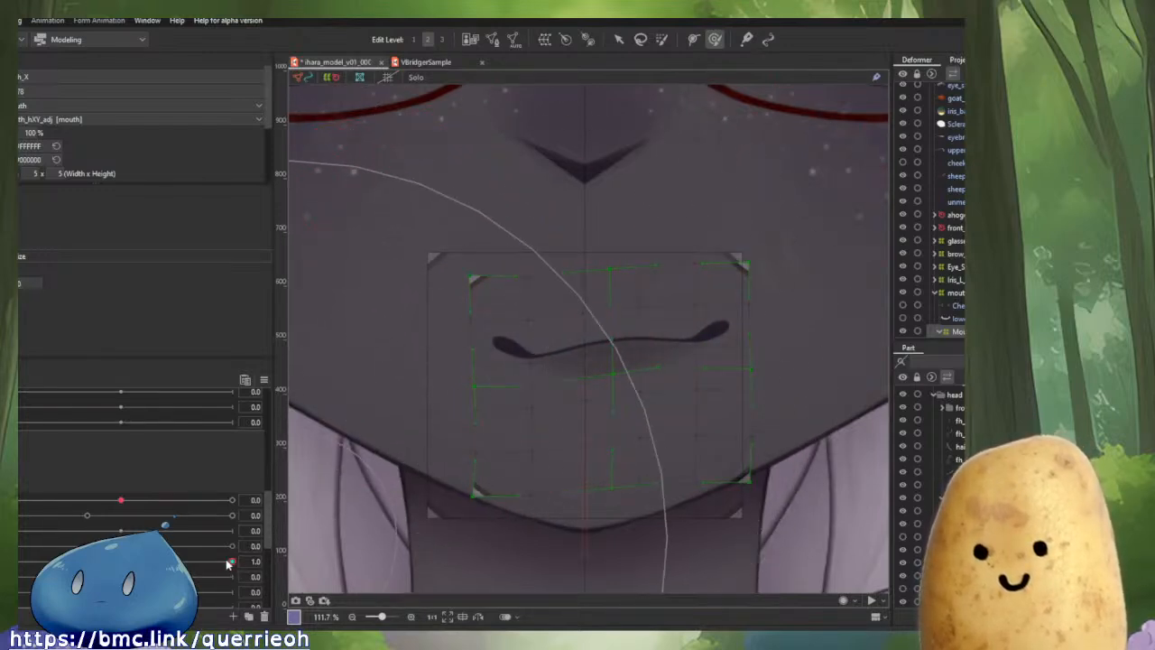
mouse_move(231, 562)
left_mouse_down()
mouse_move(156, 562)
mouse_move(236, 562)
left_mouse_up()
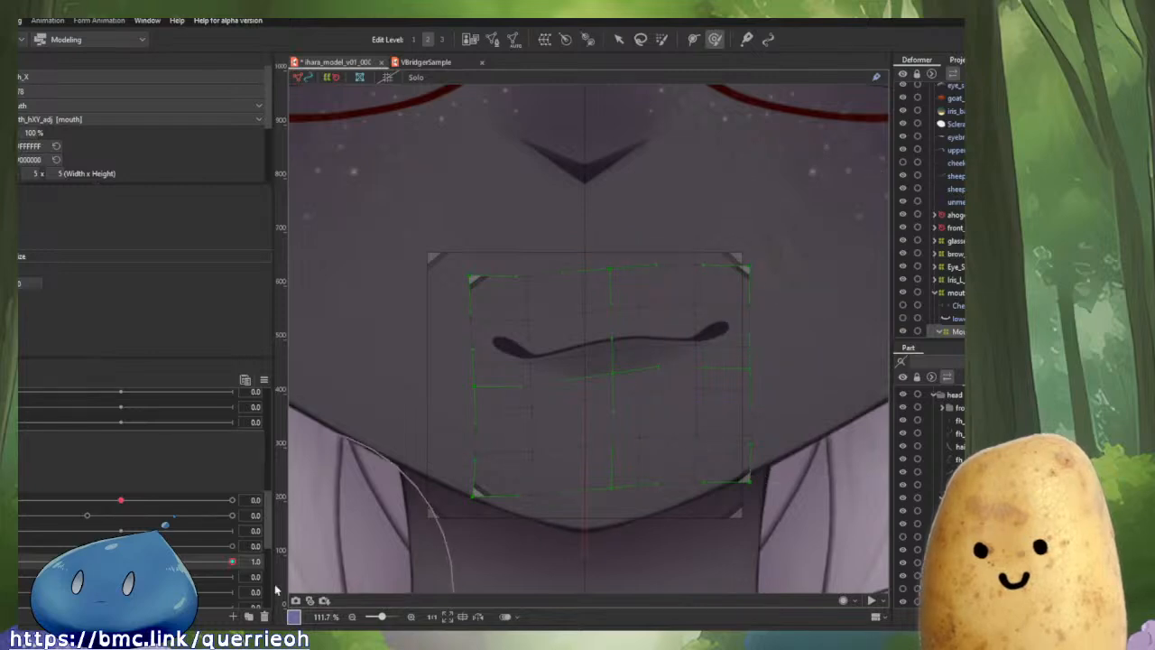
mouse_move(231, 565)
left_mouse_down()
mouse_move(98, 562)
mouse_move(237, 554)
left_mouse_up()
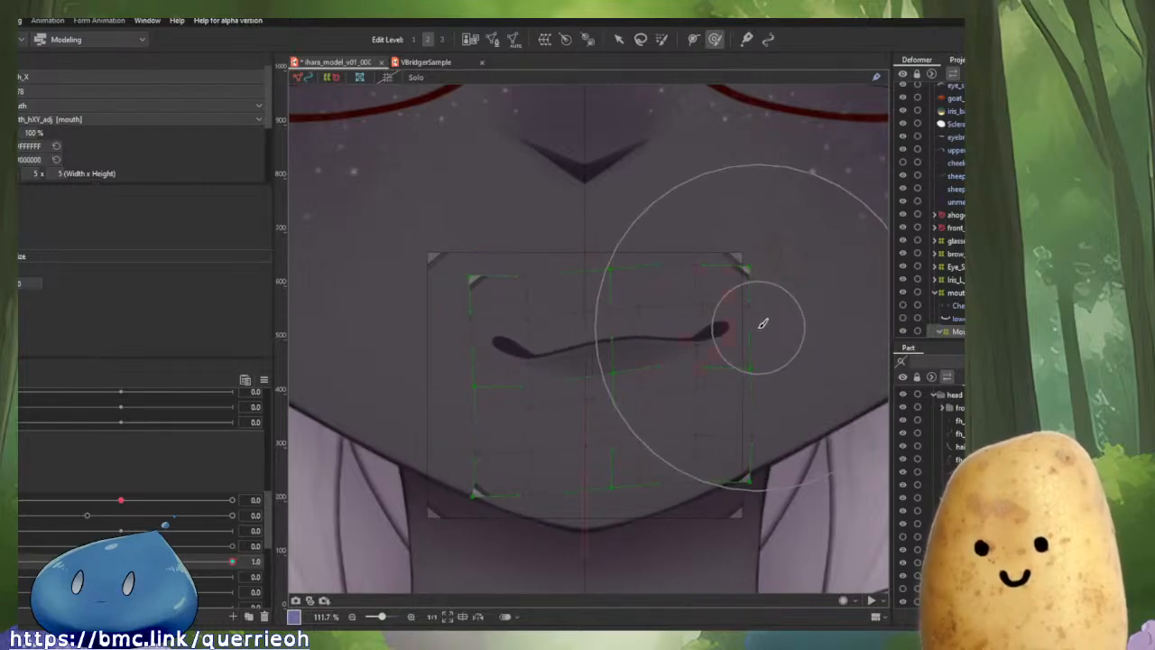
Nudge the mouth deformer's right side inward with the deform brush, and brush its left side farther down and inward.
key("b")
mouse_move(706, 341)
left_mouse_down()
mouse_move(615, 340)
mouse_move(692, 333)
left_mouse_up()
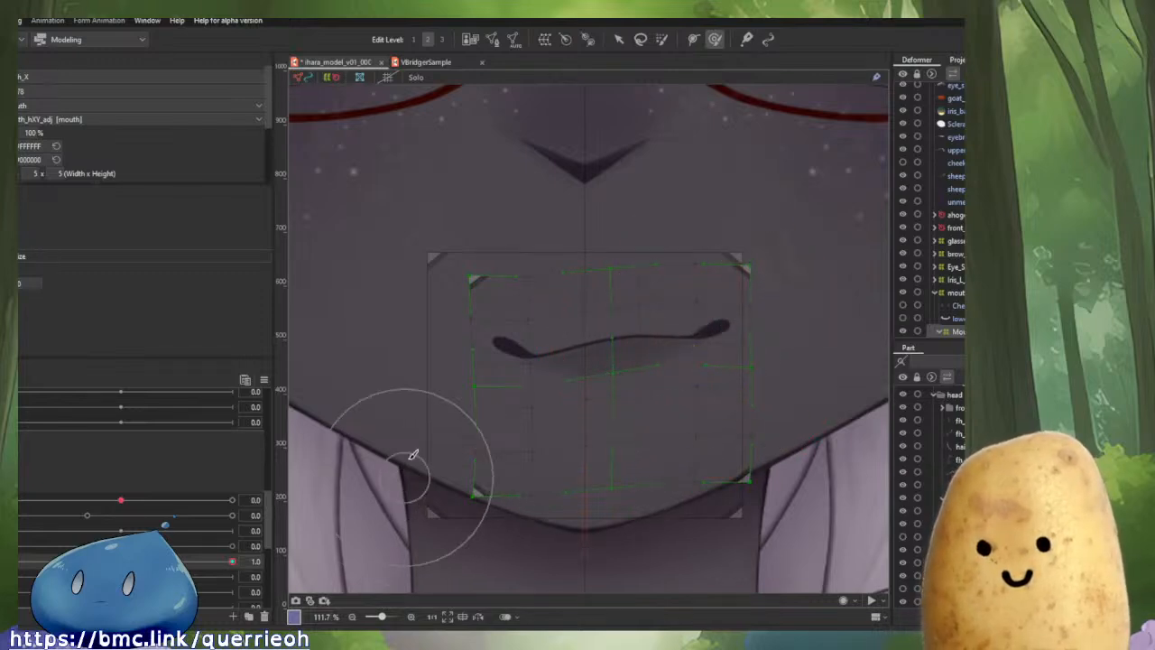
left_click_drag(504, 368, 502, 384)
left_click_drag(459, 473, 468, 485)
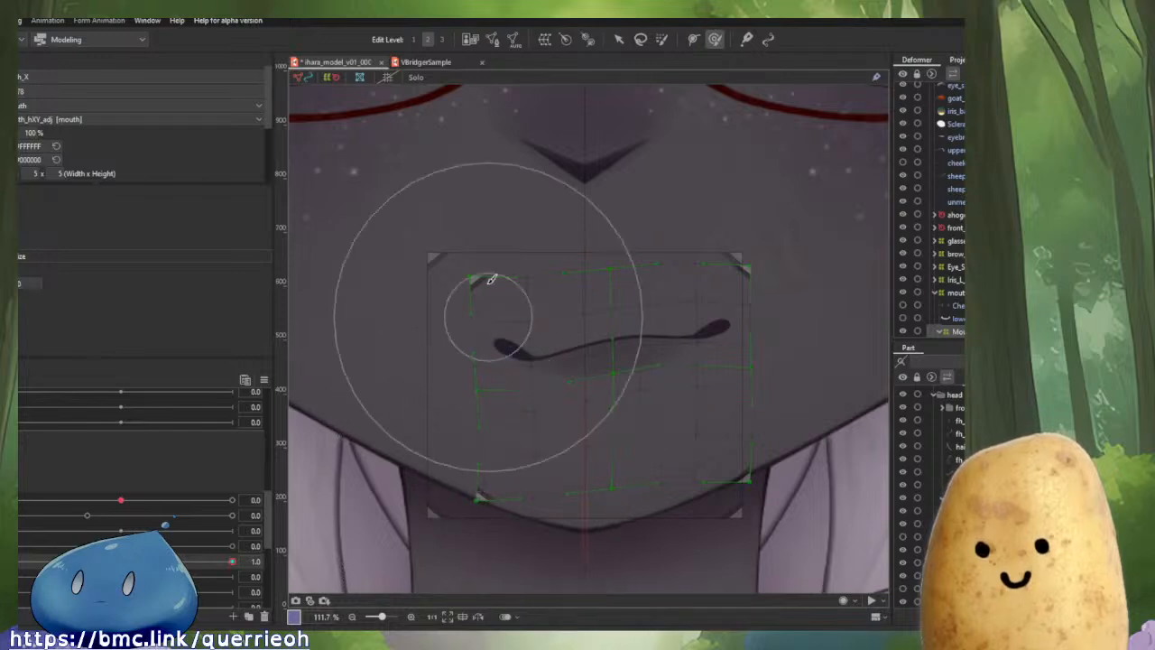
key("b")
mouse_move(475, 295)
left_mouse_down()
mouse_move(510, 340)
mouse_move(481, 317)
left_mouse_up()
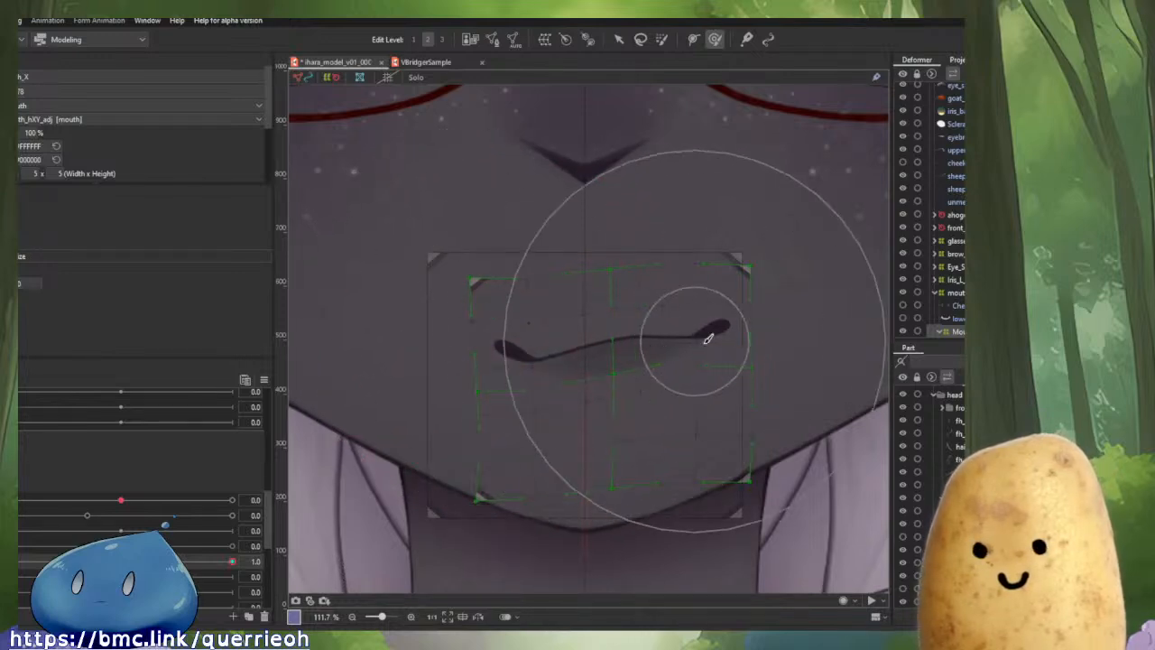
Refine the mouth deformer's right corner with a smaller deform brush, pulling it slightly up and inward, and test the mouth X parameter.
key("b")
mouse_move(754, 354)
left_mouse_down()
mouse_move(676, 348)
mouse_move(691, 373)
mouse_move(624, 368)
left_mouse_up()
key("b")
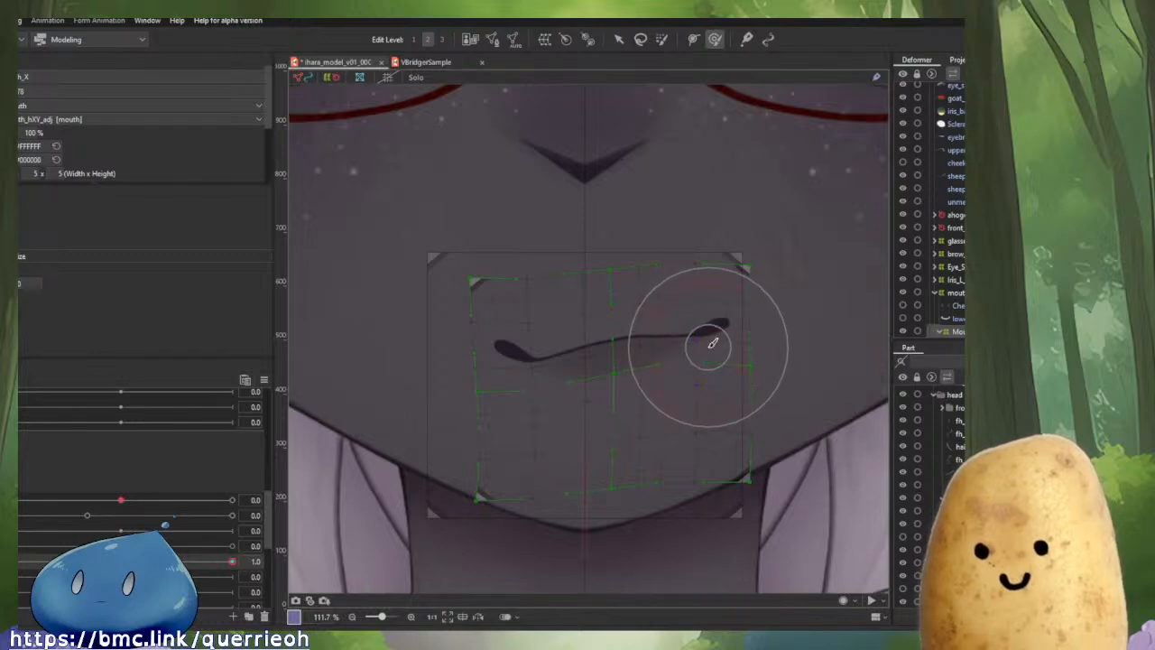
left_click_drag(761, 295, 760, 288)
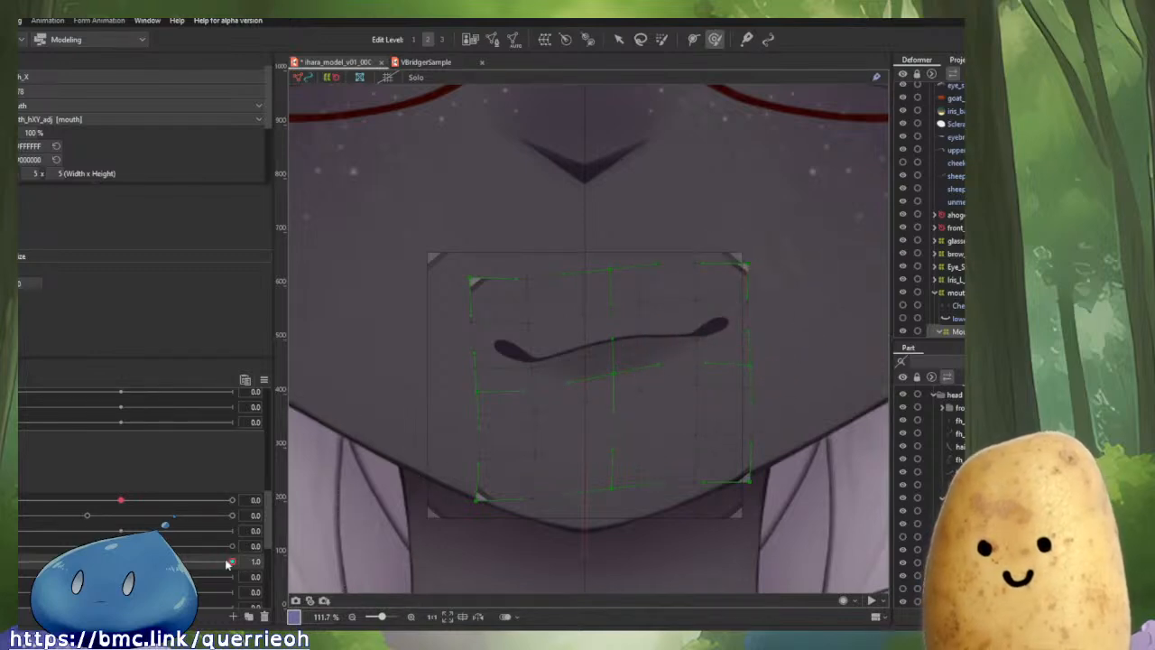
left_click_drag(228, 564, 269, 574)
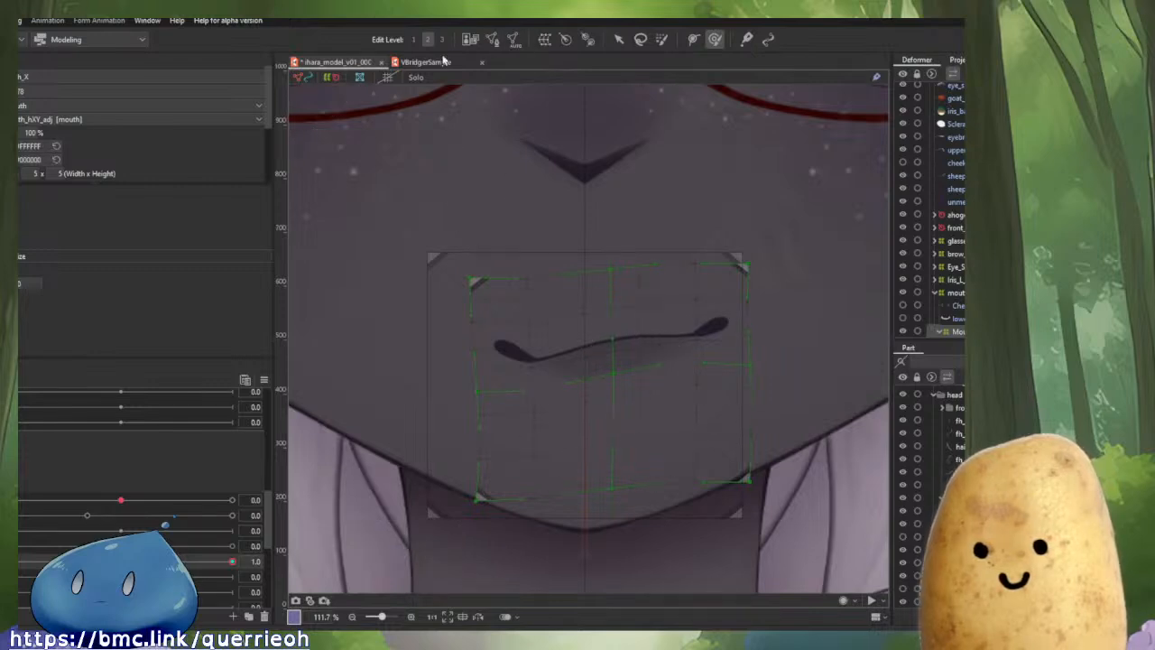
Compare the mouth shape with VBridgerSample, and check the mouth X movement up close and against the whole face.
left_click(443, 61)
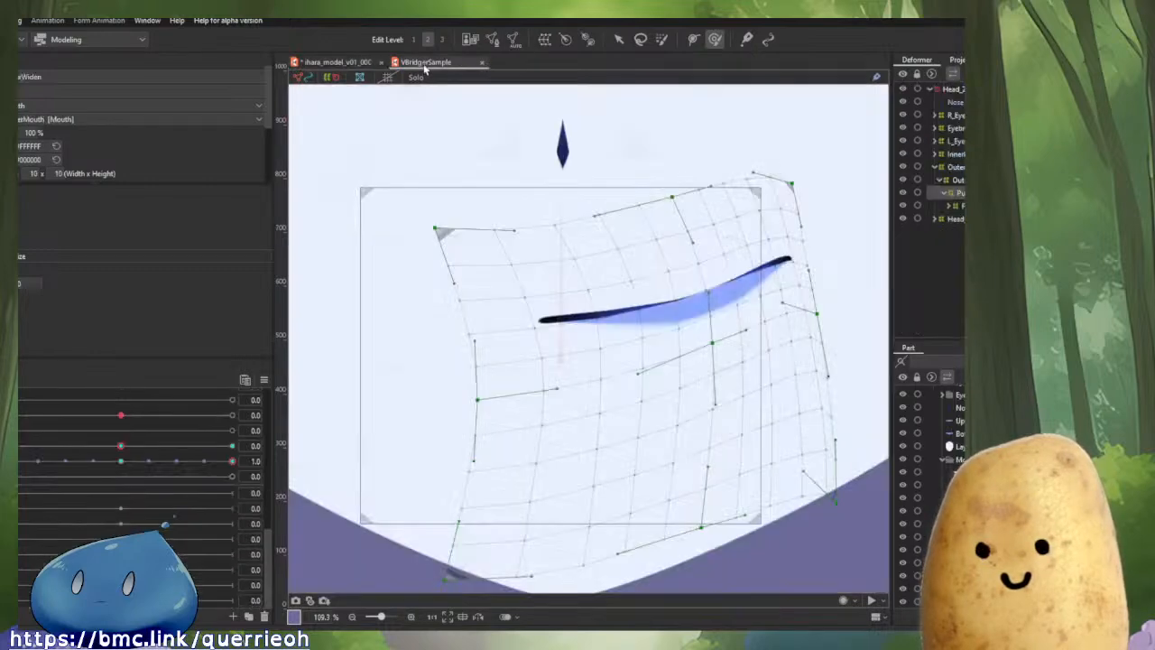
left_click(331, 62)
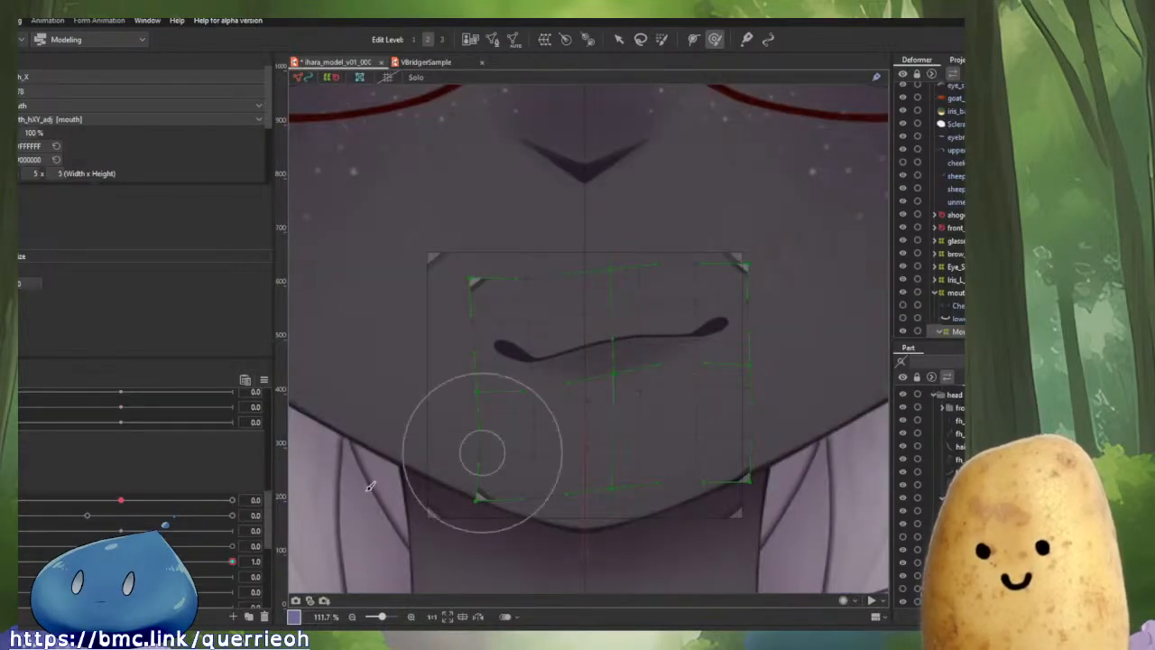
mouse_move(233, 562)
left_mouse_down()
mouse_move(150, 562)
mouse_move(233, 562)
left_mouse_up()
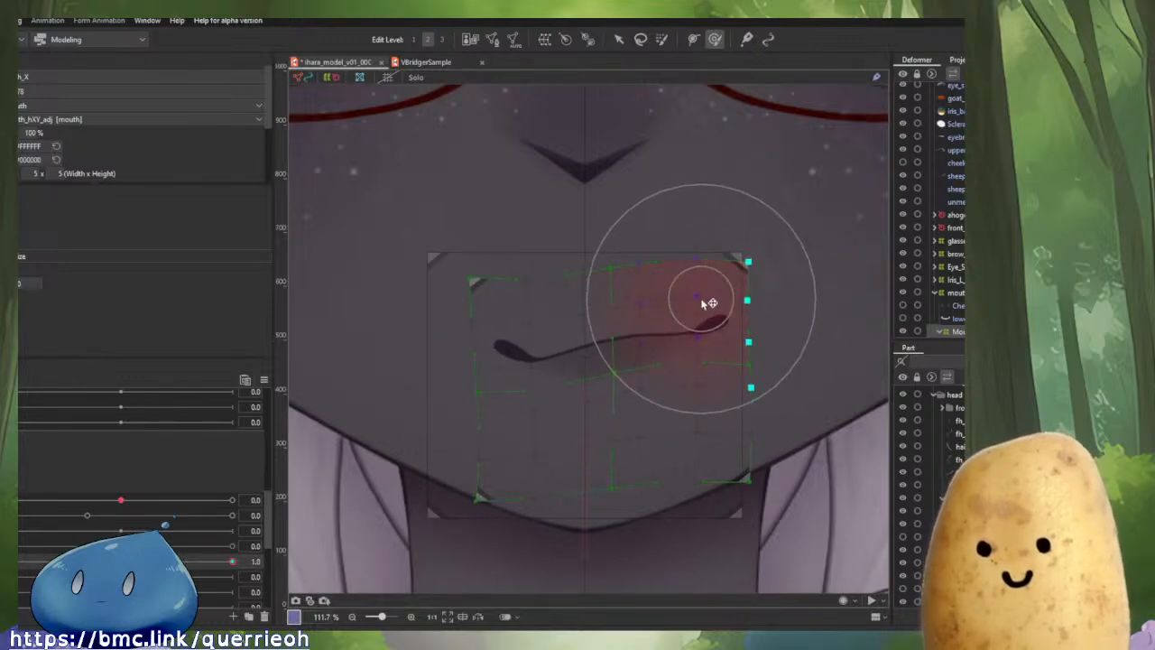
scroll(704, 325, "down", 5)
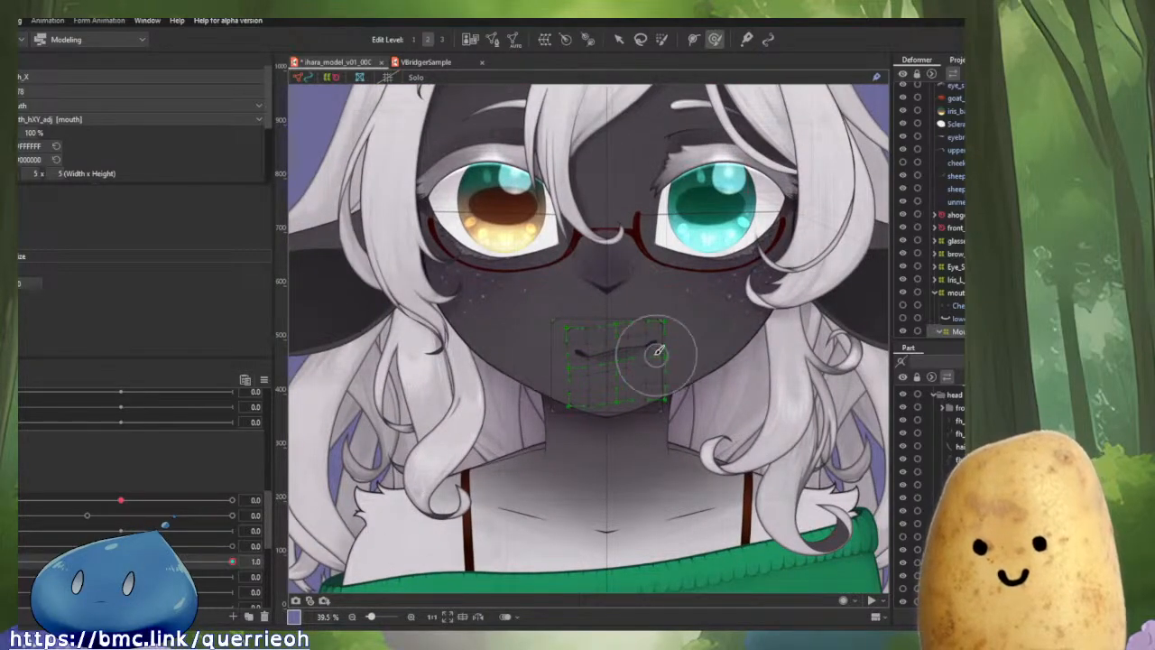
scroll(659, 352, "up", 5)
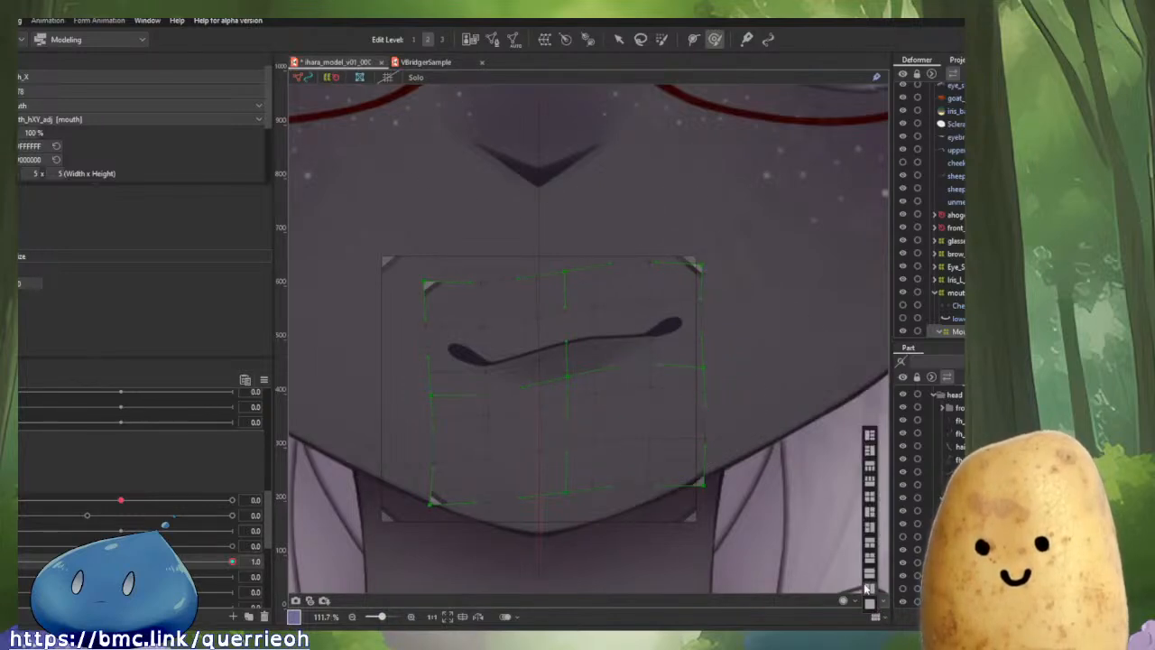
Show the ihara model and VBridgerSample side by side, frame both mouths, and give the ihara view more width.
left_click(866, 587)
left_click(629, 62)
left_click_drag(773, 406, 728, 259)
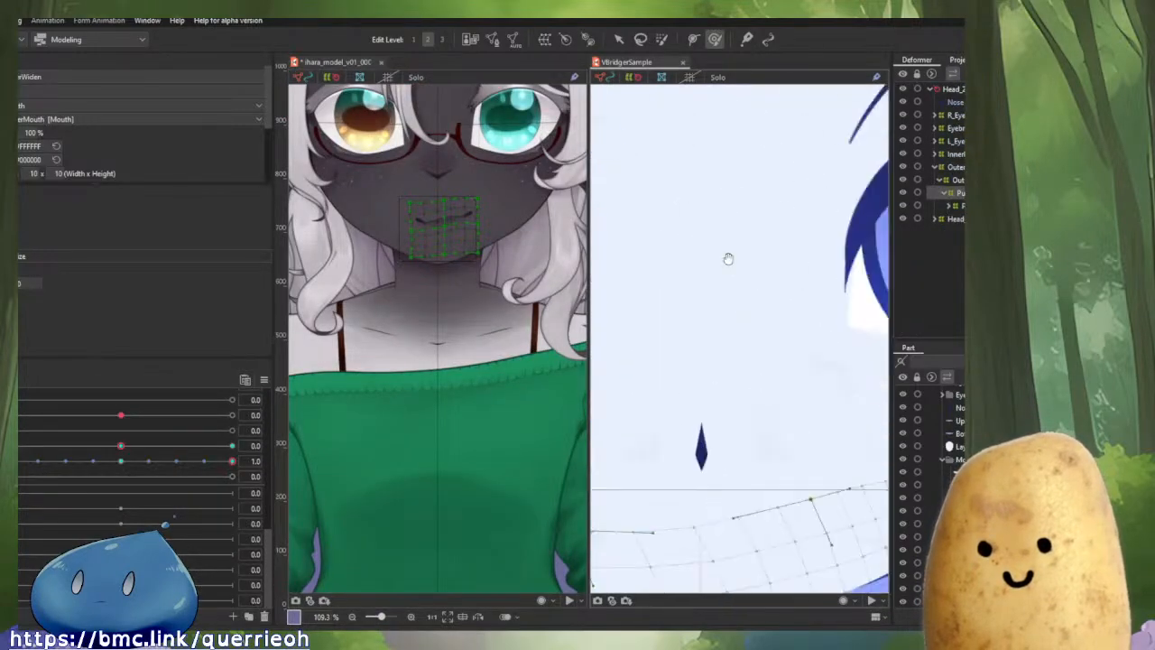
scroll(758, 357, "down", 2)
left_click_drag(792, 370, 749, 97)
scroll(454, 240, "up", 3)
mouse_move(454, 240)
left_mouse_down()
mouse_move(512, 405)
mouse_move(462, 375)
mouse_move(480, 361)
left_mouse_up()
scroll(493, 379, "up", 1)
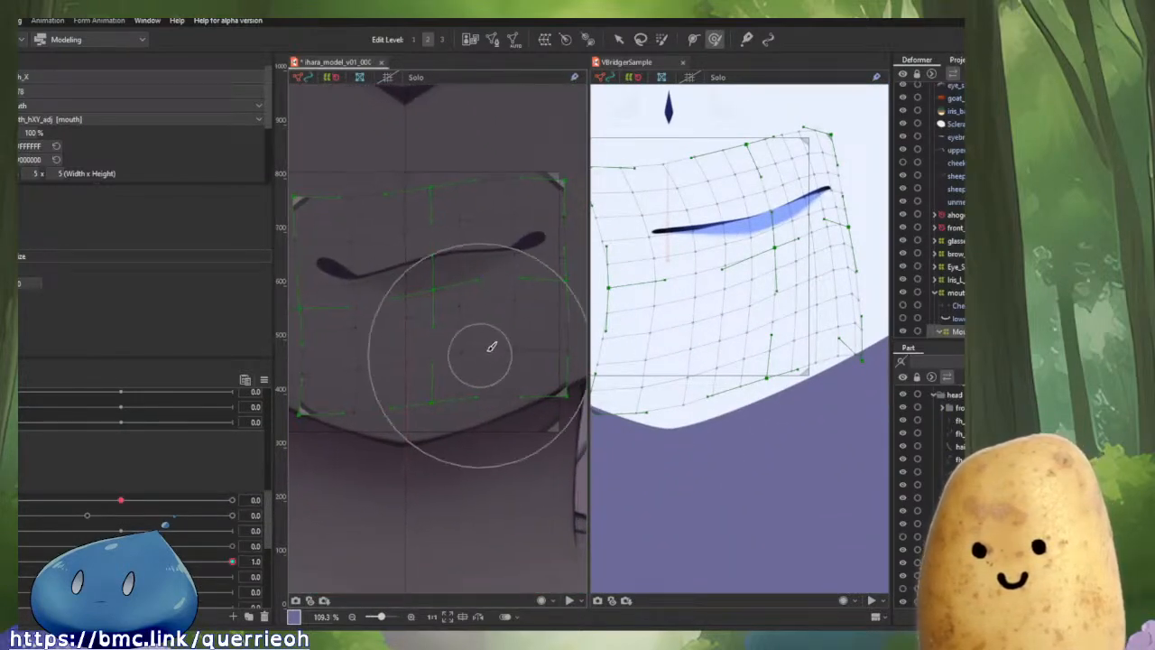
left_click_drag(586, 307, 657, 307)
left_click_drag(595, 334, 585, 358)
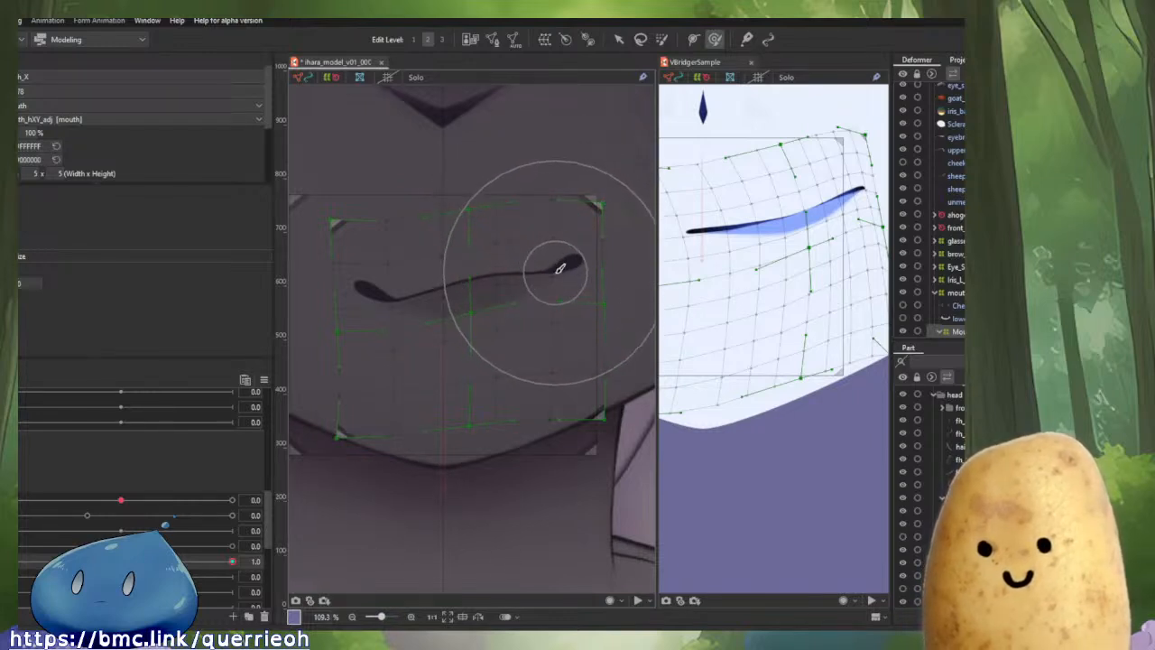
Shift the centre of the mouth deformer to the right with the deform brush at 1.0, and test the mouth X movement.
mouse_move(491, 282)
left_mouse_down()
mouse_move(468, 279)
mouse_move(496, 285)
mouse_move(476, 300)
mouse_move(507, 298)
left_mouse_up()
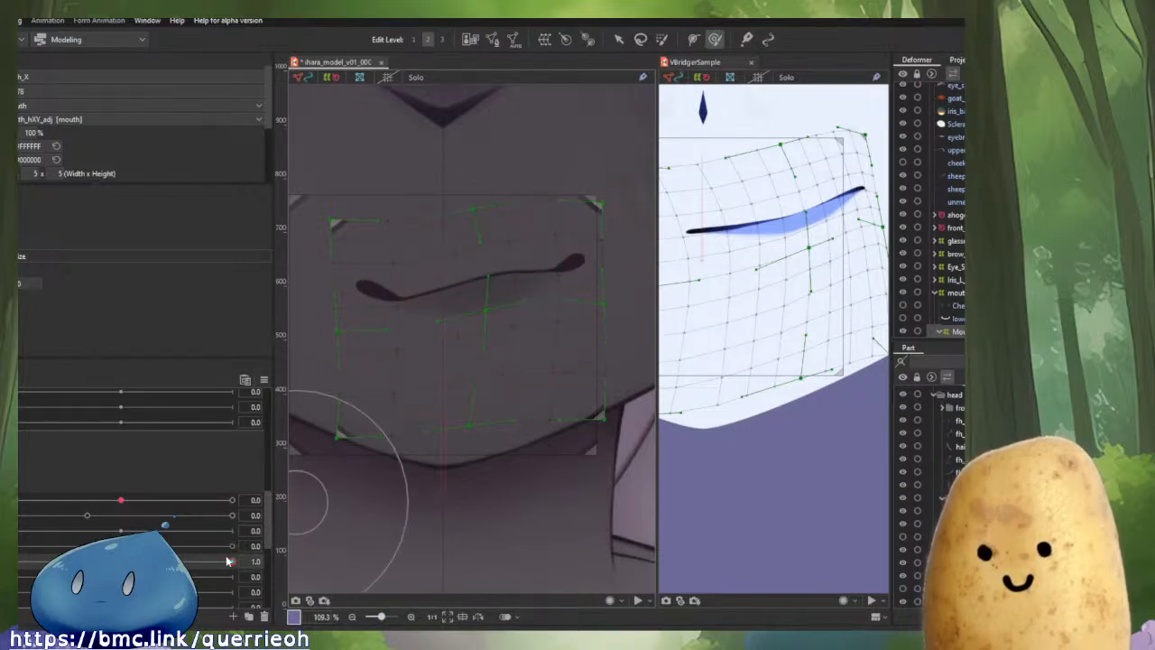
left_click_drag(168, 563, 253, 560)
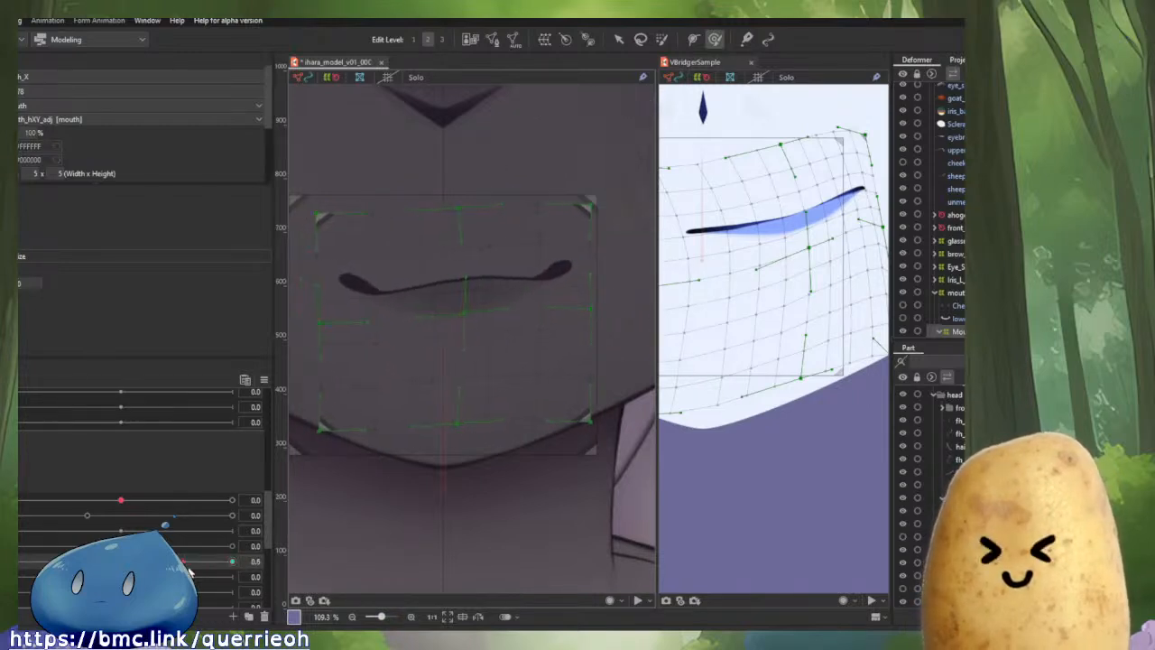
left_click_drag(154, 562, 232, 561)
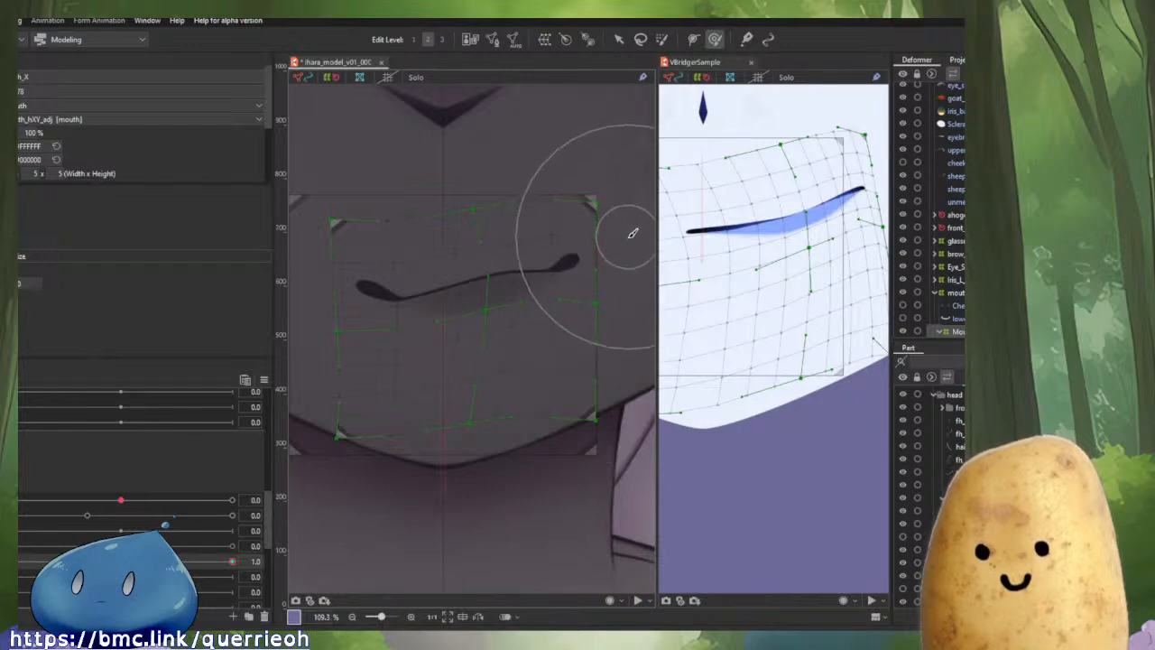
Smooth the right half of the mouth deformer with a larger deform brush, and test the mouth X parameter again.
left_click_drag(629, 238, 629, 242)
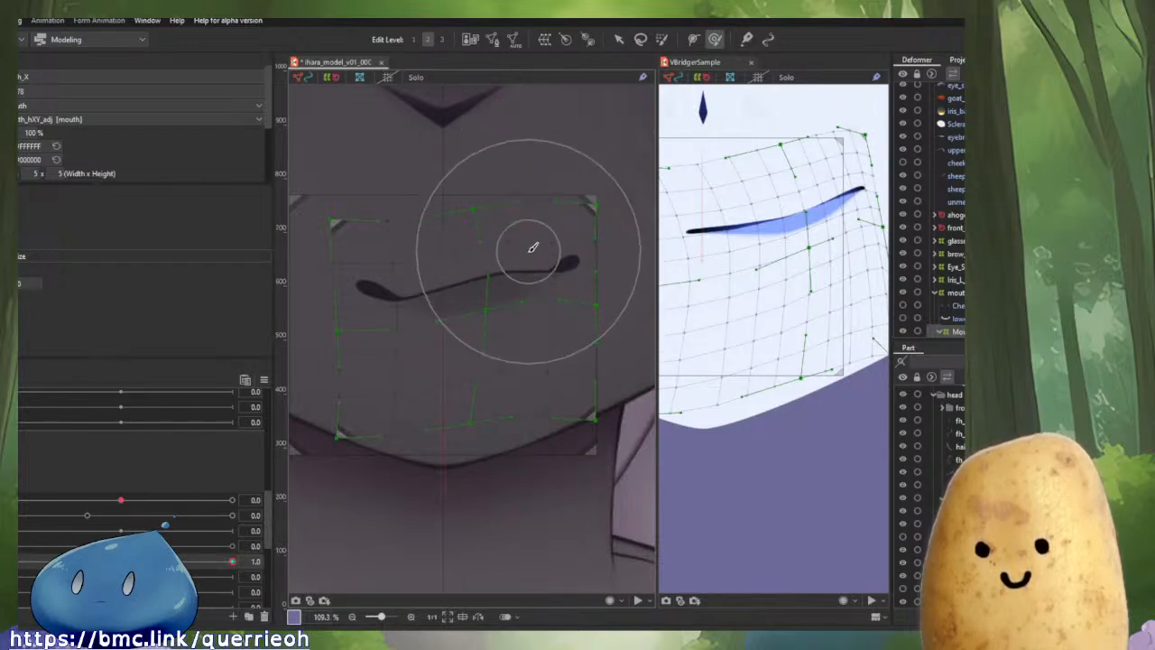
key("b")
left_click_drag(529, 252, 538, 274)
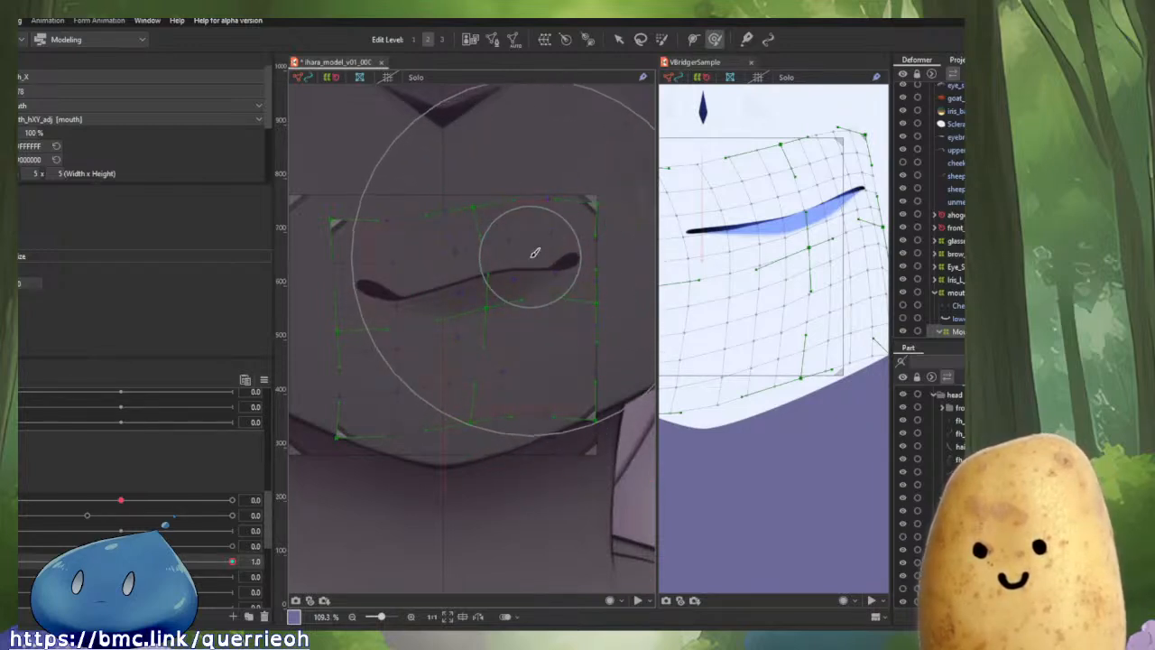
mouse_move(640, 195)
left_mouse_down()
mouse_move(649, 266)
mouse_move(501, 275)
left_mouse_up()
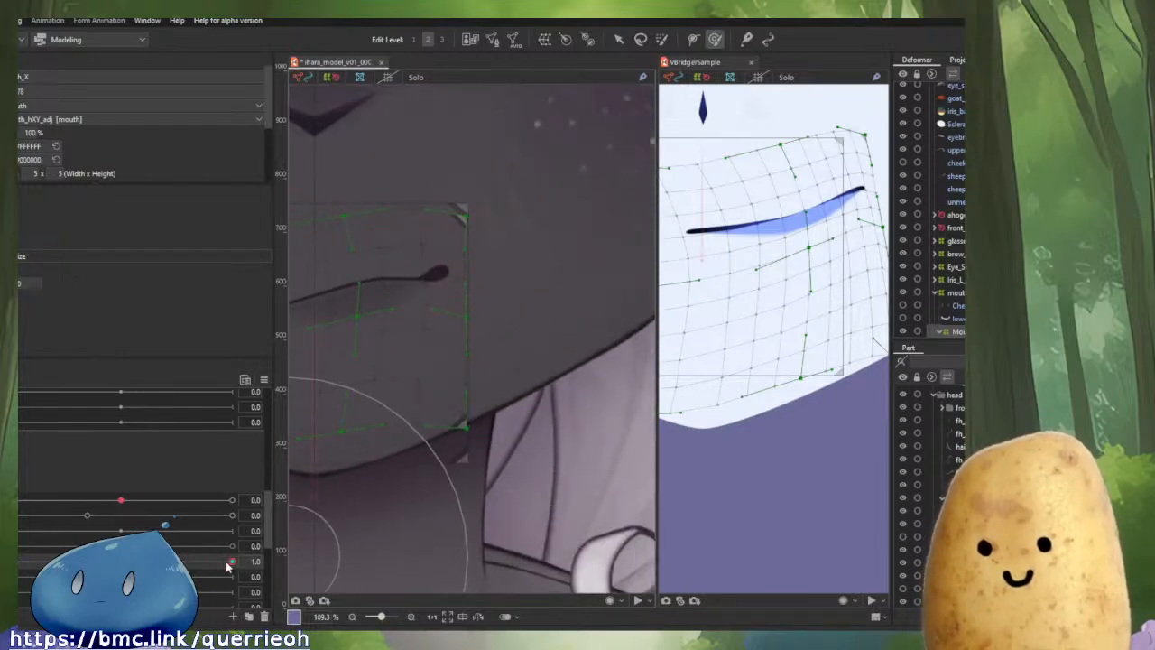
mouse_move(229, 563)
left_mouse_down()
mouse_move(121, 562)
mouse_move(232, 562)
left_mouse_up()
Touch up the middle of the mouth deformer, and compare its mouth X movement with the matching VBridgerSample parameter.
left_click_drag(469, 451, 585, 421)
mouse_move(505, 330)
left_mouse_down()
mouse_move(430, 306)
mouse_move(496, 305)
mouse_move(498, 327)
mouse_move(417, 311)
mouse_move(488, 309)
left_mouse_up()
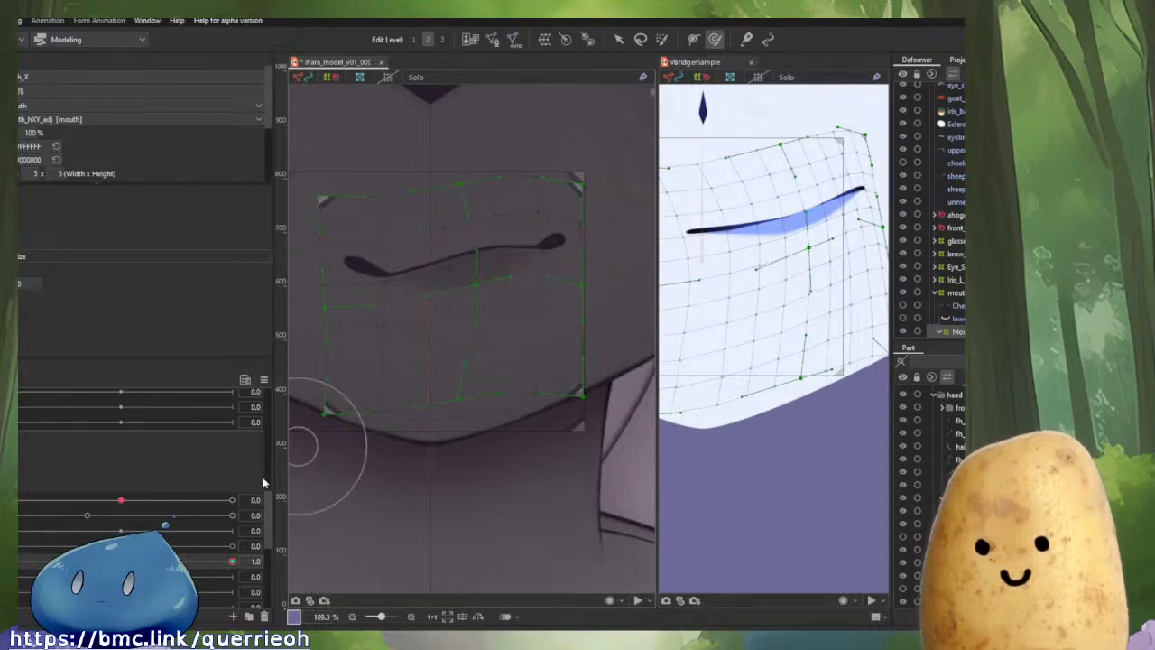
mouse_move(230, 561)
left_mouse_down()
mouse_move(121, 561)
mouse_move(233, 562)
left_mouse_up()
left_click(766, 334)
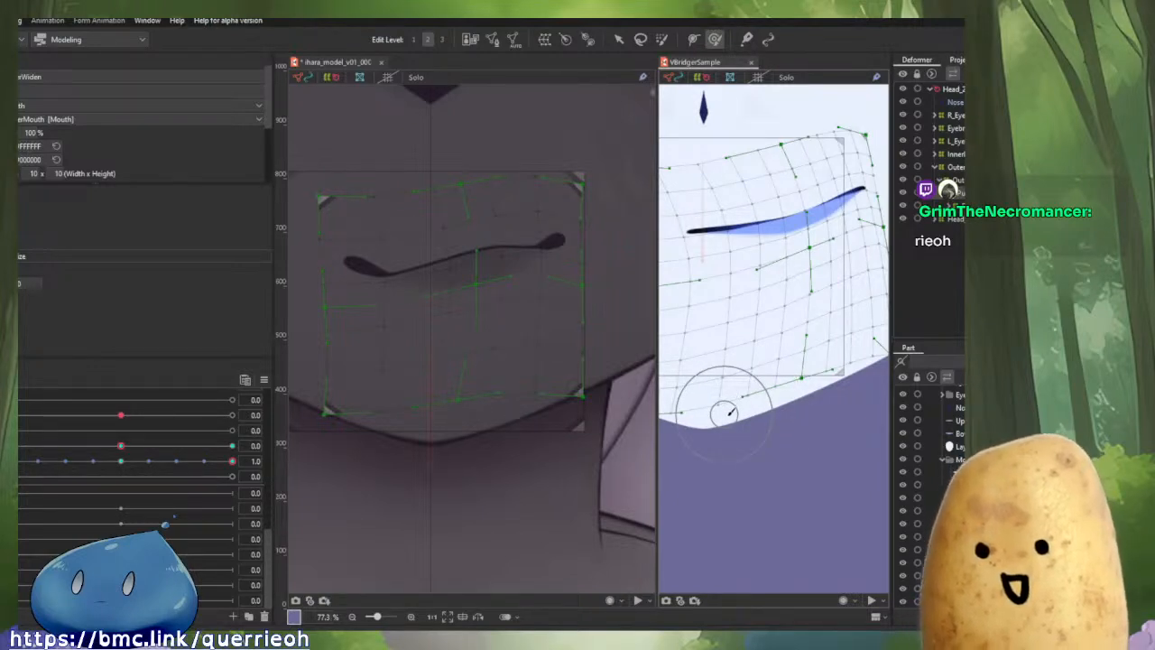
mouse_move(232, 462)
left_mouse_down()
mouse_move(114, 463)
mouse_move(232, 461)
left_mouse_up()
middle_click(464, 353)
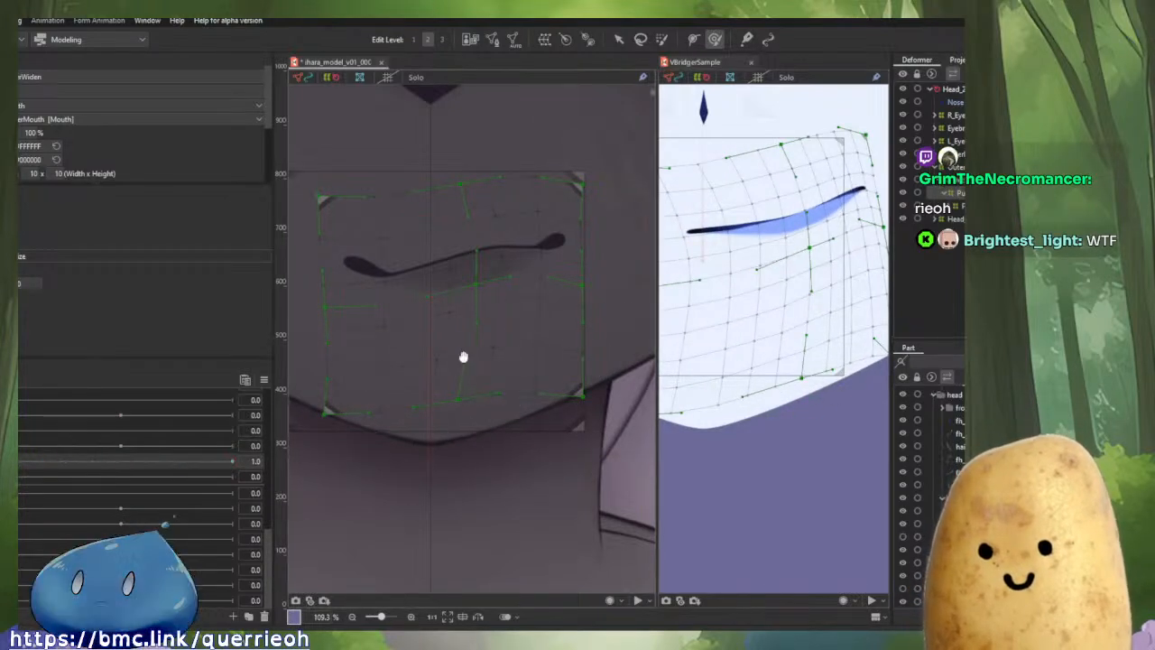
mouse_move(232, 561)
left_mouse_down()
mouse_move(120, 563)
mouse_move(276, 567)
mouse_move(185, 565)
mouse_move(242, 567)
left_mouse_up()
Frame the left side of both mouths, and brush the mouth deformer's upper-left corner down to follow VBridgerSample's curve.
left_click_drag(476, 450, 574, 468)
left_click(744, 234)
left_click_drag(760, 239, 827, 240)
left_click(417, 214)
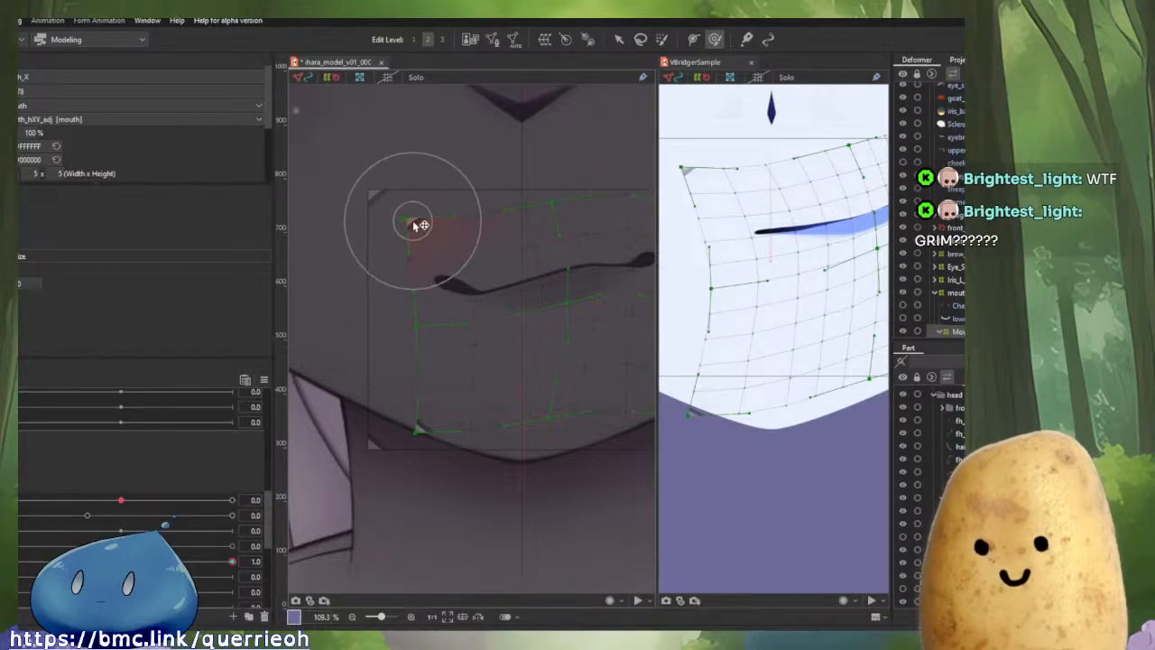
mouse_move(233, 561)
left_mouse_down()
mouse_move(204, 564)
mouse_move(232, 562)
left_mouse_up()
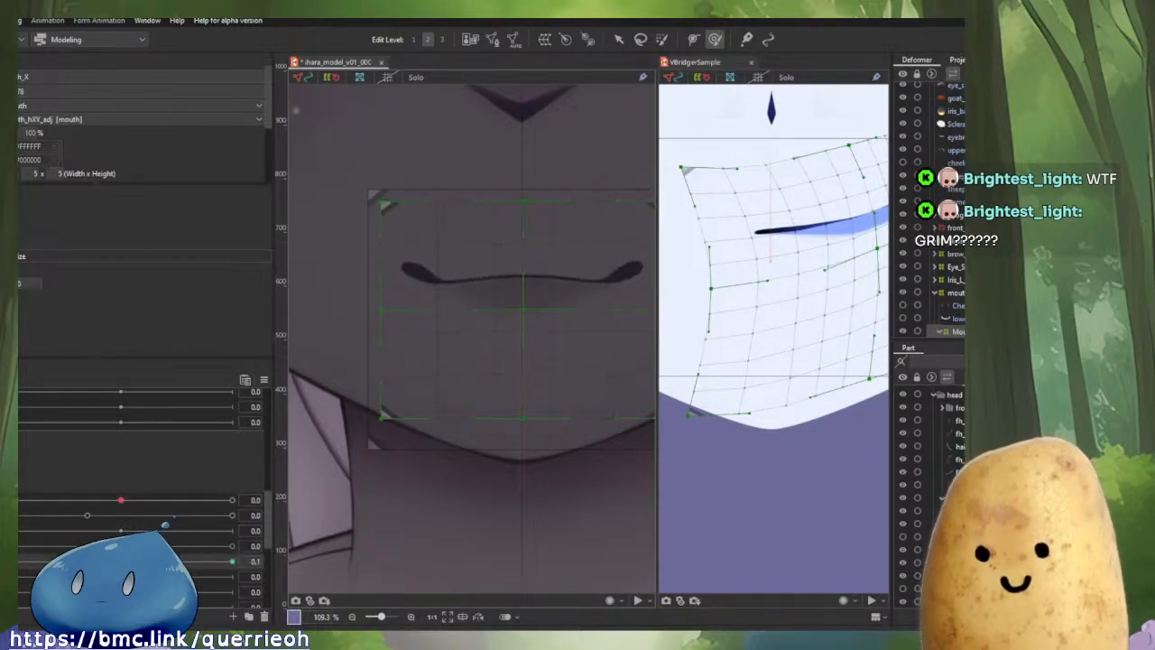
left_click_drag(405, 231, 411, 278)
left_click_drag(462, 325, 406, 334)
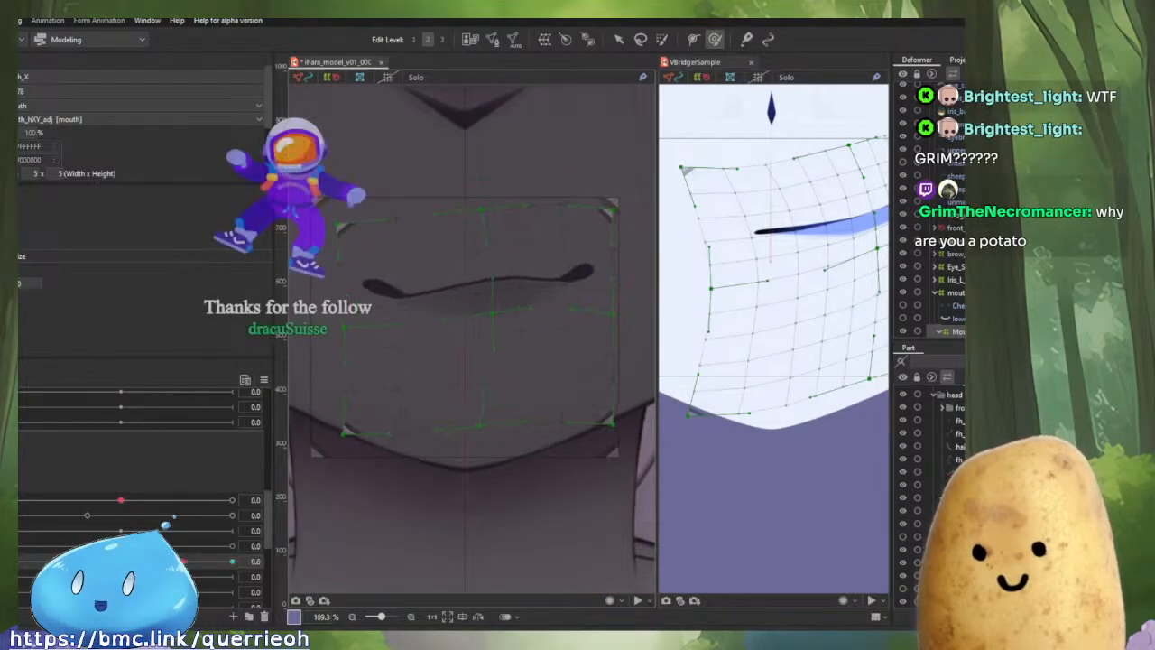
Reflect the mouth X motion from the 1.0 keyform to -1.0, and test the parameter across its full range.
left_click_drag(232, 561, 18, 561)
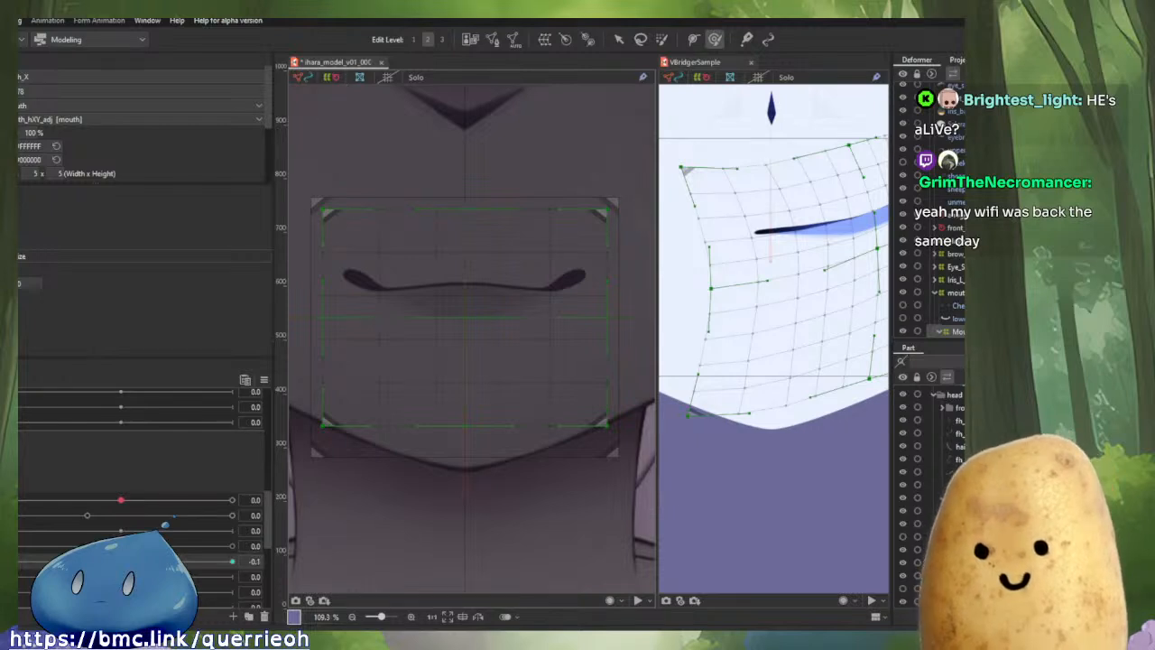
left_click_drag(11, 562, 257, 574)
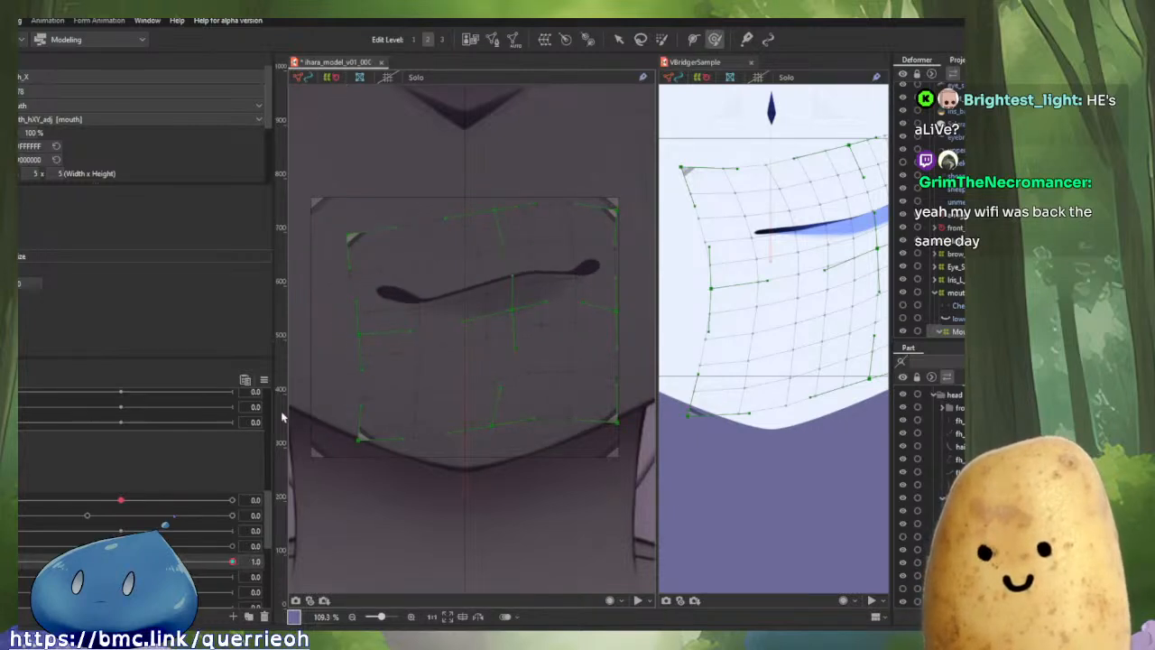
left_click(266, 380)
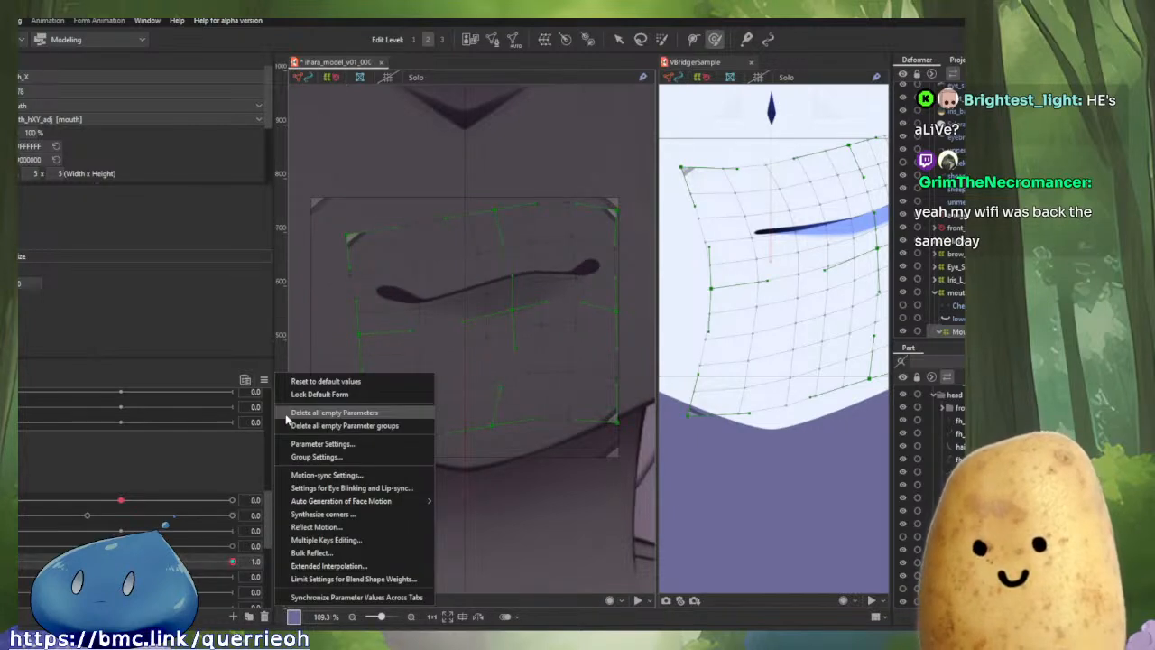
left_click(317, 530)
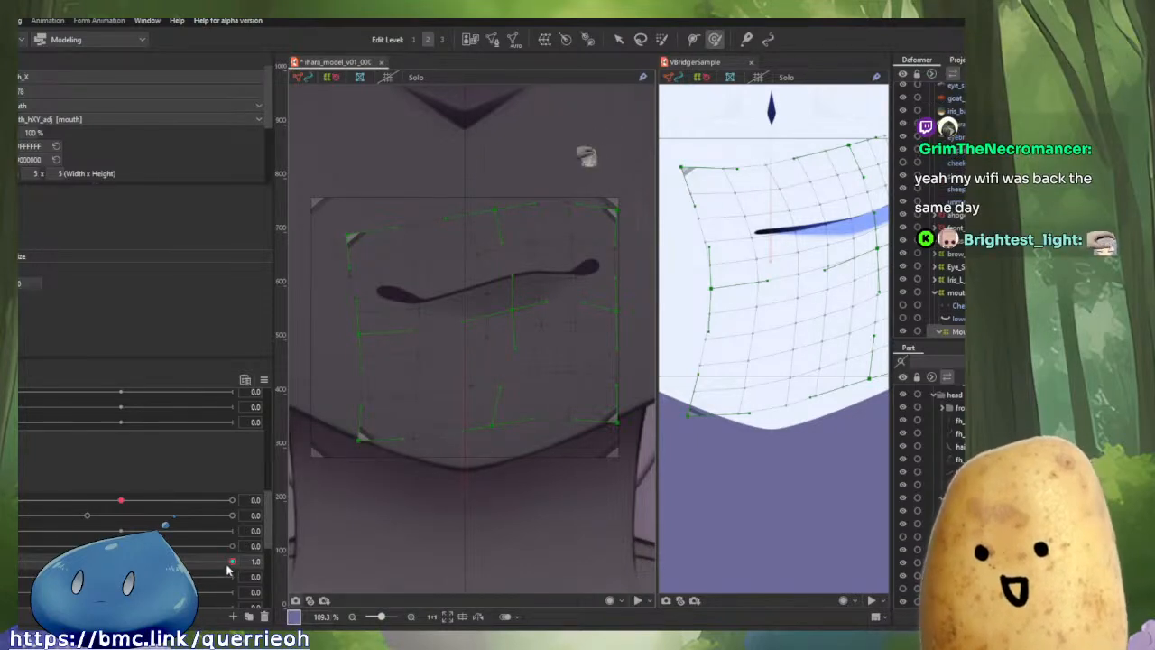
left_click_drag(229, 567, 20, 561)
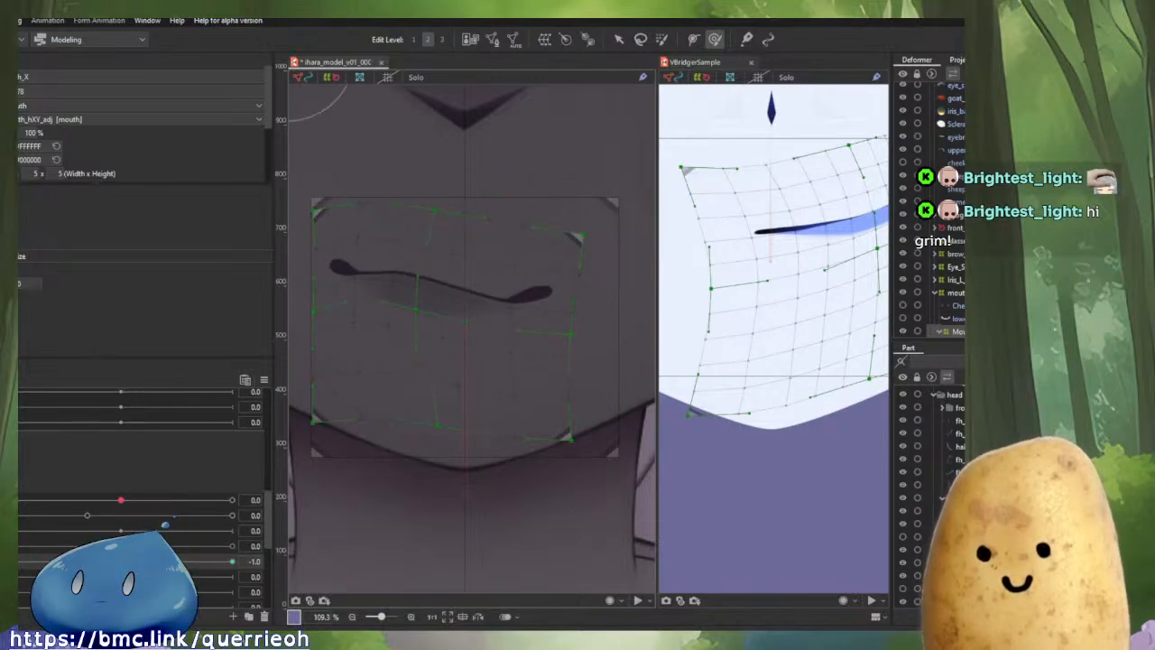
Test the mouth X movement at both extremes with the mouth-open parameter at 1.0, and with the mouth-form parameter raised to 1.0.
left_click_drag(35, 515, 271, 518)
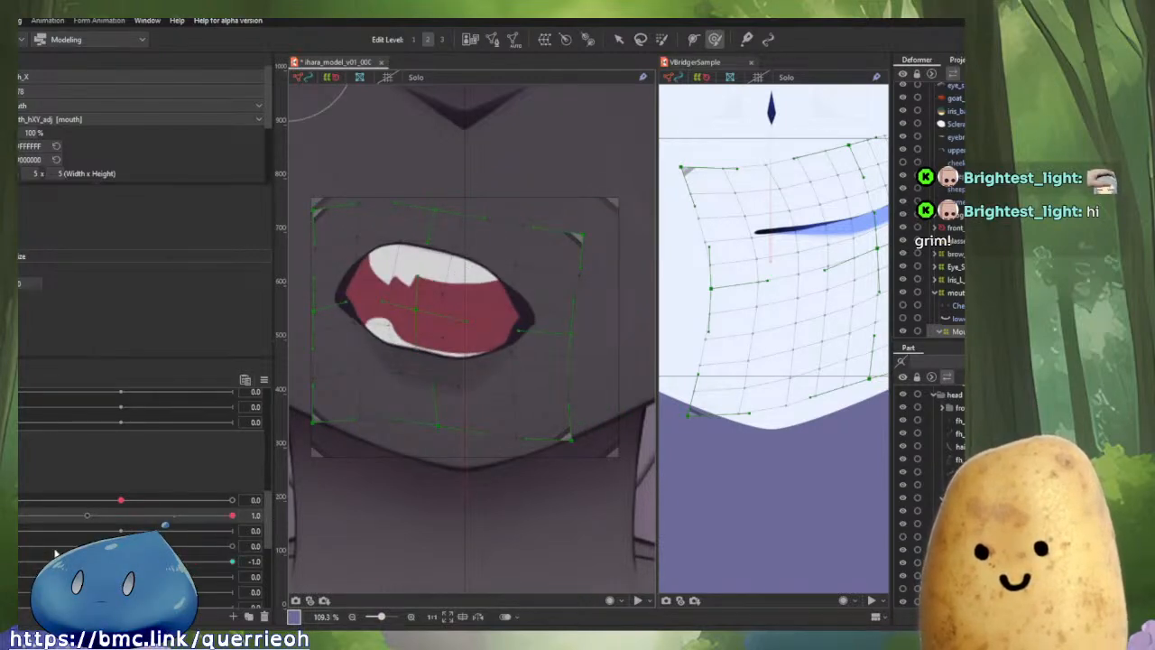
left_click_drag(22, 568, 323, 575)
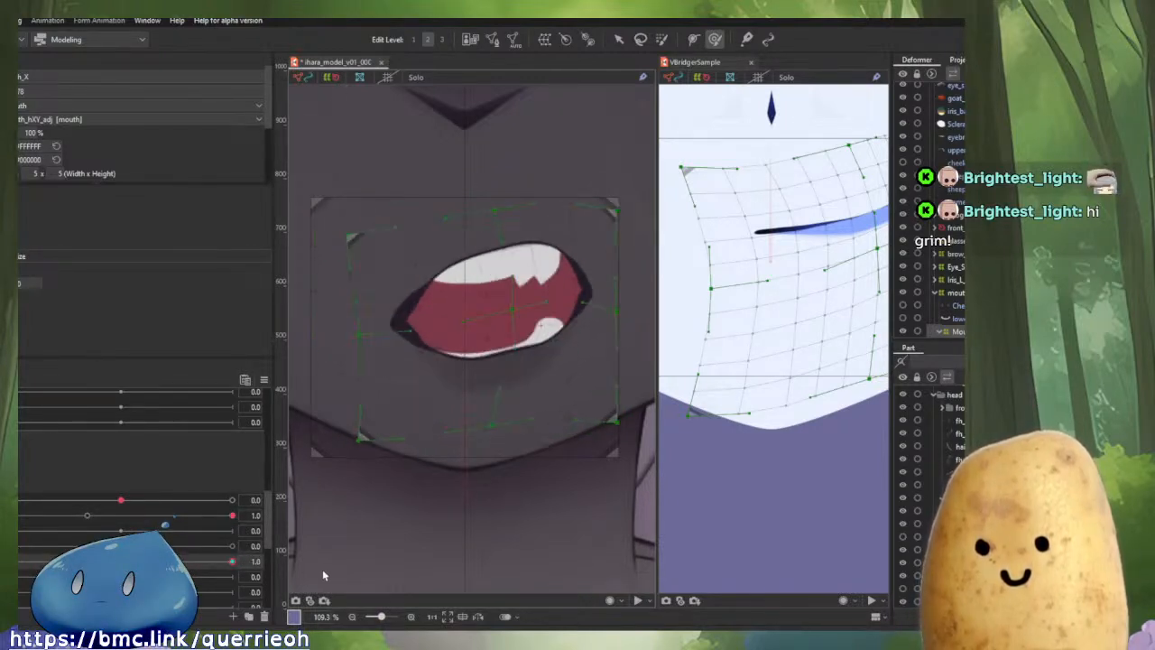
left_click_drag(225, 501, 267, 519)
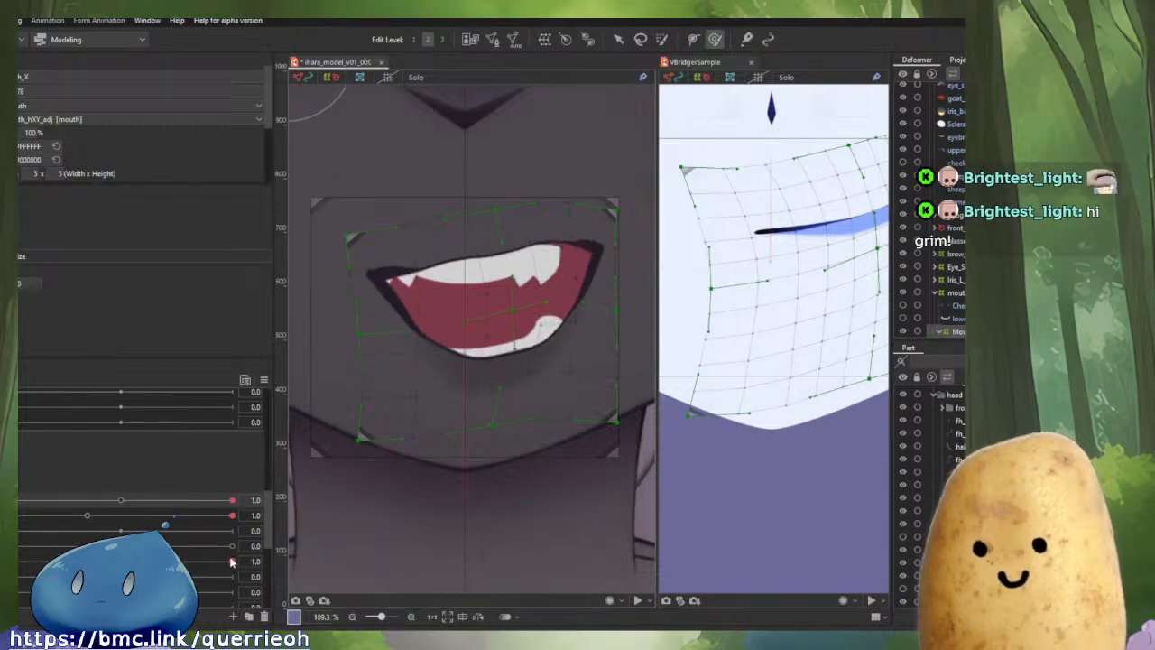
mouse_move(231, 562)
left_mouse_down()
mouse_move(27, 562)
mouse_move(337, 569)
mouse_move(27, 562)
mouse_move(273, 573)
mouse_move(27, 562)
mouse_move(233, 561)
left_mouse_up()
left_click_drag(553, 388, 477, 425)
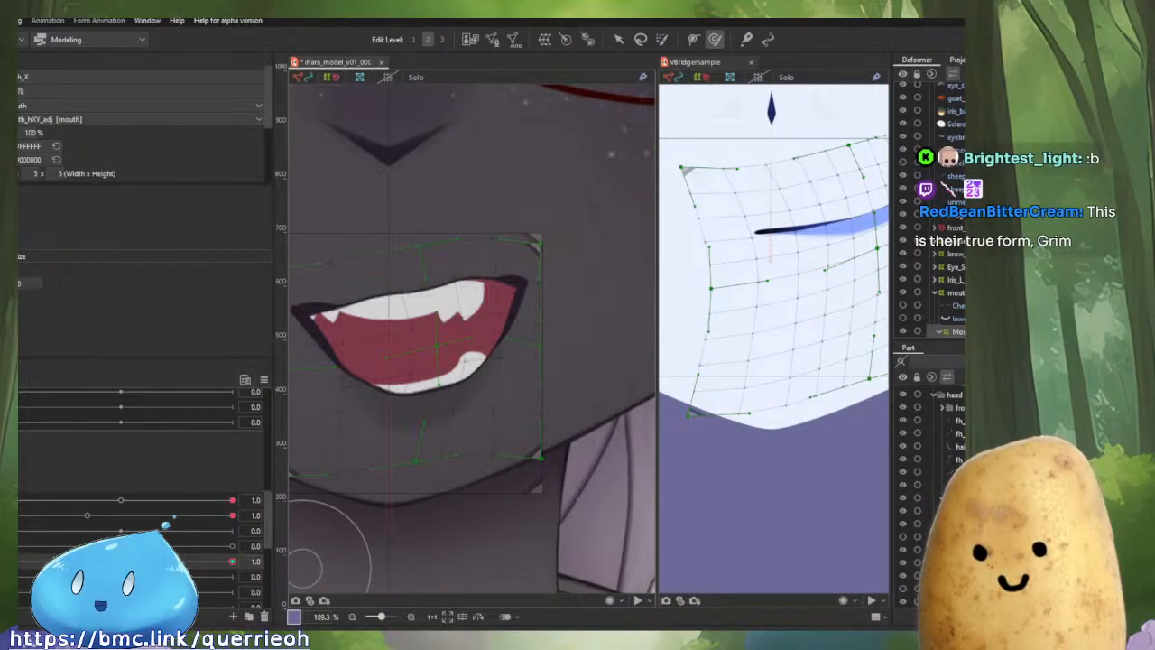
Return the mouth X parameter to 0.0 in both the ihara model and VBridgerSample, with the reference mouth deformer selected.
left_click_drag(232, 562, 370, 510)
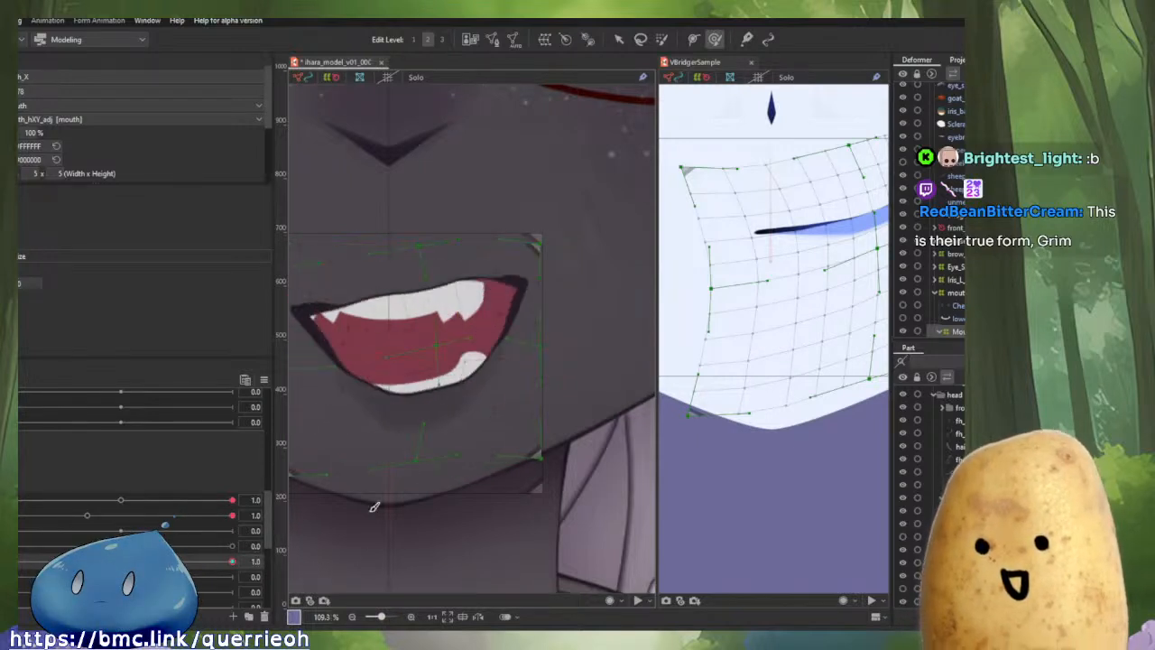
left_click_drag(597, 372, 722, 406)
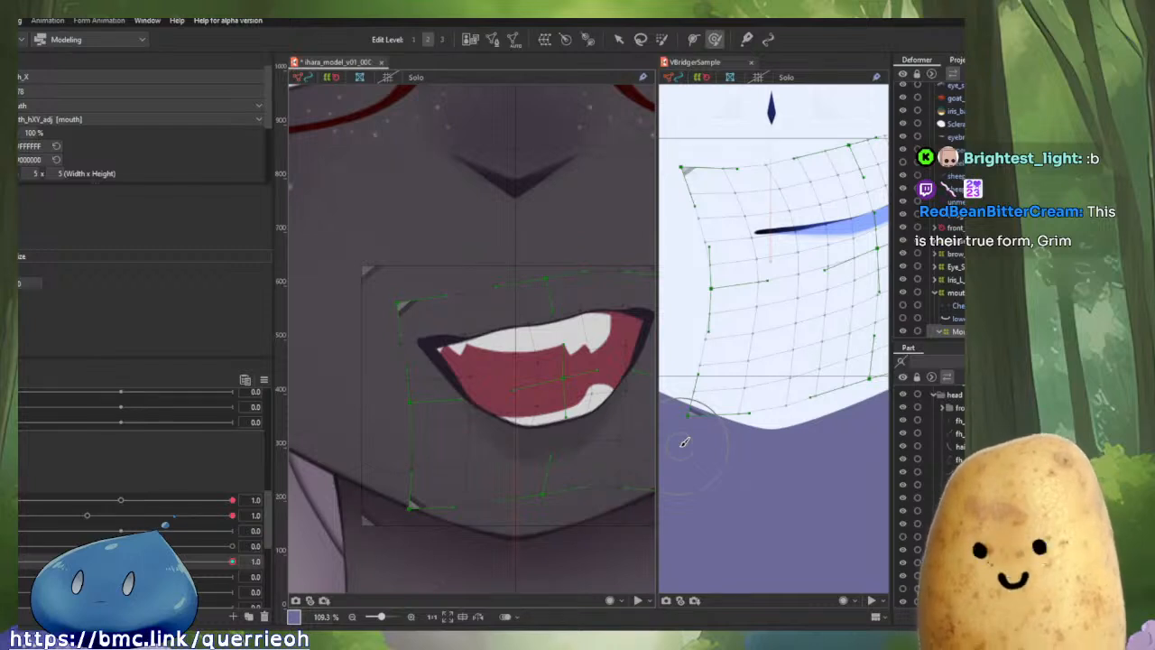
mouse_move(232, 561)
left_mouse_down()
mouse_move(45, 555)
mouse_move(221, 544)
mouse_move(37, 544)
mouse_move(237, 529)
mouse_move(36, 542)
mouse_move(225, 561)
mouse_move(10, 561)
mouse_move(268, 535)
mouse_move(121, 561)
left_mouse_up()
left_click(803, 338)
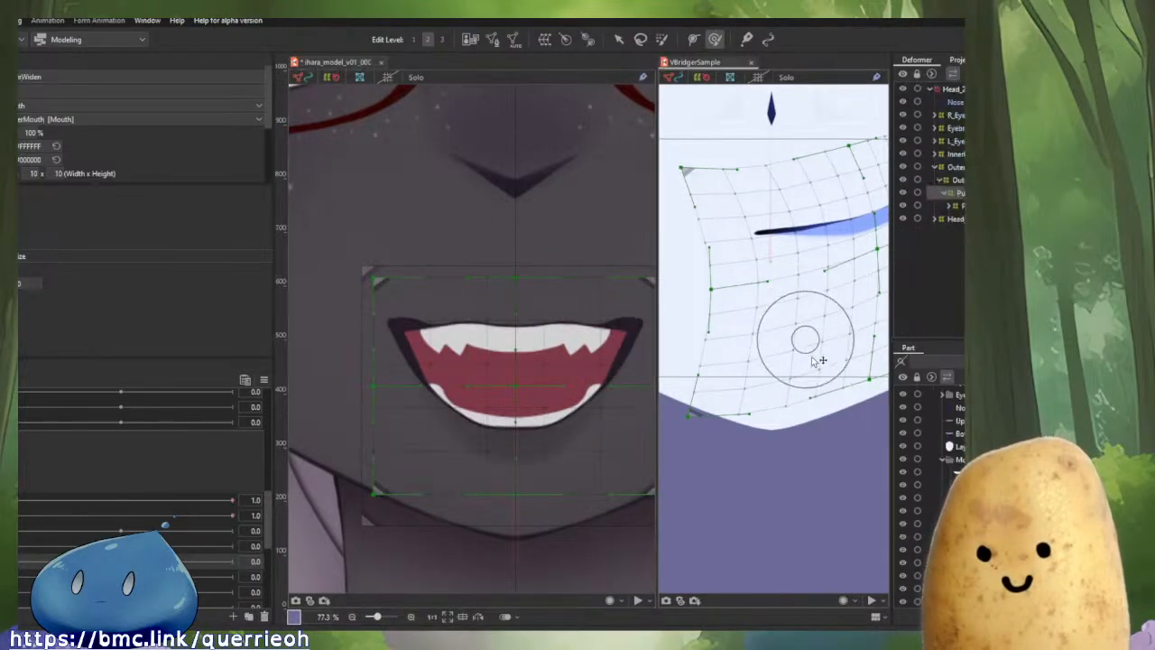
left_click_drag(811, 382, 789, 483)
left_click_drag(226, 457, 131, 462)
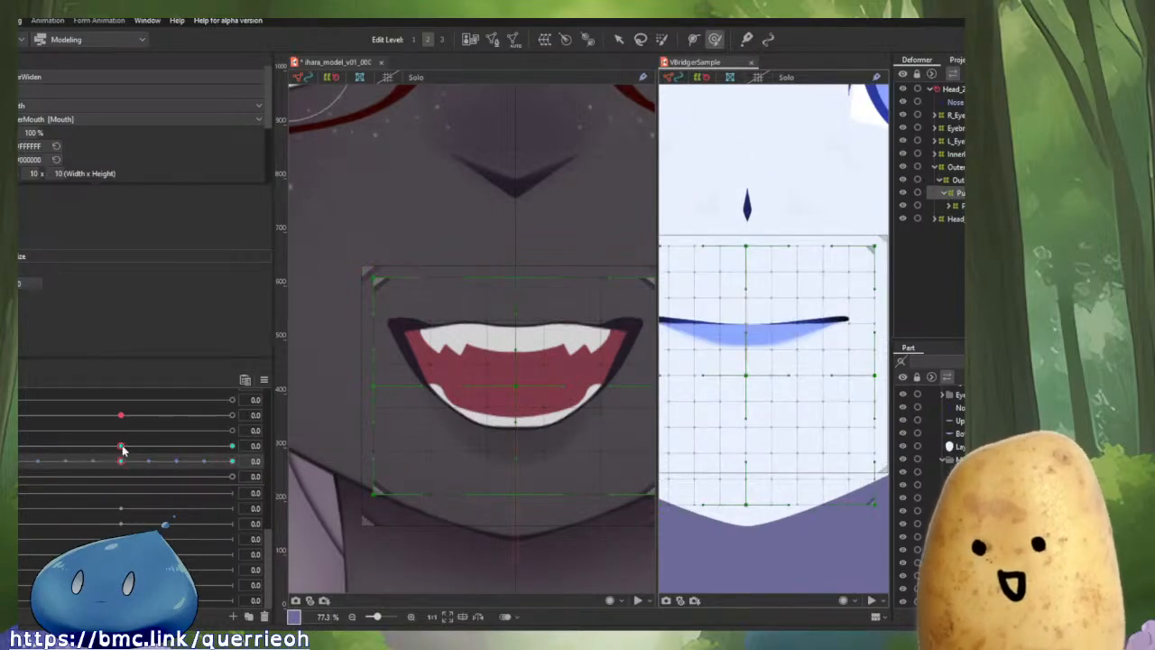
Test VBridgerSample's mouth pucker/widen parameter at -1.0 and 1.0, and view the widened mouth with mouth open at 1.0.
scroll(123, 451, "up", 2)
scroll(118, 449, "down", 1)
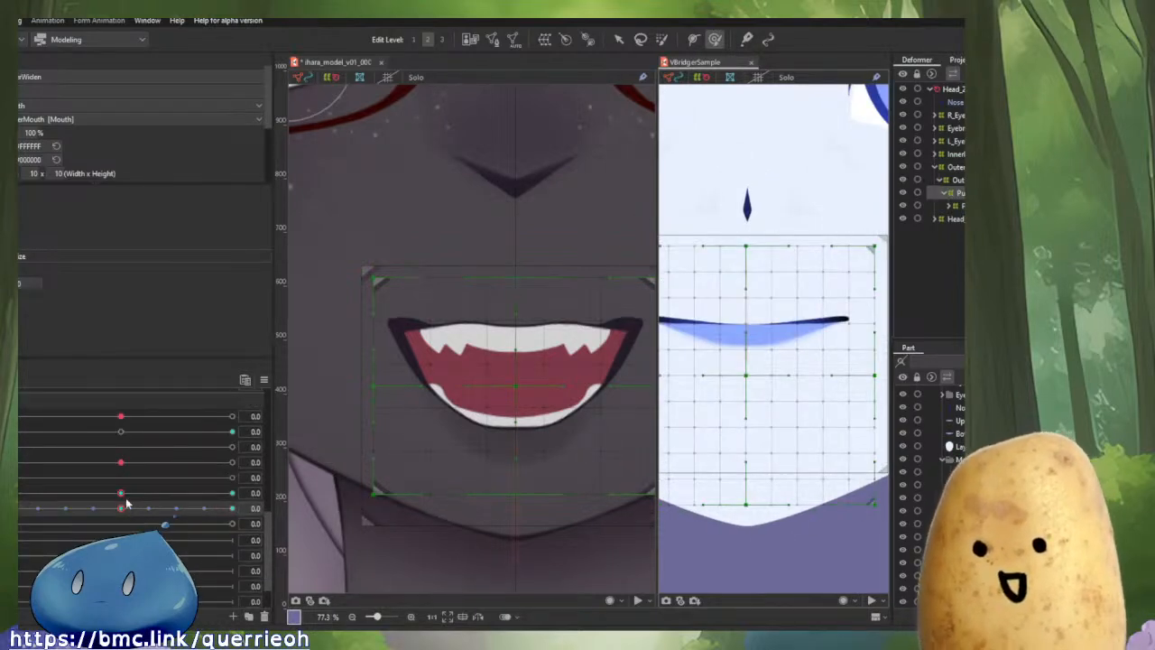
left_click_drag(124, 495, 19, 523)
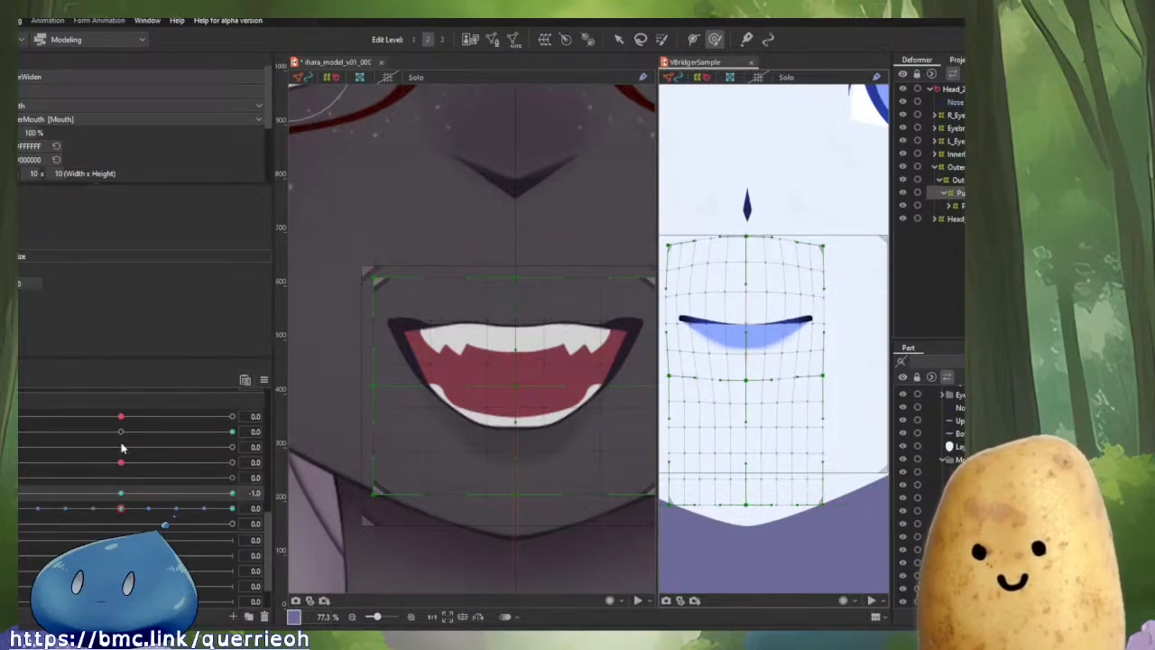
mouse_move(21, 434)
left_mouse_down()
mouse_move(361, 444)
mouse_move(18, 442)
left_mouse_up()
left_click_drag(55, 497, 232, 494)
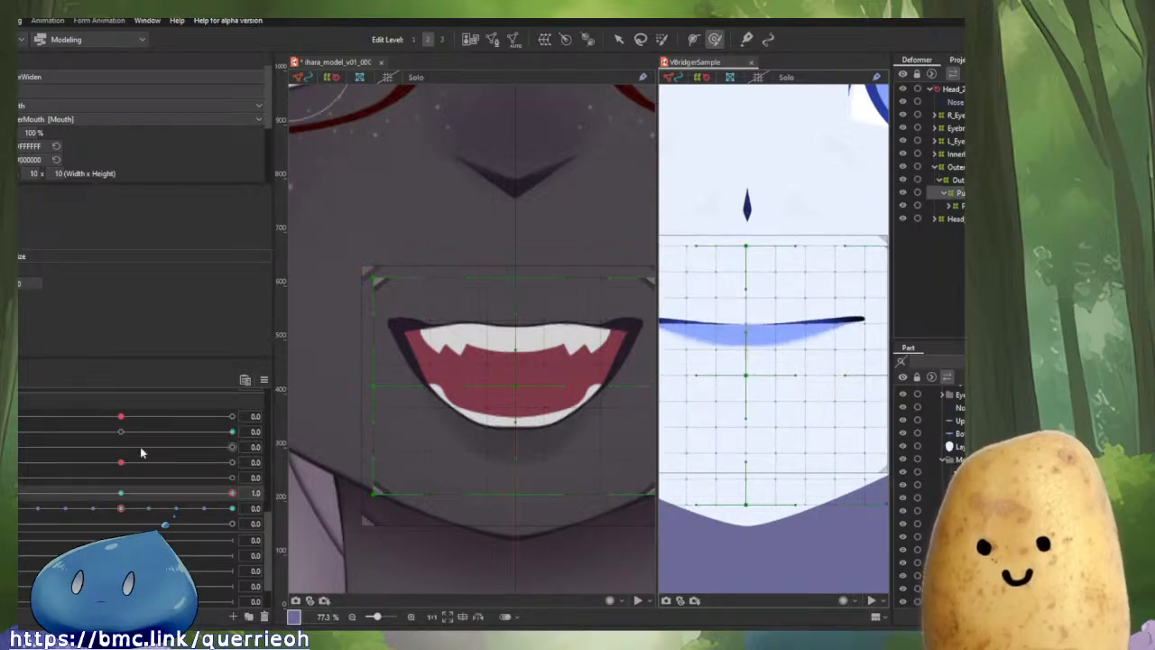
left_click_drag(25, 432, 248, 435)
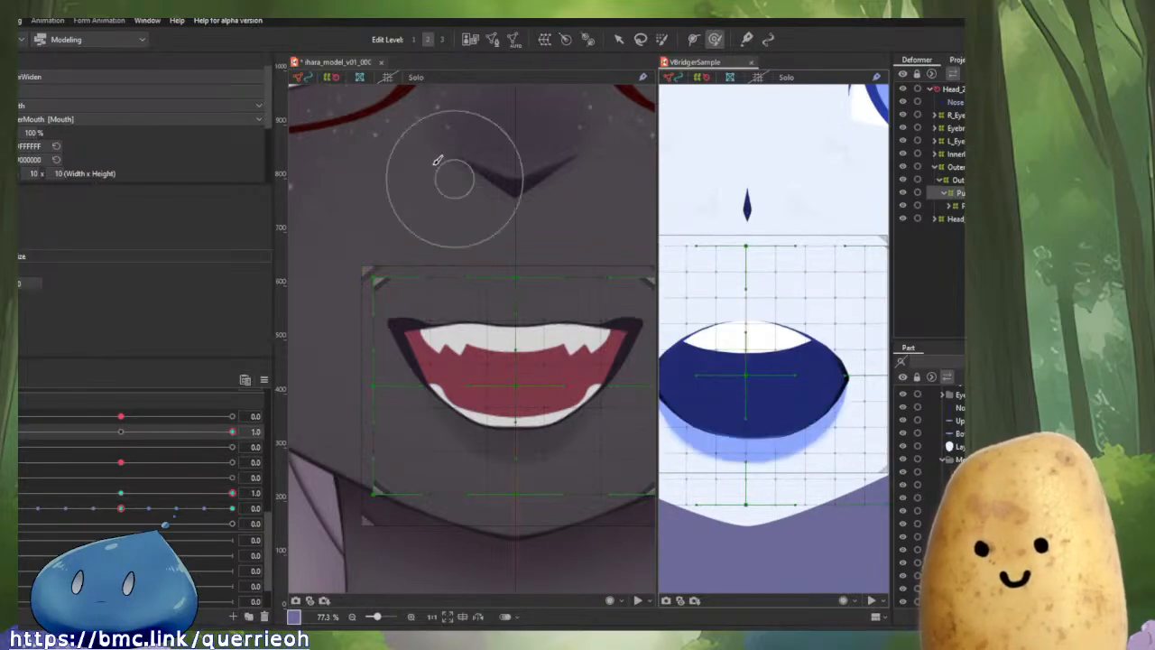
Select the ihara mouth deformer and try to create a new parameter next to mouth X.
left_click(470, 297)
left_click_drag(475, 311, 450, 326)
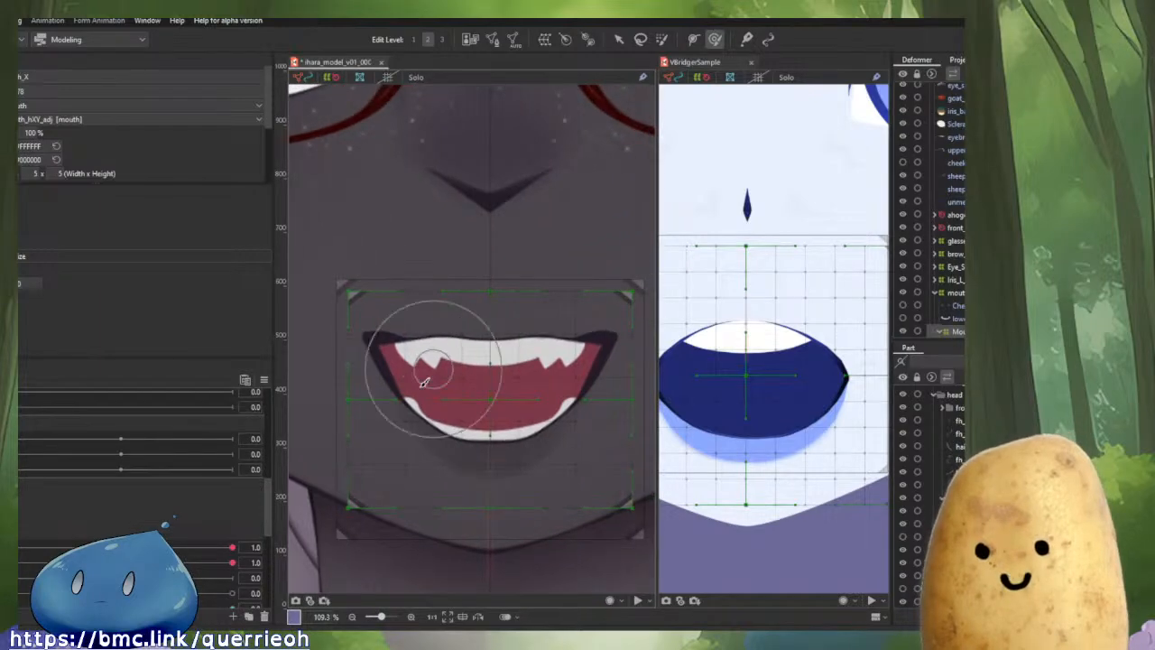
scroll(168, 526, "down", 2)
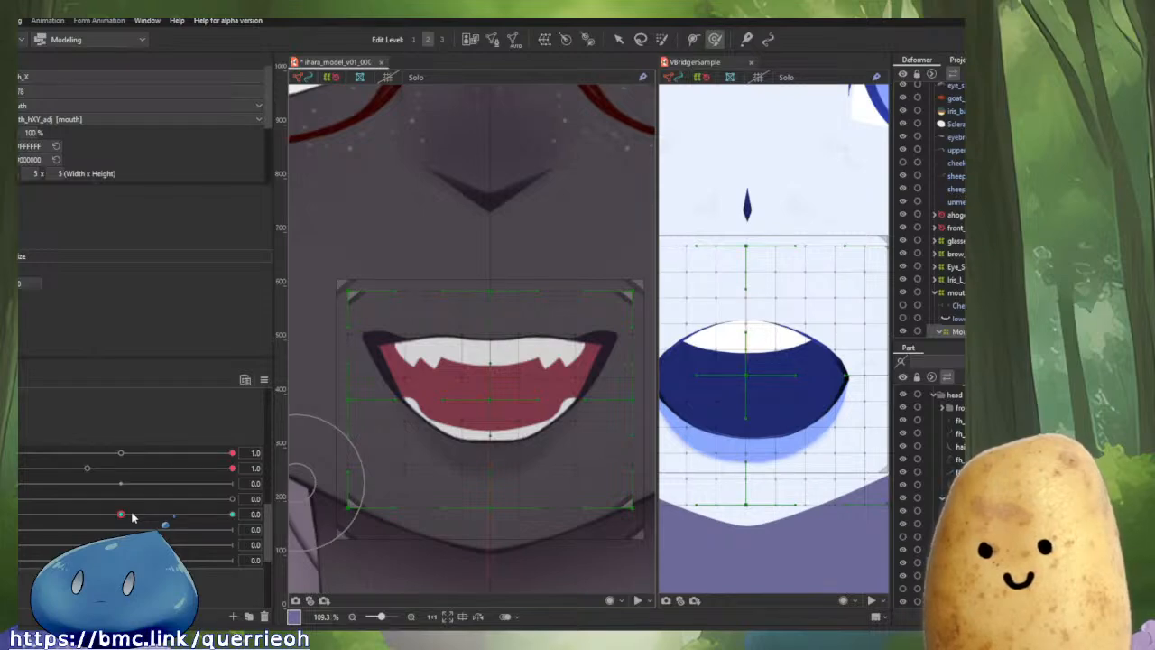
right_click(20, 515)
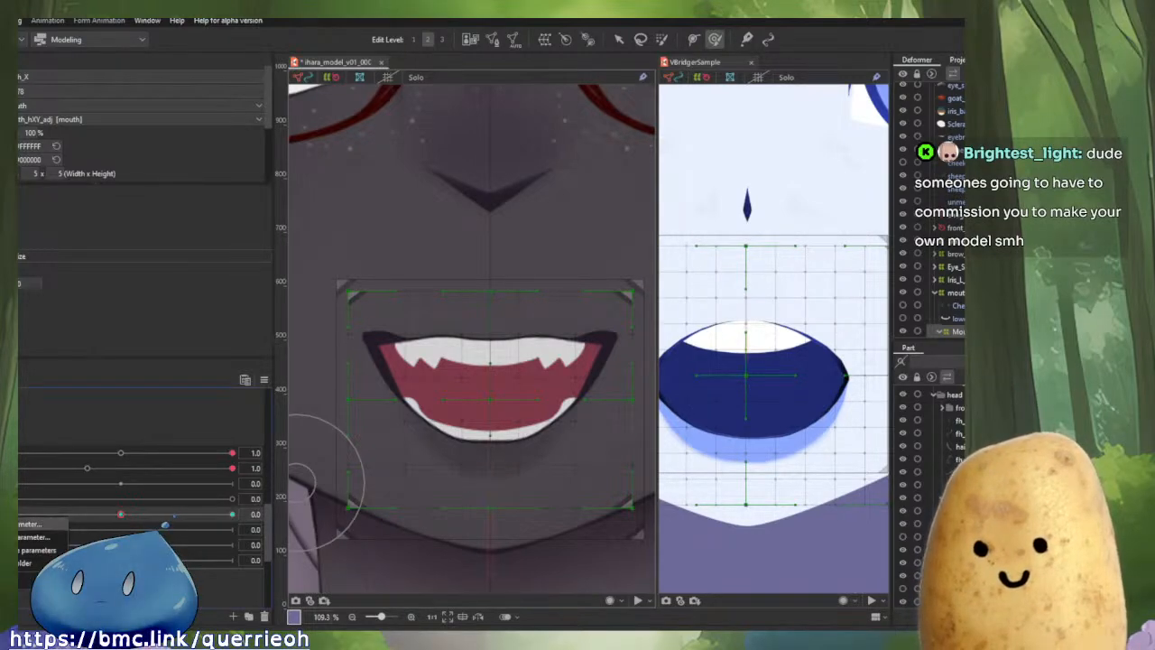
left_click(20, 539)
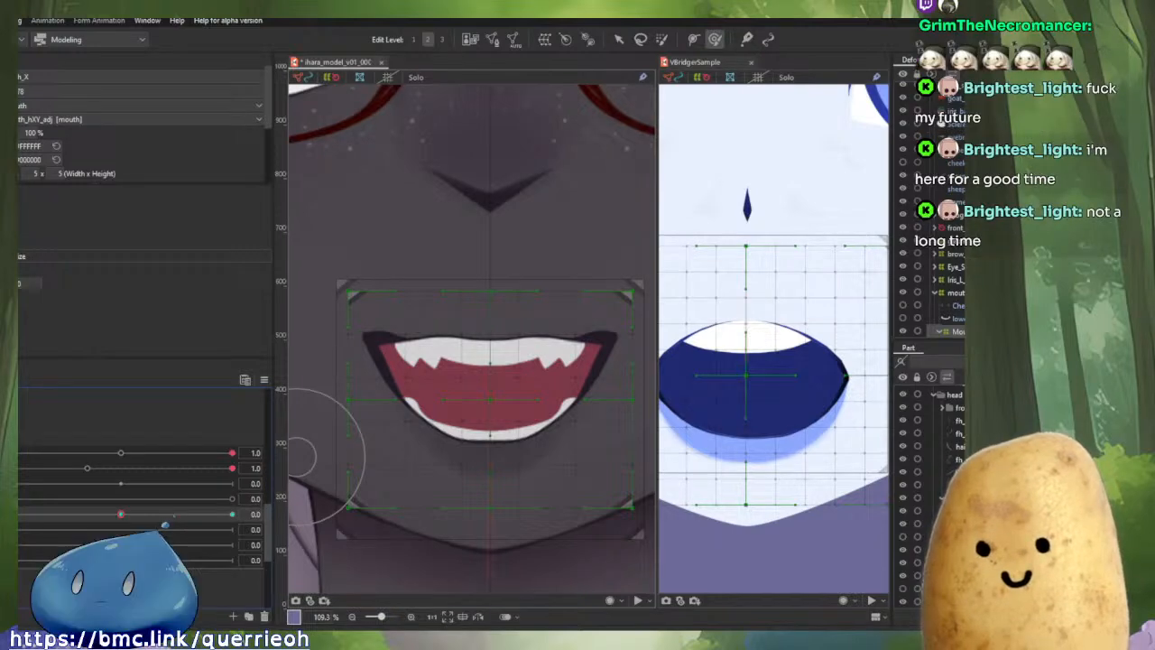
right_click(20, 515)
left_click(36, 523)
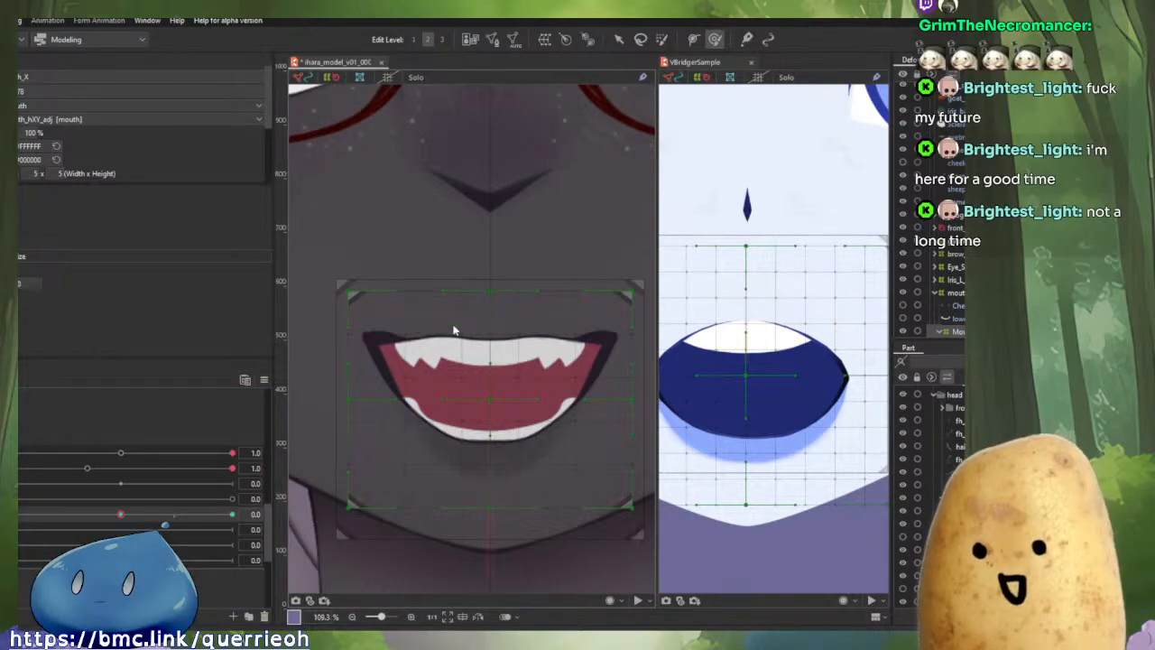
Compare the ihara mouth with VBridgerSample's open mouth at pucker/widen 0.0, and set the reference to -1.0.
left_click(718, 361)
left_click(119, 446)
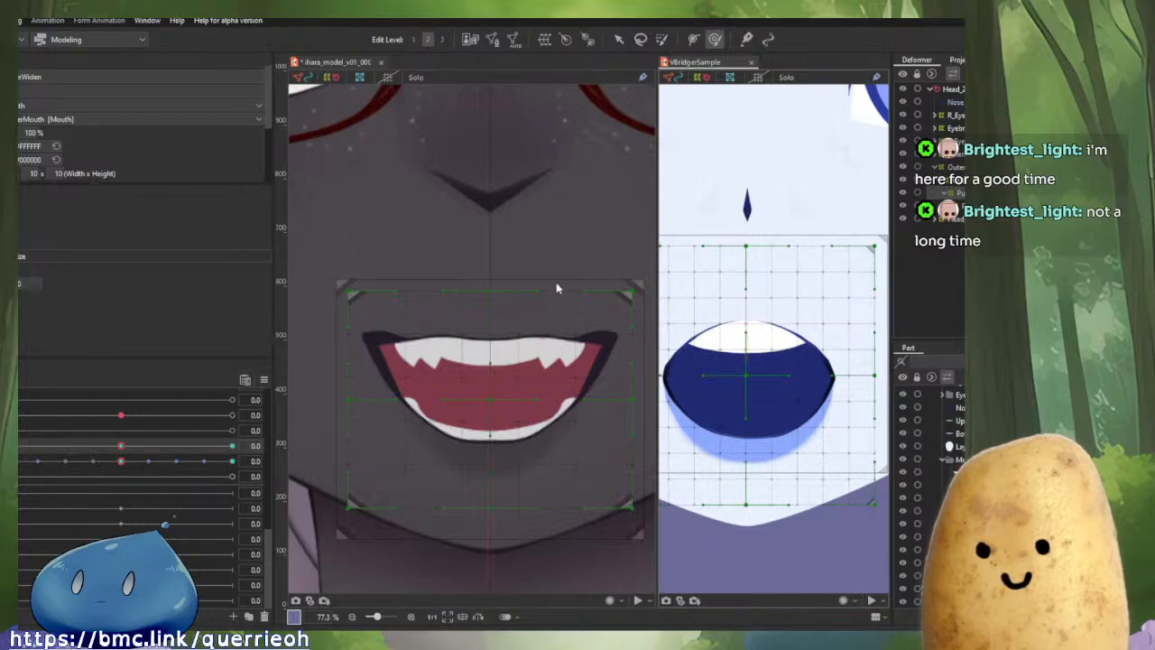
left_click(514, 396)
left_click_drag(410, 472, 311, 501)
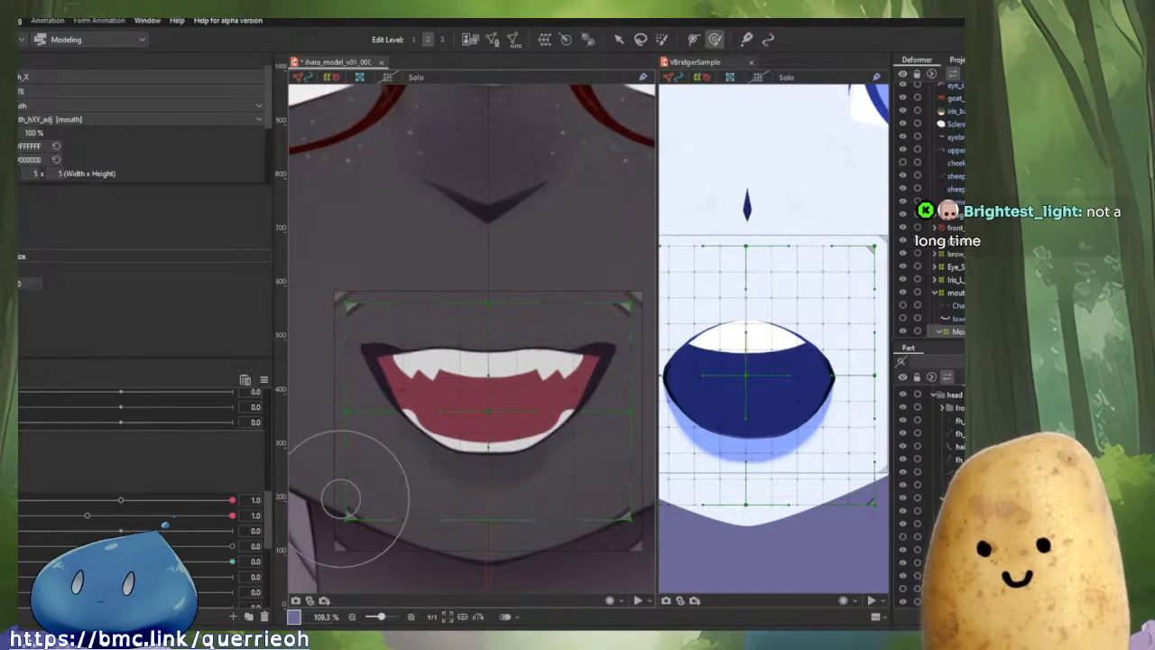
scroll(145, 496, "down", 1)
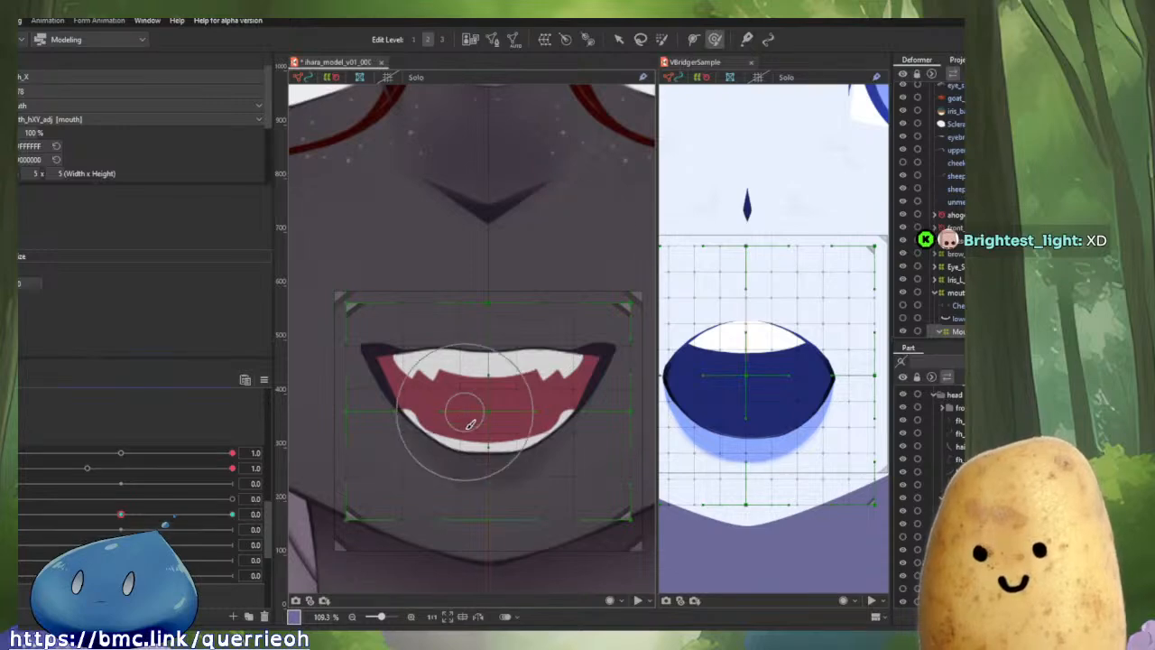
left_click(740, 322)
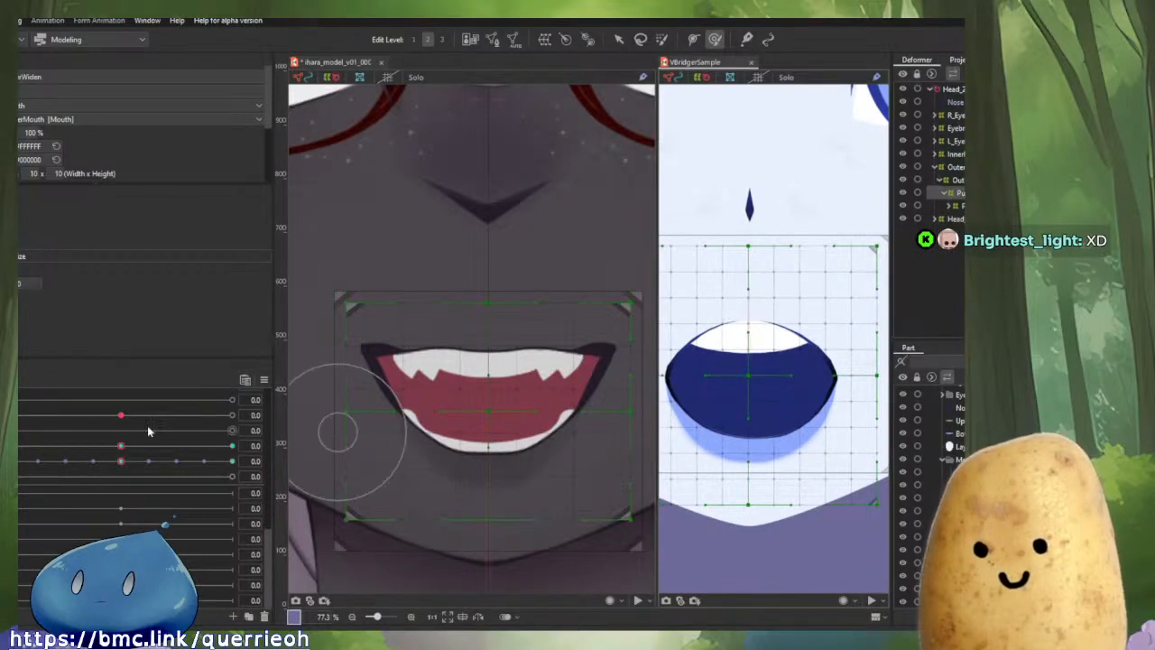
left_click_drag(120, 449, 25, 452)
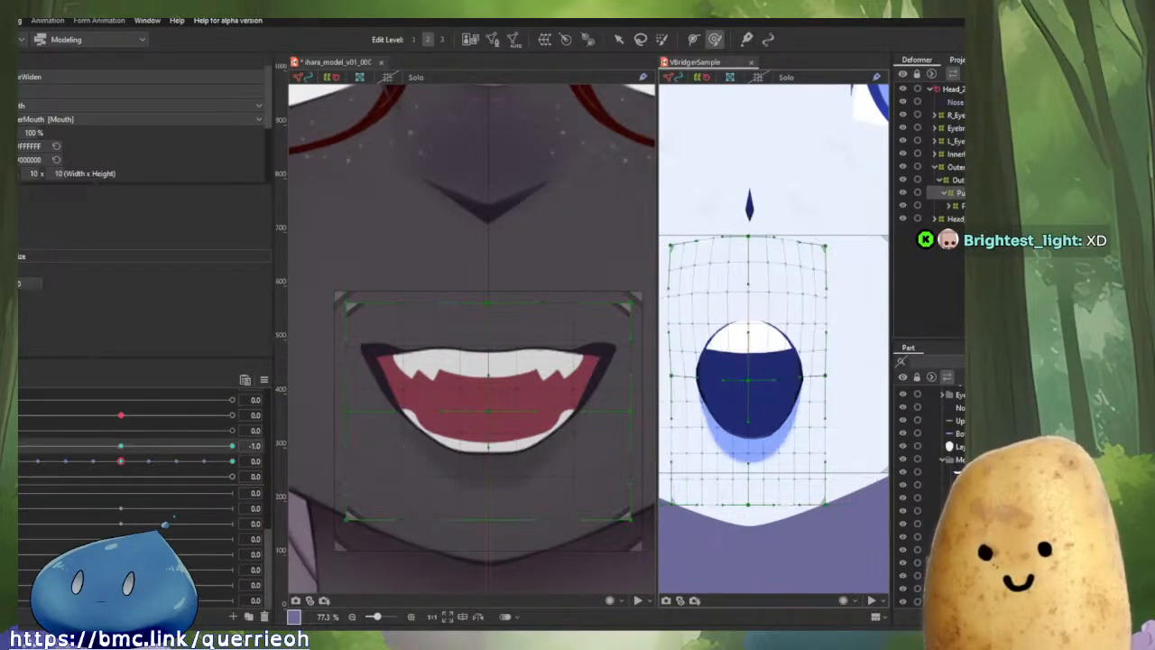
Key the ihara mouth deformer on the new parameter above mouth X, and set it to -1.0 with mouth form at 0.0.
left_click(482, 411)
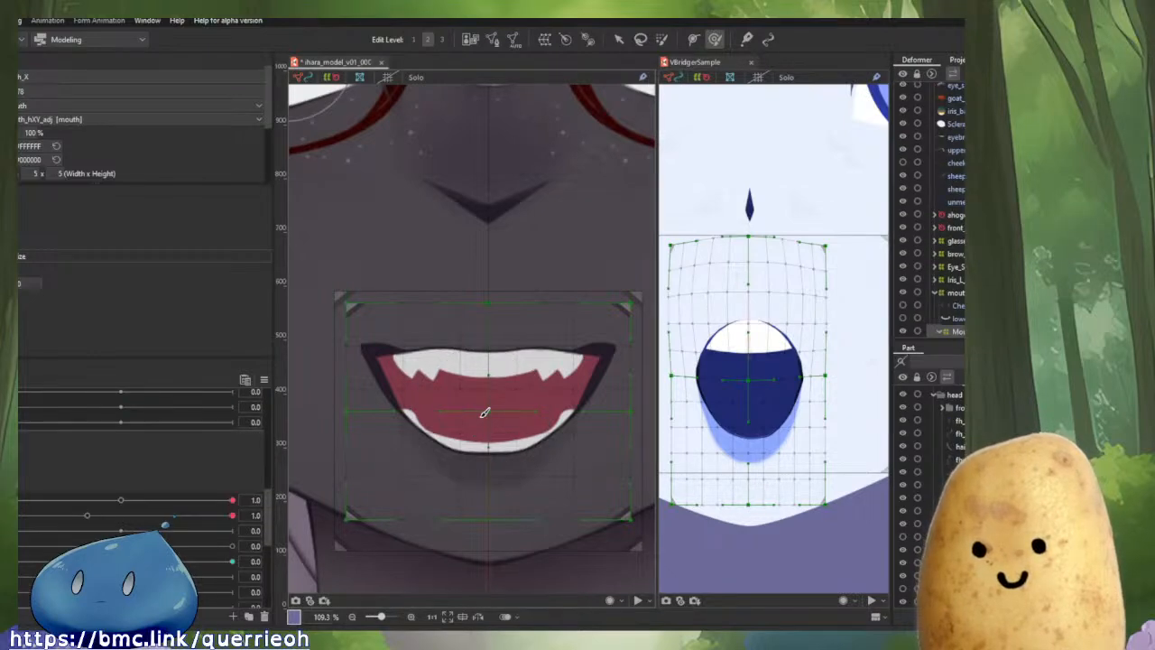
left_click_drag(476, 397, 469, 358)
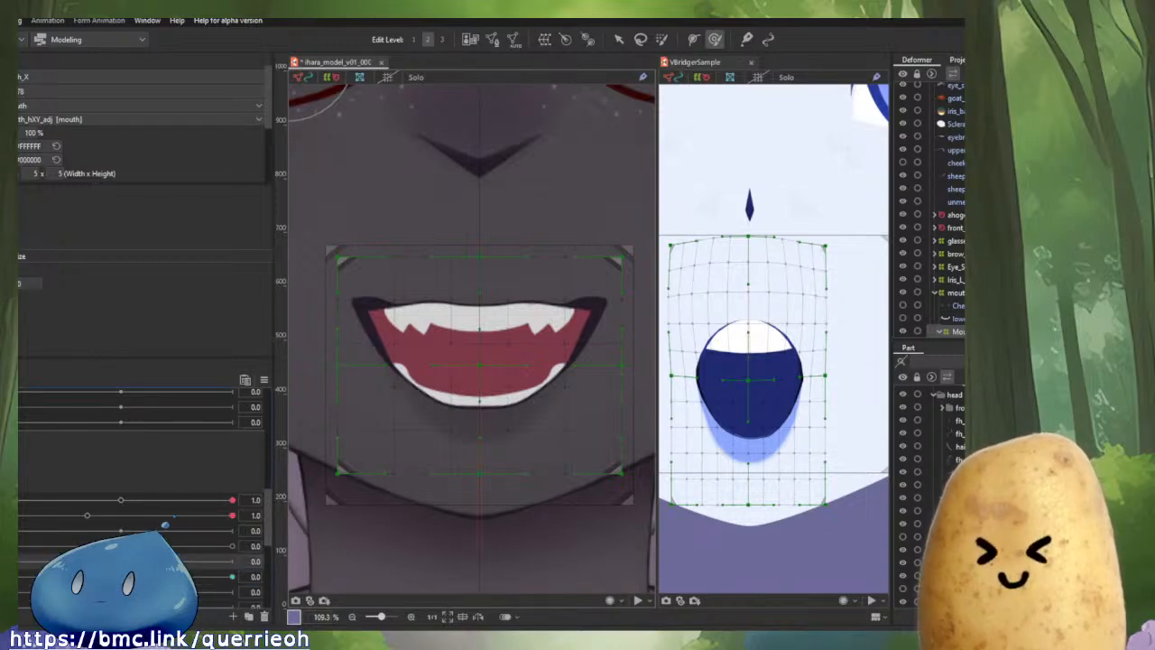
left_click(121, 499)
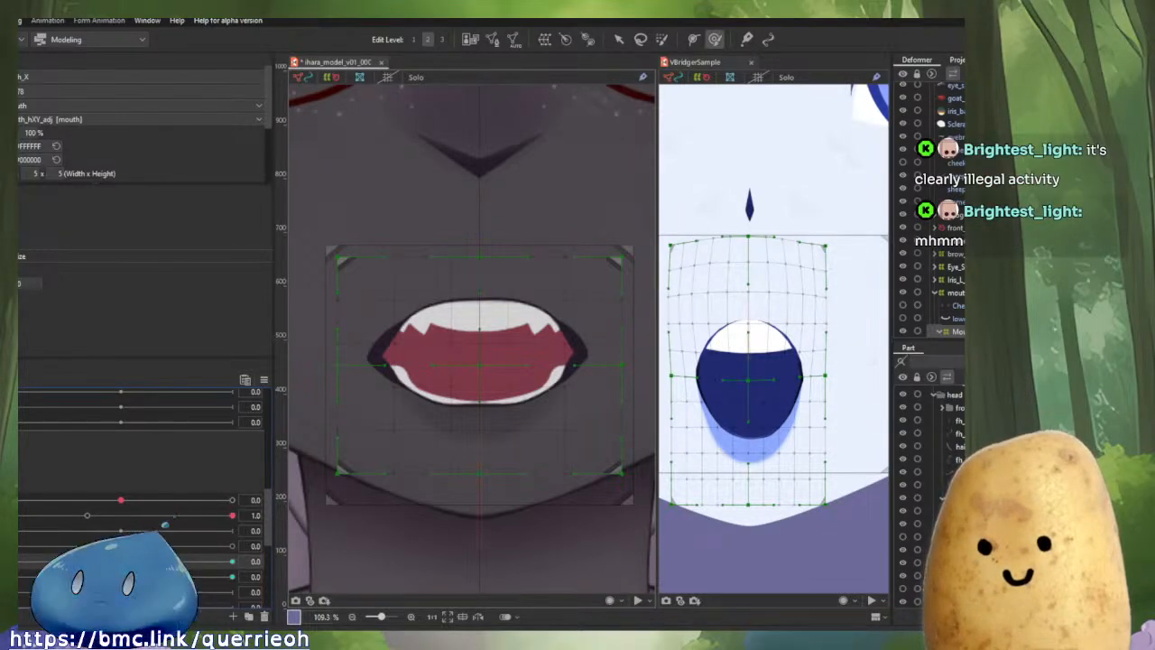
left_click_drag(121, 561, 14, 563)
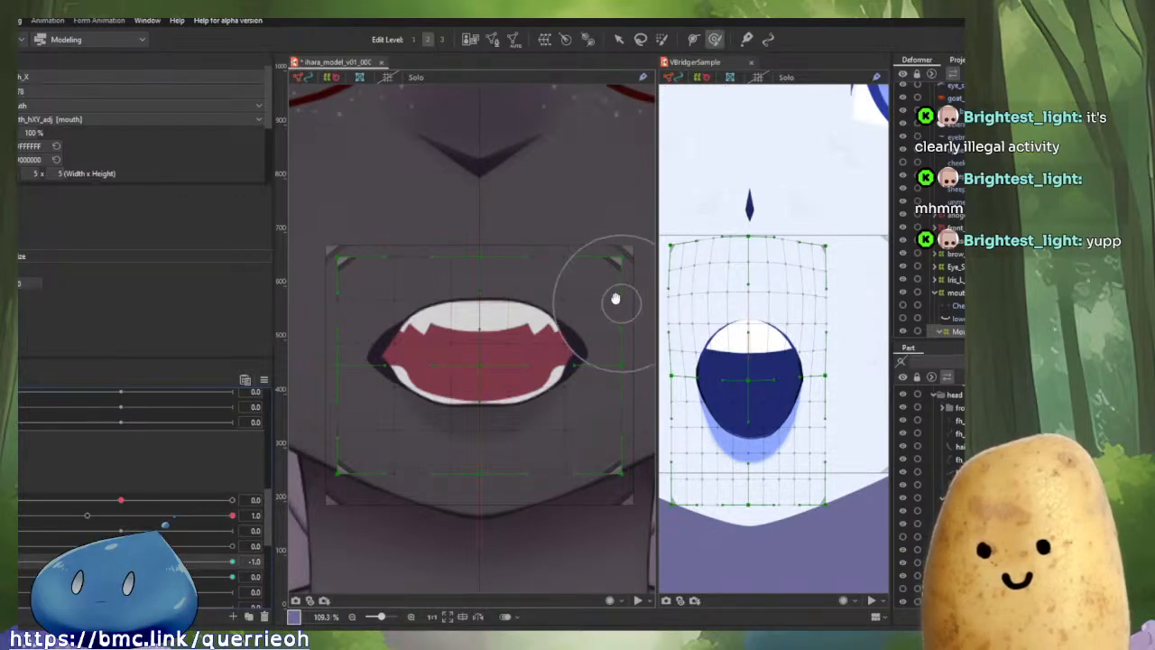
Brush the left and right sides of the ihara mouth deformer inward at mid-height to narrow the open mouth at -1.0.
left_click_drag(617, 301, 597, 286)
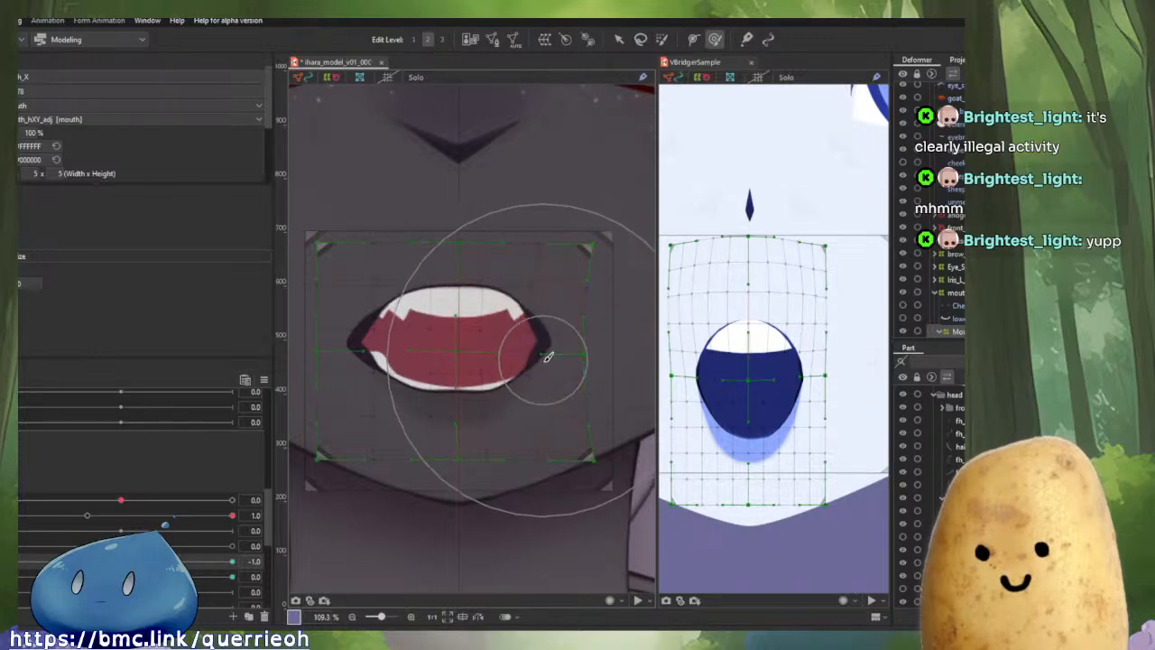
left_click_drag(543, 414, 551, 418)
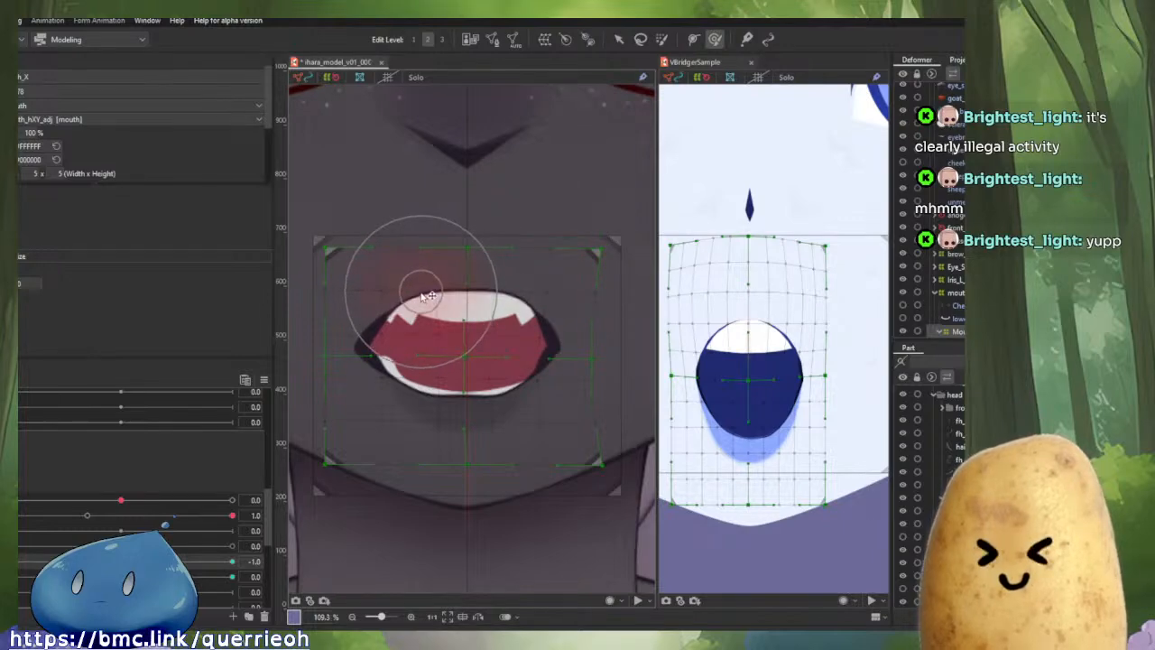
left_click_drag(353, 359, 389, 367)
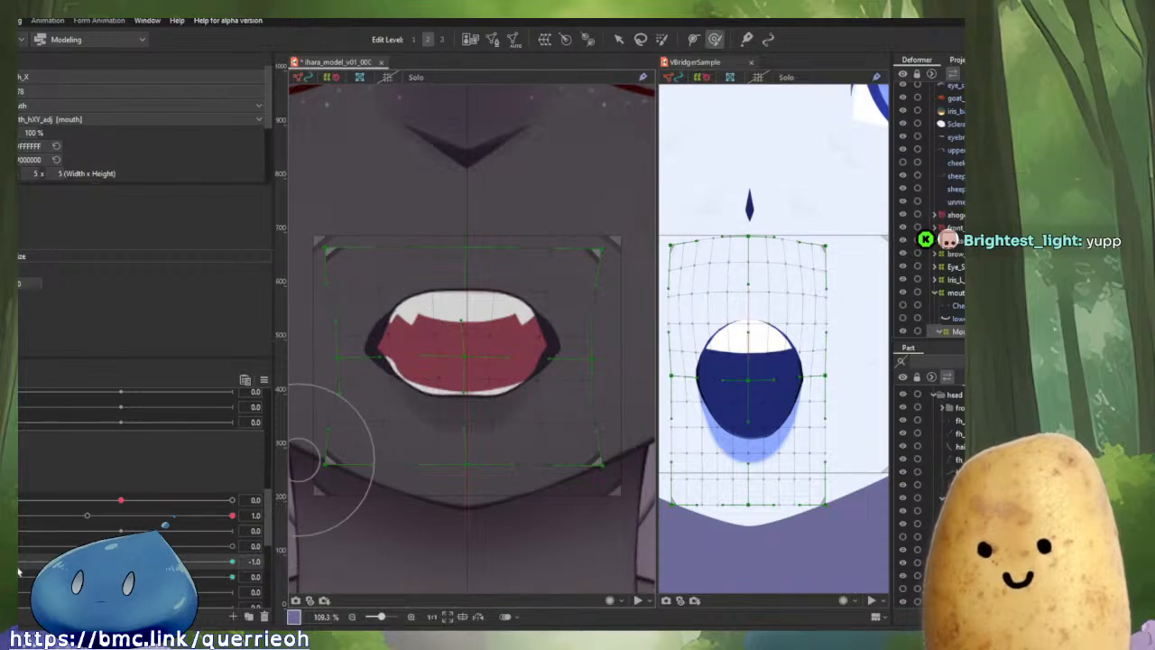
mouse_move(18, 561)
left_mouse_down()
mouse_move(121, 561)
mouse_move(18, 561)
left_mouse_up()
left_click_drag(554, 327, 534, 330)
mouse_move(377, 345)
left_mouse_down()
mouse_move(361, 343)
mouse_move(449, 363)
left_mouse_up()
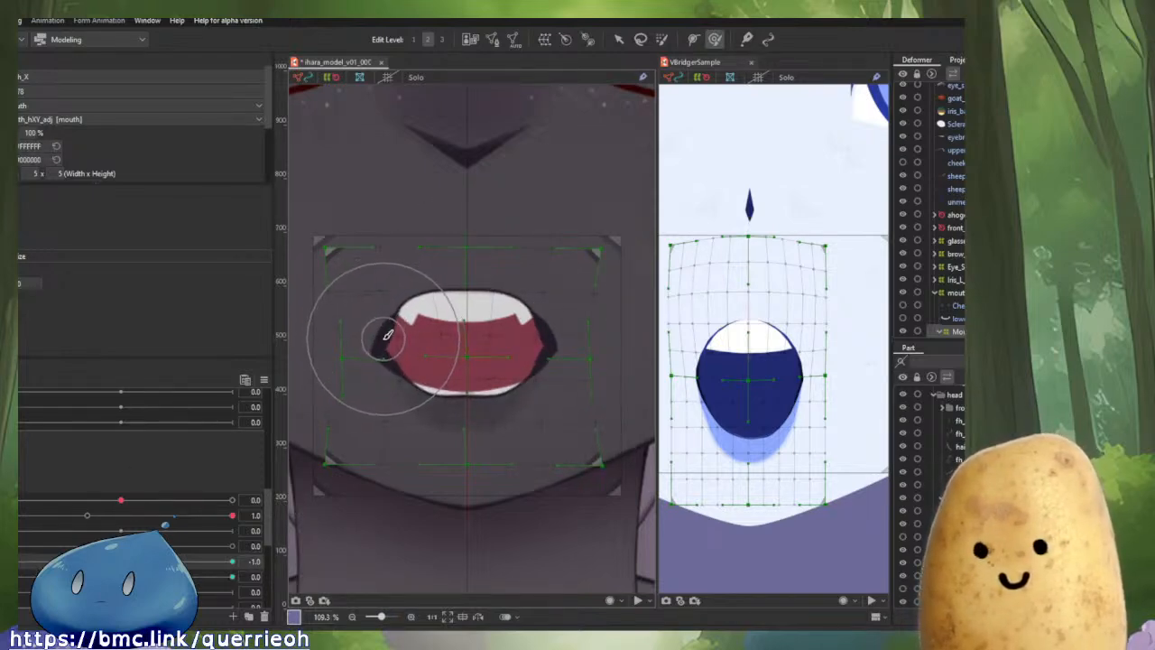
left_click_drag(529, 269, 535, 268)
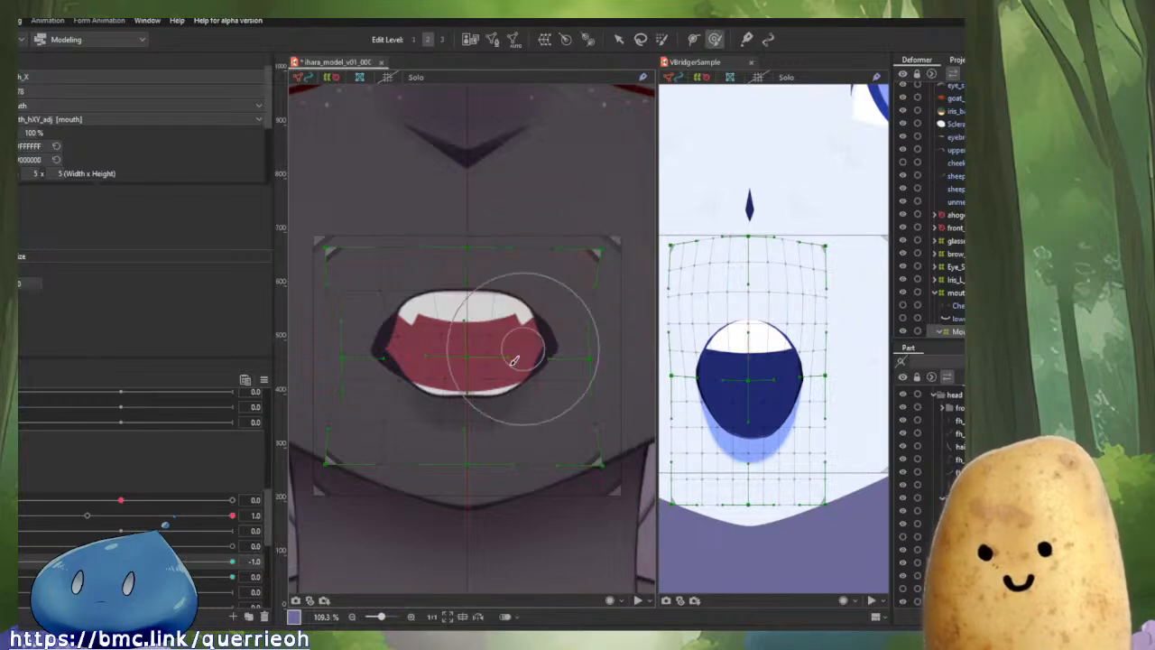
Check the narrowing movement, and brush the mouth deformer's lower corners inward at the -1.0 keyform.
left_click_drag(99, 561, 11, 561)
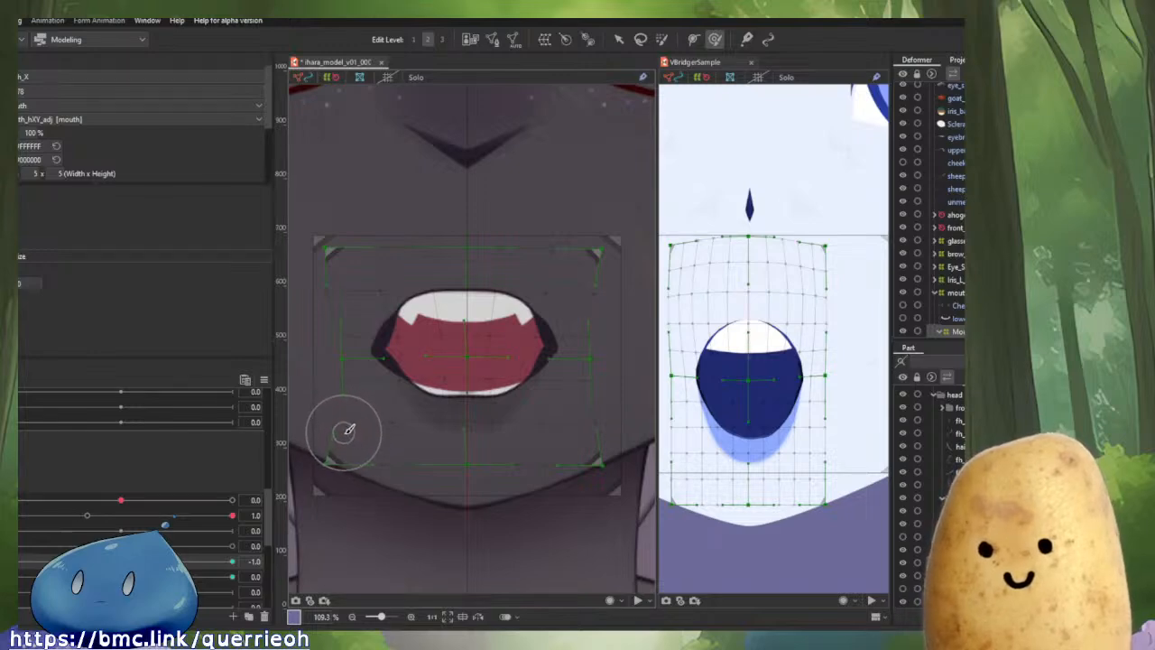
left_click_drag(392, 421, 437, 458)
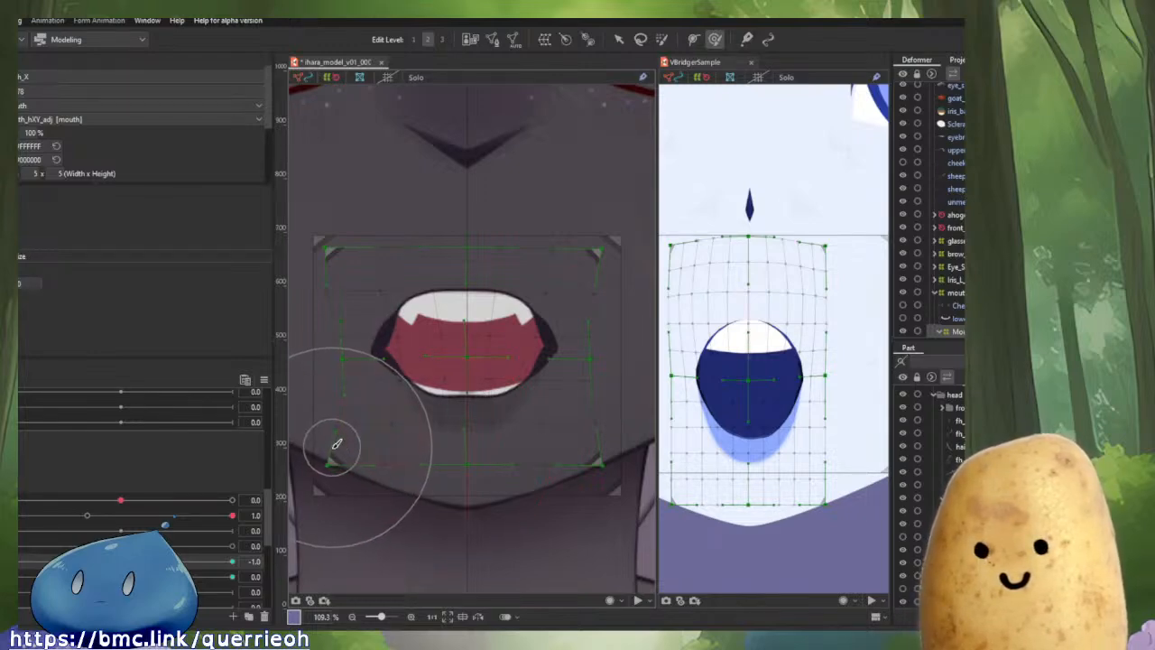
left_click_drag(582, 423, 573, 419)
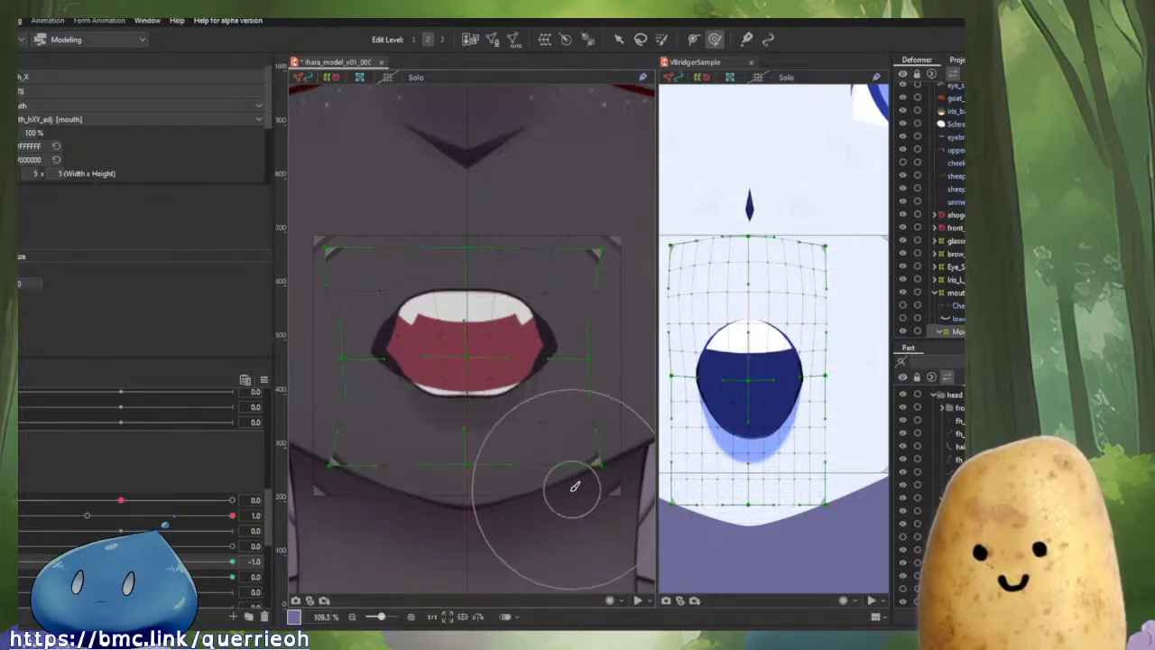
left_click_drag(565, 490, 551, 497)
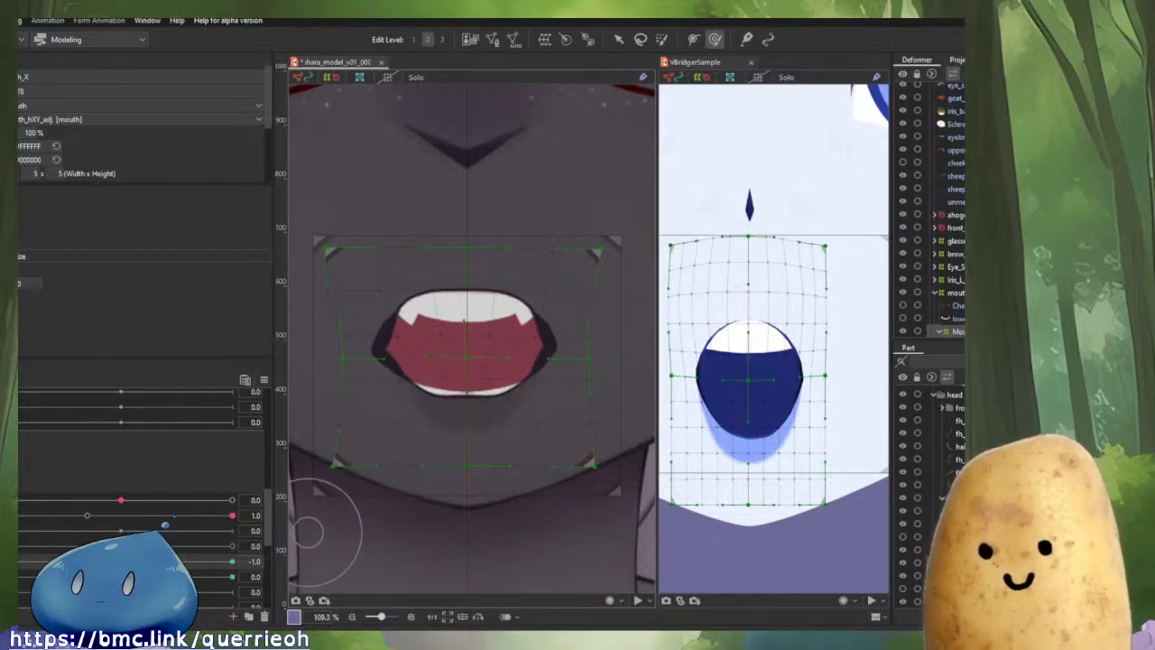
Check the narrowing movement, and brush the upper-left corner and left side of the ihara mouth deformer inward at the -1.0 pucker keyform.
left_click_drag(17, 564, 110, 562)
left_click_drag(314, 588, 17, 561)
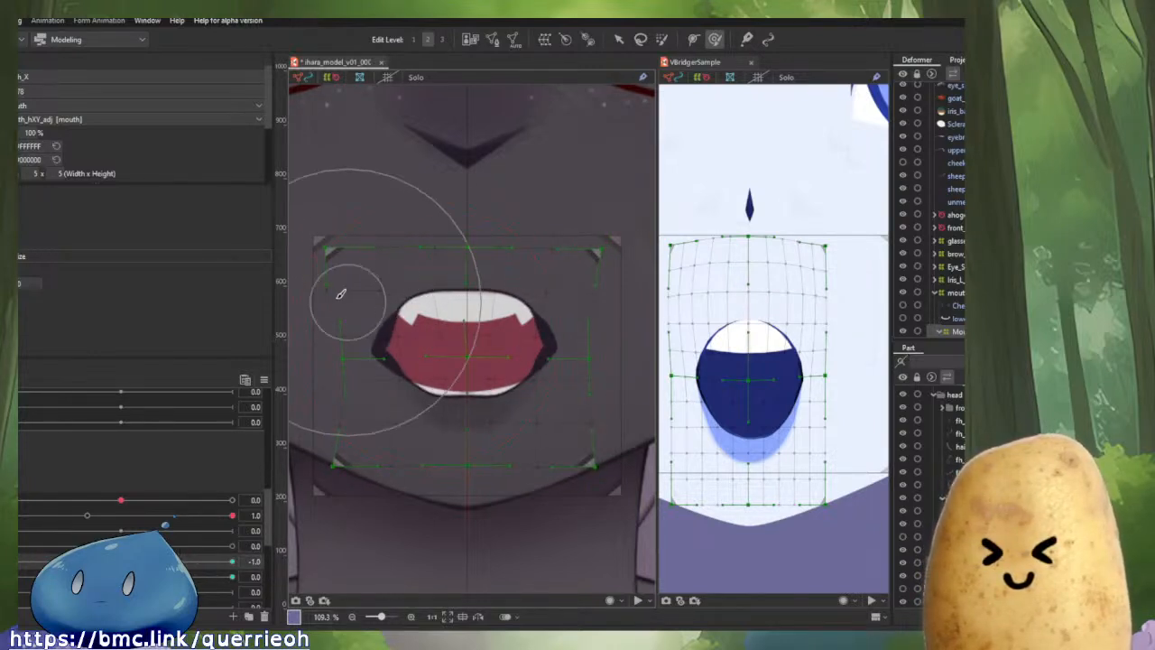
left_click_drag(308, 286, 320, 293)
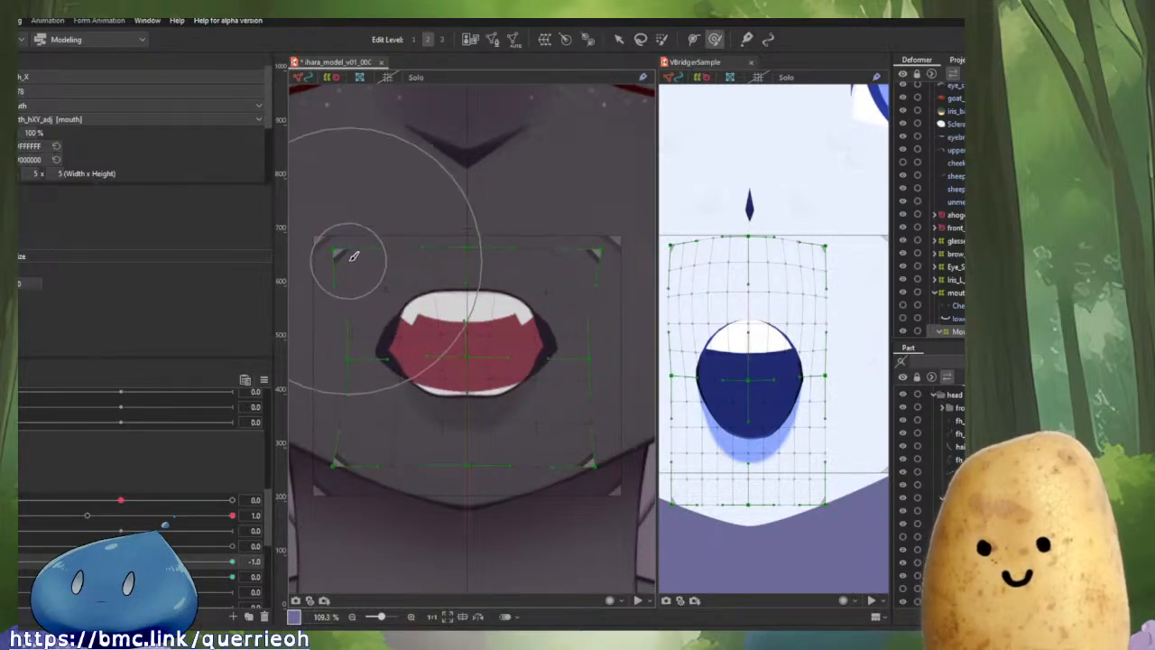
mouse_move(343, 251)
left_mouse_down()
mouse_move(409, 284)
mouse_move(379, 285)
left_mouse_up()
key("b")
left_click_drag(389, 285, 424, 294)
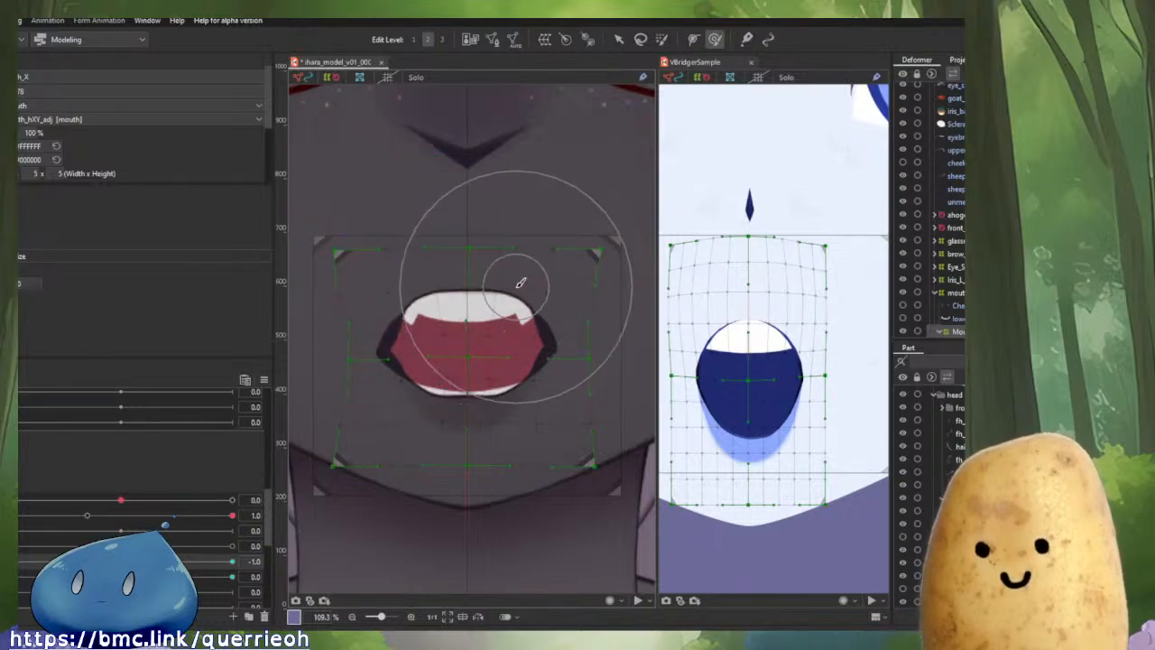
Brush the ihara mouth deformer along the upper lip to refine its curve at the -1.0 keyform.
left_click_drag(498, 281, 505, 289)
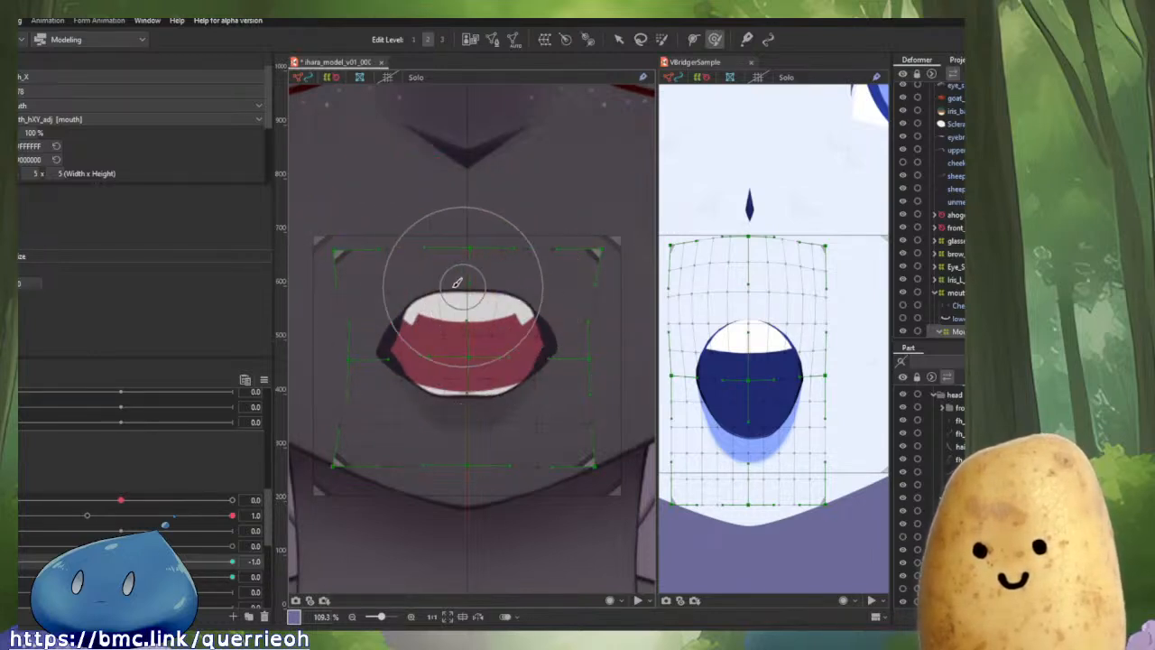
left_click_drag(433, 285, 421, 289)
left_click_drag(508, 287, 517, 297)
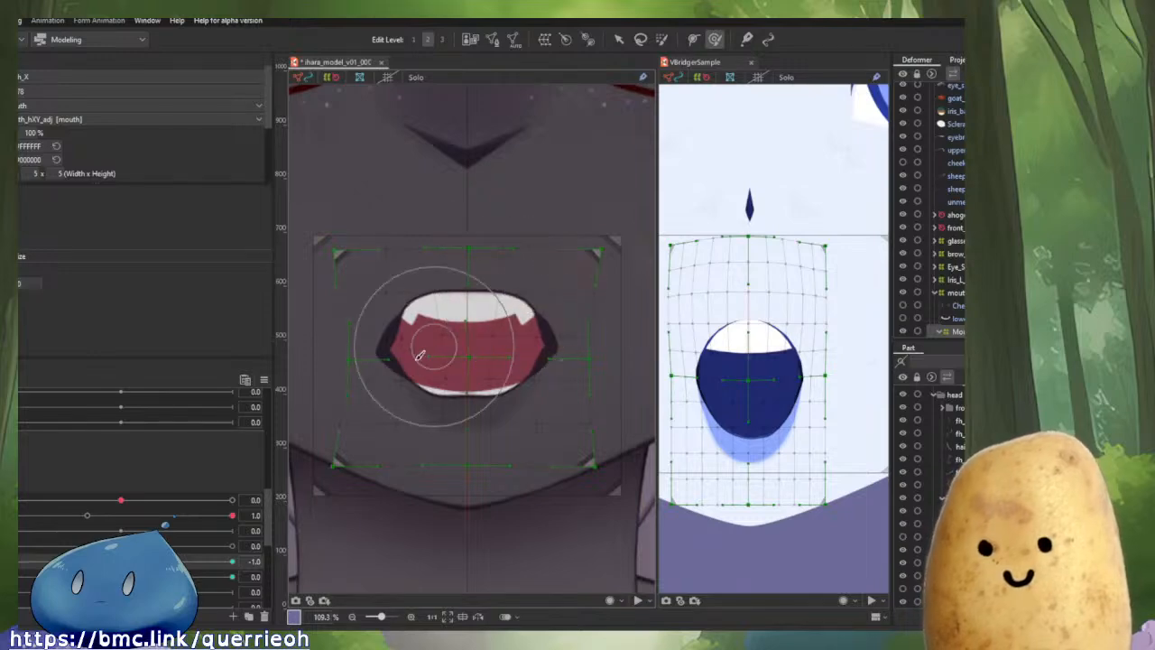
Compare the pucker with VBridgerSample, and brush the upper corners and both sides of the ihara mouth deformer inward at -1.0.
mouse_move(73, 561)
left_mouse_down()
mouse_move(211, 568)
mouse_move(19, 568)
mouse_move(158, 564)
mouse_move(19, 565)
mouse_move(30, 563)
left_mouse_up()
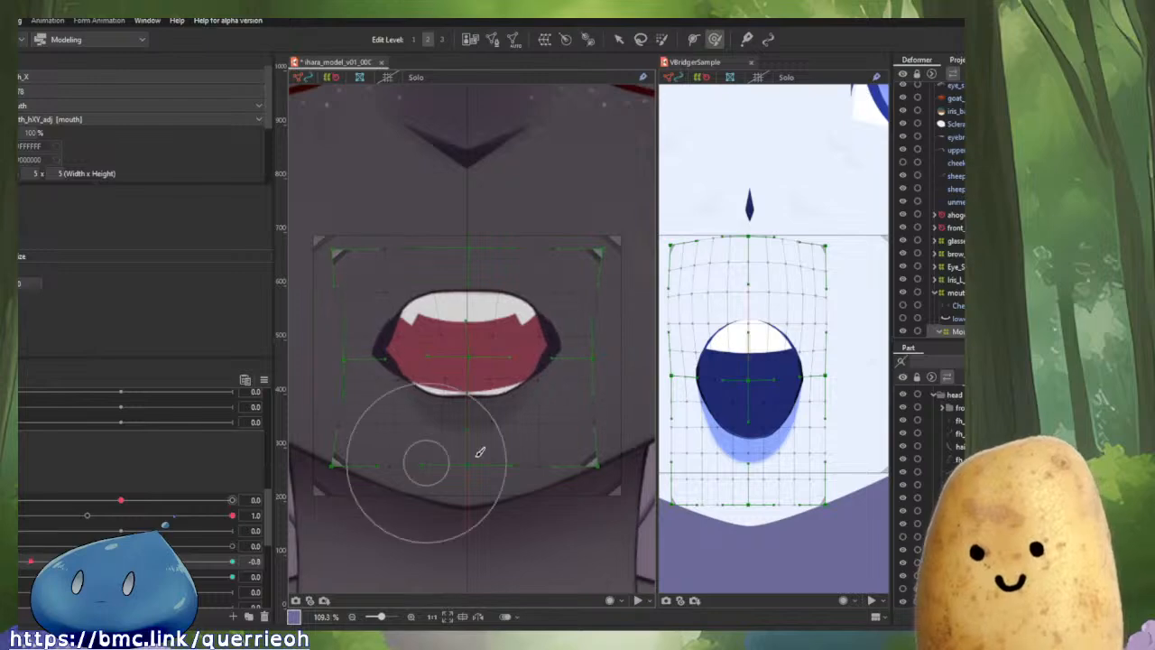
left_click(768, 421)
left_click_drag(90, 446, 19, 446)
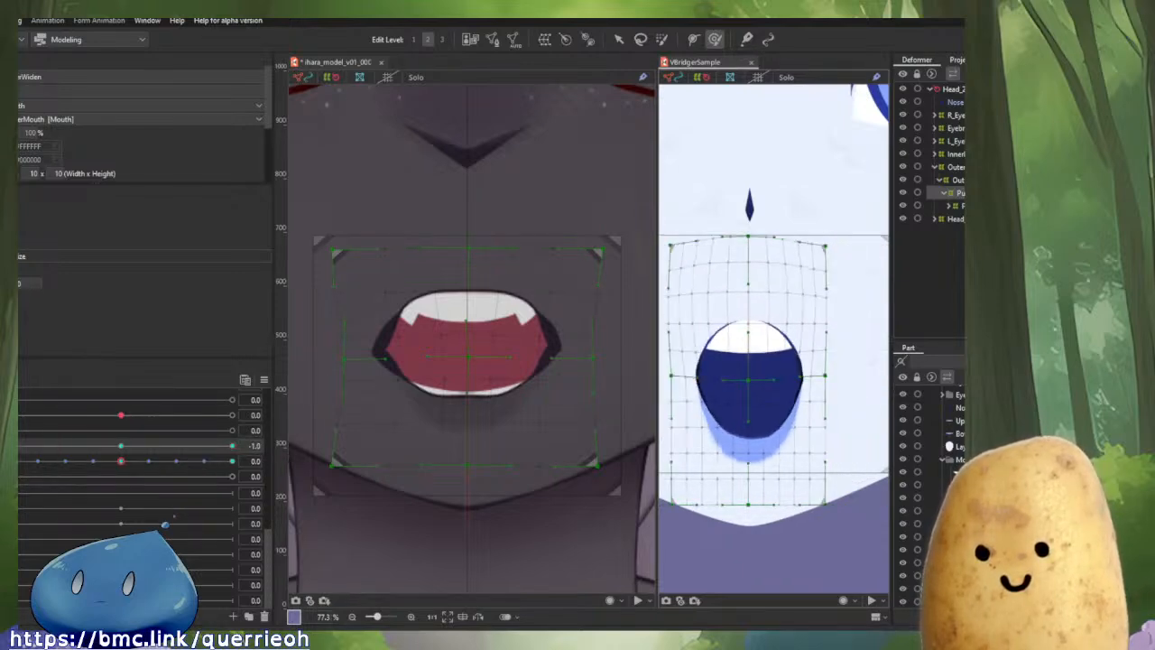
middle_click(418, 238)
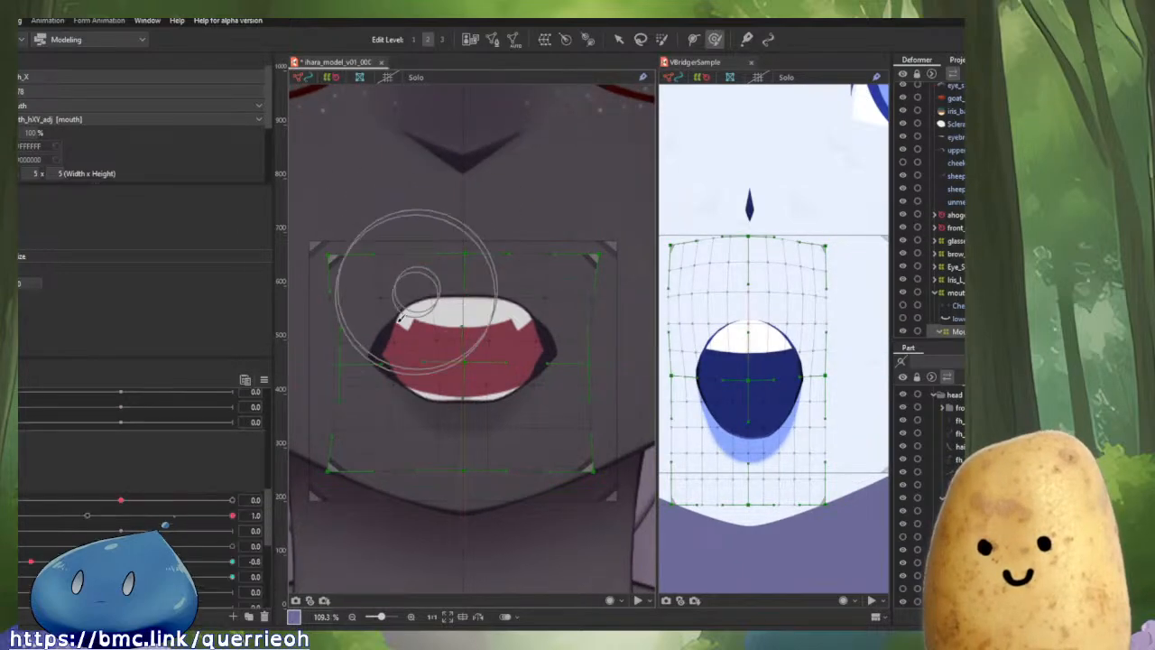
left_click_drag(28, 561, 20, 562)
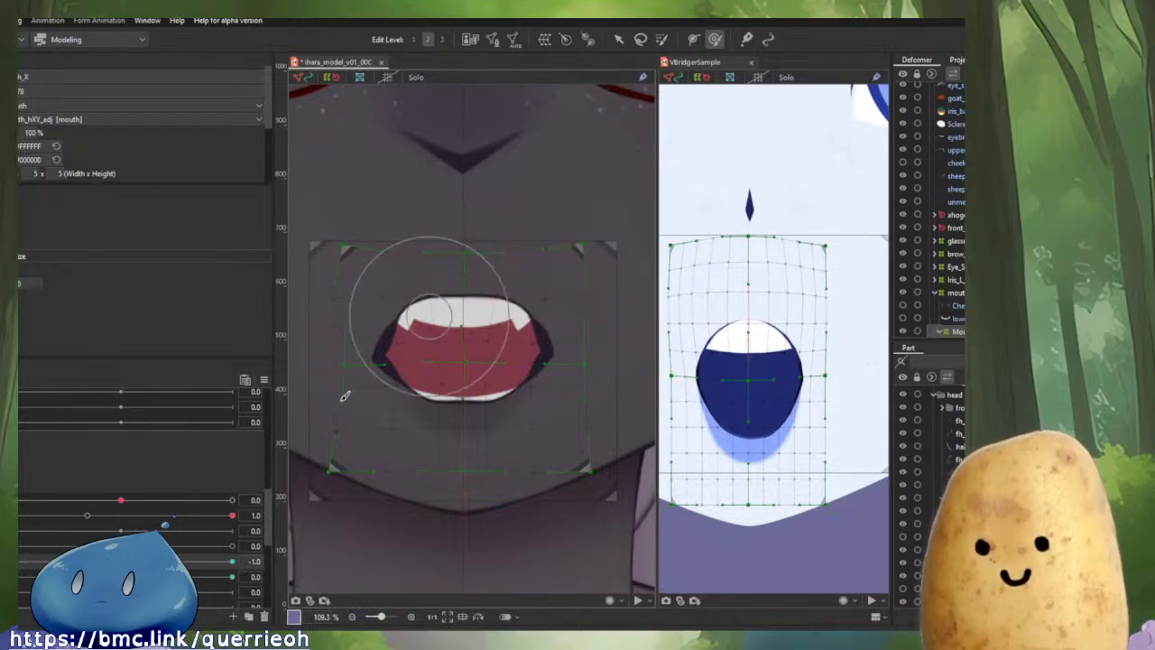
mouse_move(23, 567)
left_mouse_down()
mouse_move(247, 569)
mouse_move(41, 564)
mouse_move(177, 542)
mouse_move(27, 561)
left_mouse_up()
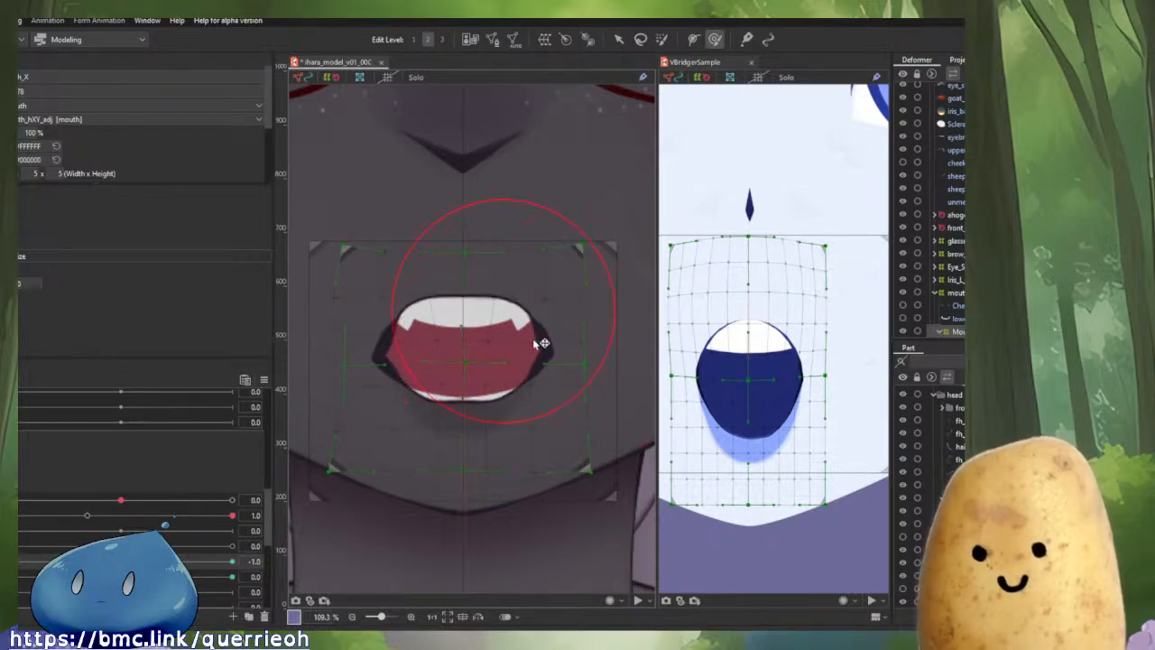
scroll(526, 337, "down", 3)
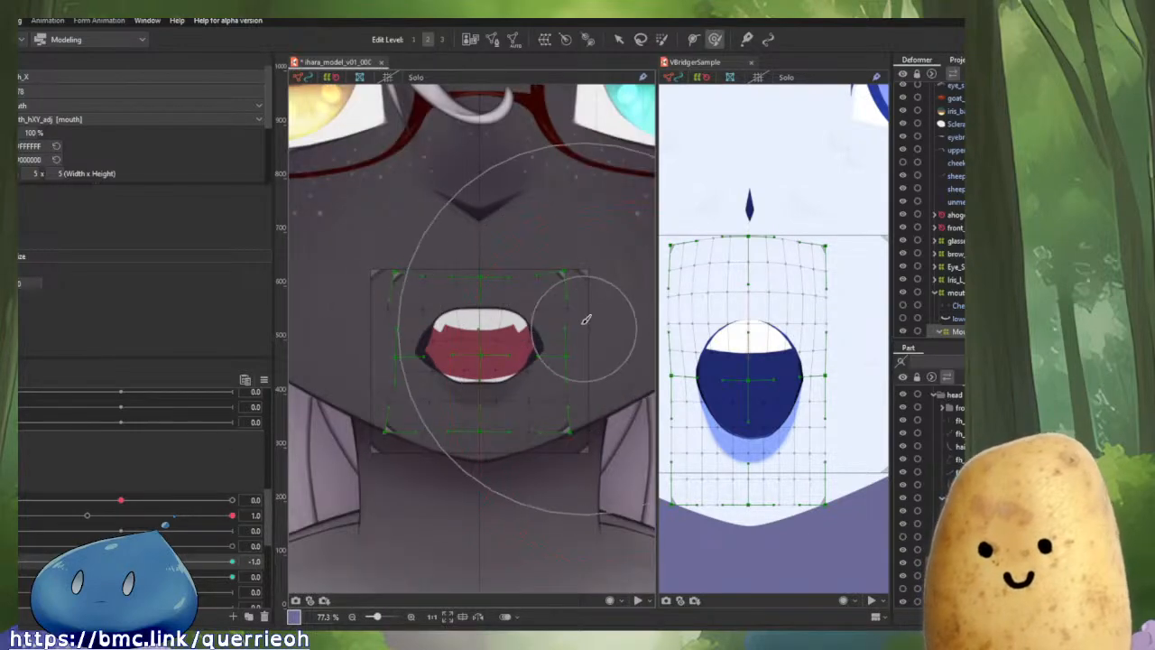
left_click_drag(570, 321, 565, 322)
left_click_drag(386, 340, 392, 347)
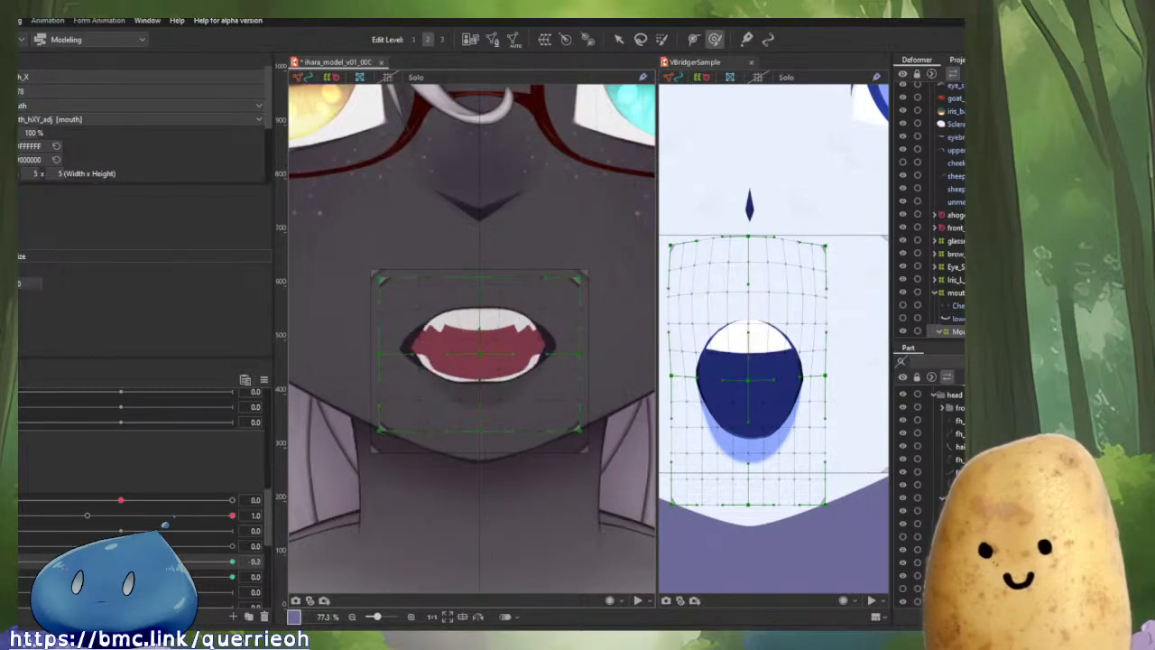
Adjust the lower-left area and the top centre of the ihara mouth deformer at the -1.0 keyform.
mouse_move(18, 564)
left_mouse_down()
mouse_move(121, 564)
mouse_move(20, 564)
left_mouse_up()
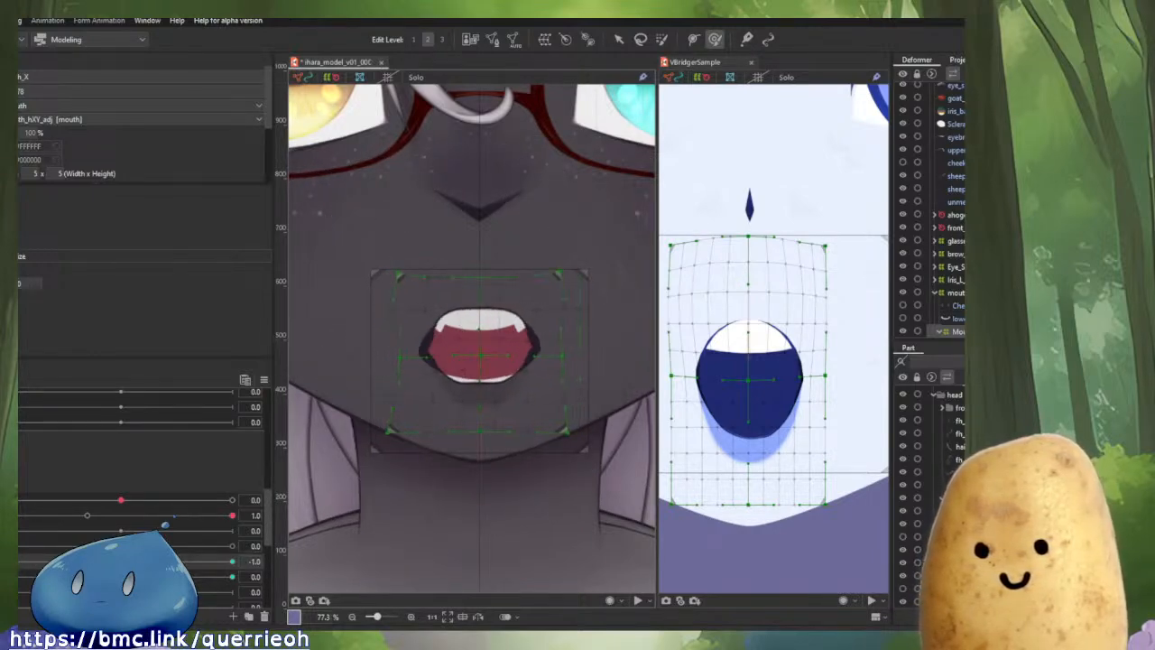
left_click_drag(420, 421, 382, 404)
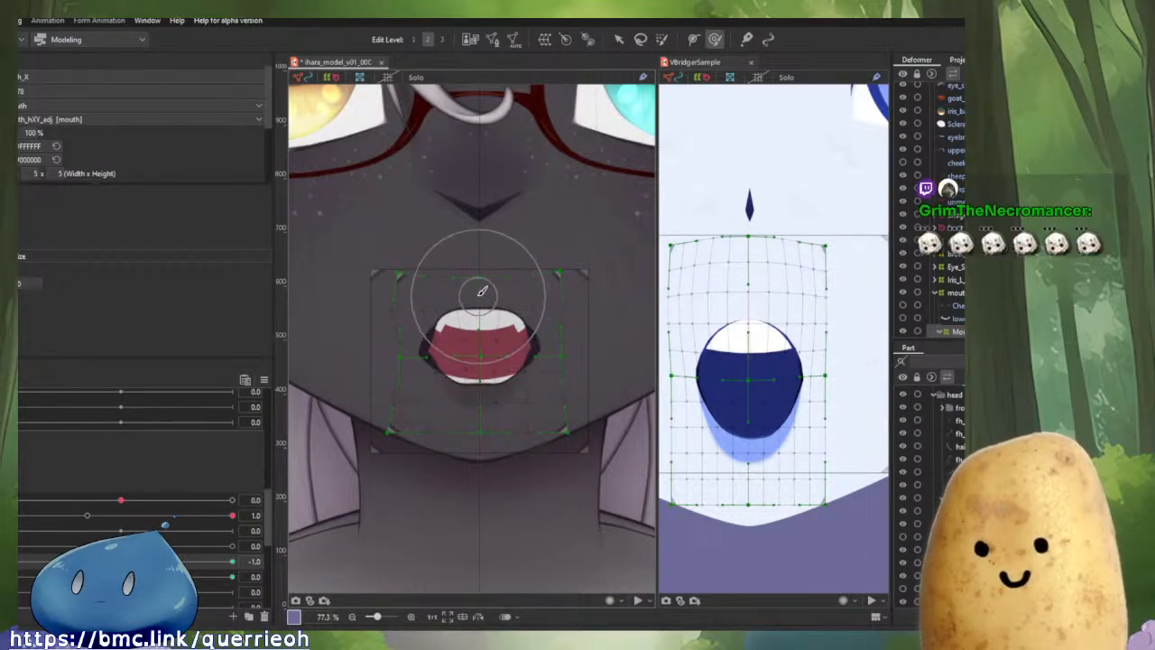
left_click_drag(479, 296, 477, 291)
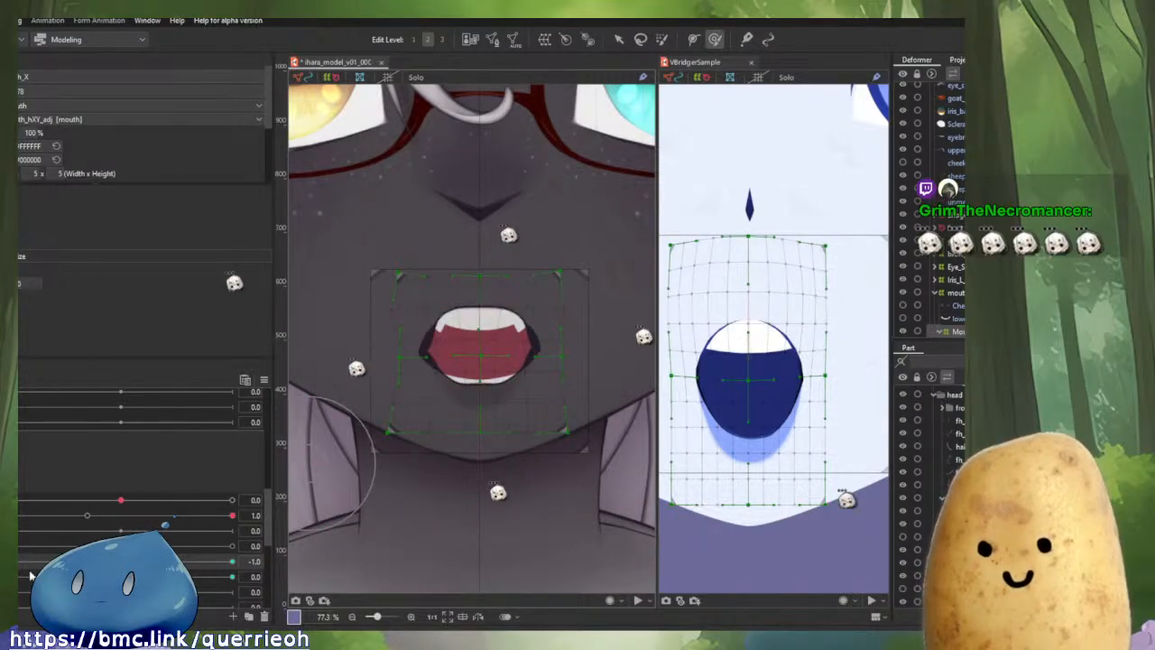
Compare the neutral and puckered mouths with VBridgerSample, and brush the ihara deformer's sides further inward at -1.0.
left_click_drag(213, 562, 237, 572)
left_click(763, 447)
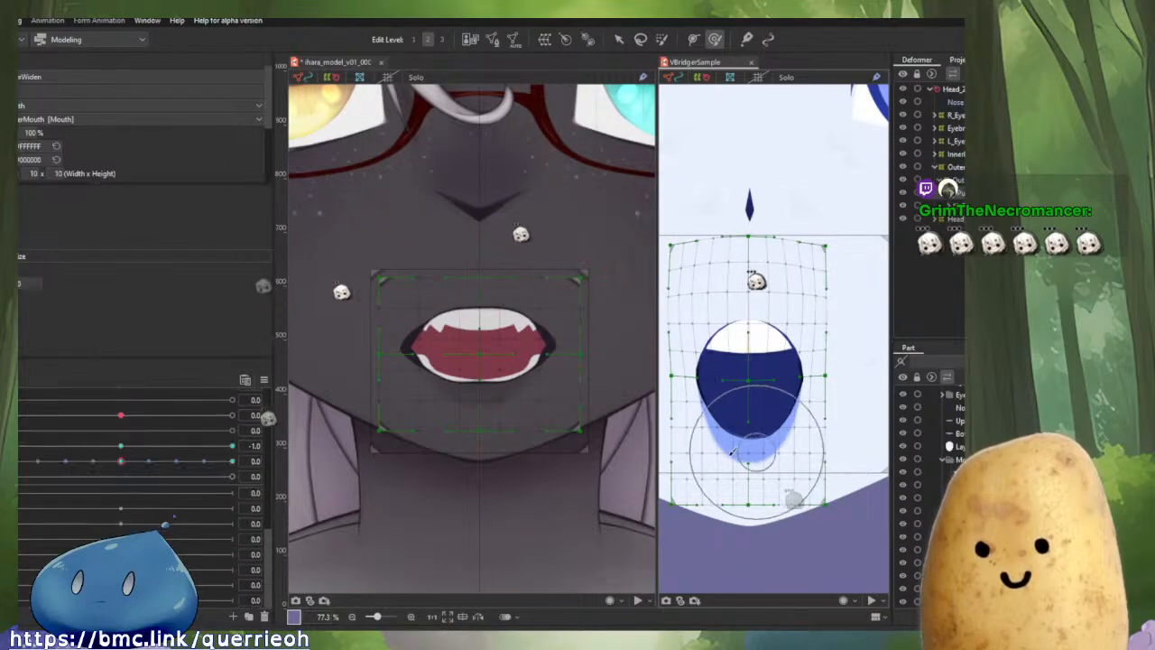
left_click_drag(121, 455, 11, 444)
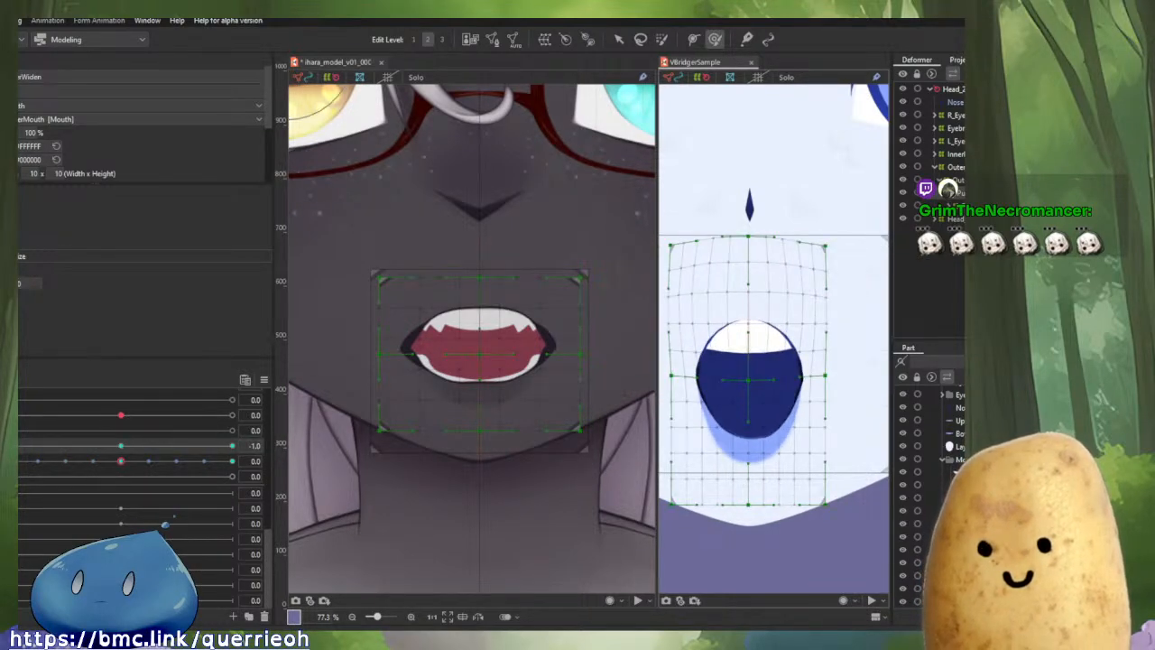
left_click(460, 339)
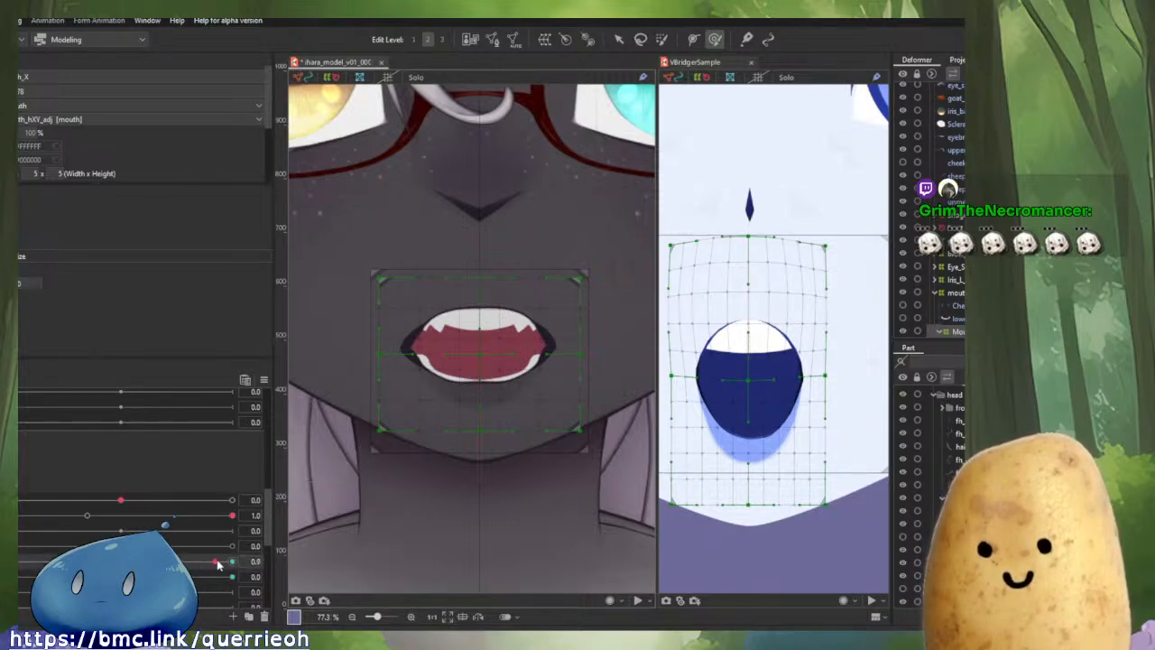
left_click_drag(154, 561, 11, 561)
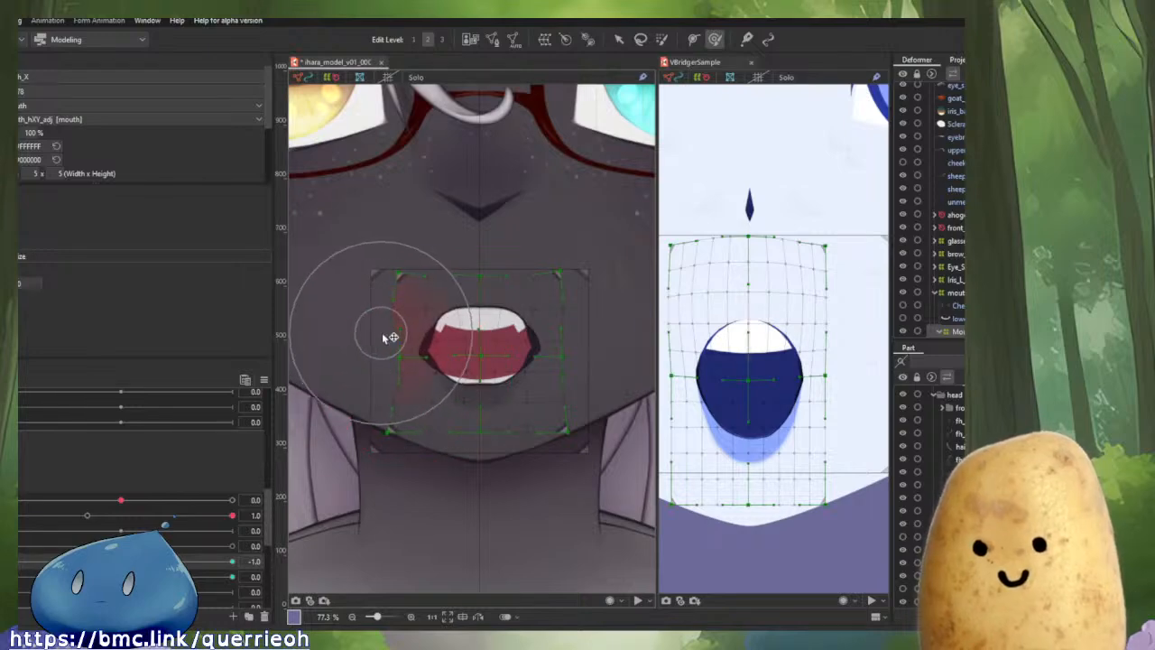
mouse_move(351, 273)
left_mouse_down()
mouse_move(371, 276)
mouse_move(363, 289)
left_mouse_up()
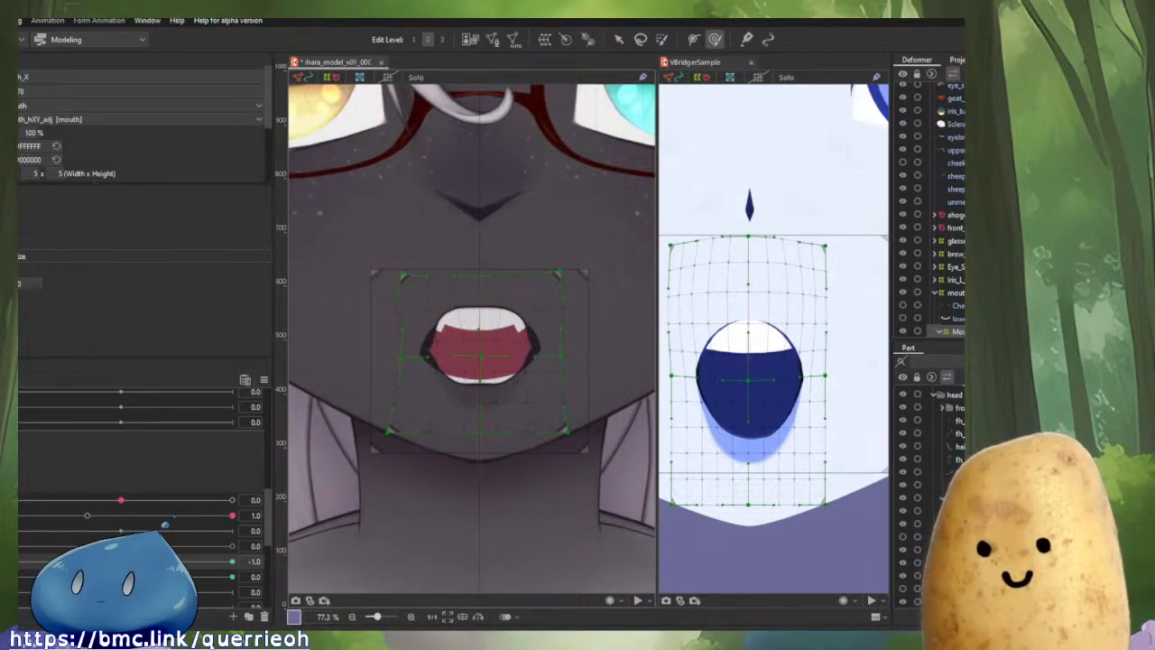
left_click_drag(232, 561, 217, 582)
left_click_drag(87, 561, 18, 561)
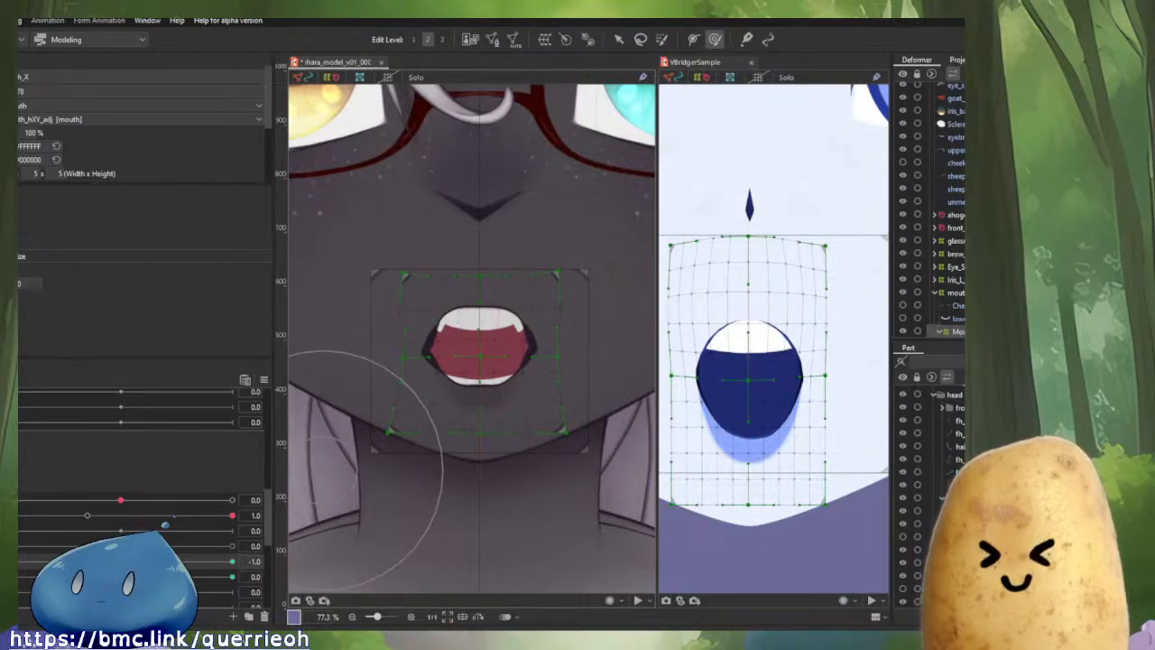
Shape the widened ihara mouth at the 1.0 keyform, checking VBridgerSample's pucker movement and raising the centre of the upper lip slightly.
left_click_drag(20, 562, 188, 562)
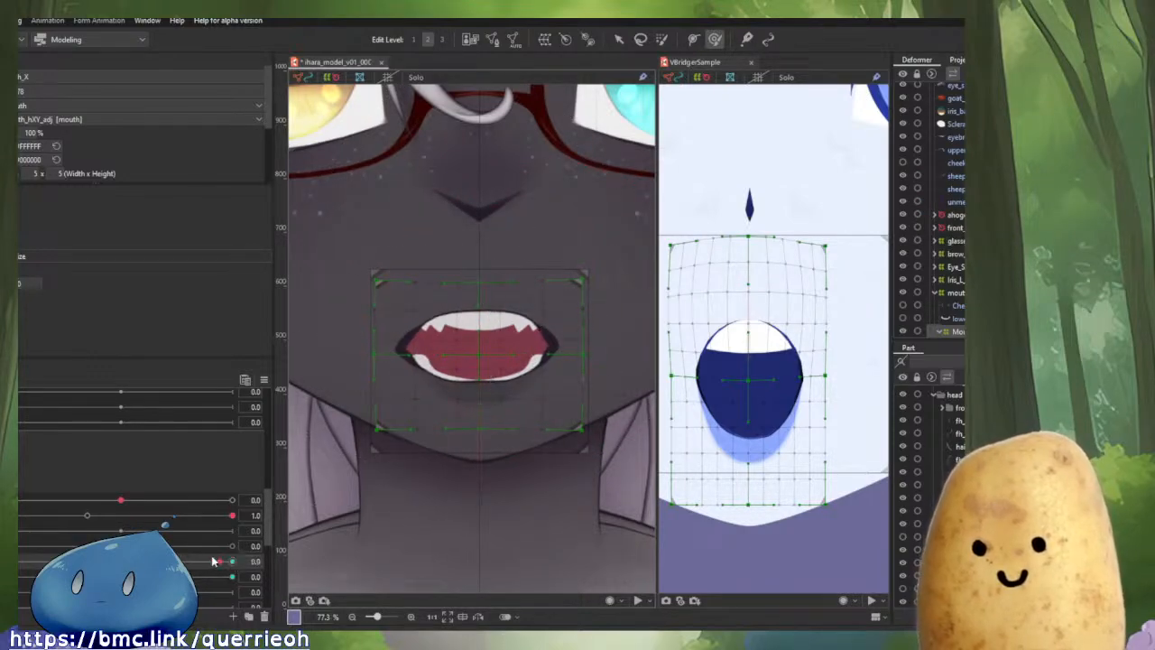
left_click_drag(214, 562, 292, 547)
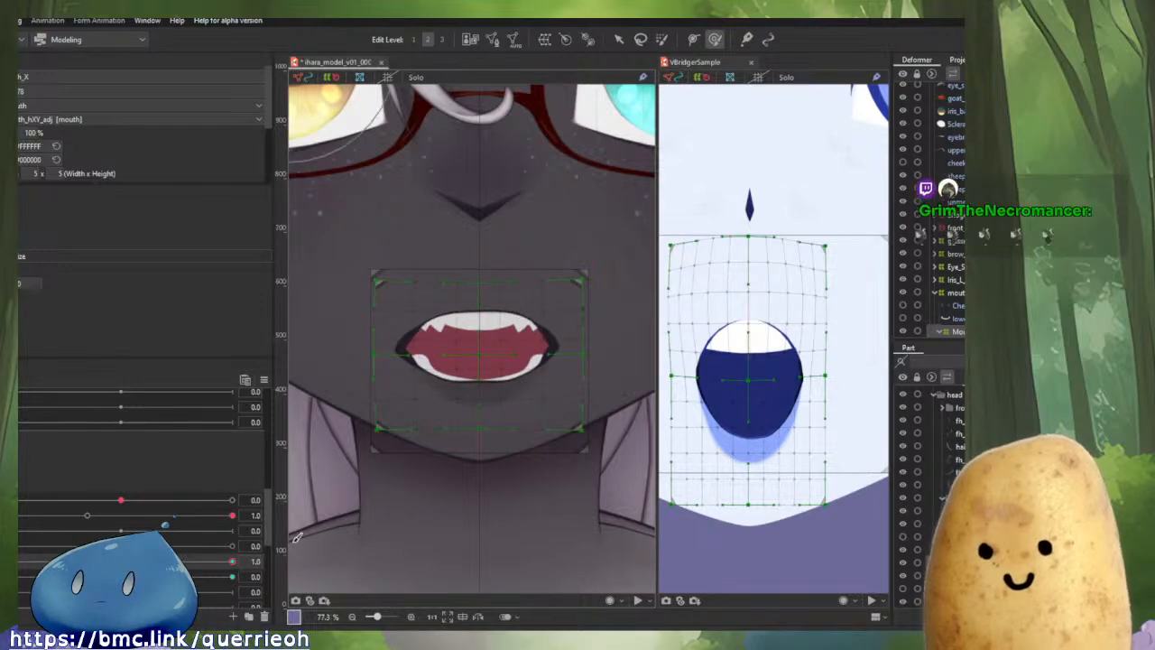
left_click(772, 395)
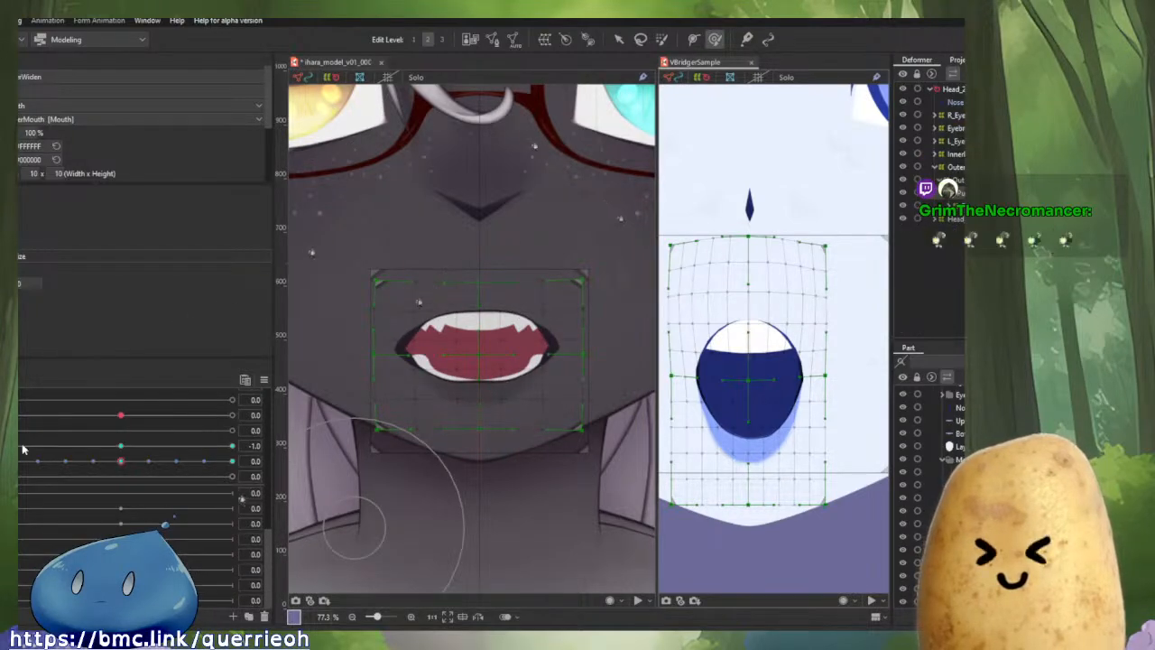
left_click_drag(23, 449, 121, 447)
left_click(443, 437)
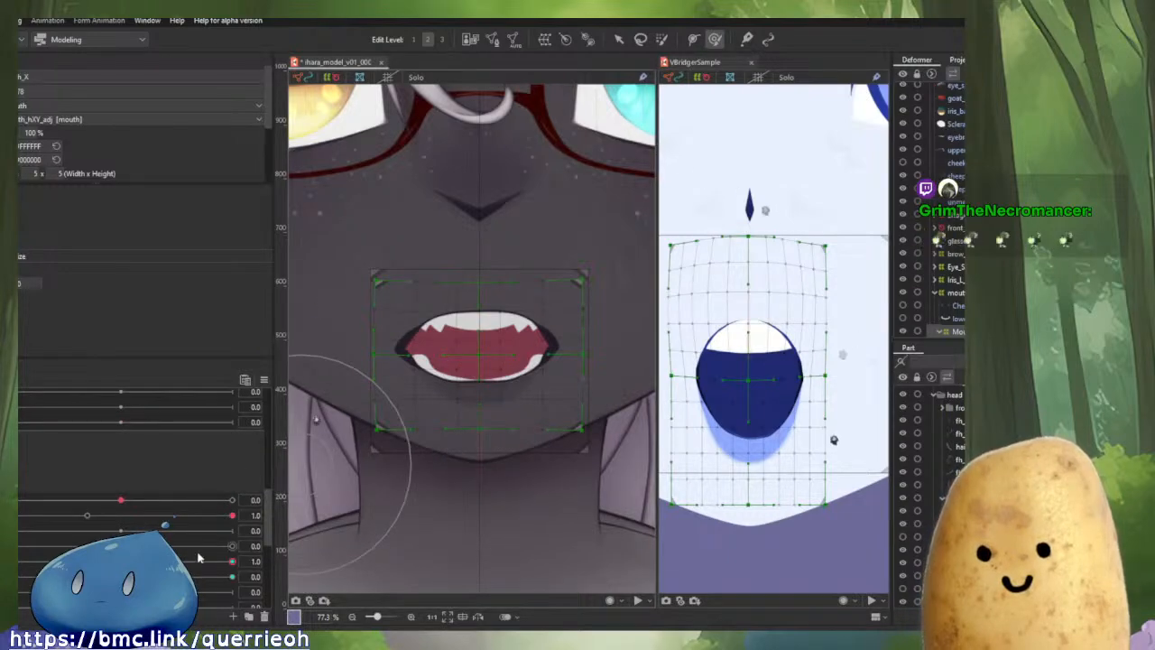
left_click_drag(230, 566, 27, 561)
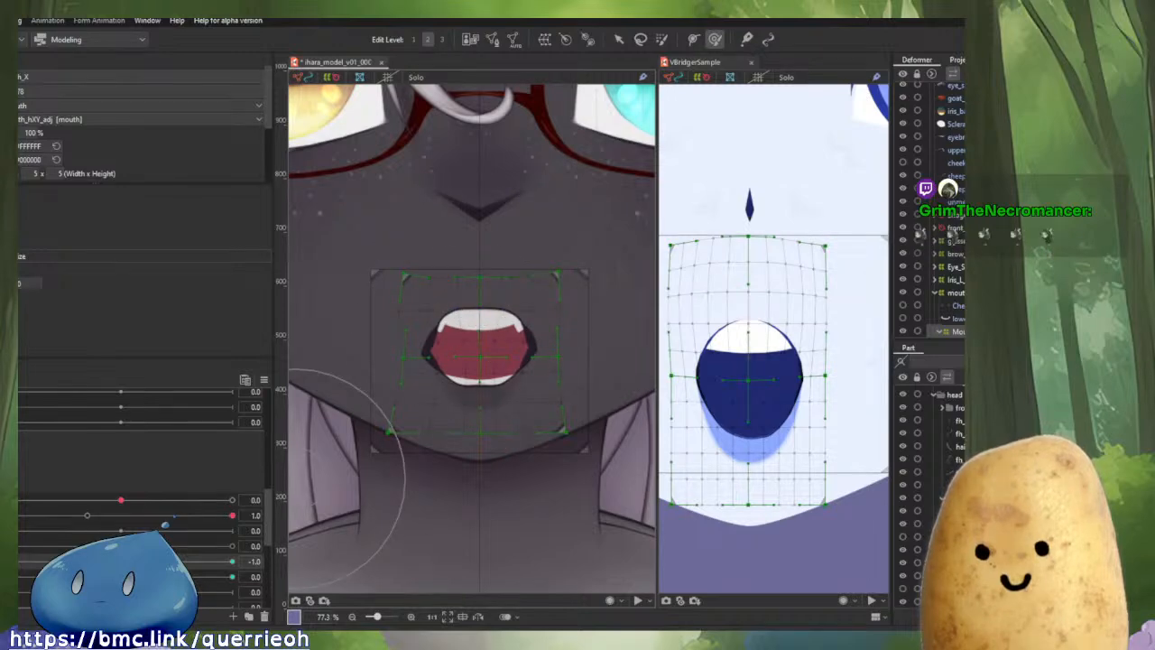
left_click_drag(27, 562, 281, 569)
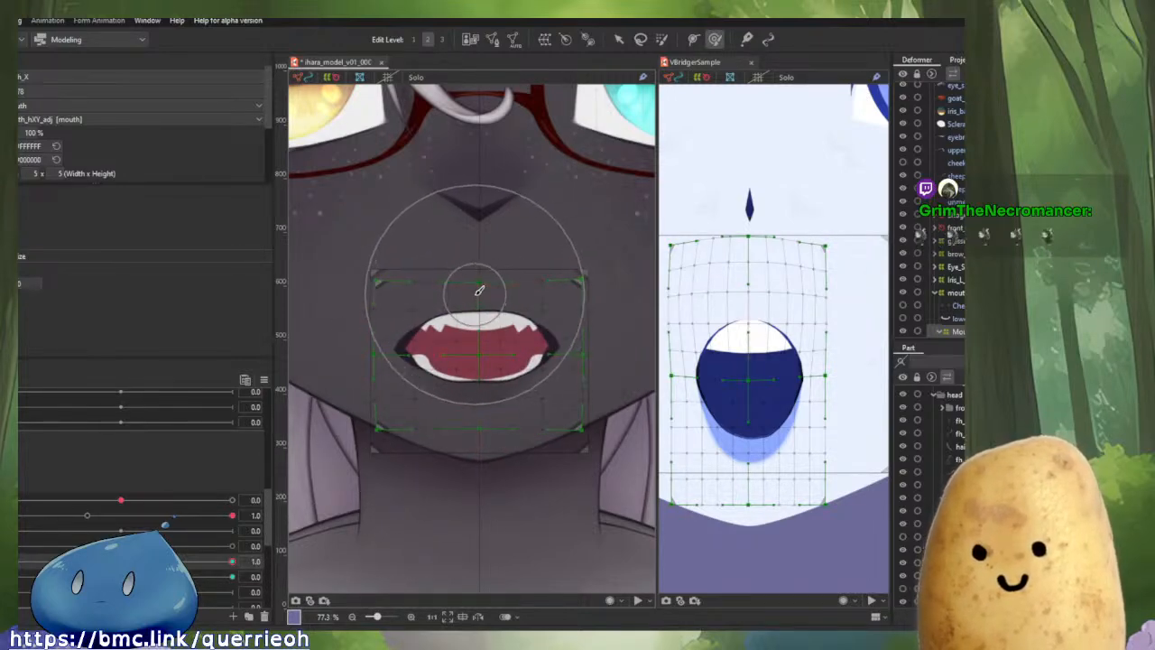
left_click_drag(476, 294, 473, 288)
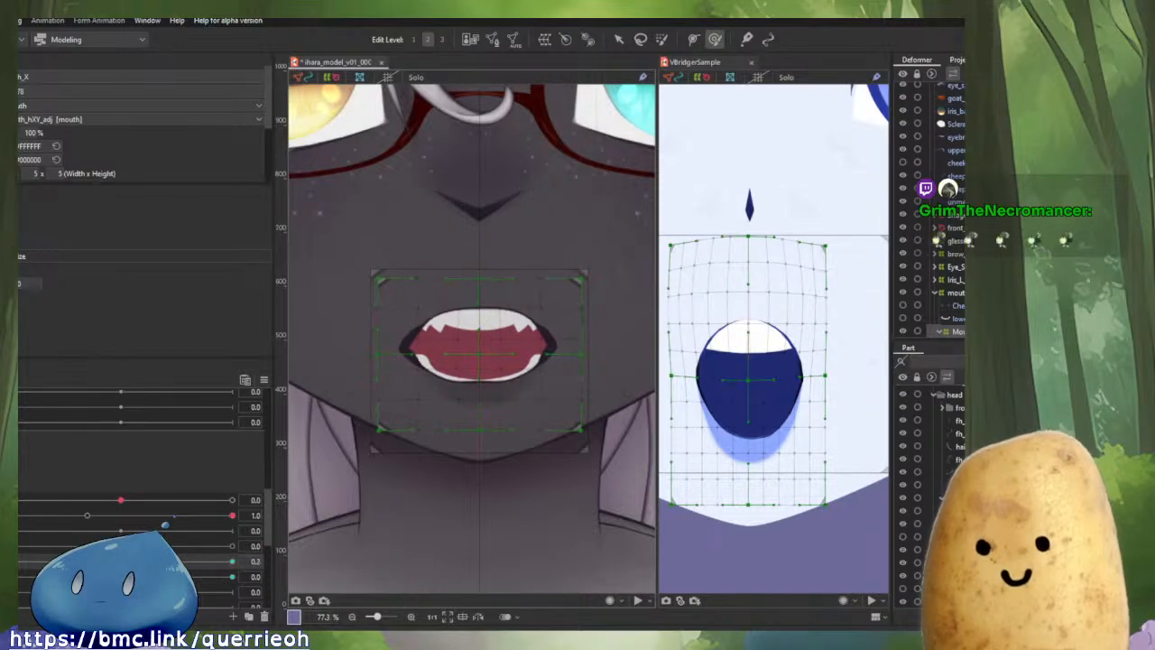
Raise the top centre of the ihara mouth deformer and brush its lower corners inward at the -1.0 keyform.
left_click_drag(143, 562, 18, 561)
left_click_drag(482, 300, 479, 274)
left_click_drag(478, 270, 478, 264)
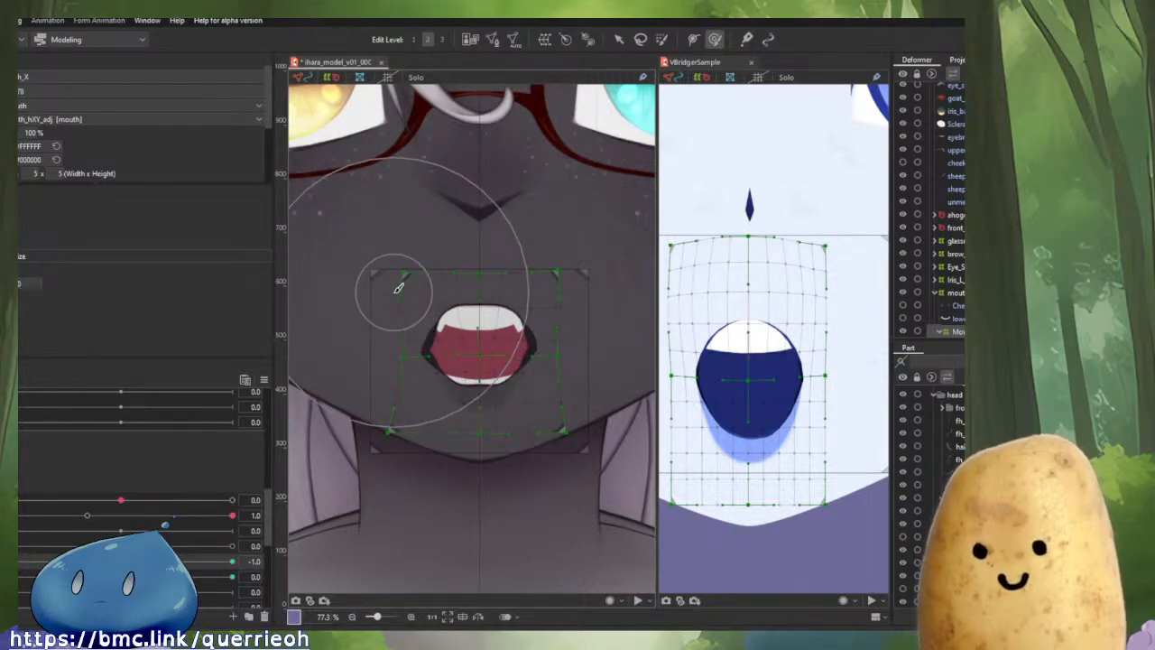
left_click_drag(397, 432, 407, 439)
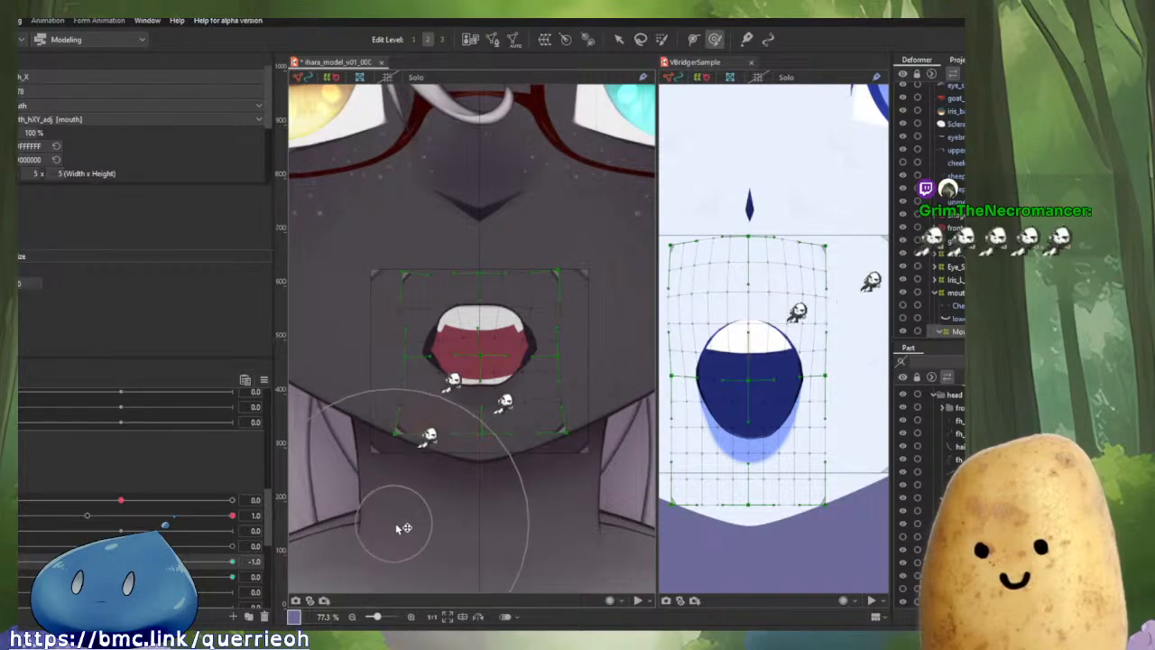
left_click_drag(399, 481, 422, 486)
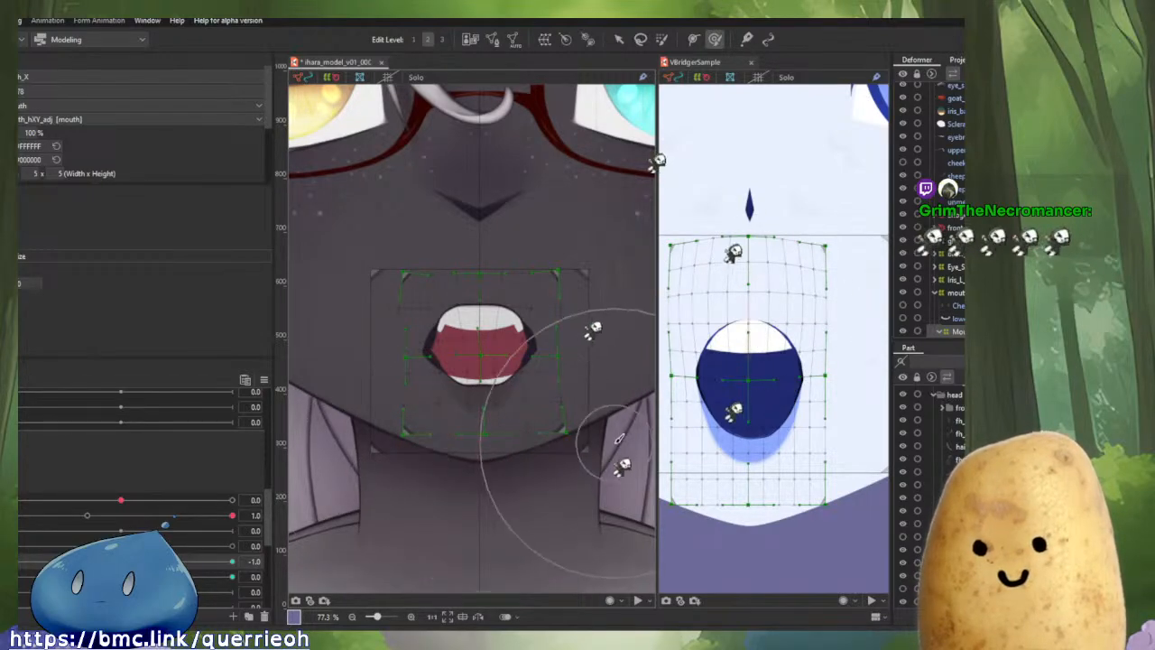
mouse_move(610, 443)
left_mouse_down()
mouse_move(586, 451)
mouse_move(597, 462)
left_mouse_up()
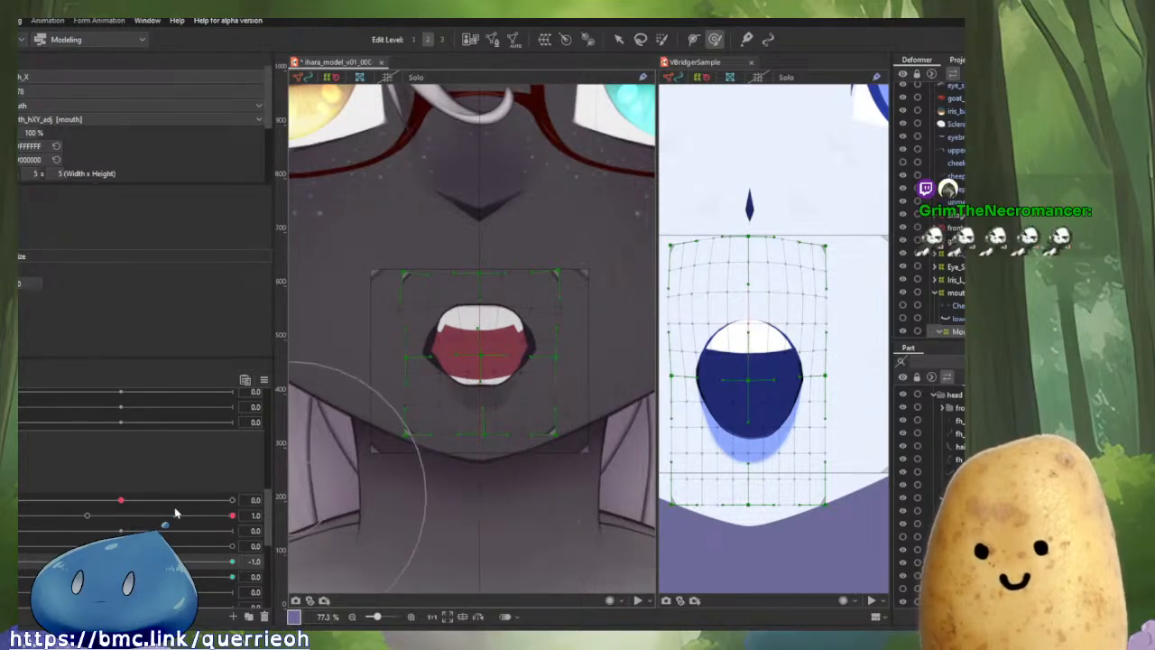
Set the ihara pucker/widen parameter to 1.0 and inspect the widened mouth on the whole character.
left_click_drag(18, 561, 99, 561)
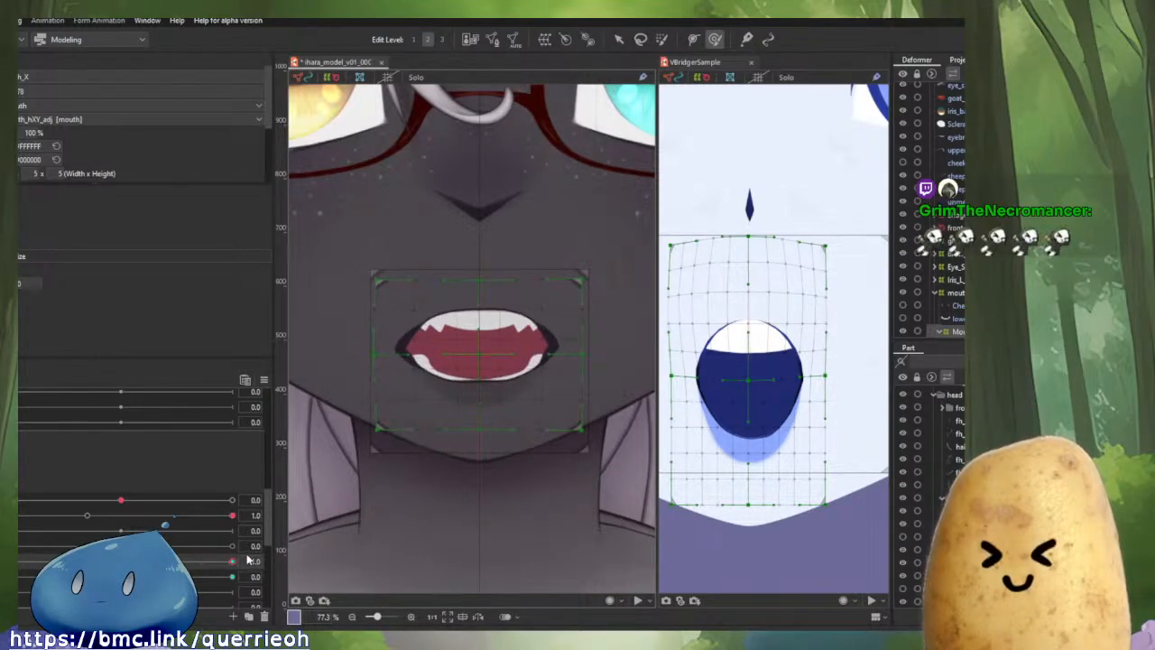
mouse_move(247, 559)
left_mouse_down()
mouse_move(64, 561)
mouse_move(264, 552)
left_mouse_up()
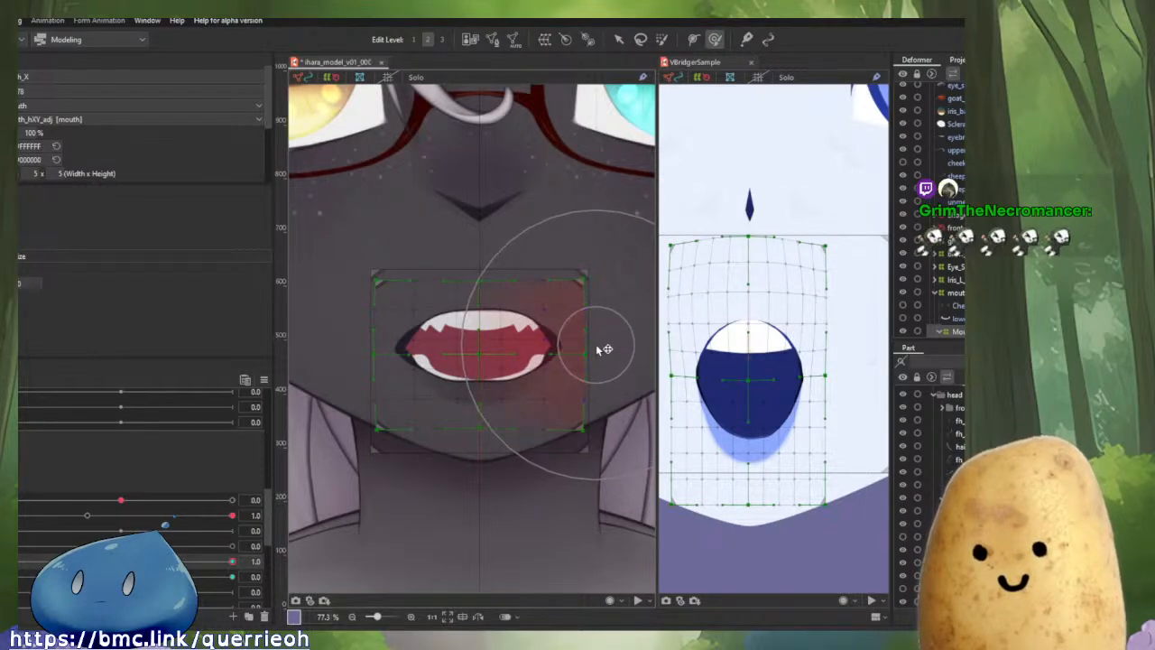
scroll(595, 352, "down", 8)
scroll(594, 465, "up", 3)
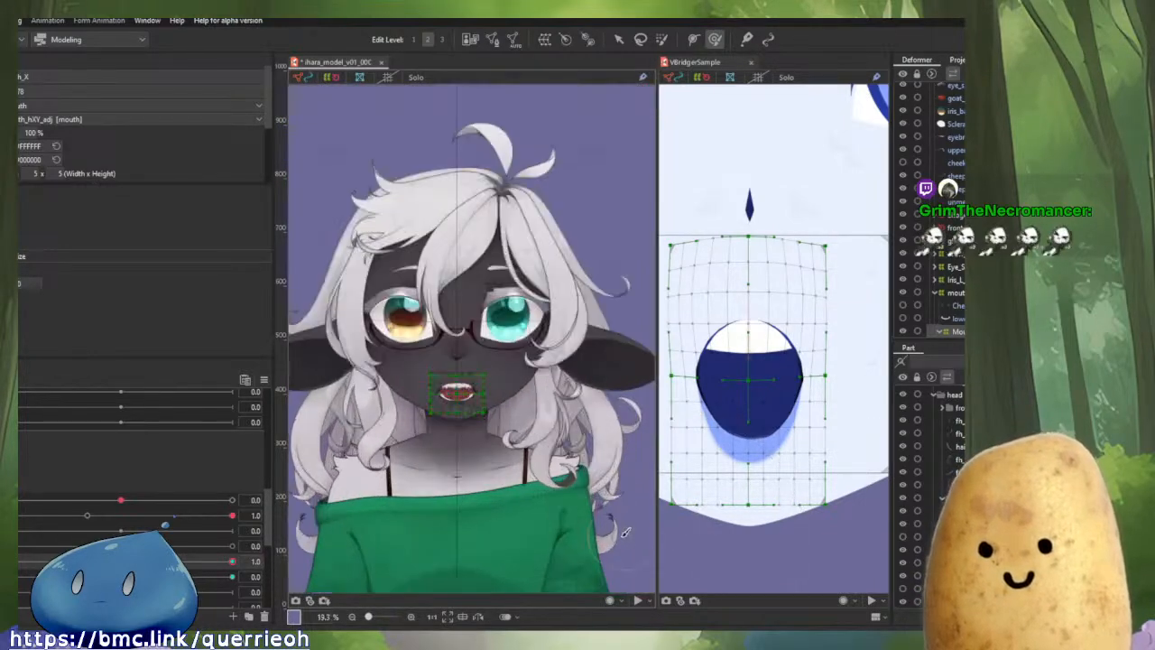
Preview the ihara mouth in moving random poses, widening the ihara view beside VBridgerSample and clearing the selection.
left_click_drag(560, 409, 639, 472)
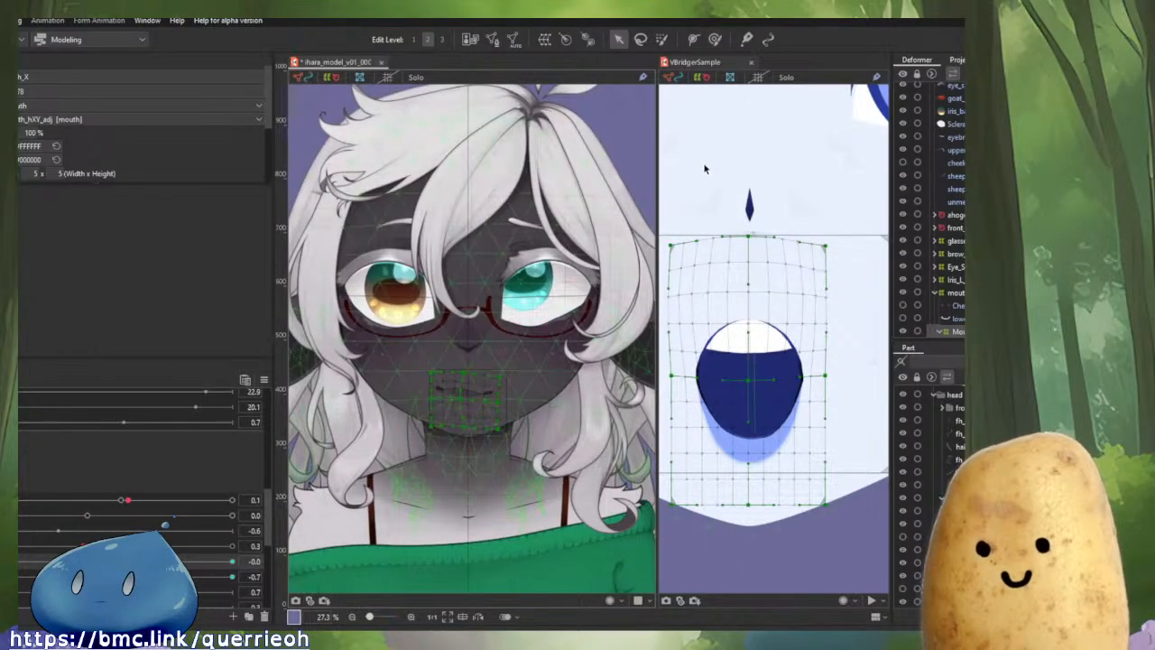
left_click(700, 213)
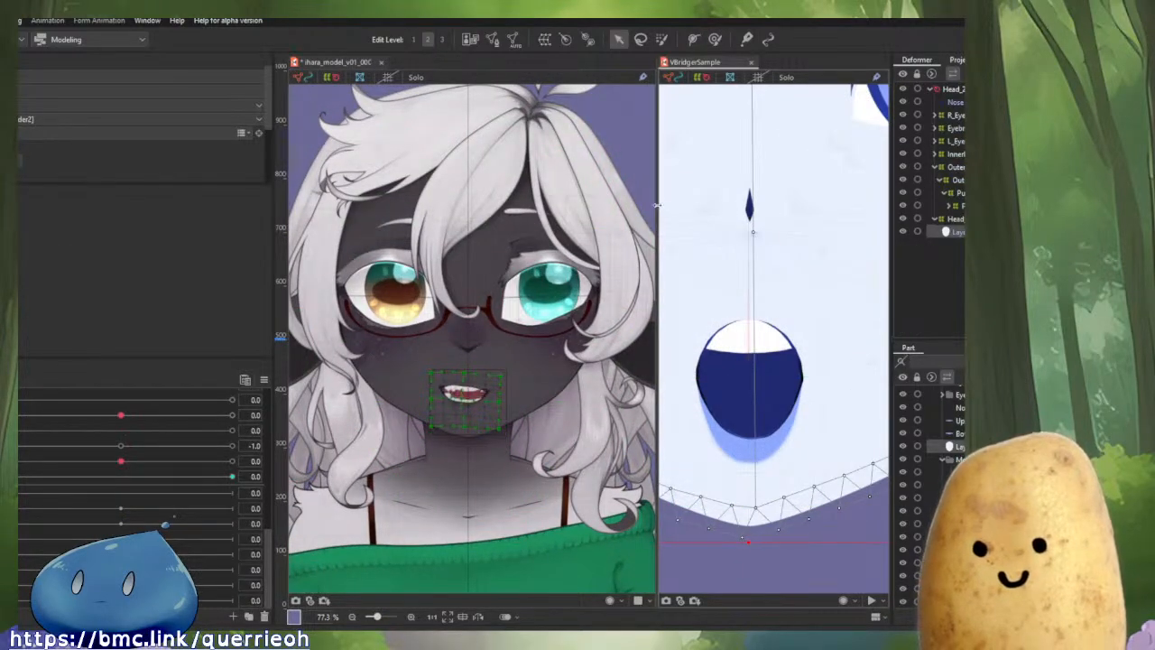
left_click_drag(658, 204, 846, 205)
left_click(756, 204)
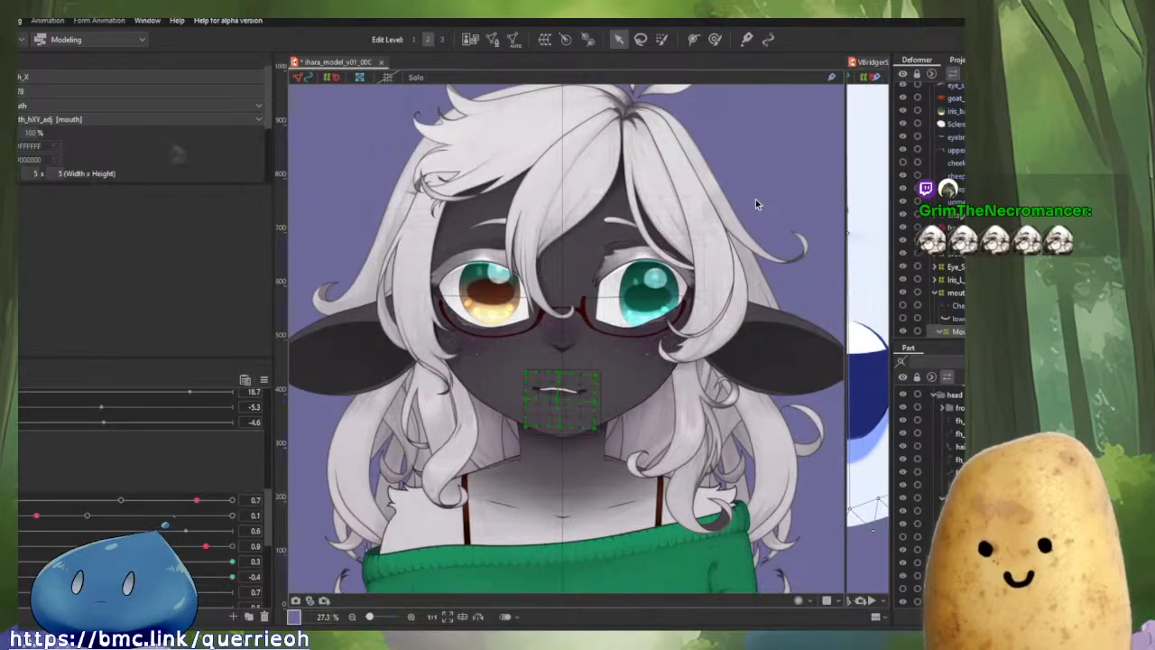
left_click(756, 198)
left_click(720, 298)
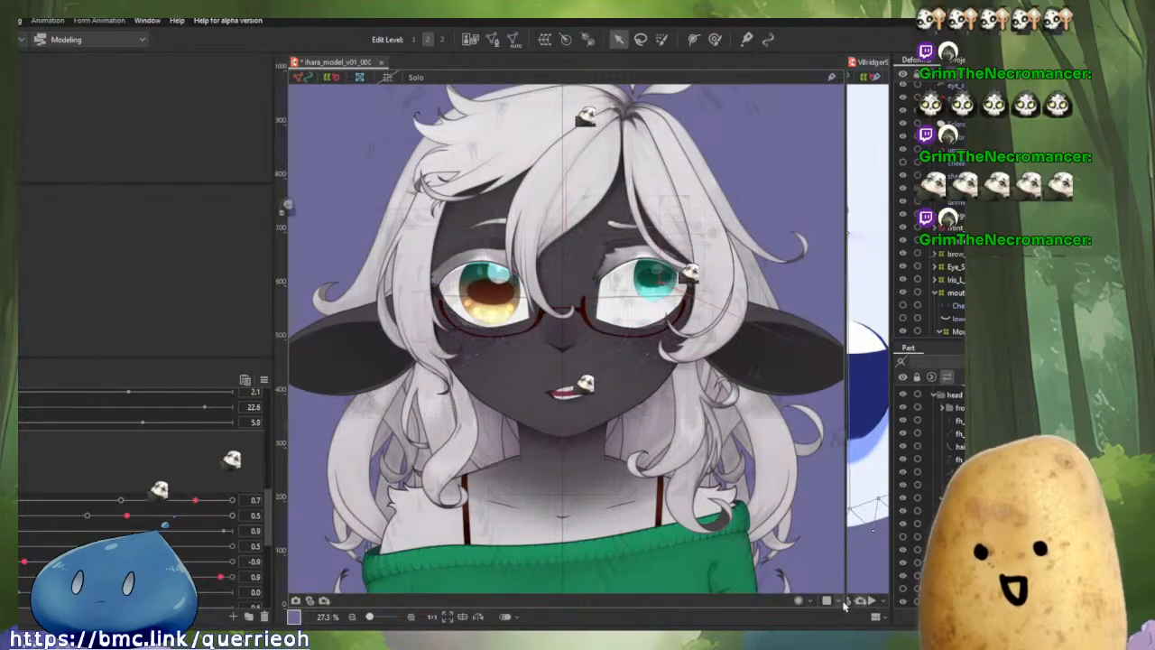
Reset the ihara parameters, inspect the mouth with its smile and opening parameters at 1.0, and restore the defaults.
left_click(264, 380)
left_click(307, 383)
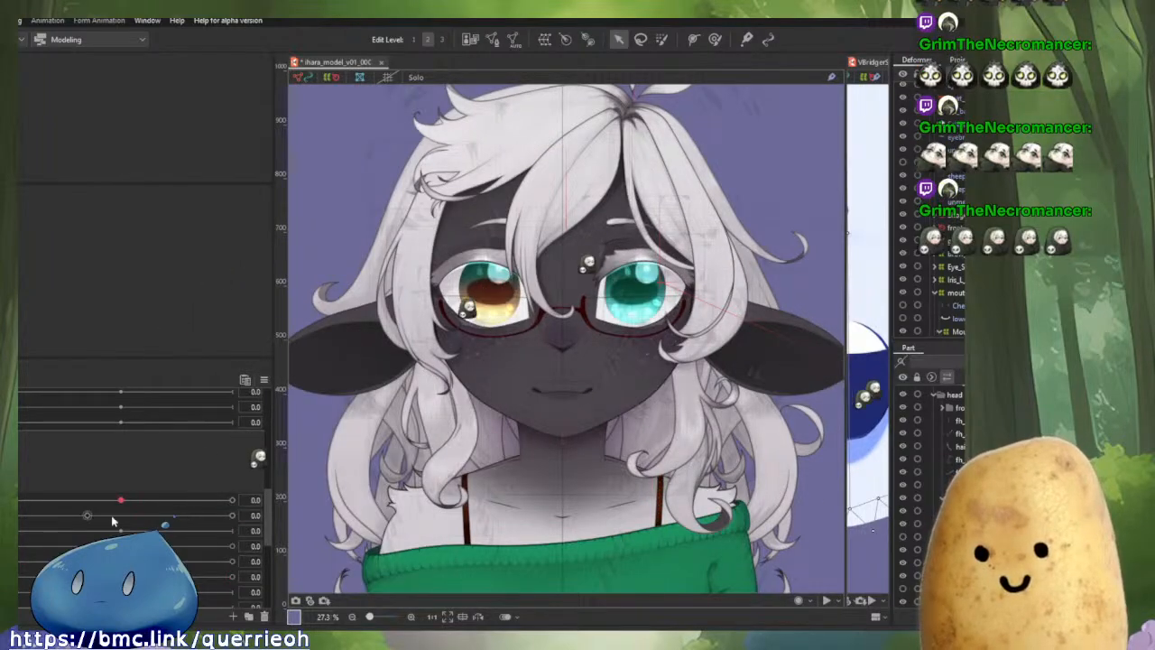
left_click_drag(123, 505, 397, 511)
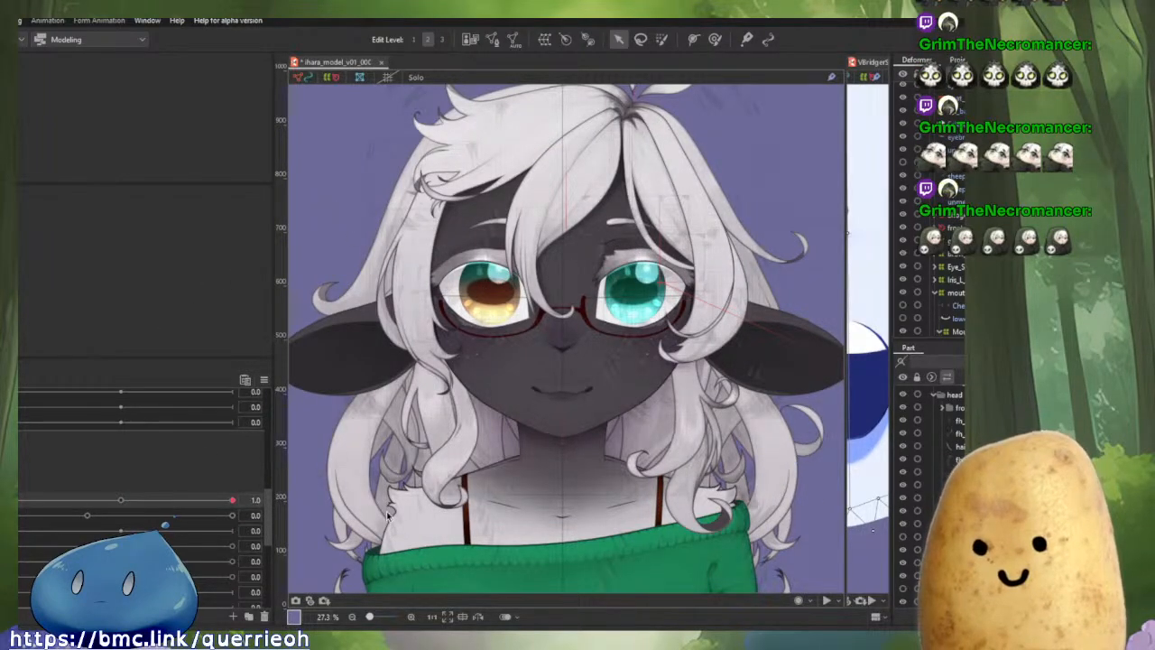
left_click_drag(87, 515, 304, 516)
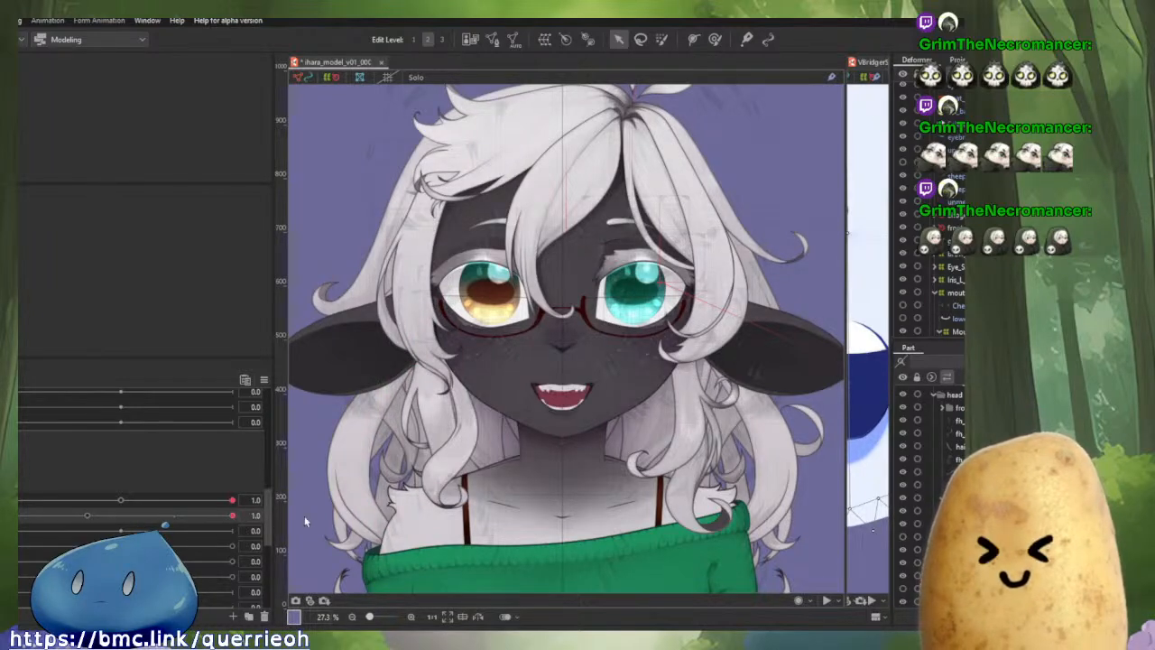
left_click(265, 380)
left_click(342, 379)
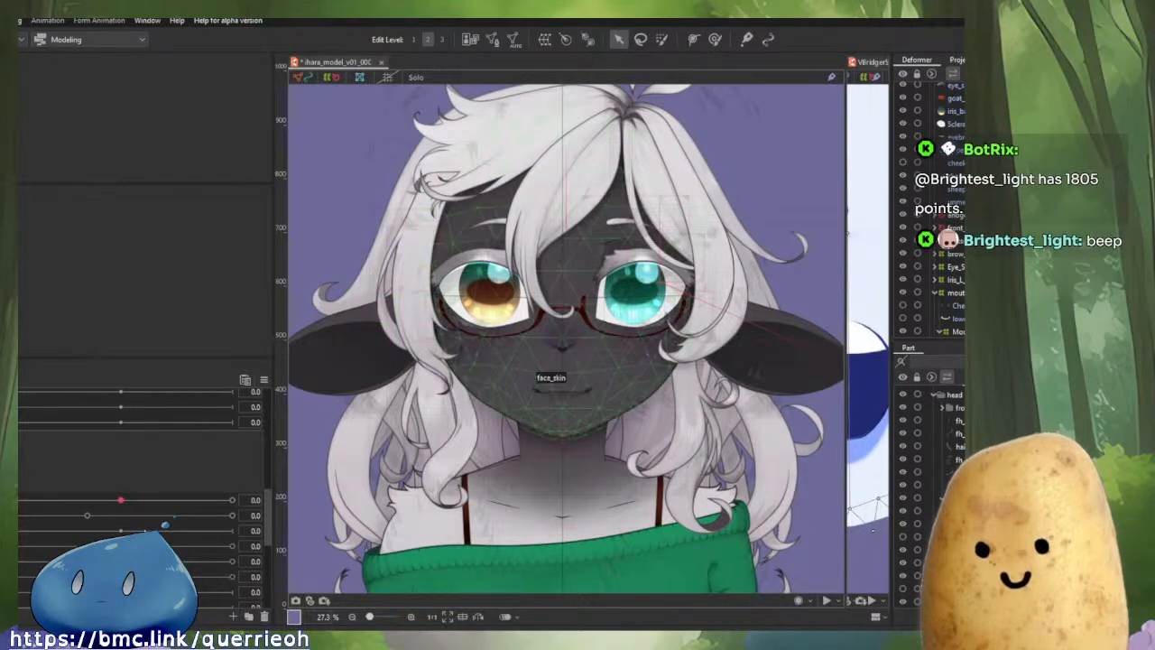
Merge the split view back into a single canvas showing the ihara model.
left_click(576, 388)
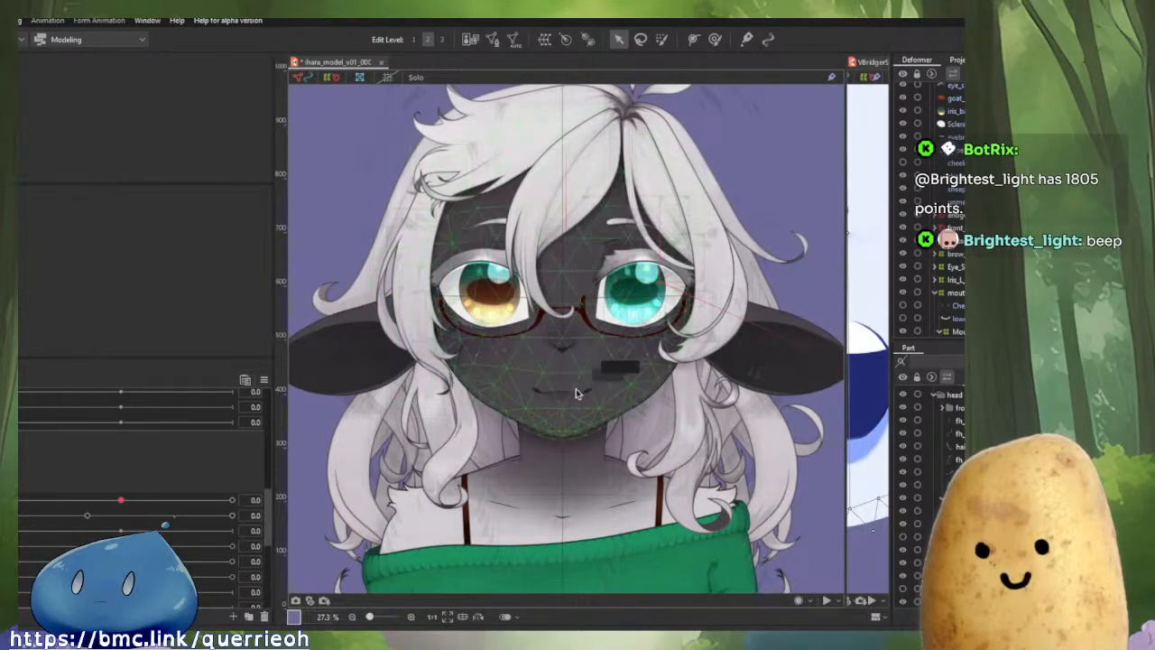
left_click(868, 353)
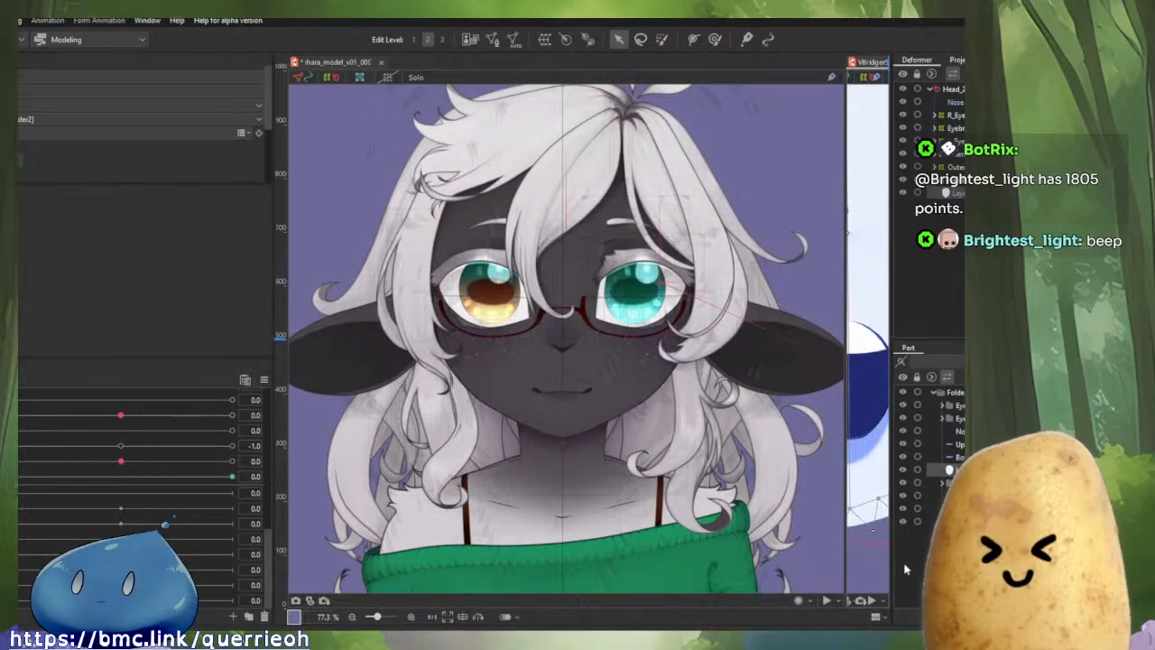
left_click(875, 615)
Show the hidden lip shine mesh on the ihara mouth and select it together with the lower lip mesh.
scroll(591, 321, "up", 8)
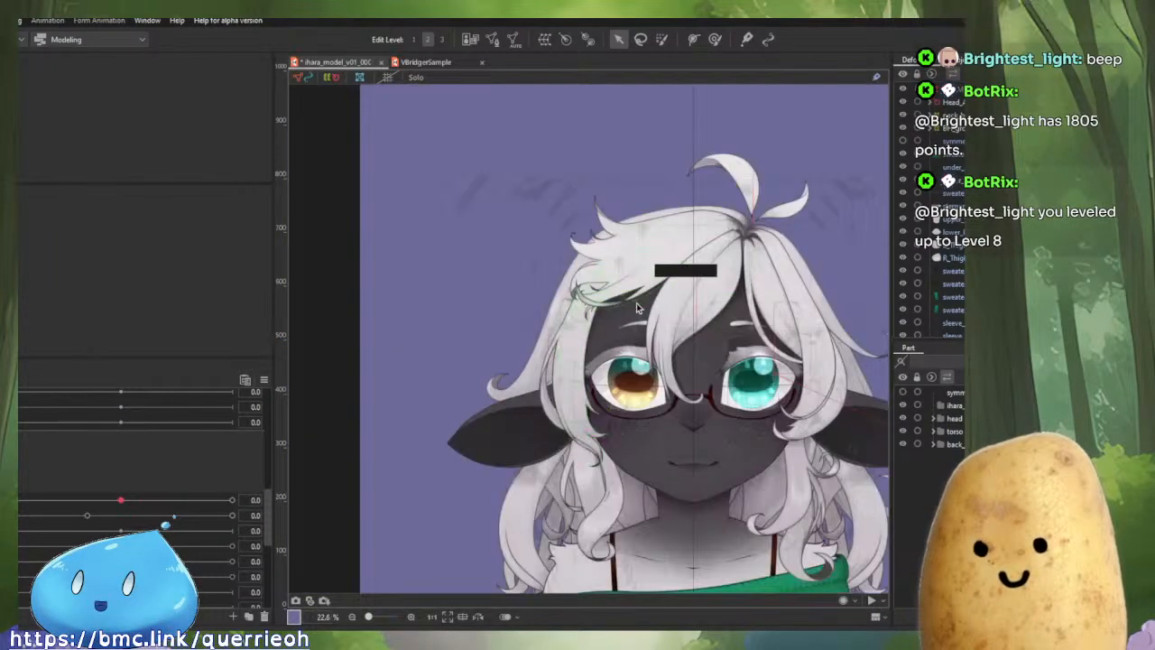
scroll(627, 285, "up", 5)
scroll(649, 335, "down", 2)
left_click_drag(673, 395, 671, 265)
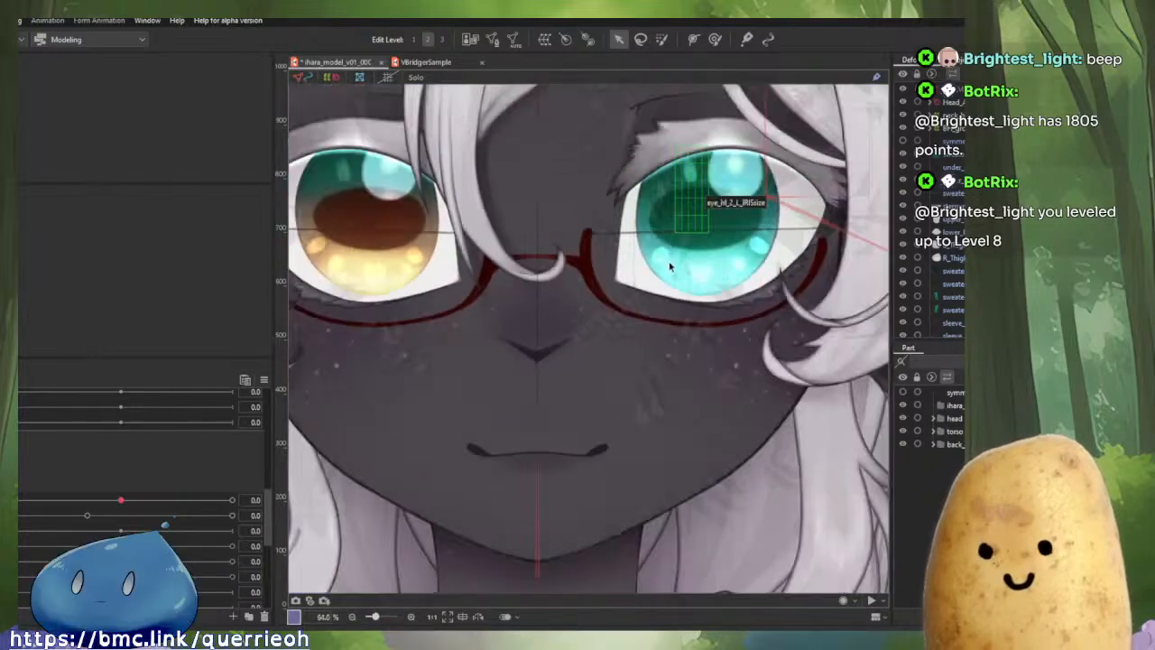
scroll(670, 266, "down", 1)
left_click_drag(647, 342, 666, 290)
scroll(667, 290, "up", 3)
left_click(619, 361)
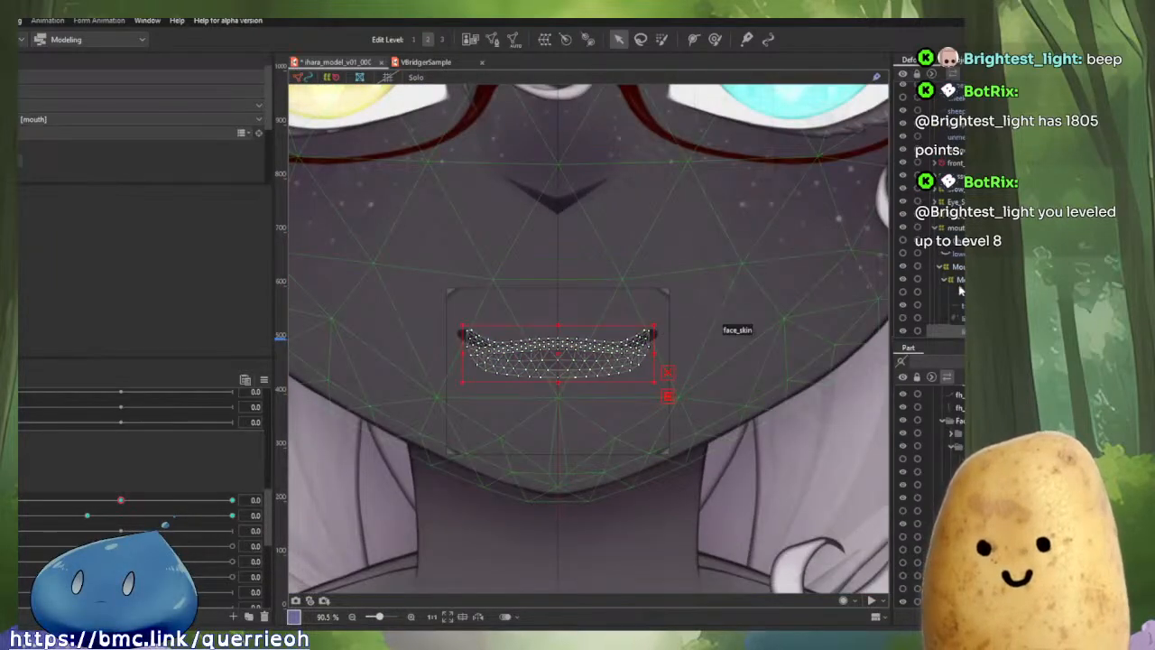
scroll(929, 207, "up", 3)
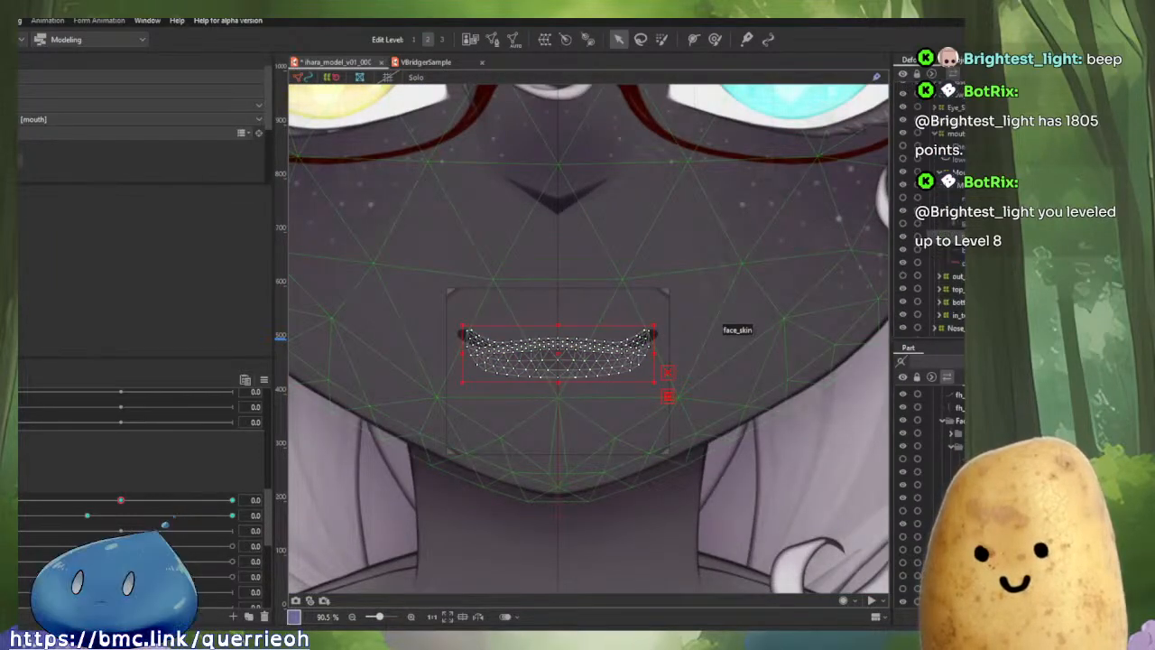
left_click(946, 271)
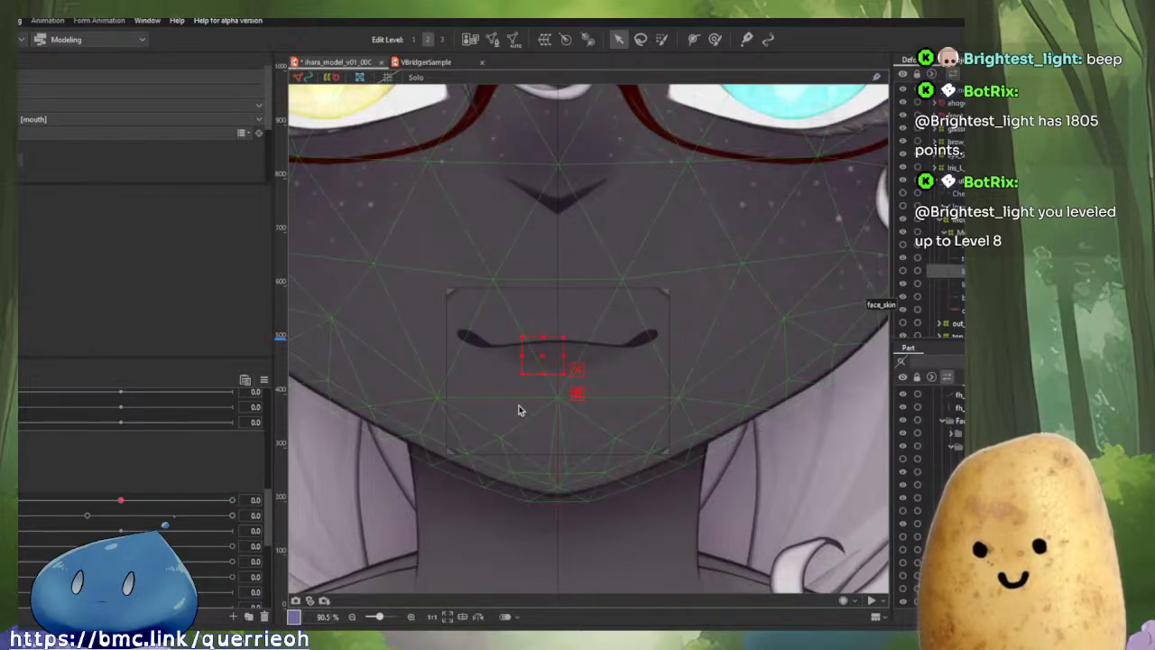
scroll(559, 365, "up", 5)
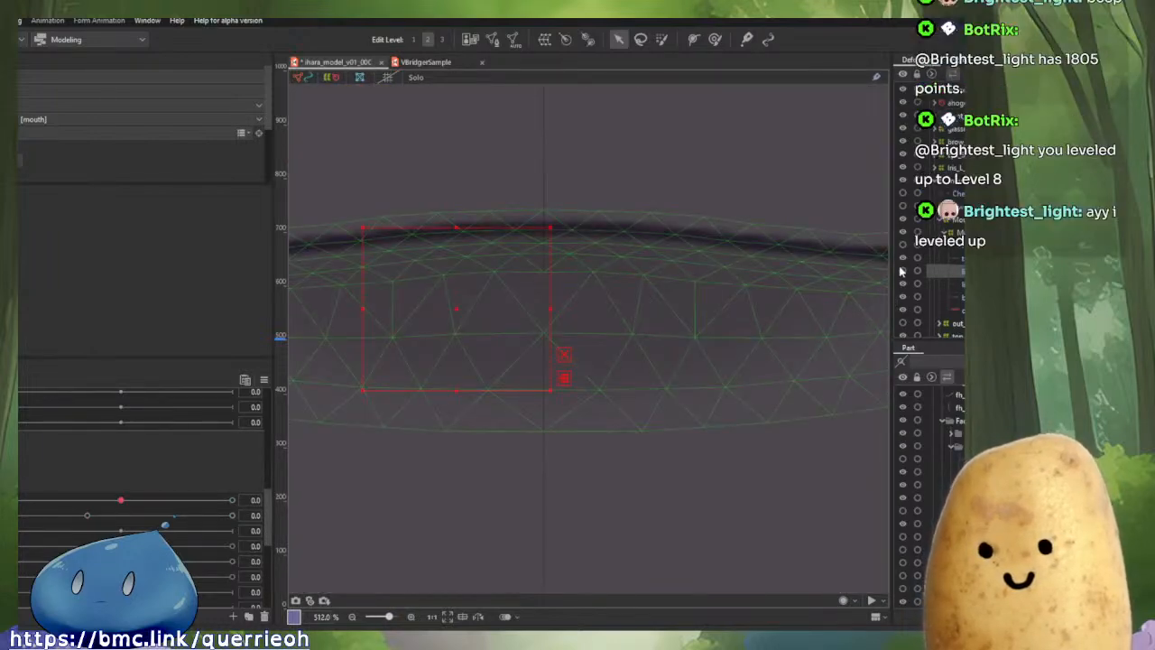
left_click(902, 271)
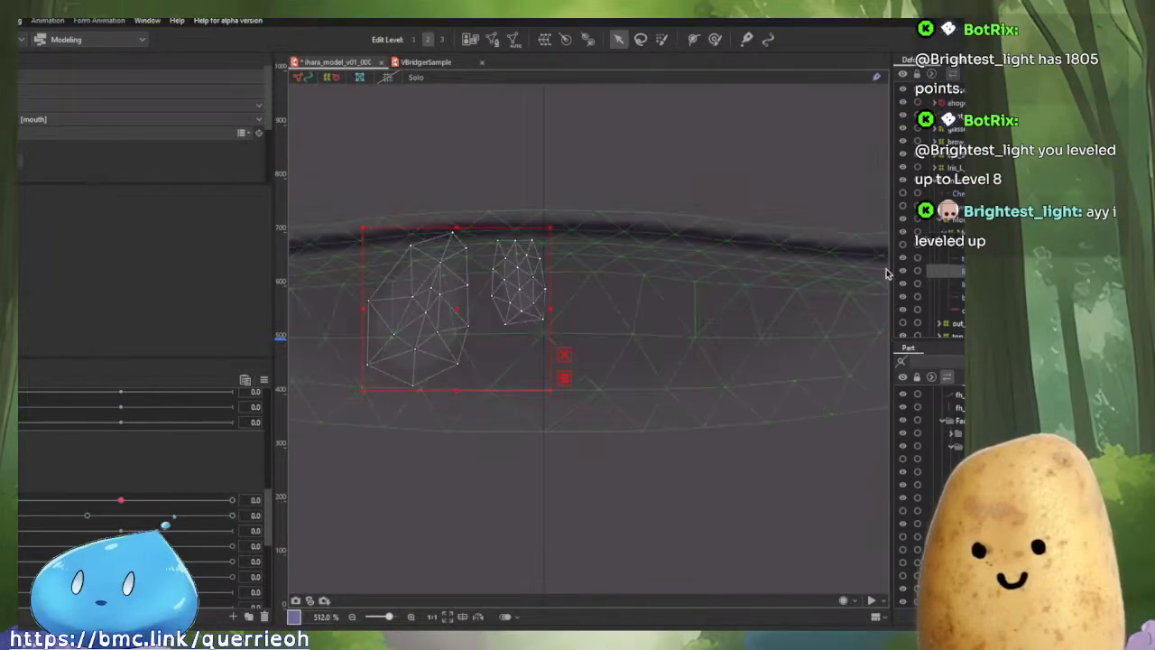
left_click(665, 283)
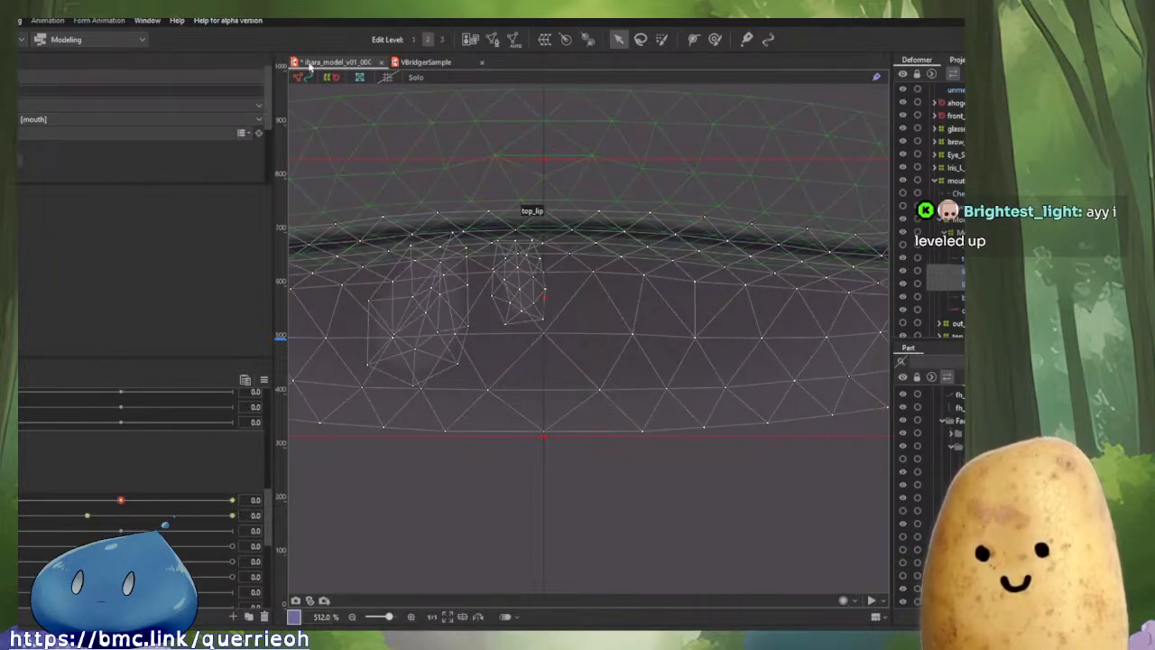
Try to glue the lip shine to the lower lip by binding their overlapping vertices near the mouth's centre in mesh editing.
left_click(749, 39)
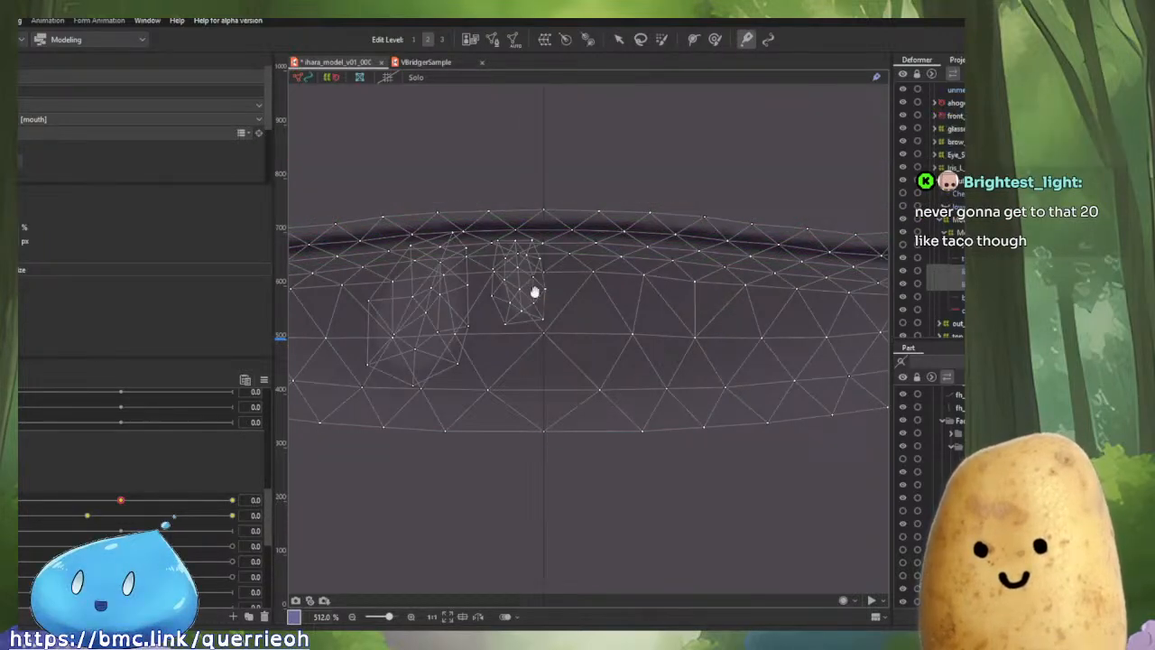
left_click_drag(534, 292, 562, 330)
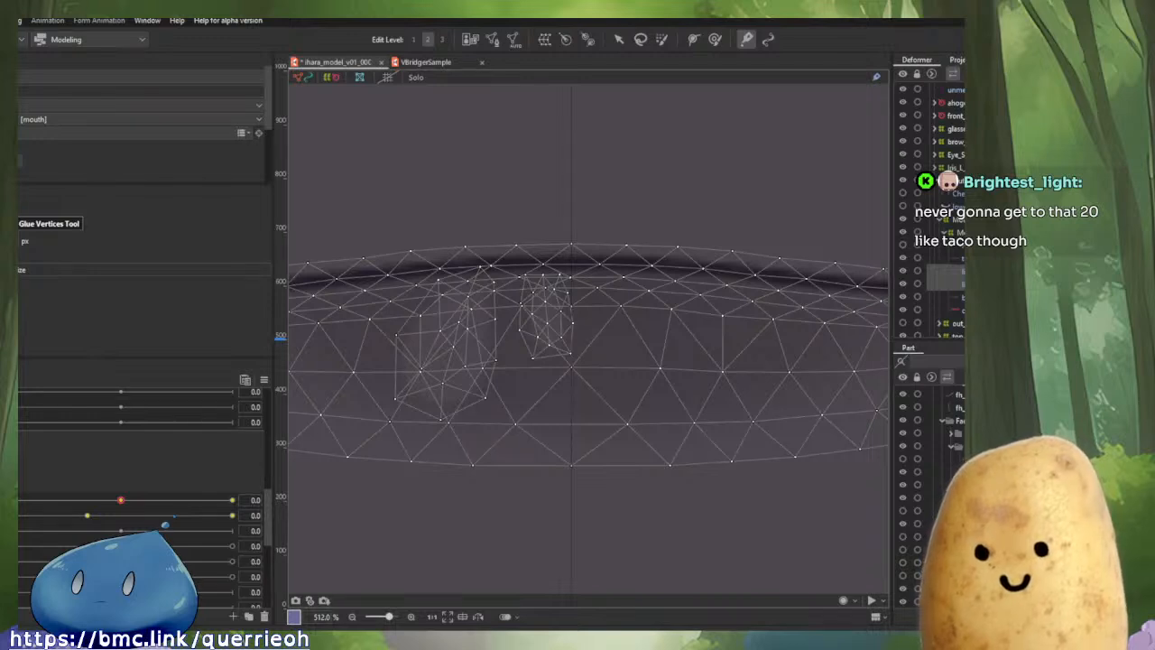
scroll(587, 358, "down", 5)
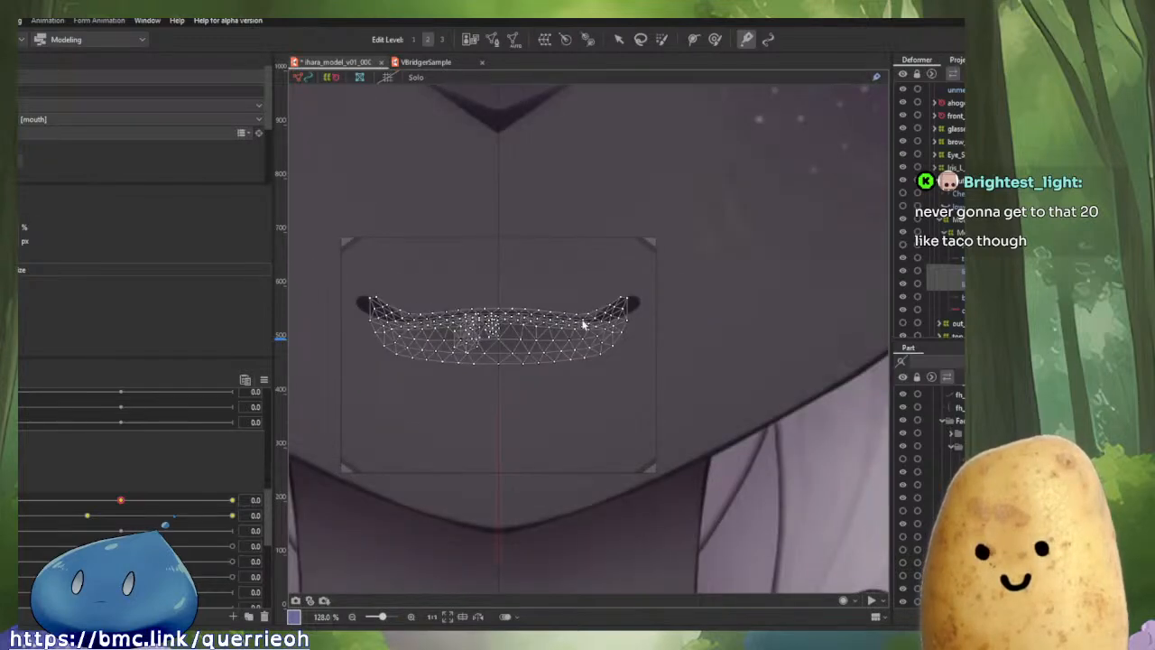
left_click_drag(649, 286, 715, 273)
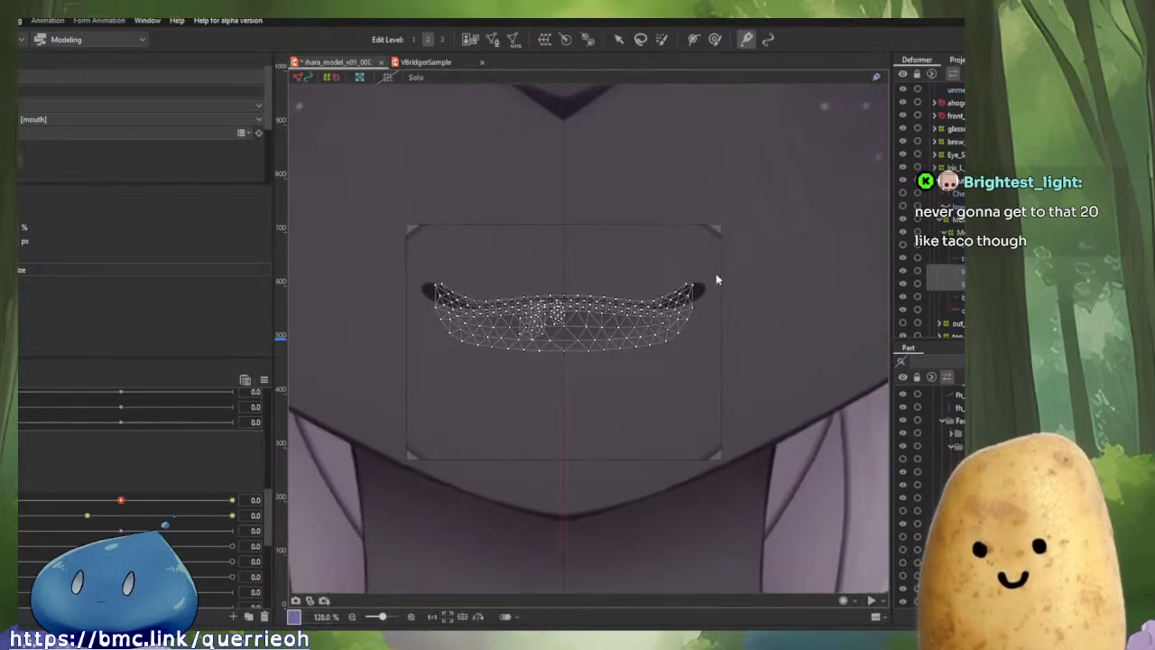
key("shift+s")
scroll(529, 314, "up", 3)
key("shift+s")
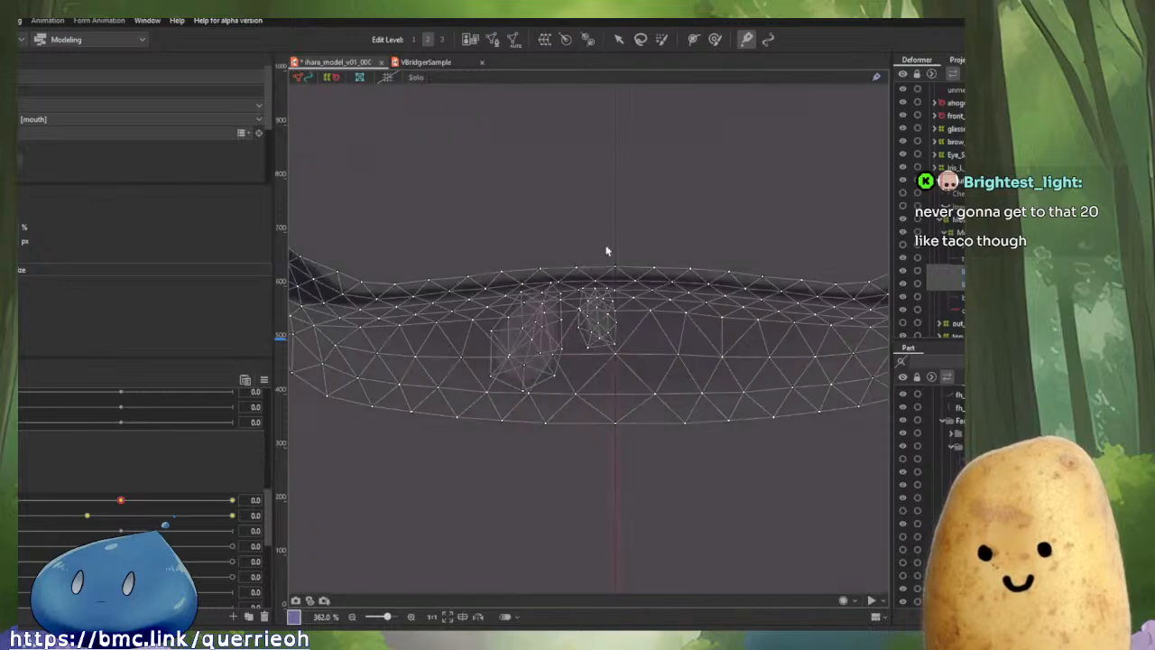
left_click(489, 39)
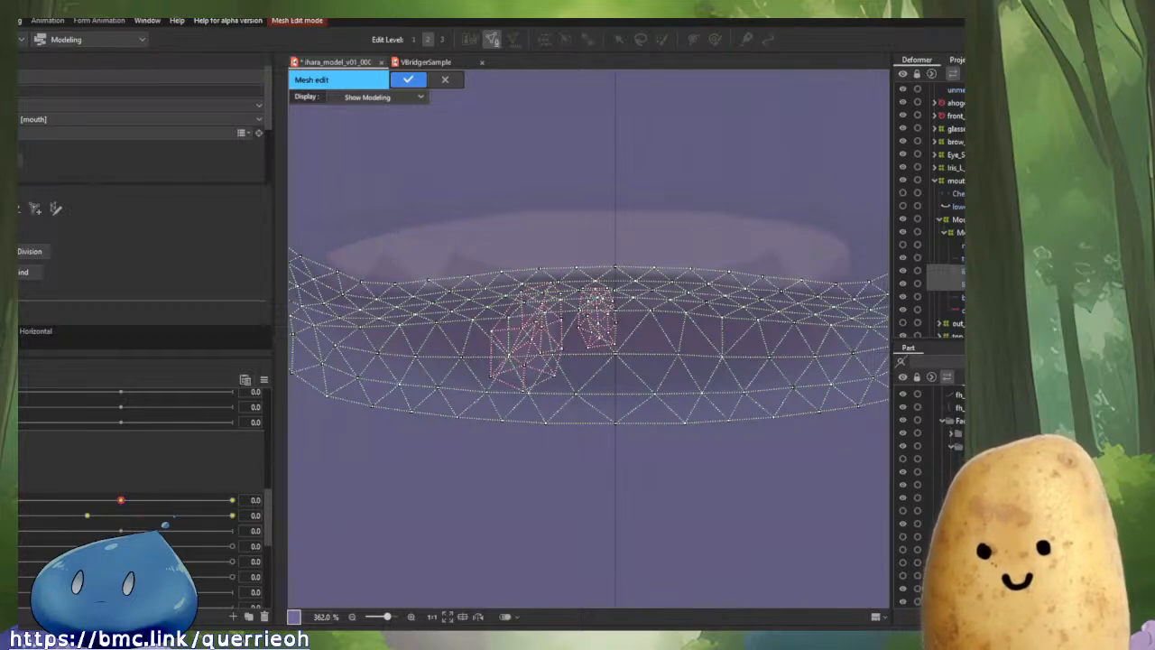
mouse_move(497, 255)
left_mouse_down()
mouse_move(656, 383)
mouse_move(533, 246)
left_mouse_up()
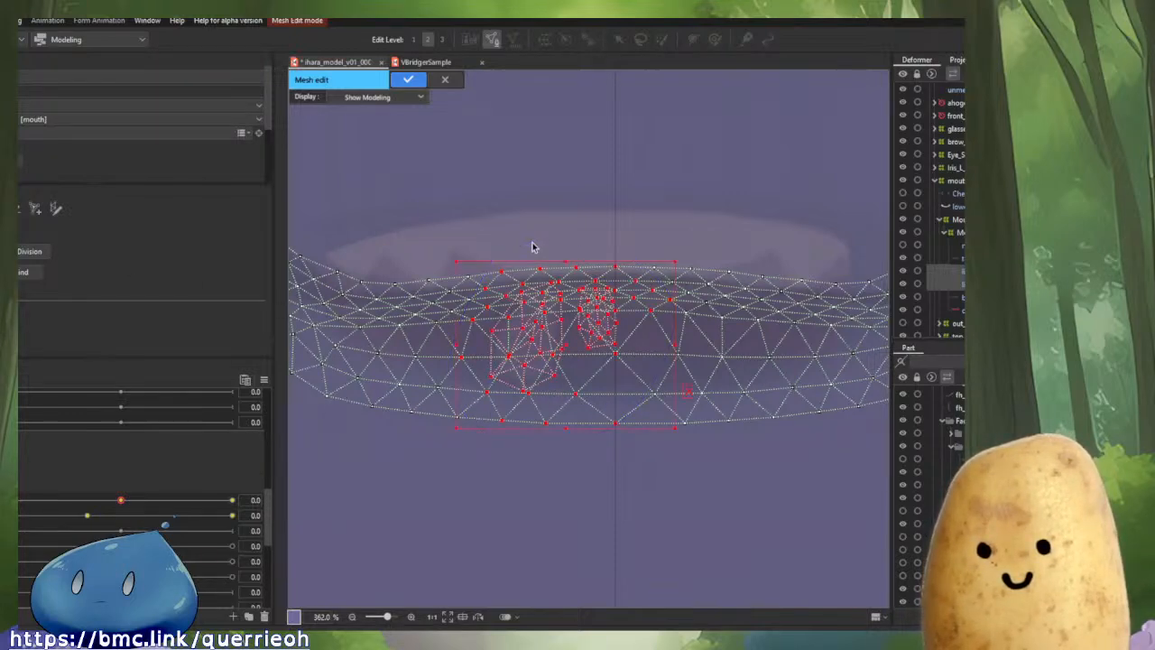
key("ctrl+b")
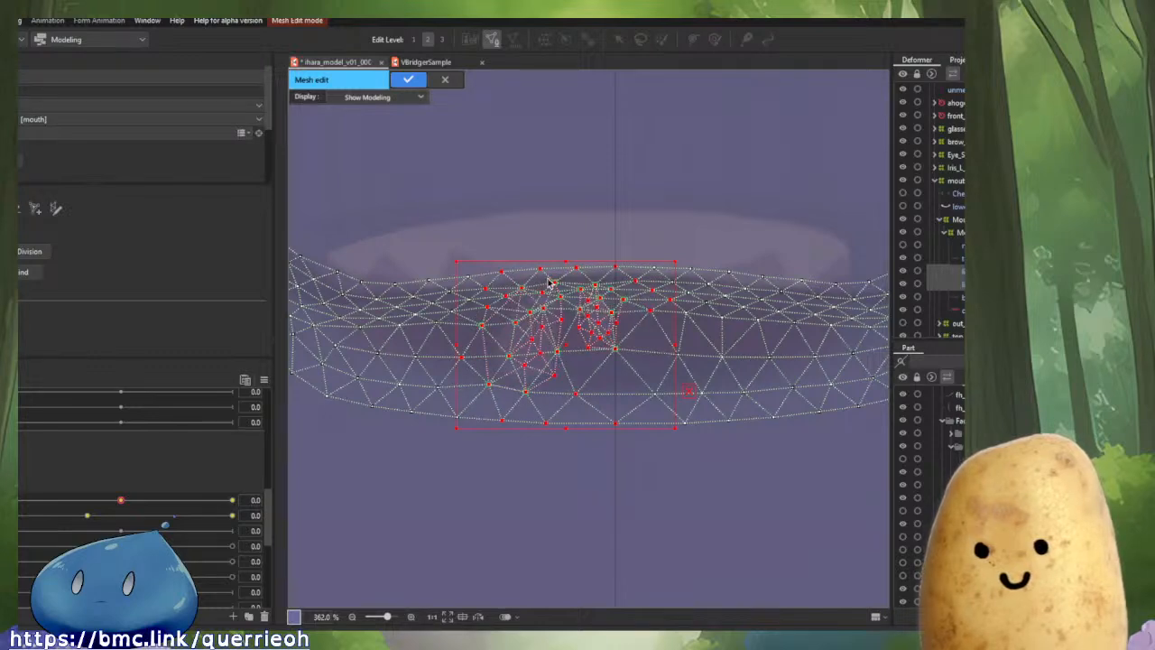
left_click(403, 82)
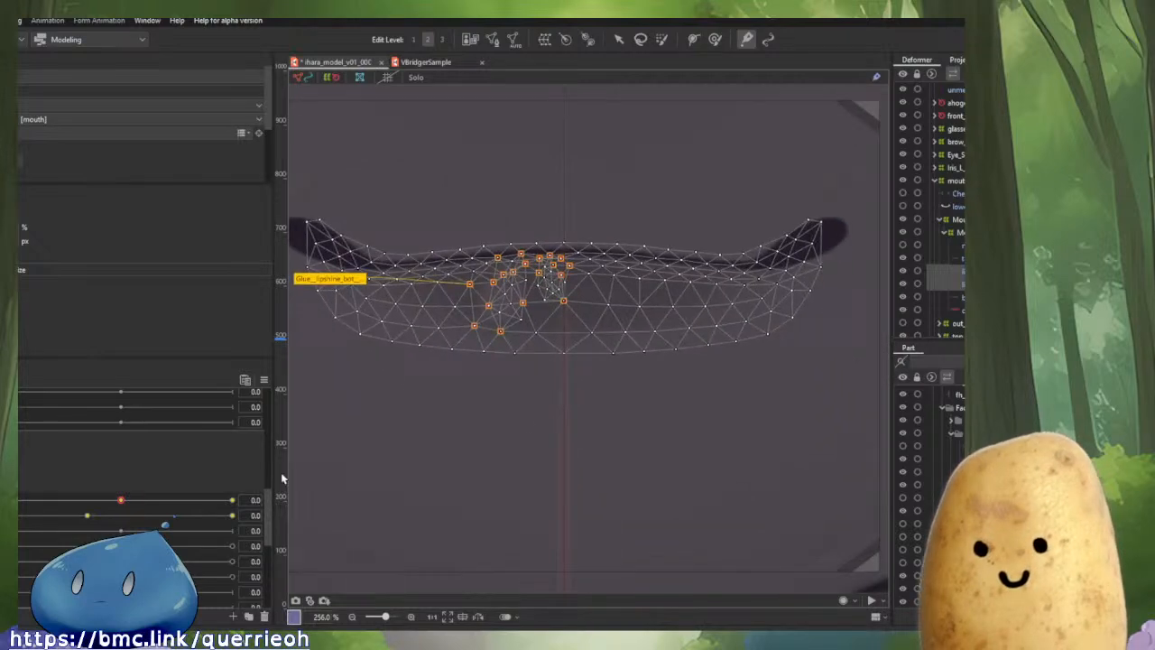
Check how the glued lip shine follows the lower lip with the smile parameter at -1.0, and restore the default parameters.
left_click_drag(121, 502, 88, 528)
left_click_drag(18, 518, 16, 551)
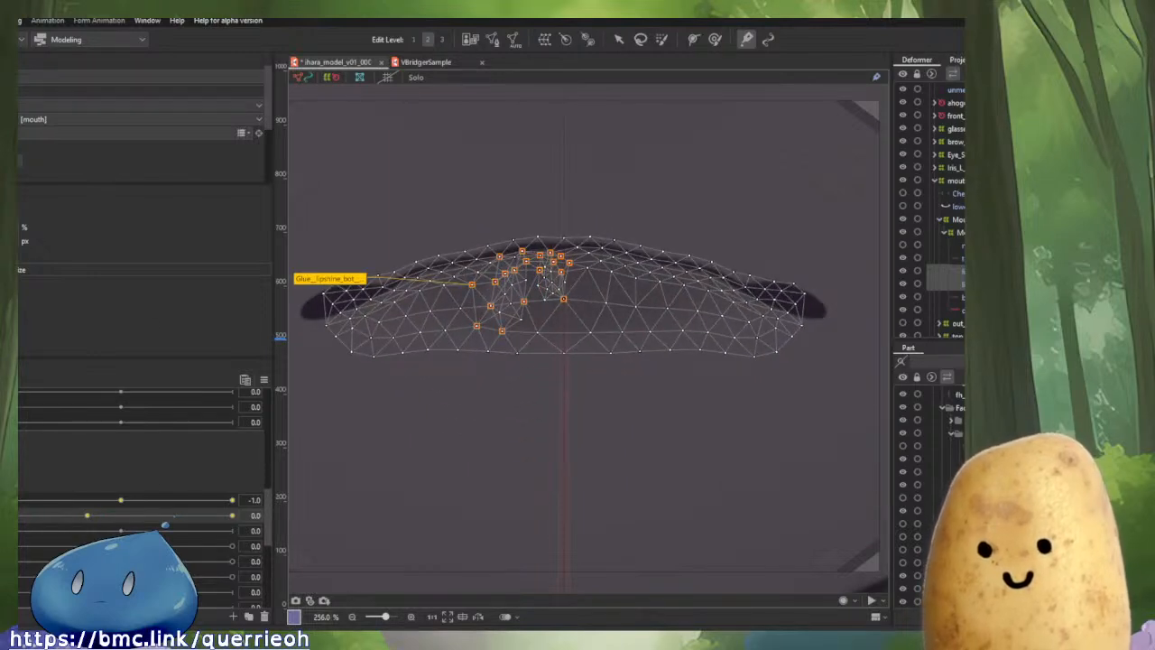
mouse_move(18, 500)
left_mouse_down()
mouse_move(131, 498)
mouse_move(18, 500)
mouse_move(27, 515)
mouse_move(188, 511)
mouse_move(18, 515)
left_mouse_up()
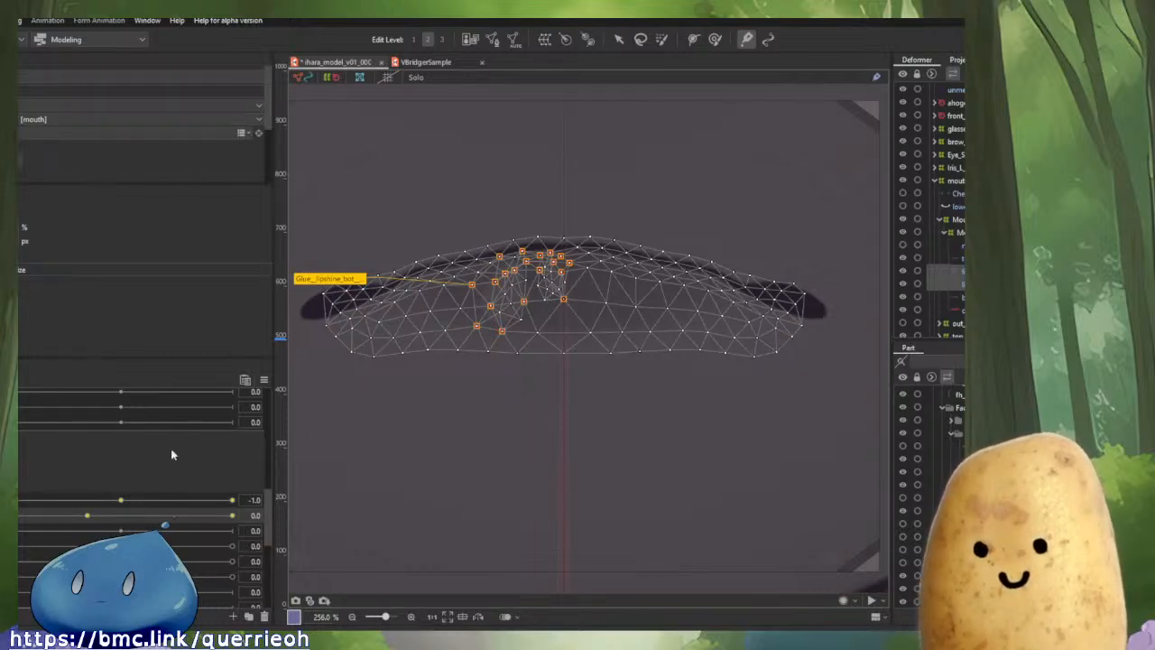
left_click_drag(35, 503, 27, 532)
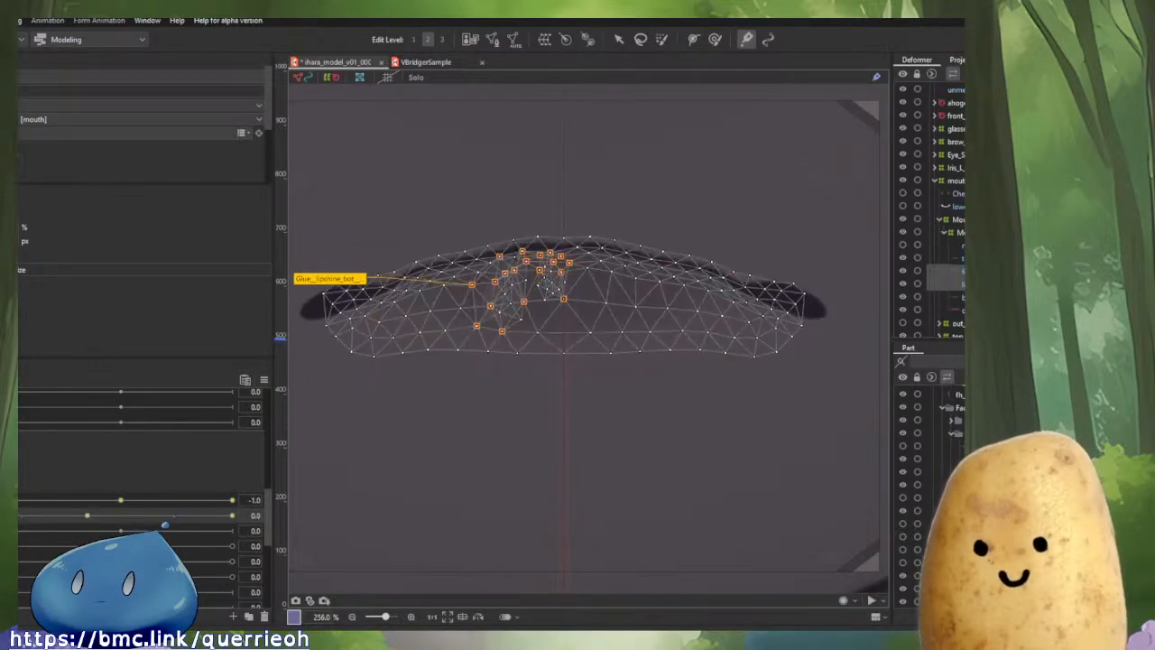
left_click(263, 381)
left_click(303, 381)
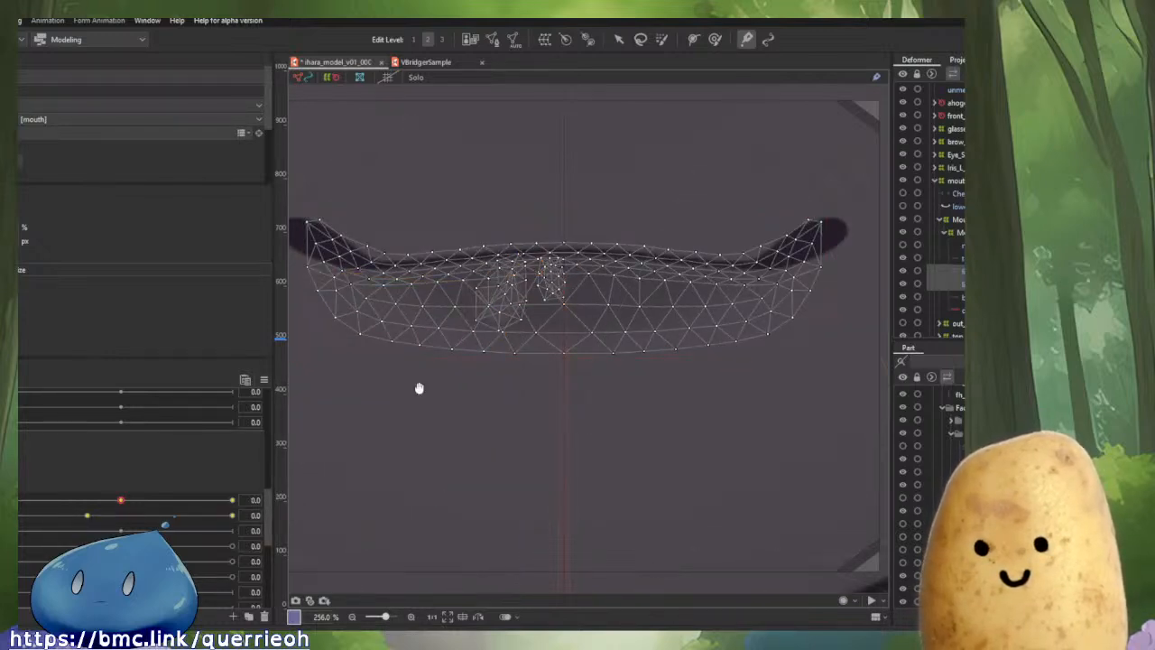
Recheck the unglued lip shine at smile -1.0, reset the parameters, and select only the lower lip mesh.
left_click_drag(418, 388, 429, 398)
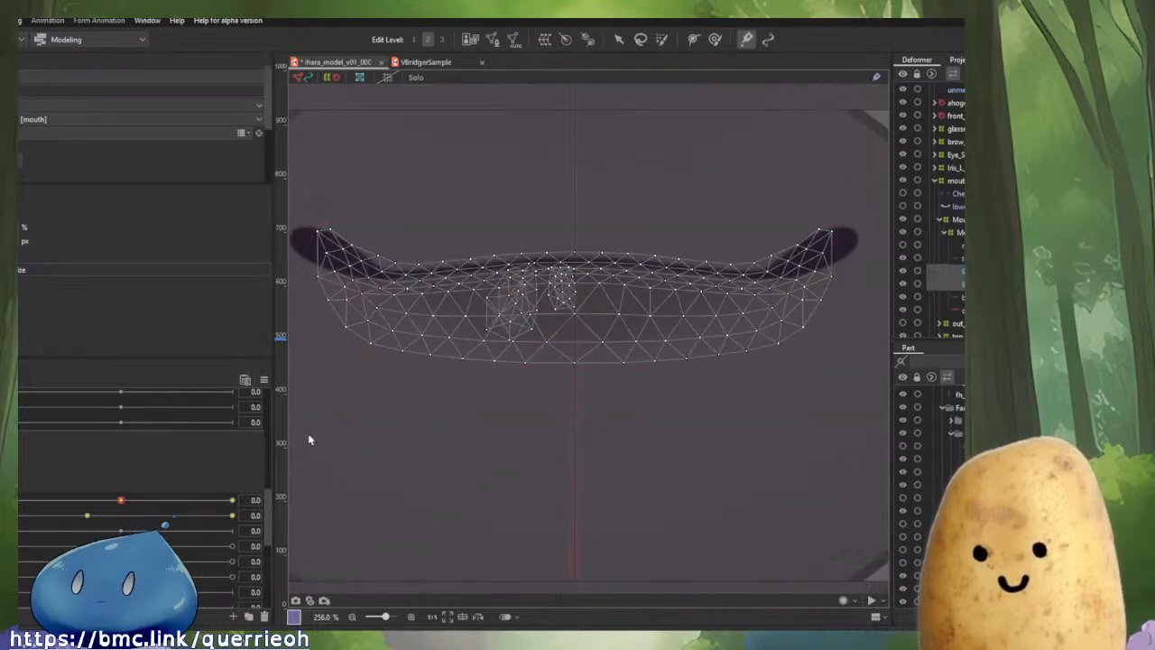
left_click_drag(121, 500, 18, 522)
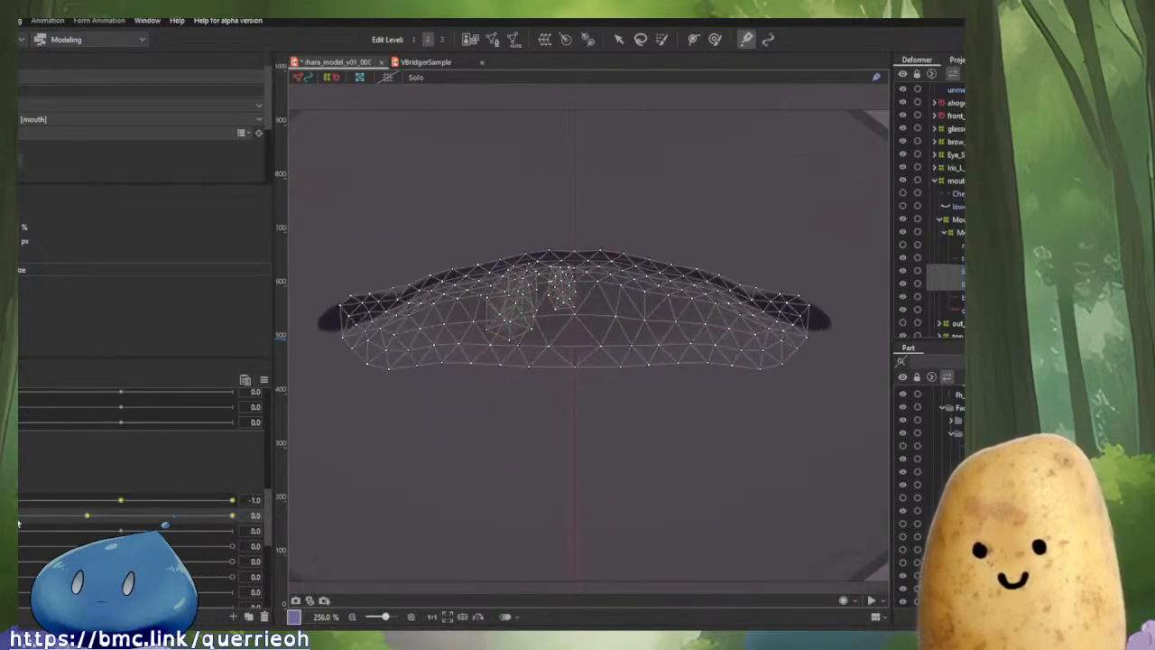
left_click(263, 380)
left_click(324, 381)
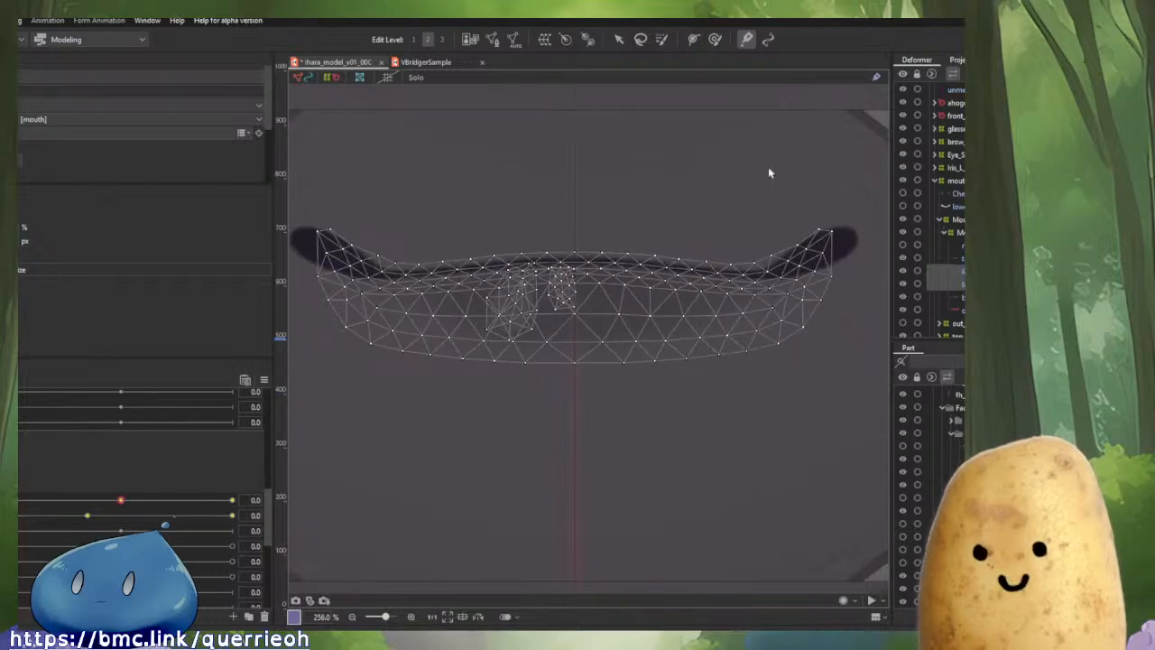
left_click(954, 271)
left_click(954, 283)
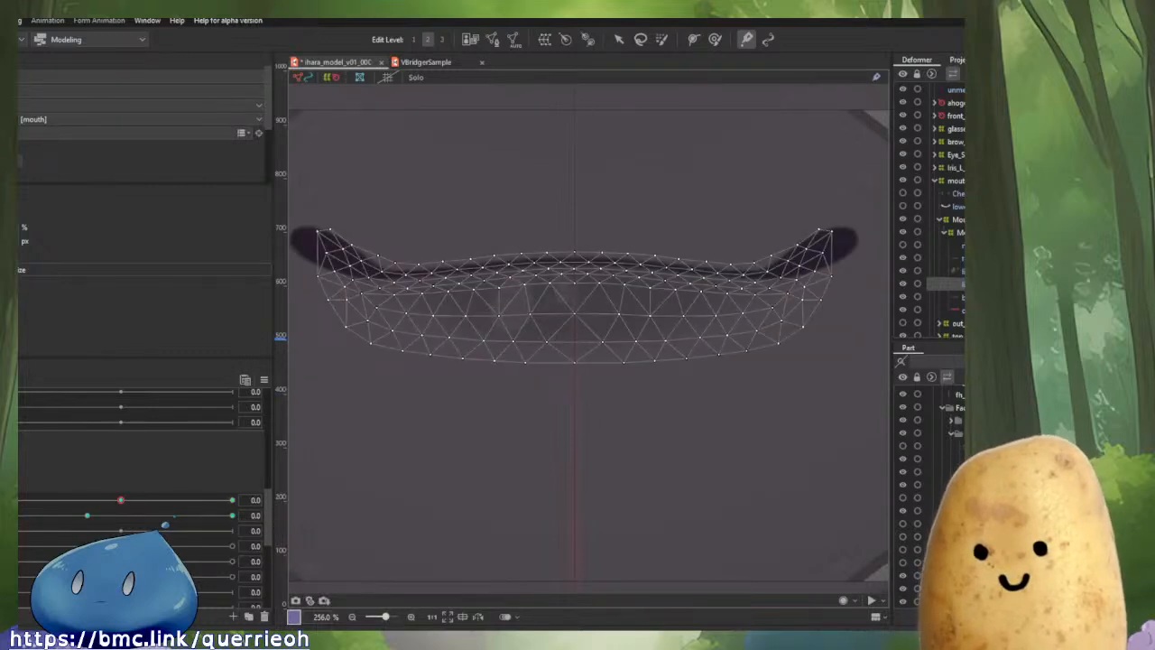
Select the lip shine mesh and wrap it in a 5 x 5 warp deformer with a name ending in "bot_talking".
left_click(953, 271)
scroll(619, 147, "up", 2)
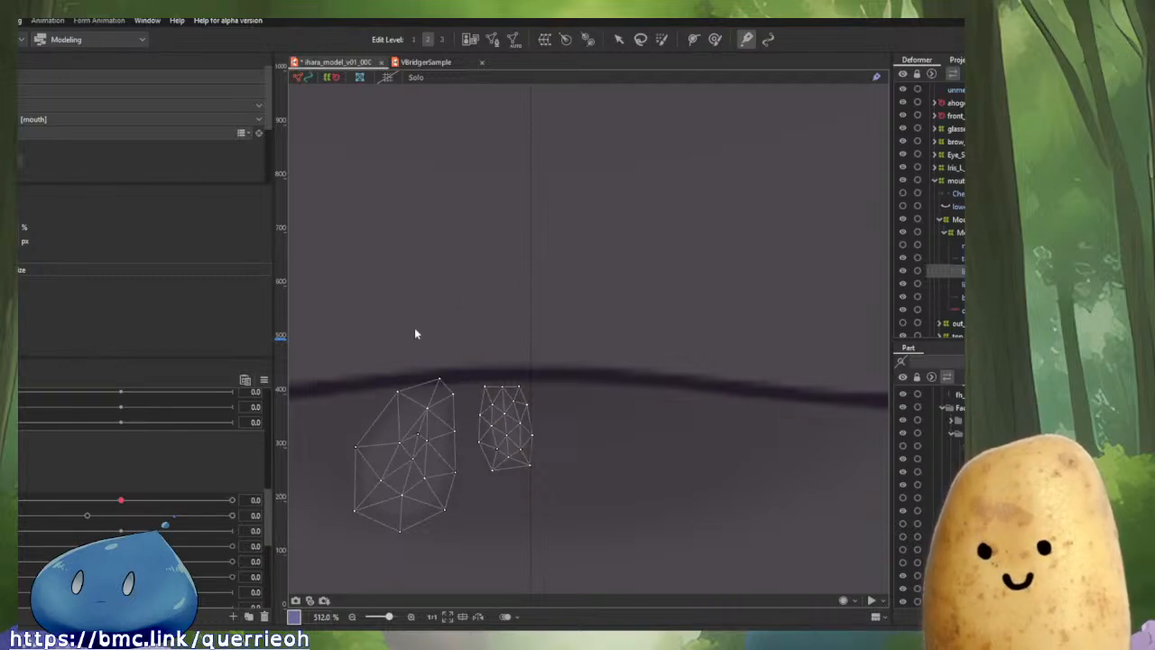
left_click(456, 461)
left_click_drag(539, 402, 536, 289)
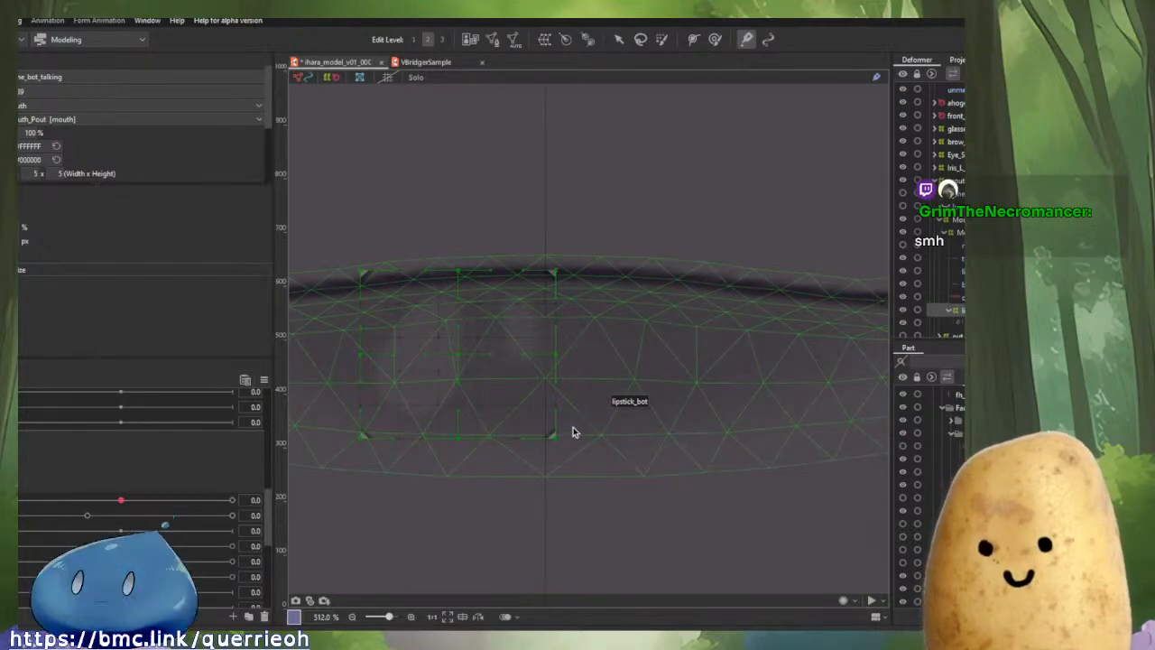
scroll(572, 427, "down", 4)
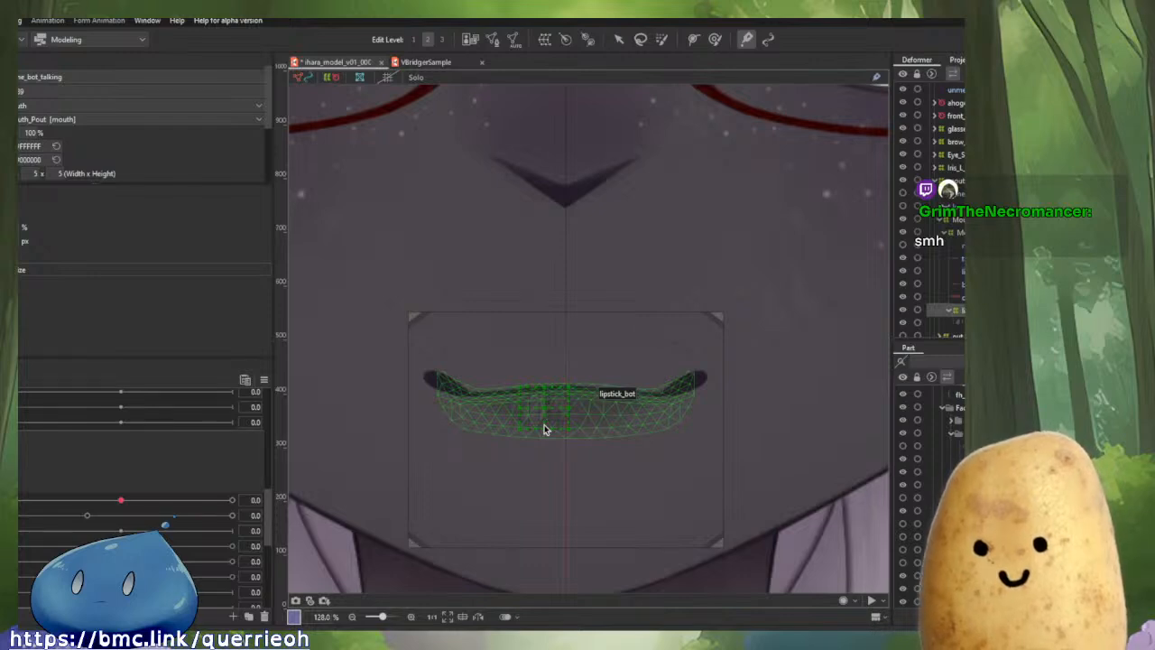
Rename the lip shine's warp deformer so that its name ends in "bot_phys".
scroll(544, 430, "up", 10)
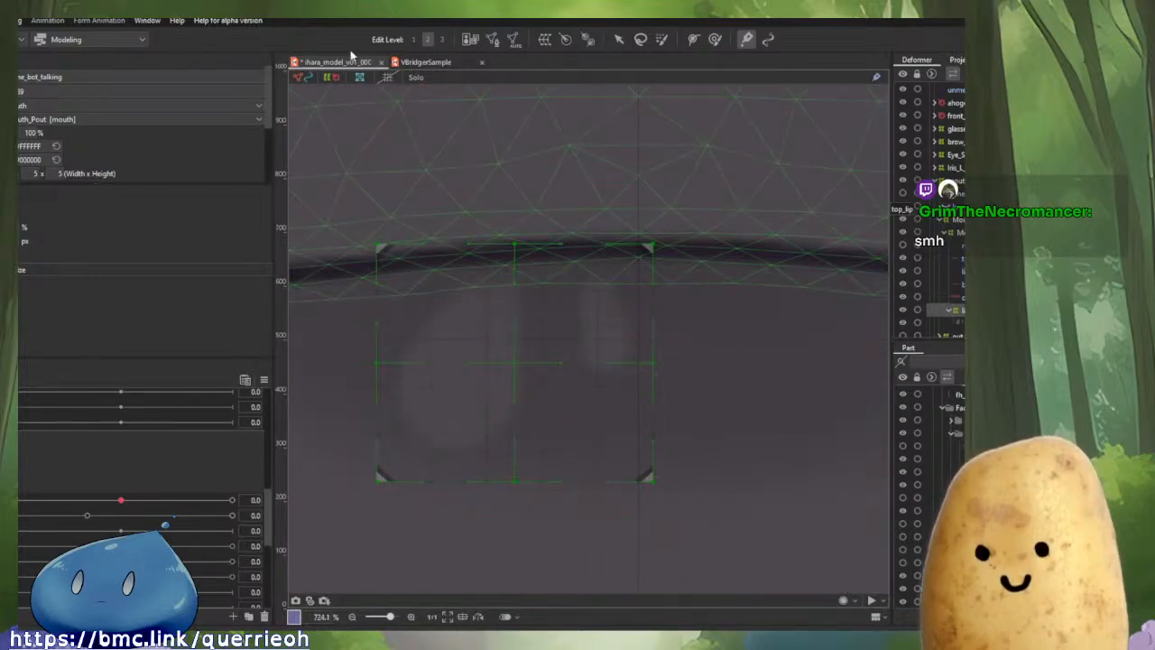
left_click(76, 78)
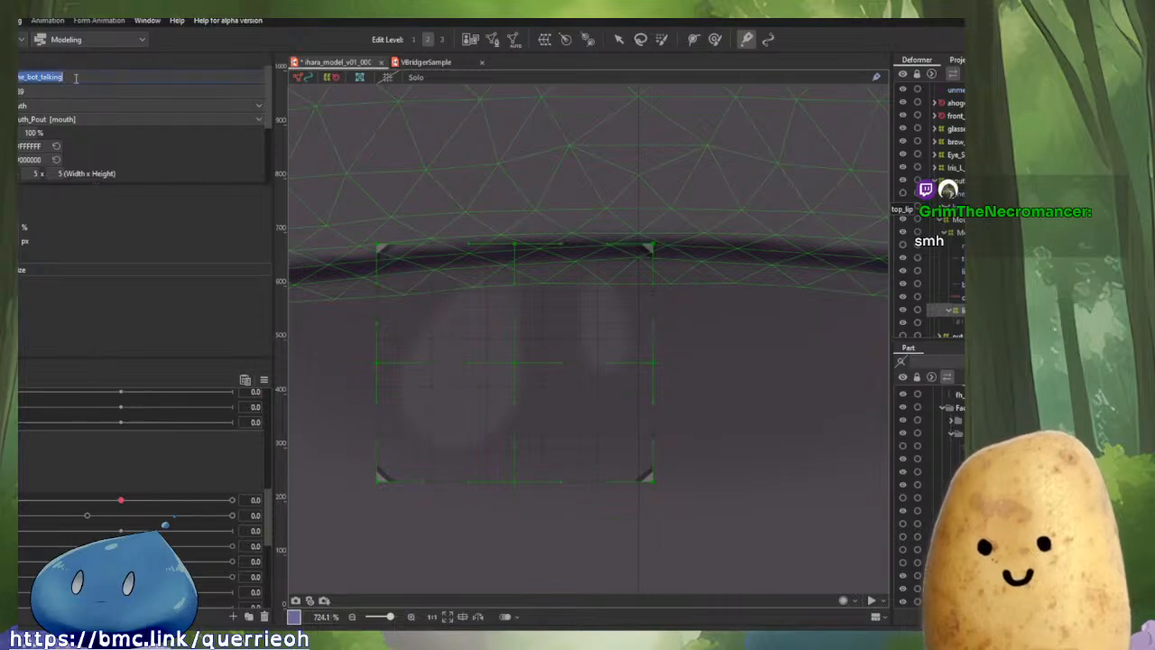
left_click_drag(69, 78, 103, 79)
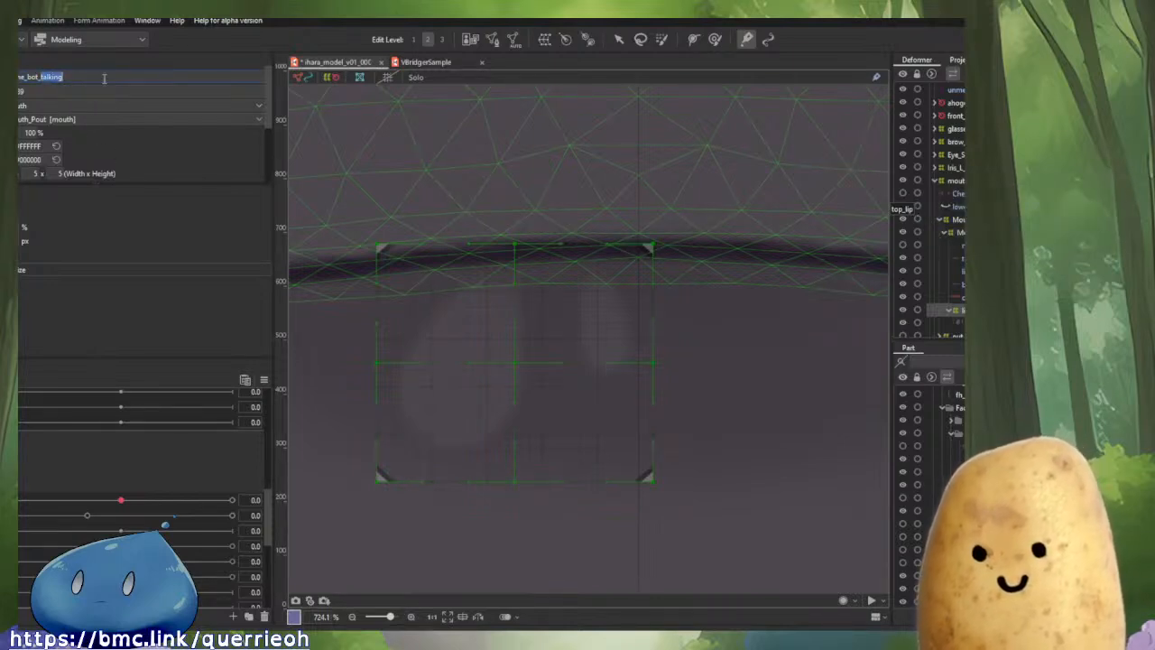
type("phys")
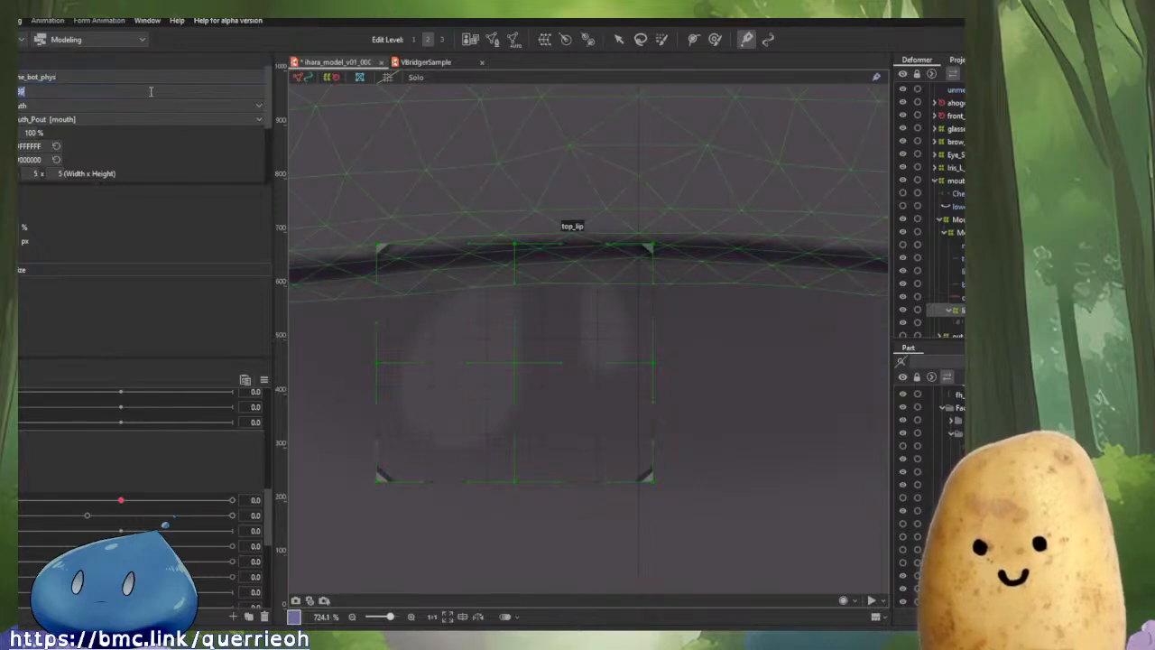
key("Return")
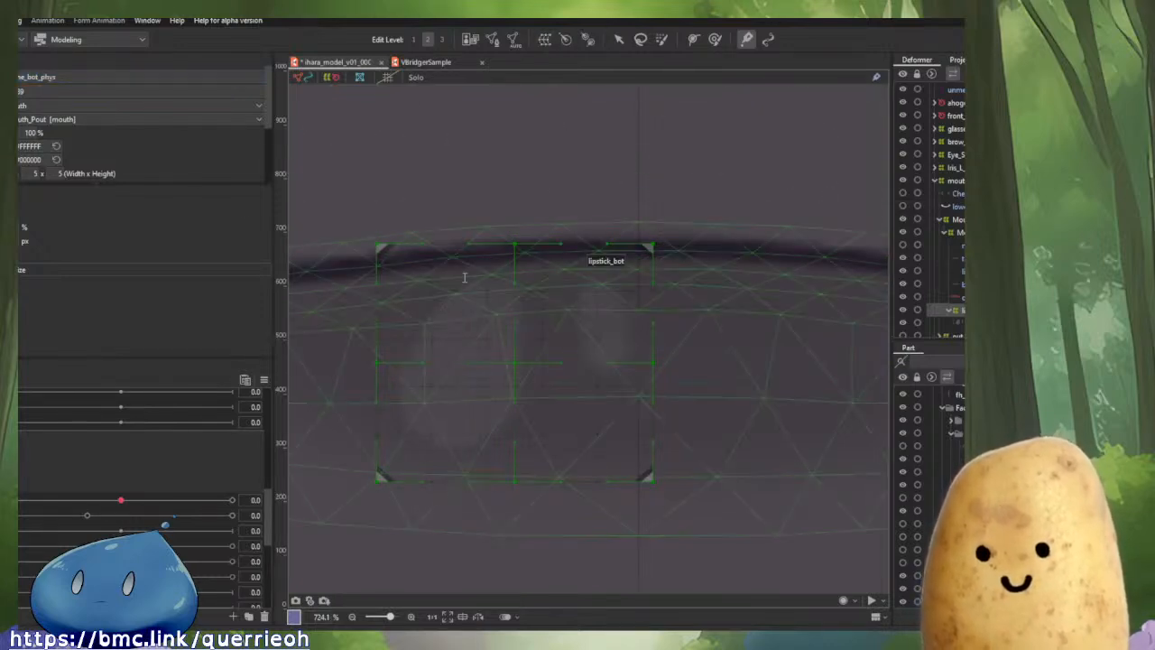
Create a second 5 x 5 warp deformer around the lip shine's physics deformer, with a name ending in "bot_Talking".
left_click(348, 237)
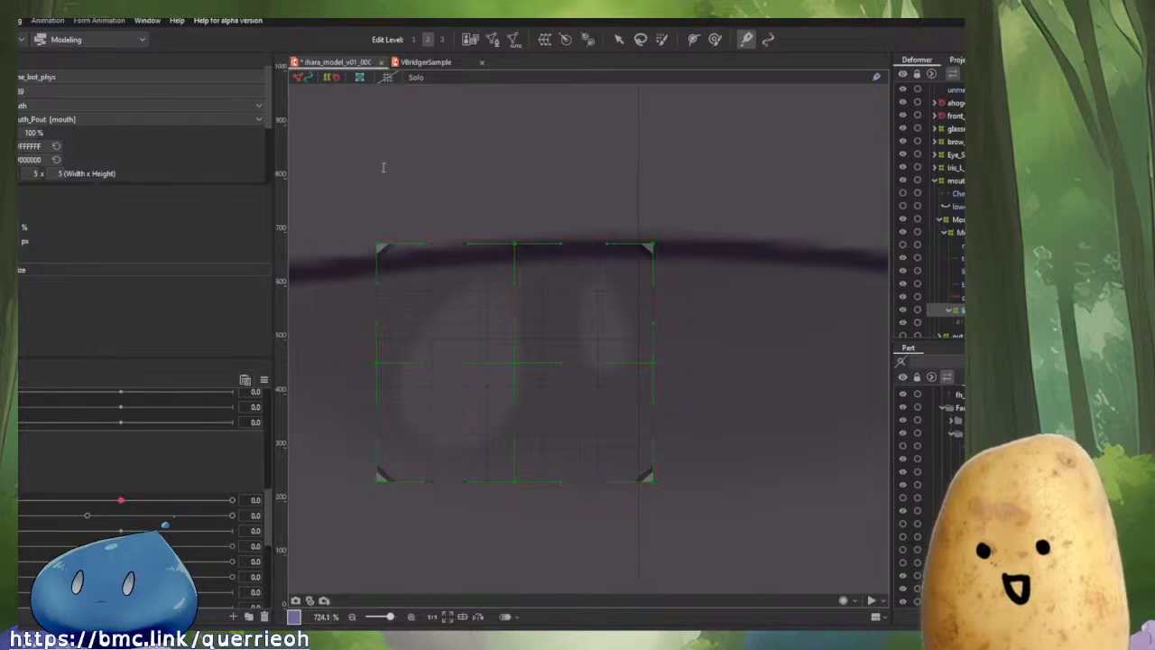
left_click(454, 460)
scroll(554, 283, "down", 3)
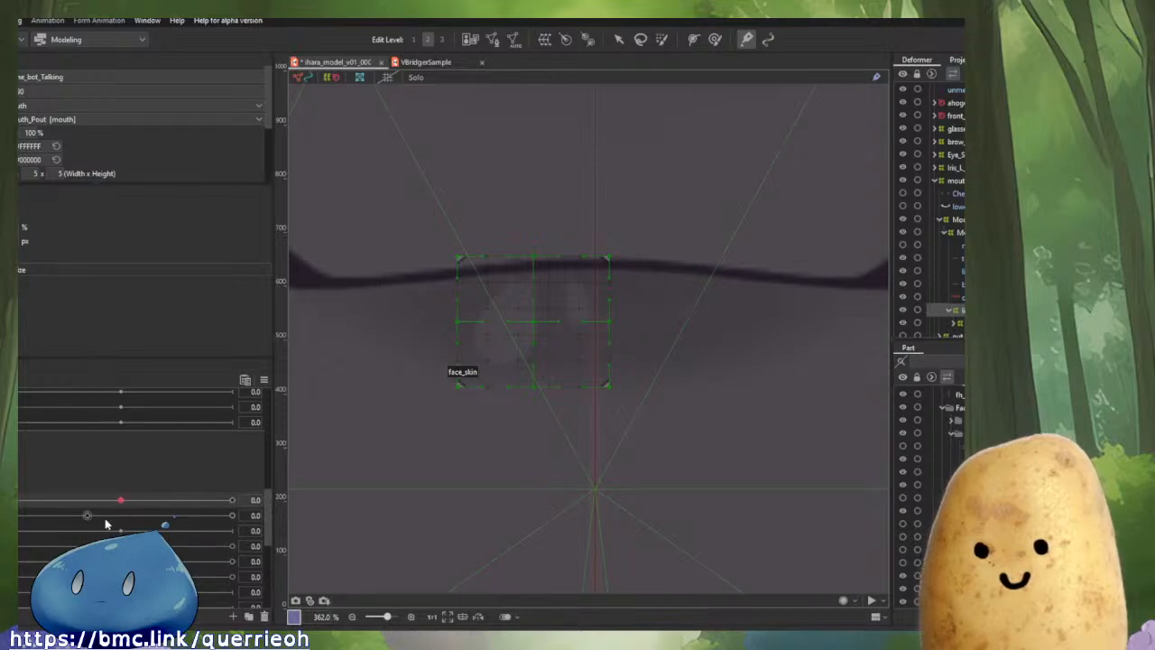
Key the lip shine's talking deformer on the mouth-open parameter and set that parameter to 1.0.
left_click(27, 515)
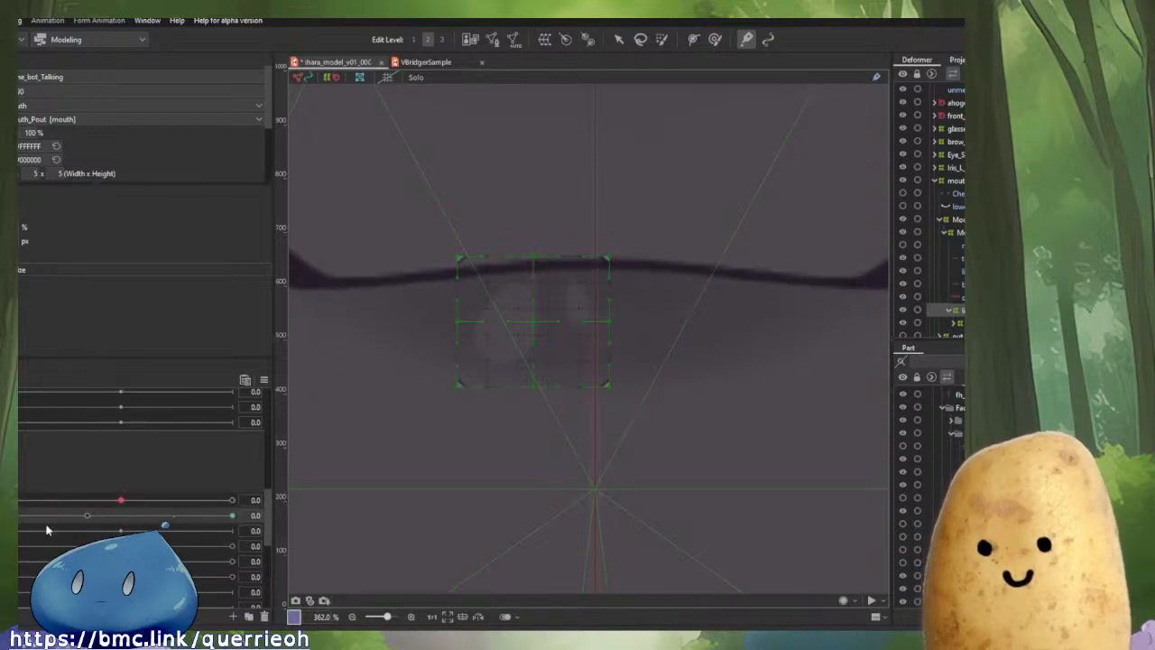
left_click(17, 521)
left_click_drag(17, 520, 472, 508)
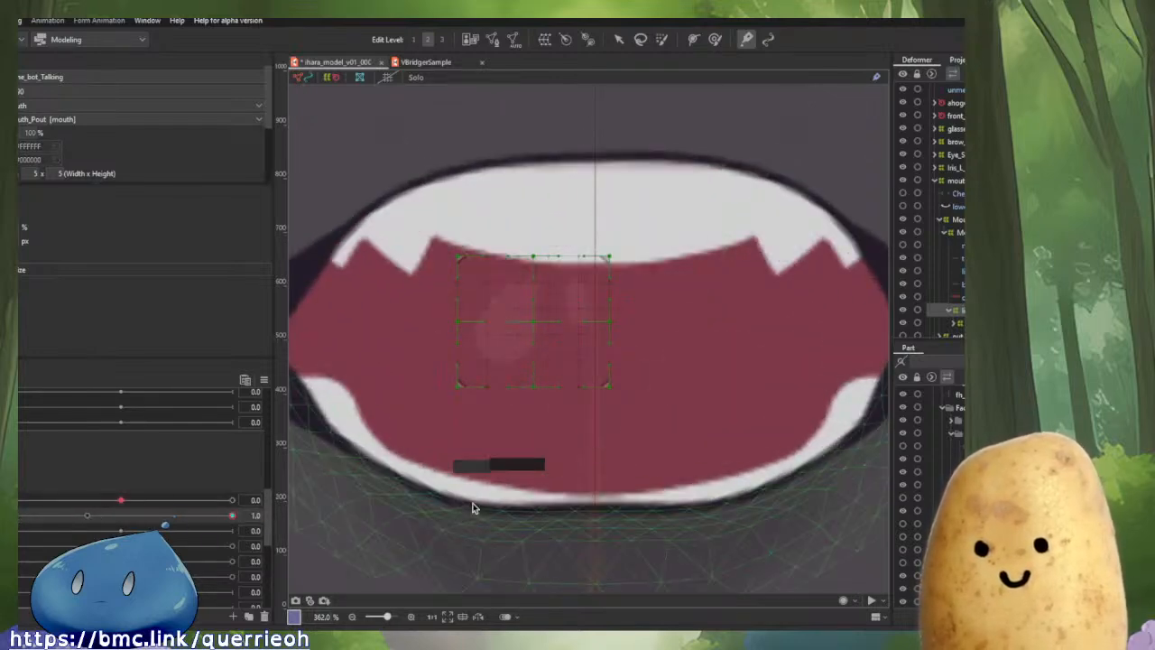
scroll(631, 226, "down", 5)
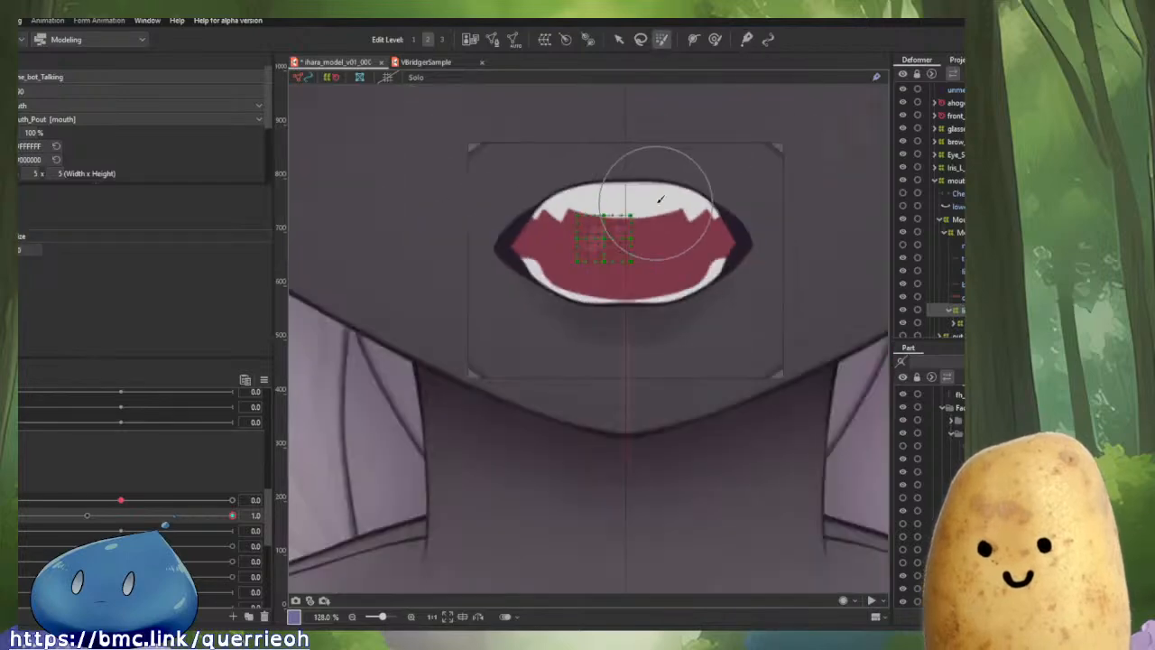
scroll(665, 227, "up", 3)
mouse_move(232, 515)
left_mouse_down()
mouse_move(54, 526)
mouse_move(232, 515)
left_mouse_up()
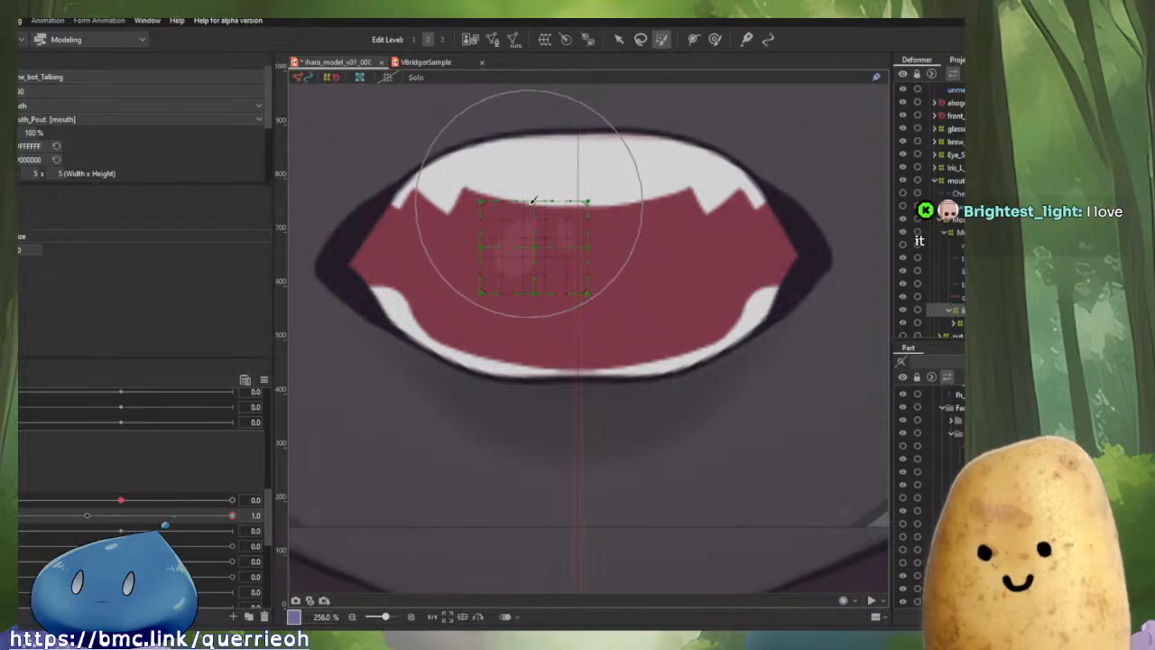
Pull the talking deformer down with a large deform brush onto the lower lip of the fully open mouth.
left_click_drag(530, 215, 681, 352)
mouse_move(590, 274)
left_mouse_down()
mouse_move(528, 239)
mouse_move(523, 276)
left_mouse_up()
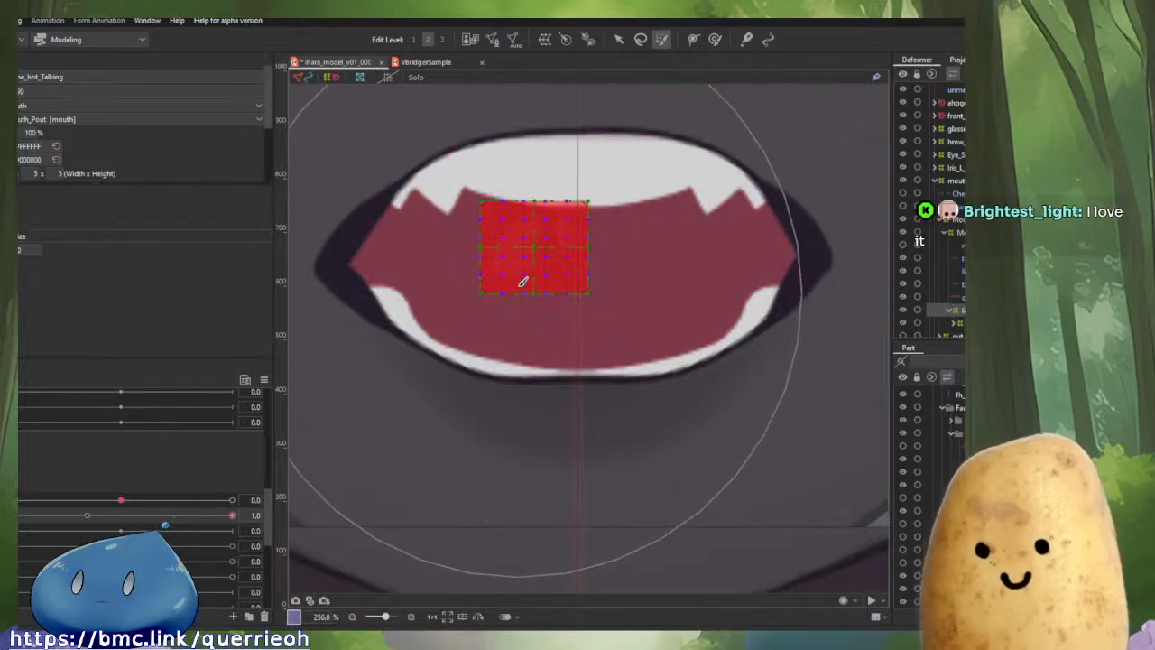
left_click(714, 39)
mouse_move(546, 218)
left_mouse_down()
mouse_move(512, 462)
mouse_move(534, 358)
left_mouse_up()
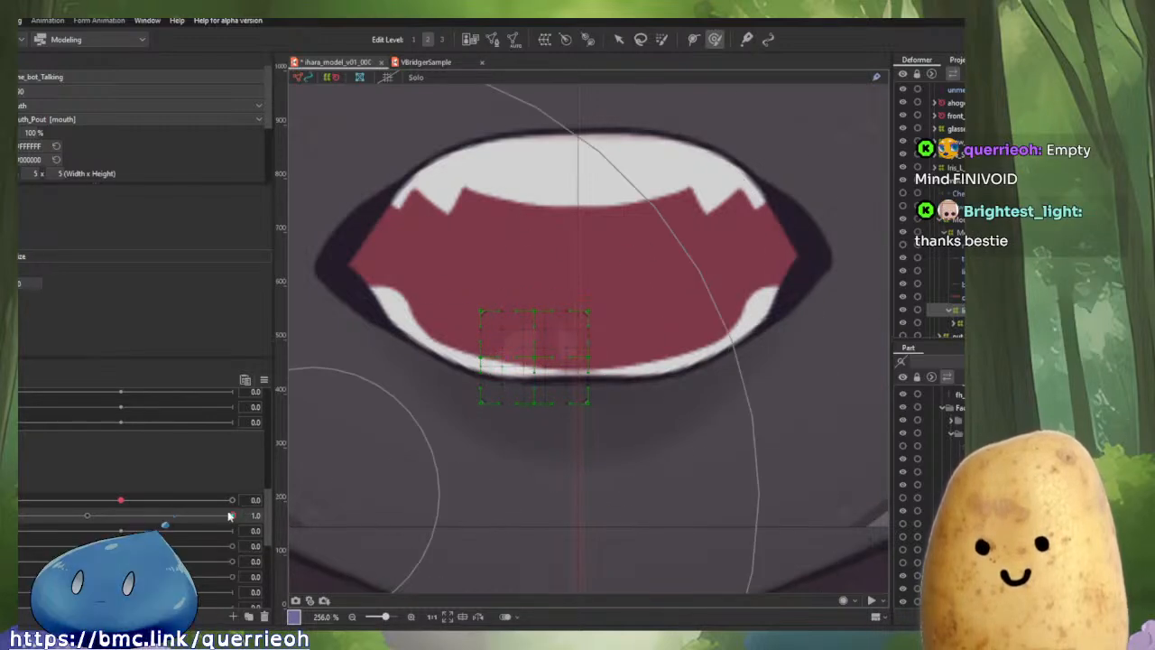
mouse_move(230, 515)
left_mouse_down()
mouse_move(12, 515)
mouse_move(233, 505)
left_mouse_up()
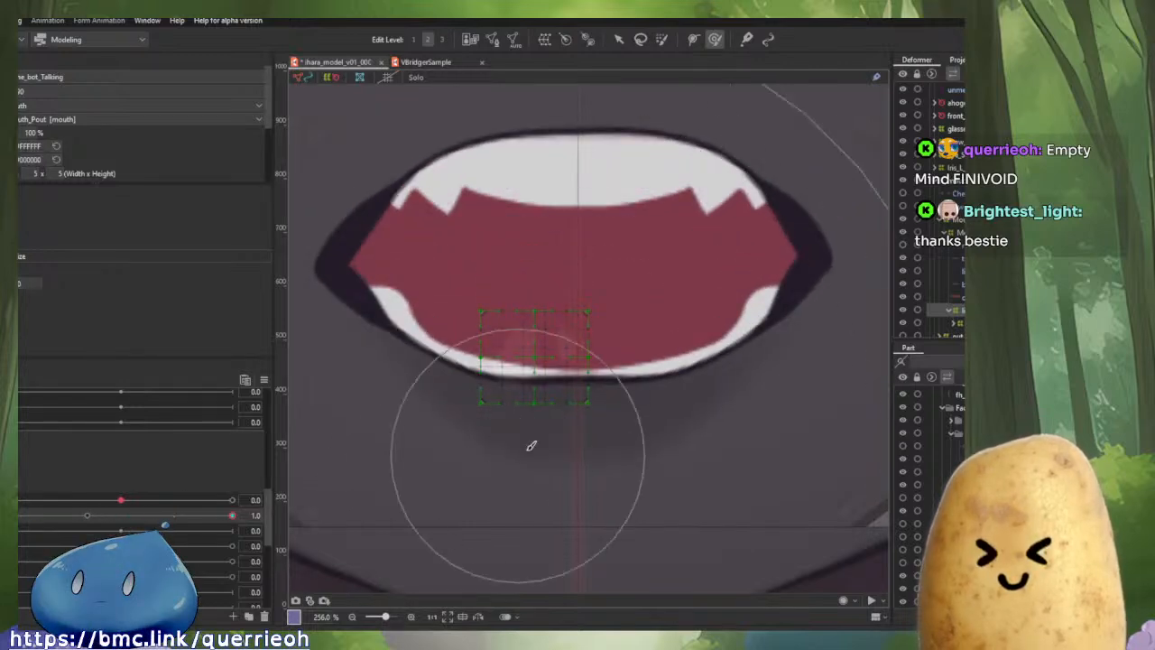
mouse_move(529, 351)
left_mouse_down()
mouse_move(526, 459)
mouse_move(579, 456)
left_mouse_up()
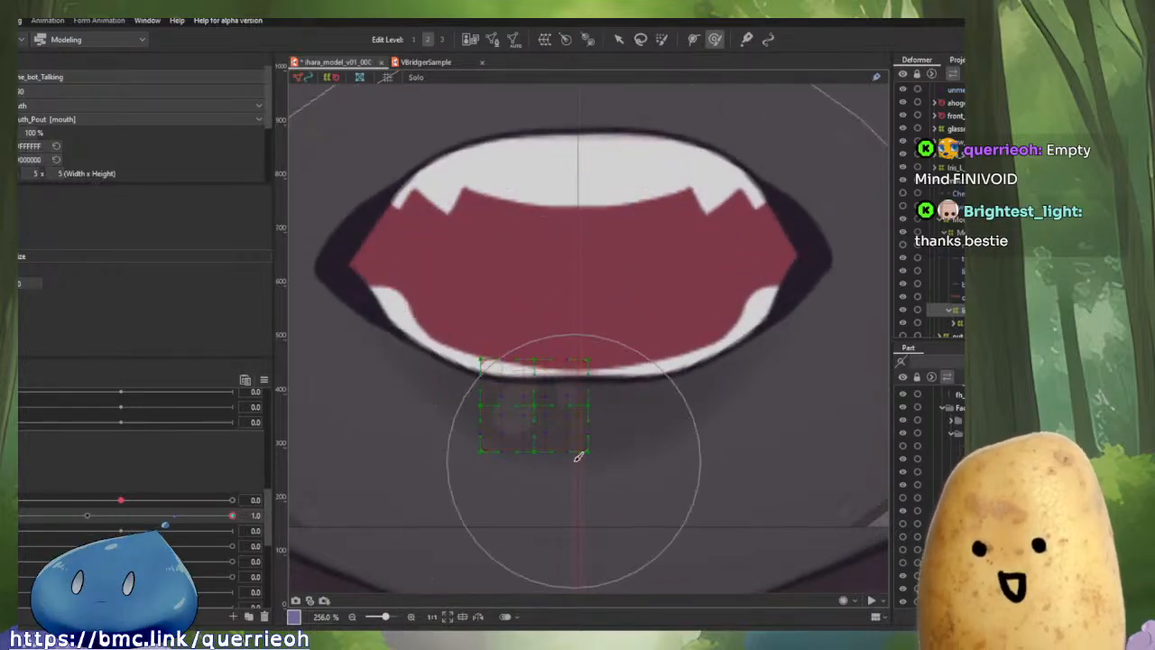
mouse_move(229, 516)
left_mouse_down()
mouse_move(13, 515)
mouse_move(233, 511)
left_mouse_up()
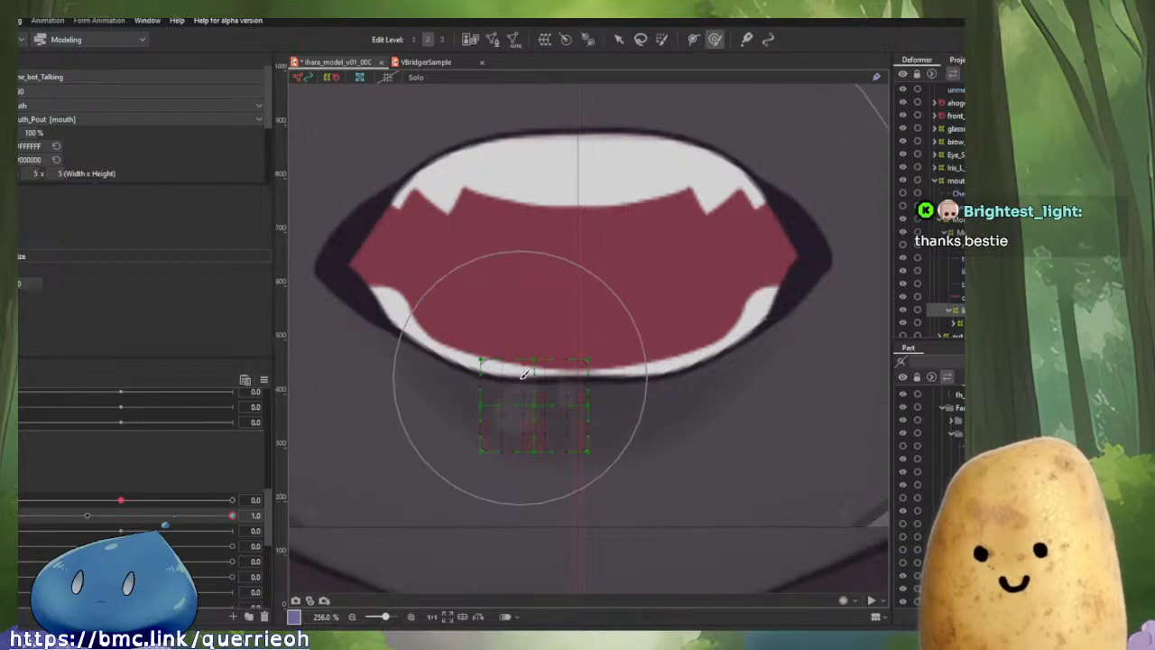
mouse_move(524, 373)
left_mouse_down()
mouse_move(526, 438)
mouse_move(526, 410)
left_mouse_up()
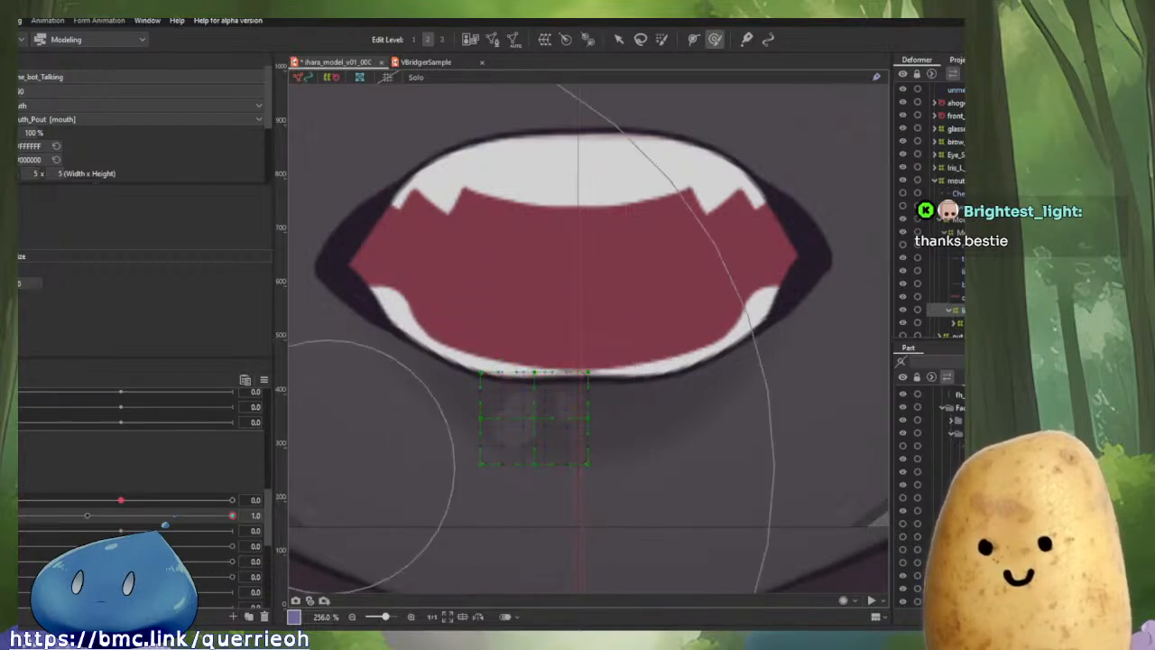
Fine-tune the talking deformer's corners and position beneath the lower lip for the mouth-open 1.0 shape.
mouse_move(229, 519)
left_mouse_down()
mouse_move(18, 525)
mouse_move(346, 538)
left_mouse_up()
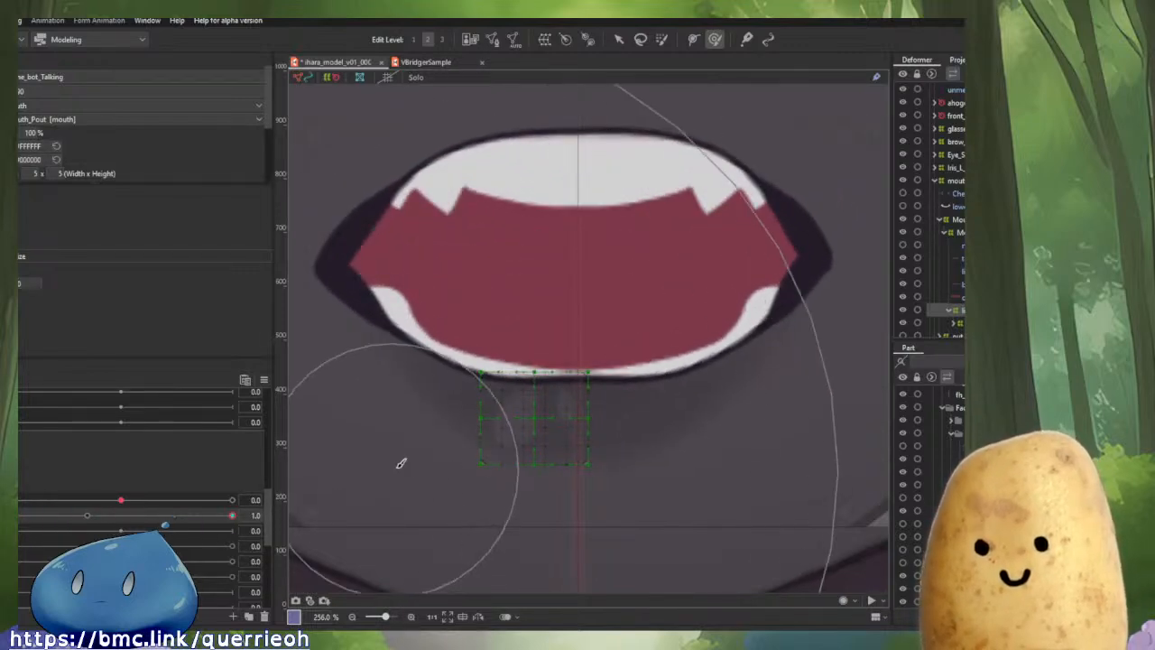
left_click_drag(379, 424, 369, 403)
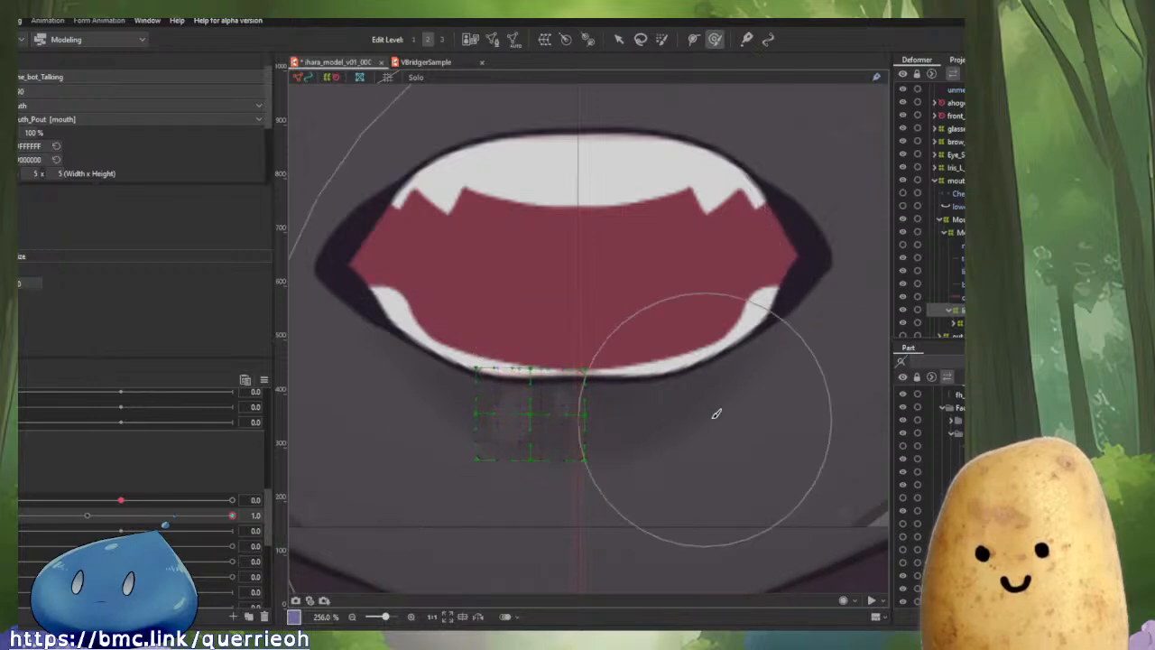
mouse_move(711, 418)
left_mouse_down()
mouse_move(730, 427)
mouse_move(298, 388)
left_mouse_up()
left_click_drag(505, 410, 446, 397)
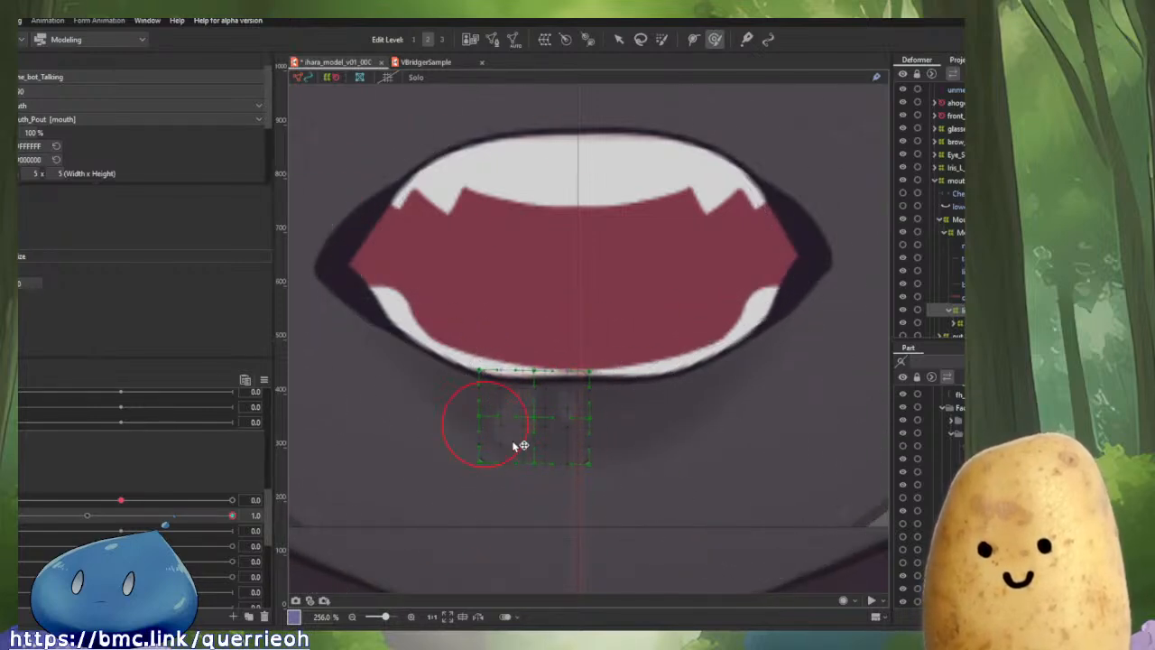
left_click_drag(512, 446, 511, 451)
Close the mouth, key the talking deformer on the smile parameter, and lower it to fit the lip at smile 1.0.
left_click_drag(87, 515, 11, 527)
left_click_drag(121, 499, 249, 504)
left_click(123, 500)
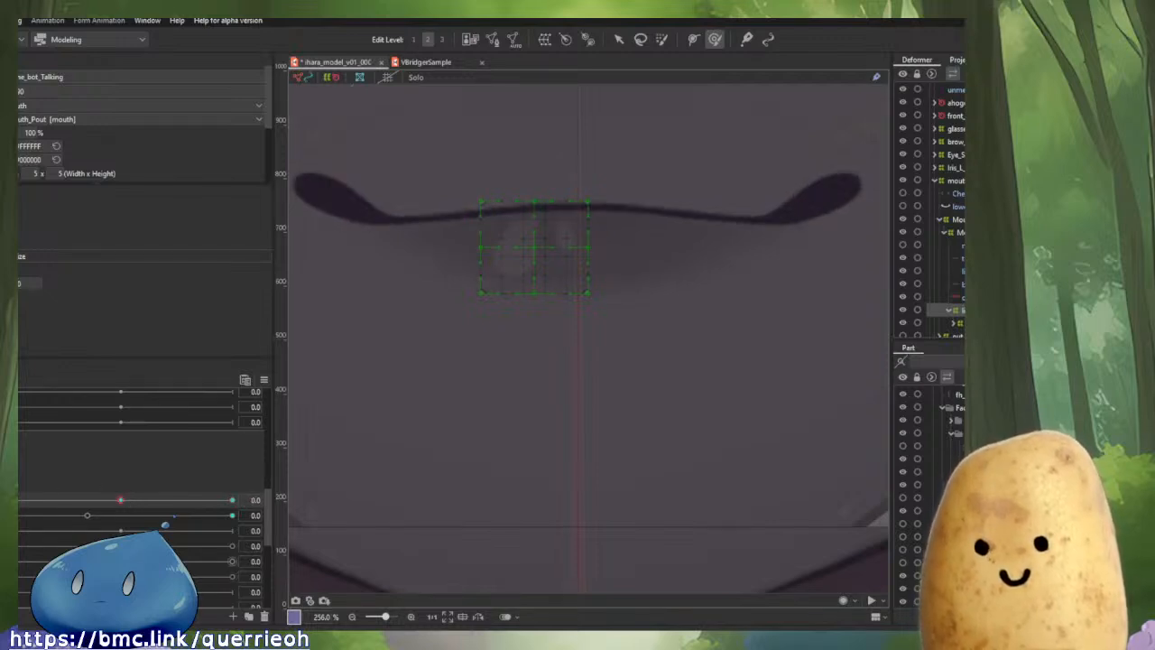
left_click_drag(121, 501, 297, 510)
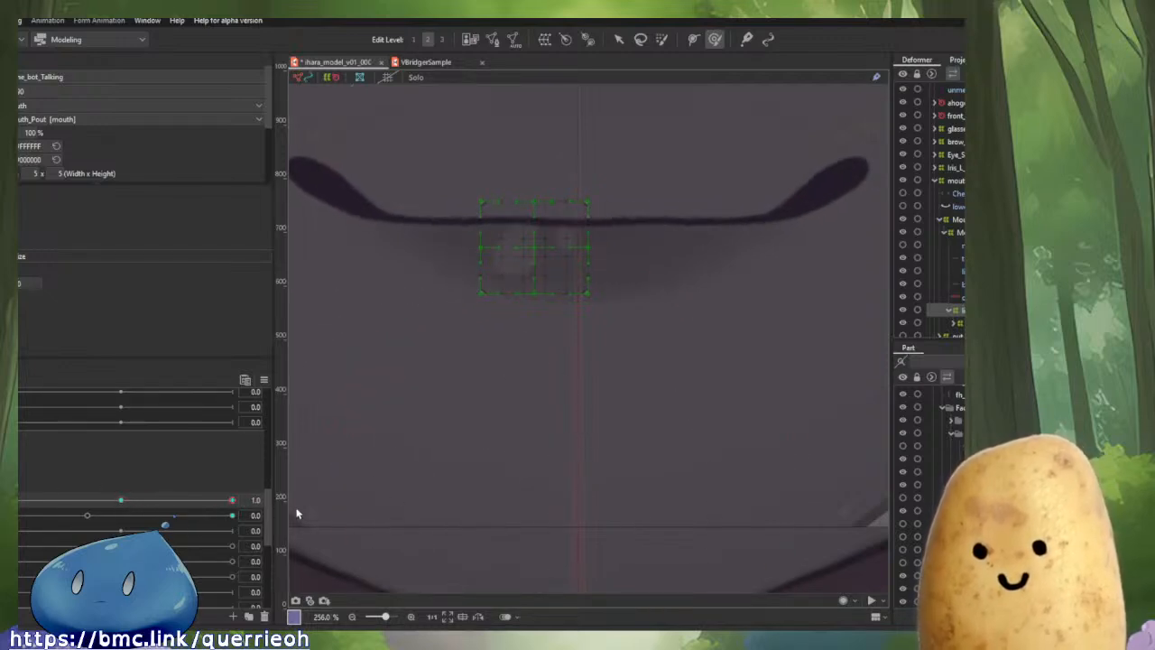
left_click_drag(530, 254, 528, 269)
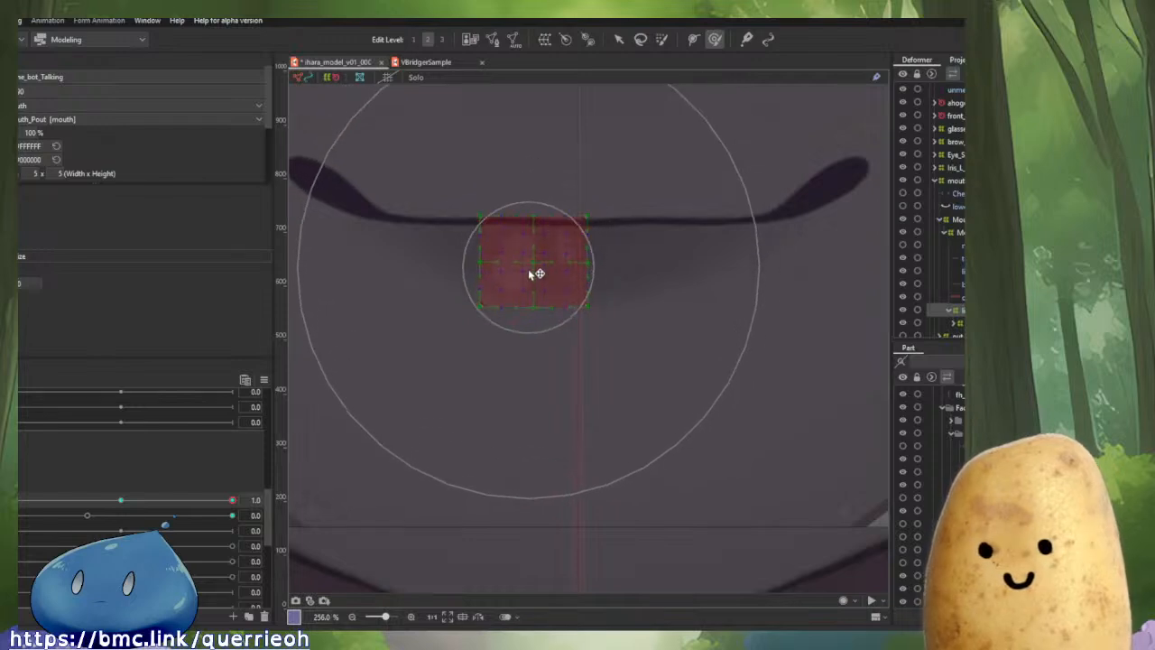
Set the smile parameter to -1.0 and brush the talking deformer to follow the frowning lower lip.
left_click_drag(230, 501, 11, 501)
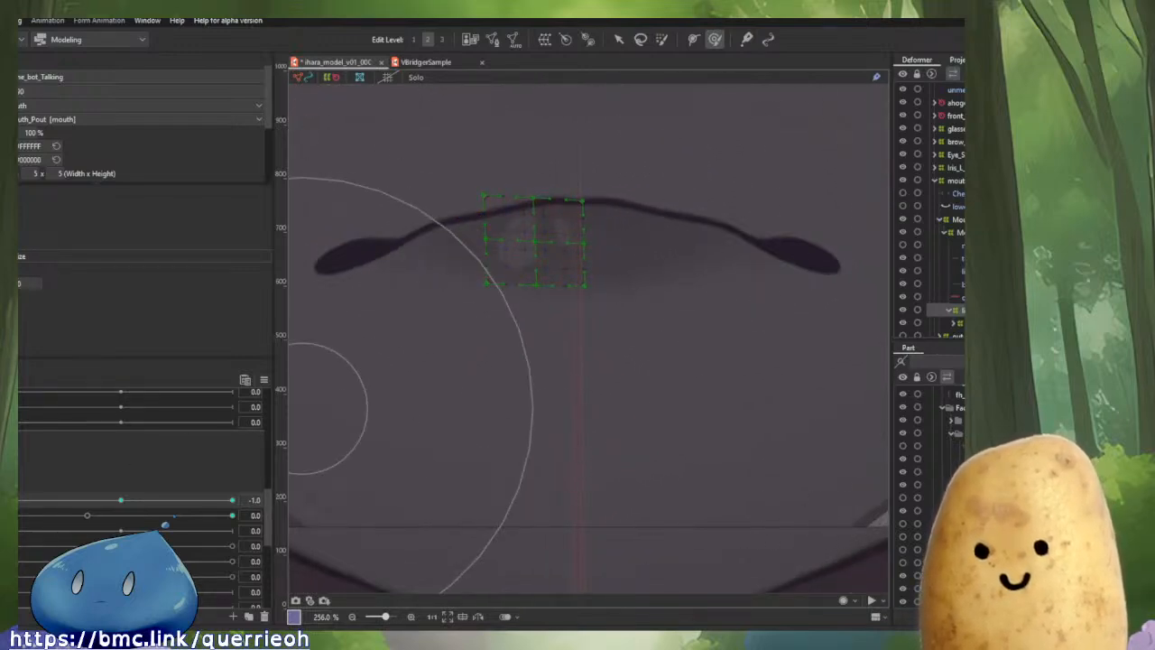
mouse_move(18, 506)
left_mouse_down()
mouse_move(268, 507)
mouse_move(18, 505)
left_mouse_up()
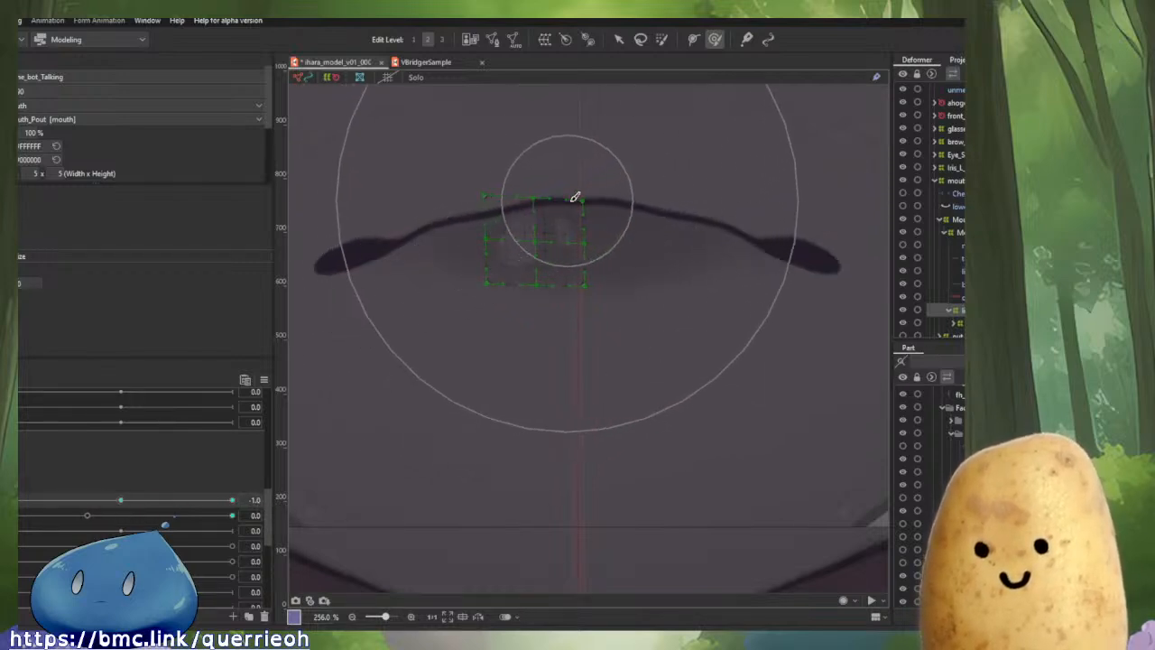
mouse_move(573, 223)
left_mouse_down()
mouse_move(576, 209)
mouse_move(549, 210)
left_mouse_up()
mouse_move(22, 501)
left_mouse_down()
mouse_move(256, 518)
mouse_move(28, 523)
left_mouse_up()
Key the talking deformer at mouth open 0.3 with smile 1.0, and brush its edges to follow the grinning lower lip.
left_click(83, 516)
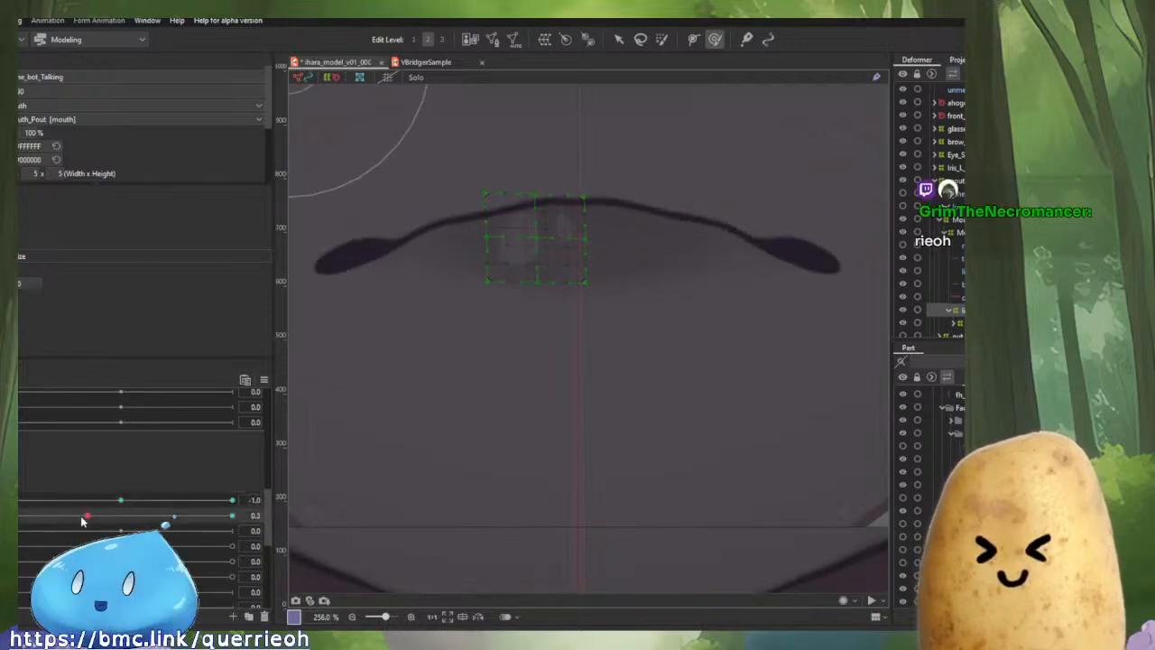
left_click_drag(50, 500, 233, 500)
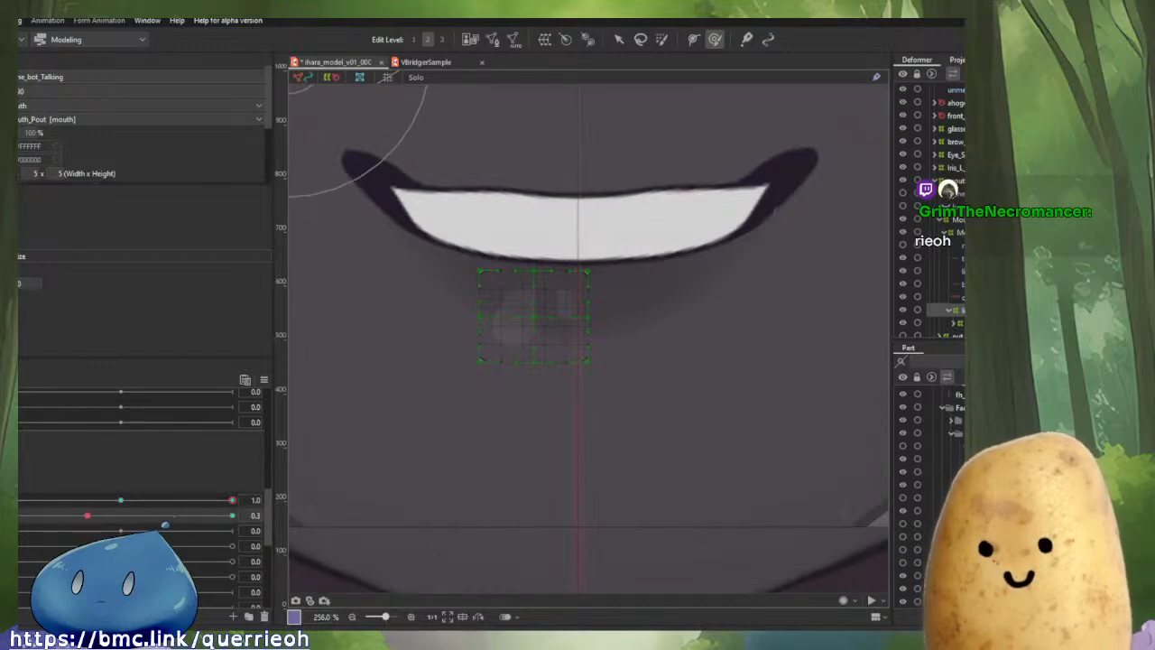
left_click_drag(86, 519, 87, 515)
left_click(89, 515)
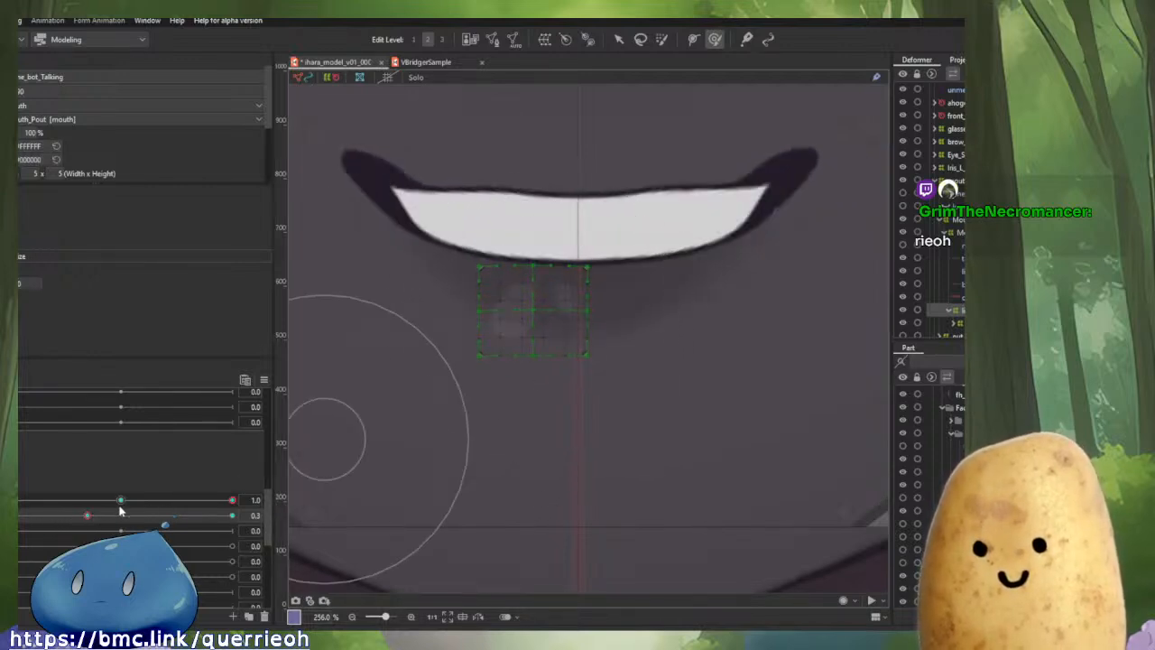
mouse_move(87, 515)
left_mouse_down()
mouse_move(20, 515)
mouse_move(86, 516)
left_mouse_up()
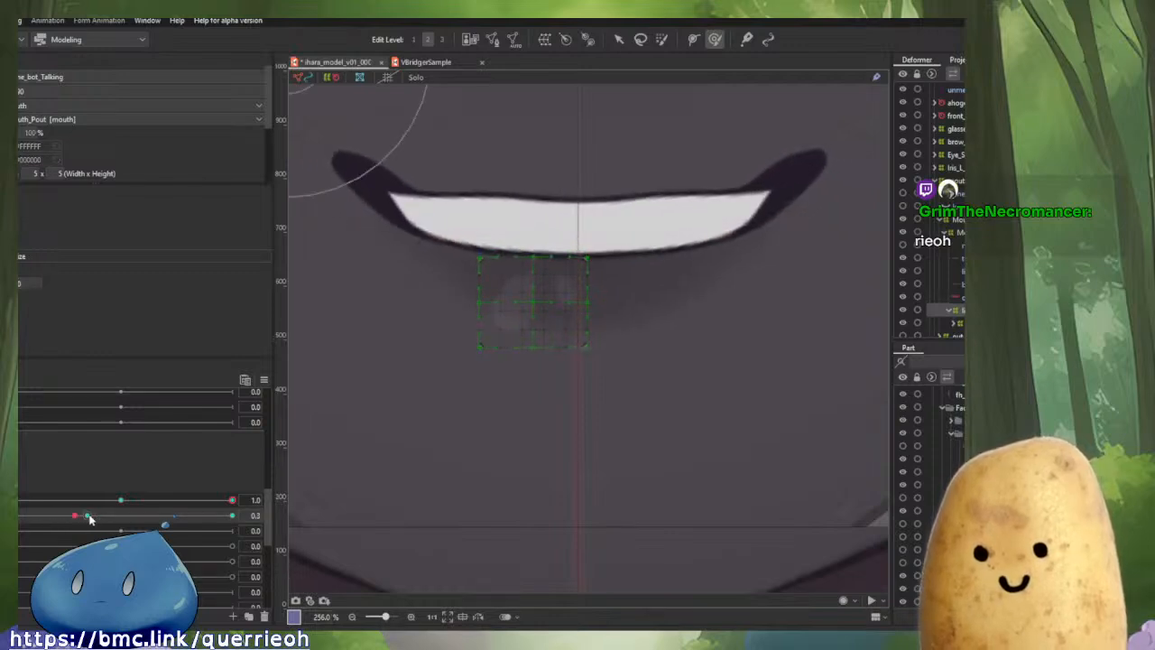
left_click_drag(406, 313, 428, 283)
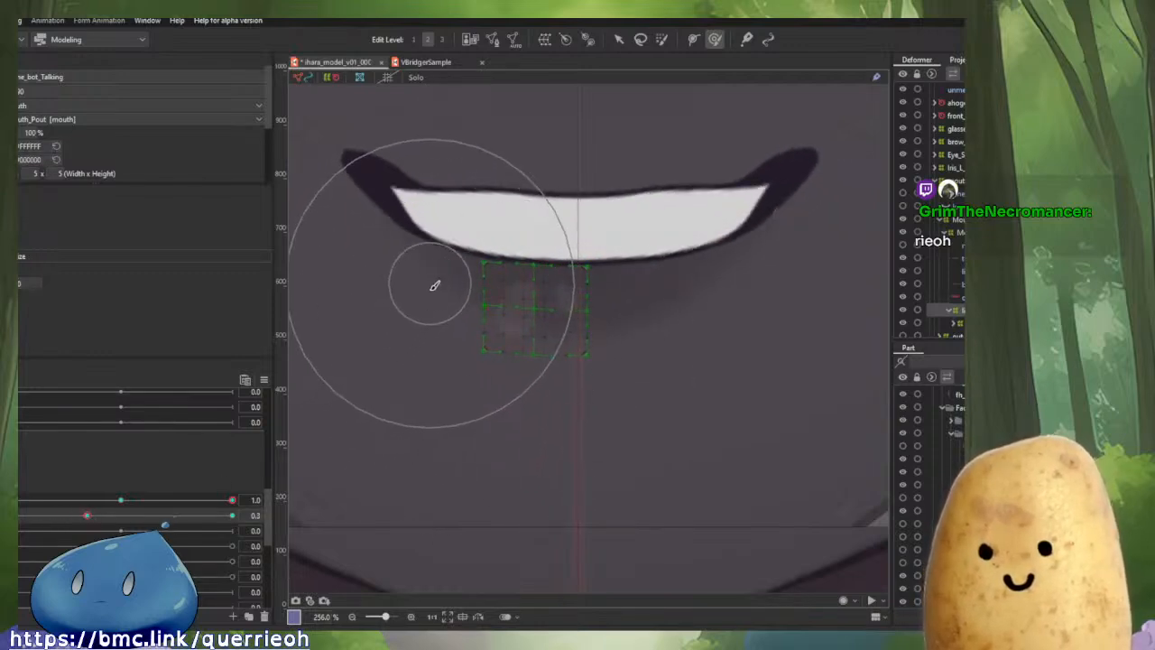
left_click_drag(568, 404, 630, 379)
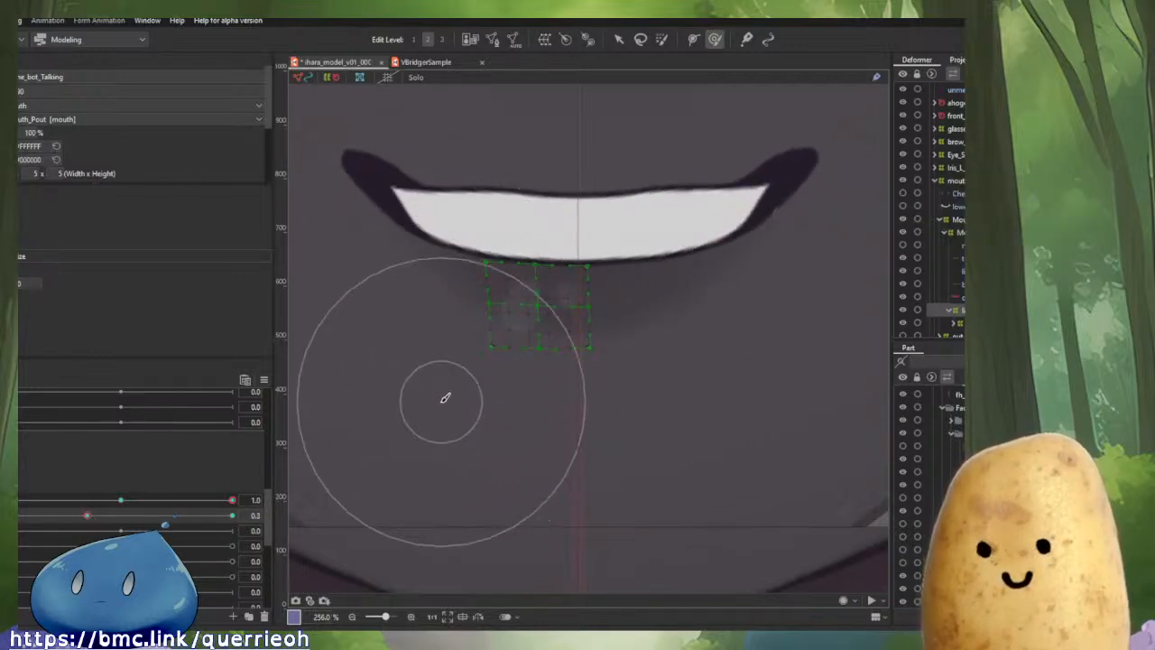
mouse_move(441, 400)
left_mouse_down()
mouse_move(449, 363)
mouse_move(485, 388)
mouse_move(452, 374)
left_mouse_up()
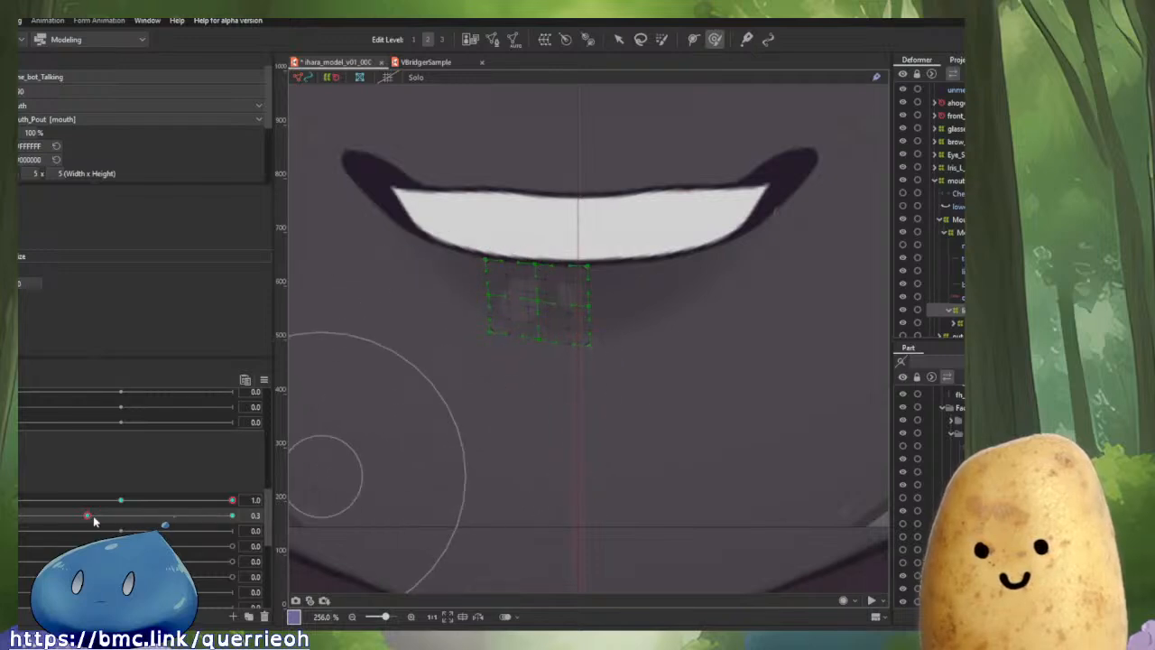
Level the talking deformer at mouth open 0.3 with smile 1.0, and brush its grid to follow the lower lip at mouth open 1.0.
mouse_move(90, 515)
left_mouse_down()
mouse_move(11, 515)
mouse_move(260, 520)
mouse_move(18, 518)
mouse_move(87, 515)
left_mouse_up()
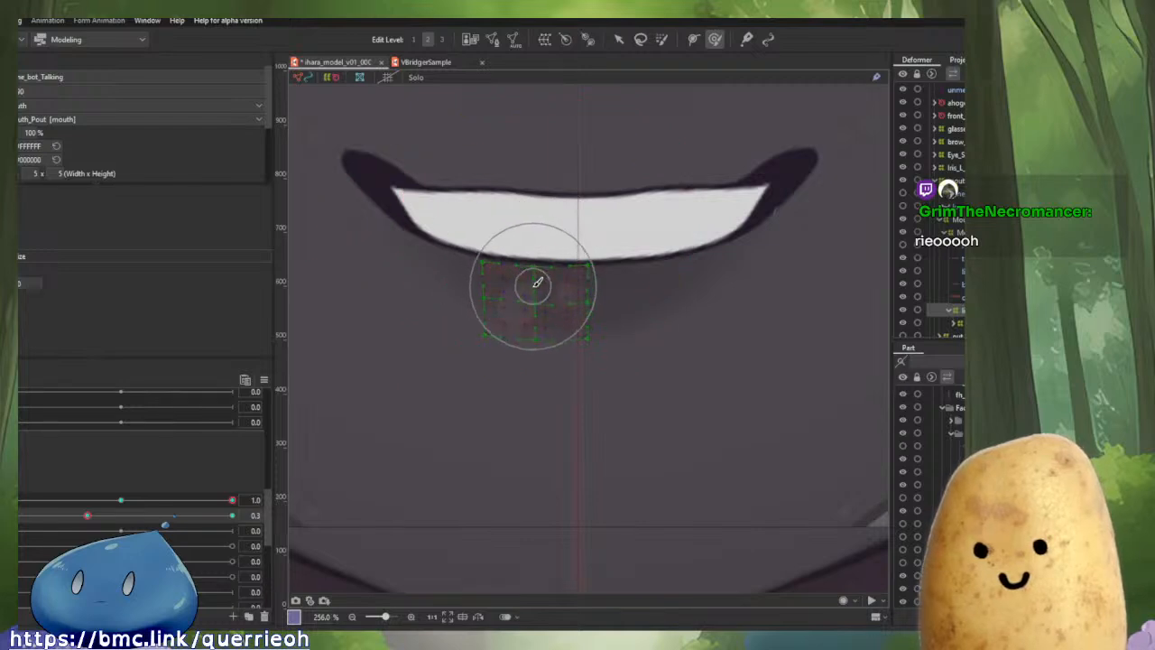
left_click_drag(86, 515, 252, 515)
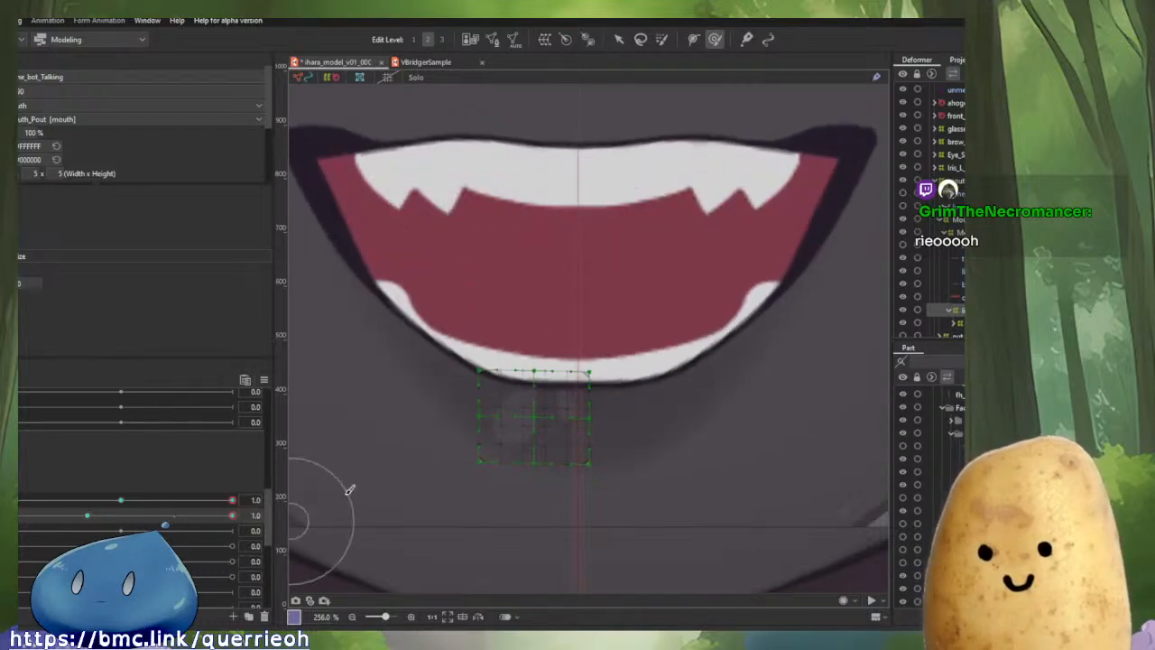
mouse_move(533, 396)
left_mouse_down()
mouse_move(535, 407)
mouse_move(518, 403)
left_mouse_up()
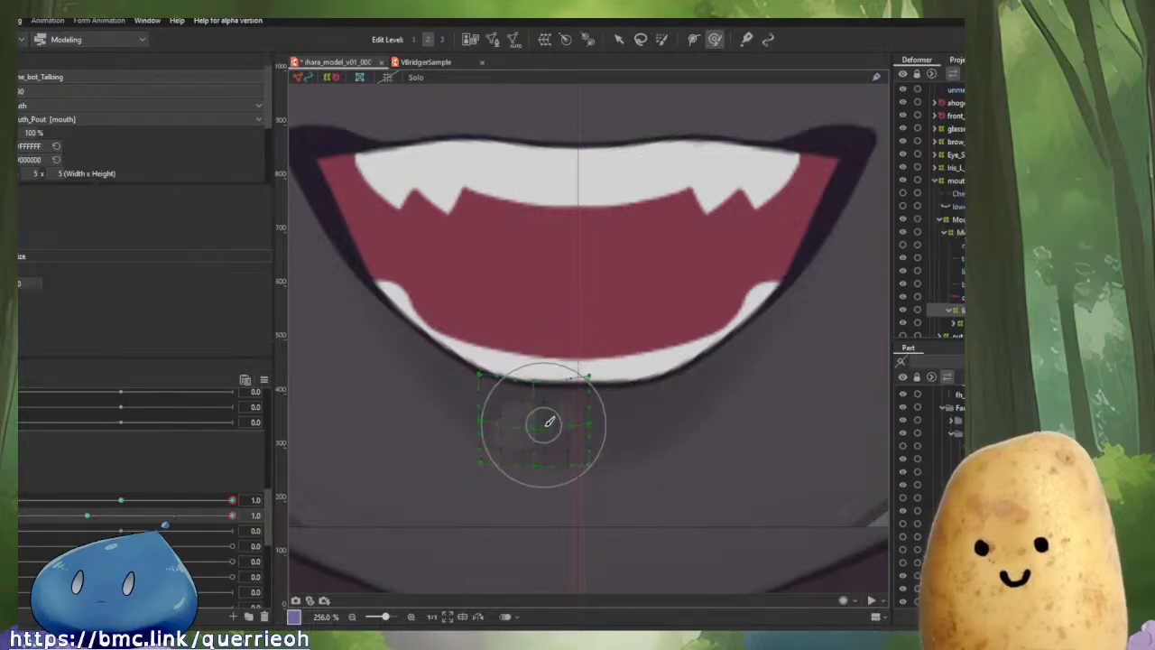
left_click_drag(563, 424, 561, 430)
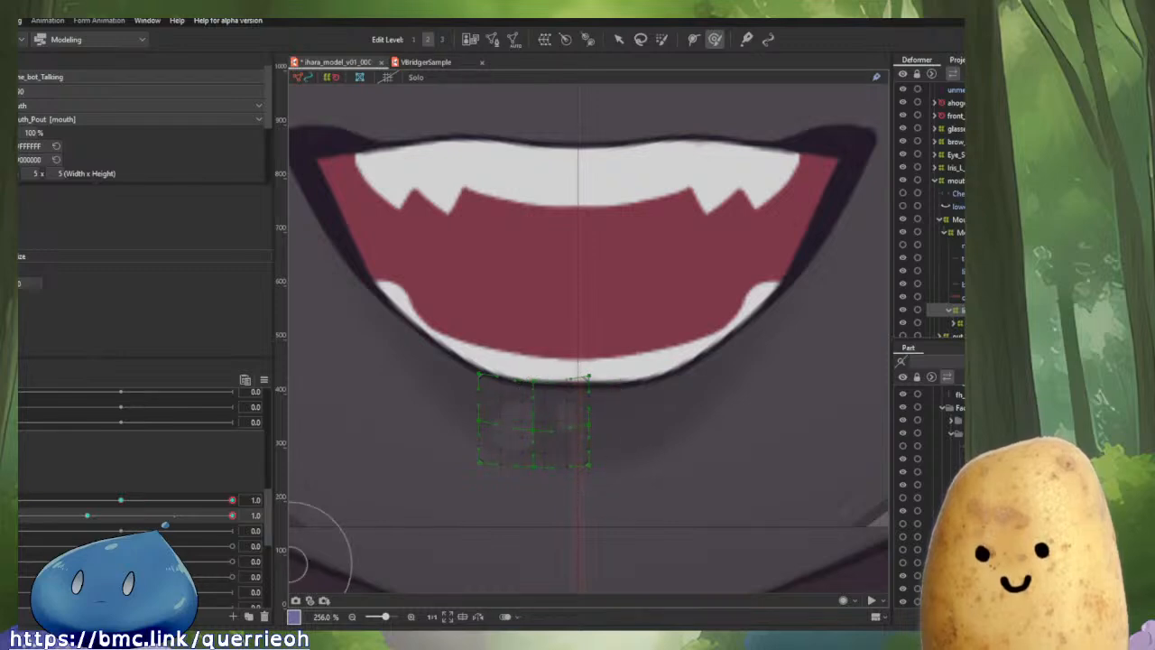
left_click_drag(213, 514, 290, 522)
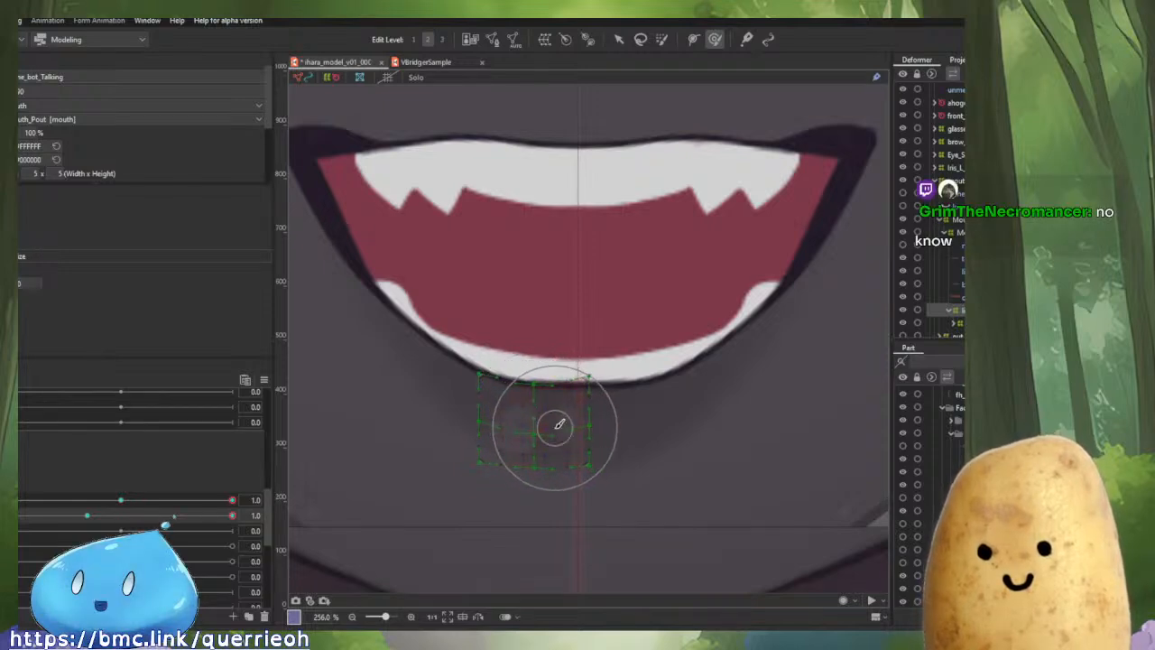
Examine the lip shine at smile 1.0 with the mouth closed and fully open, both close up and on the whole model.
left_click_drag(225, 512, 19, 542)
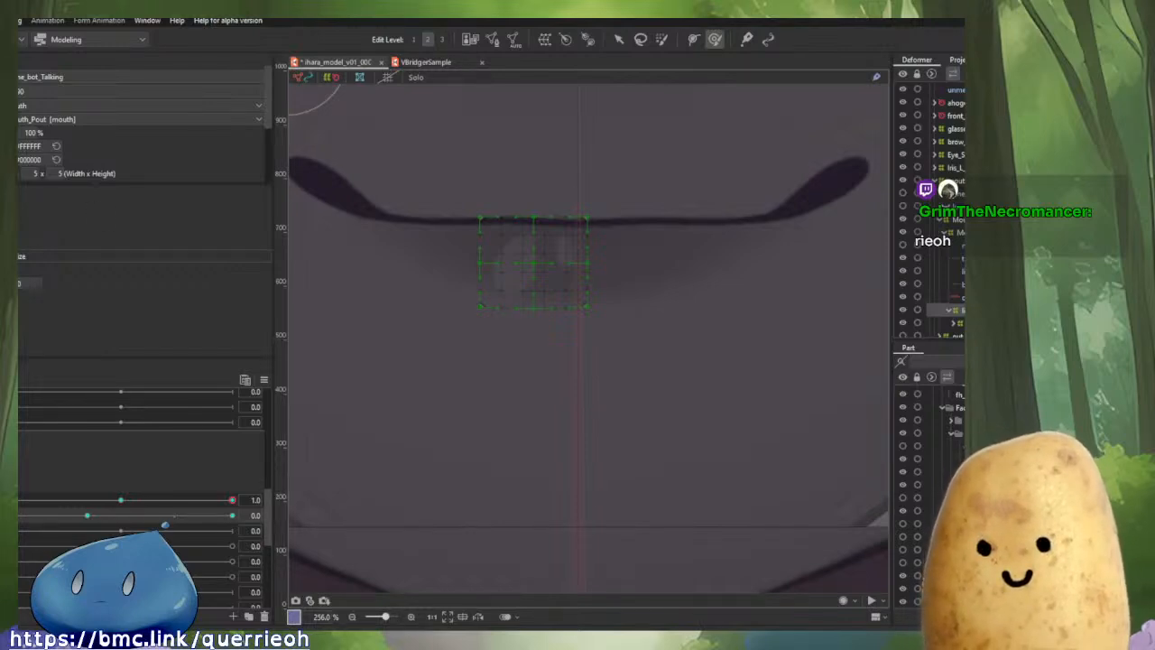
scroll(373, 227, "up", 1)
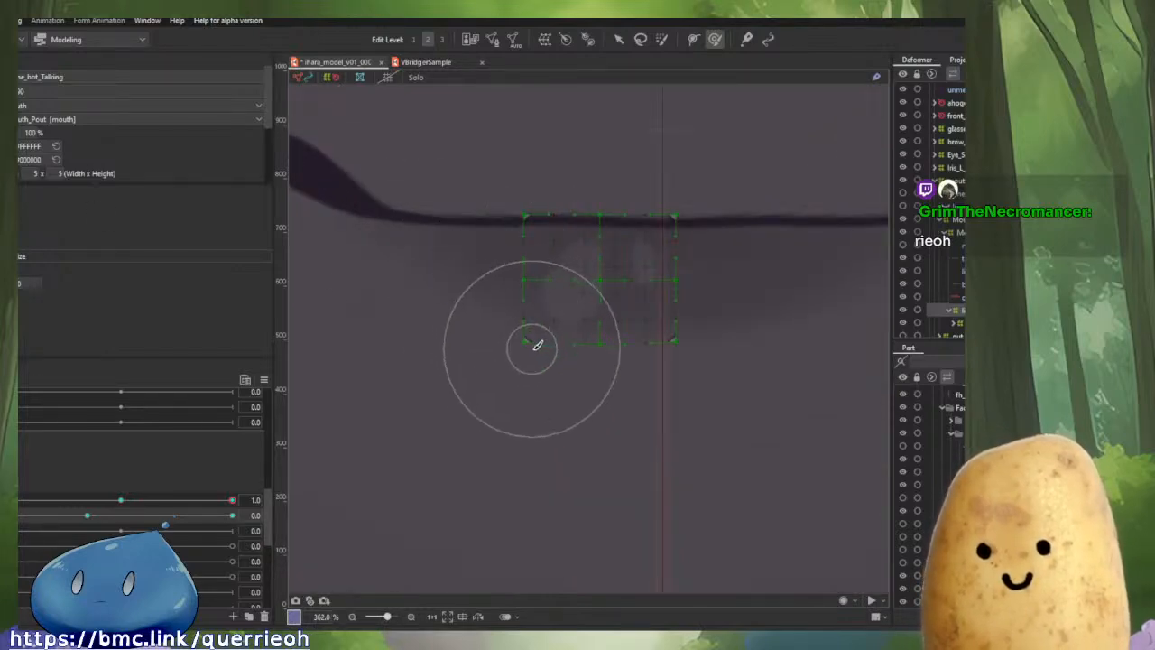
scroll(534, 351, "down", 1)
mouse_move(26, 516)
left_mouse_down()
mouse_move(120, 517)
mouse_move(13, 517)
mouse_move(233, 516)
left_mouse_up()
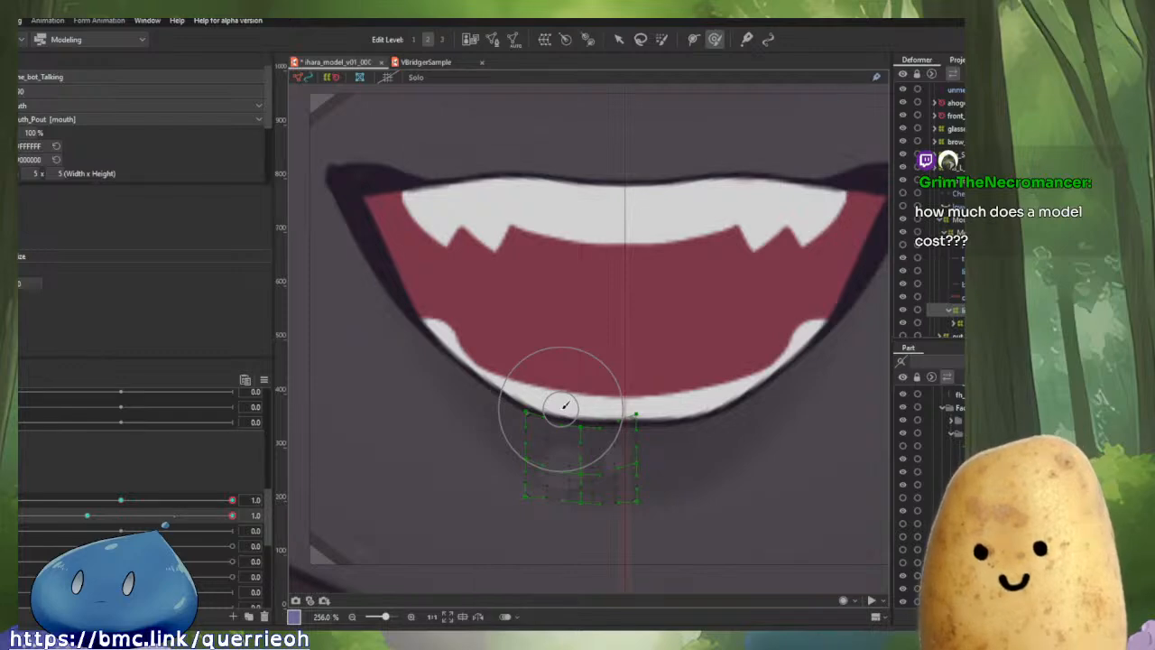
scroll(620, 327, "down", 8)
left_click_drag(620, 327, 593, 287)
scroll(595, 237, "down", 2)
scroll(593, 288, "down", 1)
scroll(593, 288, "up", 2)
scroll(592, 287, "down", 1)
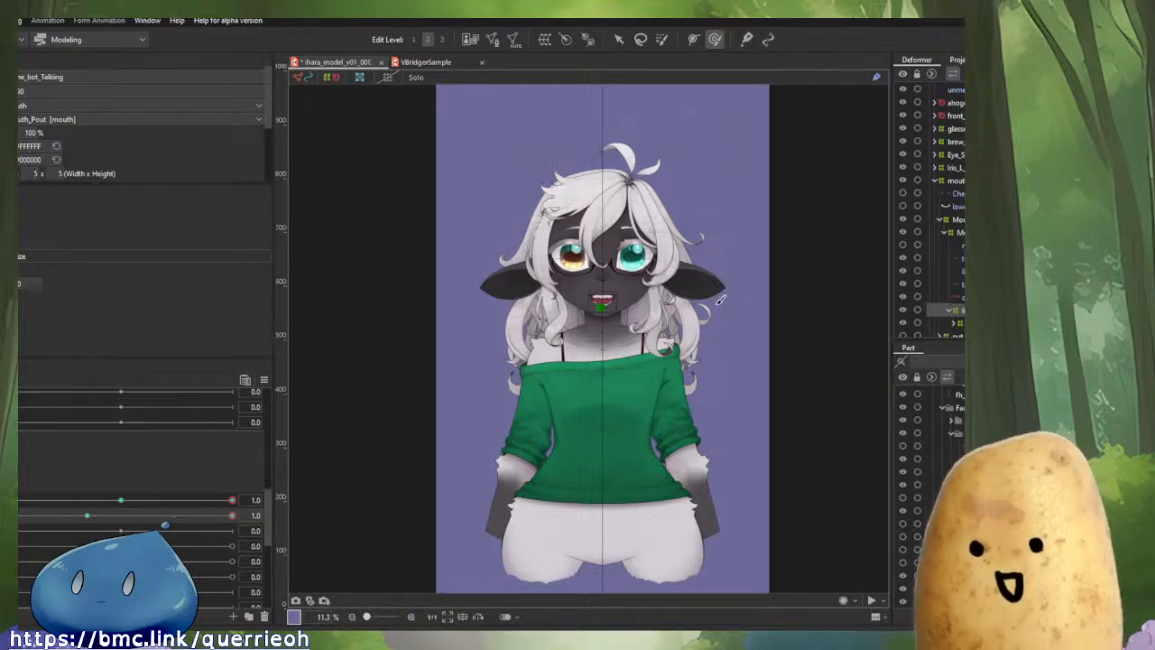
scroll(662, 264, "up", 5)
left_click_drag(661, 263, 731, 316)
scroll(541, 527, "up", 5)
left_click_drag(316, 168, 744, 394)
scroll(666, 441, "up", 3)
mouse_move(232, 515)
left_mouse_down()
mouse_move(86, 515)
mouse_move(232, 511)
left_mouse_up()
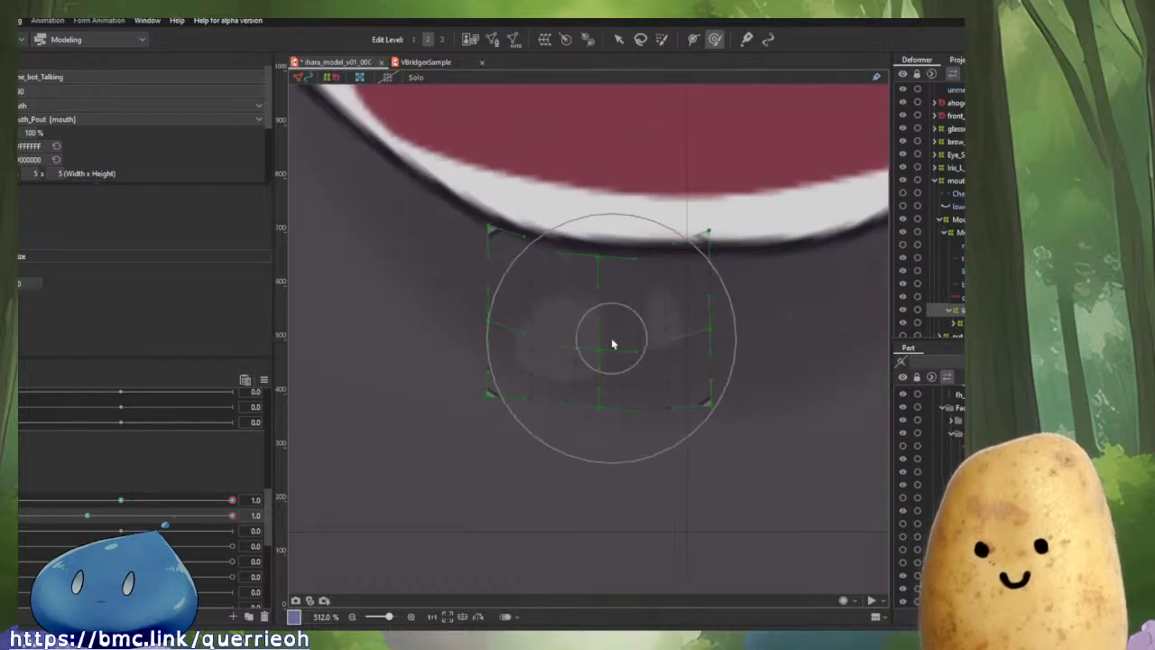
scroll(611, 338, "down", 3)
left_click_drag(610, 340, 561, 462)
scroll(554, 459, "down", 1)
scroll(574, 455, "up", 1)
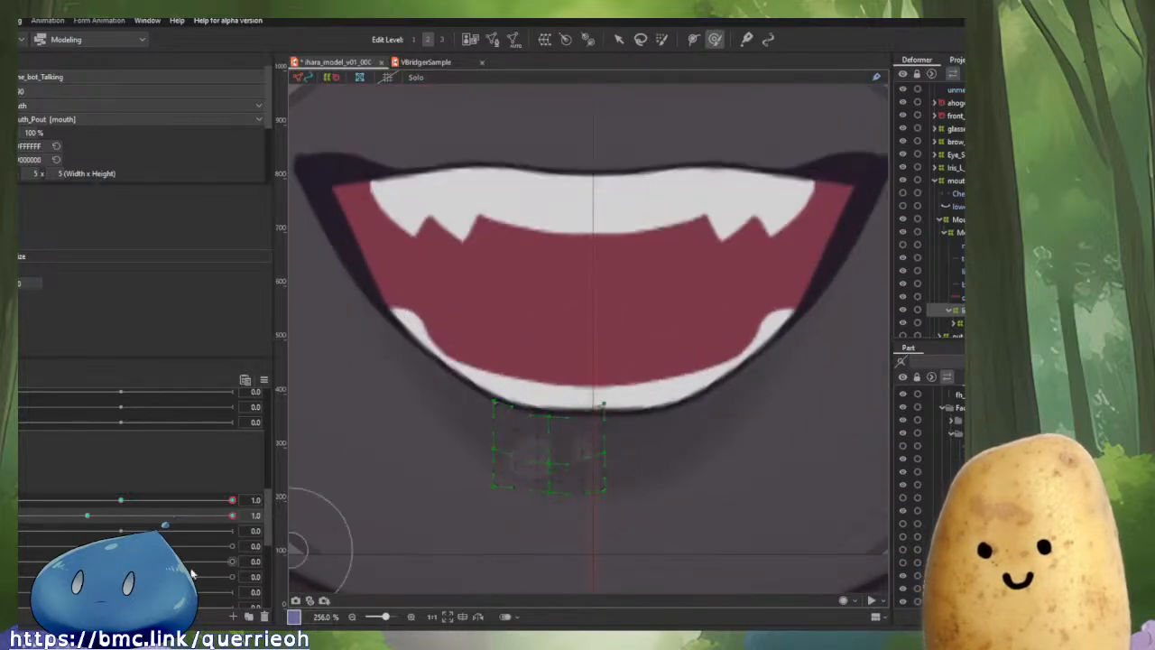
Copy the talking deformer's shape from mouth open 0.3 to mouth open 1.0 at smile 1.0, and move it down beneath the lower lip.
left_click_drag(240, 513, 94, 518)
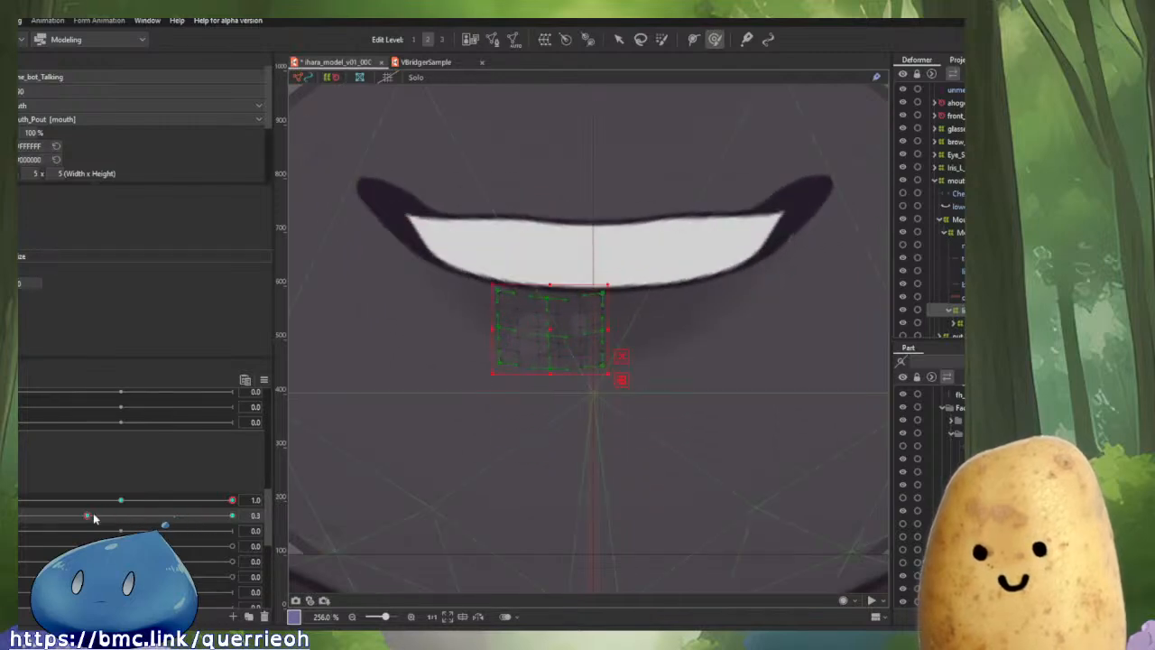
left_click_drag(95, 526, 249, 529)
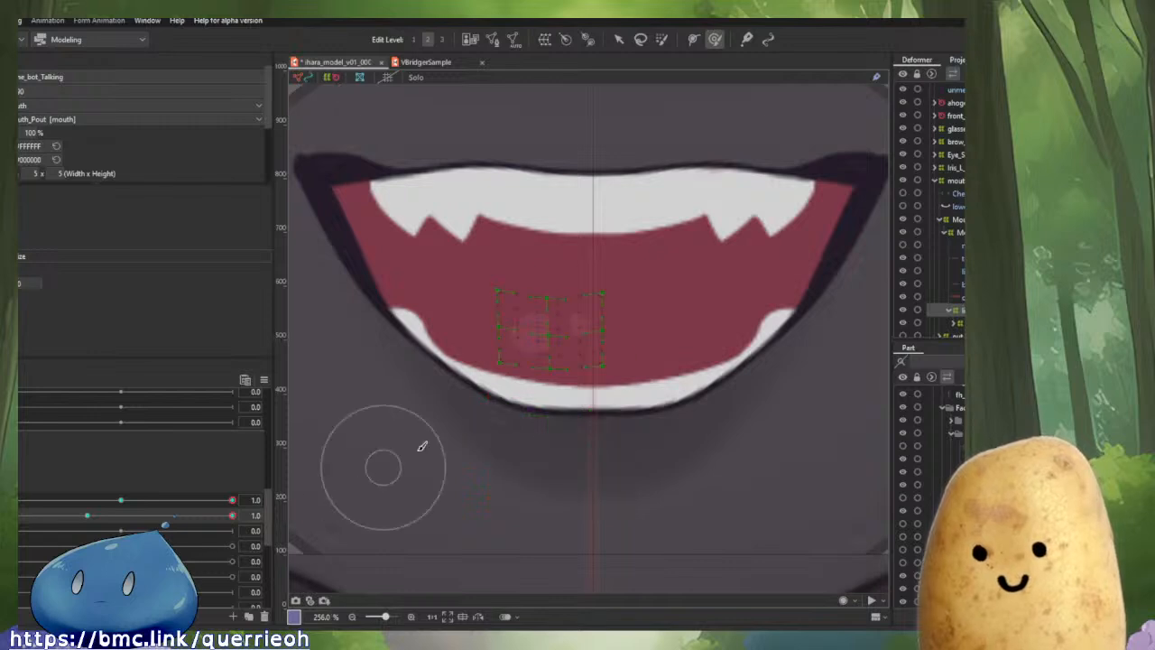
key("v")
left_click(549, 353)
left_click_drag(550, 330, 546, 452)
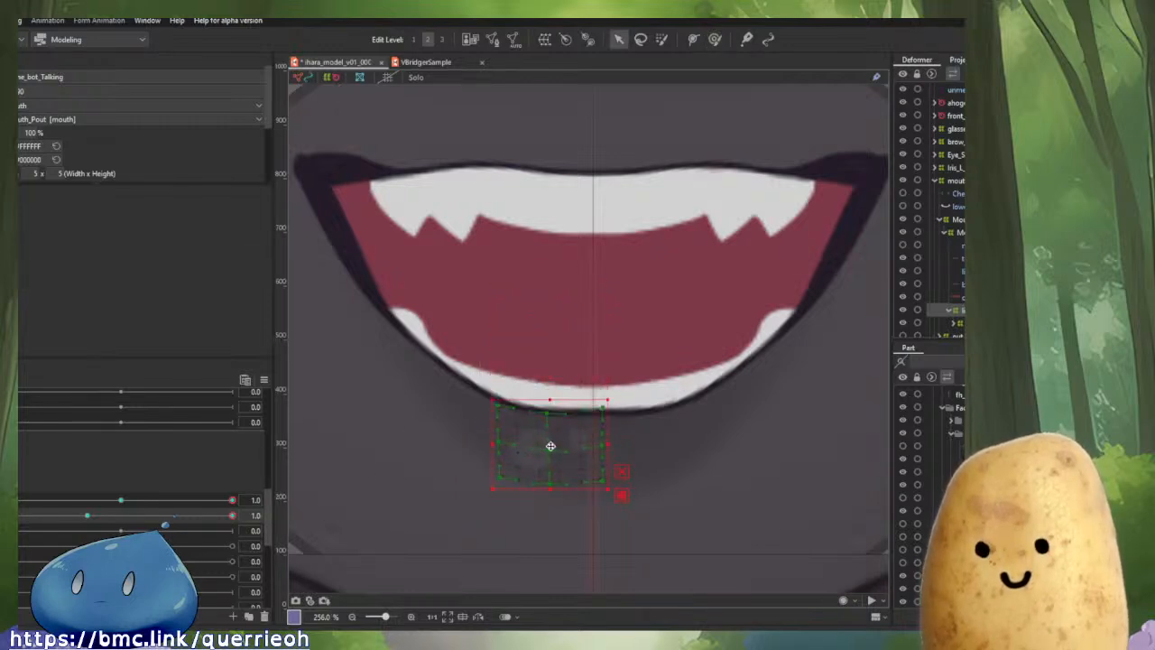
Brush the talking deformer's sides and upper edge to hug the lower lip at mouth open 1.0 and smile 1.0.
mouse_move(233, 516)
left_mouse_down()
mouse_move(90, 526)
mouse_move(249, 526)
left_mouse_up()
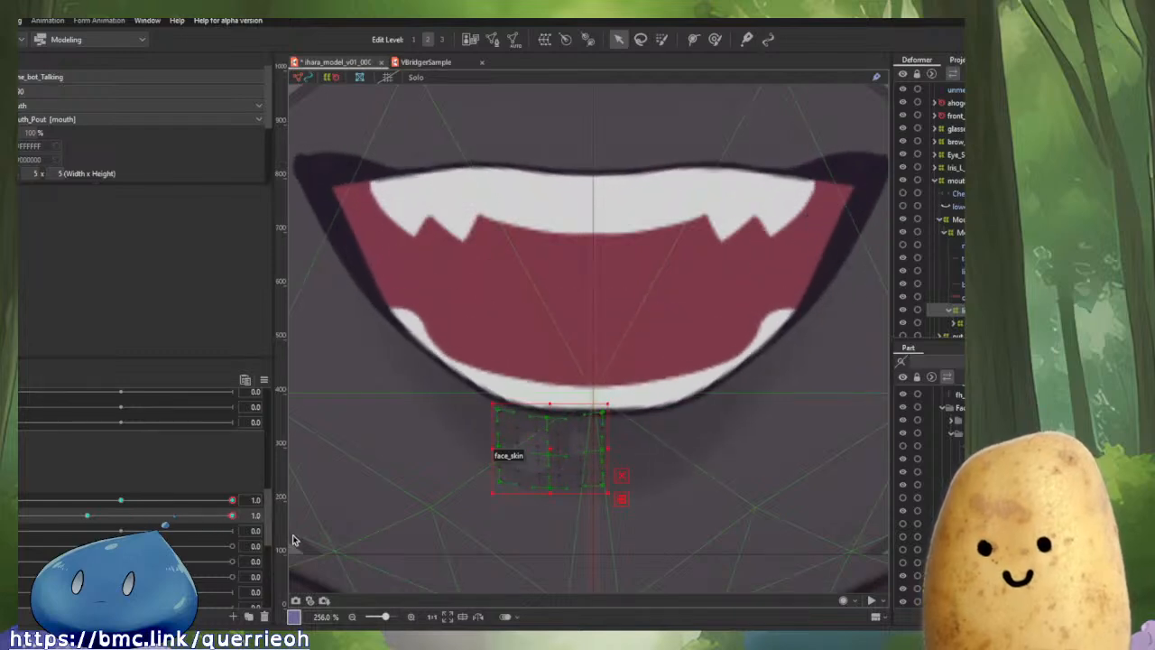
left_click(713, 40)
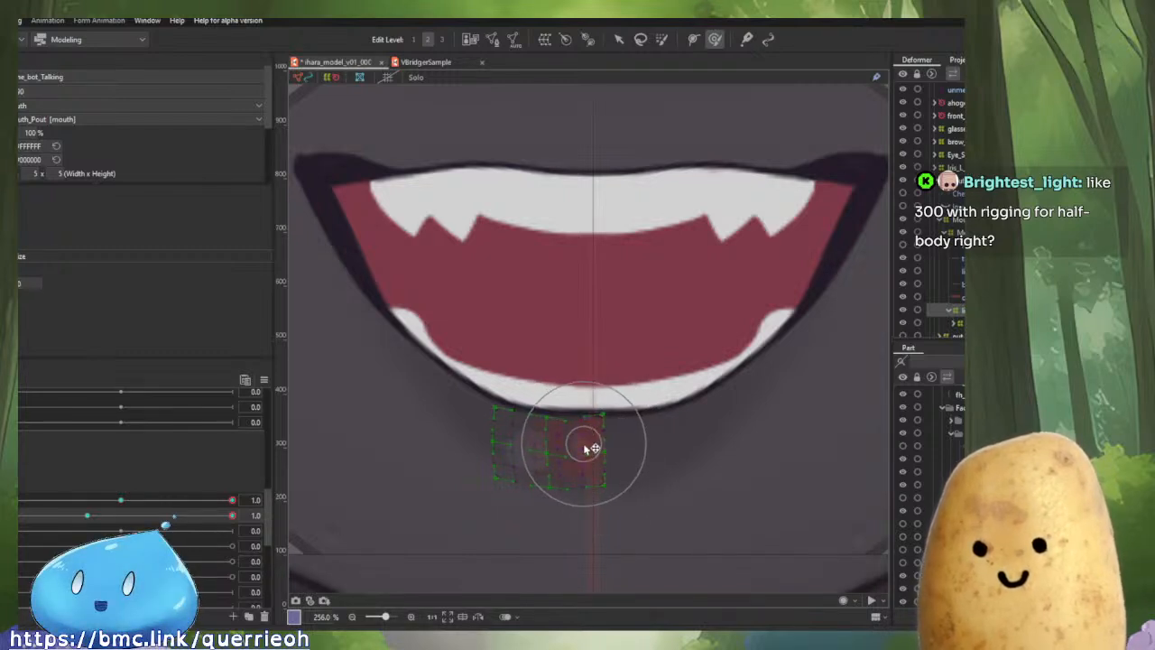
mouse_move(232, 516)
left_mouse_down()
mouse_move(36, 524)
mouse_move(233, 524)
left_mouse_up()
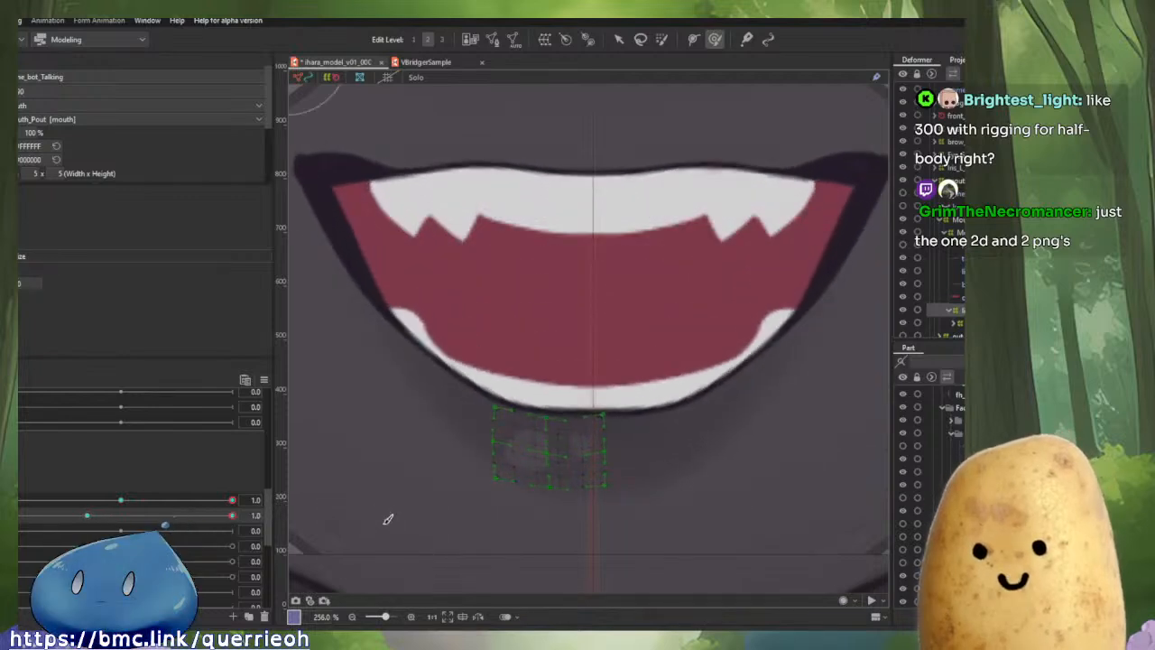
left_click_drag(586, 411, 582, 408)
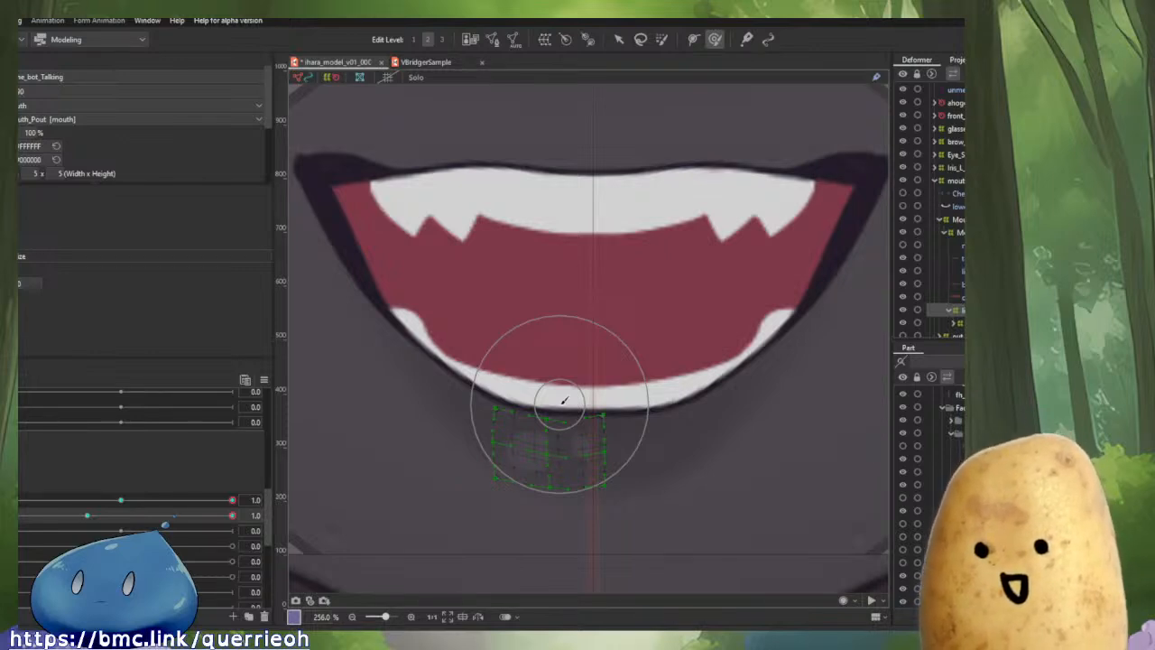
mouse_move(232, 515)
left_mouse_down()
mouse_move(27, 534)
mouse_move(228, 534)
left_mouse_up()
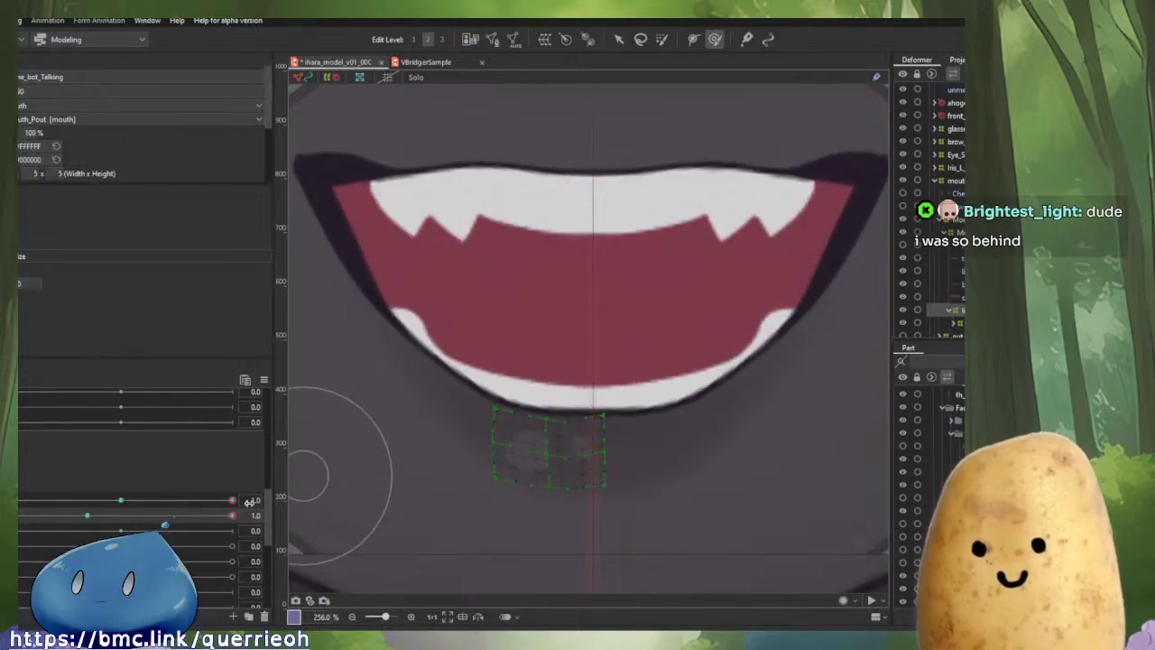
Set smile to -1.0 with mouth open 1.0, and brush the talking deformer down beneath the frowning lower lip.
left_click_drag(232, 501, 255, 511)
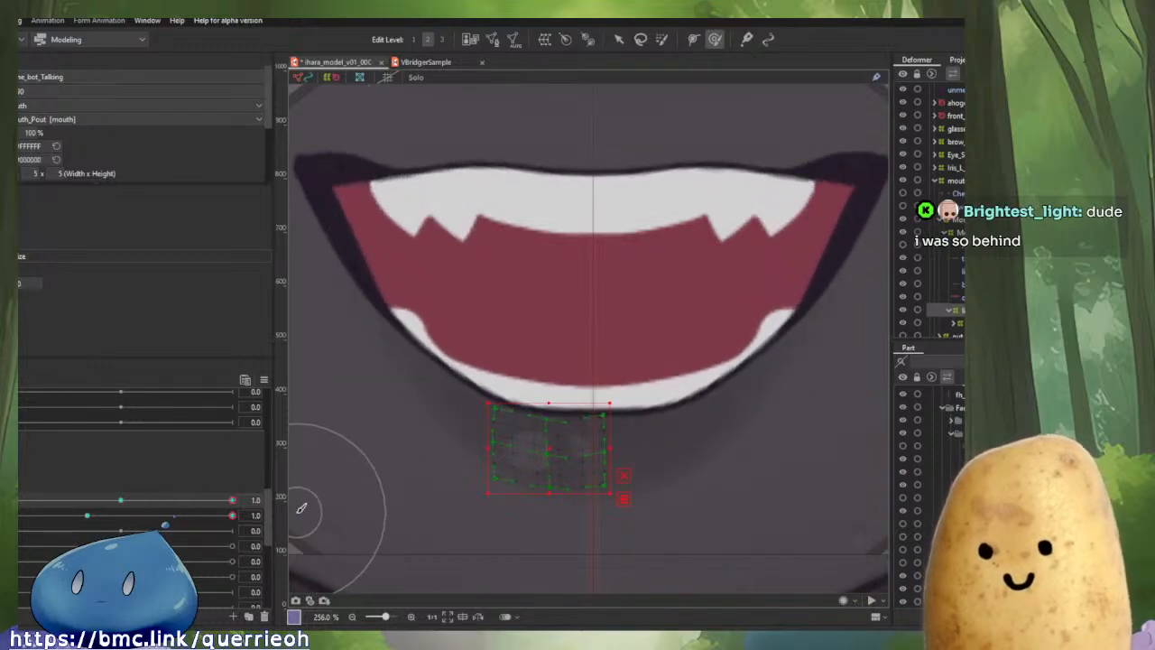
left_click(123, 502)
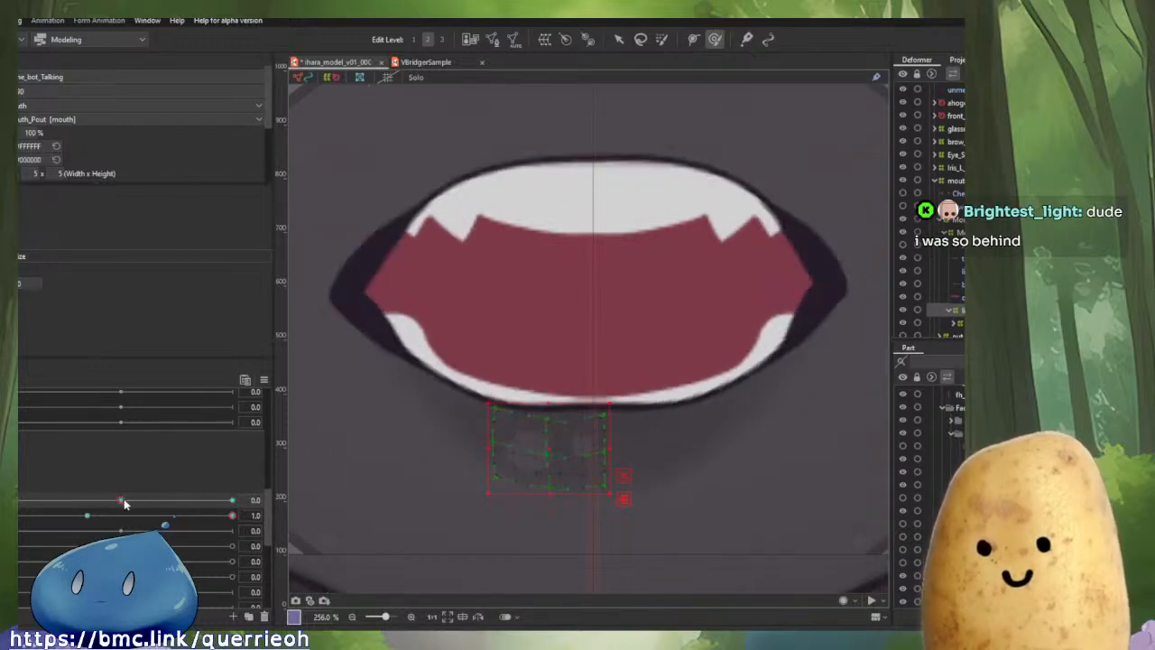
left_click_drag(125, 503, 42, 504)
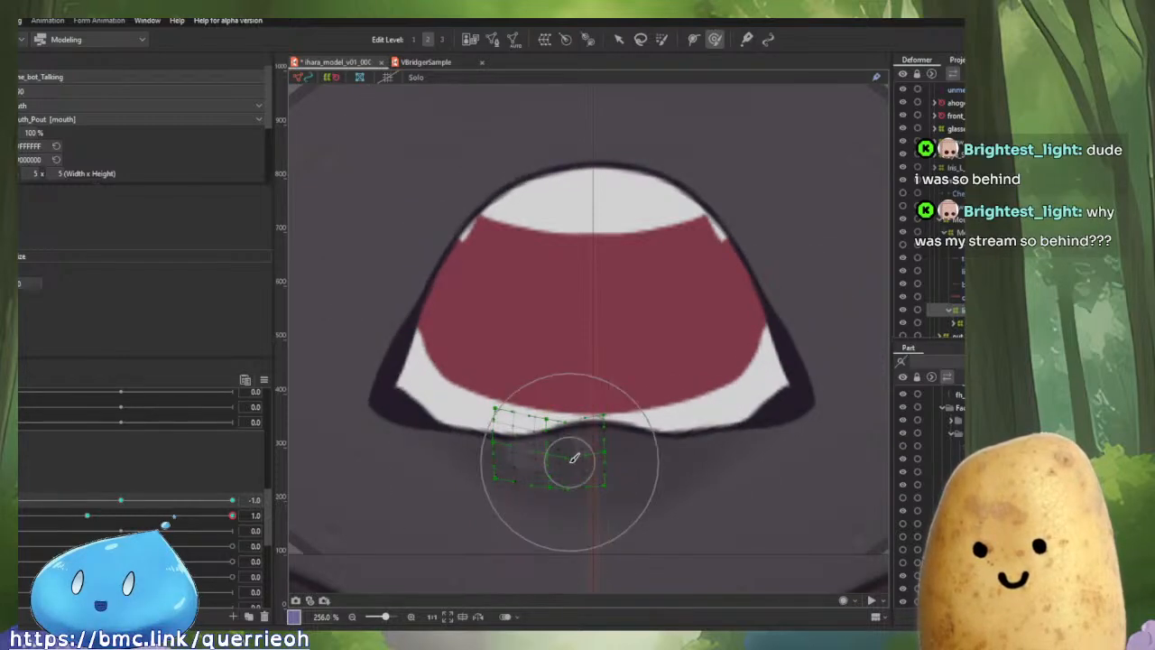
key("v")
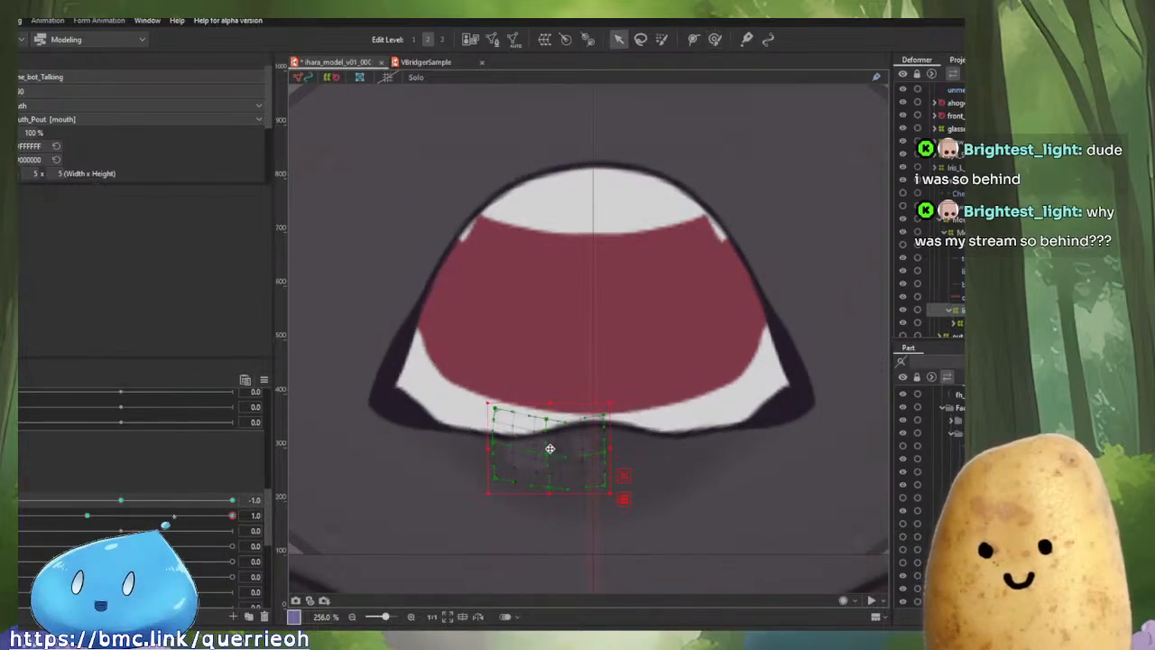
left_click(715, 38)
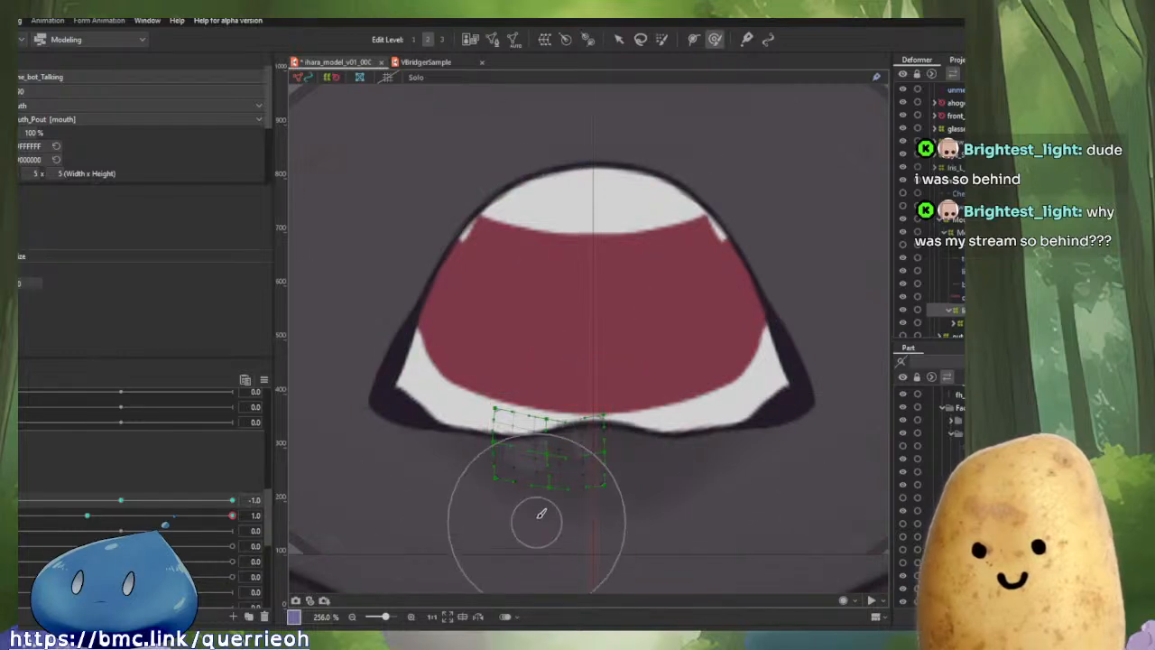
left_click_drag(537, 431, 541, 461)
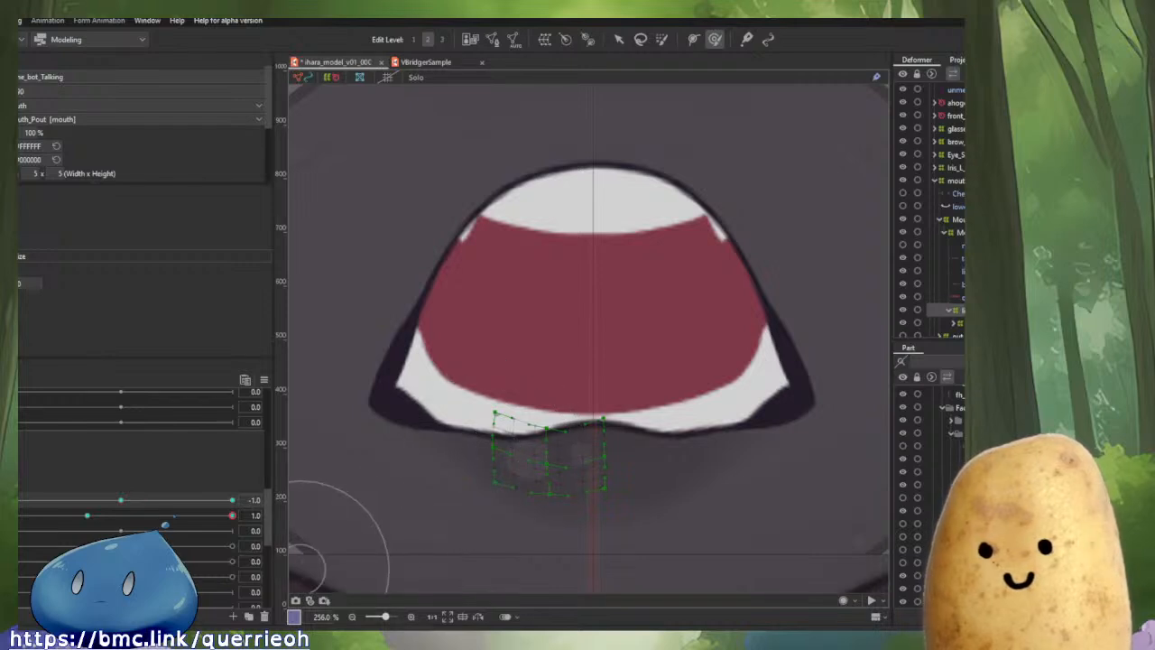
Set mouth open to 0.3 at smile -1.0, and brush the talking deformer narrower and lower to sit under the frowning lip.
left_click_drag(232, 515, 72, 518)
left_click(87, 516)
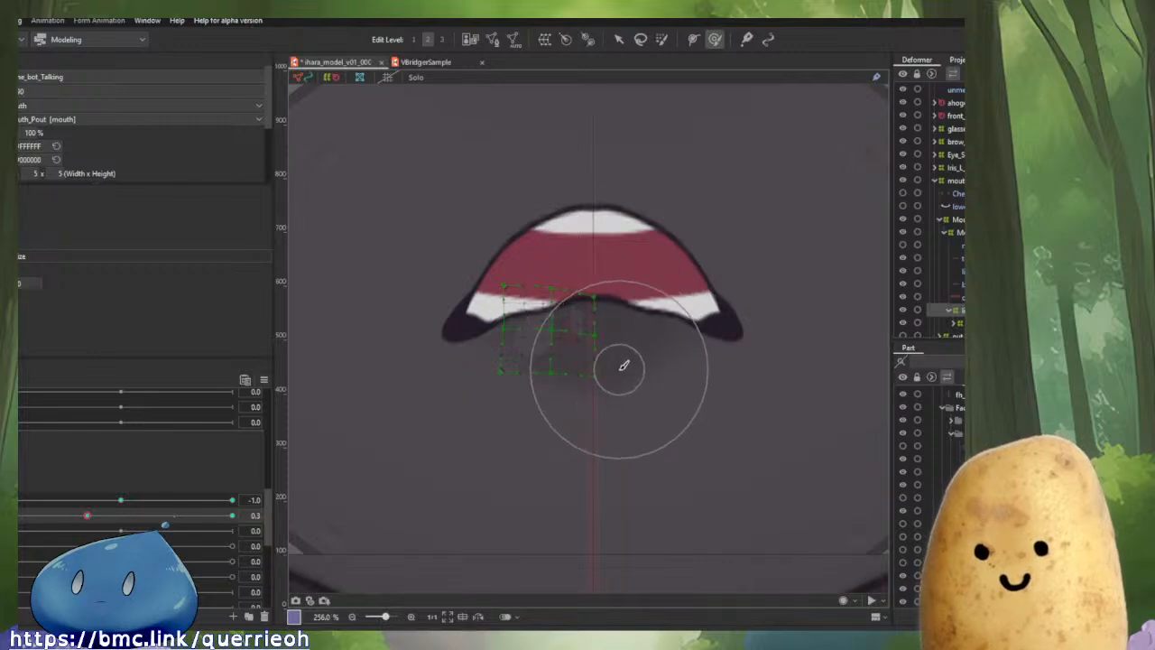
left_click_drag(473, 277, 505, 304)
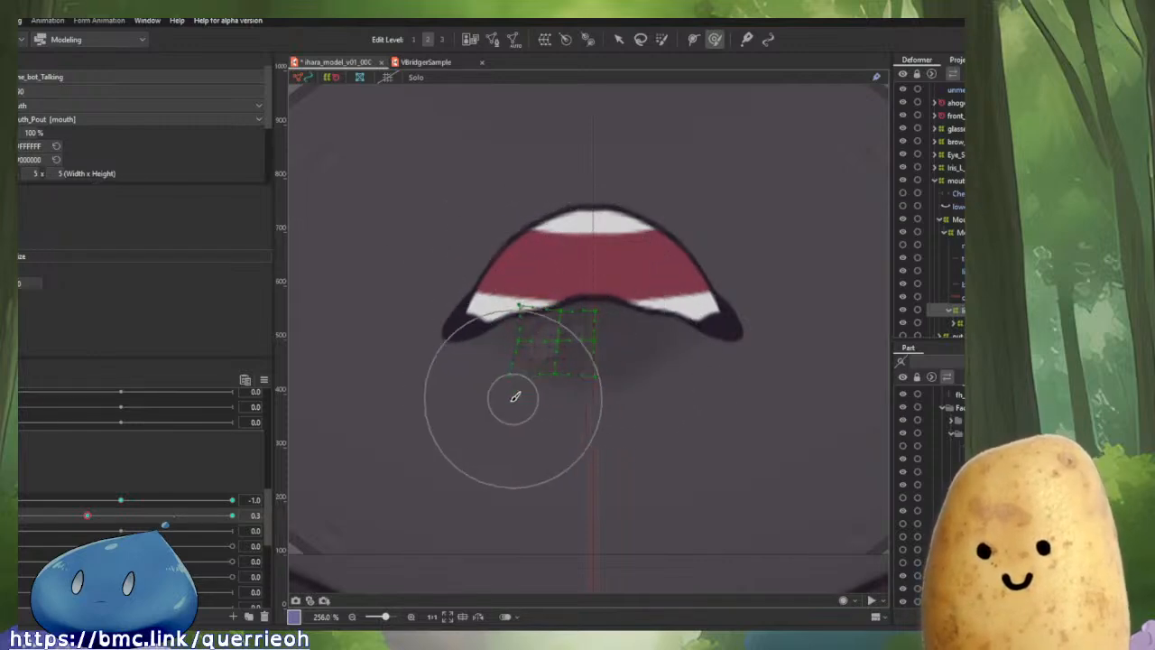
left_click_drag(515, 397, 536, 418)
left_click_drag(551, 329, 534, 336)
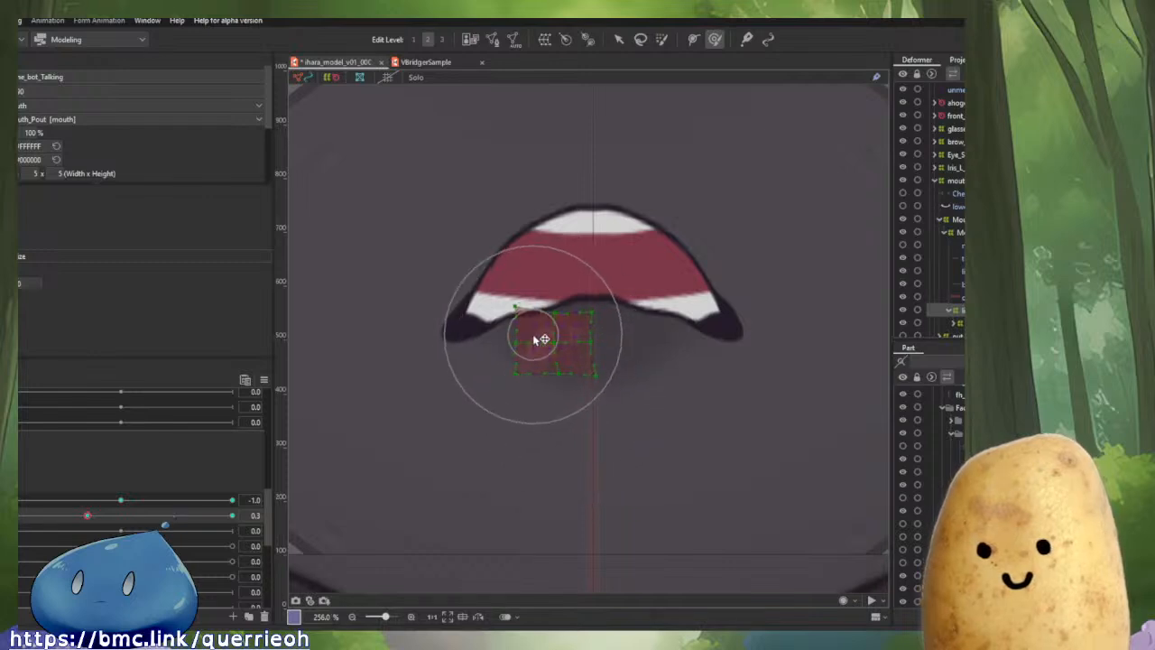
Compare the frown at mouth open 0.3 and 1.0, and brush the talking deformer's inner side lower at mouth open 1.0.
mouse_move(93, 521)
left_mouse_down()
mouse_move(41, 518)
mouse_move(232, 515)
left_mouse_up()
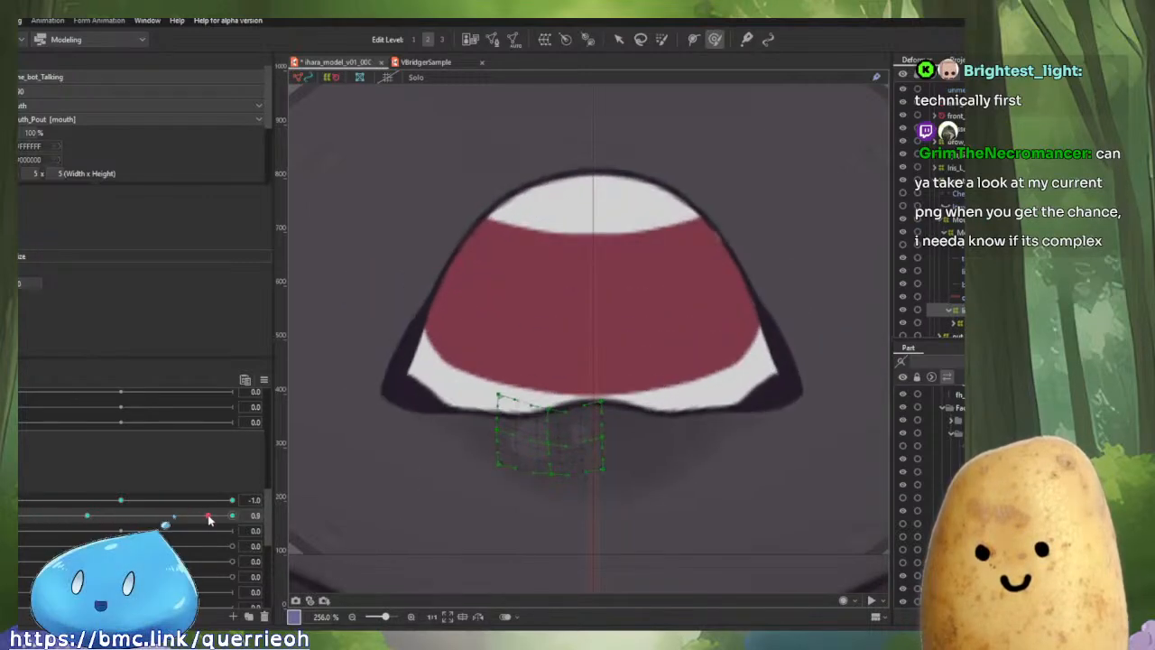
scroll(563, 352, "up", 2)
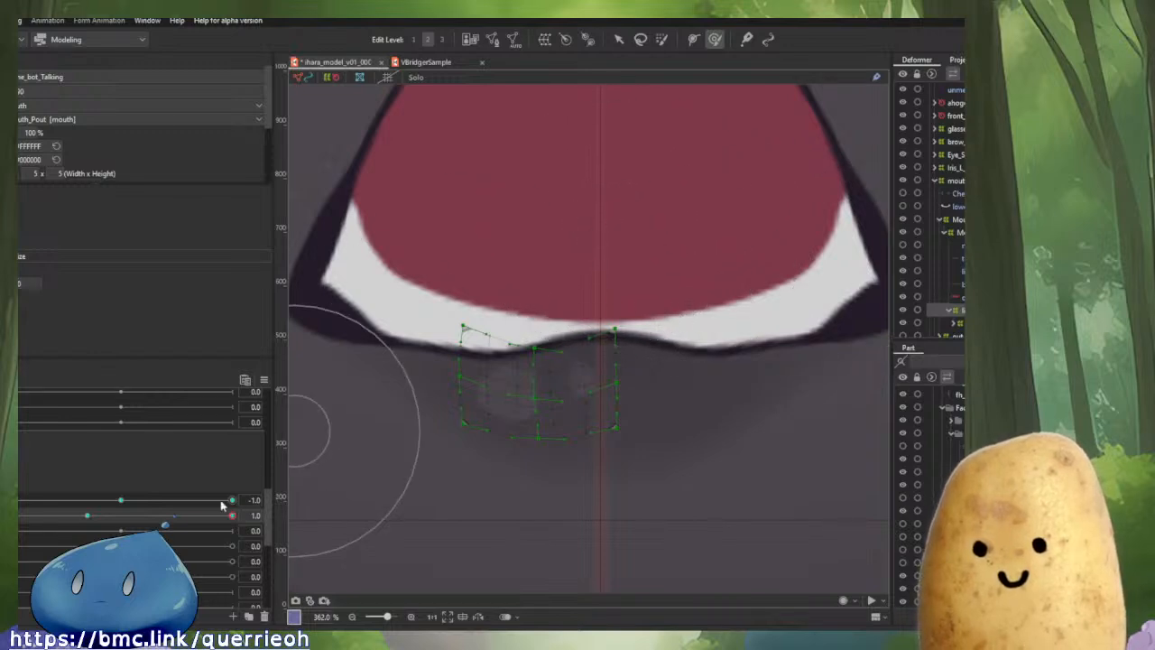
left_click_drag(232, 516, 86, 517)
left_click_drag(578, 267, 593, 348)
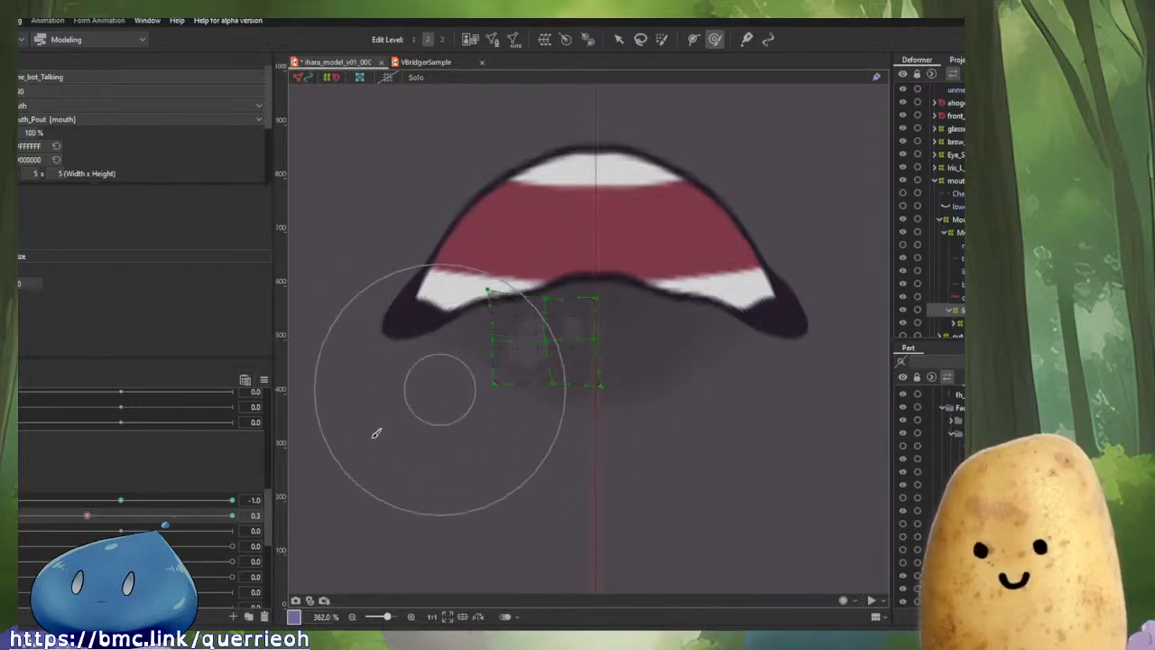
left_click_drag(87, 515, 231, 515)
left_click_drag(459, 478, 513, 301)
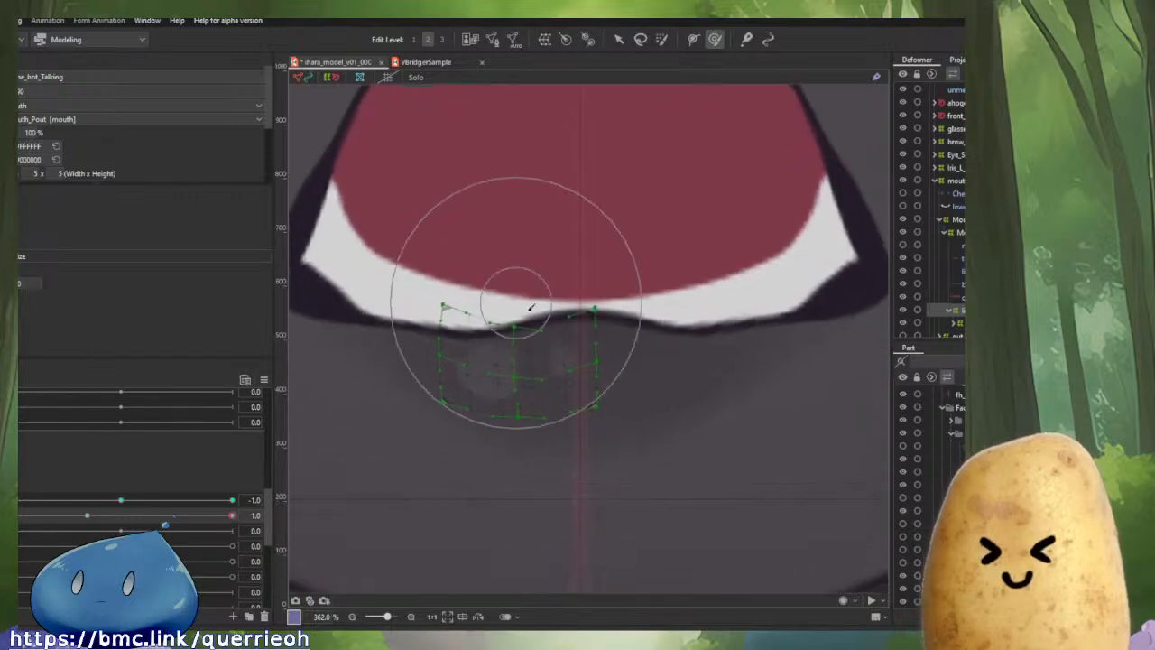
left_click_drag(567, 343, 567, 346)
left_click_drag(626, 374, 619, 412)
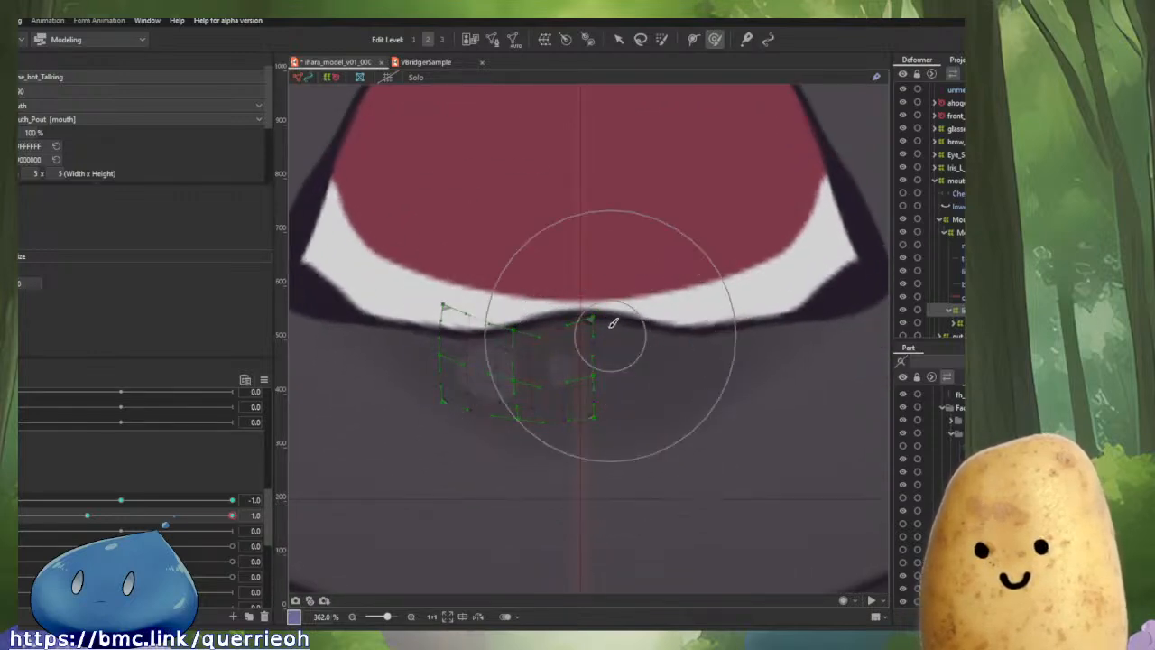
Set smile to 1.0 with mouth open 1.0, and brush the talking deformer's outer side slightly up and its inner side slightly down.
mouse_move(232, 515)
left_mouse_down()
mouse_move(142, 519)
mouse_move(232, 515)
mouse_move(31, 503)
mouse_move(296, 505)
mouse_move(11, 501)
mouse_move(237, 500)
left_mouse_up()
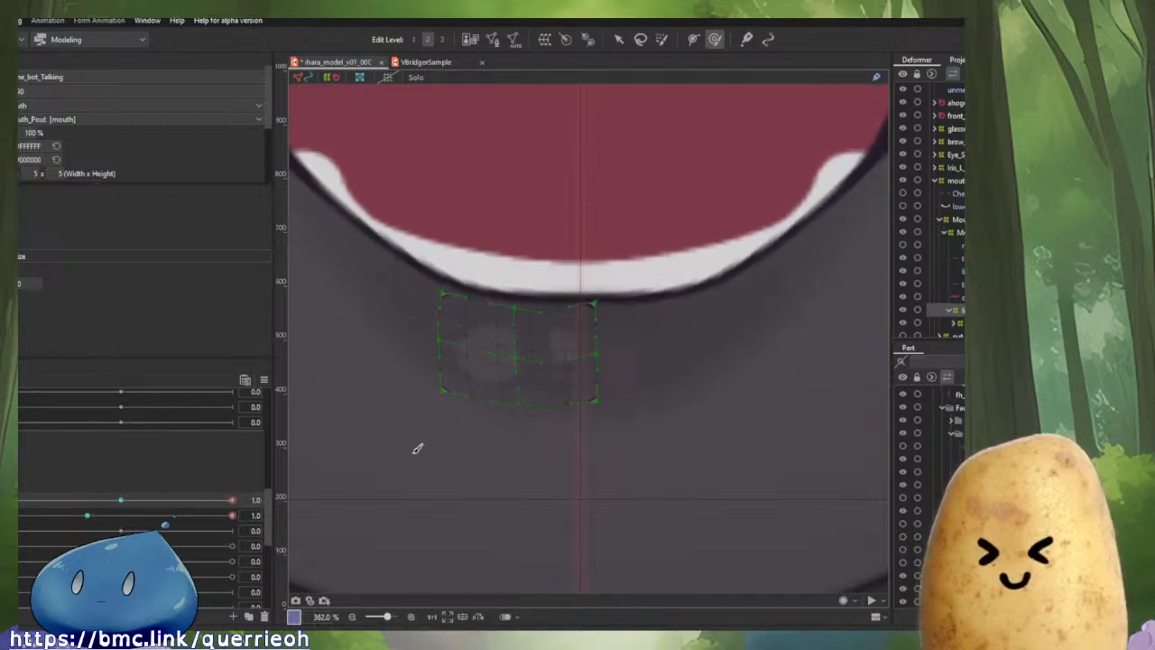
mouse_move(435, 350)
left_mouse_down()
mouse_move(422, 342)
mouse_move(458, 369)
mouse_move(452, 361)
left_mouse_up()
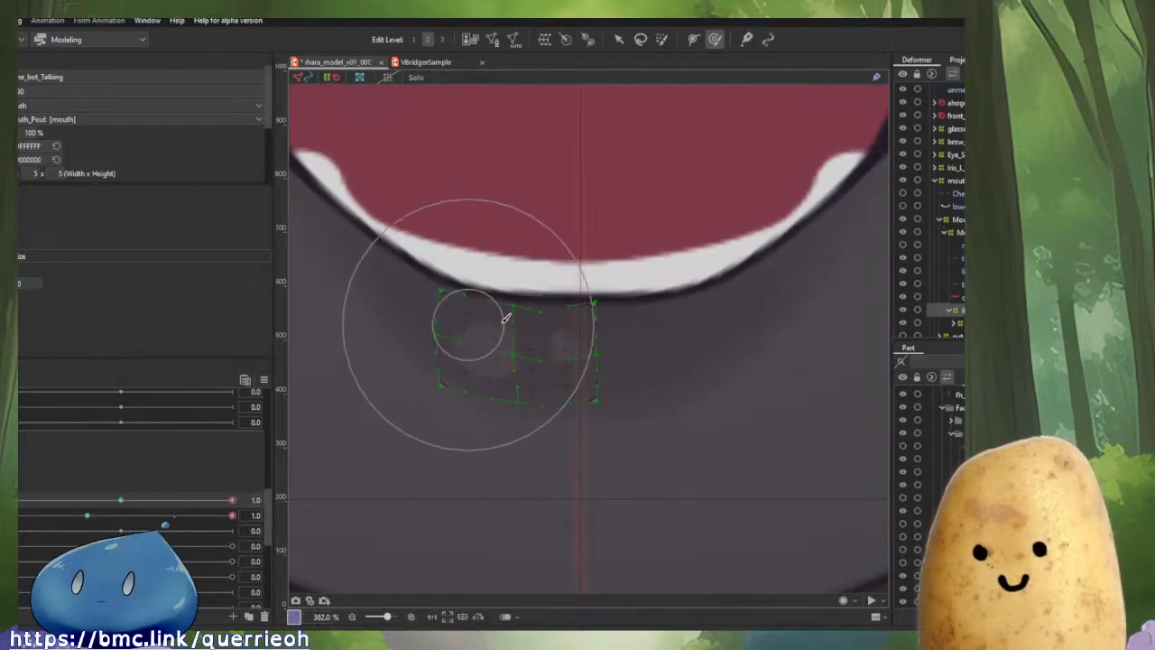
mouse_move(507, 318)
left_mouse_down()
mouse_move(564, 333)
mouse_move(619, 369)
mouse_move(614, 379)
mouse_move(604, 330)
left_mouse_up()
Compare smile 1.0 and -1.0 at mouth open 1.0, and brush the talking deformer's outer side lower at smile -1.0.
left_click_drag(233, 500, 13, 502)
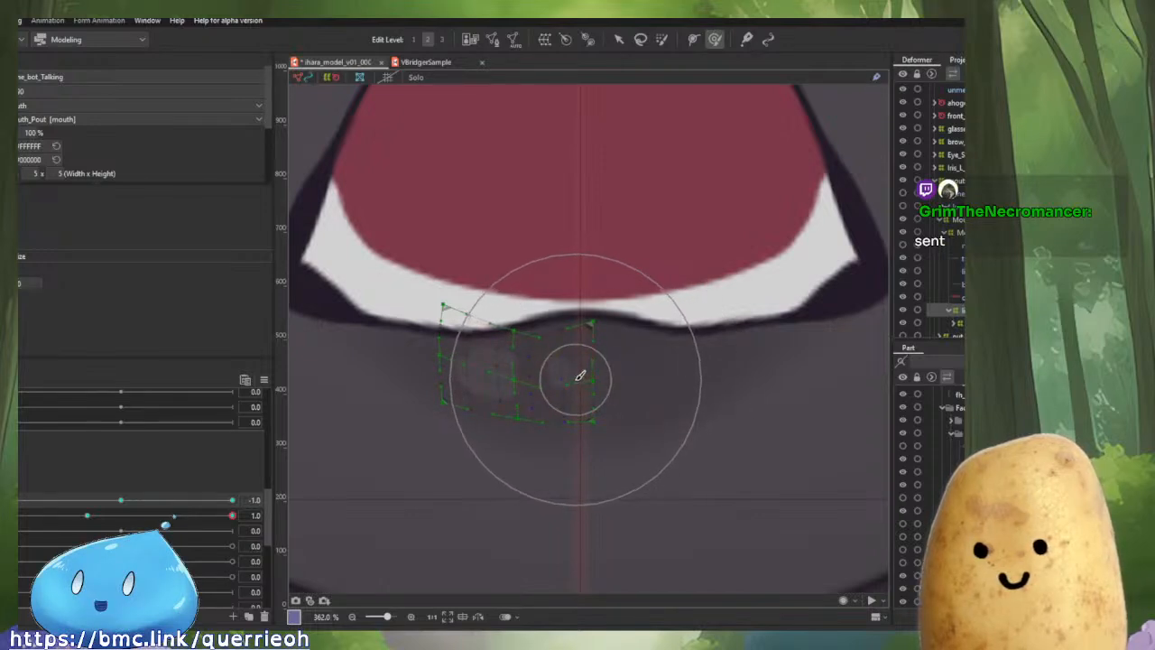
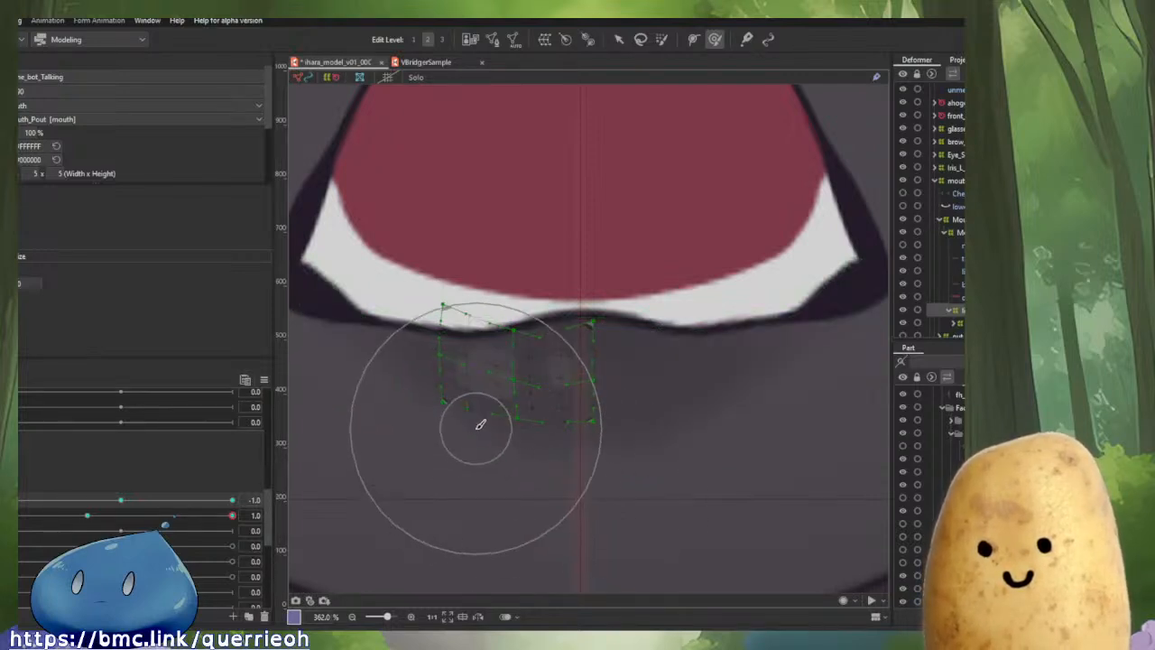
mouse_move(219, 522)
left_mouse_down()
mouse_move(121, 523)
mouse_move(232, 516)
left_mouse_up()
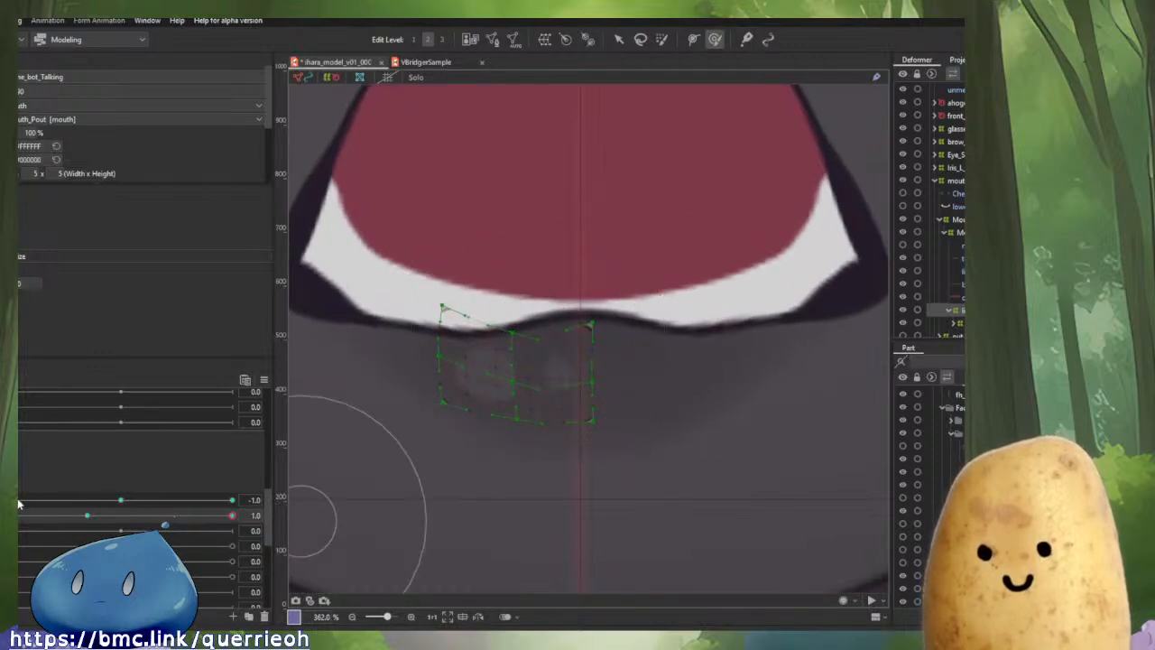
left_click_drag(23, 501, 241, 502)
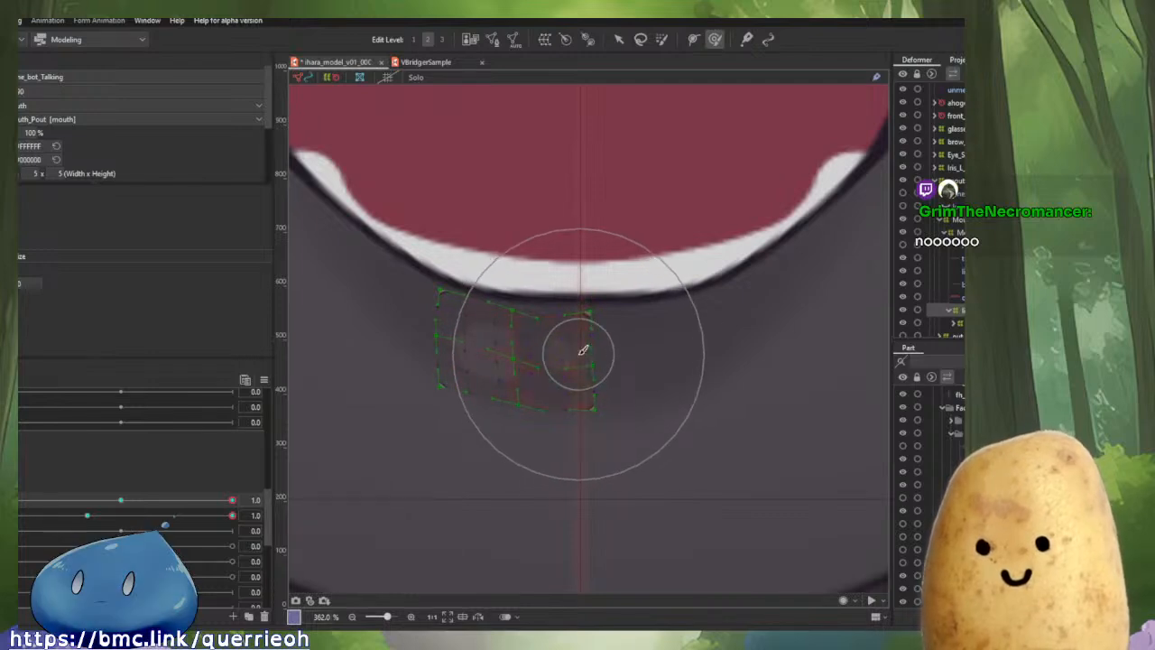
mouse_move(231, 501)
left_mouse_down()
mouse_move(20, 501)
mouse_move(276, 505)
mouse_move(18, 500)
left_mouse_up()
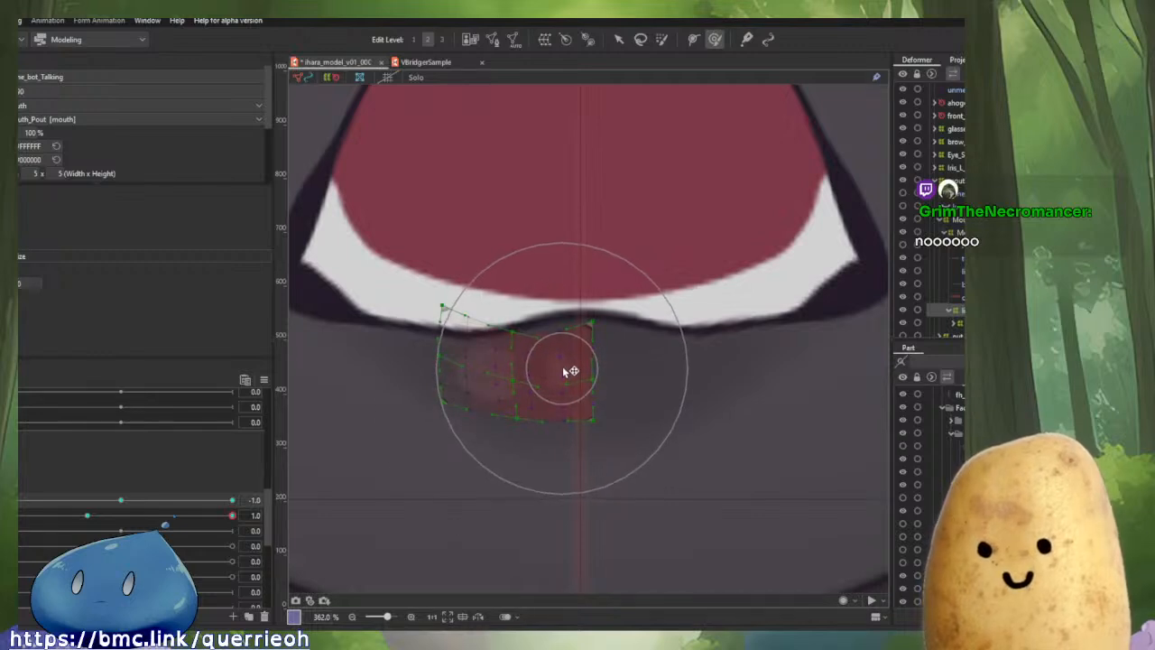
mouse_move(18, 502)
left_mouse_down()
mouse_move(269, 503)
mouse_move(18, 502)
left_mouse_up()
mouse_move(374, 367)
left_mouse_down()
mouse_move(413, 350)
mouse_move(410, 362)
mouse_move(424, 328)
mouse_move(438, 407)
left_mouse_up()
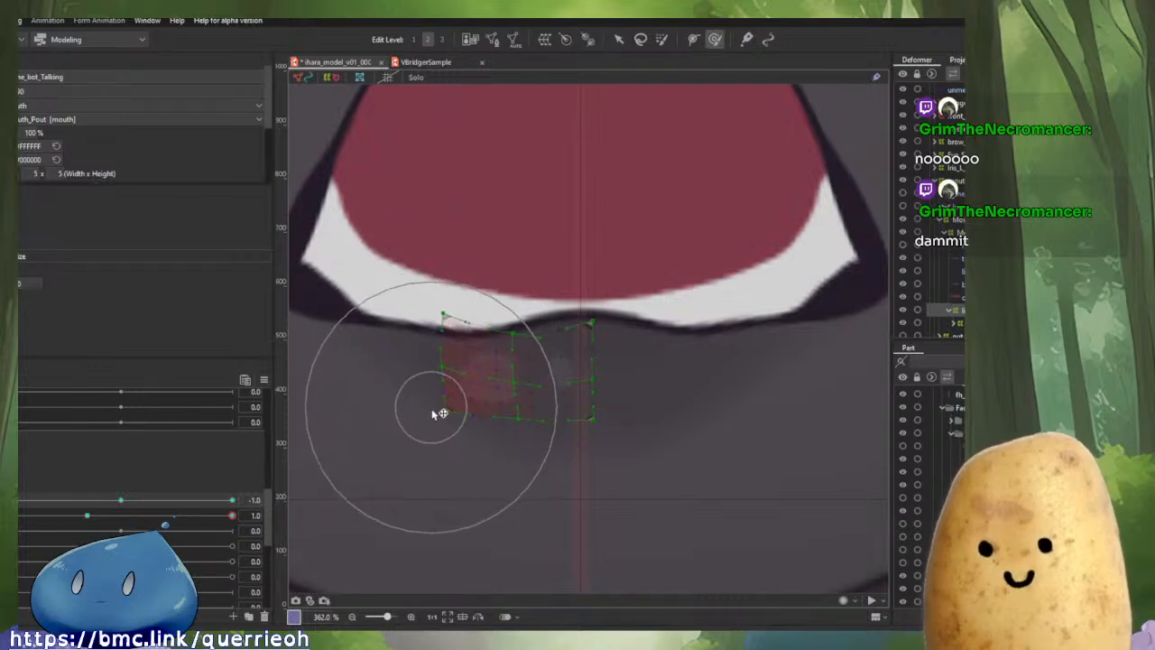
Close the mouth, preview the face with randomized parameter values, and reset all parameters to their defaults.
left_click_drag(18, 500, 18, 546)
scroll(579, 422, "down", 10)
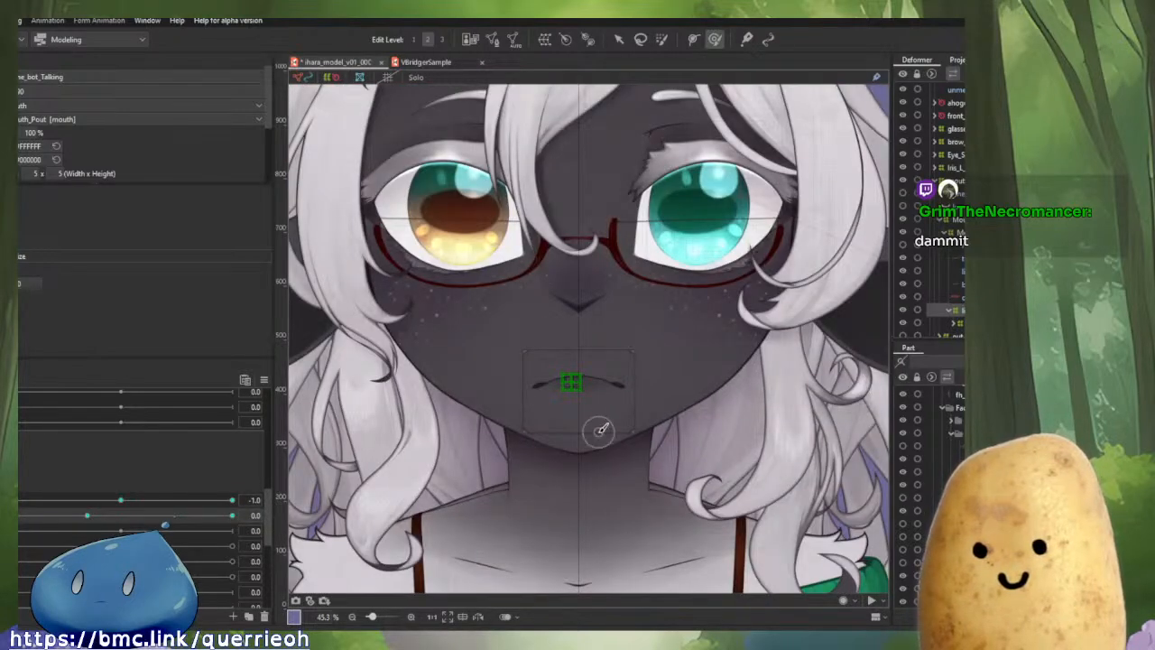
key("Escape")
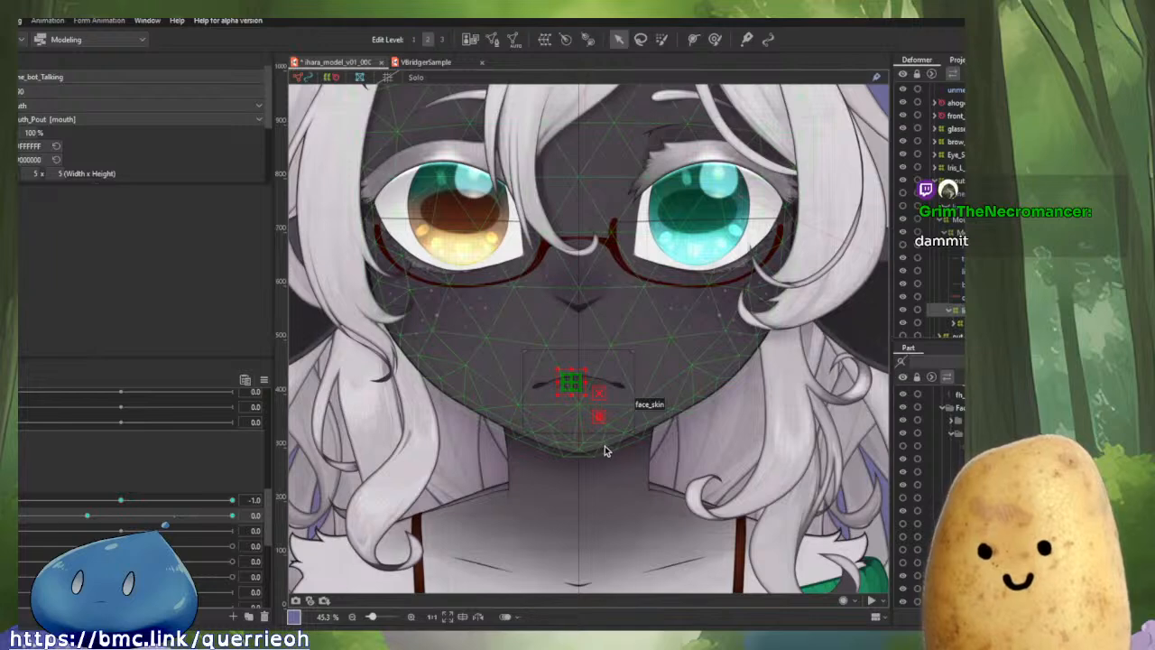
scroll(636, 411, "up", 2)
left_click(636, 410)
scroll(636, 410, "up", 2)
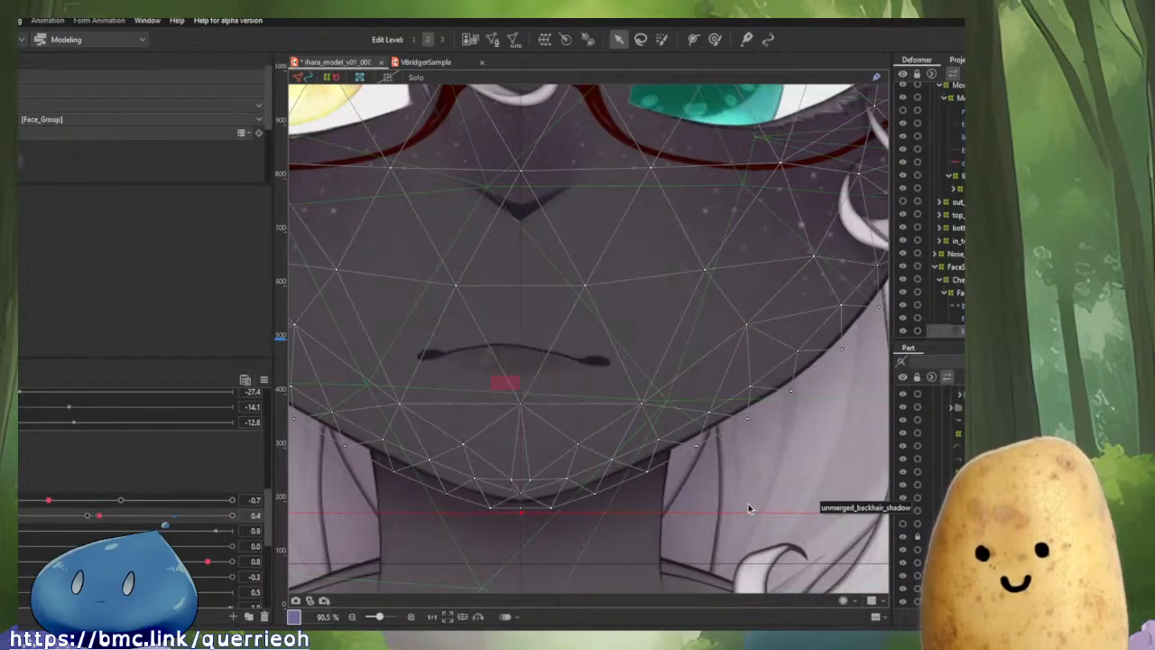
scroll(746, 503, "down", 4)
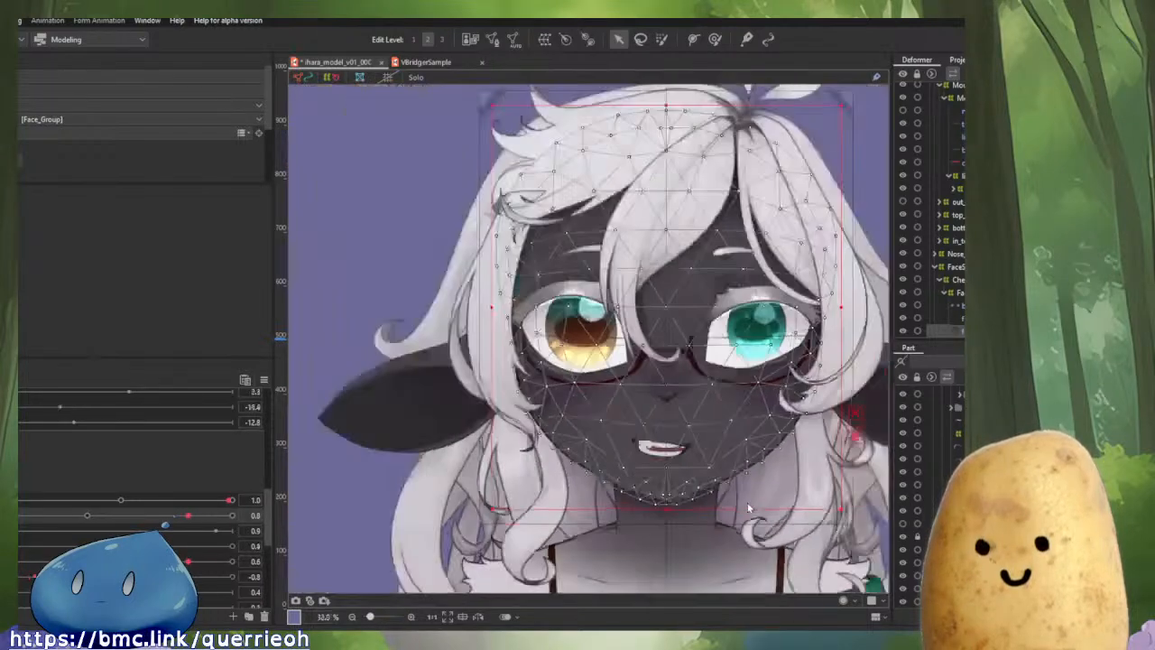
scroll(746, 502, "up", 3)
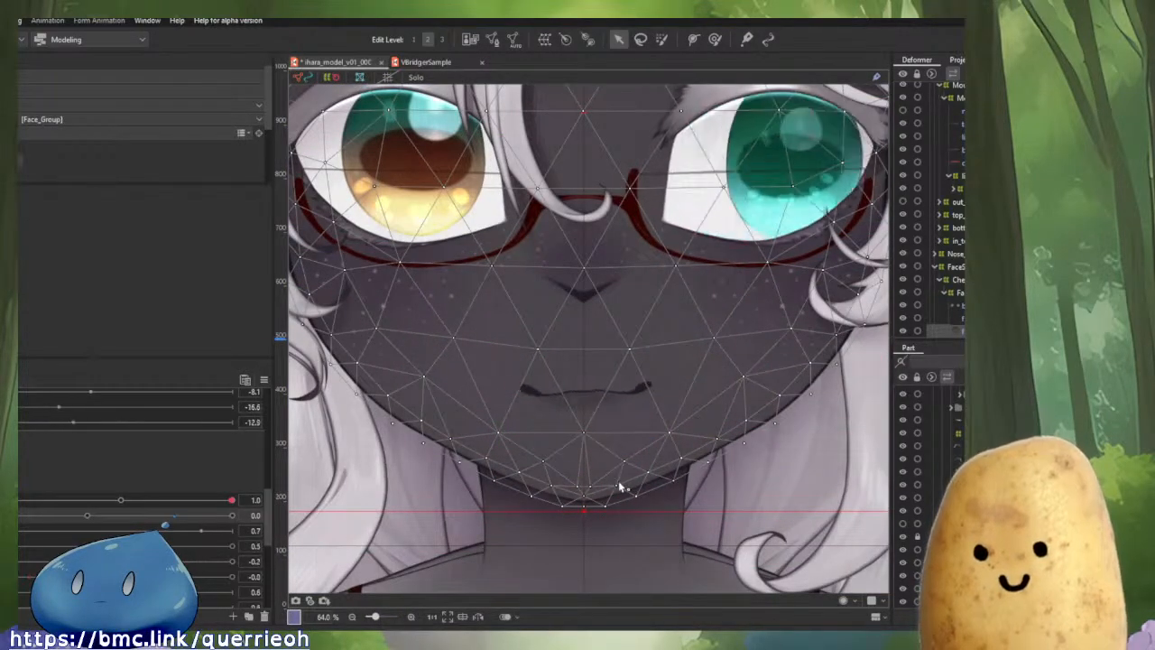
left_click(869, 602)
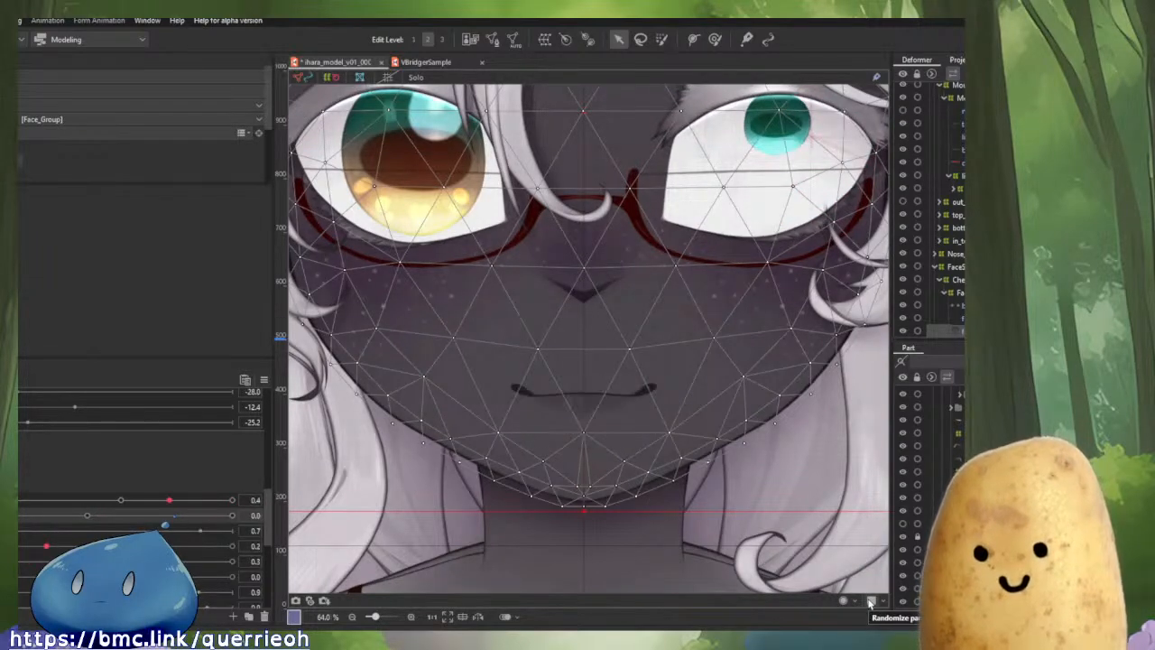
left_click(263, 379)
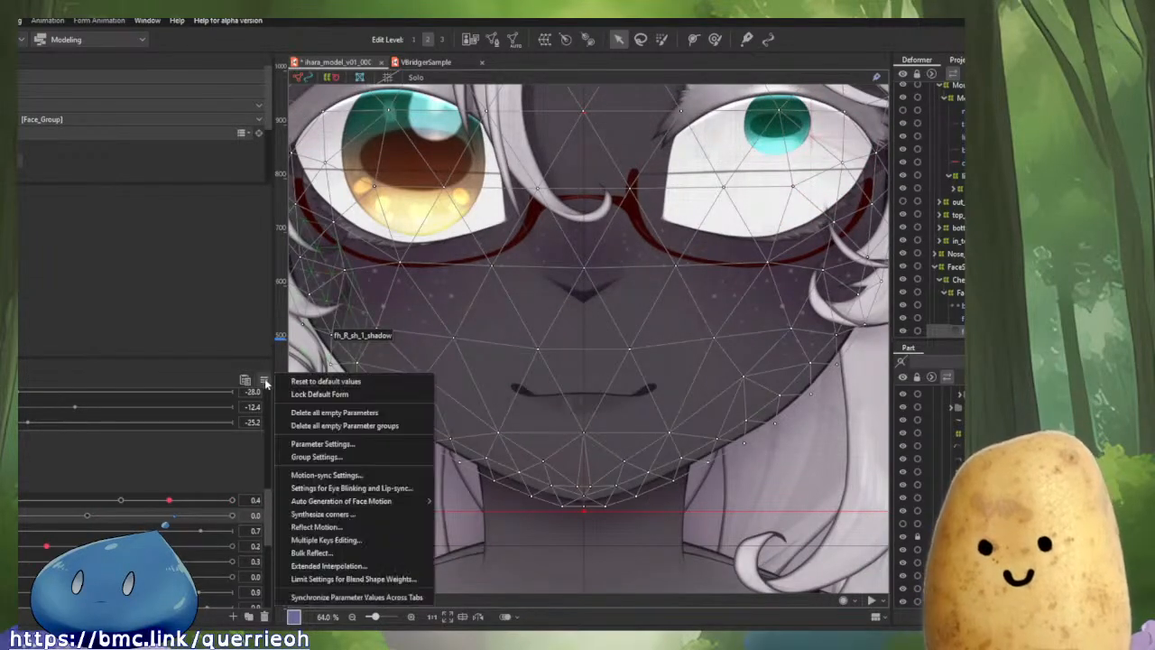
left_click(306, 382)
Look through the mouth's deformer hierarchy and inspect the tongue's hXYadj deformer around the closed mouth.
scroll(492, 429, "up", 3)
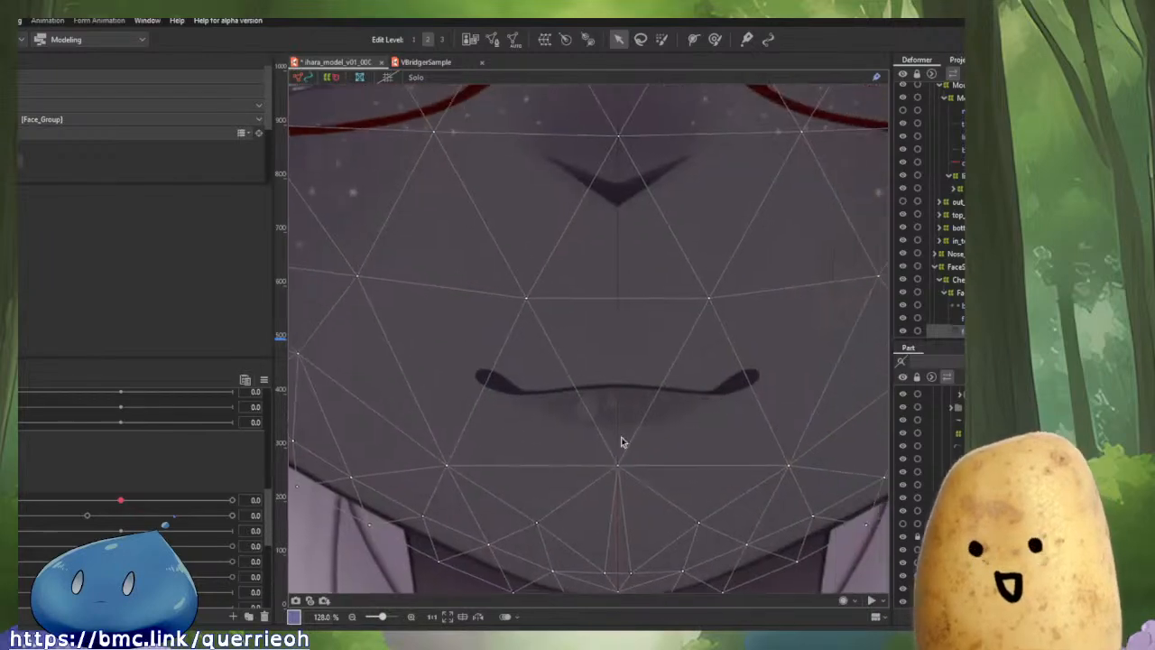
scroll(929, 209, "down", 1)
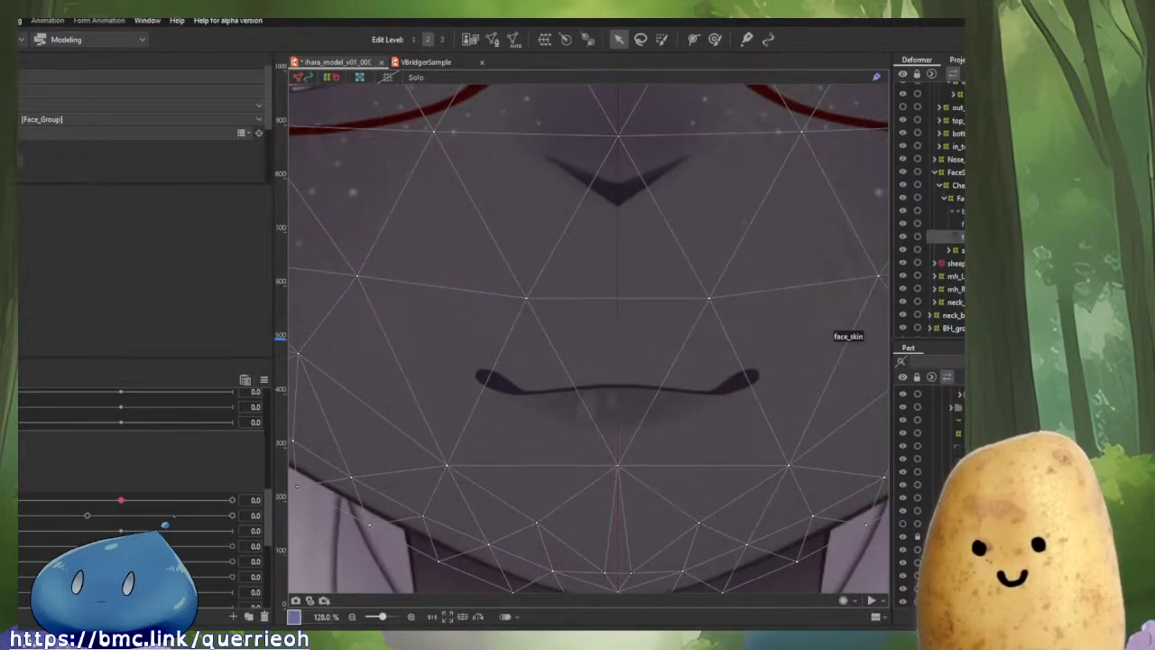
scroll(930, 208, "up", 5)
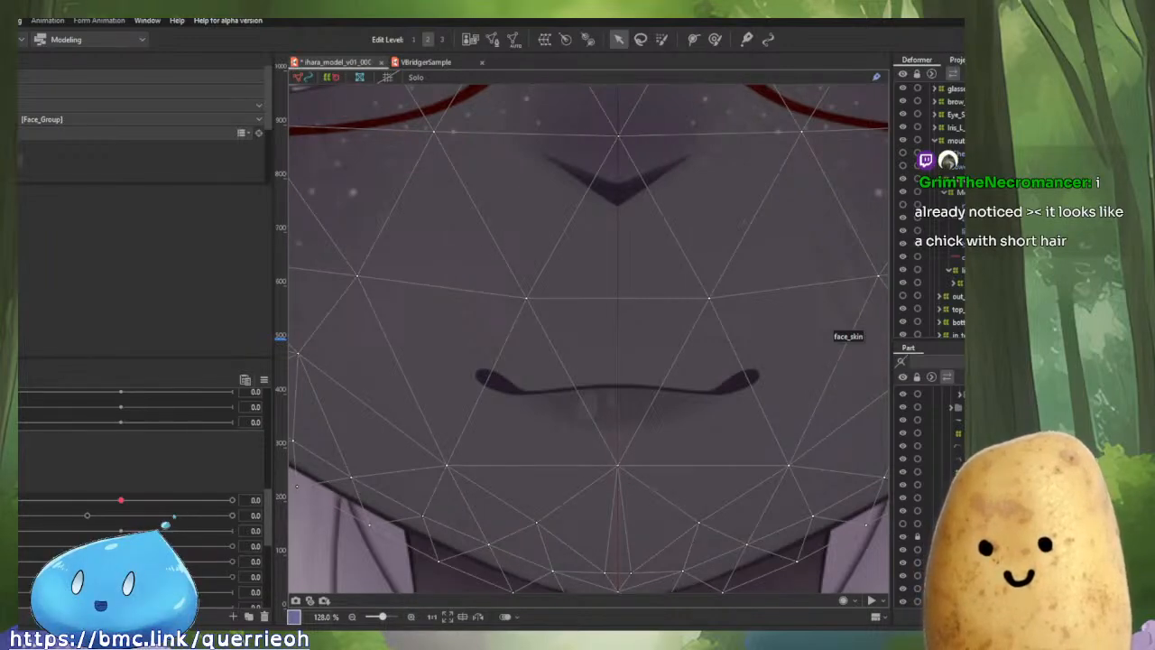
scroll(929, 208, "down", 2)
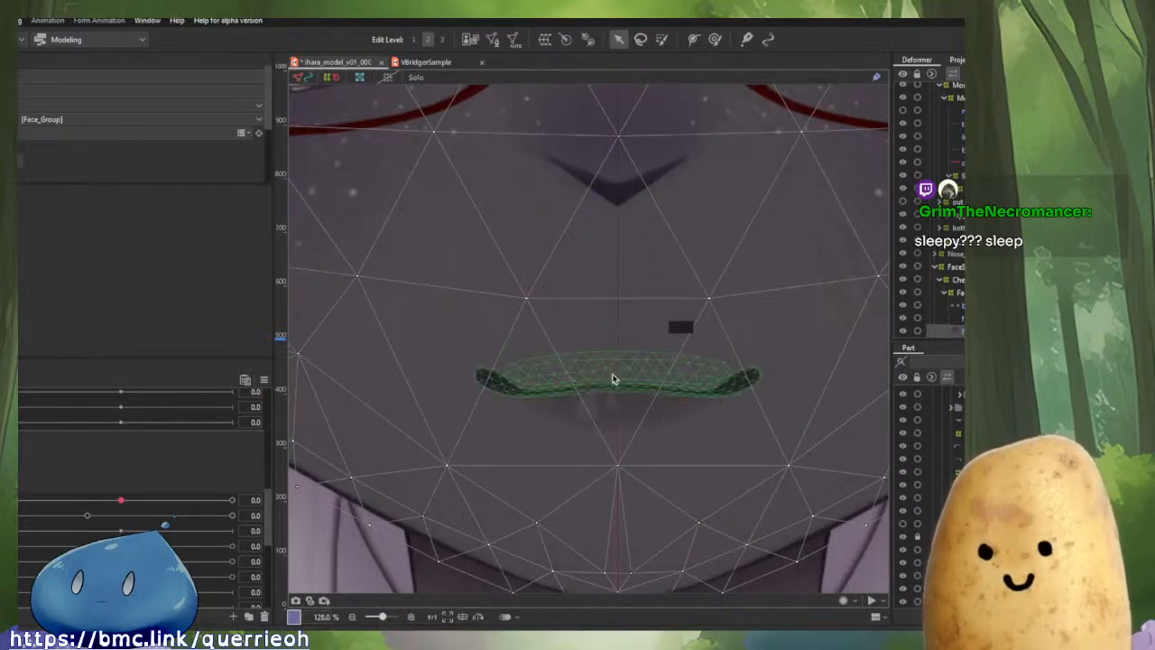
left_click_drag(642, 419, 580, 441)
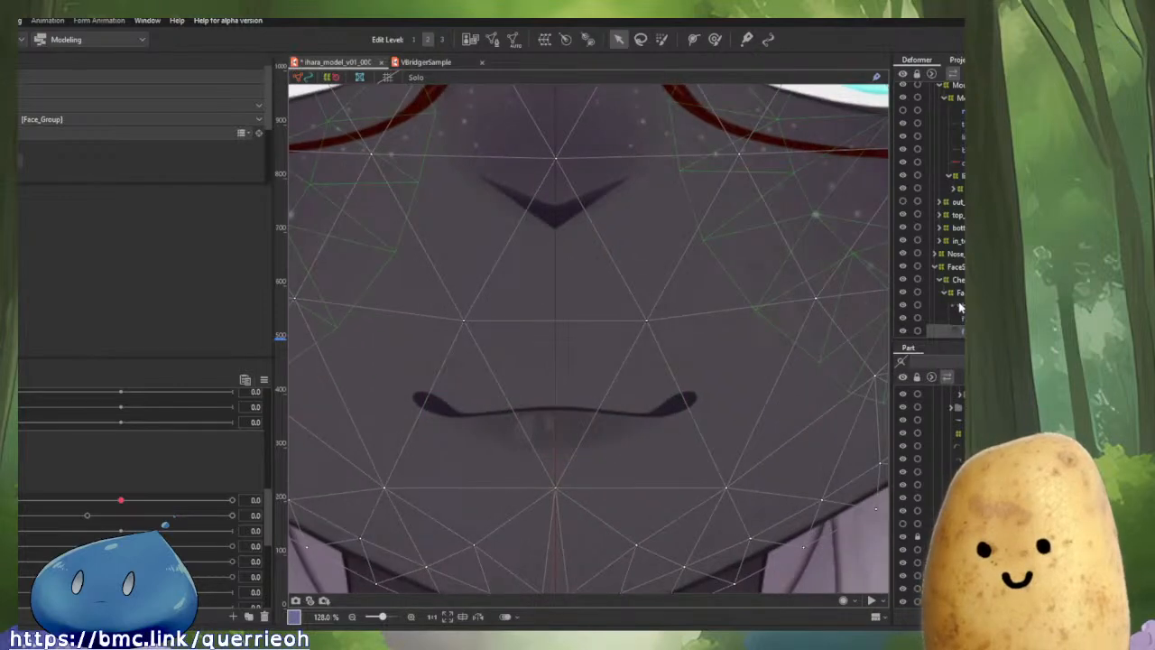
scroll(938, 225, "up", 3)
scroll(938, 226, "down", 2)
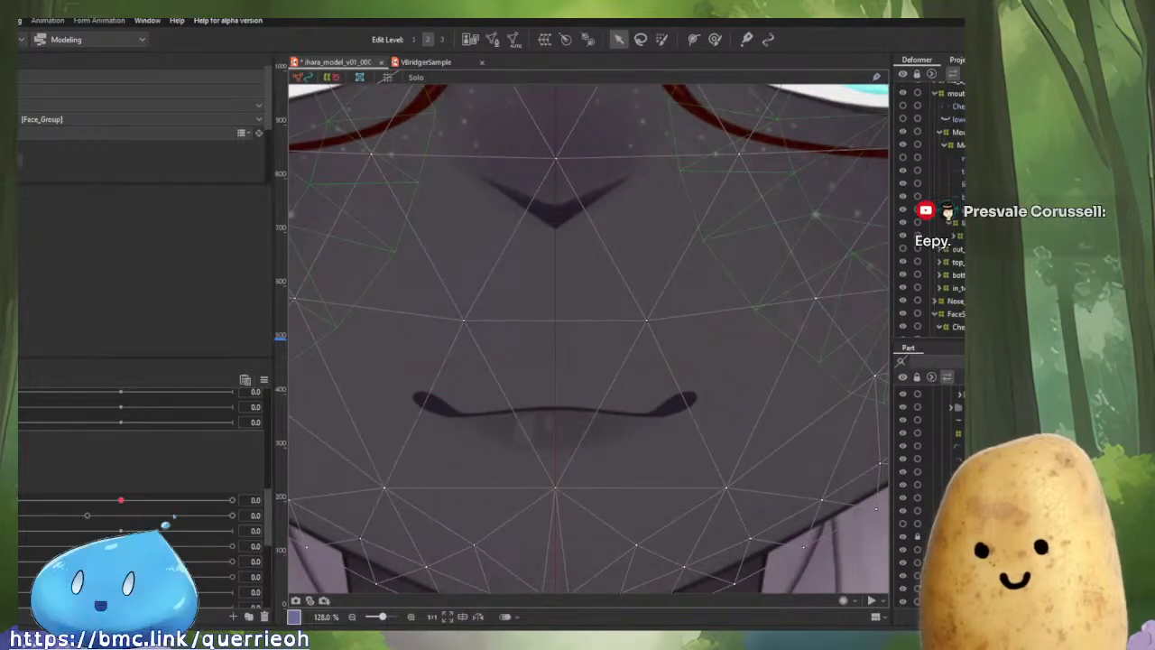
left_click(952, 262)
left_click(952, 287)
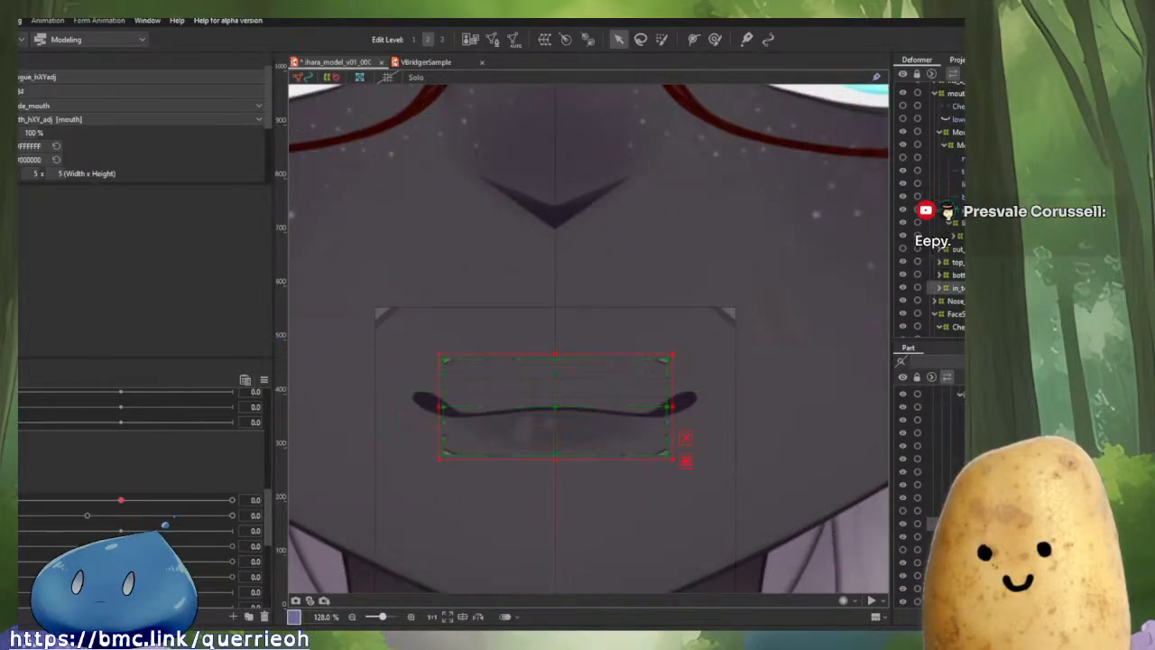
left_click_drag(716, 382, 653, 382)
scroll(572, 340, "up", 3)
scroll(569, 340, "down", 1)
scroll(676, 379, "down", 1)
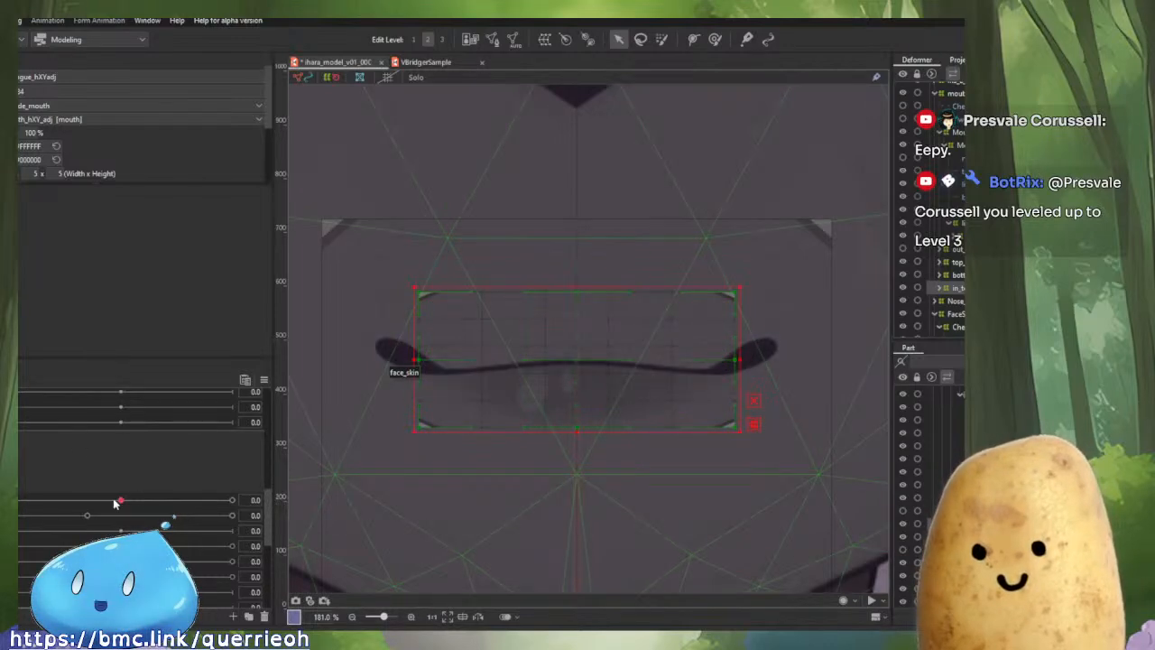
Set smile to -1.0 with mouth open 0.0, and narrow all the lip meshes together with the lip shine deformer symmetrically about the centre line.
left_click_drag(120, 501, 12, 528)
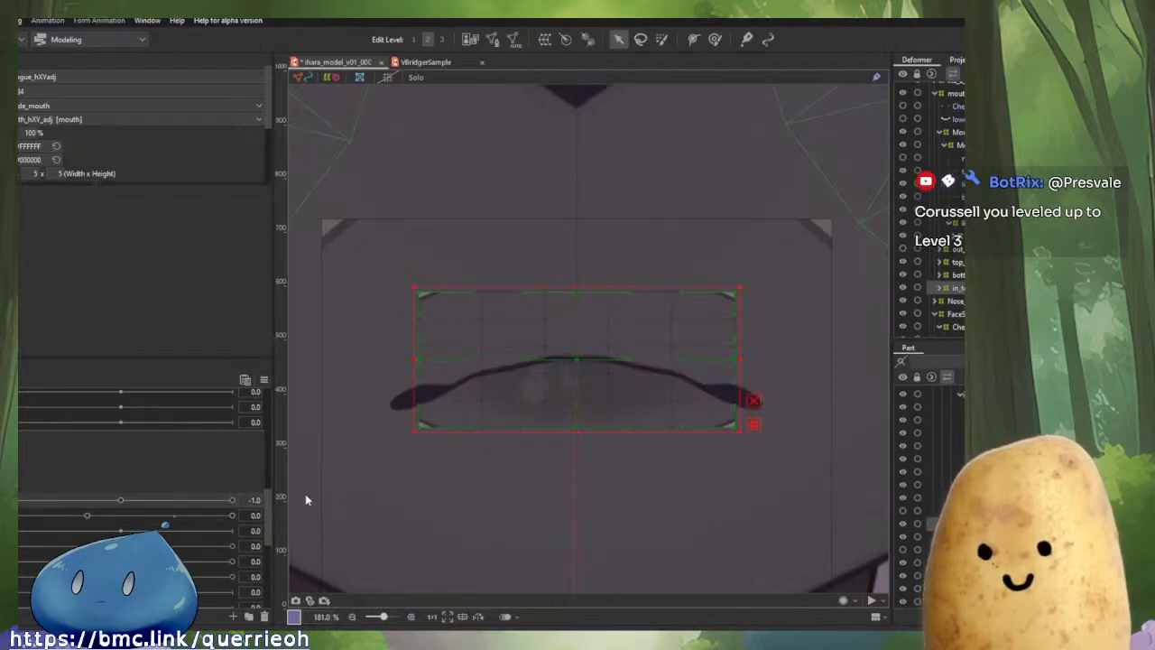
left_click(945, 183)
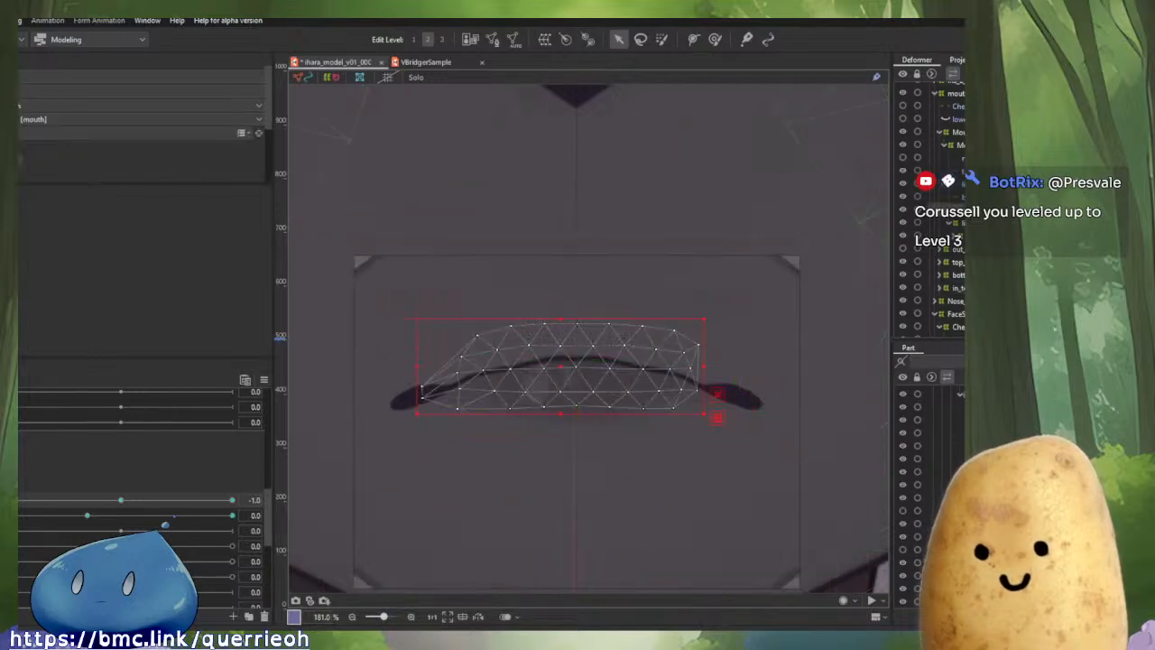
left_click(946, 197, "ctrl")
left_click(945, 170)
left_click(946, 183, "ctrl")
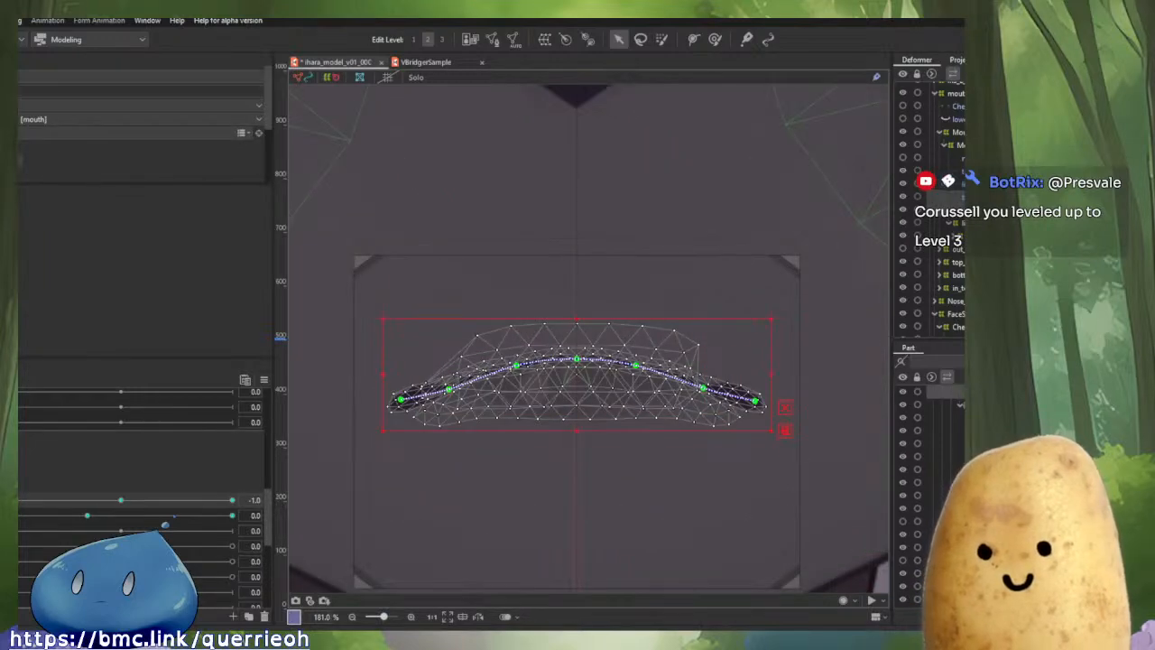
left_click(946, 196, "ctrl")
left_click(946, 209, "ctrl")
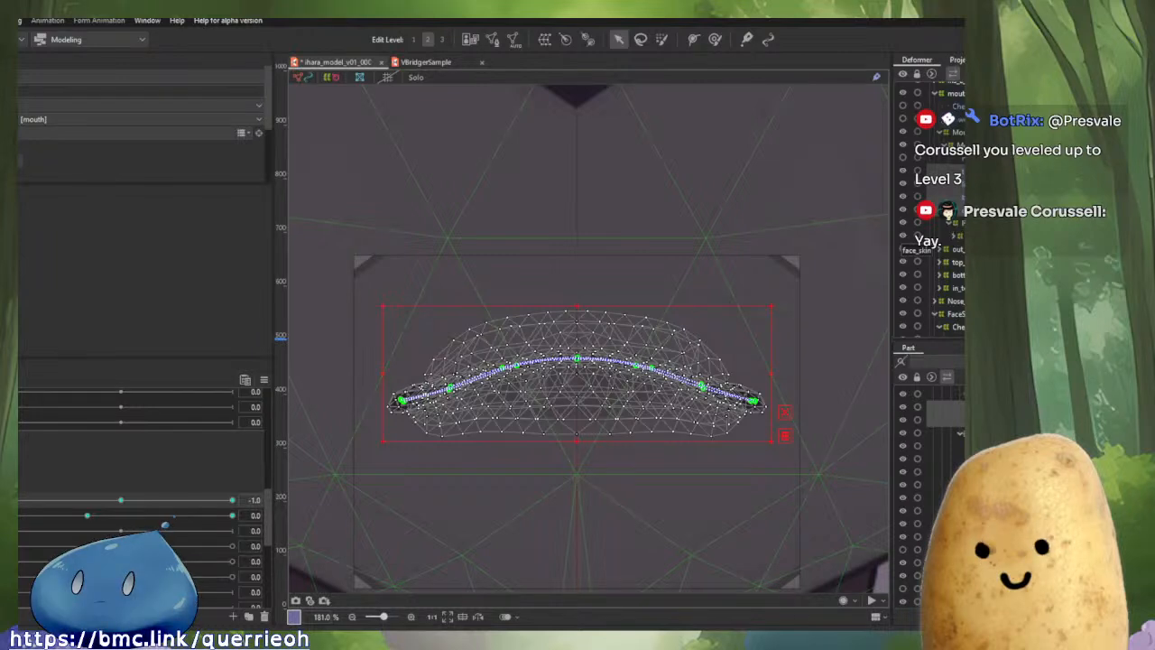
left_click(946, 222, "ctrl")
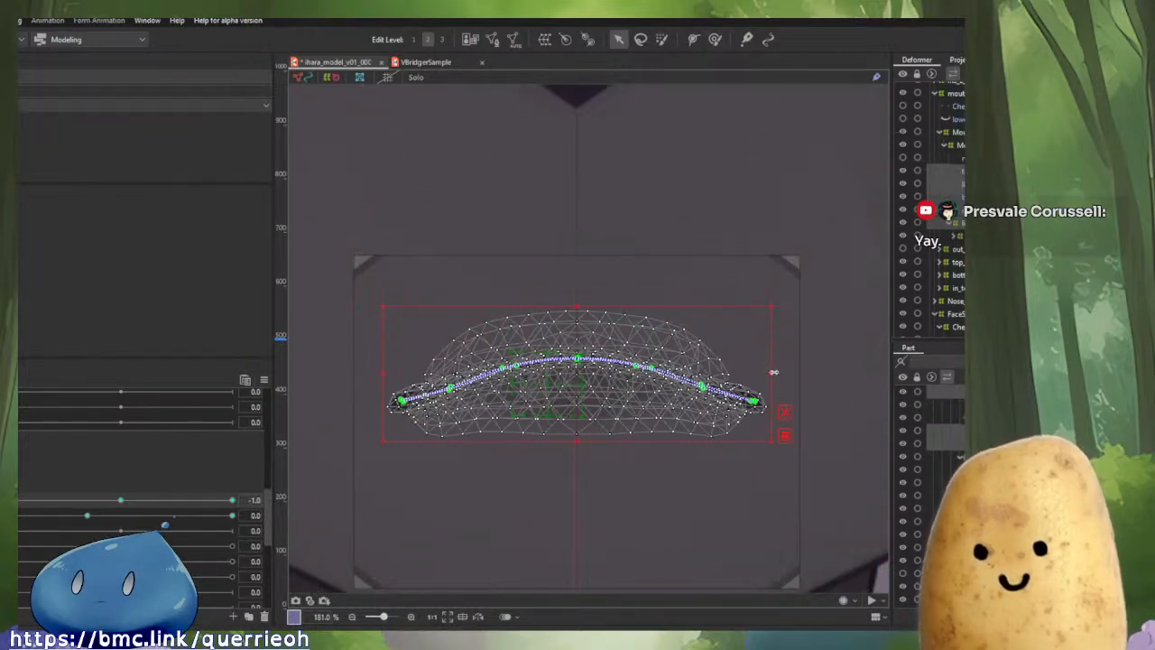
left_click_drag(772, 371, 767, 372)
mouse_move(13, 516)
left_mouse_down()
mouse_move(232, 522)
mouse_move(13, 524)
left_mouse_up()
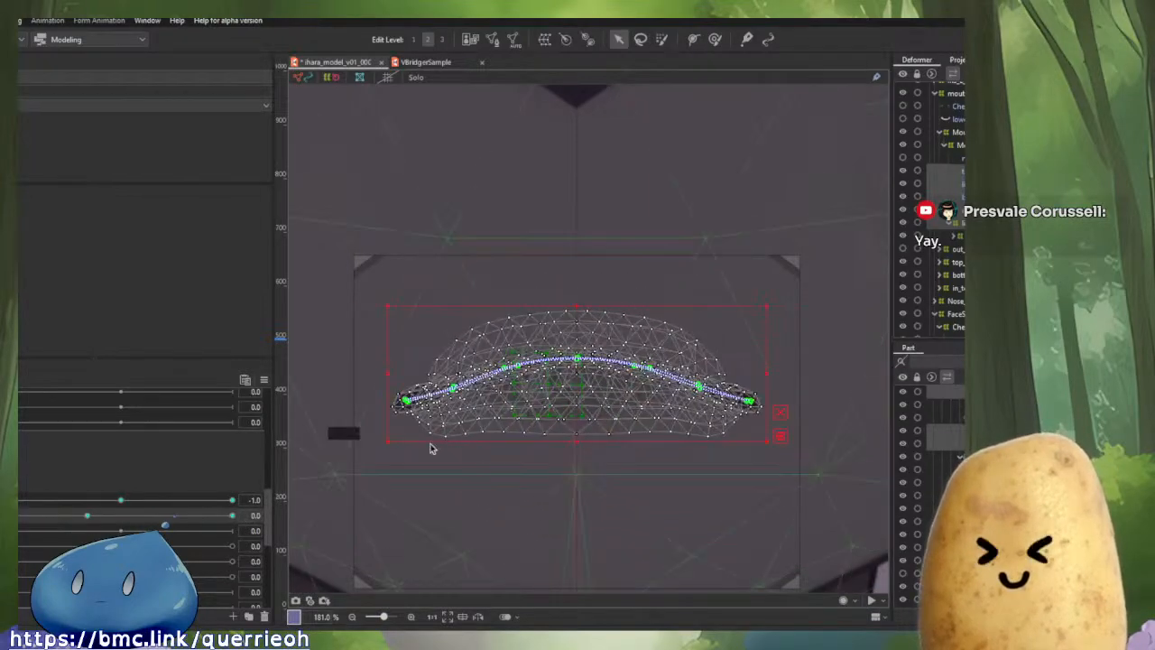
left_click_drag(765, 373, 756, 381)
mouse_move(13, 500)
left_mouse_down()
mouse_move(256, 485)
mouse_move(12, 496)
left_mouse_up()
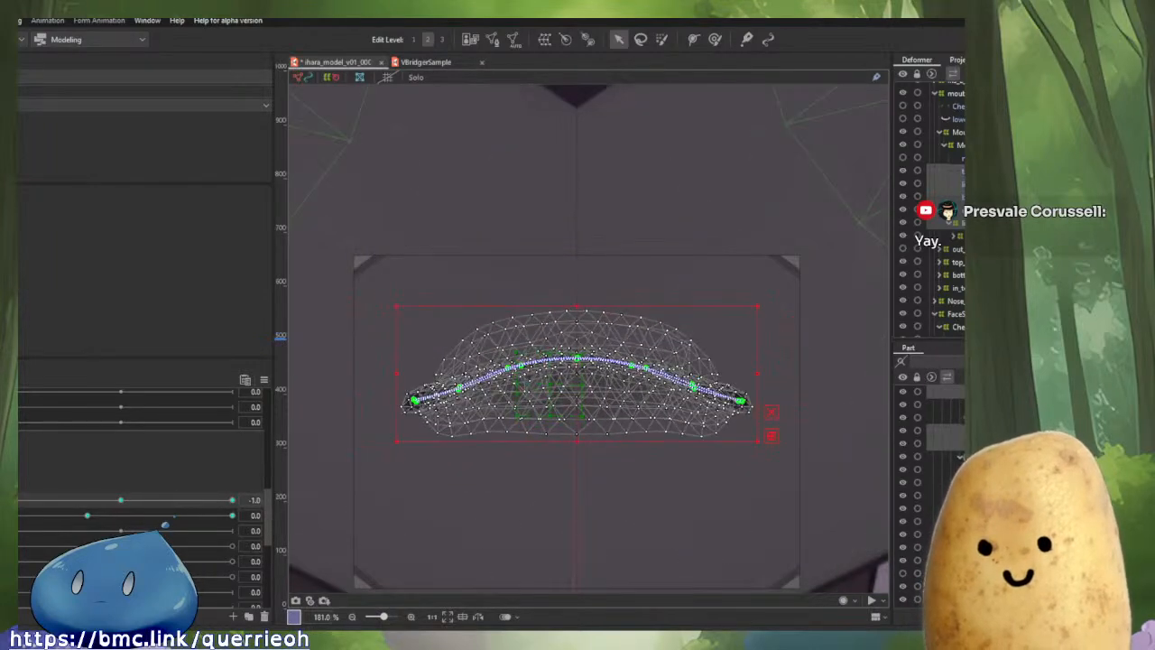
left_click_drag(758, 374, 750, 375)
left_click(800, 371)
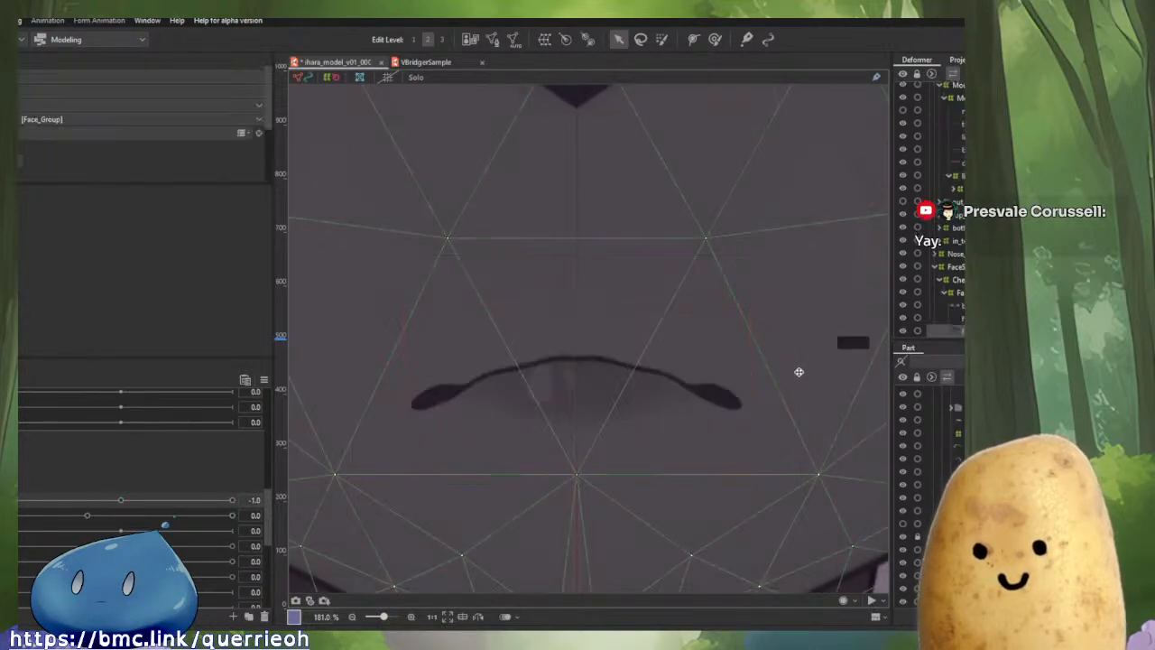
Expand the inner tongue deformers down to the tongue mesh and make the hidden mesh visible.
scroll(767, 388, "down", 10)
scroll(623, 453, "up", 6)
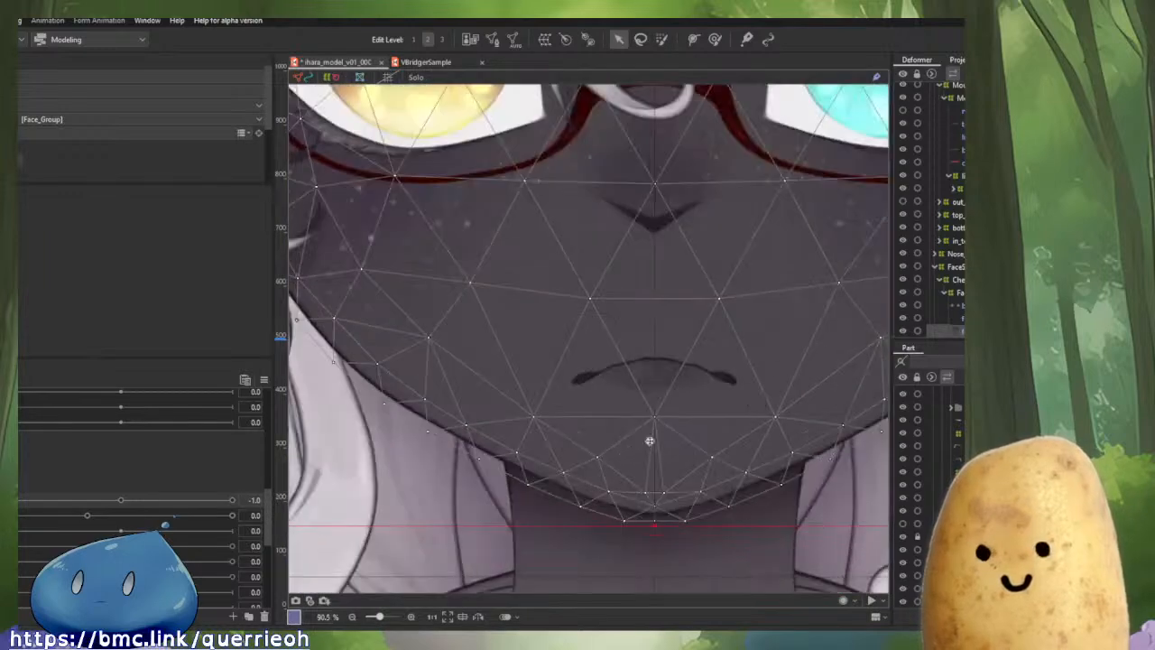
scroll(929, 208, "down", 3)
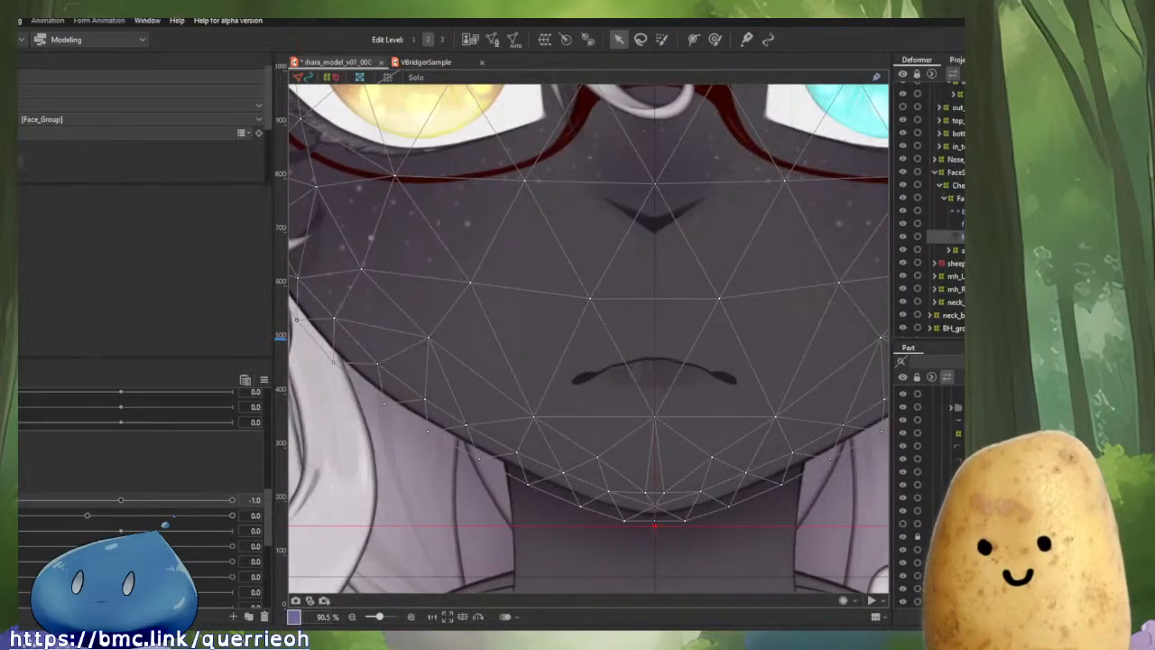
scroll(933, 208, "up", 3)
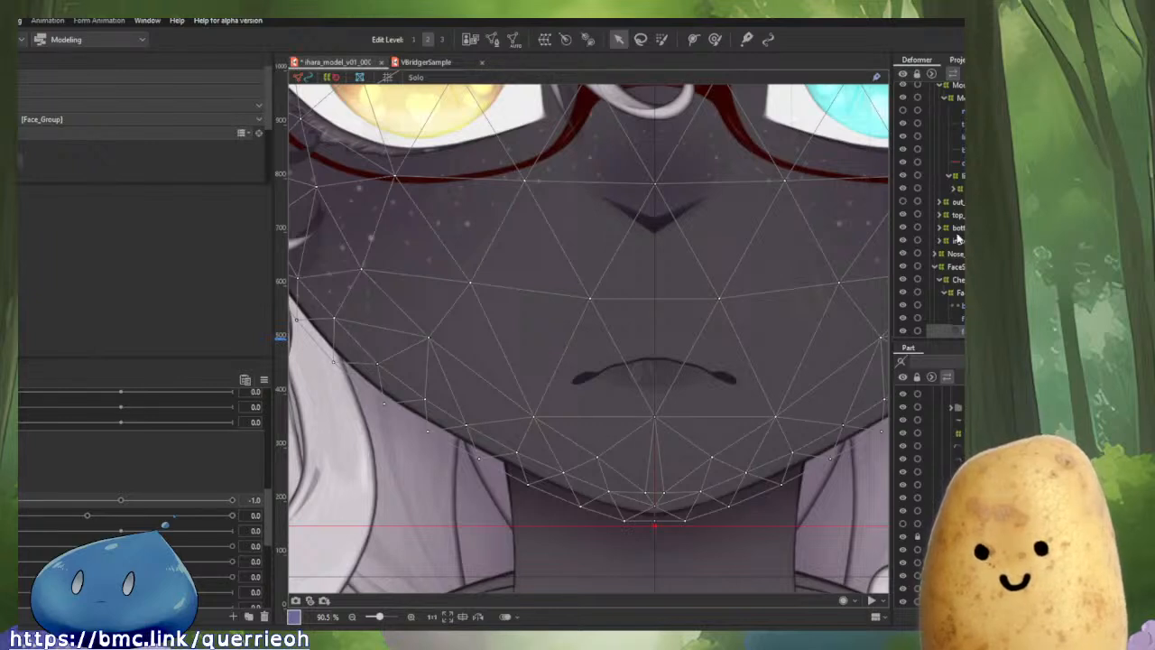
left_click(938, 240)
left_click(946, 253)
left_click(953, 267)
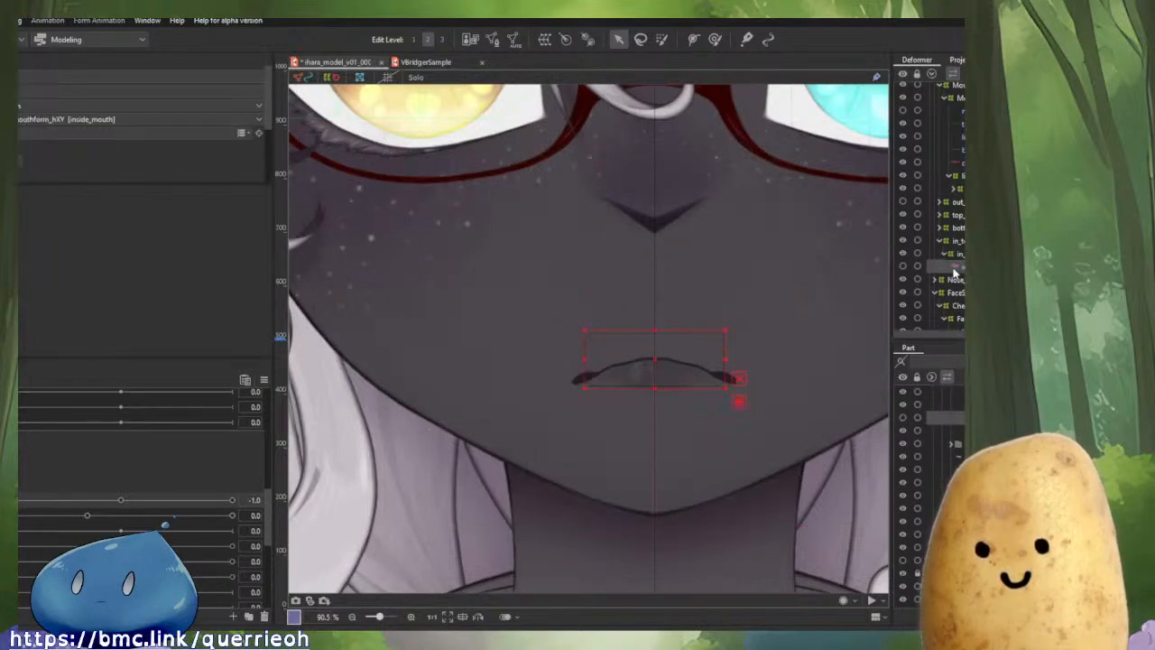
left_click(902, 265)
left_click_drag(788, 350, 708, 352)
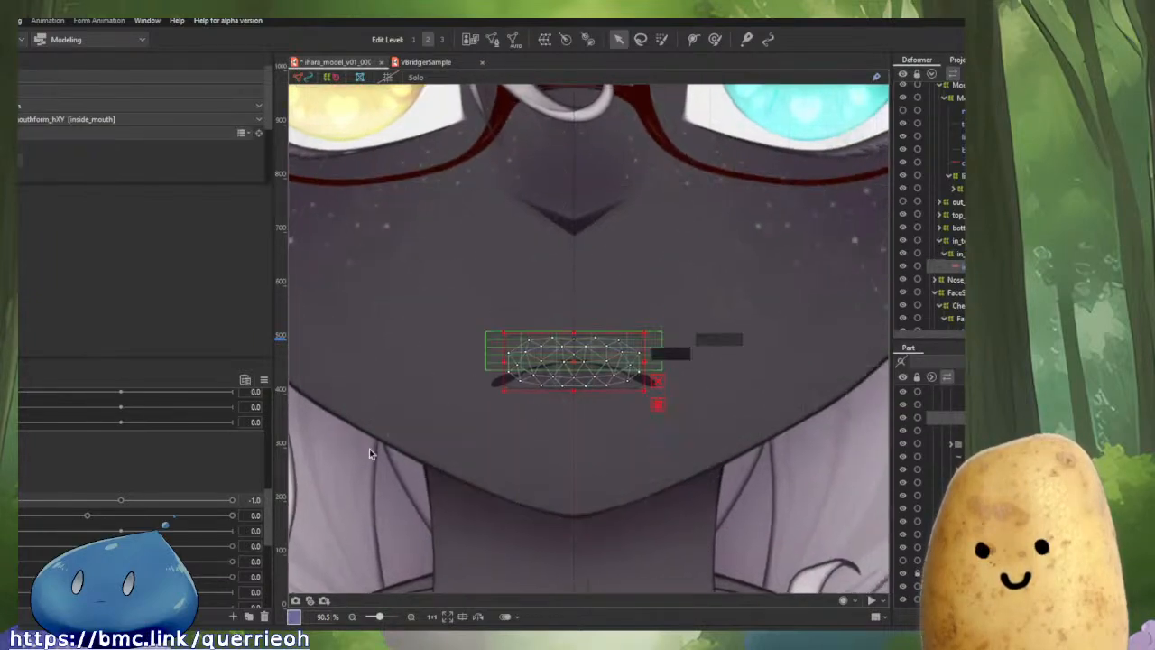
Set smile to 0.0 and mouth open to 1.0, and select the tongue's mouthform_hXY deformer.
left_click(120, 500)
left_click_drag(22, 516, 252, 529)
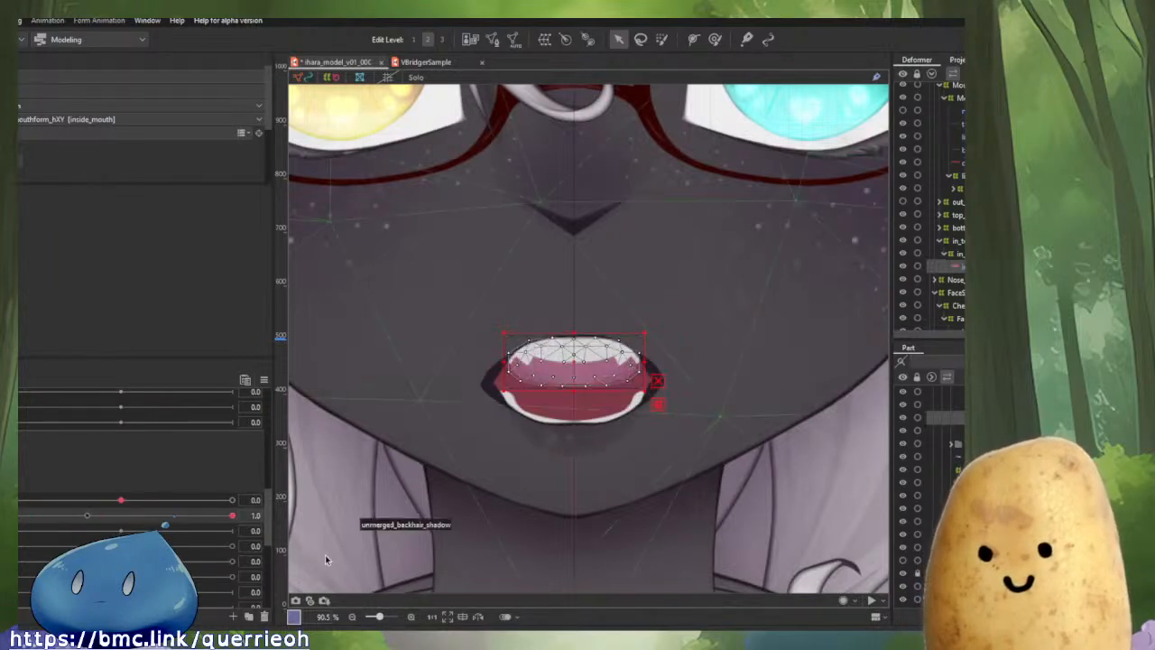
left_click(956, 254)
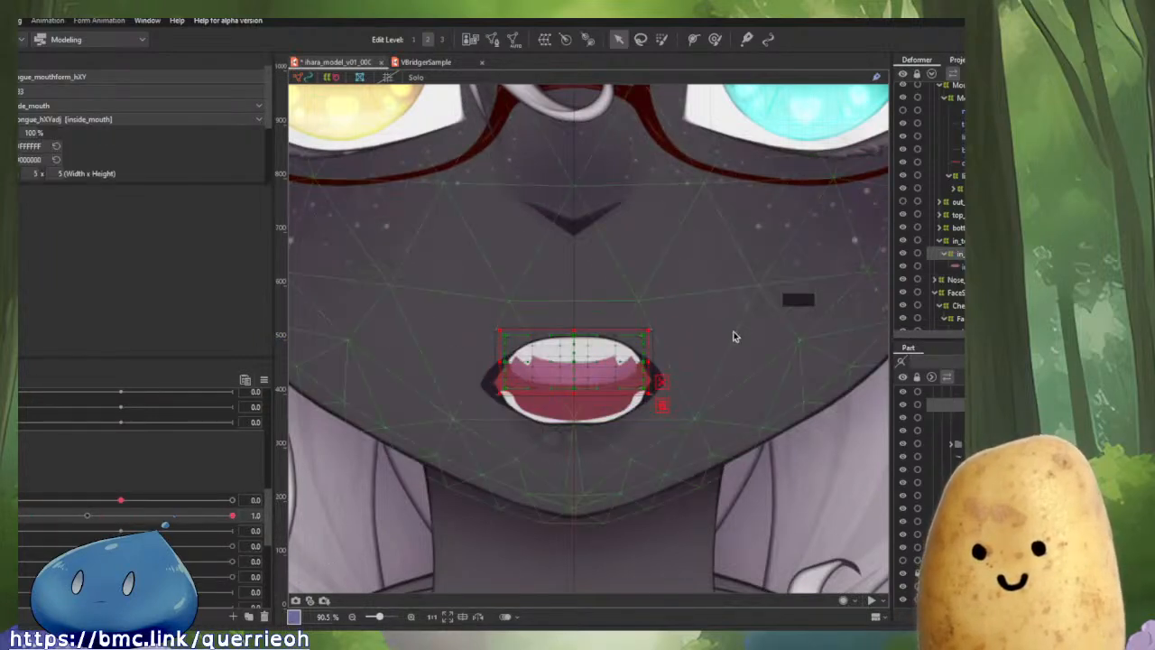
Switch to the VBridgerSample model and set its Jaw Open parameter to 1.0 to examine the open mouth.
scroll(737, 306, "up", 3)
left_click_drag(758, 302, 743, 331)
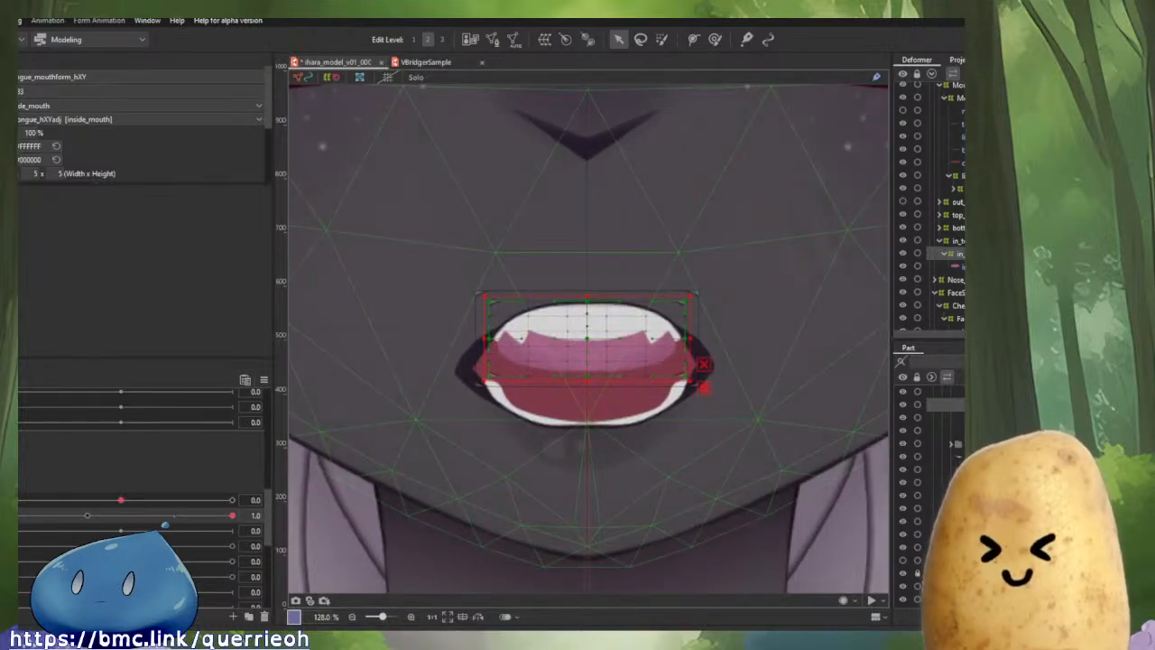
left_click(432, 63)
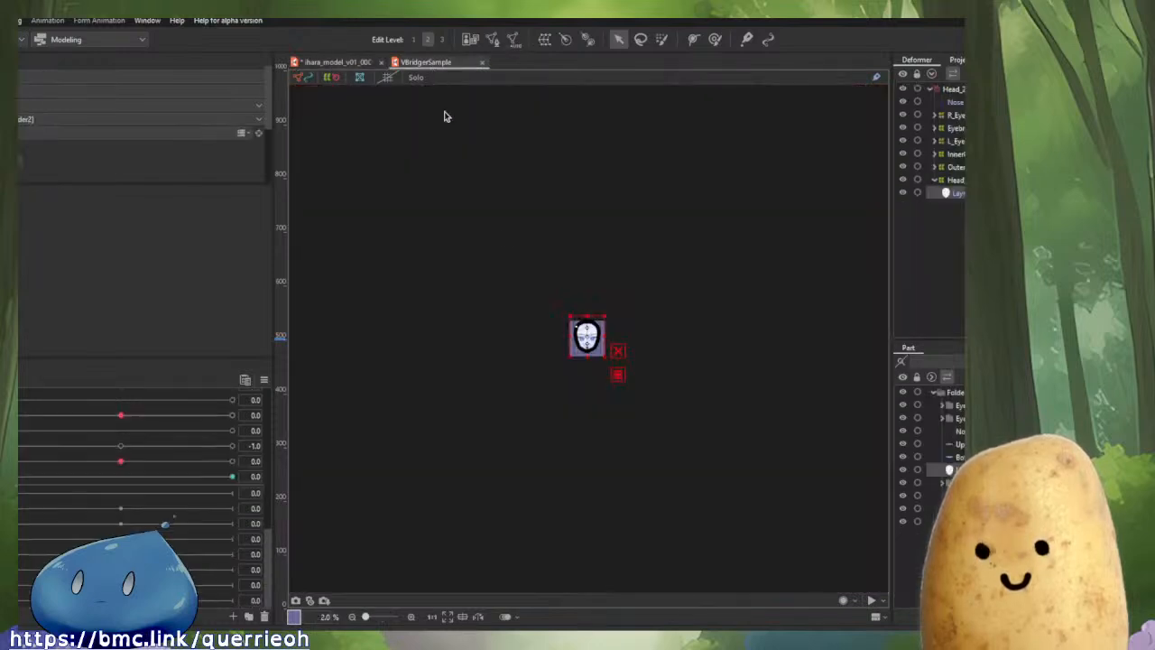
scroll(508, 479, "up", 5)
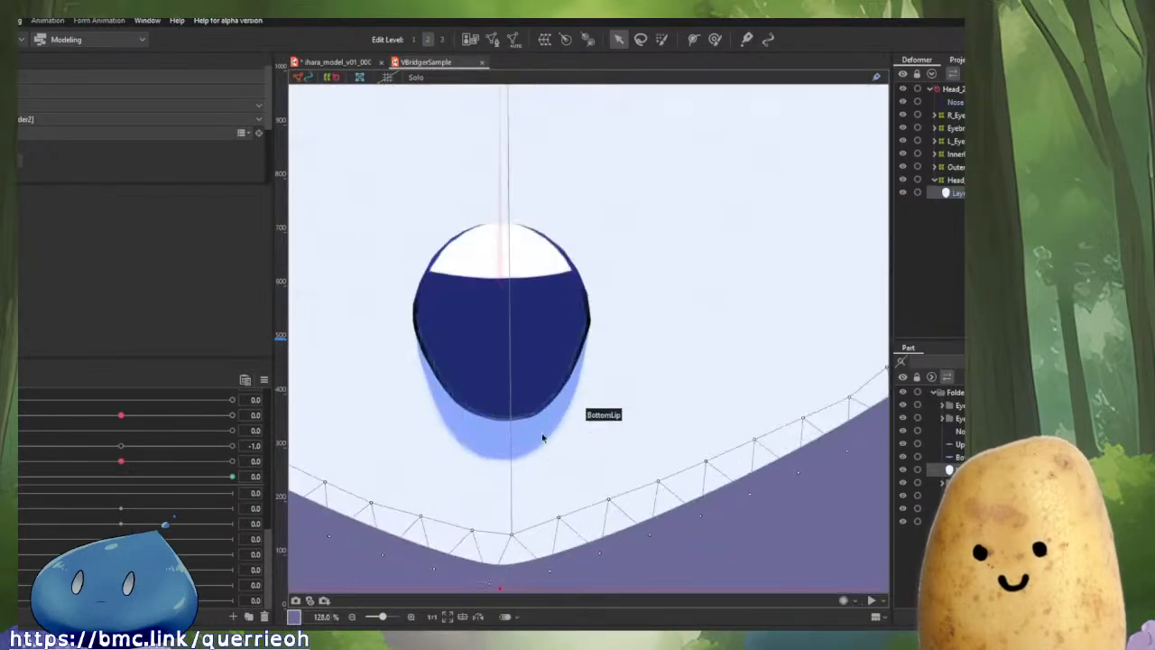
scroll(80, 513, "up", 1)
scroll(80, 513, "up", 1)
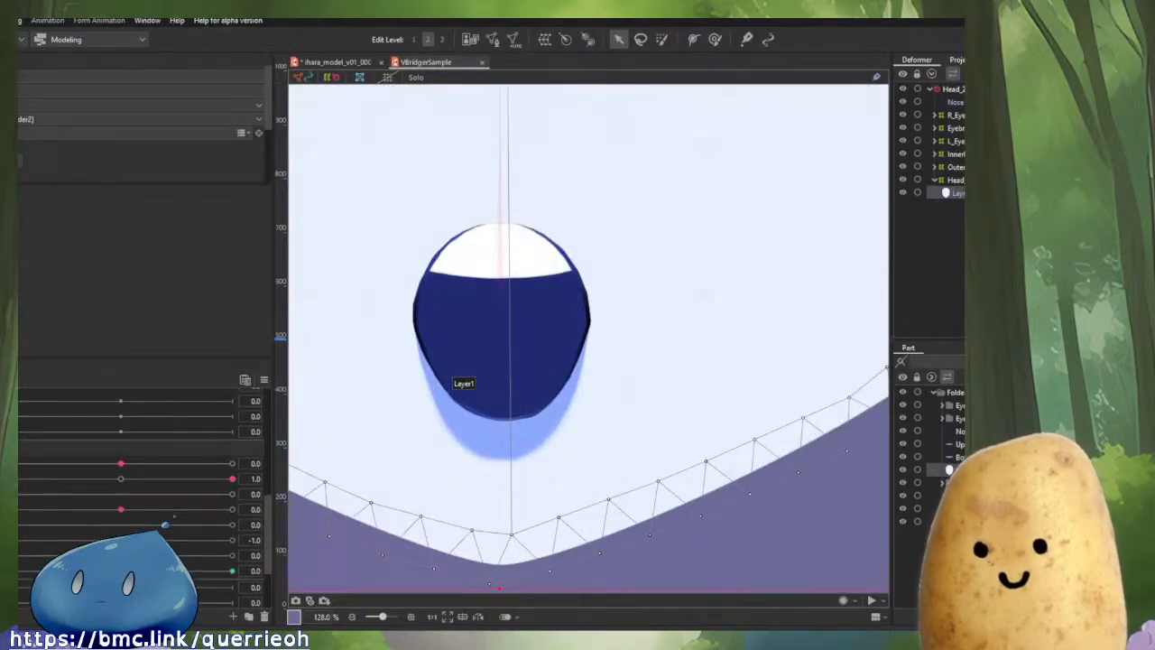
left_click_drag(21, 571, 379, 554)
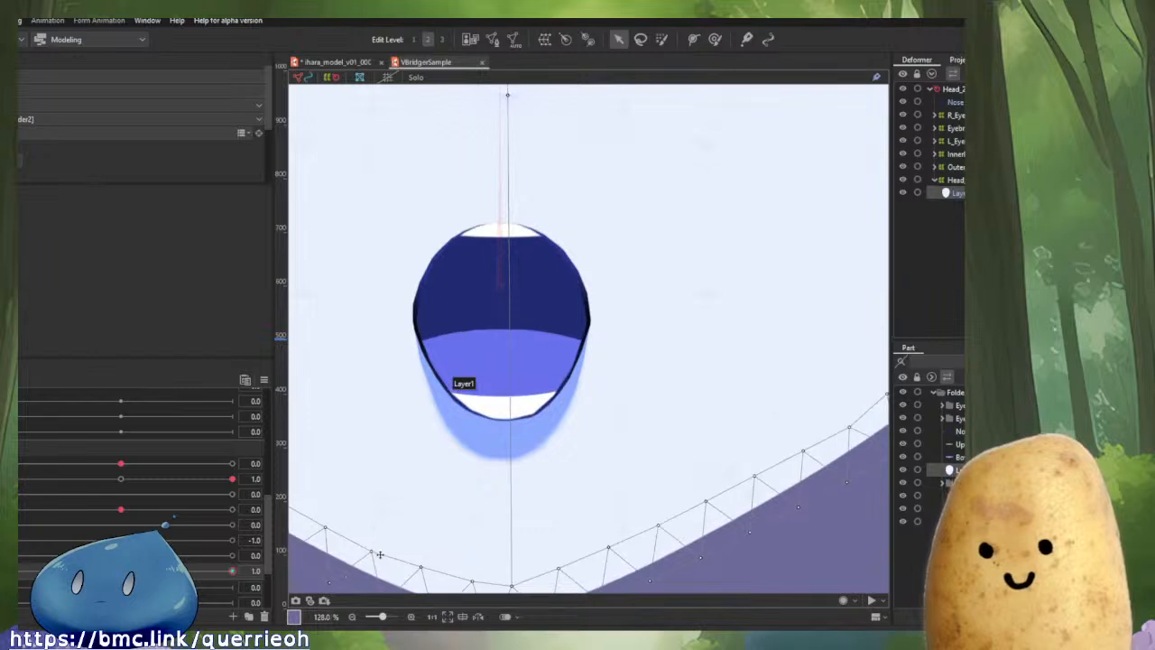
Select the tongue mesh inside the sample's open mouth to examine its shape at Jaw Open 1.0.
right_click(491, 369)
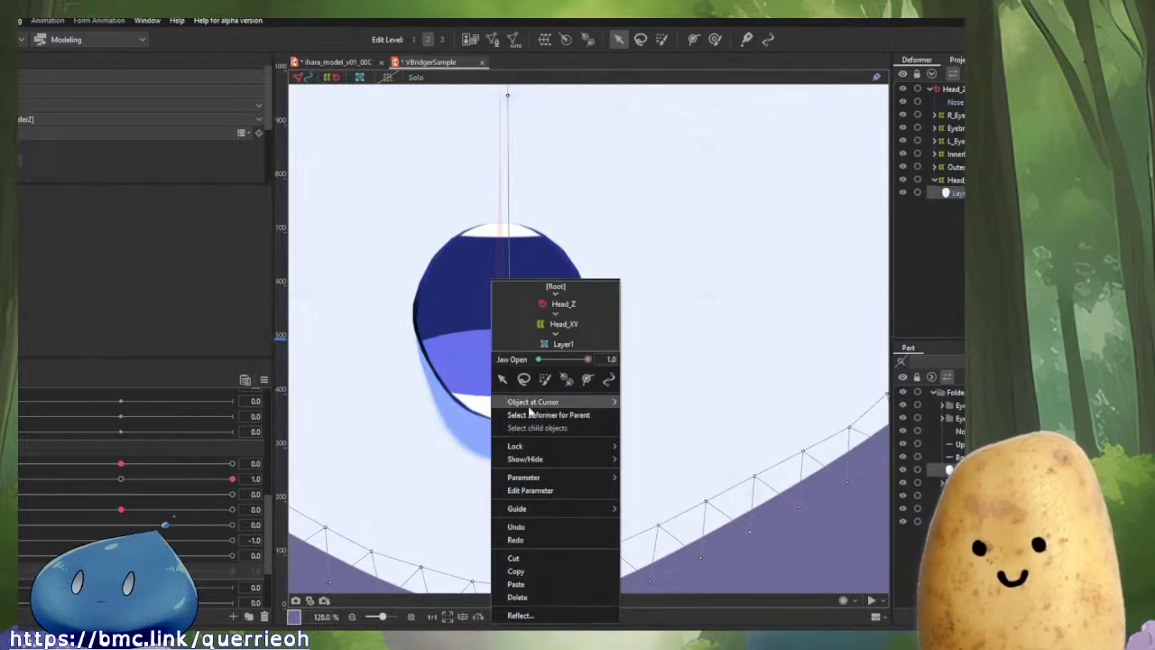
mouse_move(541, 402)
left_click(652, 429)
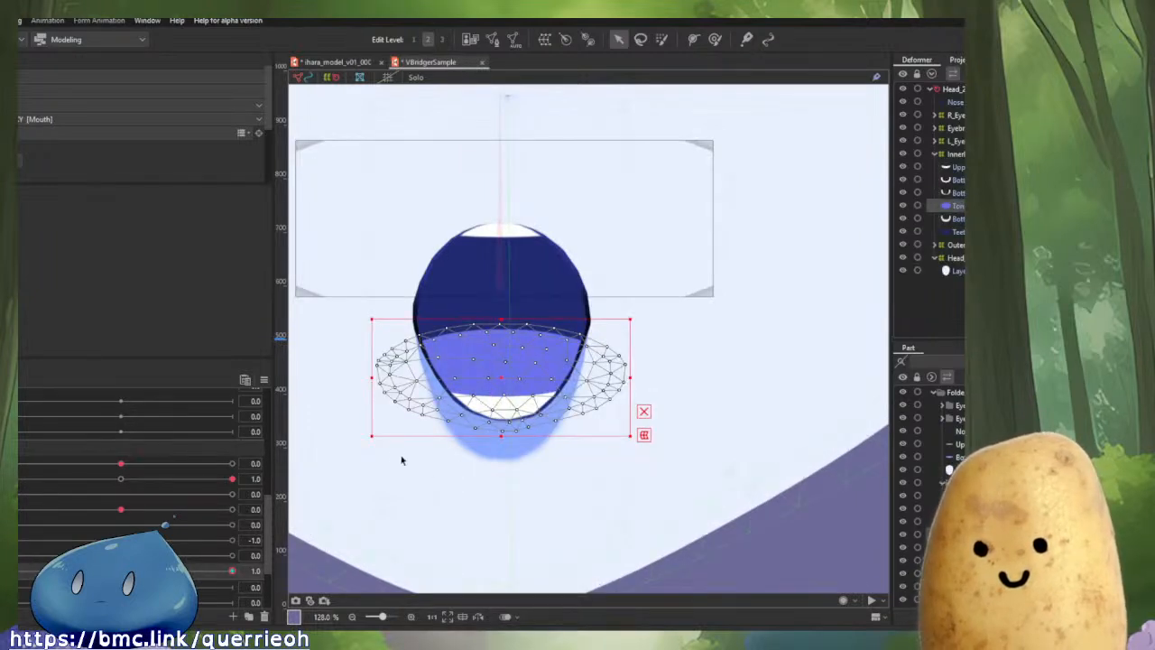
mouse_move(232, 571)
left_mouse_down()
mouse_move(11, 571)
mouse_move(231, 571)
left_mouse_up()
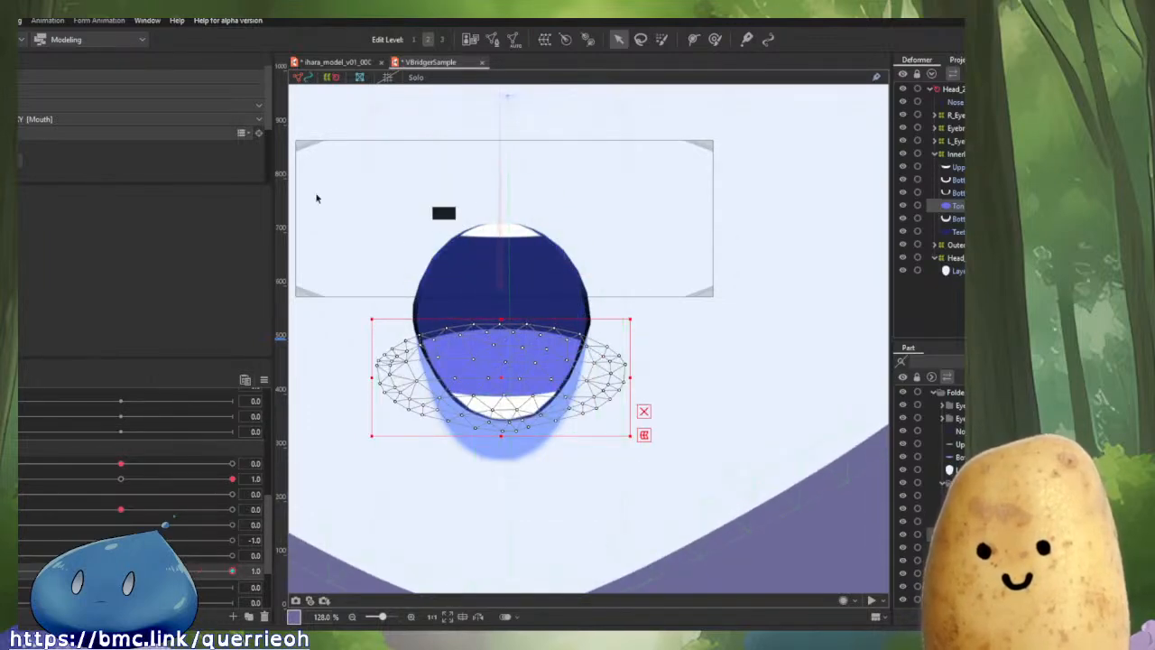
Open the recent file Luna_Panda_Model_v01_000.cmo3 as a second reference for the mouth rig.
left_click(7, 20)
mouse_move(63, 74)
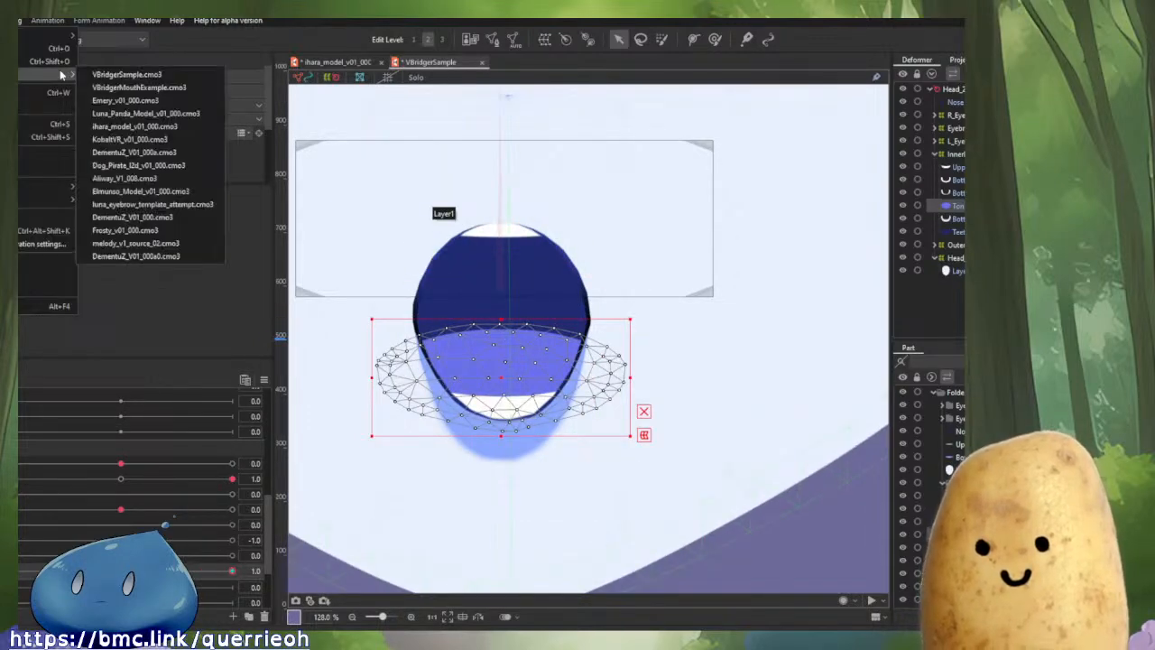
left_click(102, 126)
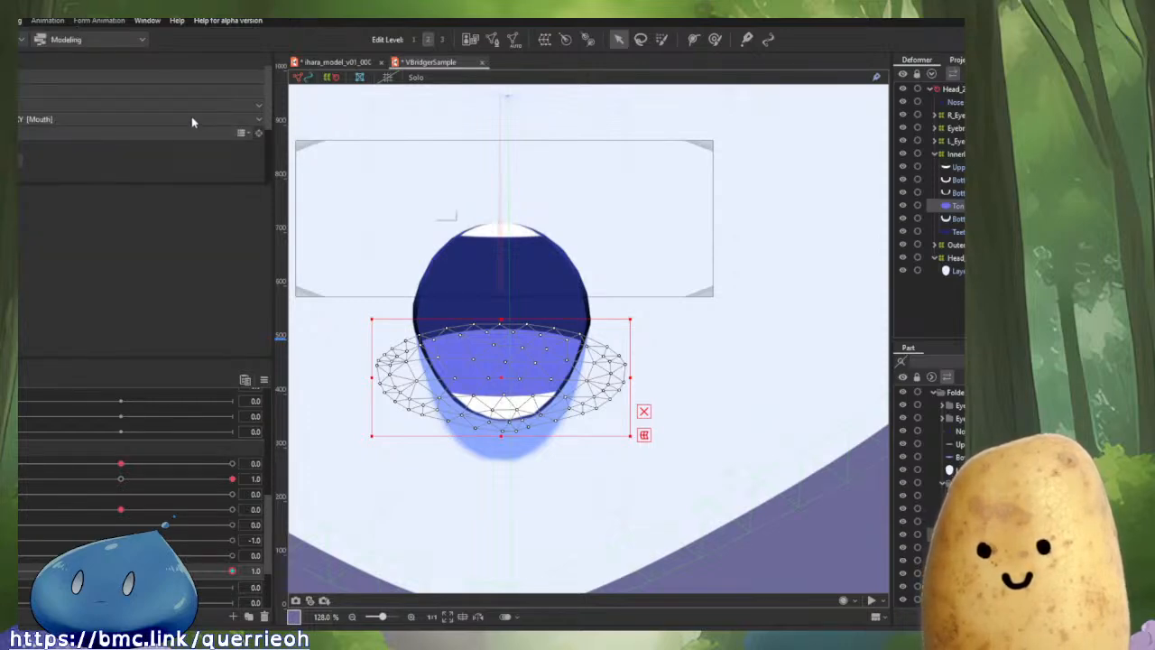
scroll(548, 289, "up", 3)
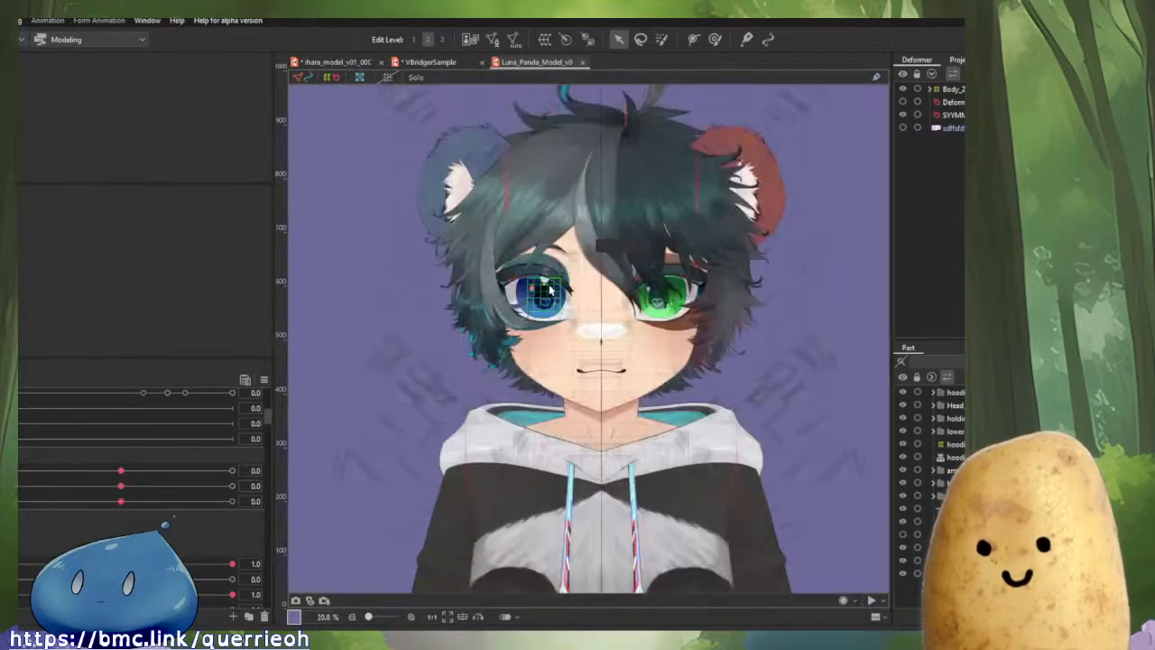
scroll(549, 289, "up", 6)
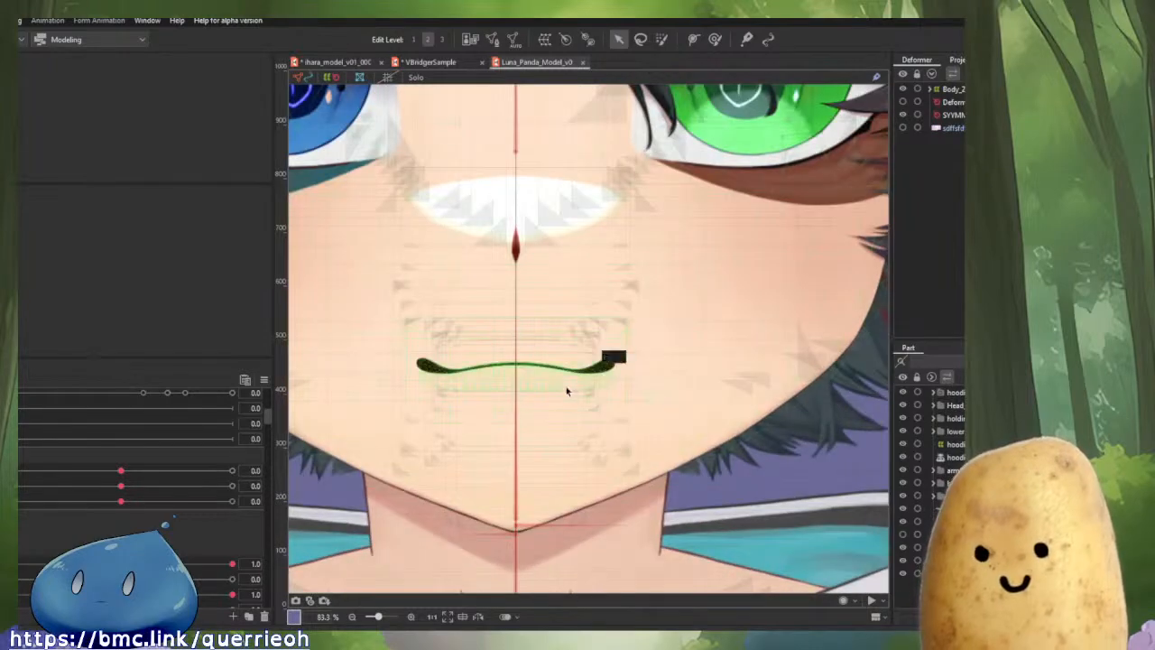
Examine the panda model's in_tongue_hXYadj and in_tongue_talk deformers and widen the deformer list to read their hierarchy.
left_click(567, 391)
left_click(946, 232)
left_click(945, 245)
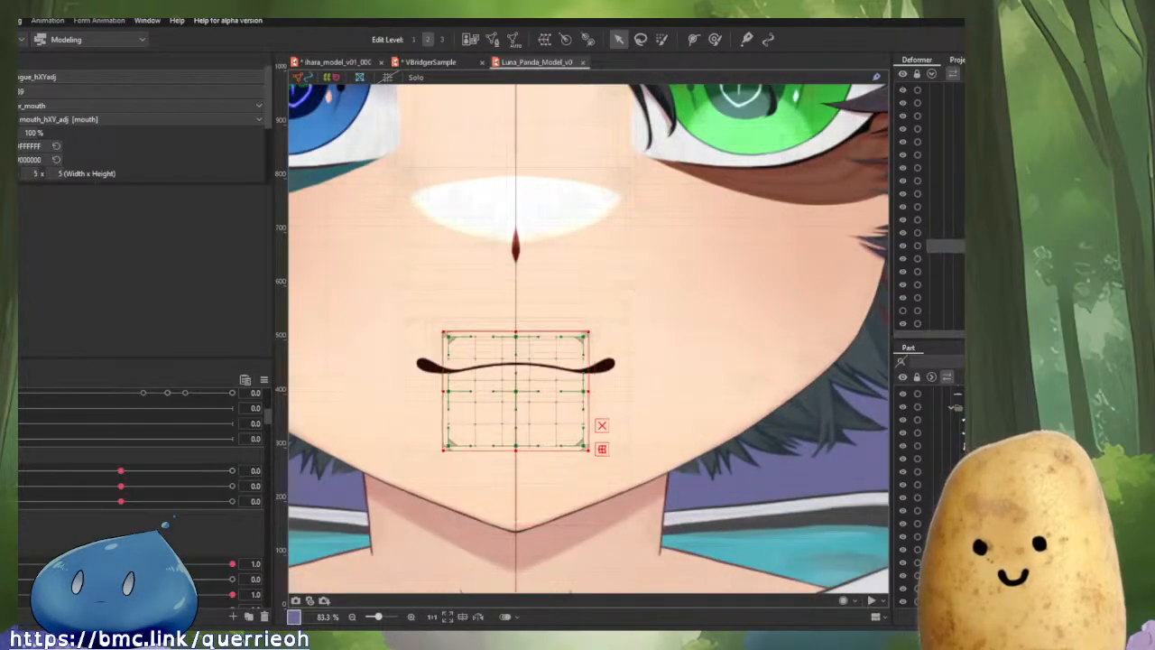
left_click(946, 258)
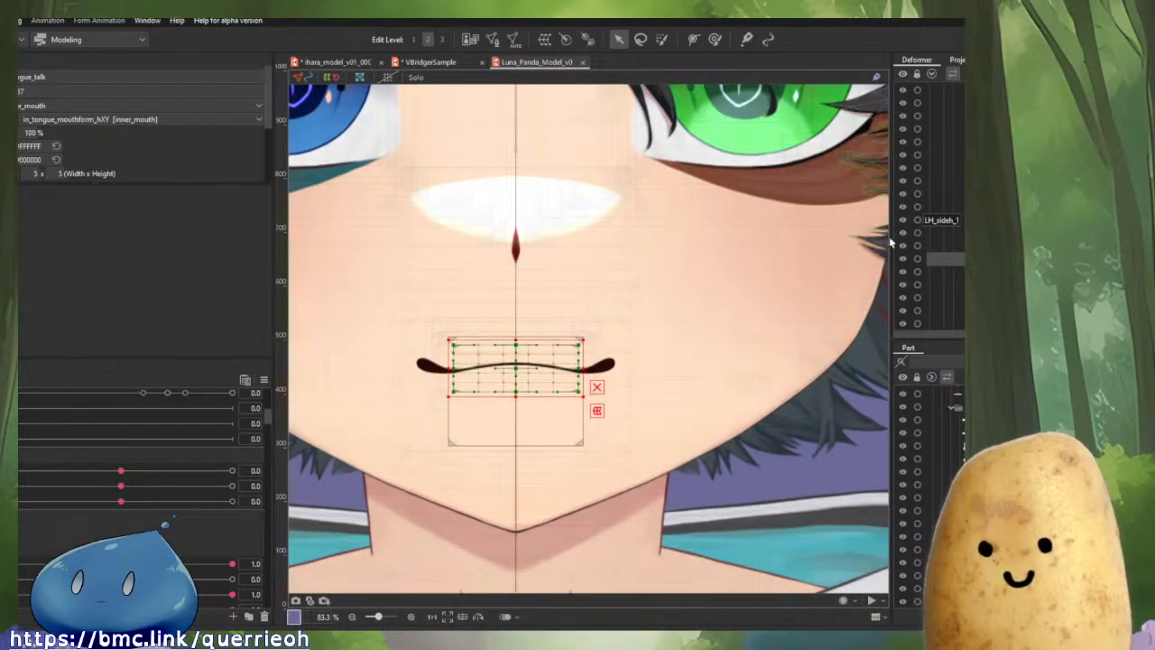
left_click_drag(892, 242, 805, 239)
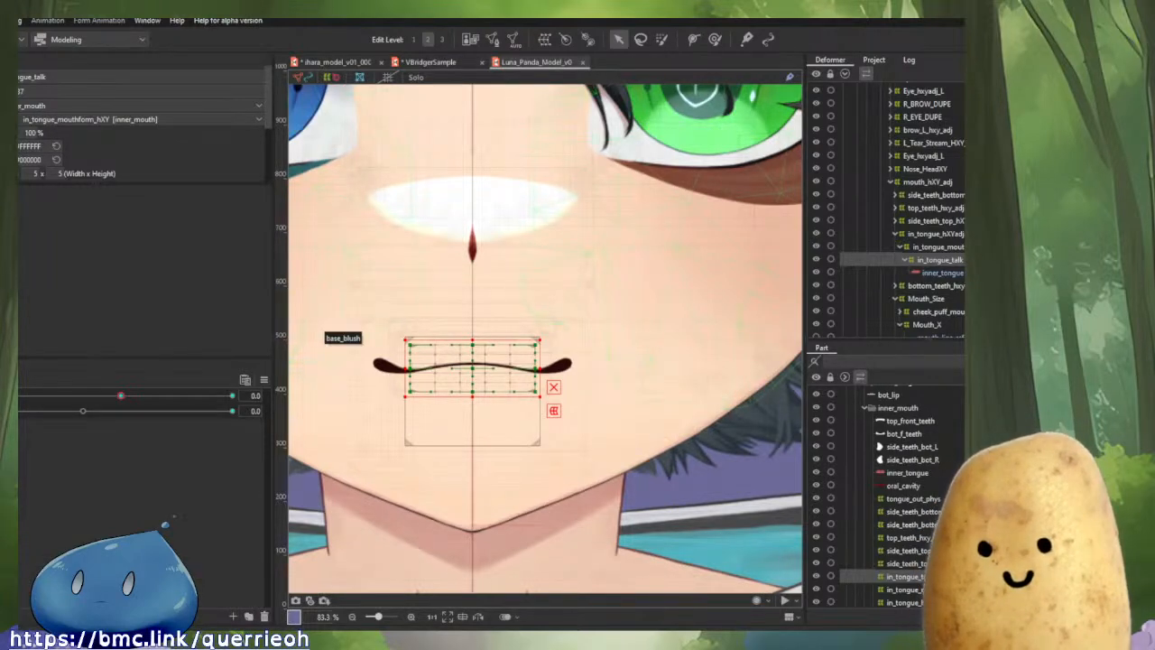
Back in the ihara model, add a warp deformer named inner_tongue_talk around inner_tongue, under in_tongue_mouthform_hXY, and narrow it slightly.
left_click(334, 63)
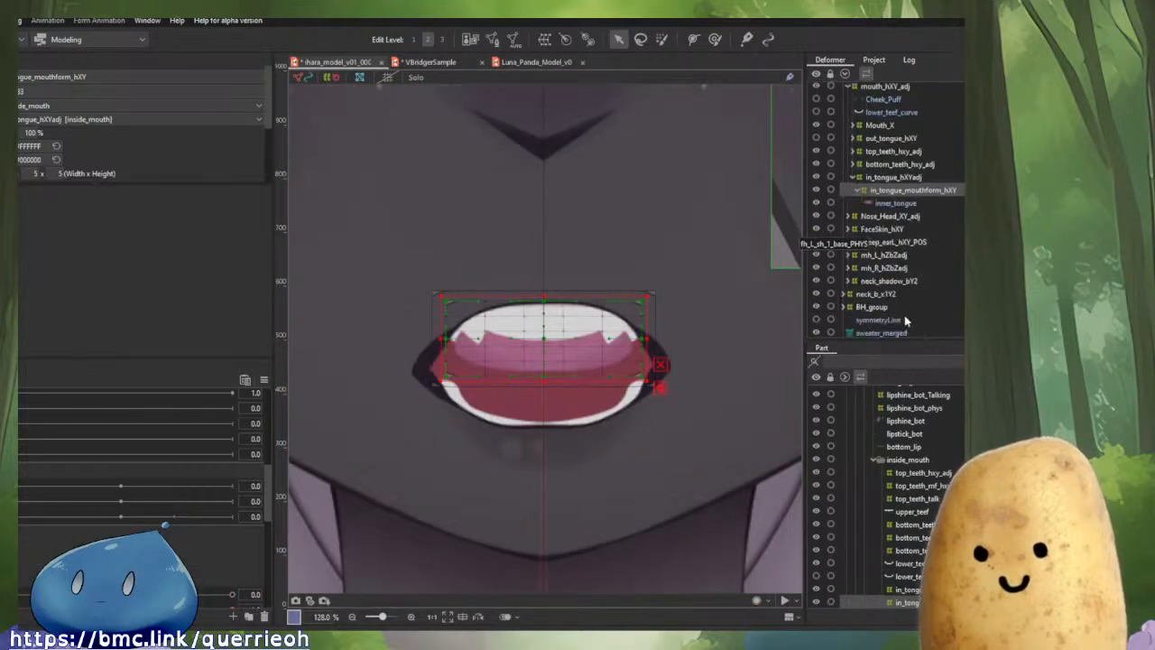
left_click(891, 204)
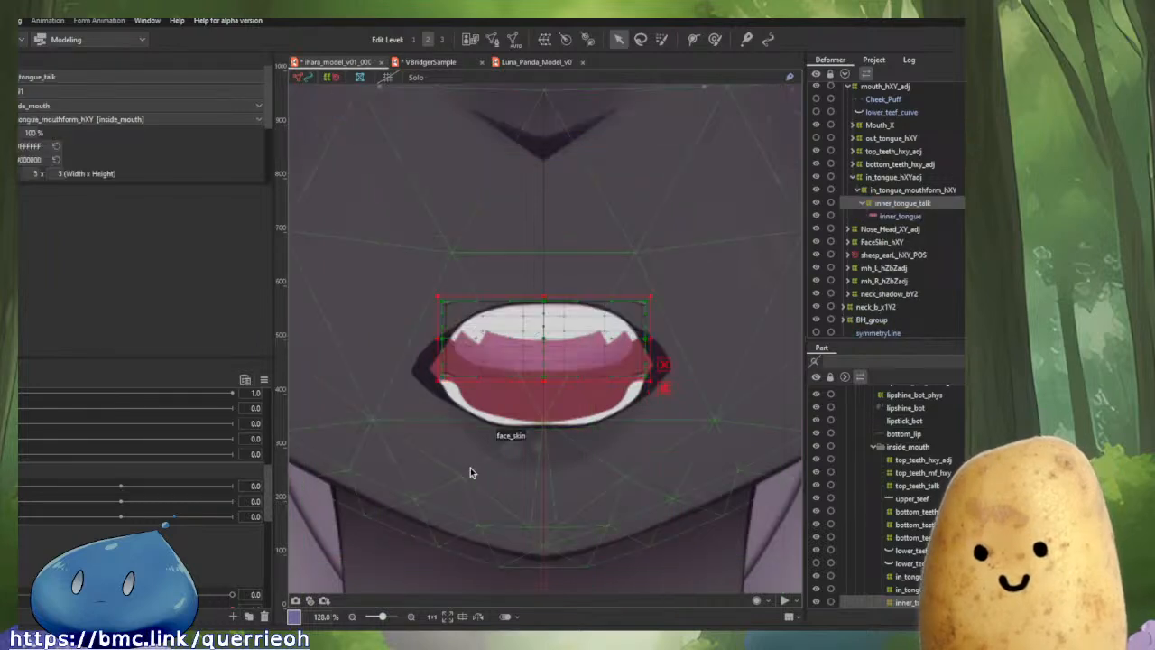
scroll(577, 312, "up", 3)
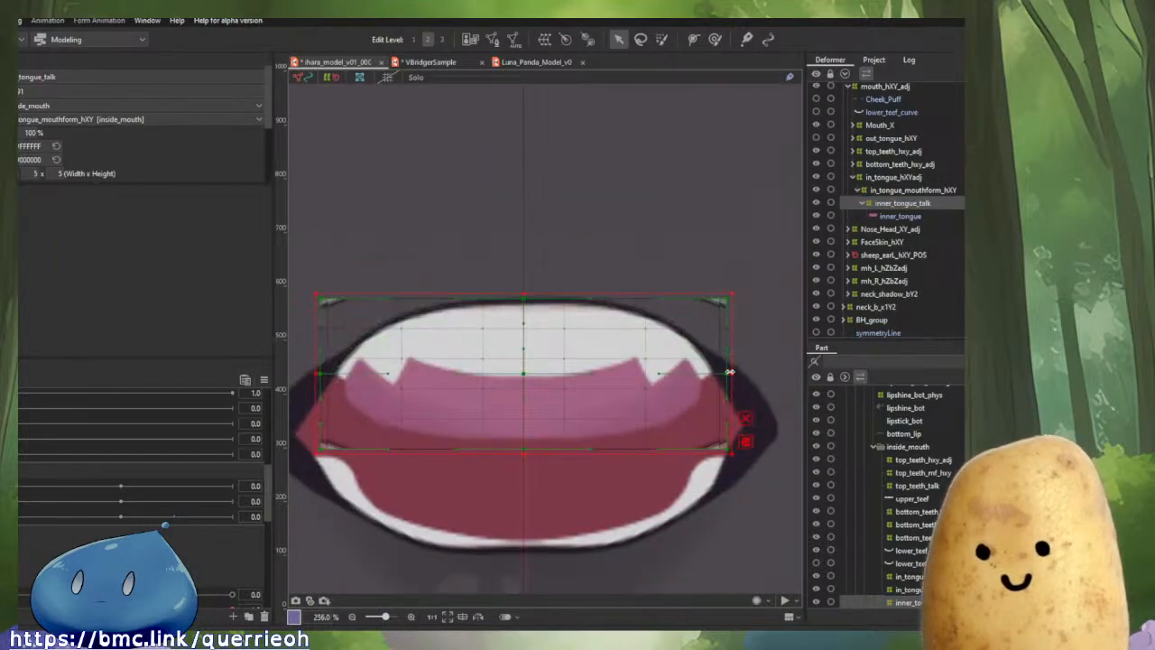
left_click_drag(731, 373, 717, 414)
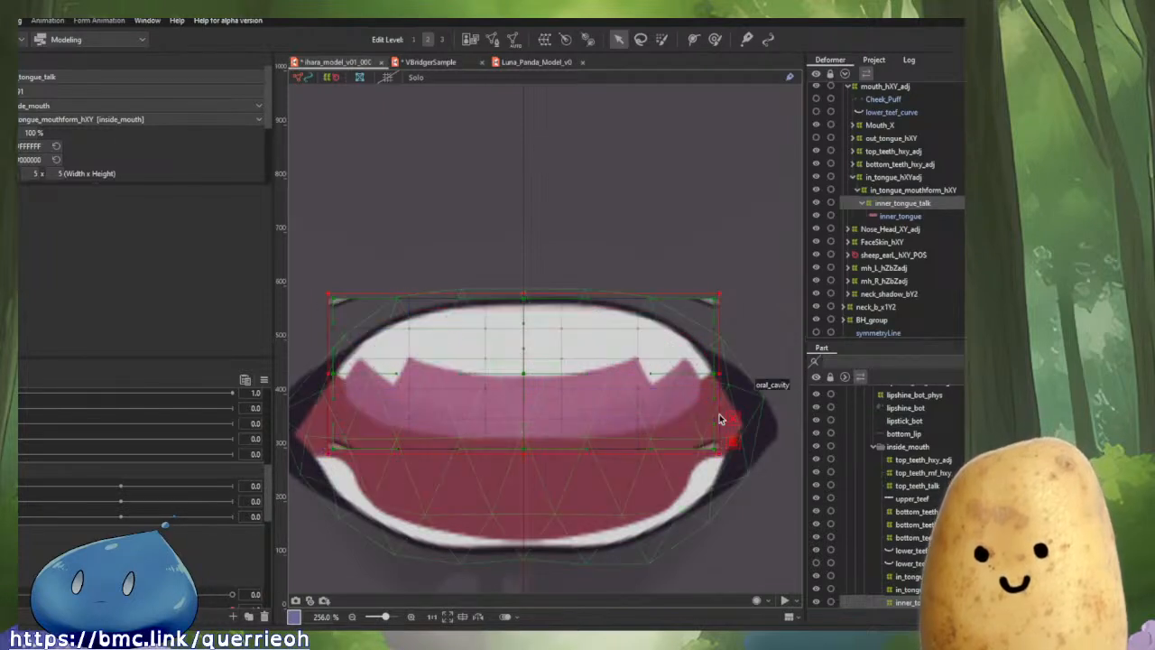
Enlarge the in_tongue_mouthform_hXY deformer downward and sideways so that it encloses the whole open mouth.
left_click(926, 192)
scroll(554, 382, "down", 2)
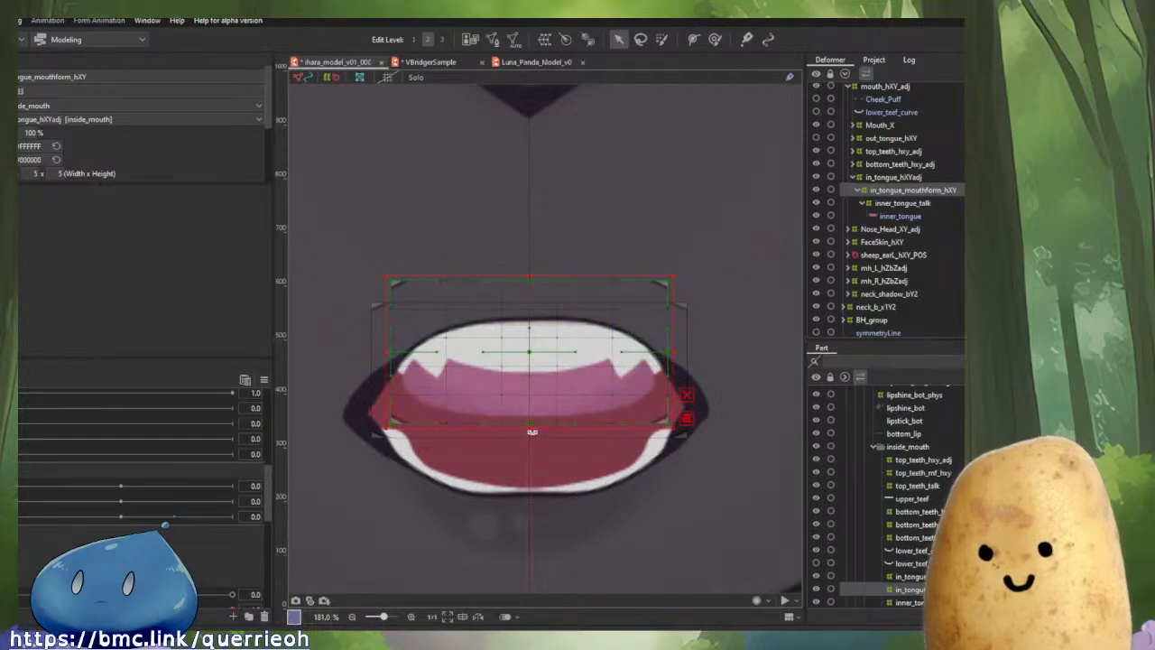
left_click_drag(533, 432, 531, 521)
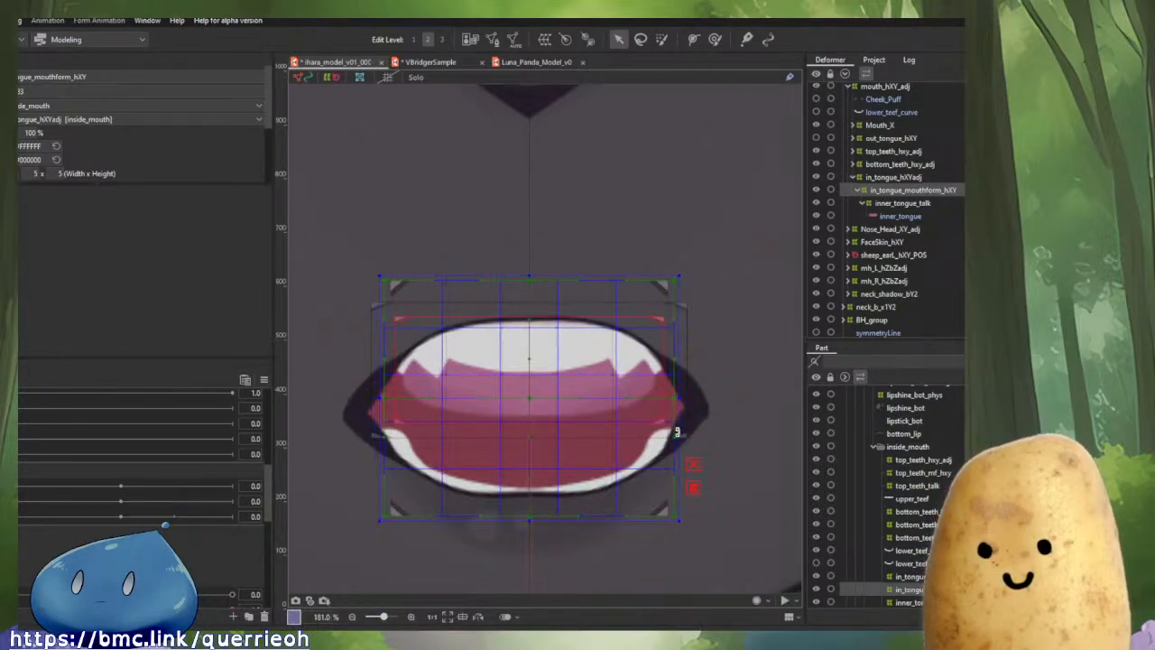
left_click_drag(676, 432, 707, 490)
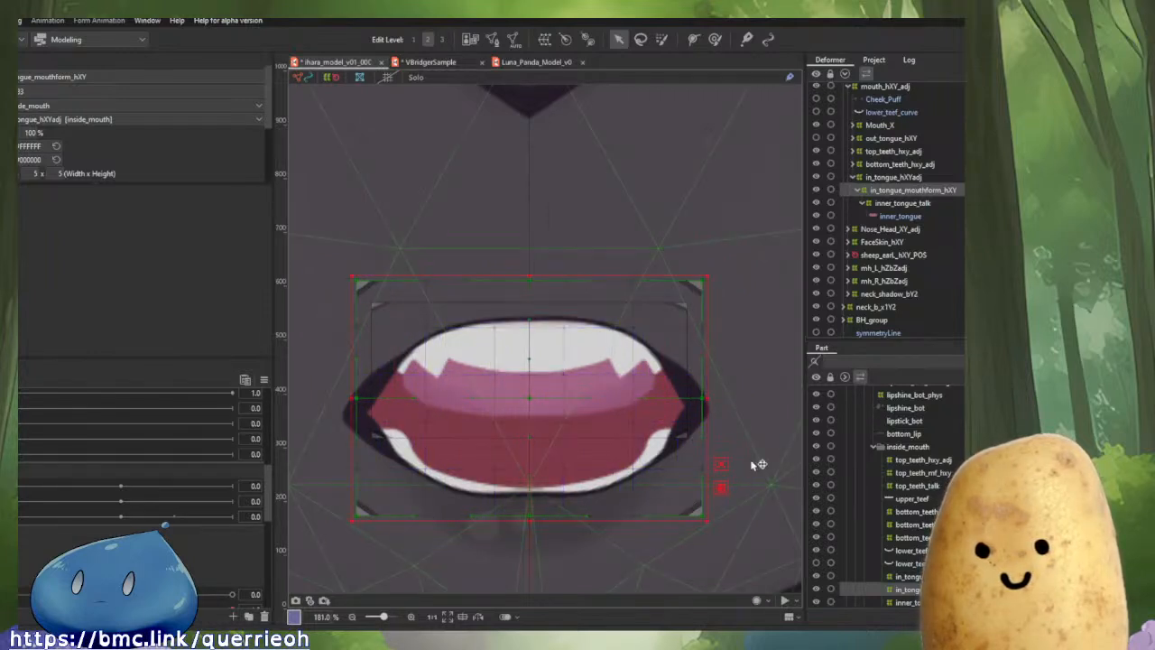
Key inner_tongue_talk on the mouth-opening parameter, checking it closed and returning it to 1.0.
left_click(906, 203)
scroll(38, 560, "down", 1)
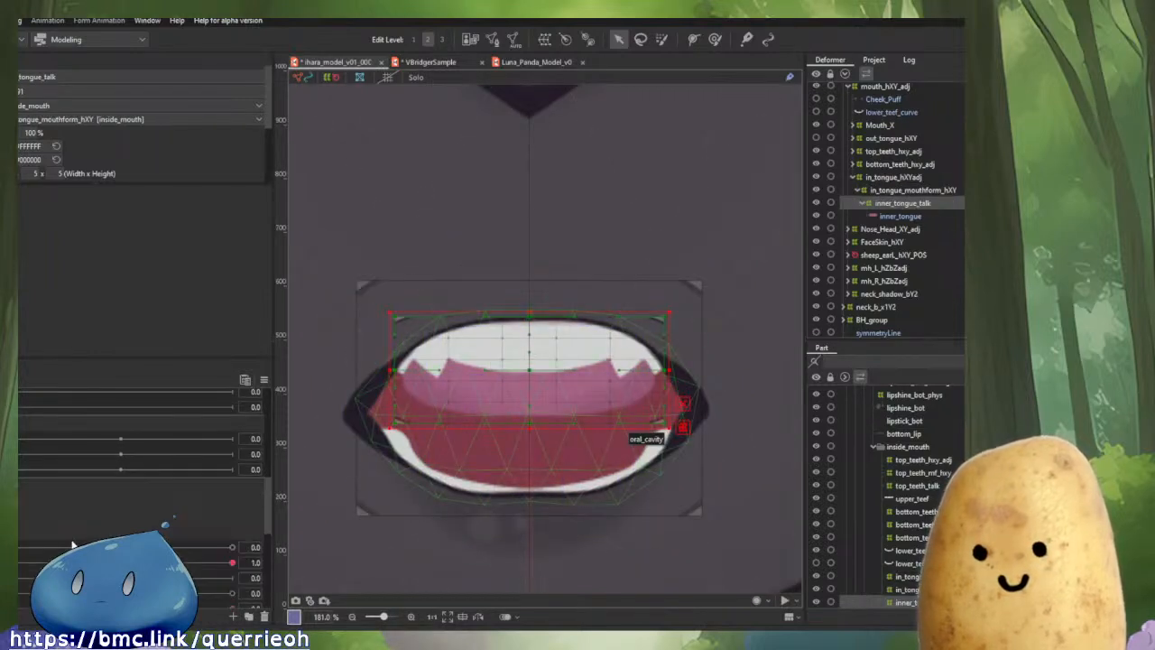
mouse_move(121, 547)
left_mouse_down()
mouse_move(18, 547)
mouse_move(121, 547)
left_mouse_up()
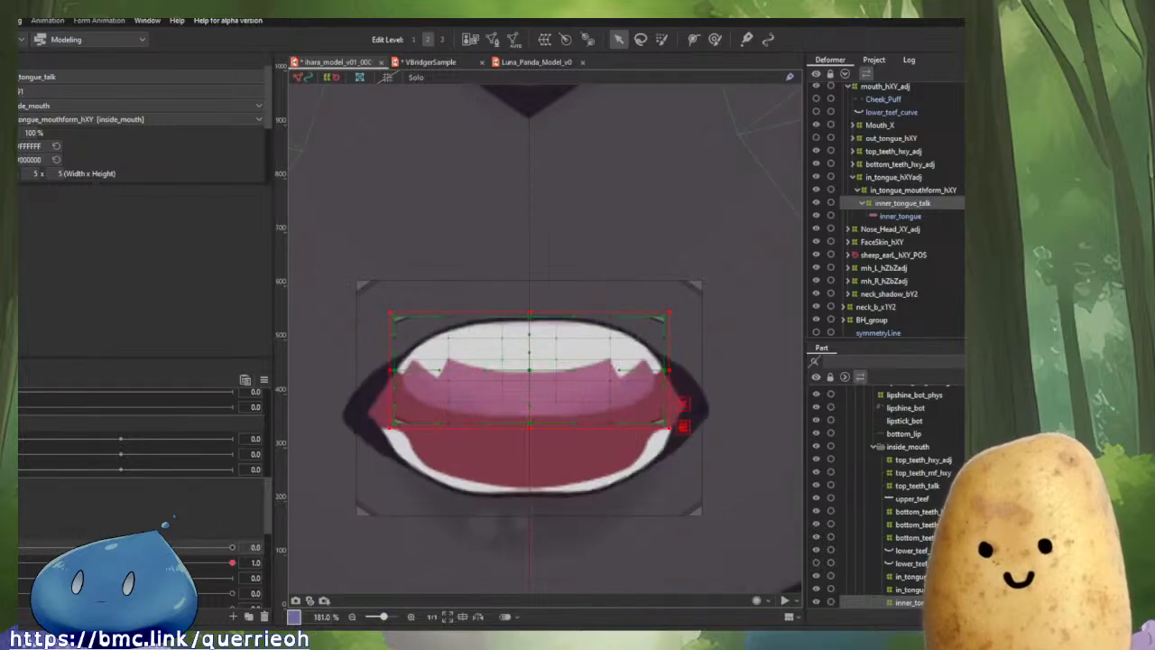
left_click_drag(232, 562, 18, 562)
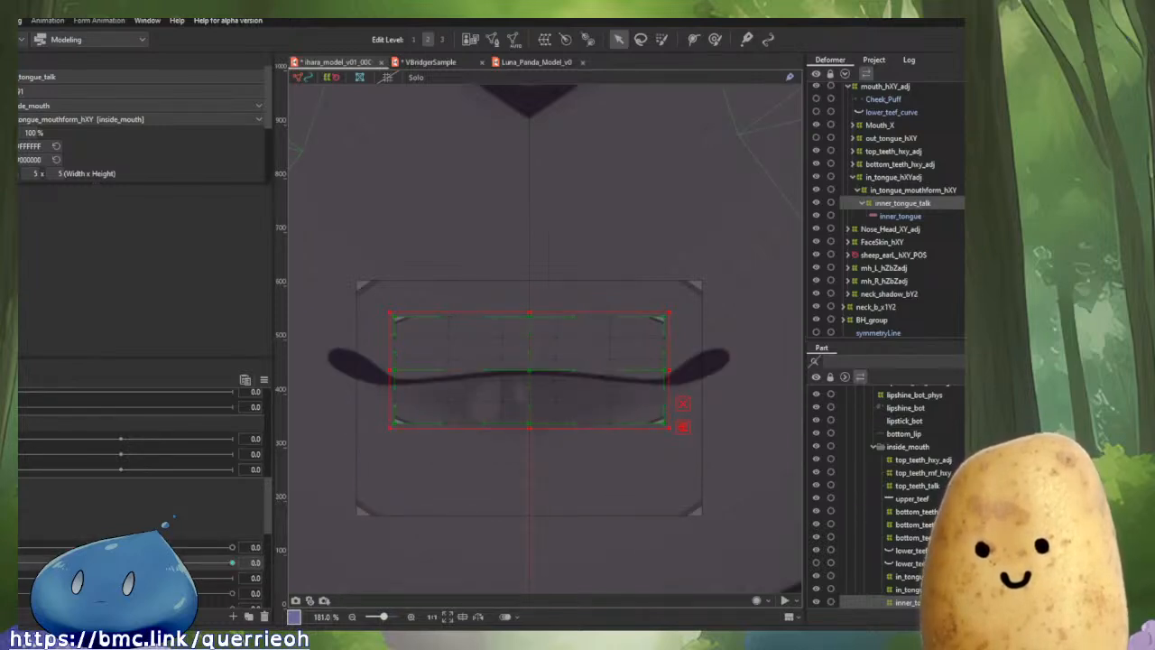
left_click_drag(18, 562, 310, 569)
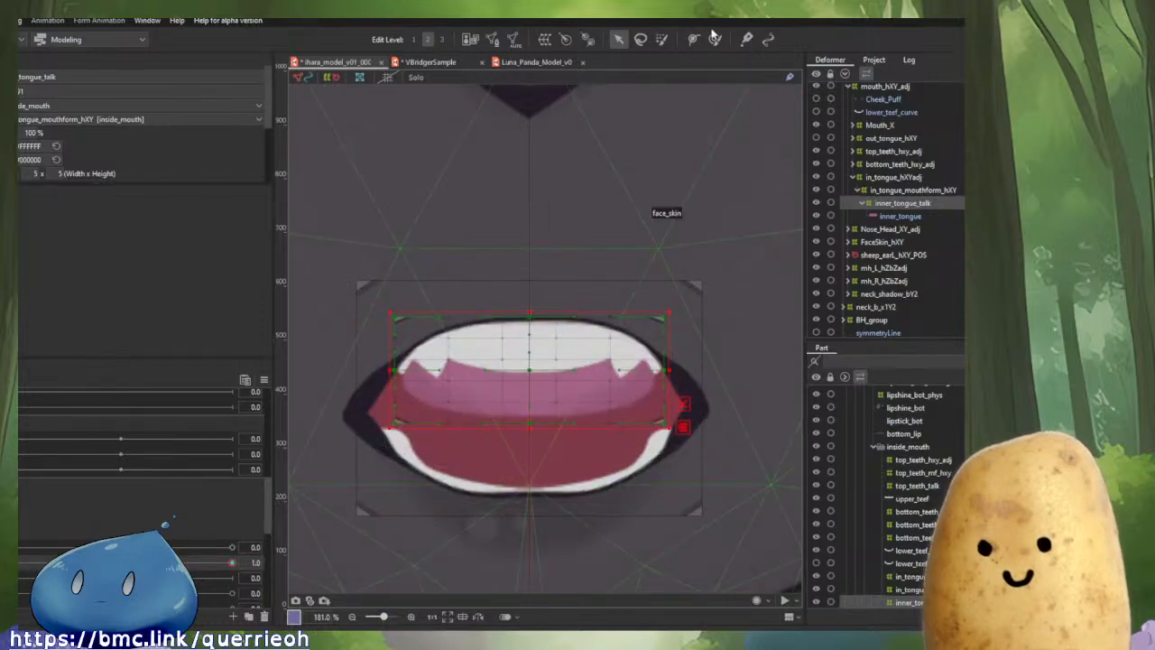
Pull the middle of inner_tongue_talk down with the deform brush and move the deformer lower so the tongue rests on the bottom teeth.
left_click_drag(641, 318, 600, 229)
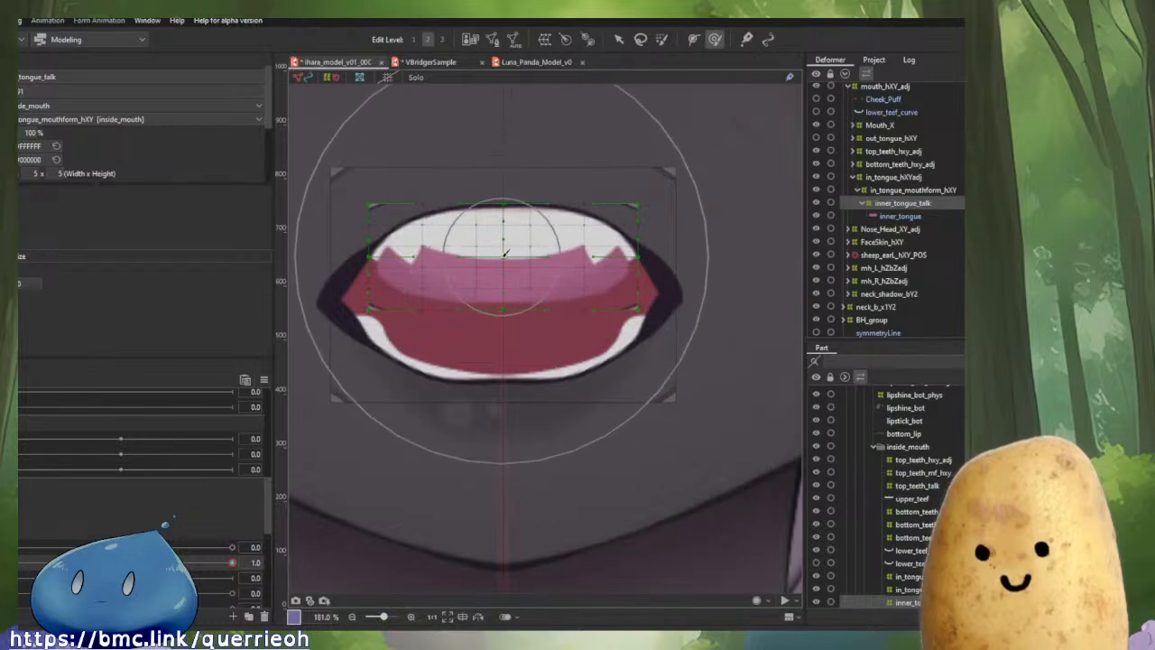
left_click_drag(503, 255, 503, 320)
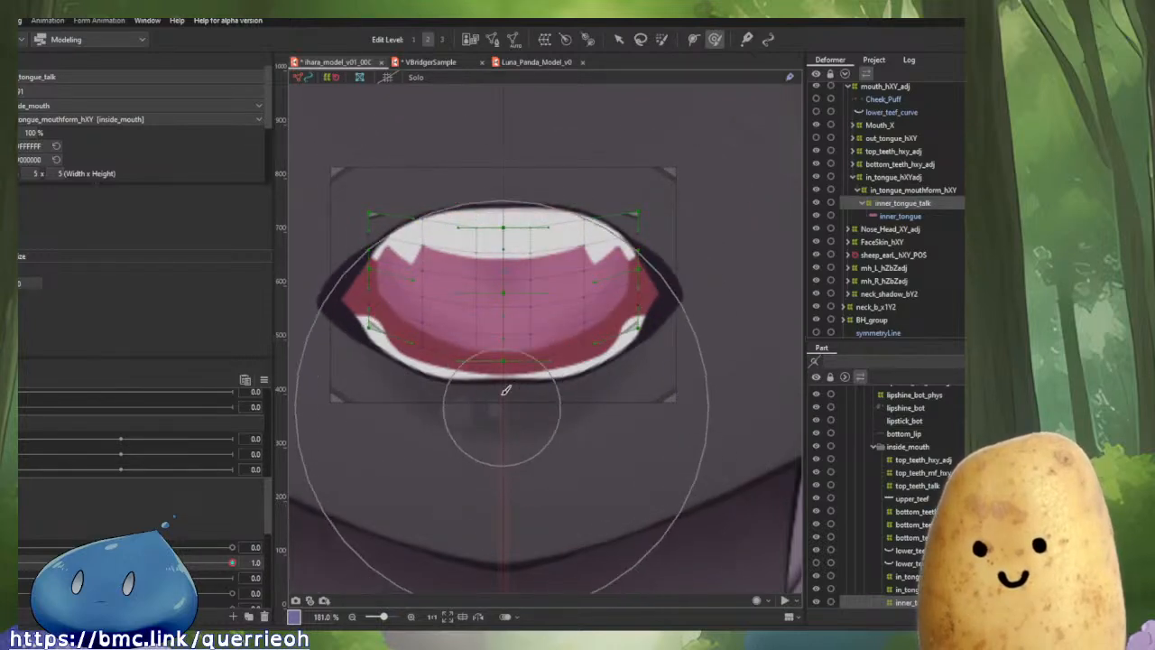
key("v")
left_click_drag(508, 292, 504, 344)
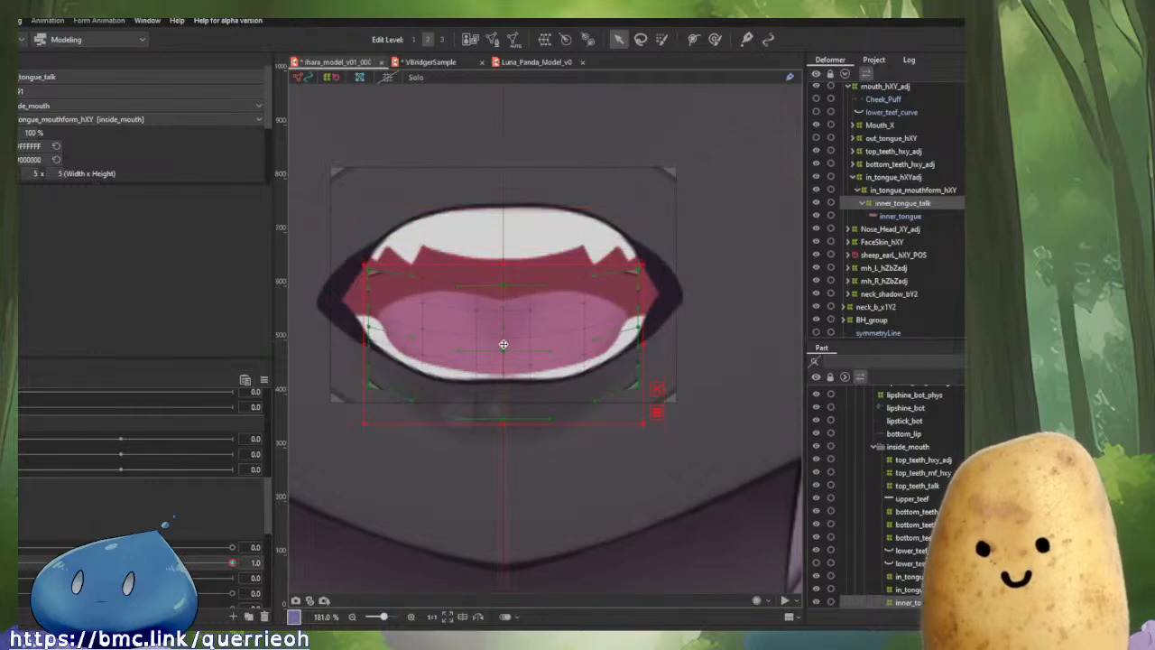
Check the tongue with the mouth closed and fully open, and with the mouth form parameter at -1.0.
left_click_drag(231, 563, 36, 623)
left_click_drag(31, 562, 231, 563)
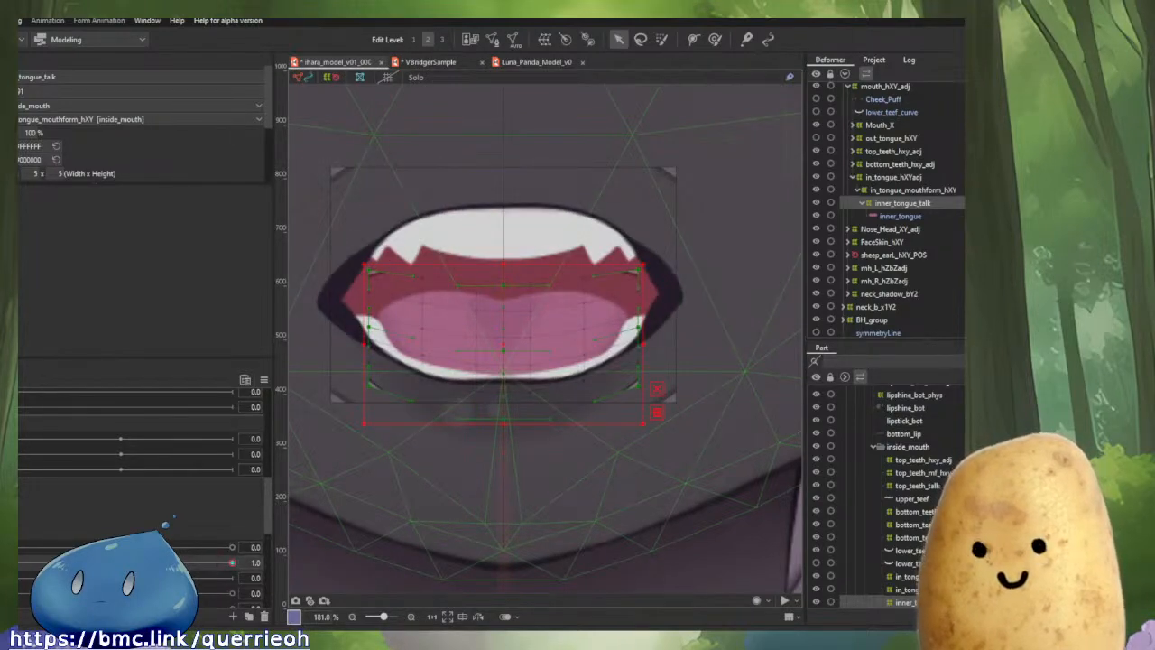
left_click_drag(121, 547, 27, 612)
scroll(687, 380, "down", 3)
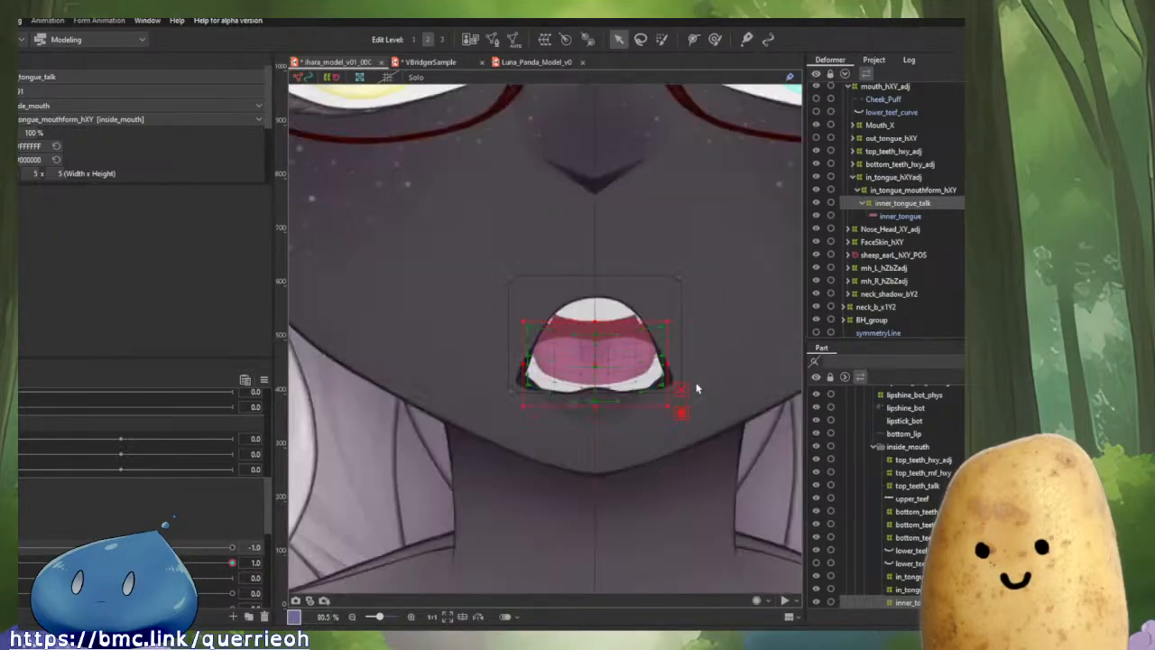
Deselect the deformer and preview the whole face in motion to judge the tongue while the mouth moves.
scroll(695, 388, "down", 4)
left_click(599, 295)
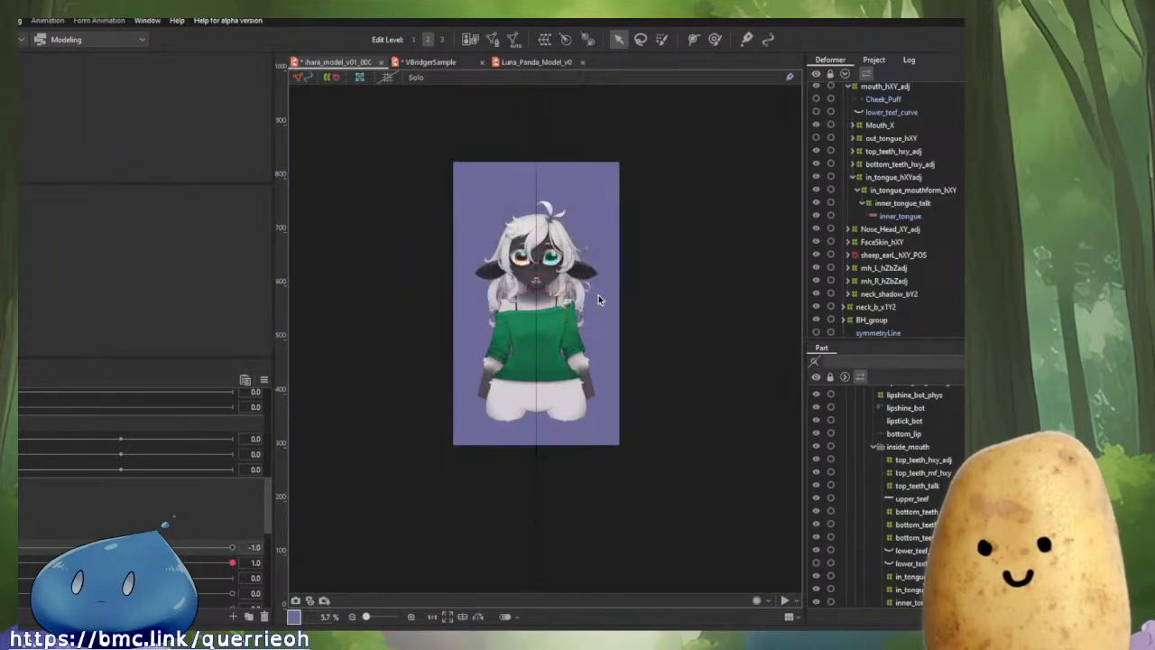
scroll(598, 295, "up", 8)
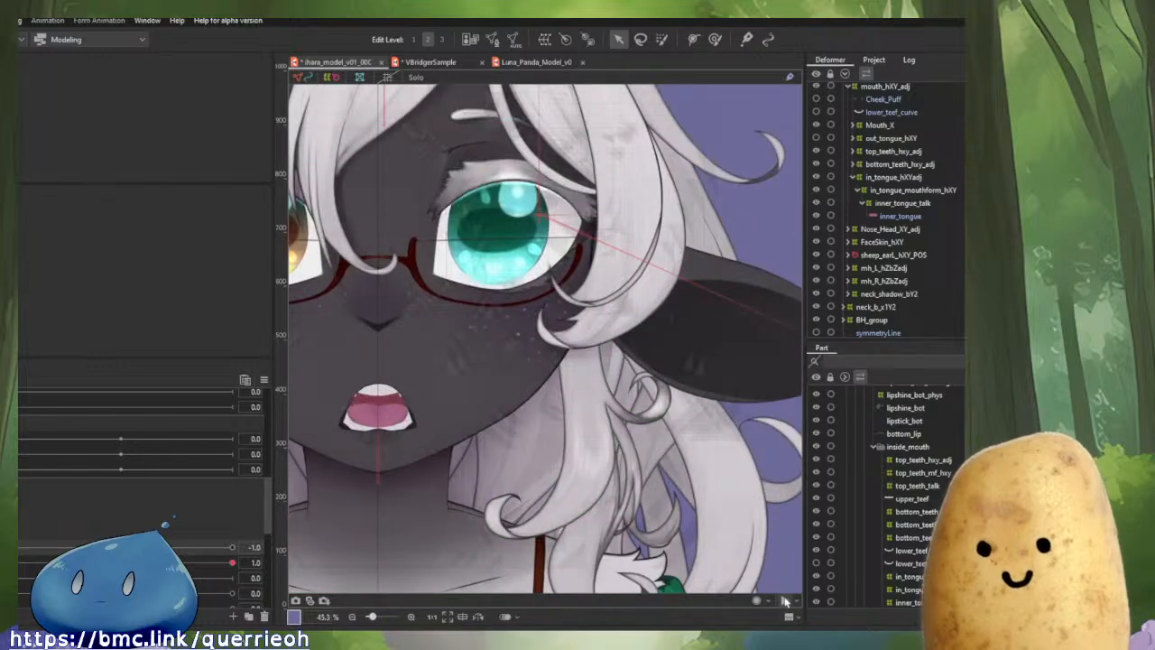
scroll(635, 475, "down", 3)
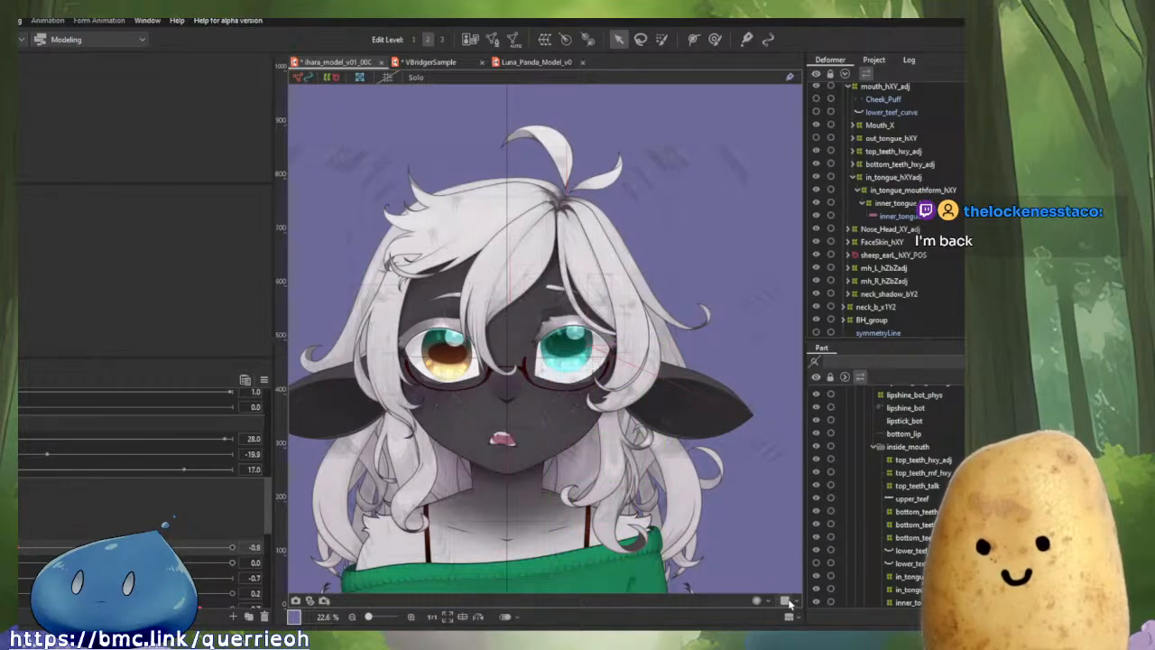
Reset all parameters of the model to their default values.
left_click(265, 380)
left_click(298, 377)
scroll(386, 467, "up", 4)
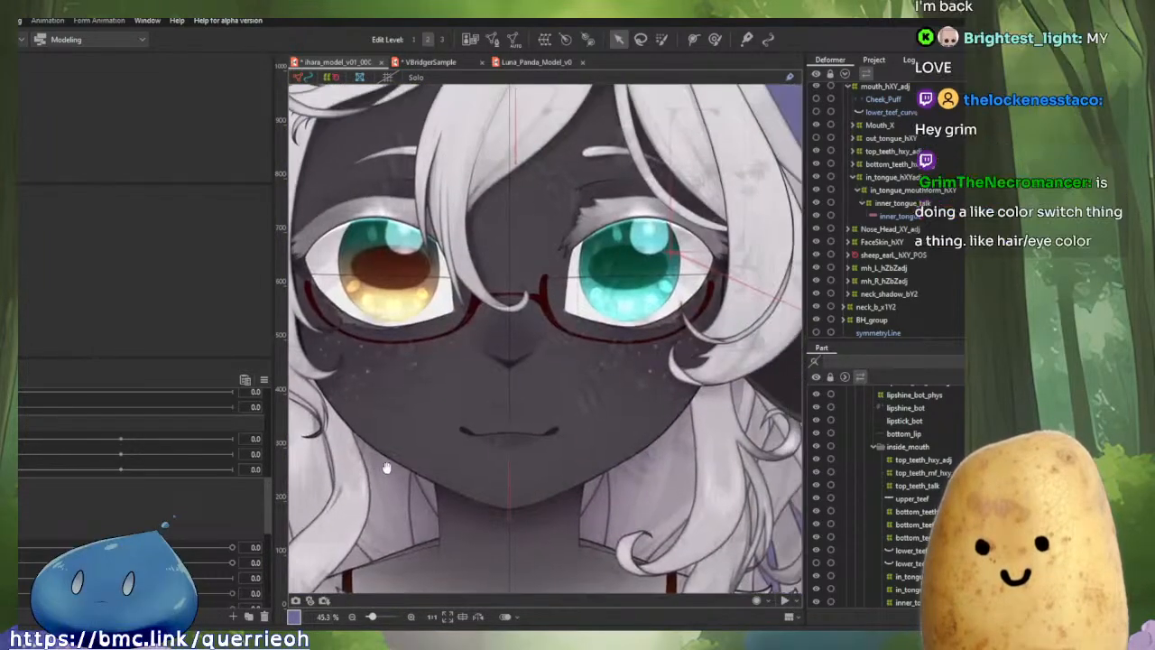
Select the inner_tongue_talk deformer and pose the mouth with both mouth open and mouth form at 1.0.
scroll(386, 467, "up", 4)
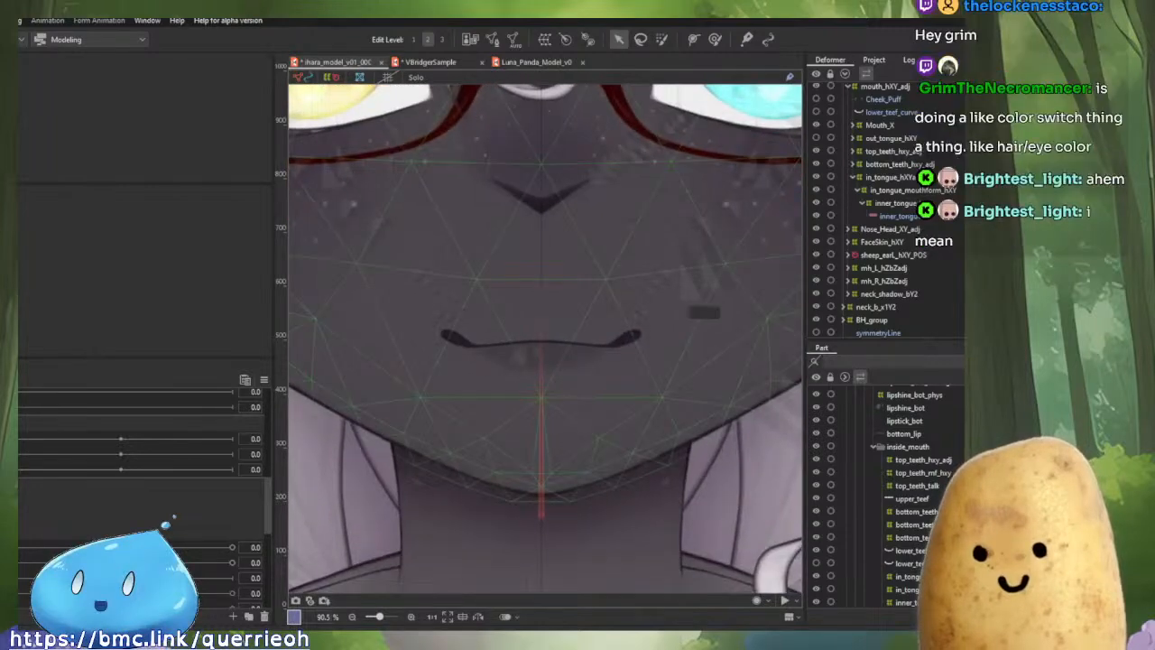
left_click(934, 202)
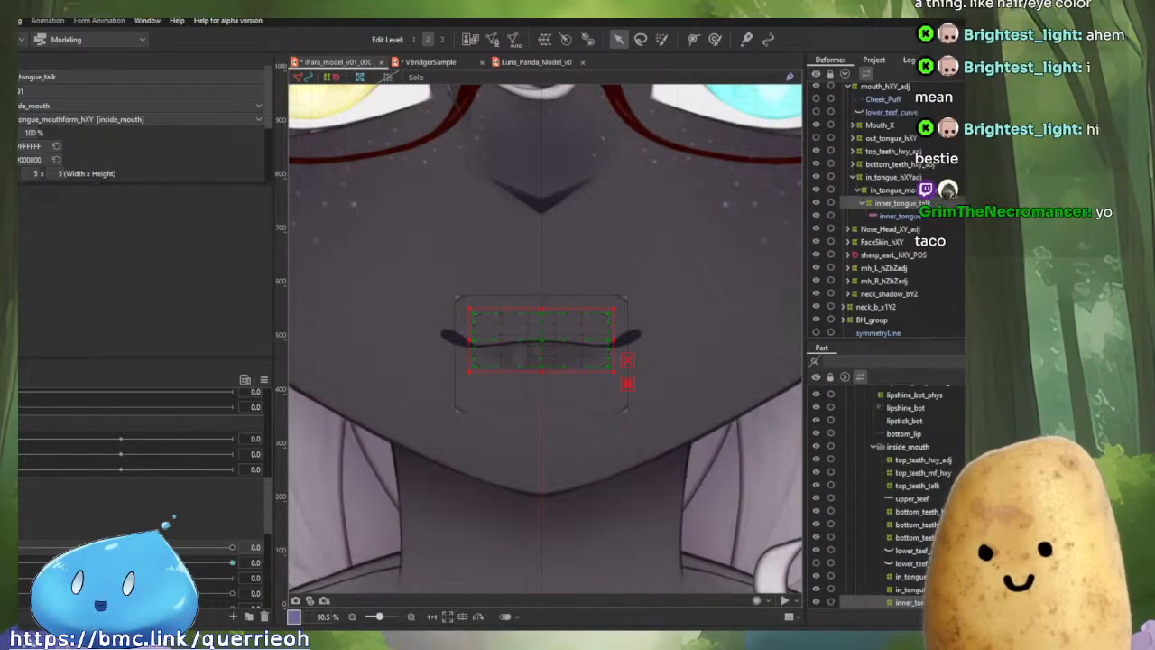
left_click_drag(23, 563, 237, 572)
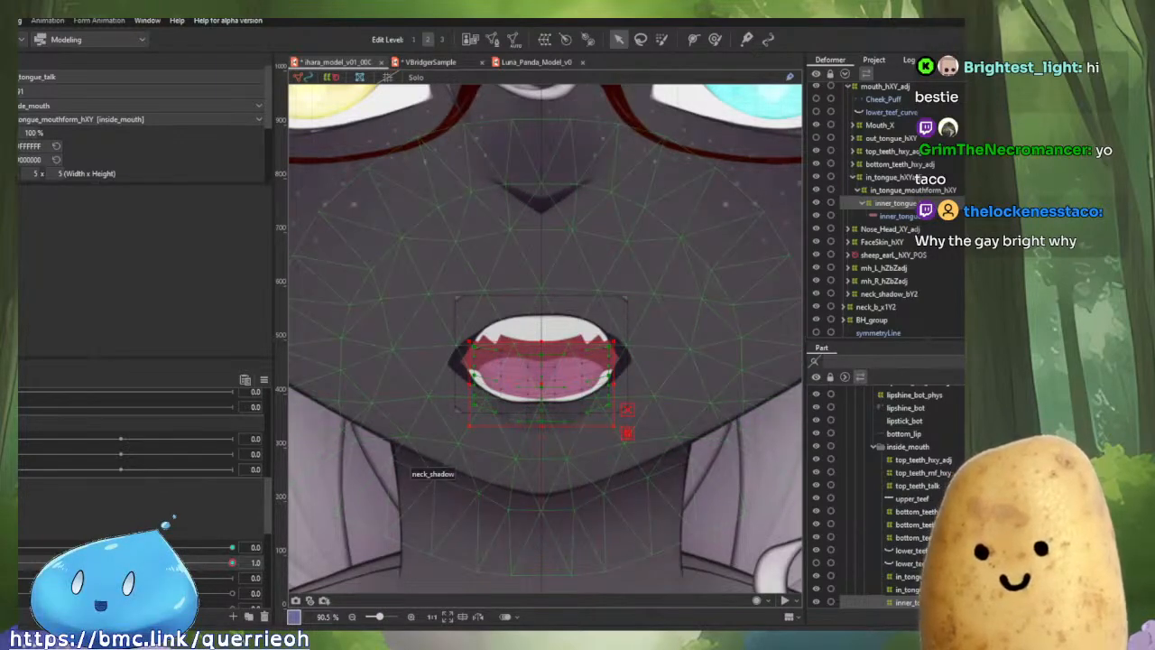
left_click_drag(121, 547, 270, 558)
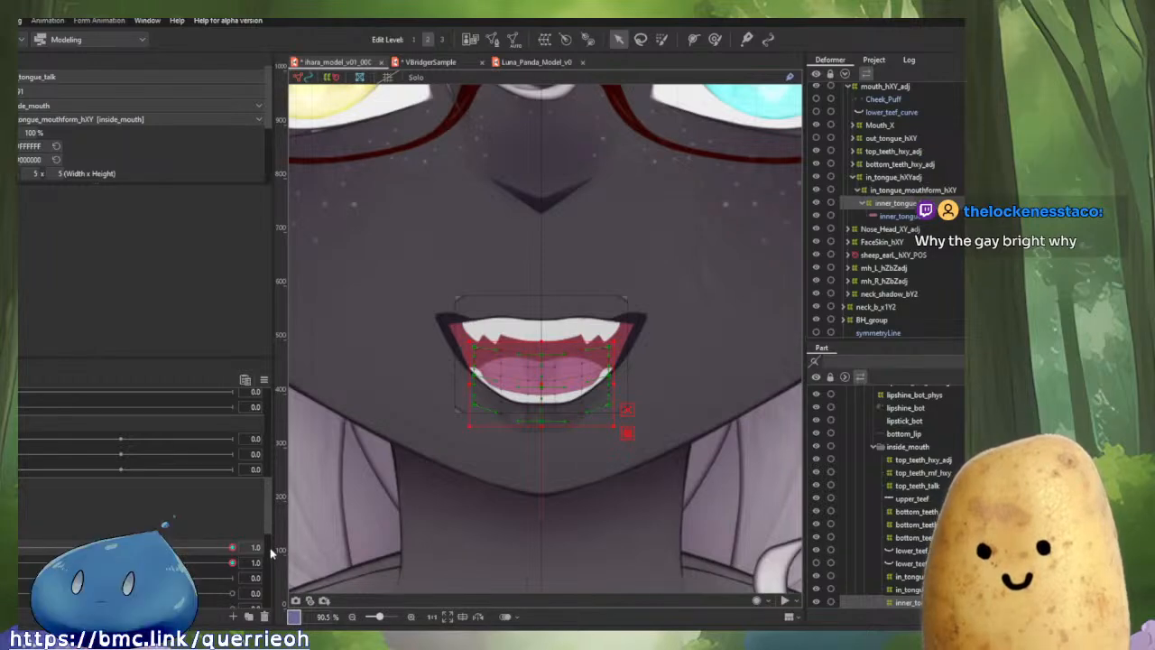
Examine the open-mouth tongue in VBridgerSample at mouth form -1.0, and in Luna_Panda_Model at mouth form 1.0 and -1.0.
left_click(431, 63)
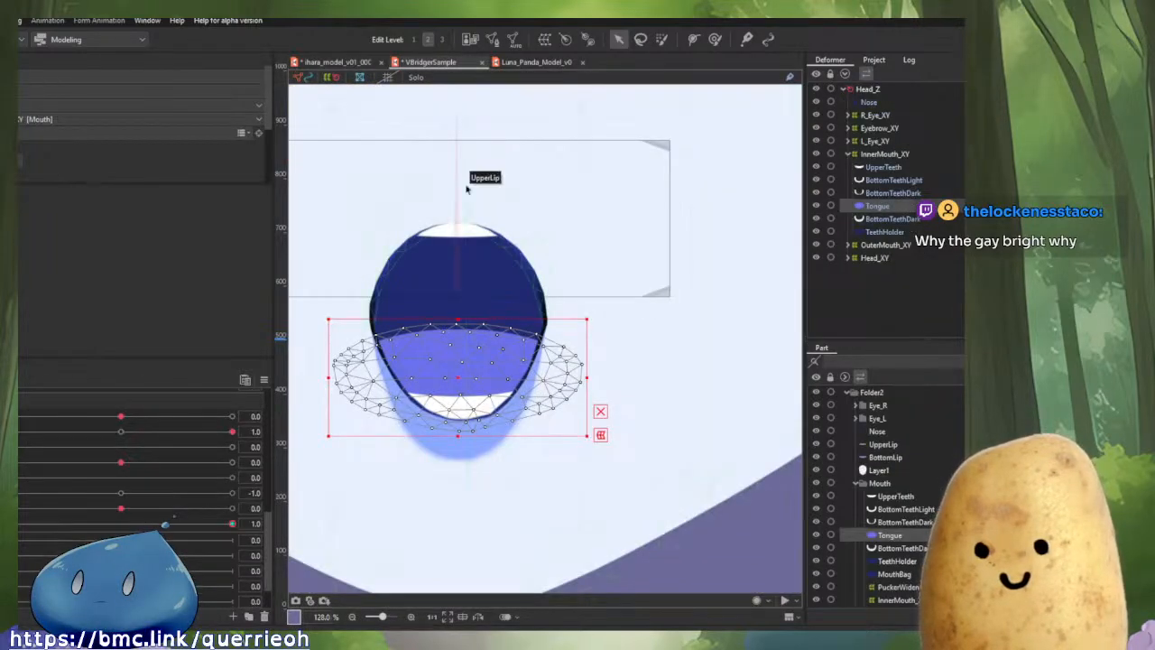
left_click_drag(129, 417, 11, 416)
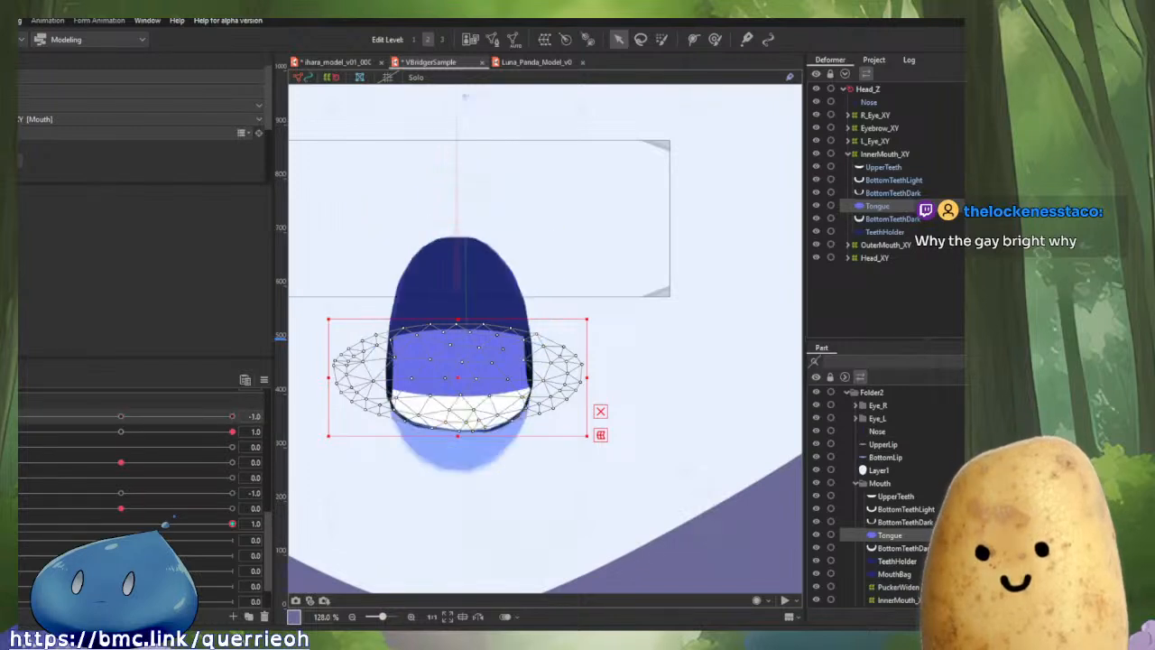
left_click(535, 62)
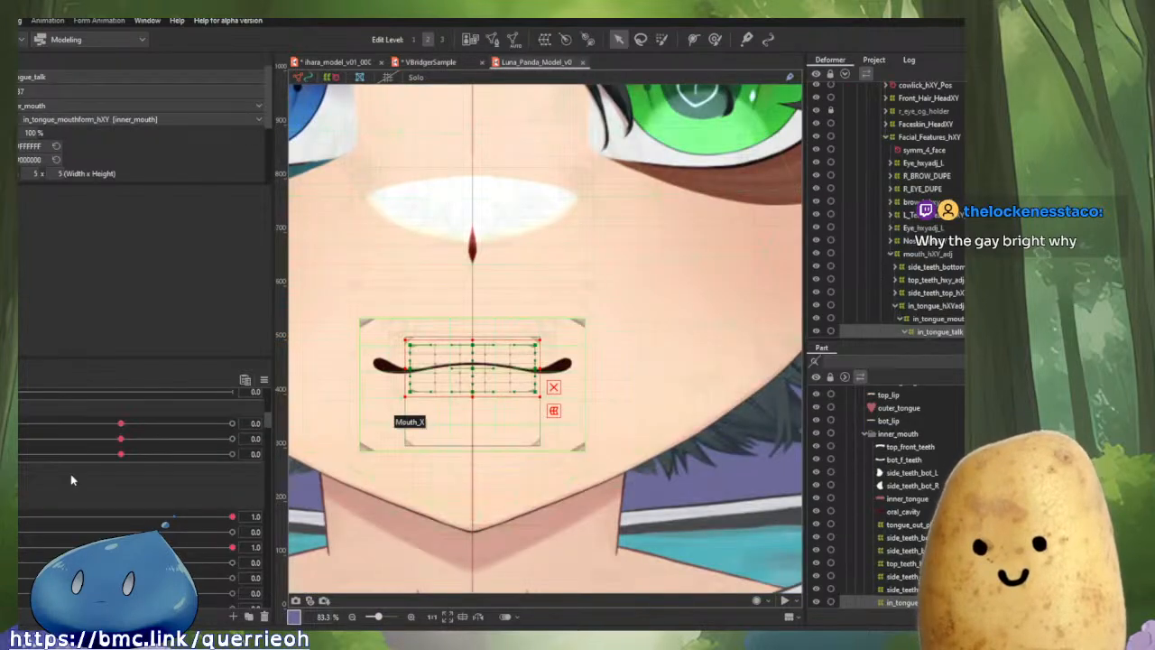
left_click_drag(64, 516, 21, 523)
scroll(67, 525, "down", 3)
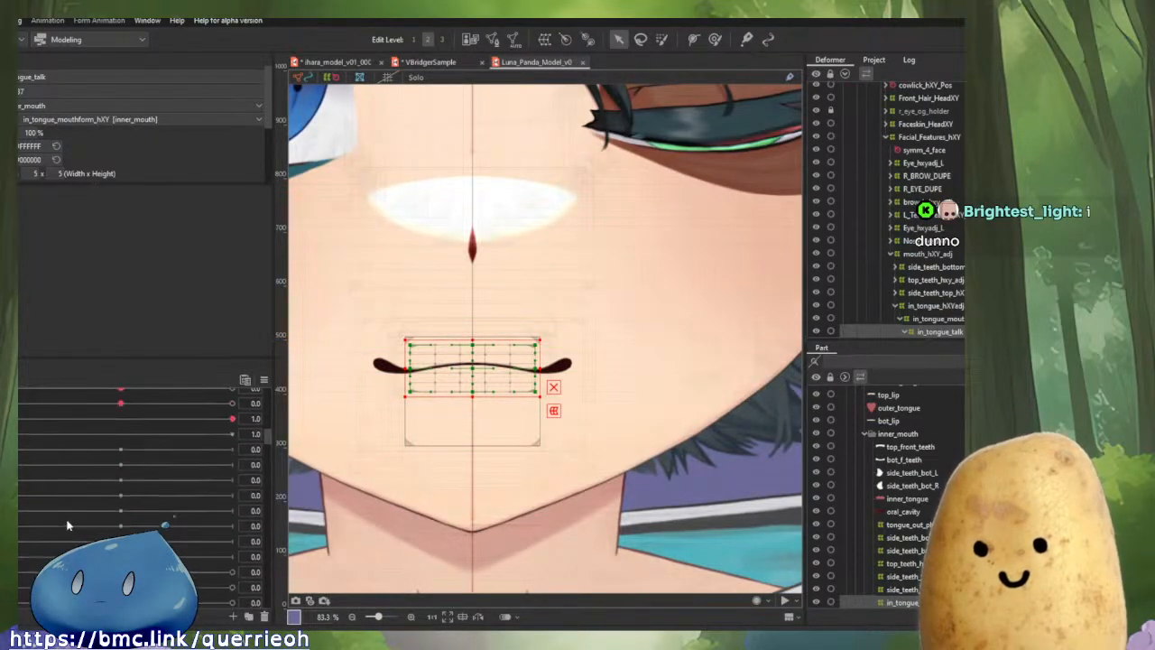
scroll(66, 525, "down", 8)
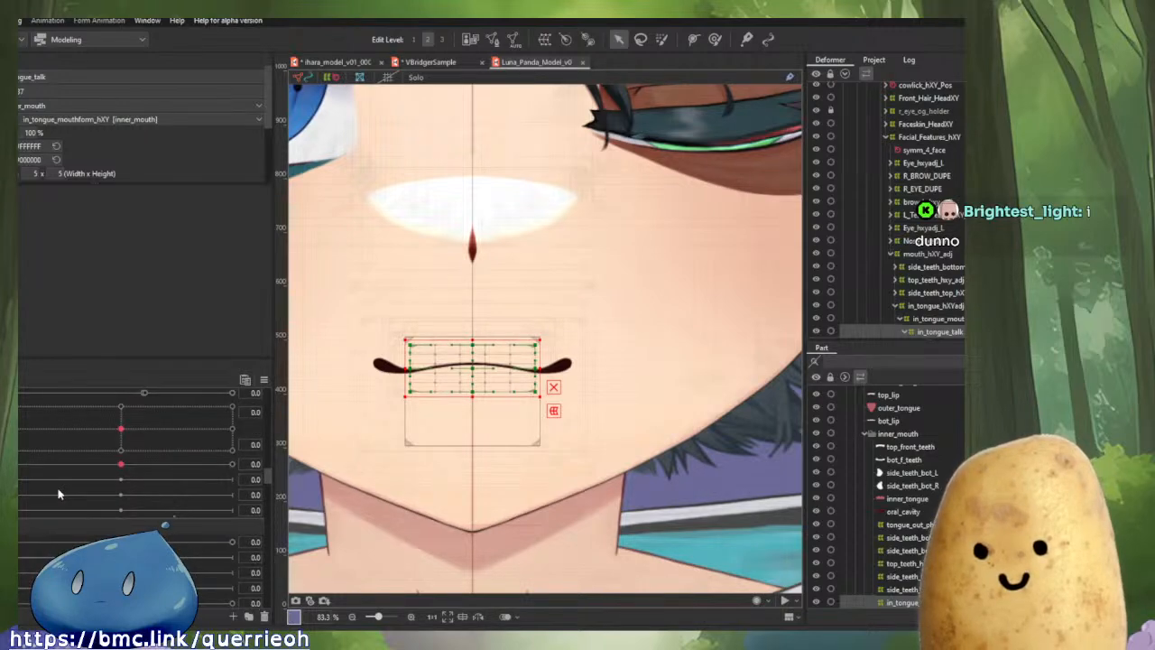
scroll(59, 492, "up", 4)
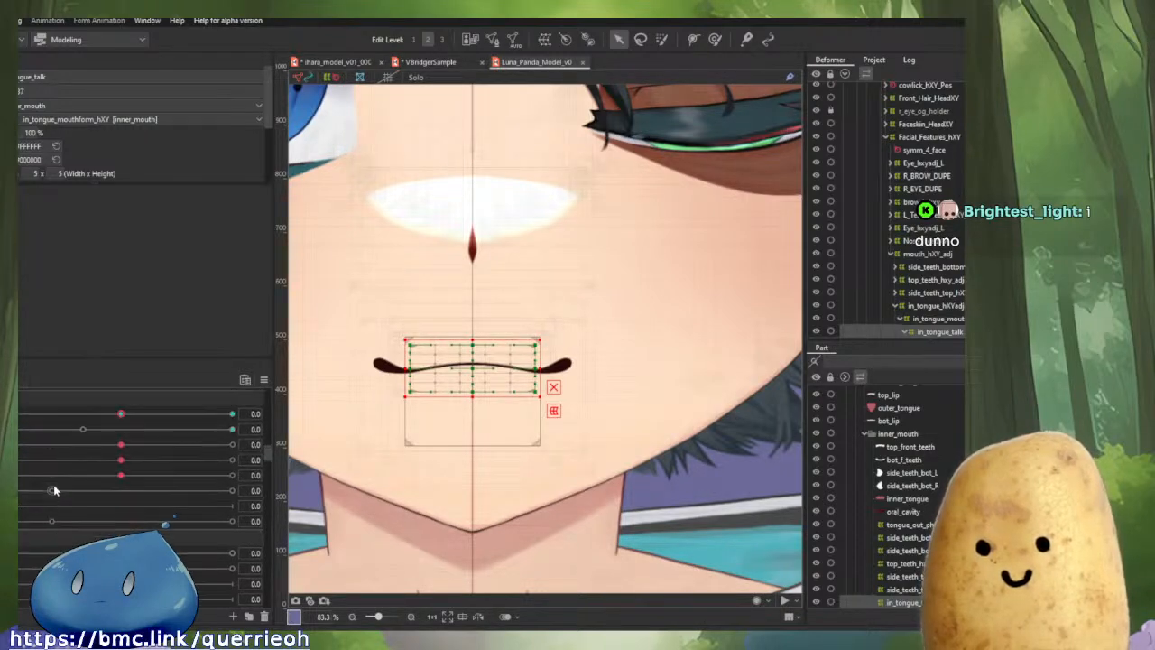
left_click_drag(30, 415, 231, 415)
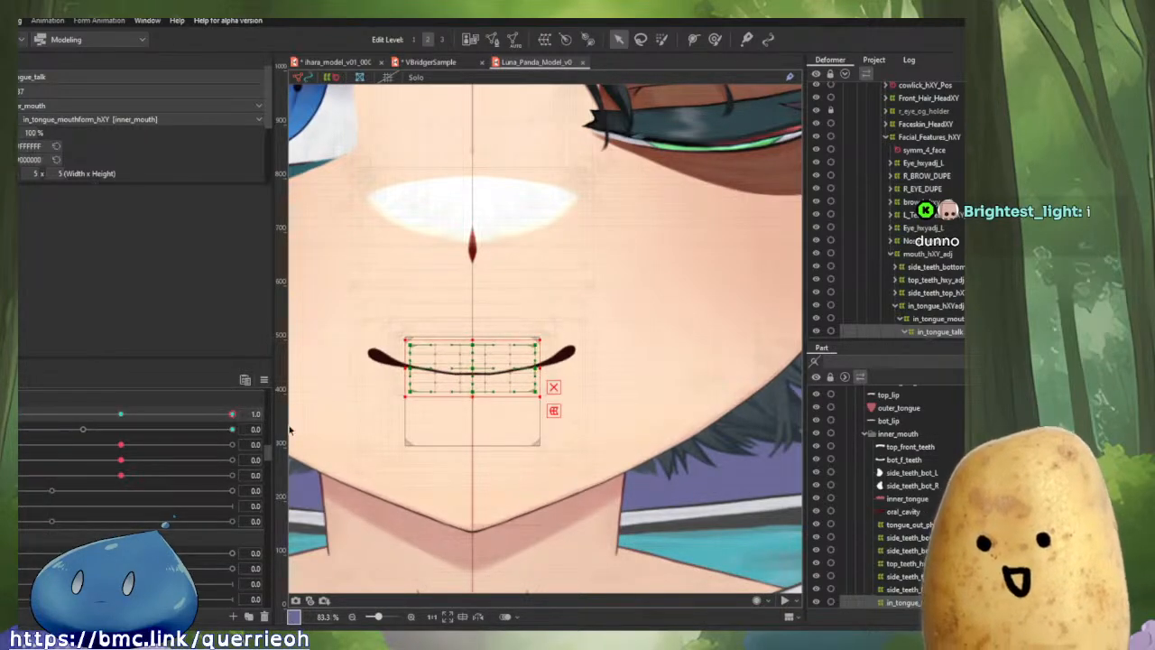
left_click(231, 428)
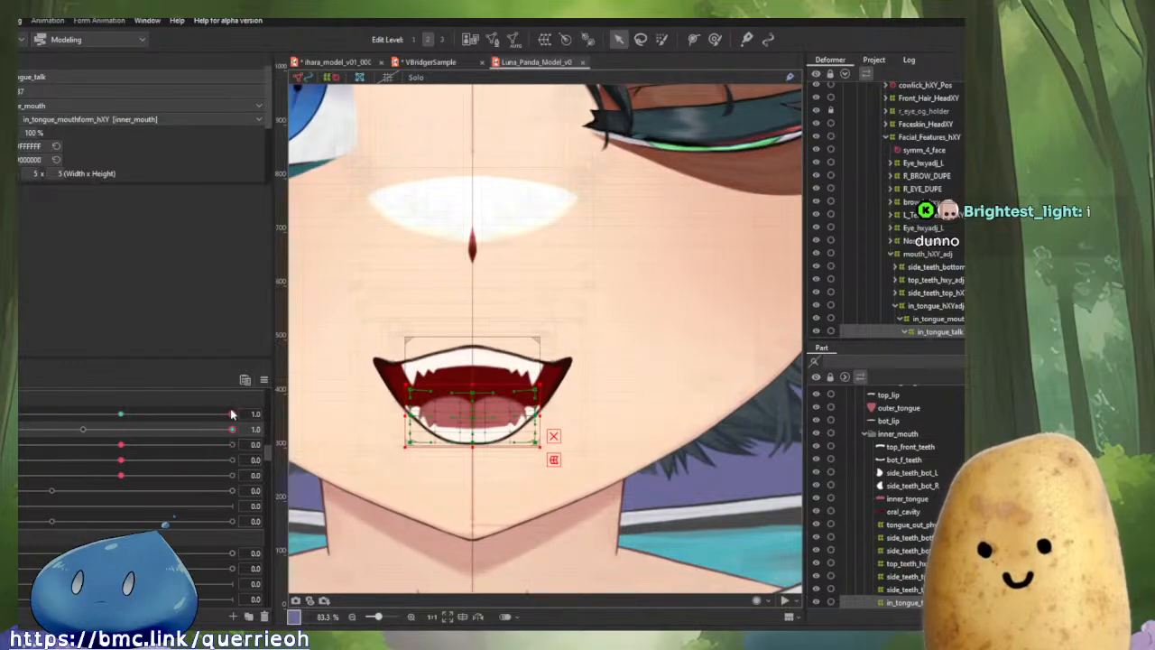
left_click_drag(231, 413, 10, 520)
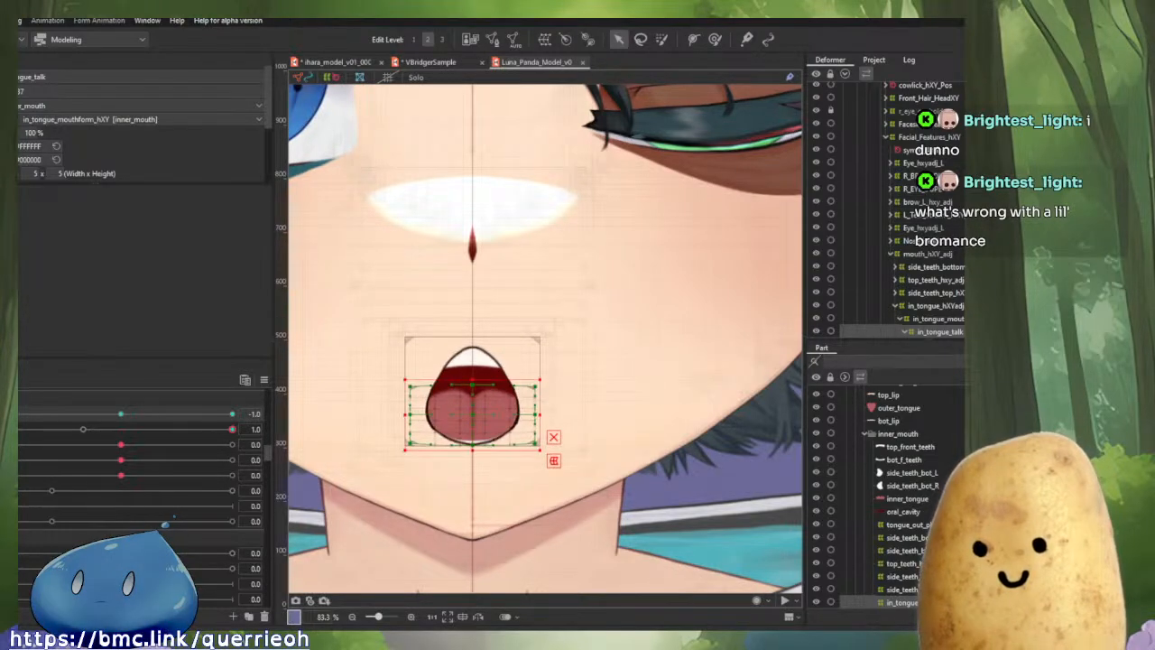
Return to the ihara model and, at mouth form -1.0 with the mouth open, move inner_tongue_talk lower.
left_click(342, 64)
scroll(616, 433, "up", 3)
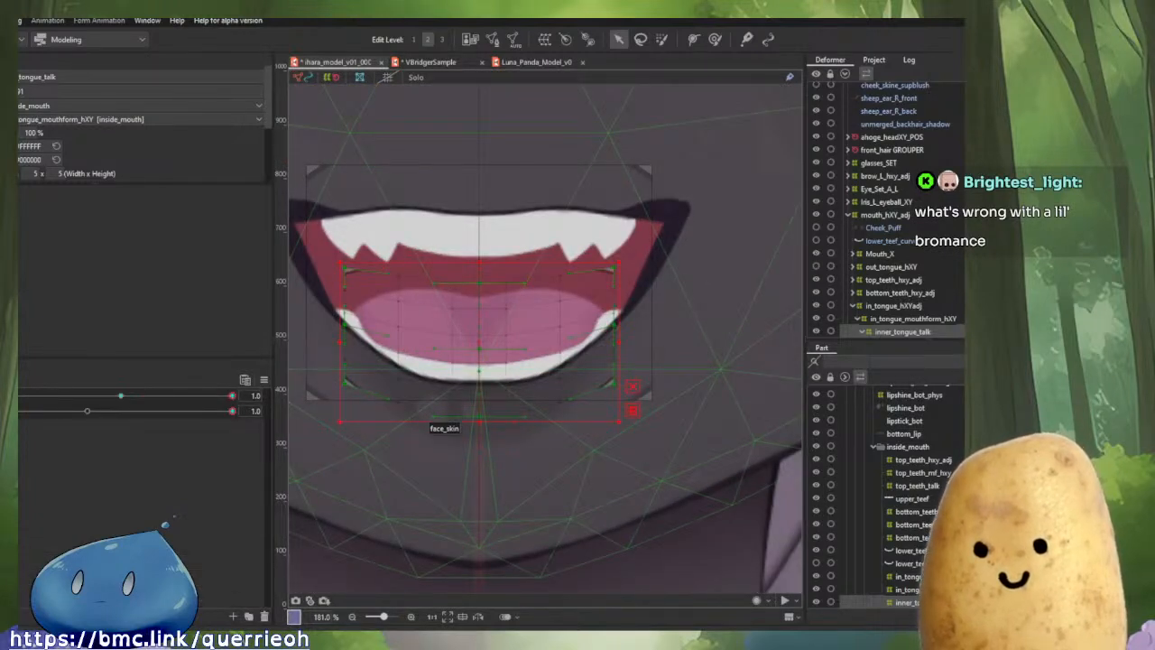
left_click_drag(230, 397, 10, 395)
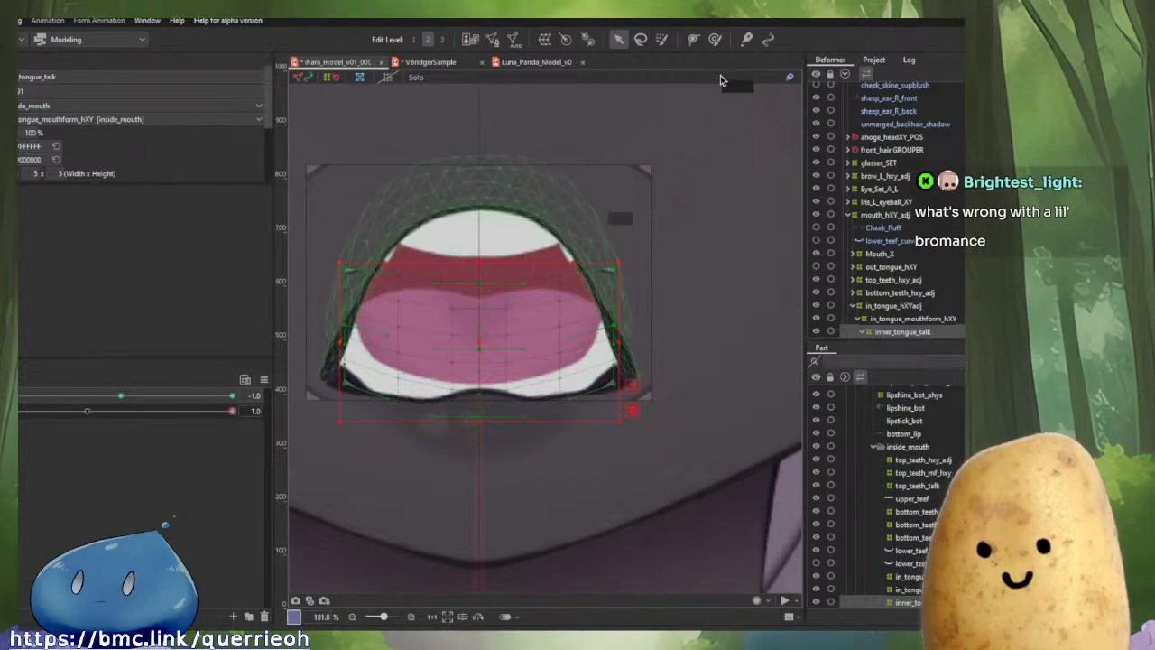
key("b")
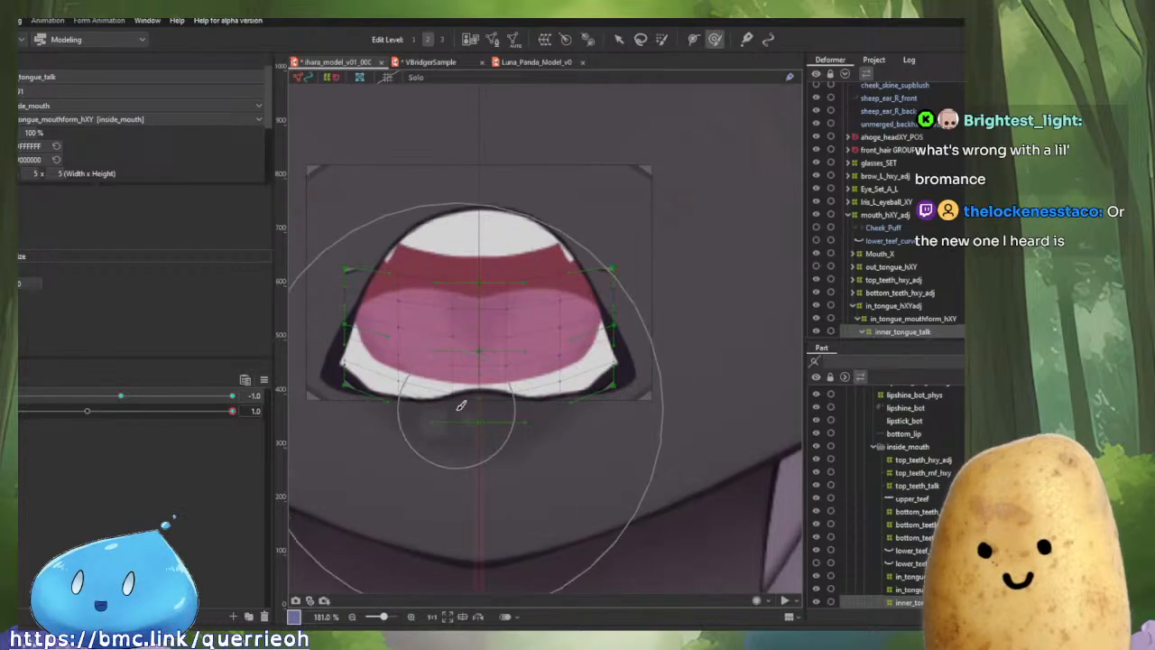
key("v")
left_click_drag(476, 340, 478, 358)
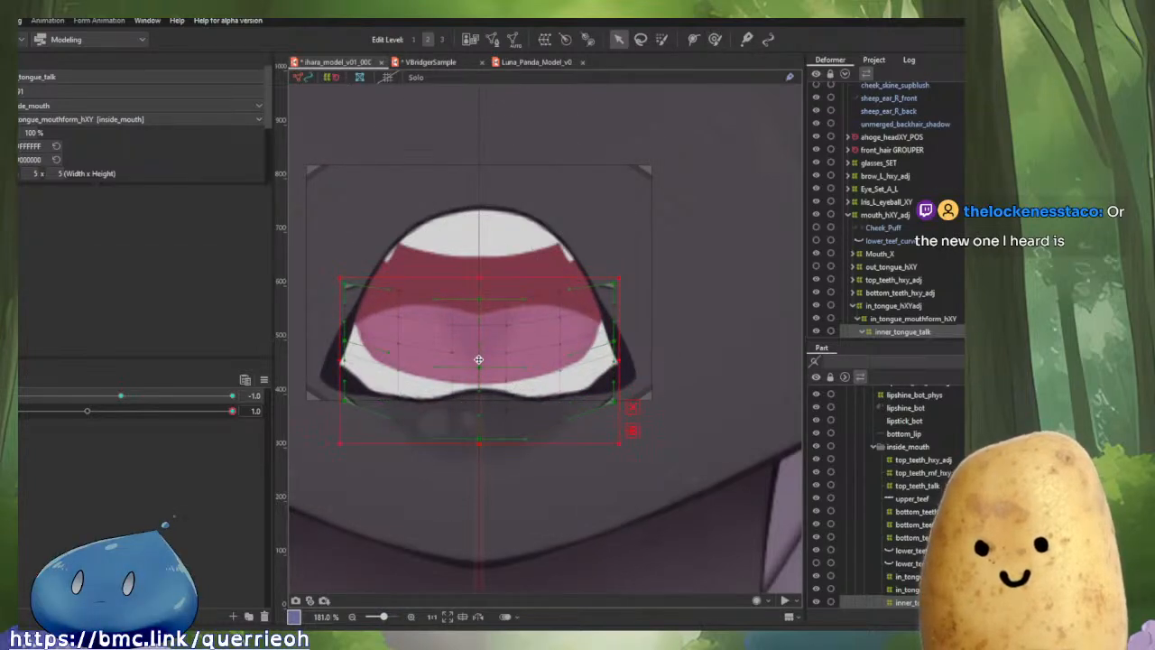
At mouth form 1.0, pull the middle of inner_tongue_talk down with the deform brush and move the deformer slightly lower.
left_click_drag(13, 396, 236, 408)
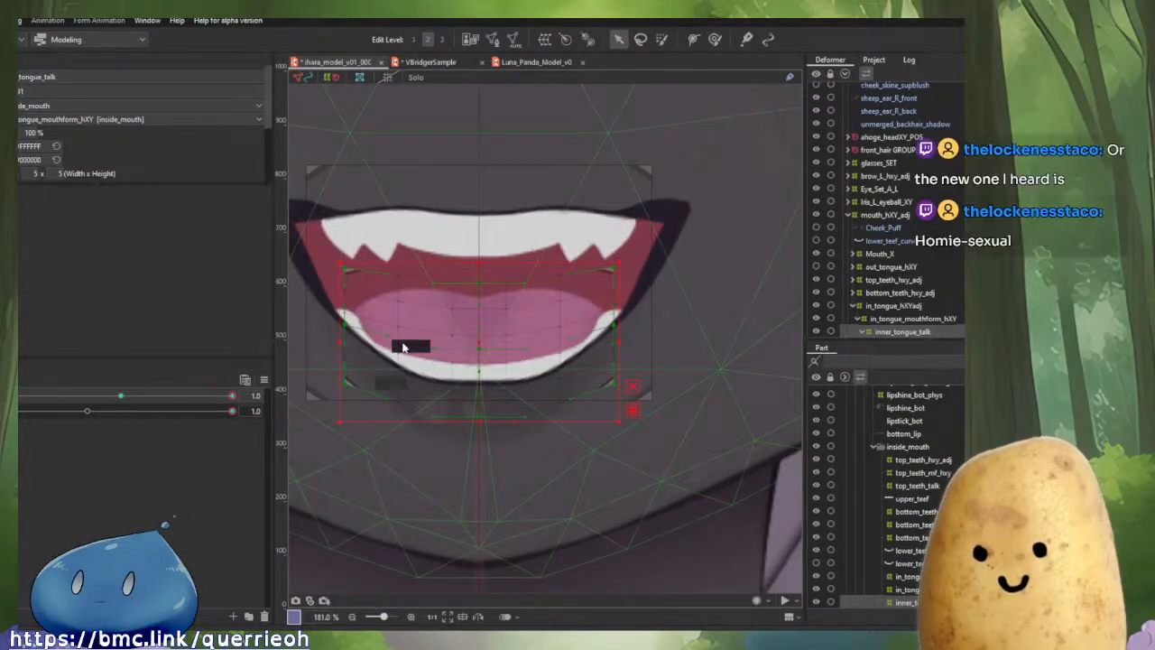
key("b")
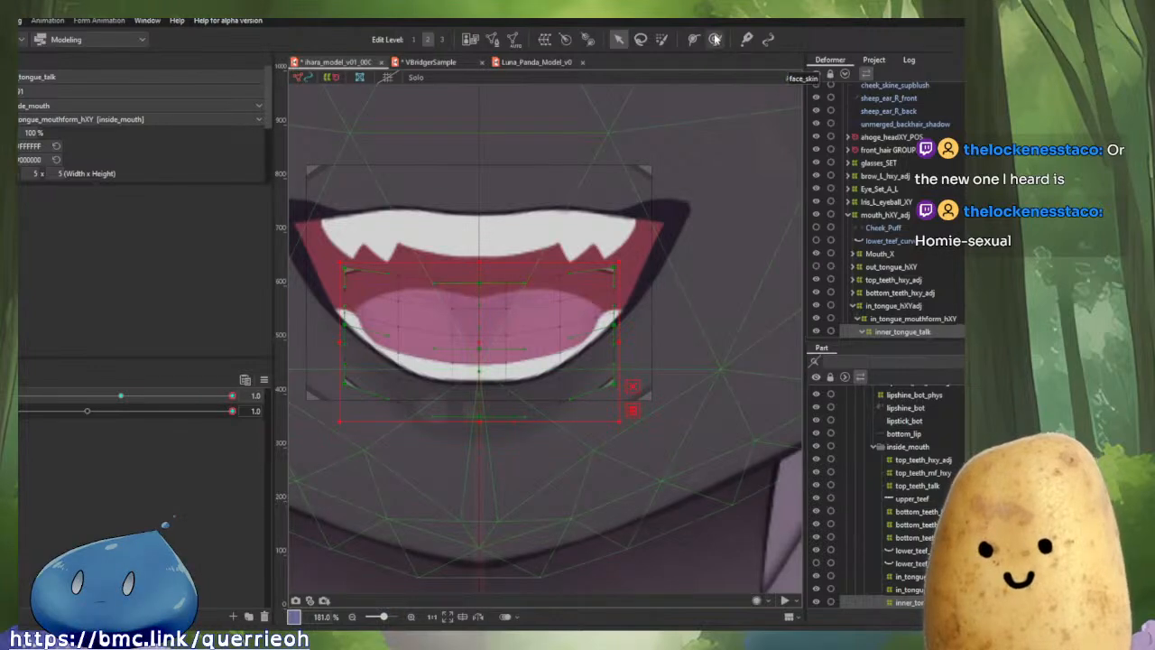
left_click_drag(485, 150, 484, 186)
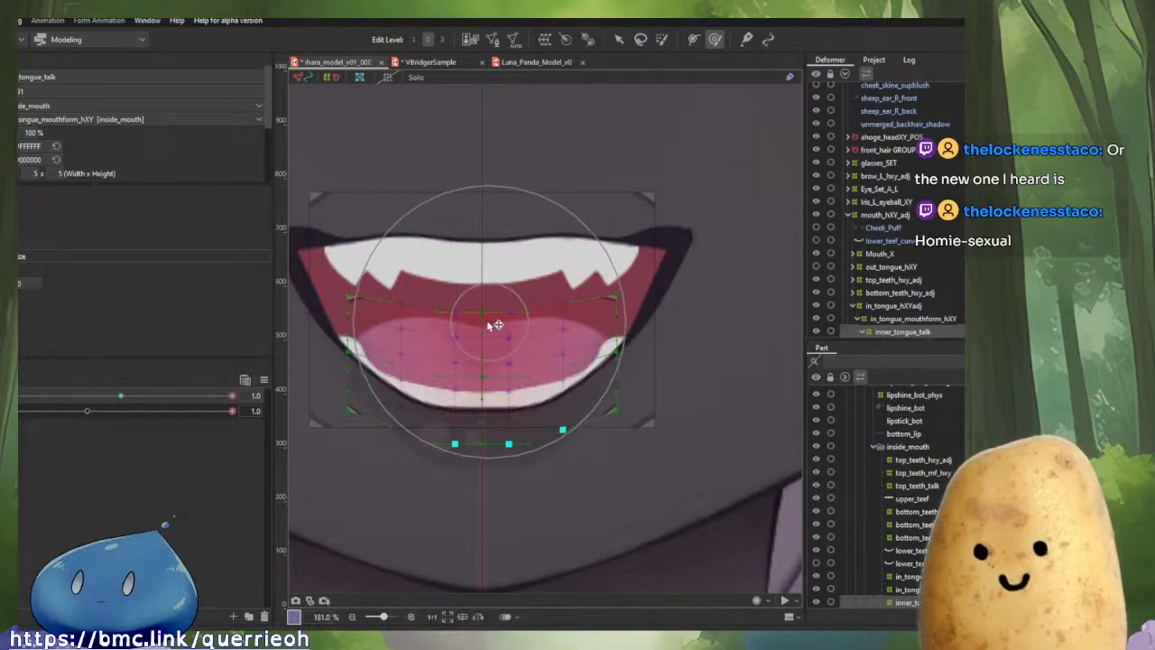
key("v")
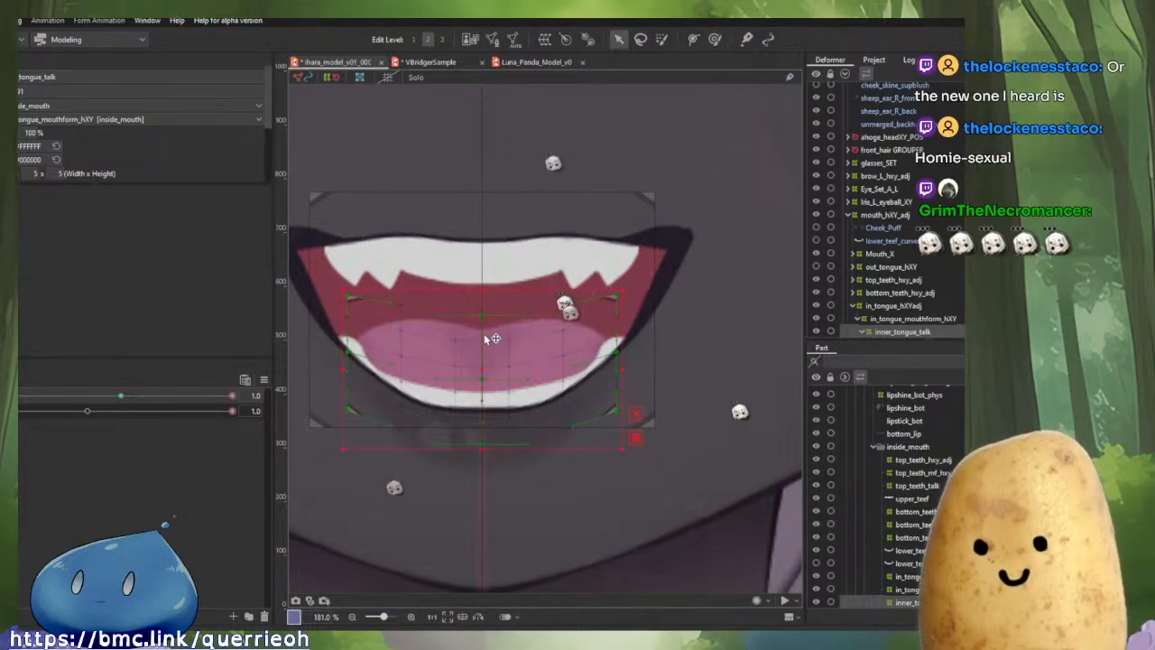
left_click_drag(483, 360, 490, 369)
Move inner_tongue_talk lower at mouth form 0.0 with the mouth open, comparing it with the pose at -1.0.
left_click_drag(232, 395, 11, 396)
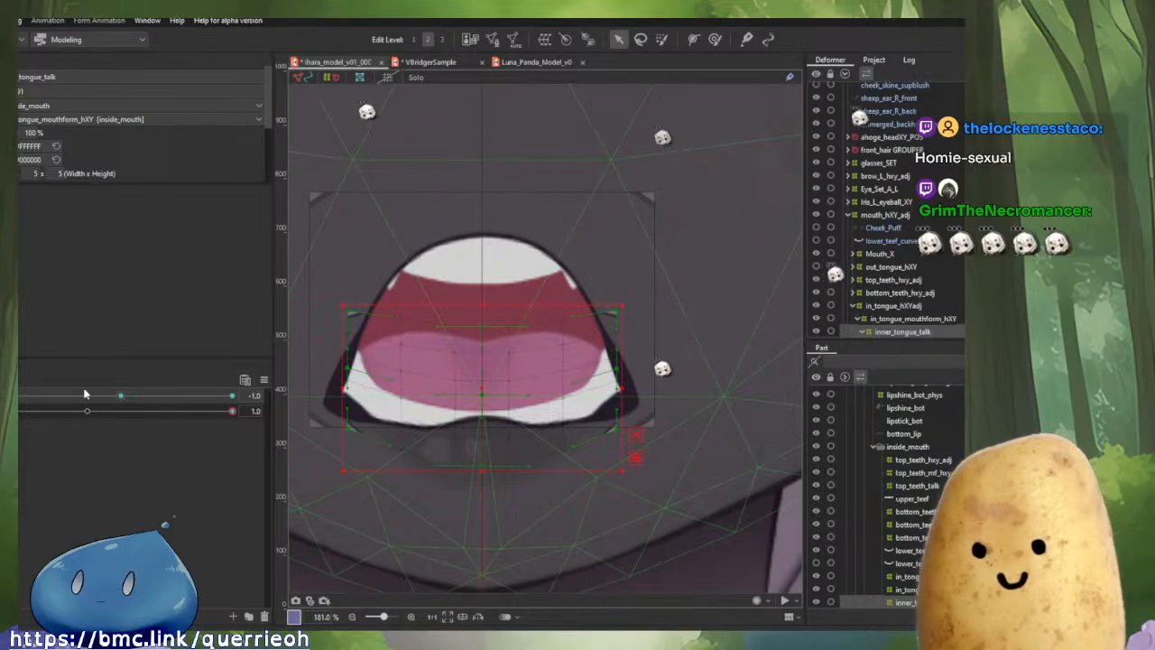
left_click(118, 397)
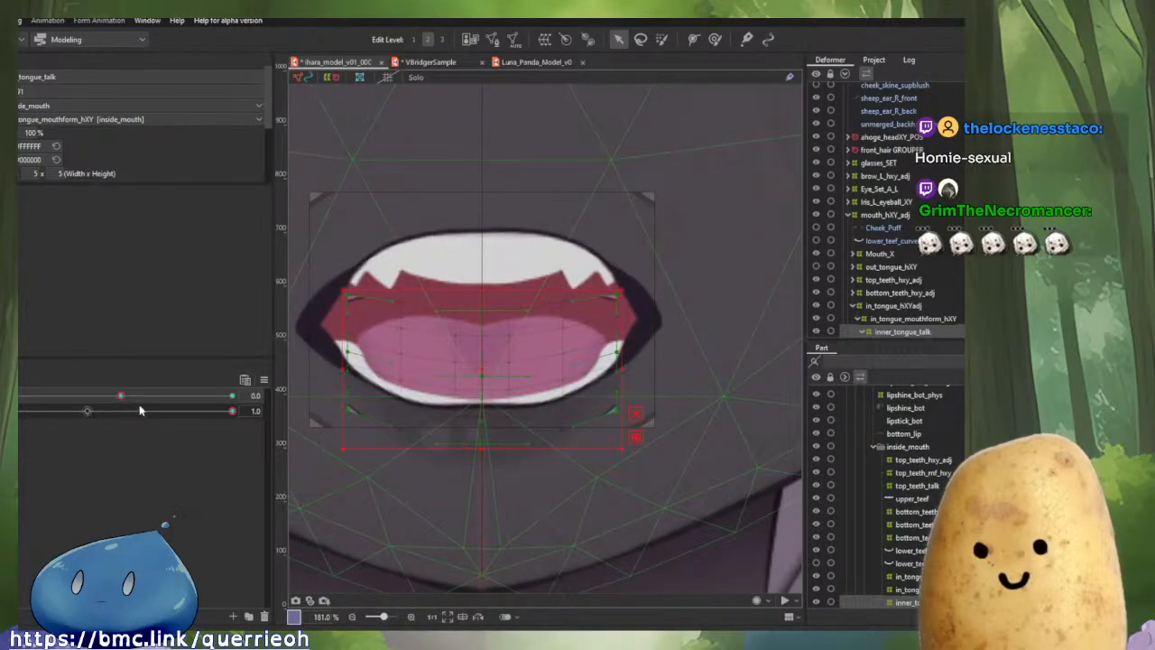
left_click(280, 403)
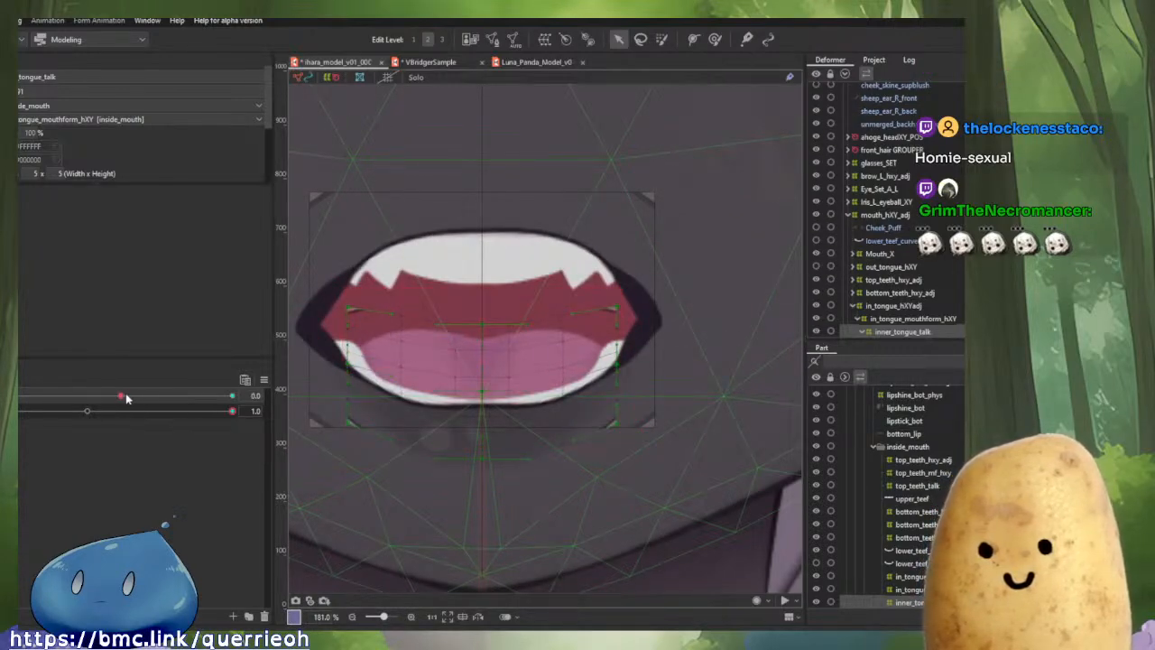
left_click_drag(127, 398, 12, 402)
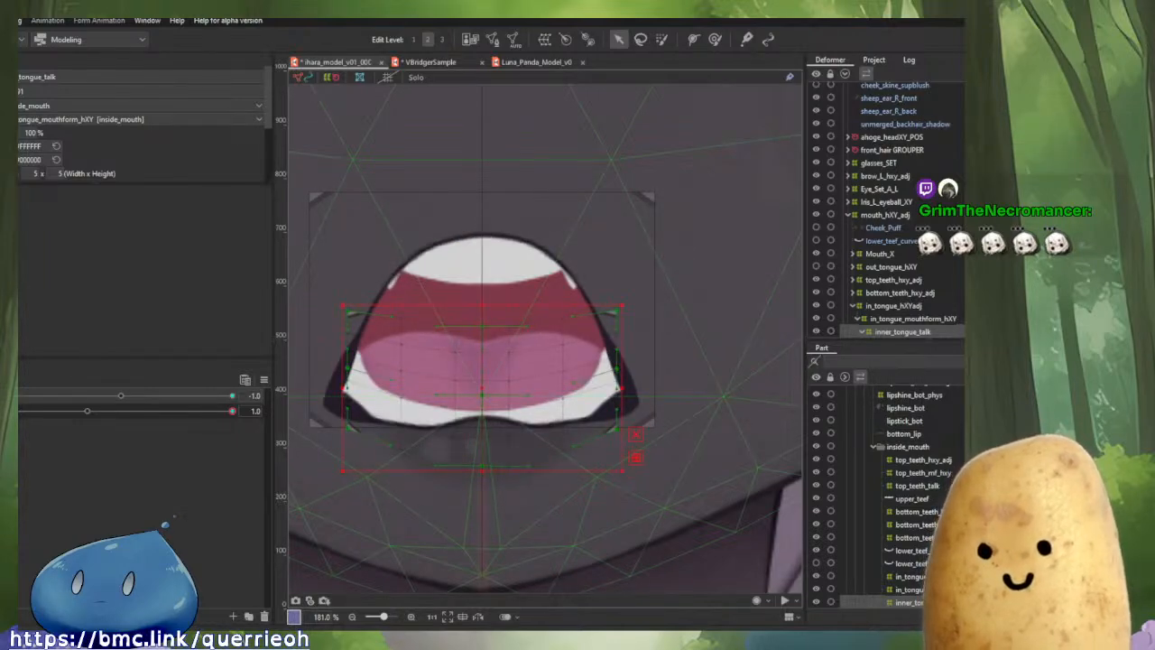
Lower inner_tongue_talk further at mouth form 1.0 and touch up its lower middle with the deform brush.
left_click(232, 396)
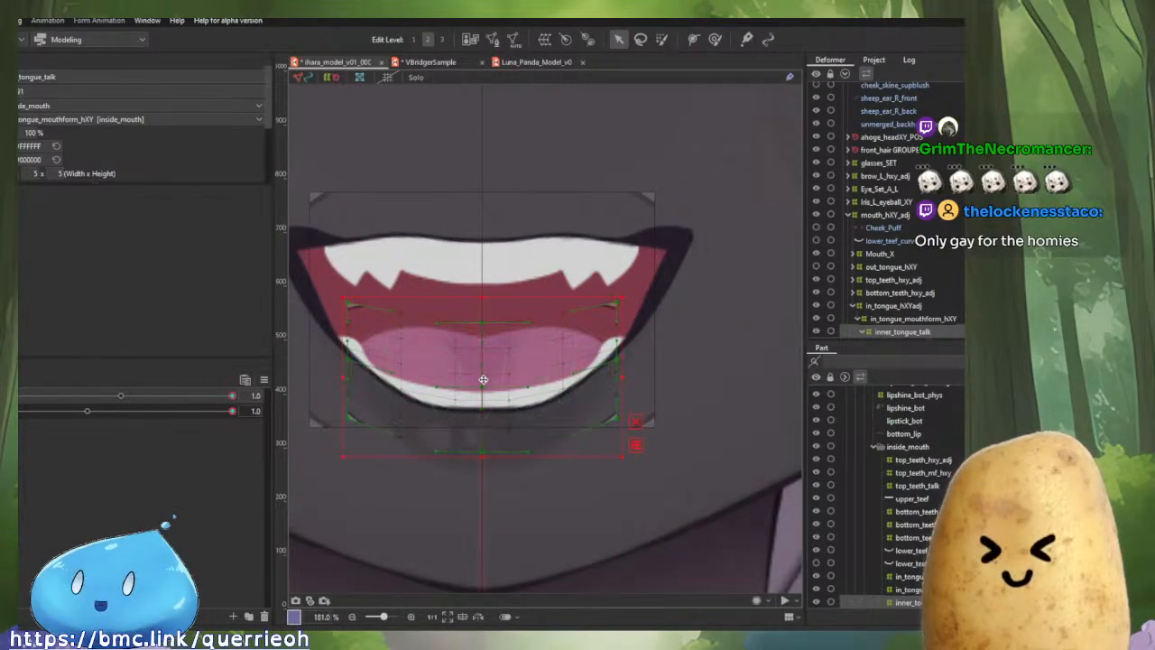
left_click_drag(483, 380, 483, 384)
key("b")
left_click_drag(484, 435, 484, 426)
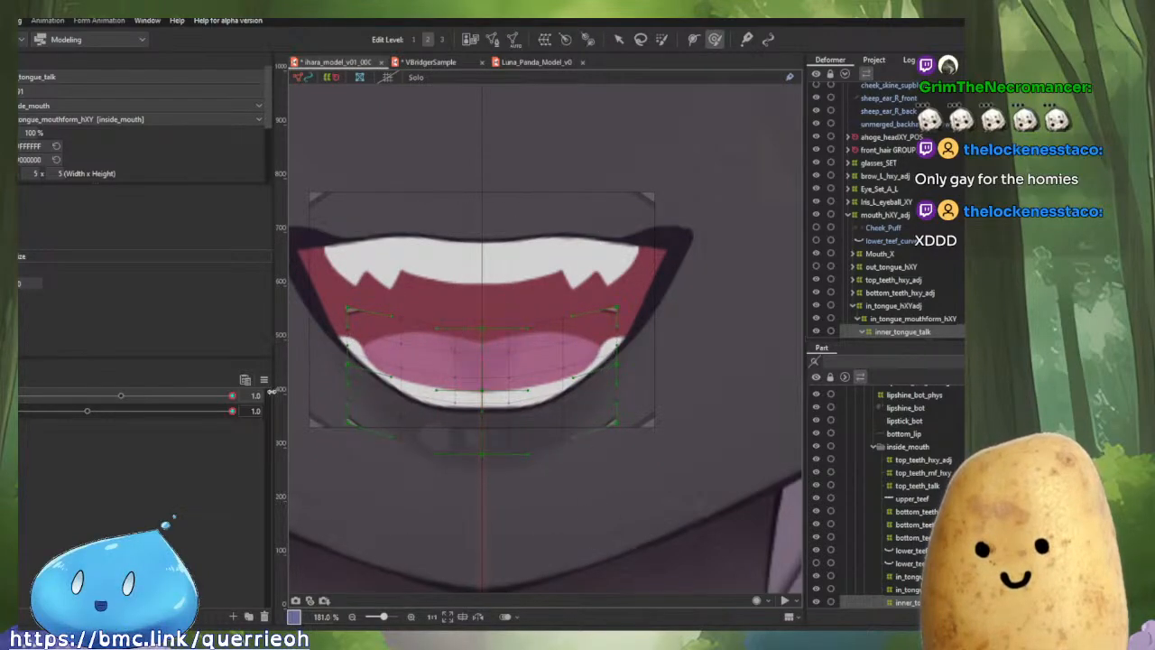
At mouth form -1.0, refine the middle of the tongue with the deform brush and move inner_tongue_talk slightly lower.
left_click_drag(231, 395, 21, 397)
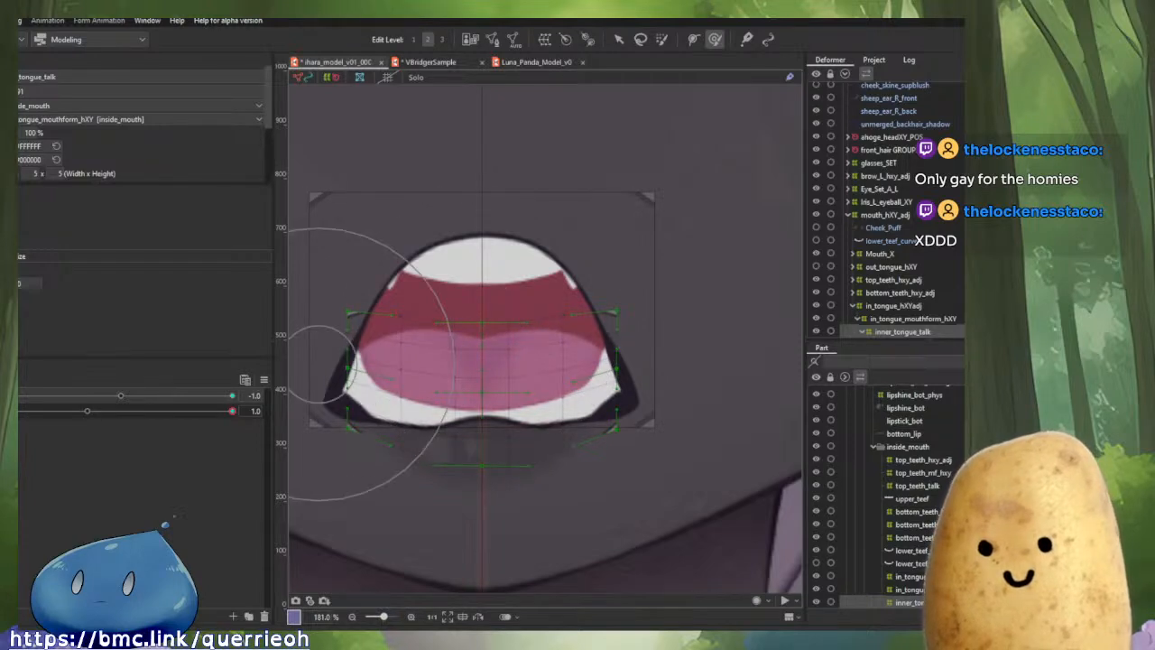
mouse_move(21, 395)
left_mouse_down()
mouse_move(190, 396)
mouse_move(21, 438)
mouse_move(314, 464)
mouse_move(55, 474)
mouse_move(81, 496)
mouse_move(22, 491)
left_mouse_up()
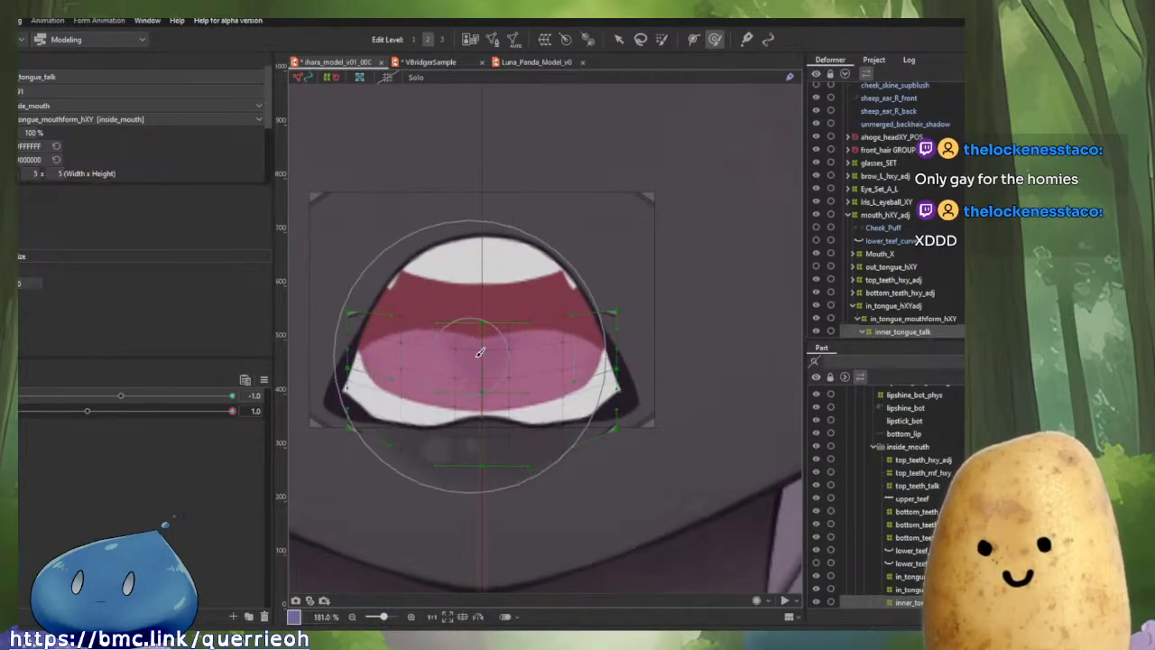
left_click_drag(484, 360, 485, 359)
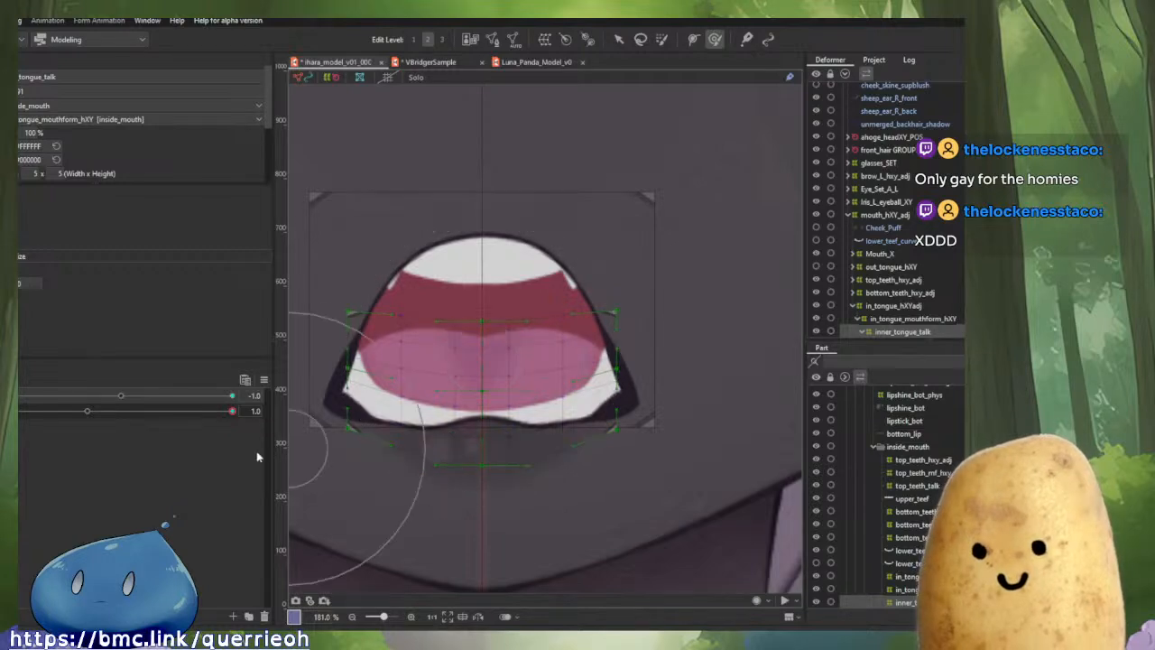
mouse_move(18, 395)
left_mouse_down()
mouse_move(312, 427)
mouse_move(18, 429)
mouse_move(328, 483)
mouse_move(18, 492)
mouse_move(225, 508)
mouse_move(18, 523)
mouse_move(319, 541)
mouse_move(18, 542)
left_mouse_up()
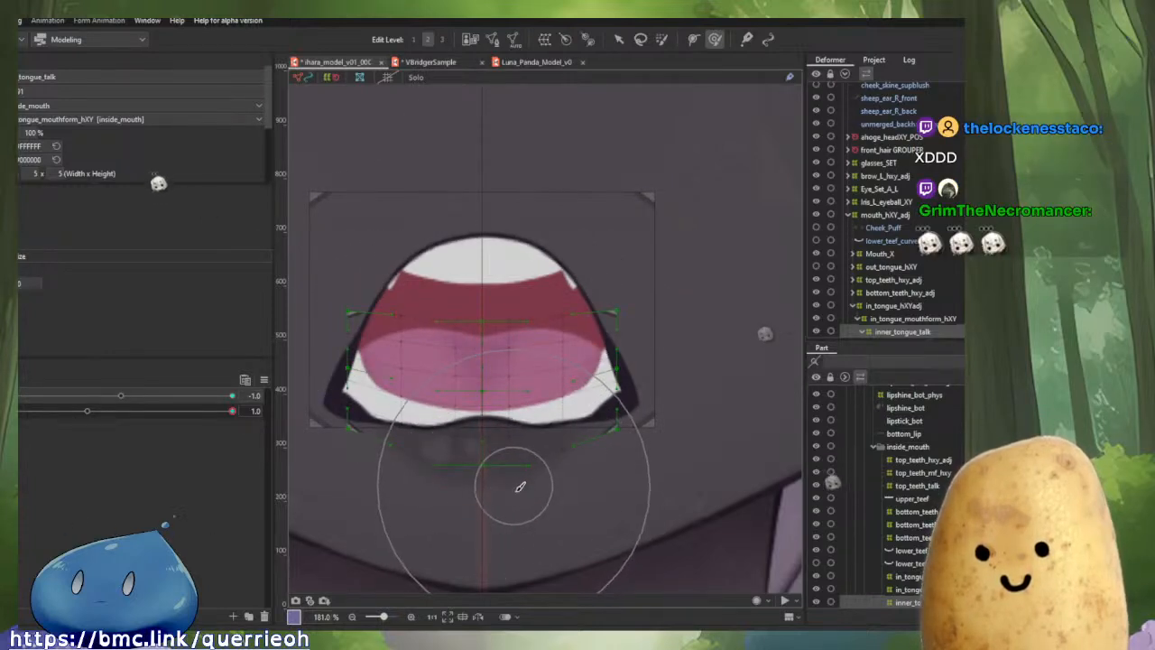
left_click_drag(485, 333, 462, 338)
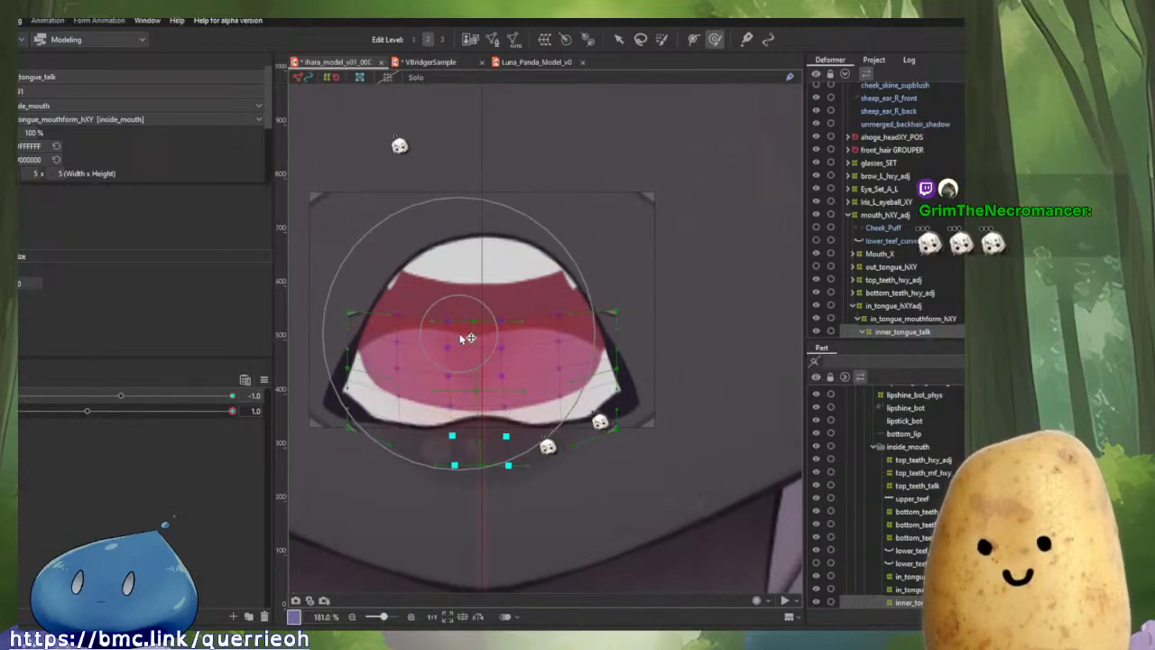
key("v")
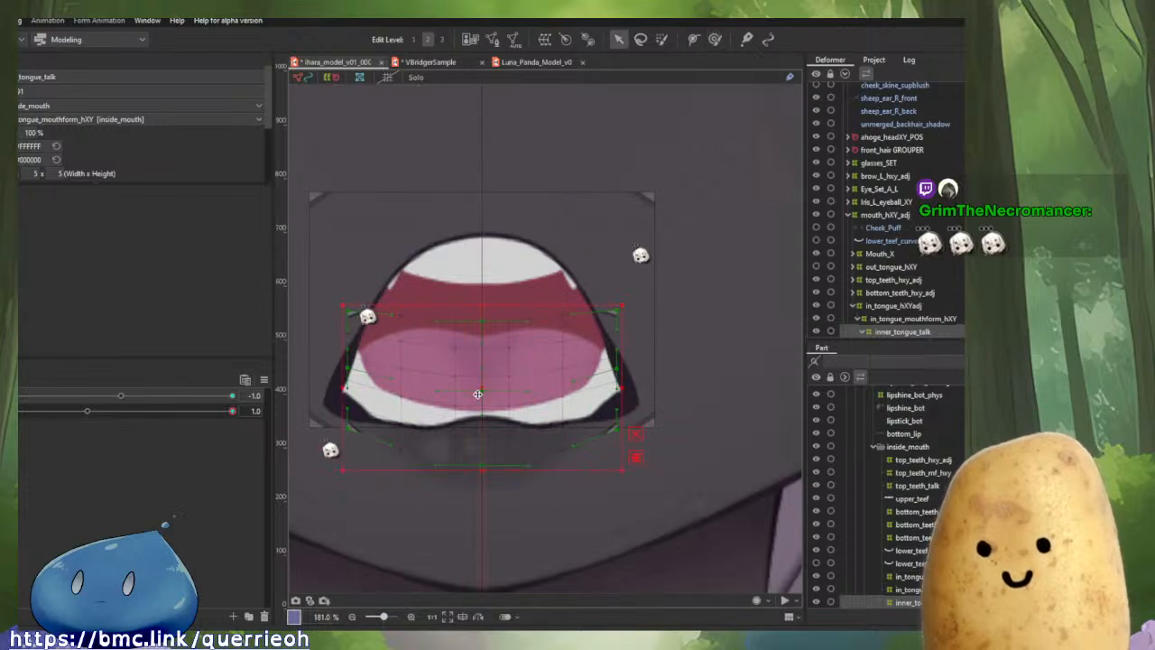
left_click_drag(483, 393, 485, 398)
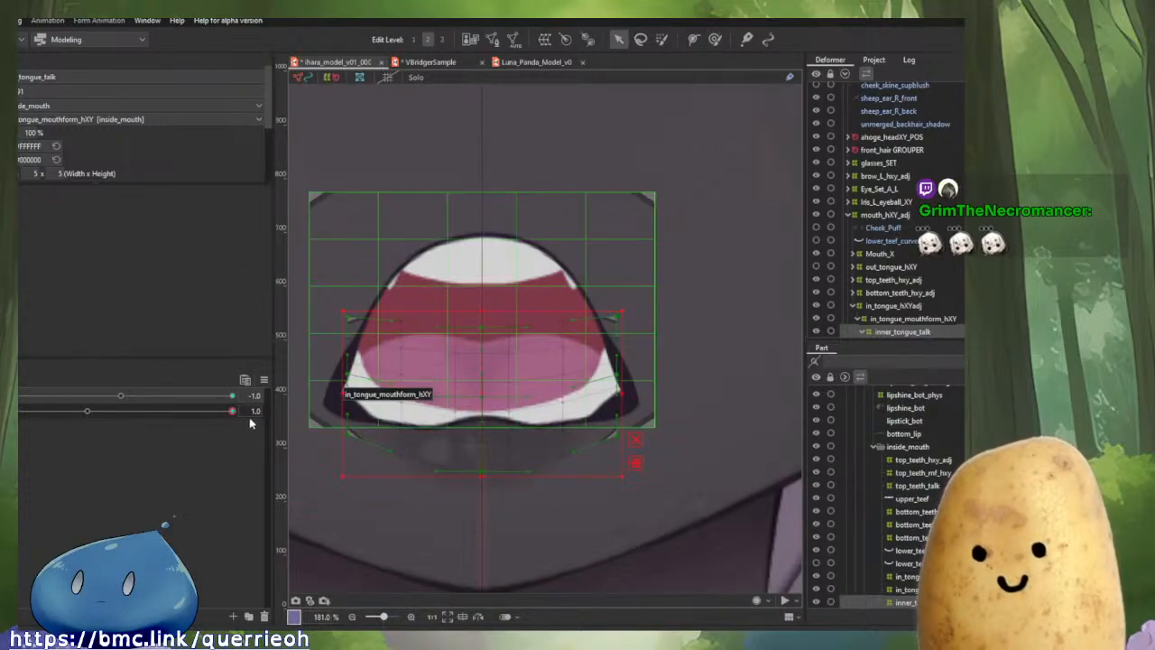
Nudge inner_tongue_talk slightly lower at mouth form 1.0 and recheck the tongue across the range to -1.0.
left_click_drag(235, 397, 289, 397)
left_click_drag(484, 377, 484, 385)
left_click_drag(232, 396, 11, 566)
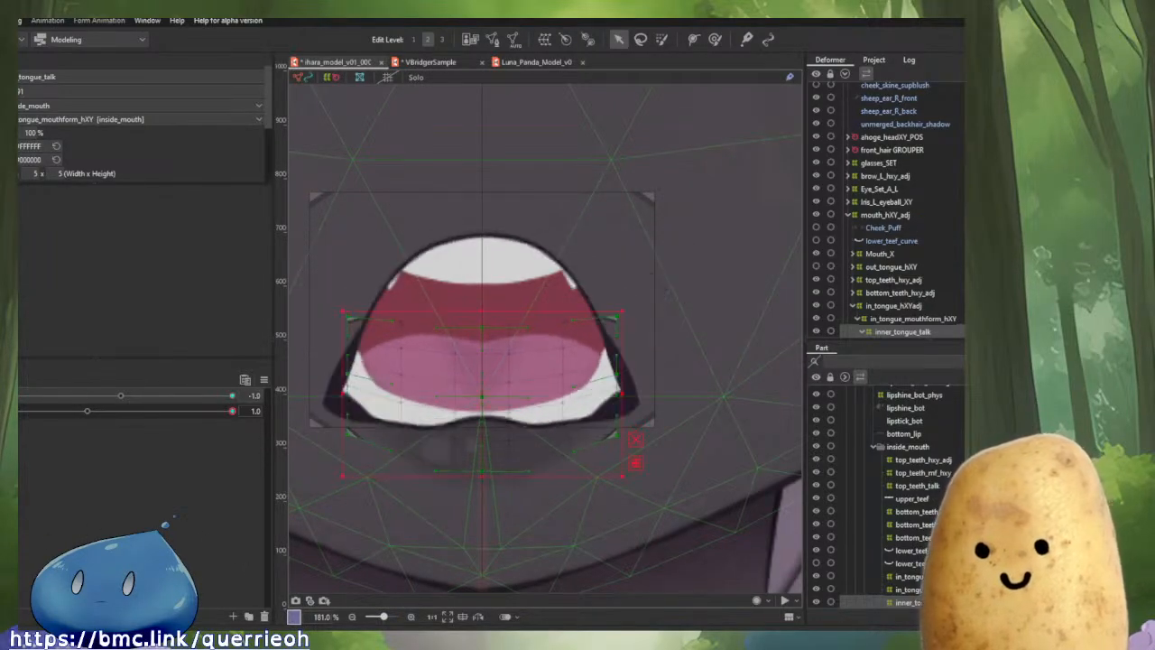
Adjust the lower middle of the bottom_teeth_talk deformer at mouth form -1.0 with the mouth fully open.
left_click(929, 294)
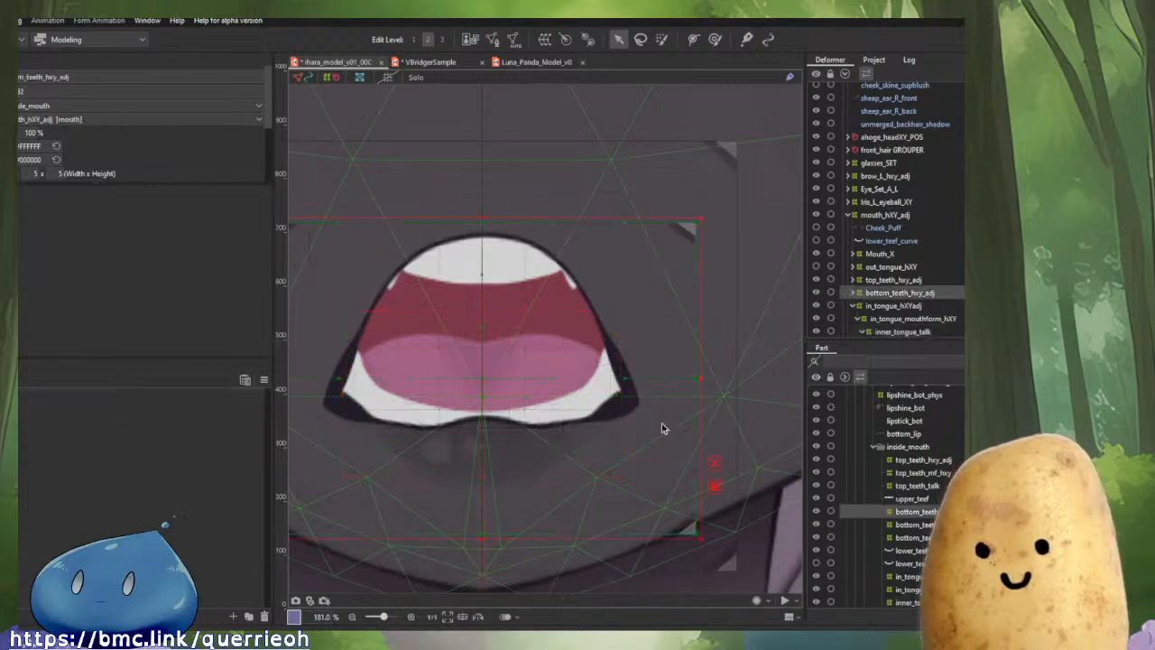
left_click(917, 305)
double_click(910, 296)
double_click(913, 307)
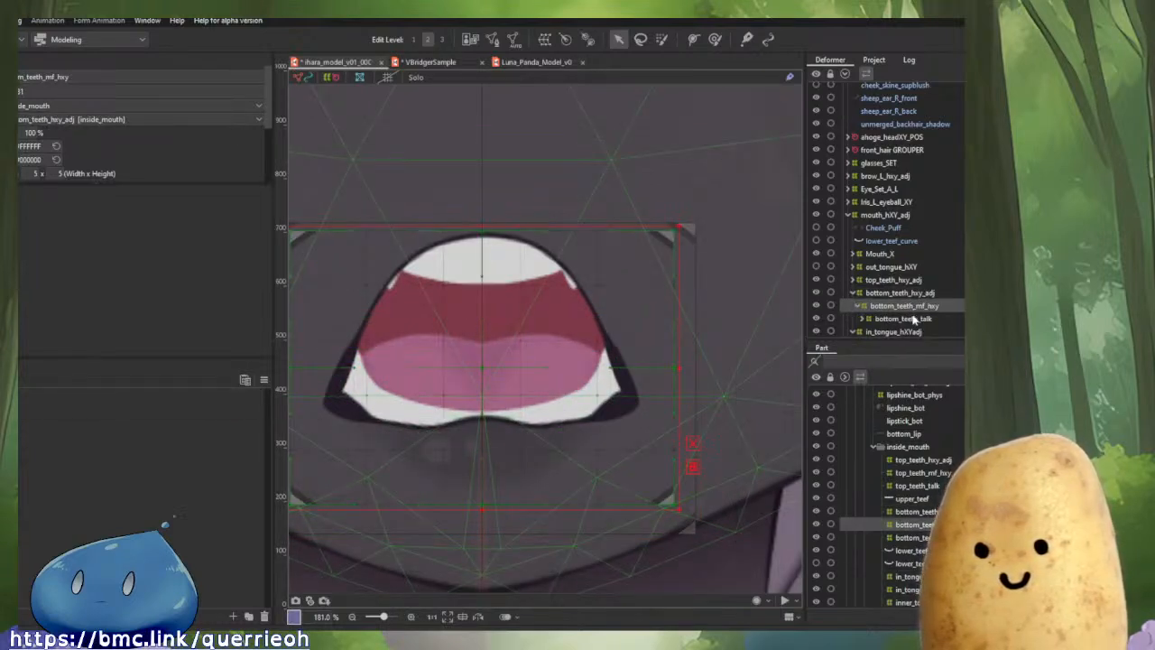
left_click(902, 319)
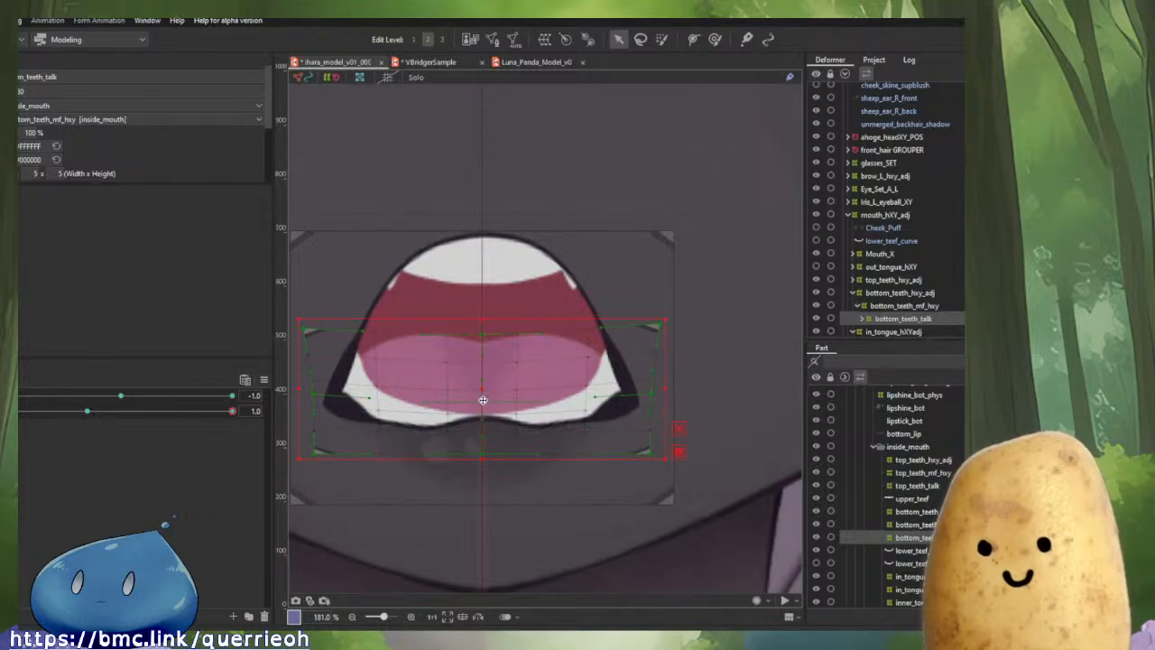
left_click(481, 407)
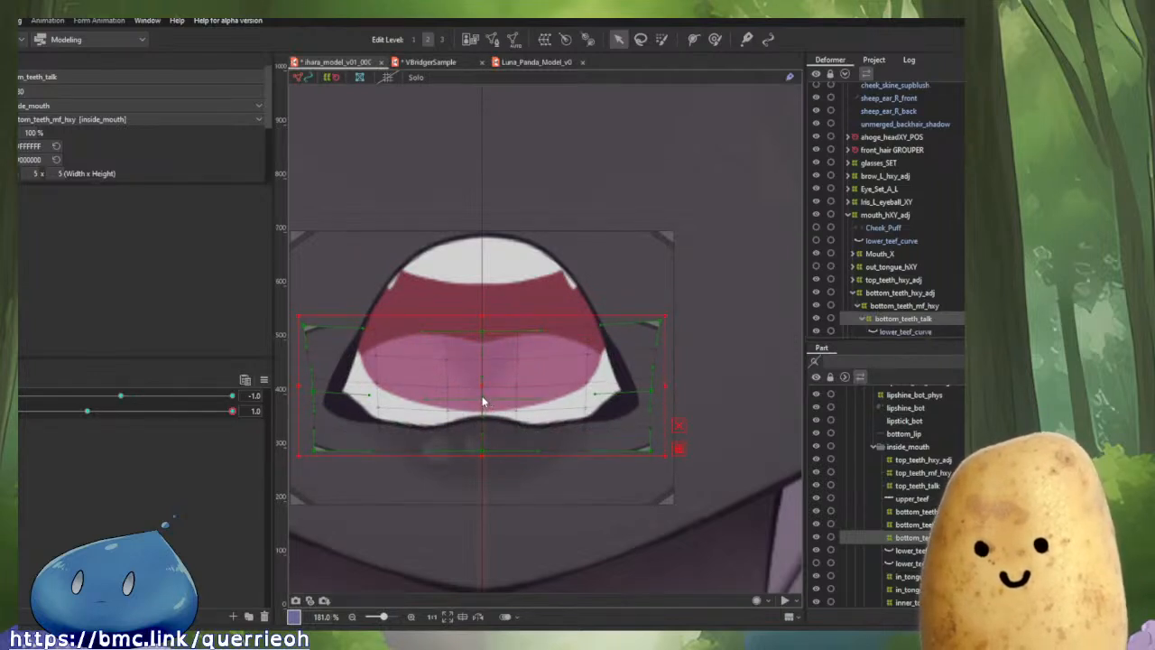
left_click(481, 395)
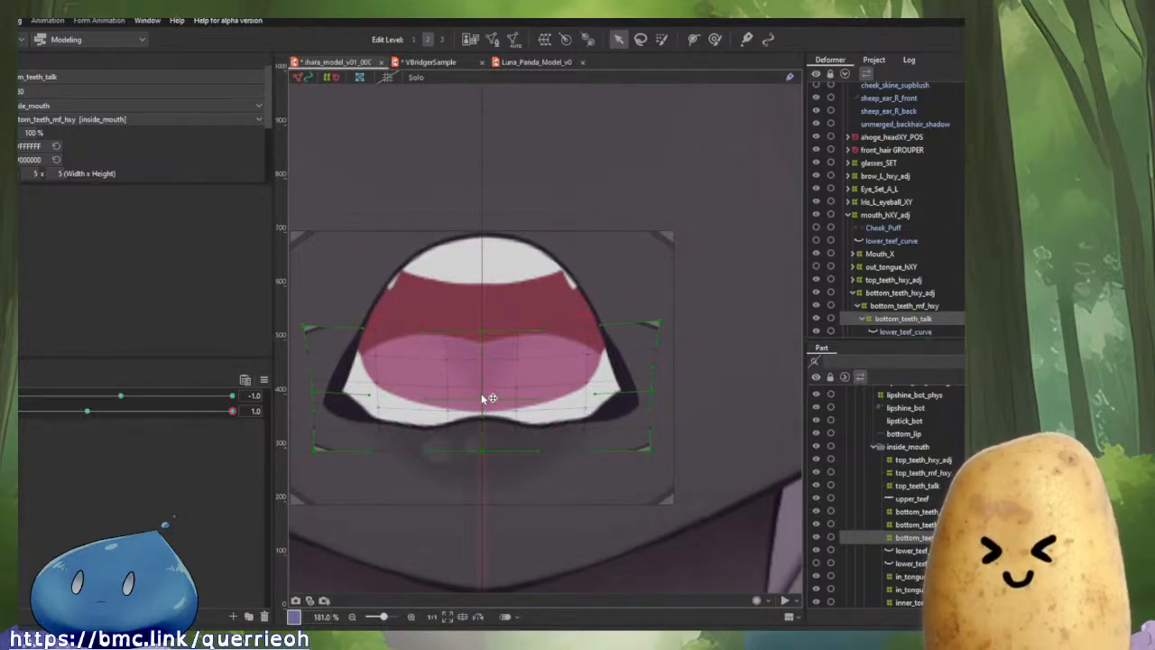
left_click_drag(485, 402, 485, 411)
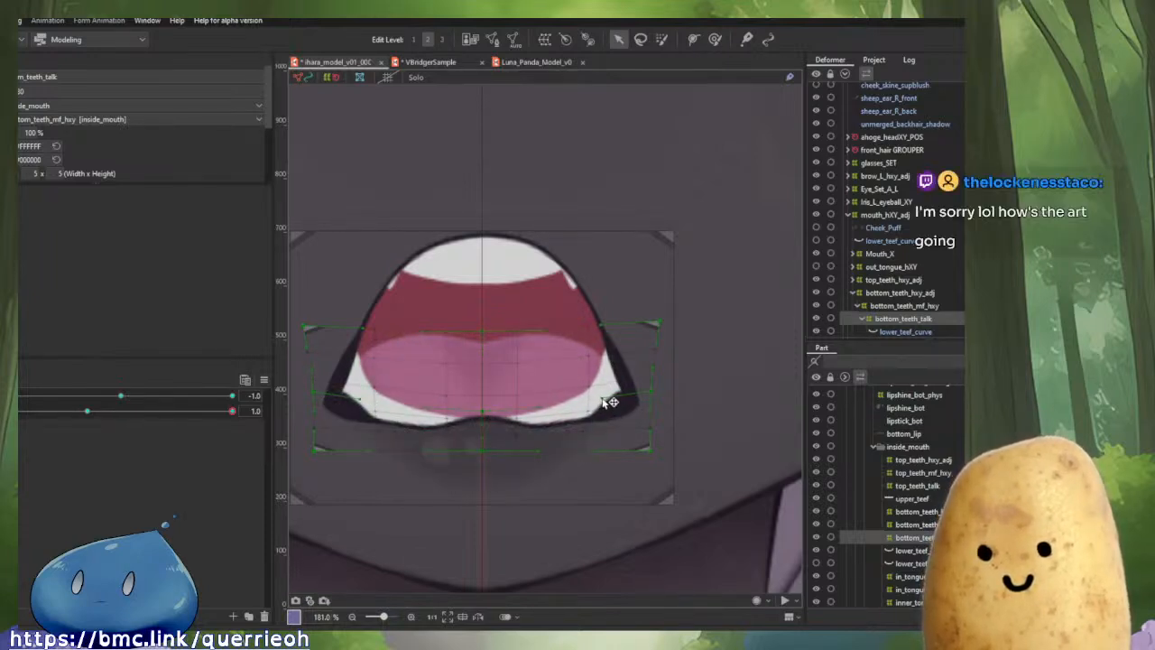
Check how the lower teeth and tongue look as mouth opening and mouth form change, ending at 1.0 for both.
left_click_drag(18, 396, 18, 496)
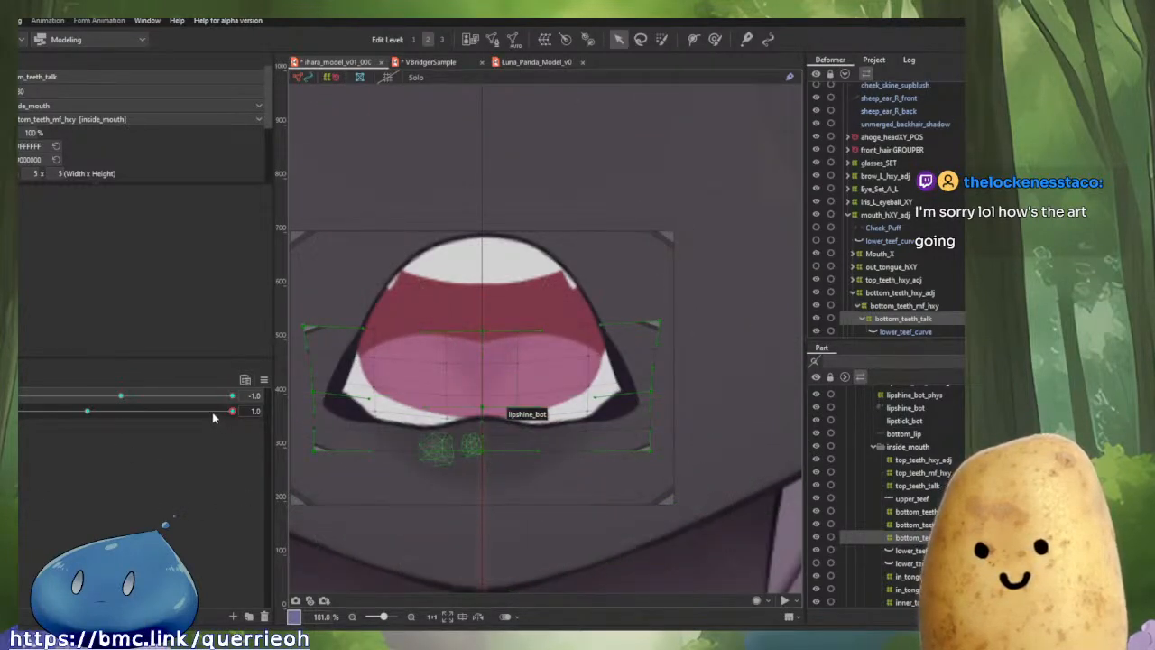
left_click_drag(216, 411, 451, 458)
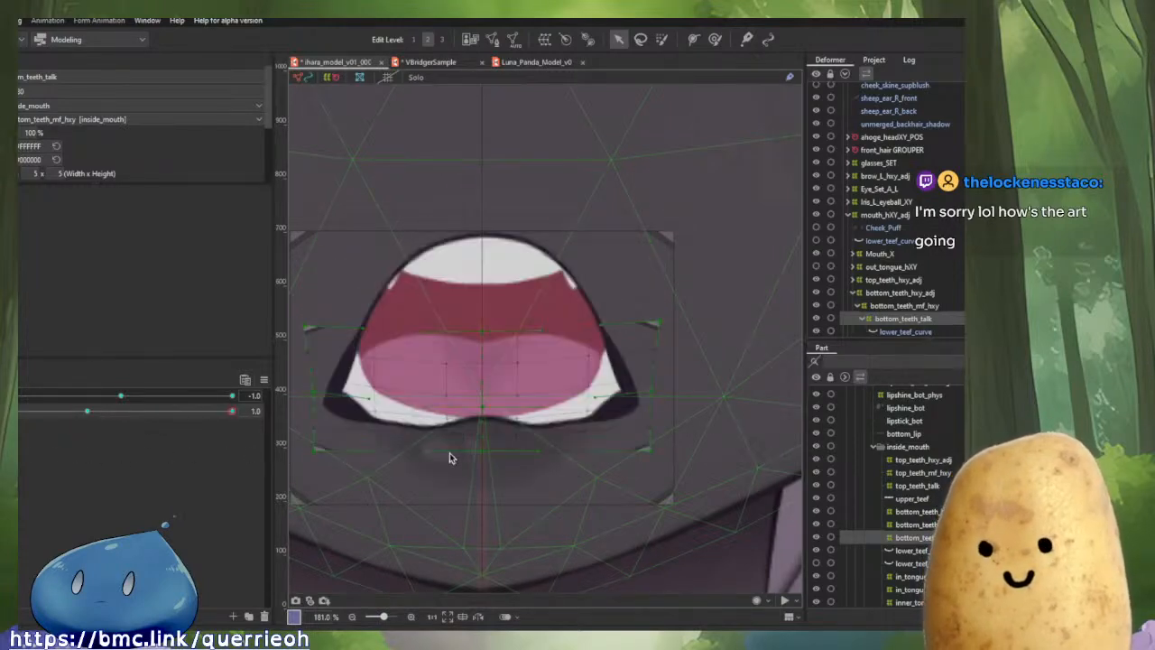
left_click_drag(26, 398, 343, 402)
scroll(857, 314, "down", 5)
scroll(730, 336, "down", 4)
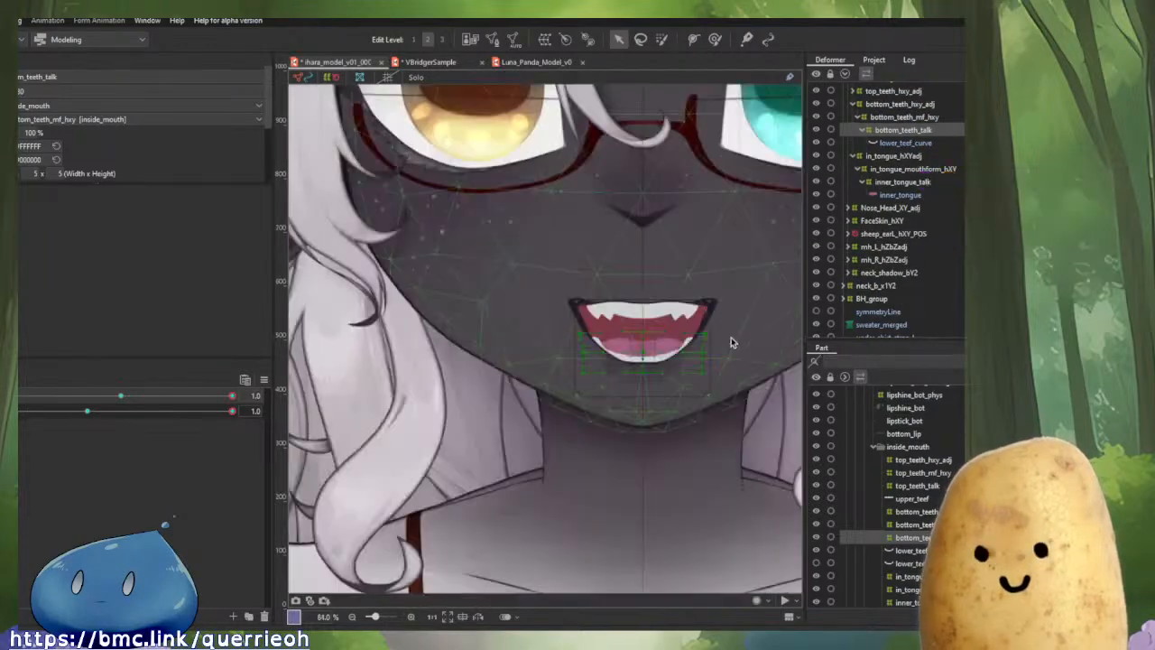
Pick the ihara model's face_skin and inspect its parent deformer Face_Talking.
scroll(697, 347, "up", 3)
left_click(712, 347)
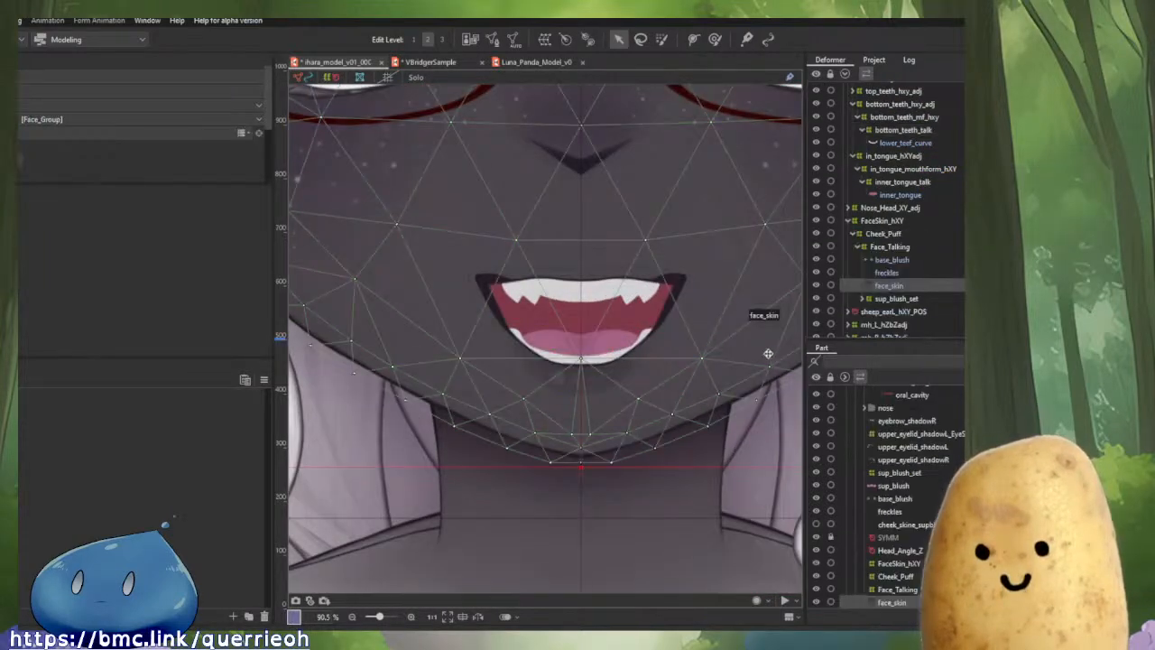
left_click(906, 248)
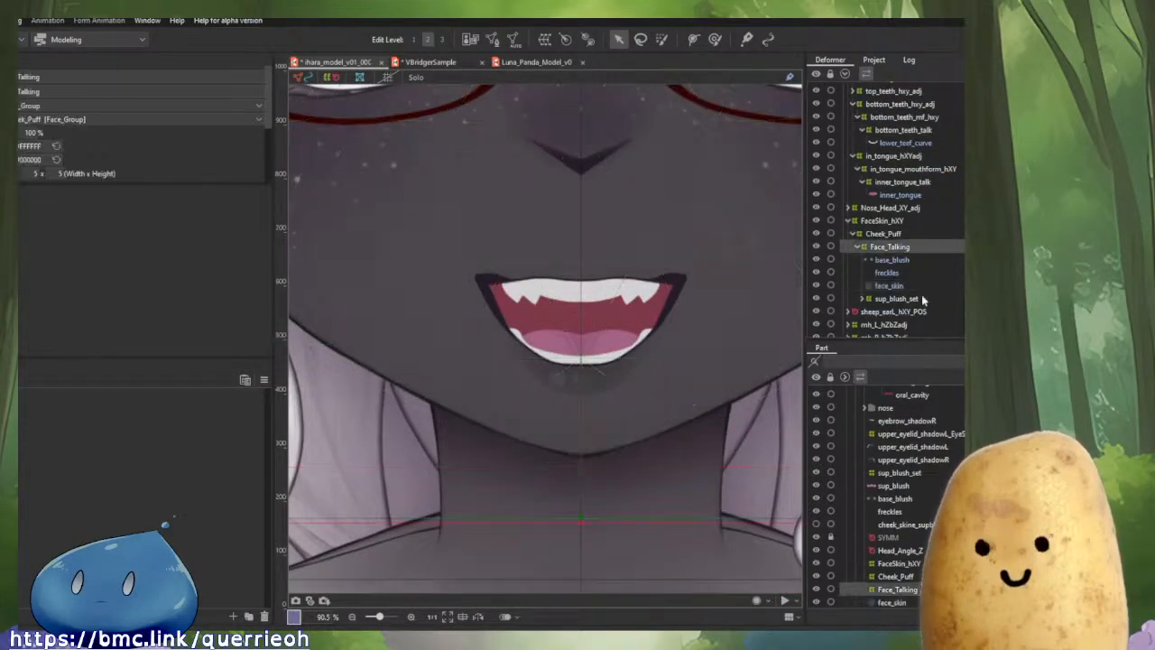
In the Luna_Panda_Model file, locate the faceskin mesh and examine its parent deformers Face_Talking and Face_CheekPuff.
left_click(541, 63)
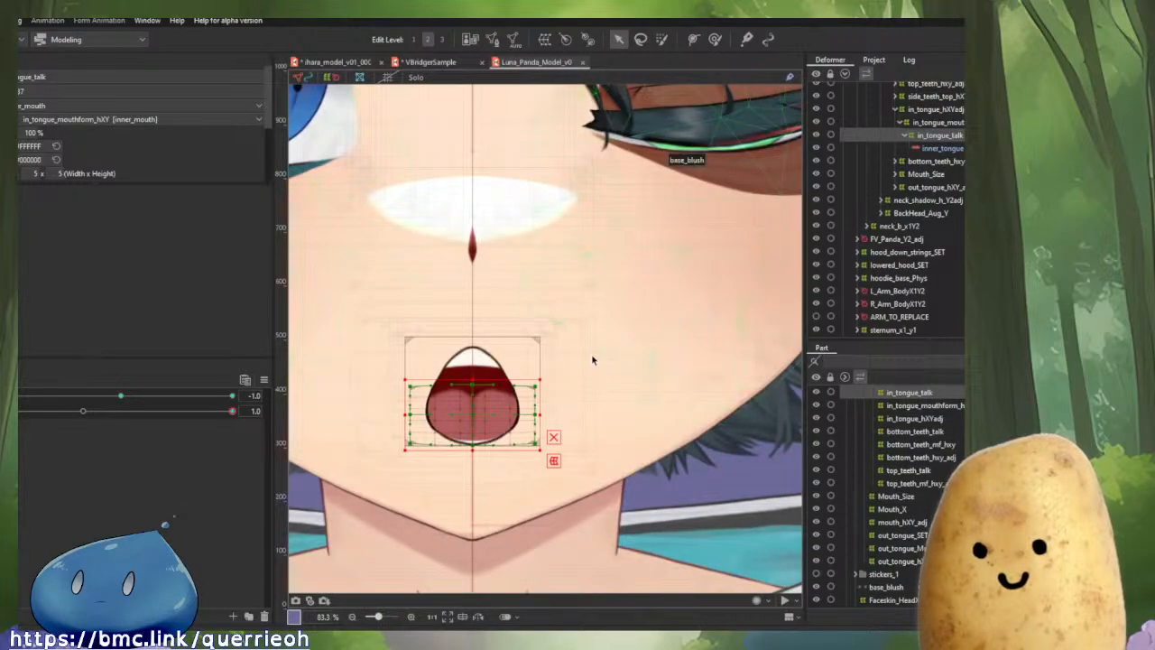
left_click(569, 261)
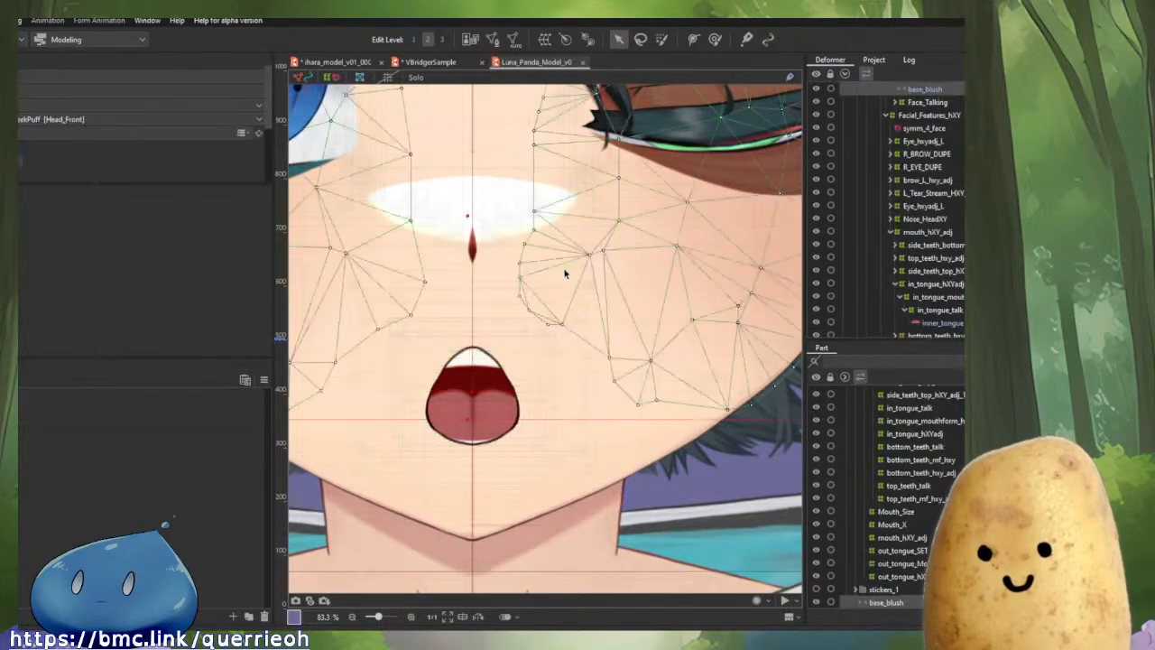
left_click(475, 248)
left_click(560, 379)
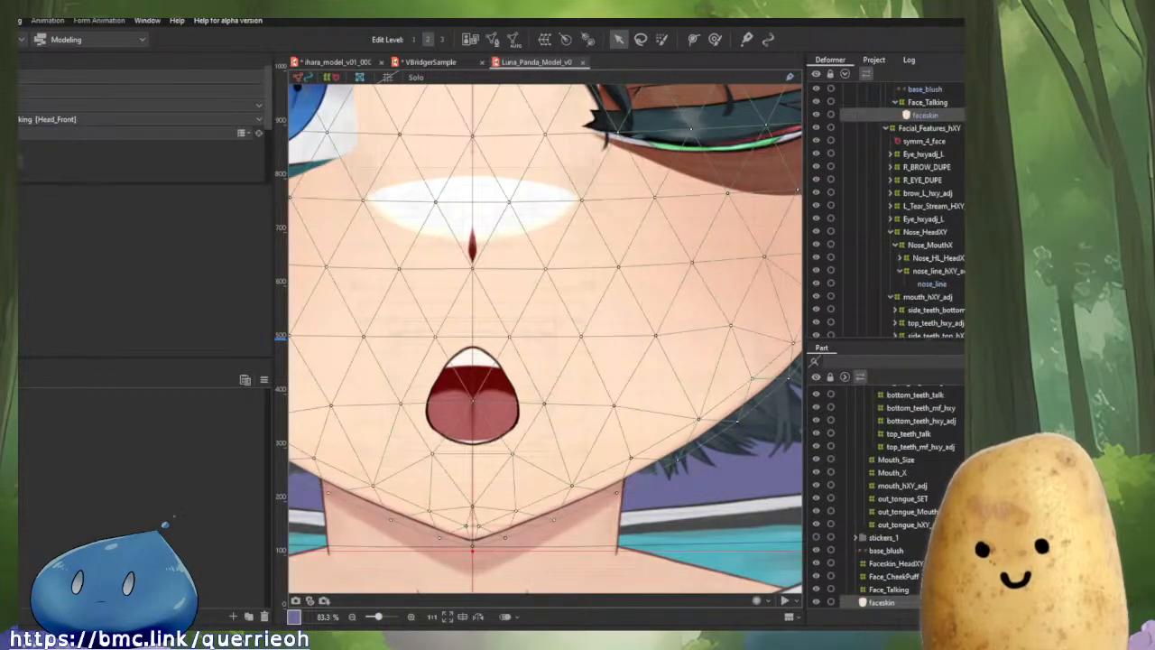
left_click(954, 196)
scroll(952, 244, "up", 2)
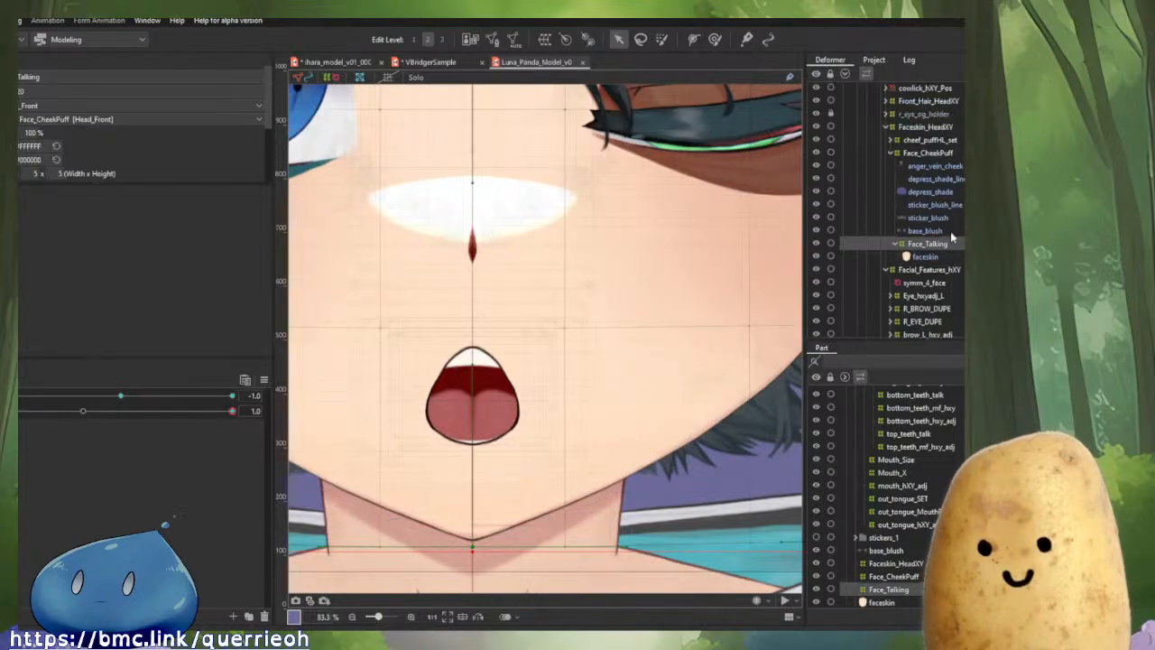
left_click(941, 158)
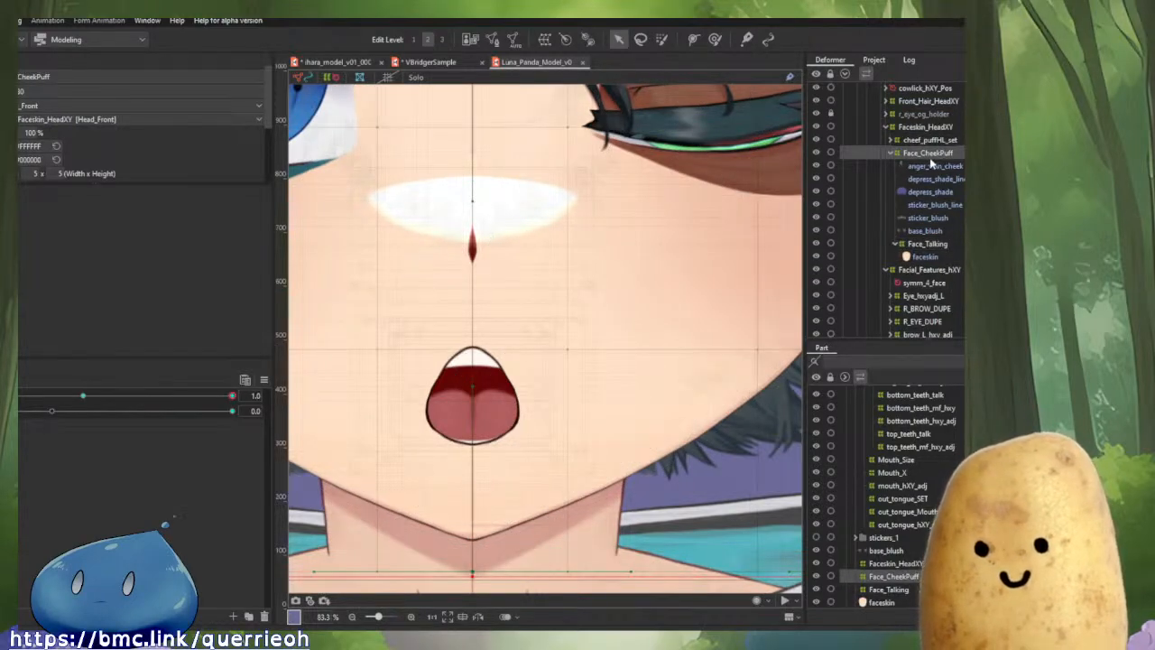
View the whole face in the ihara model and the VBridgerSample mouth, and return to Luna_Panda_Model.
left_click(336, 64)
scroll(582, 271, "down", 5)
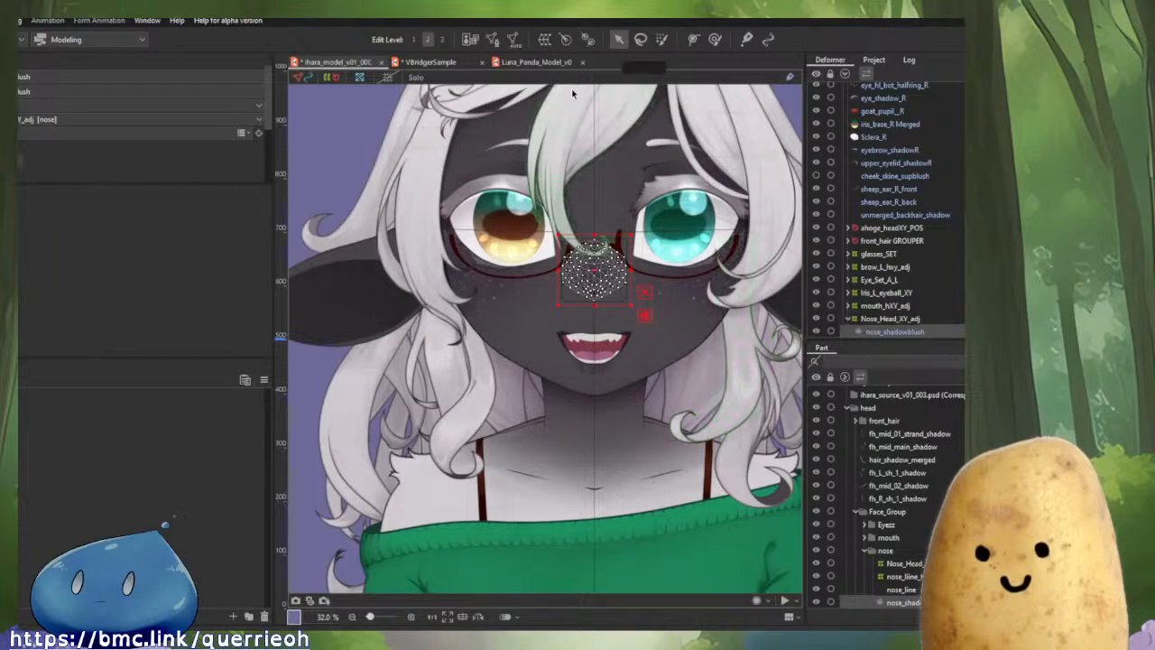
left_click(415, 62)
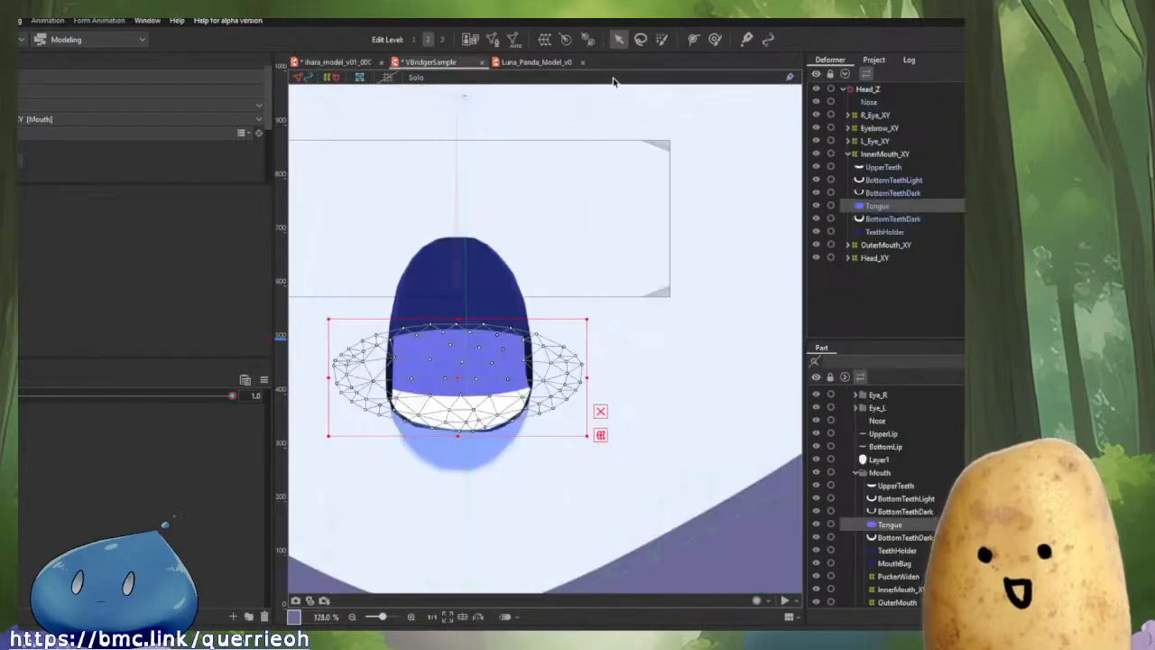
left_click(534, 62)
Collapse Face_CheekPuff and examine the neighbouring deformers Facial_Features_hXY, cheef_puffHL_set and neck_shadow_h_Y2adj.
scroll(947, 285, "down", 2)
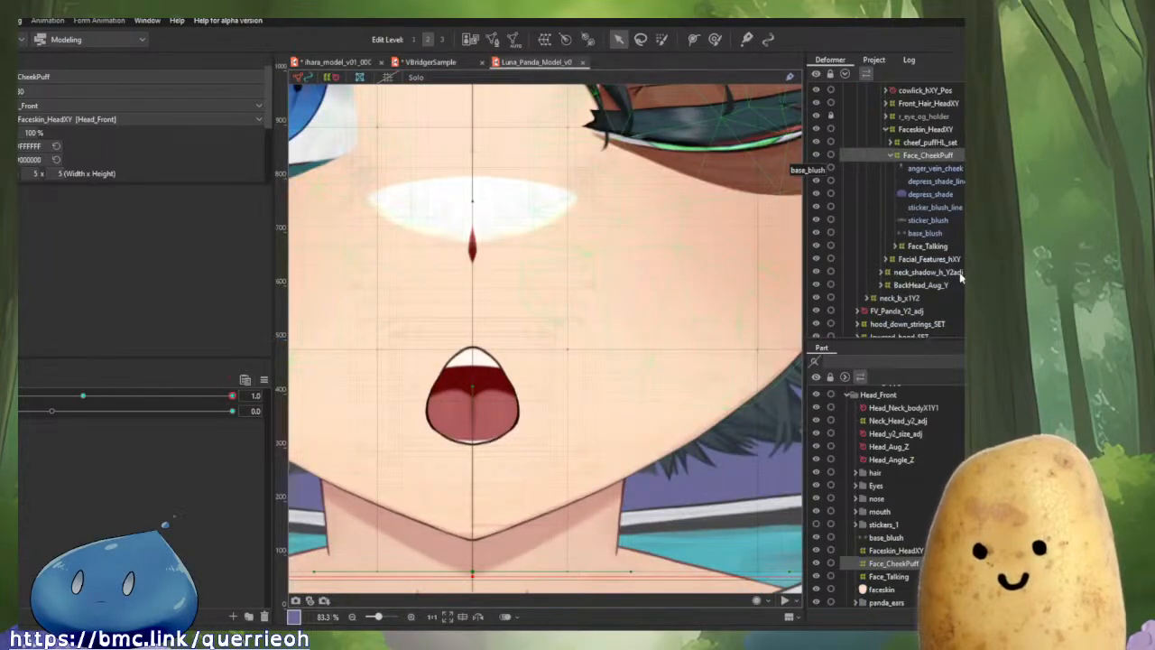
scroll(949, 260, "up", 1)
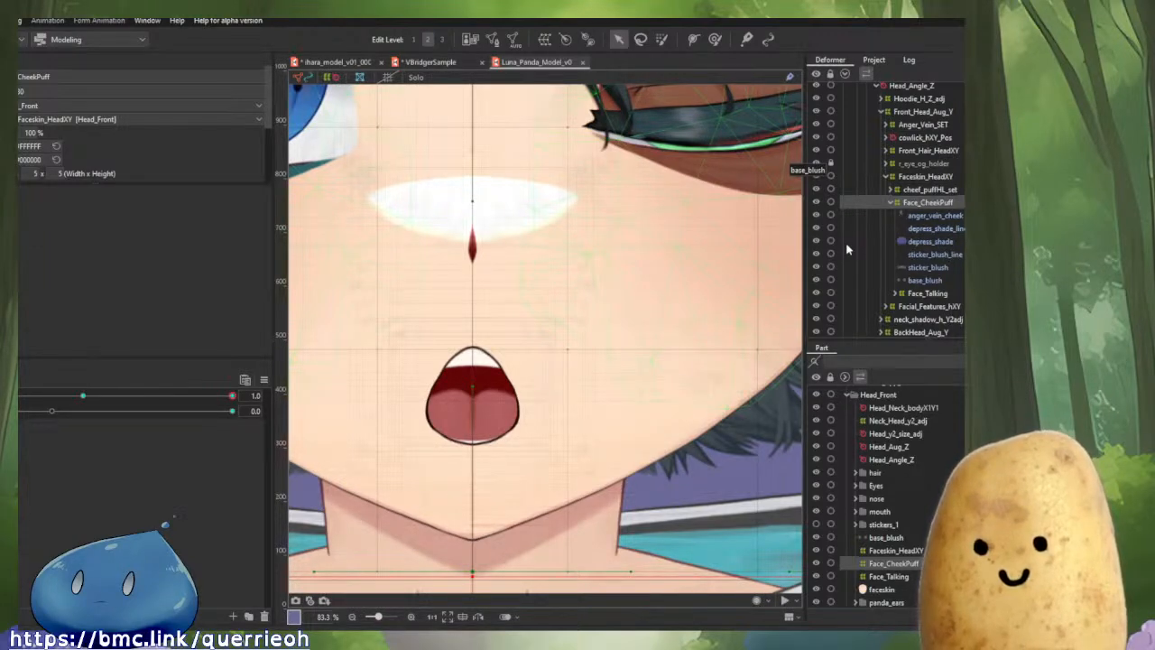
left_click(892, 205)
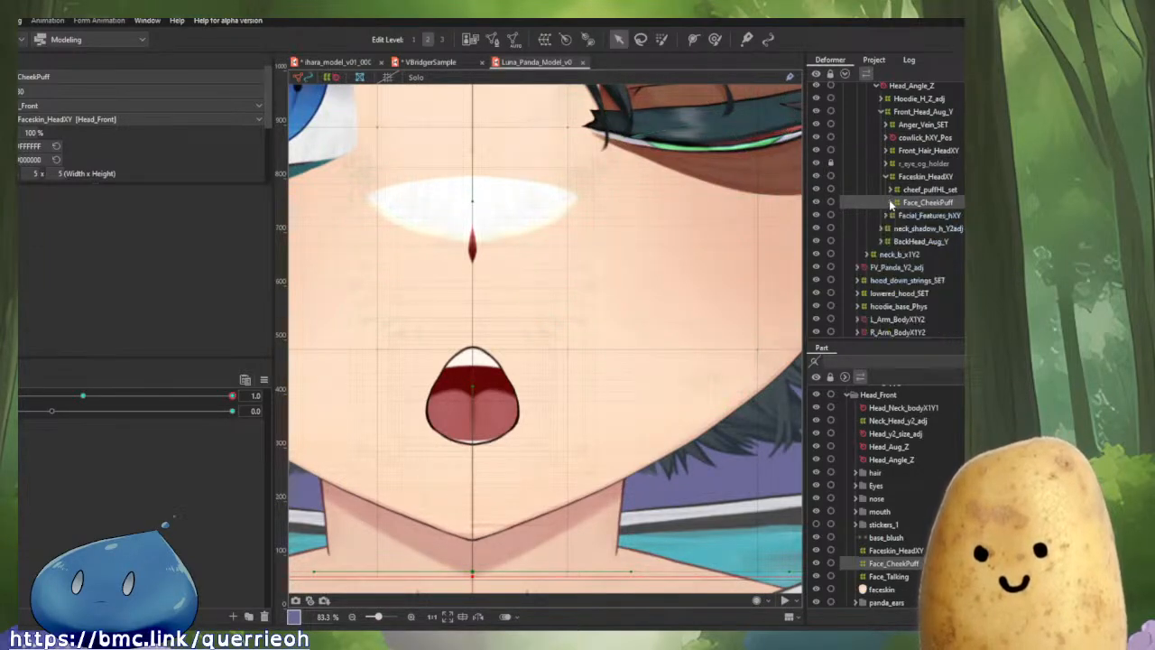
left_click(900, 219)
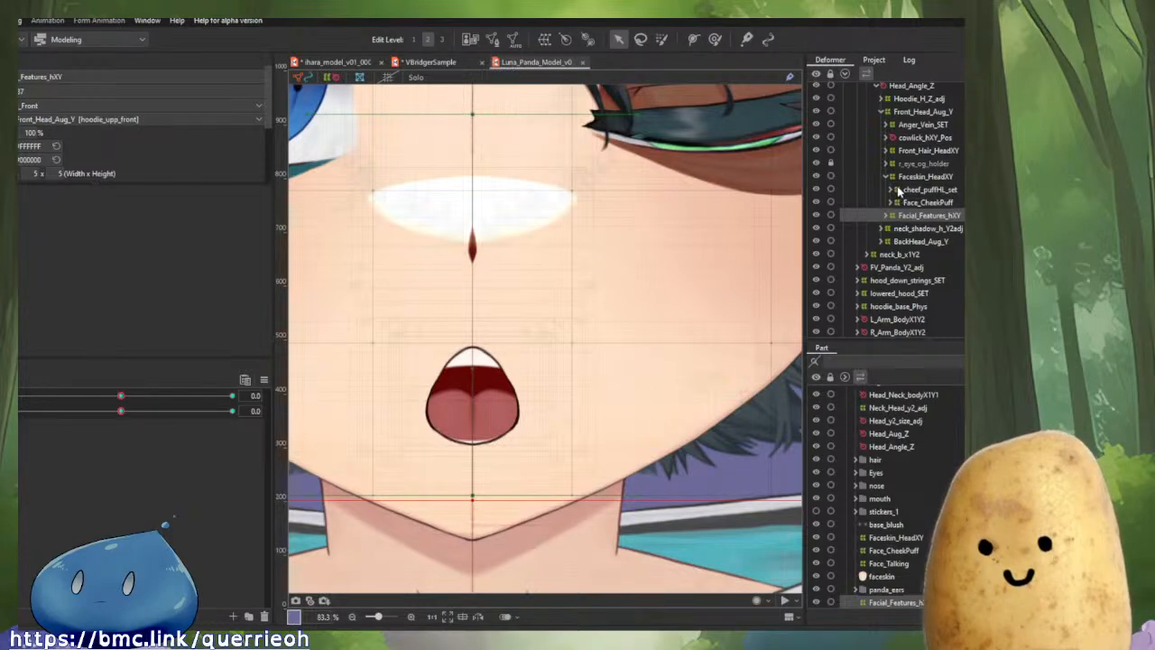
left_click(898, 190)
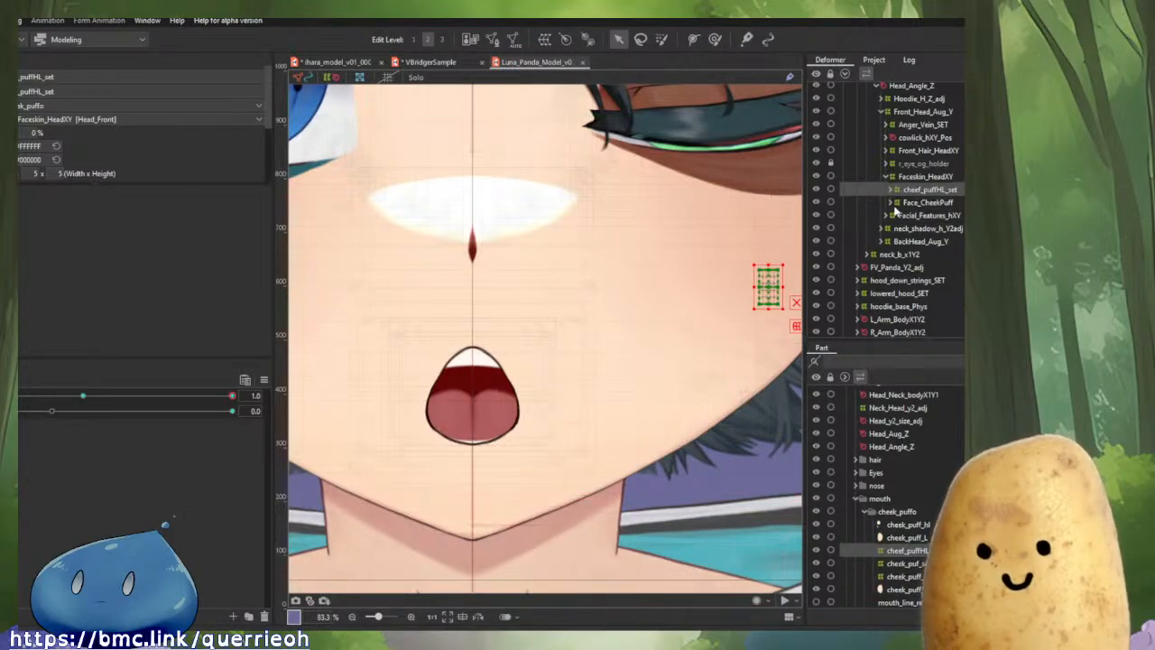
left_click(942, 228)
left_click(929, 218)
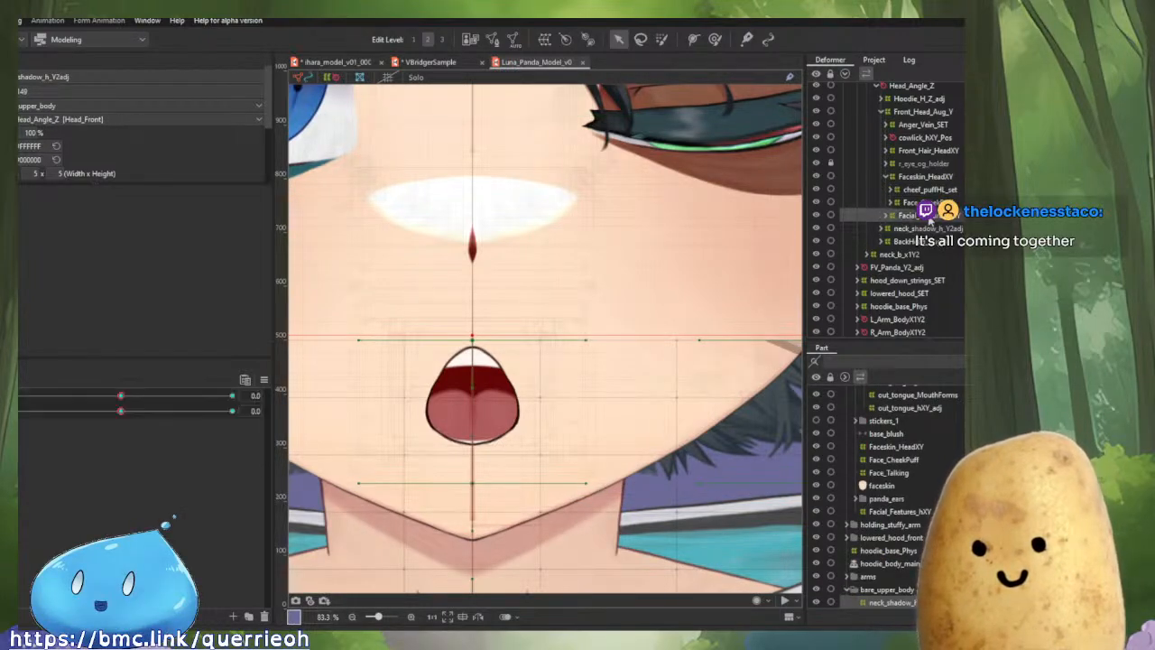
Expand Face_CheekPuff and review the parameters of Face_Talking, cheef_puffHL_set and Faceskin_HeadXY in the Luna hierarchy.
double_click(918, 202)
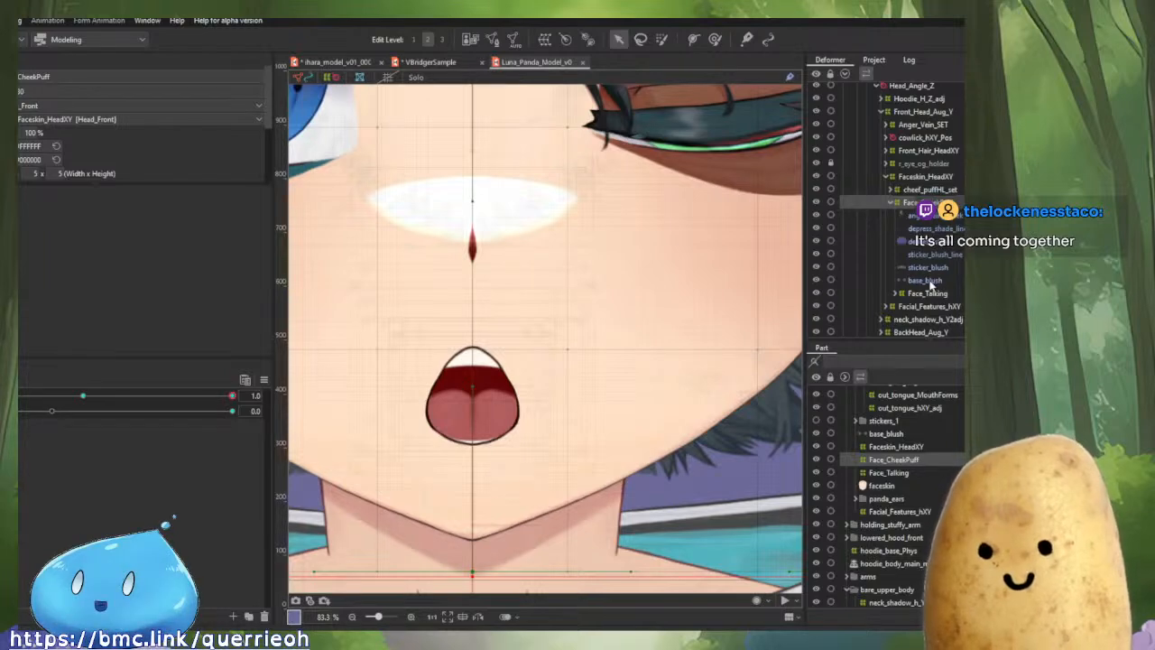
double_click(931, 292)
scroll(936, 289, "up", 1)
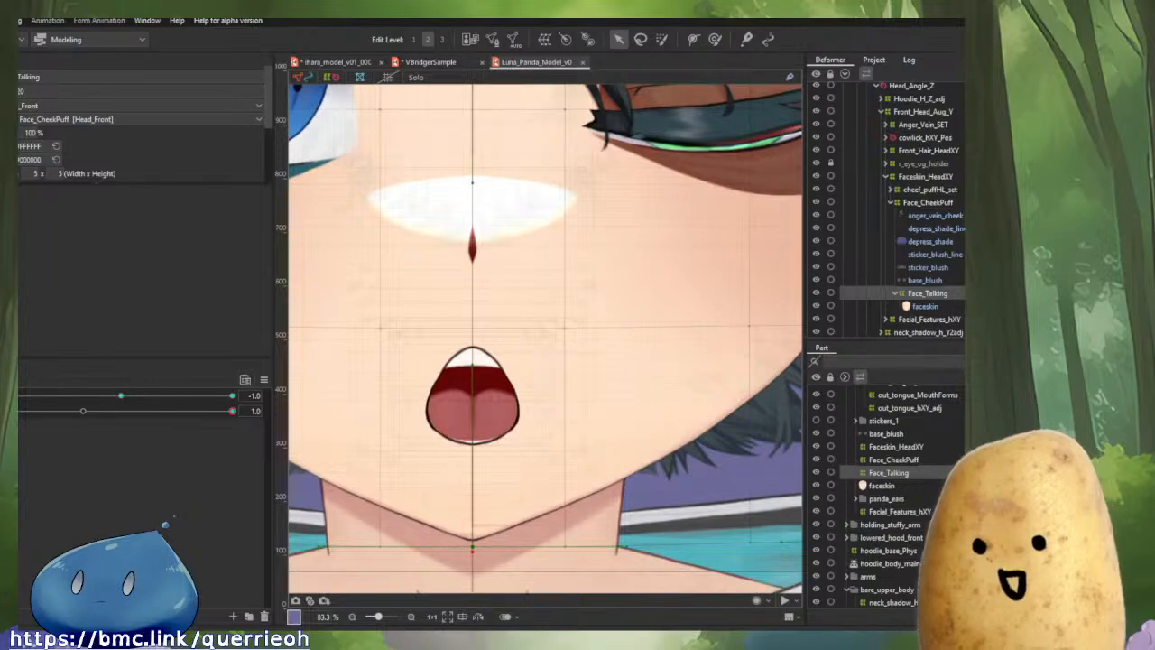
left_click(927, 204)
left_click(926, 191)
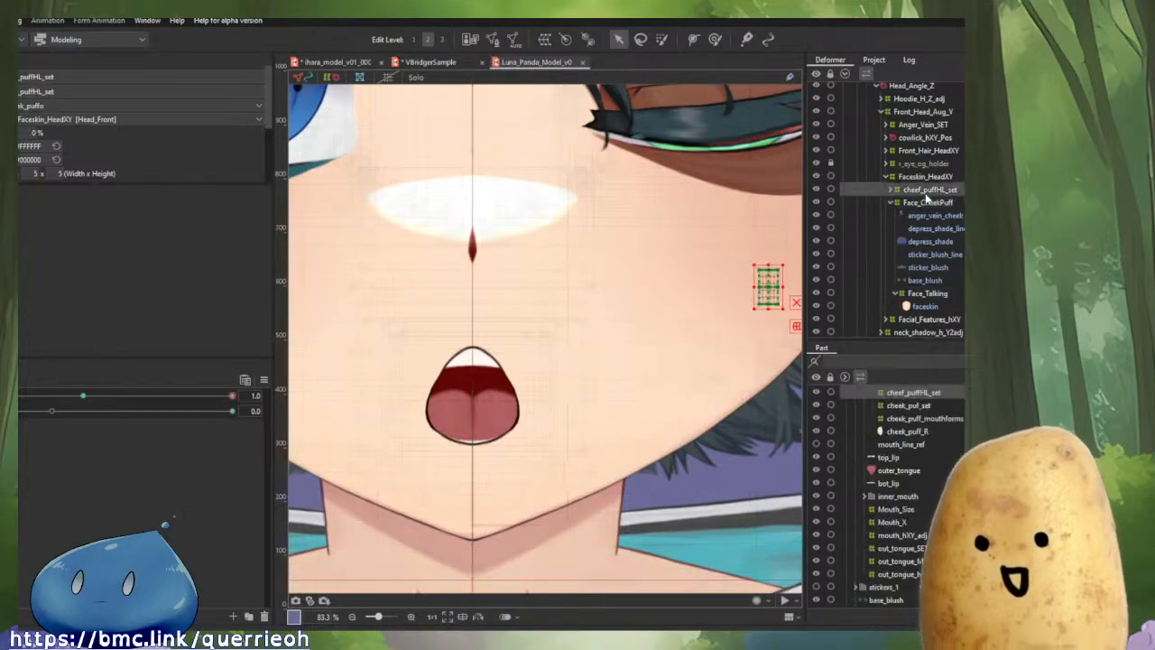
left_click(920, 178)
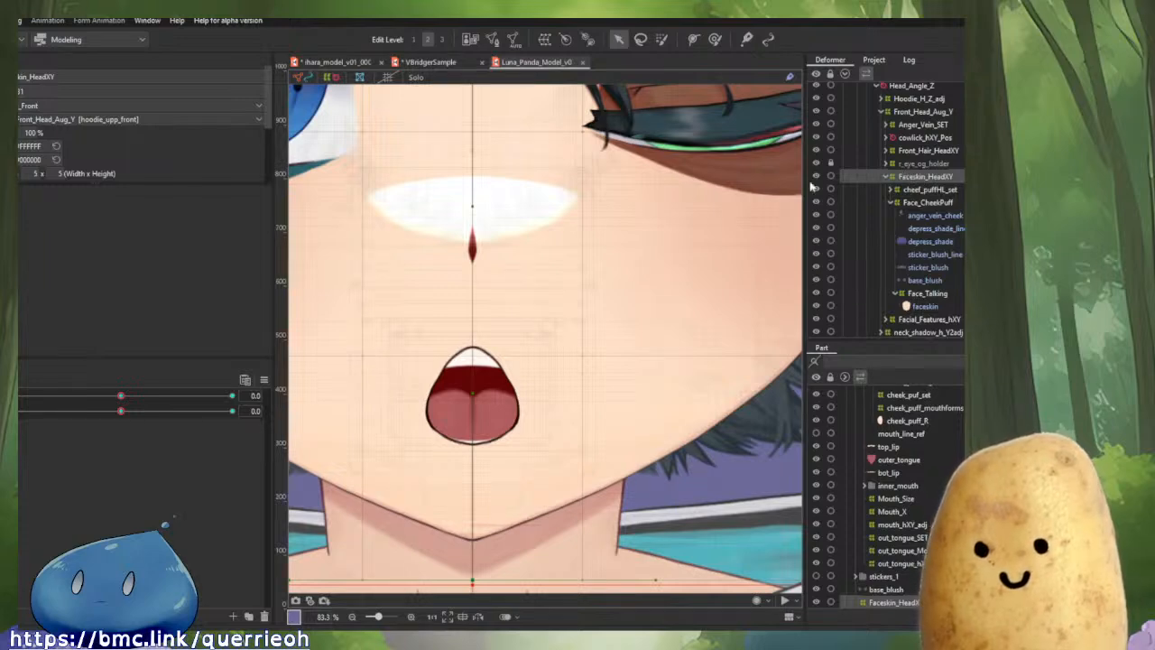
left_click_drag(691, 210, 744, 222)
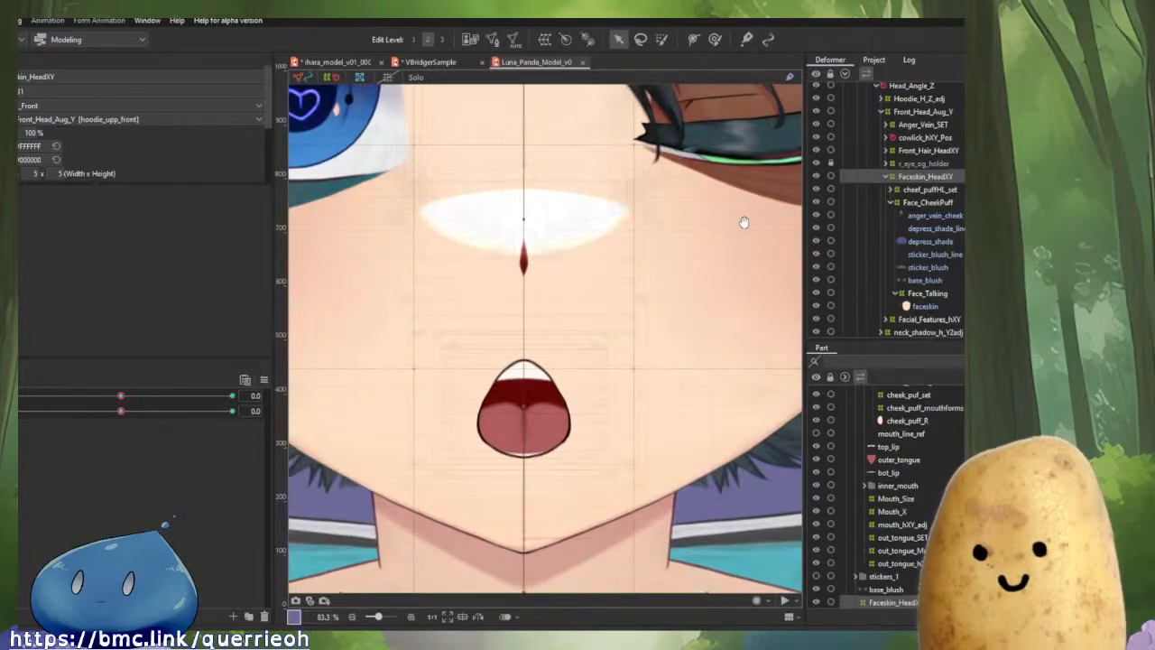
Back in the ihara model, locate face_skin and inspect its parent deformers Face_Talking and Cheek_Puff.
left_click(330, 62)
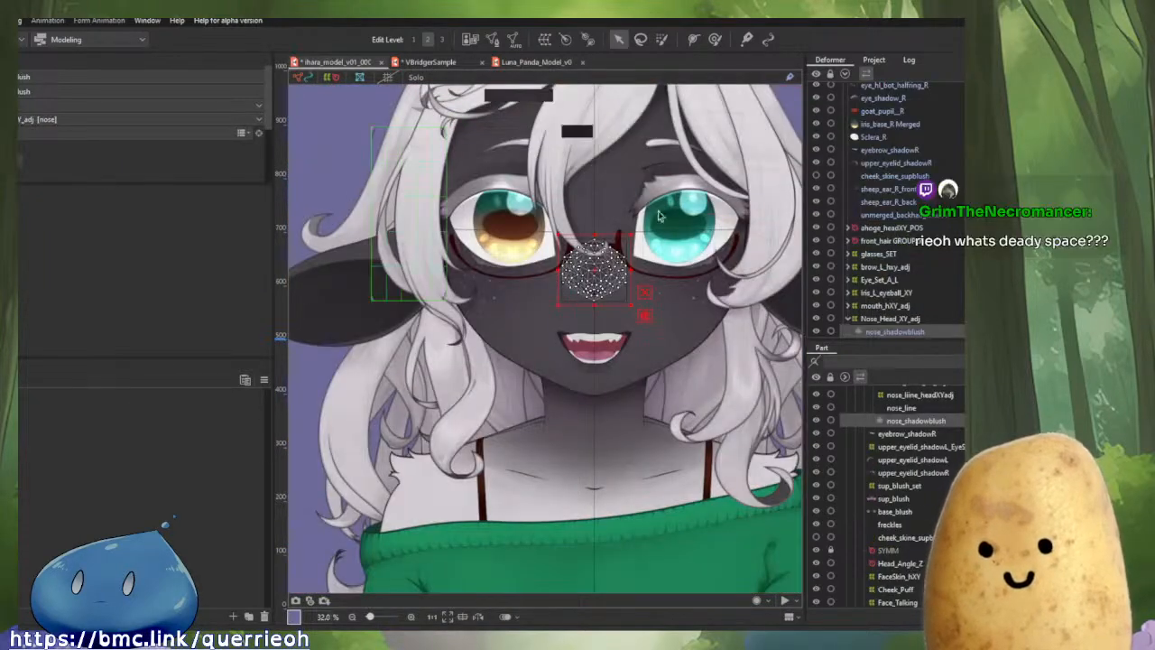
scroll(686, 326, "up", 5)
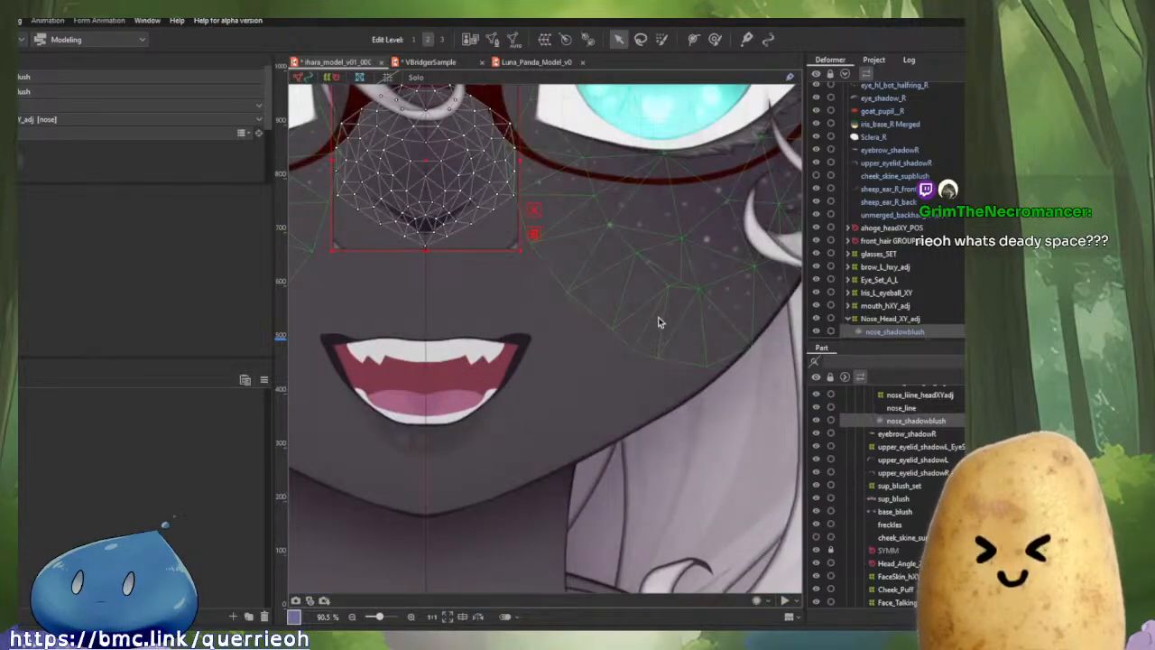
left_click_drag(618, 408, 721, 386)
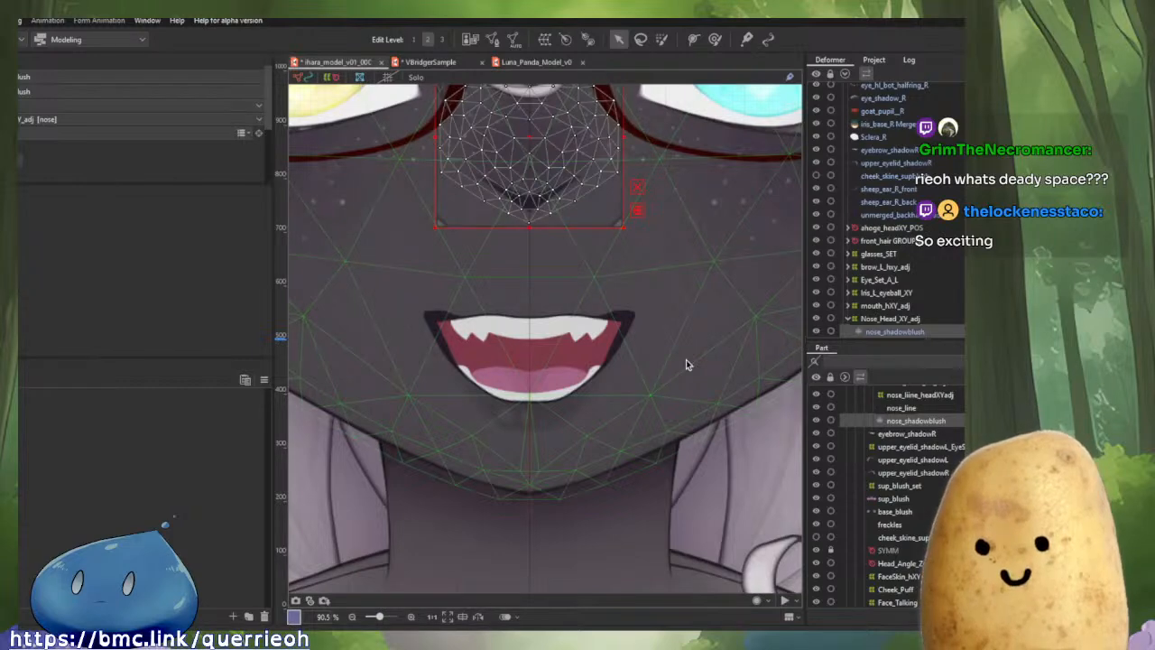
left_click(649, 447)
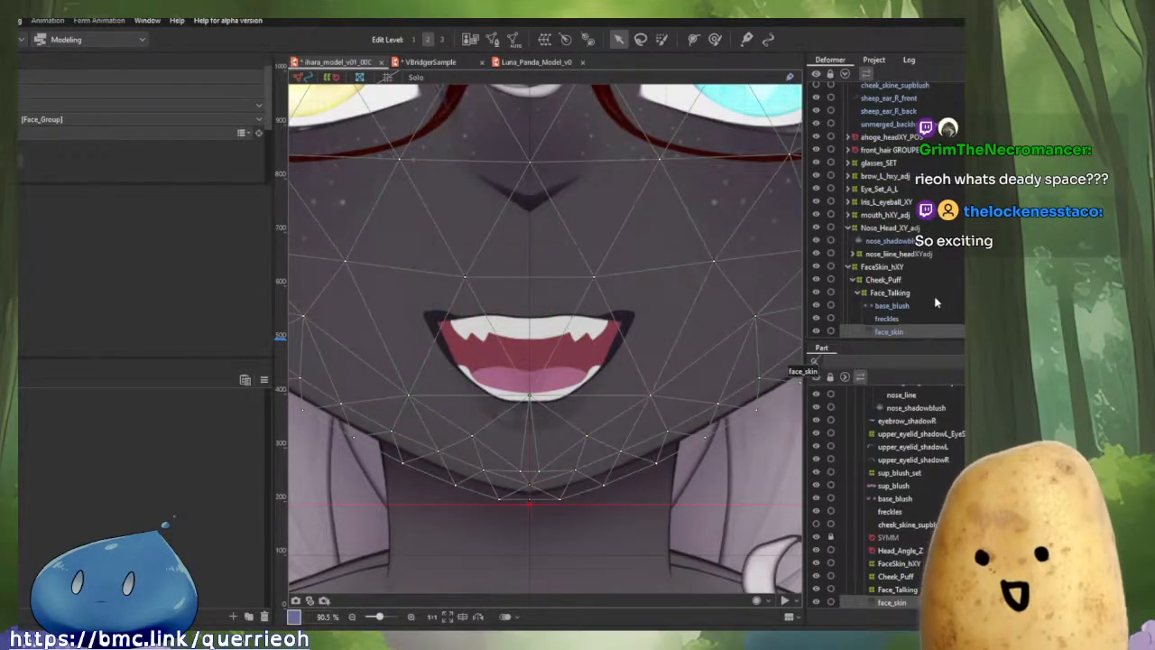
left_click(910, 294)
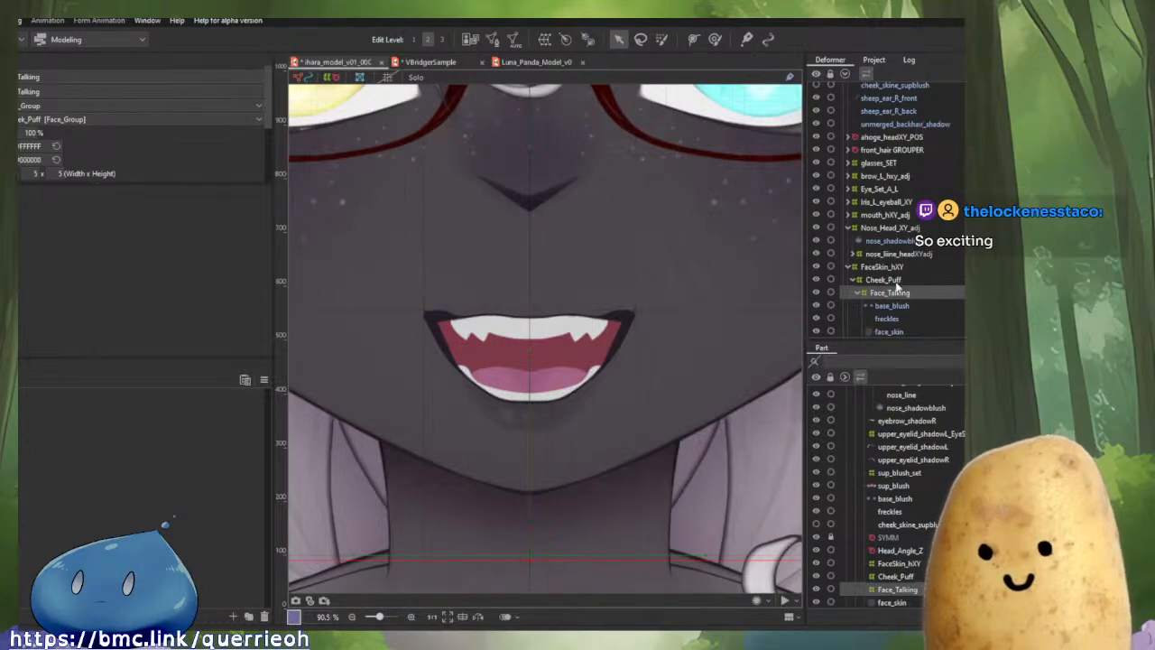
left_click(891, 283)
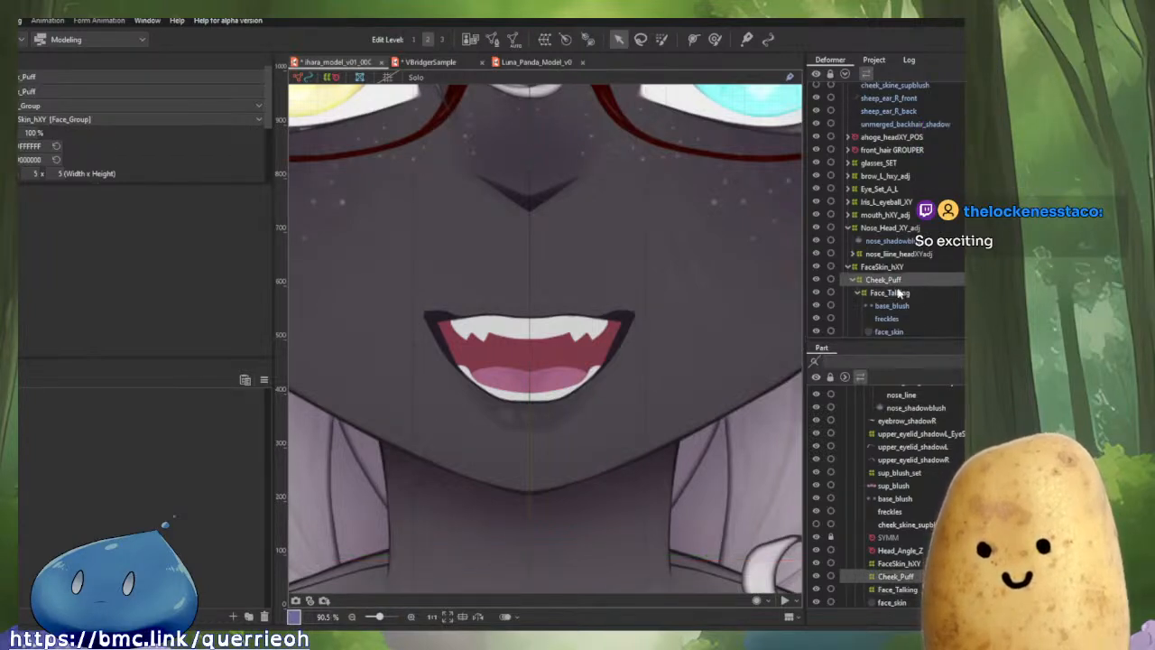
Select the Face_Talking deformer and raise its bottom edge to just below the chin.
left_click(890, 292)
scroll(767, 293, "down", 2)
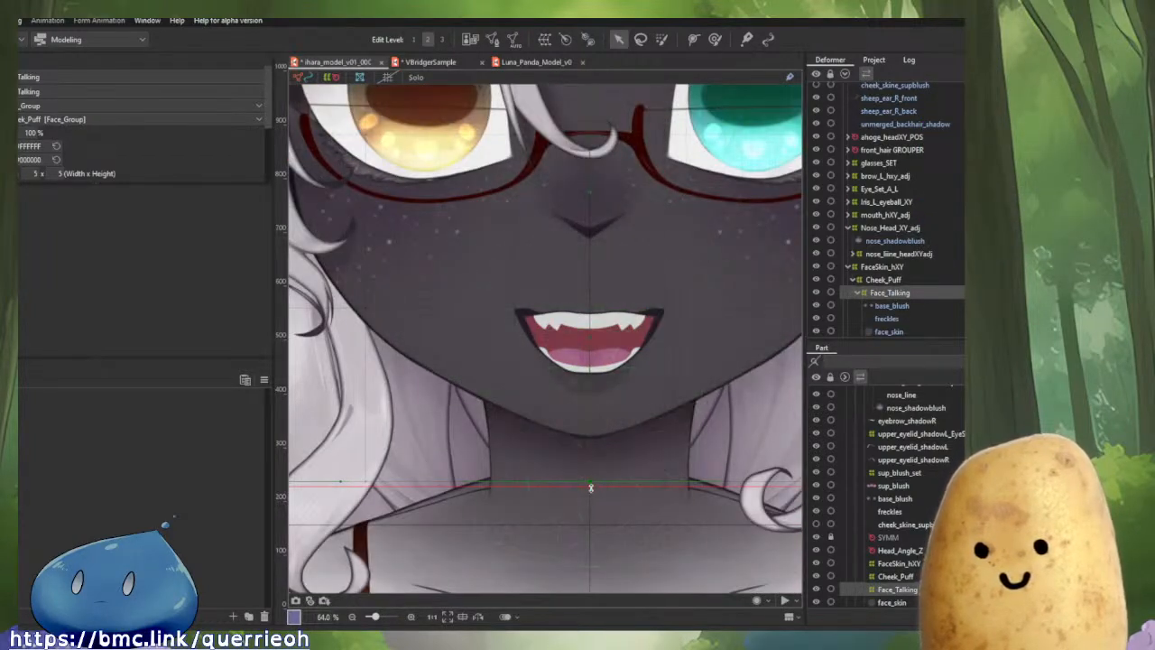
left_click(591, 455)
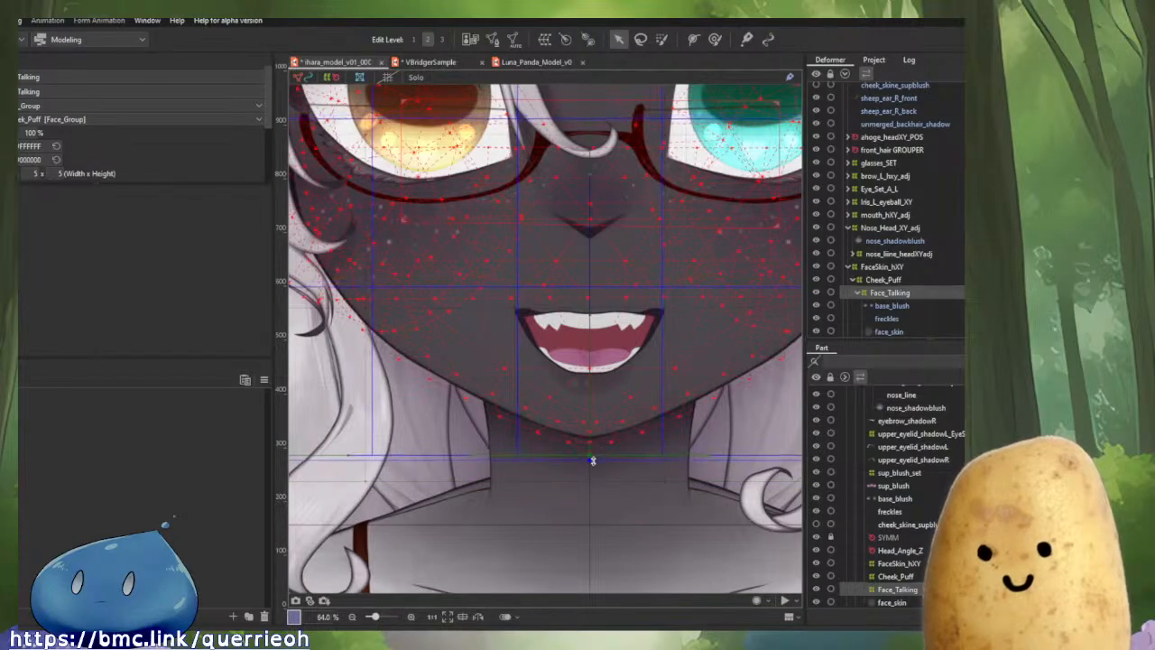
scroll(593, 454, "up", 5)
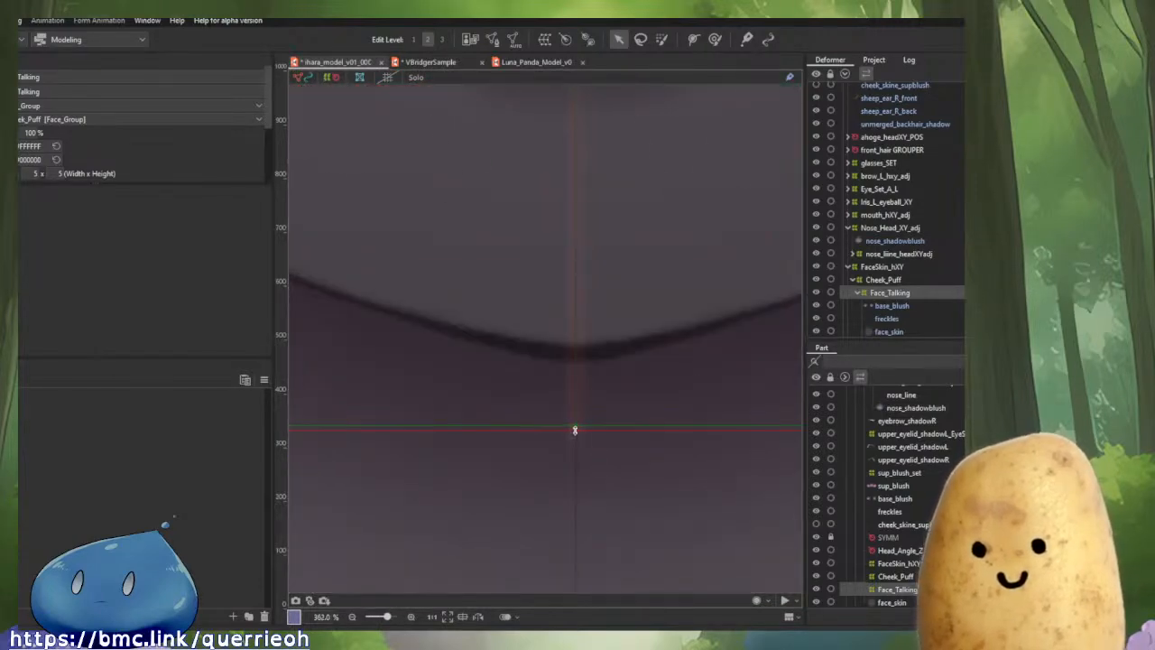
left_click_drag(574, 427, 591, 400)
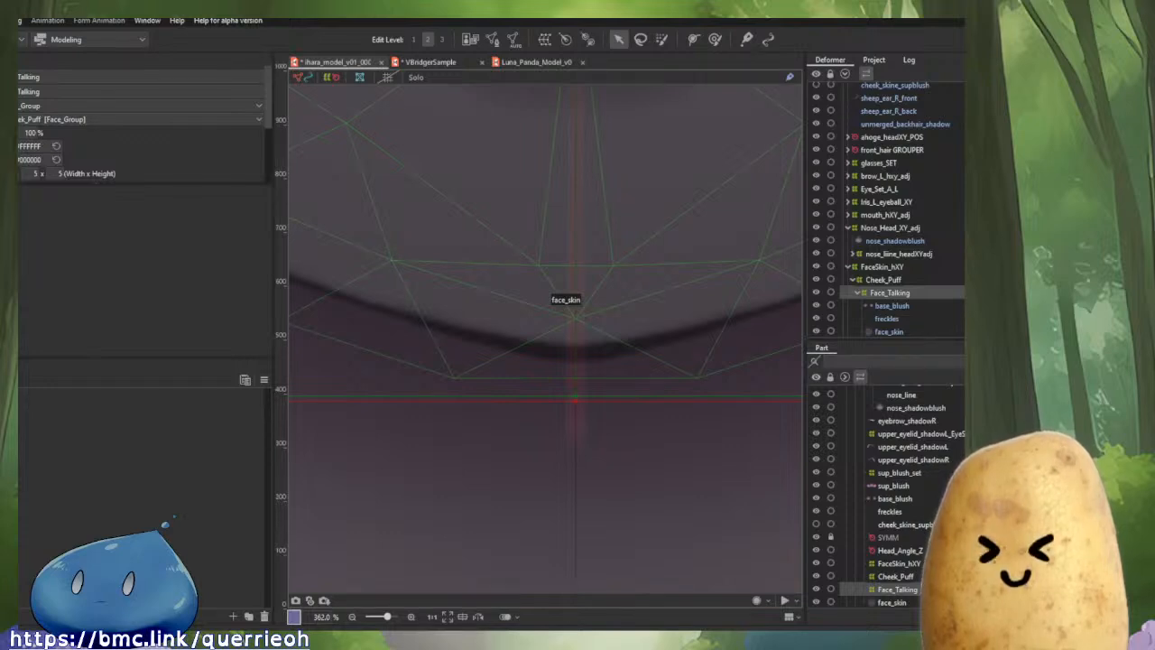
scroll(650, 356, "down", 8)
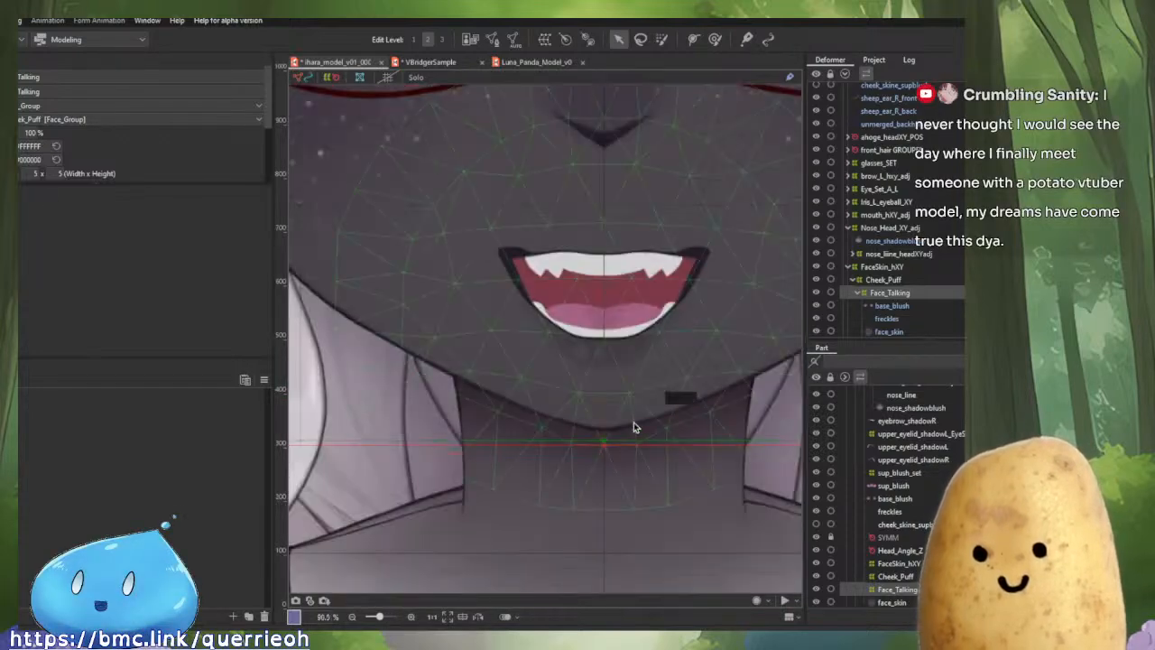
Examine how far the Face_Talking deformer extends around the mouth, the face and the whole head.
left_click_drag(680, 310, 561, 363)
left_click(561, 363)
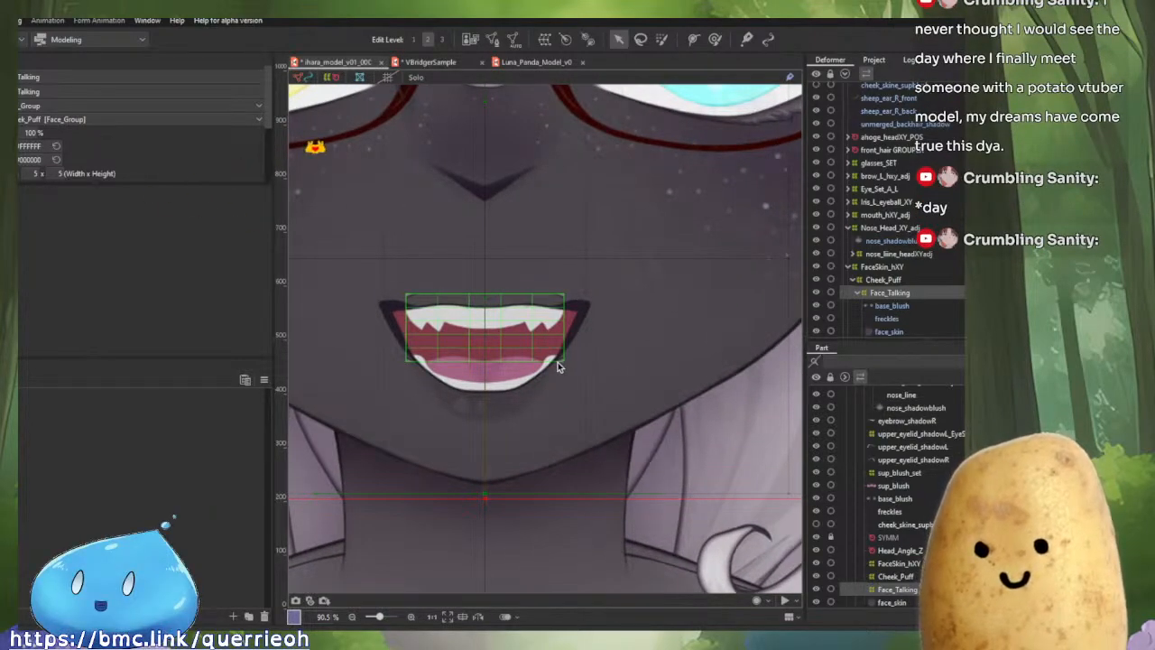
scroll(558, 362, "down", 3)
left_click_drag(665, 309, 607, 376)
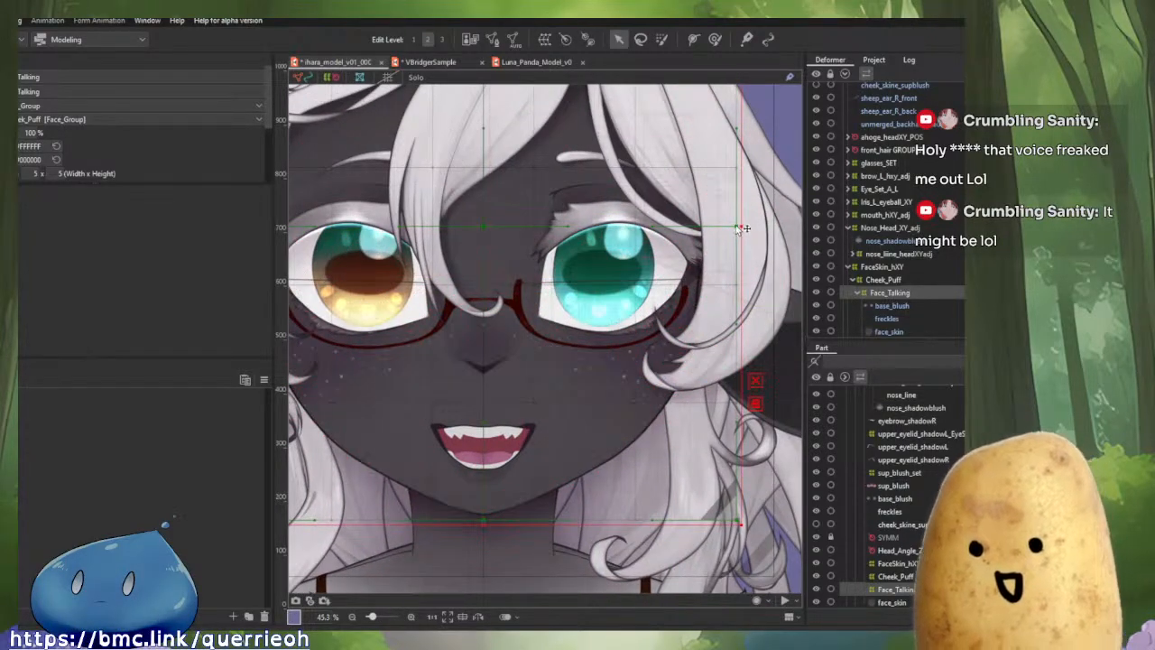
left_click_drag(741, 226, 729, 256)
scroll(722, 262, "down", 5)
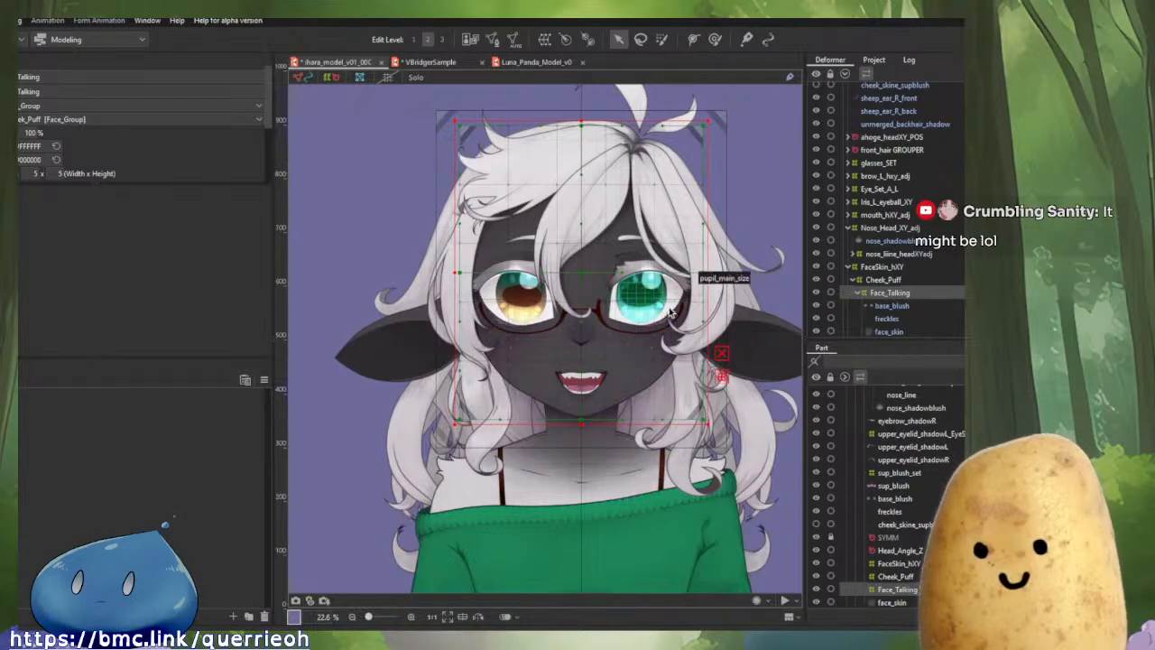
left_click_drag(656, 281, 649, 306)
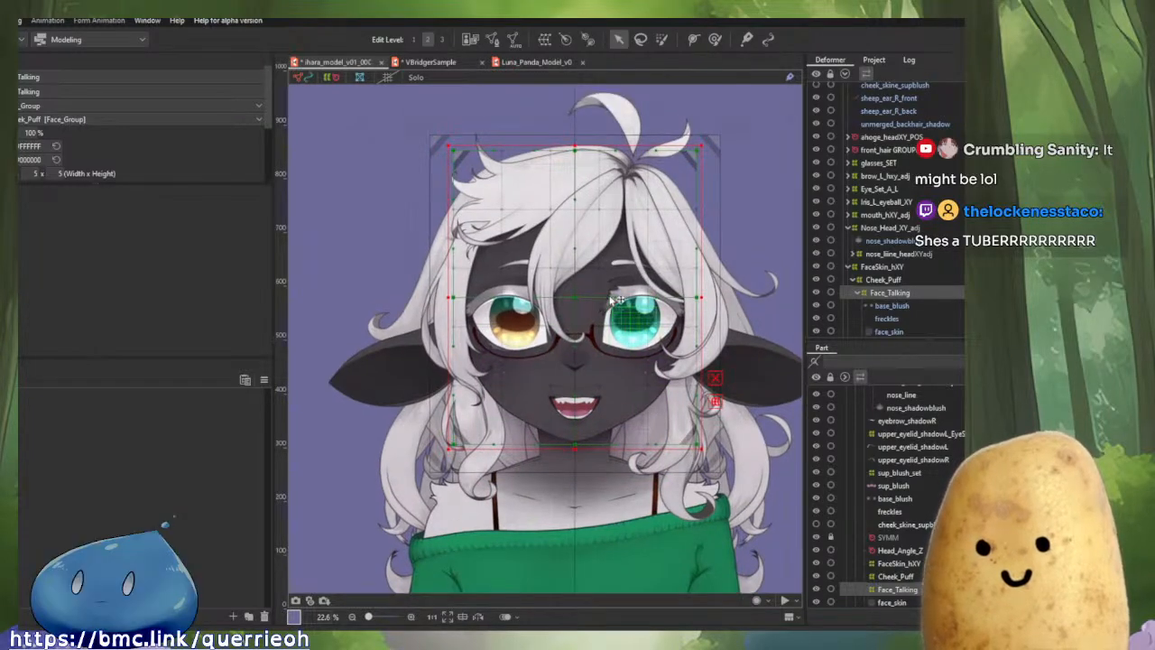
Move base_blush out of Face_Talking so it sits directly under Cheek_Puff in the deformer hierarchy.
left_click(893, 305)
scroll(896, 309, "down", 1)
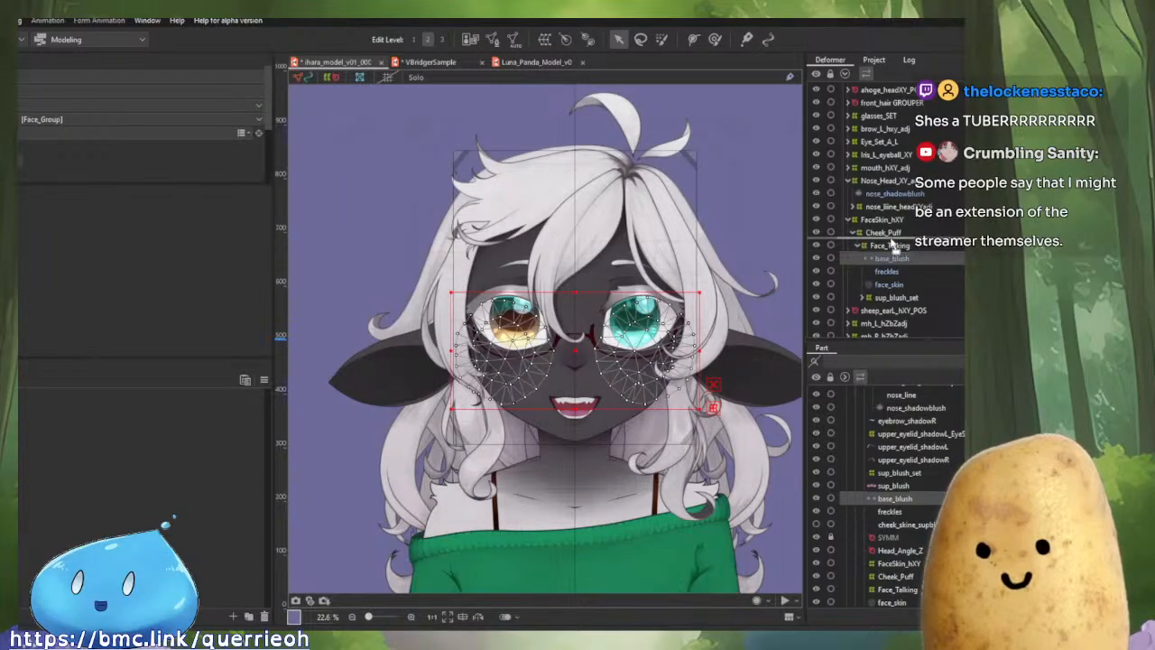
left_click_drag(887, 236, 885, 236)
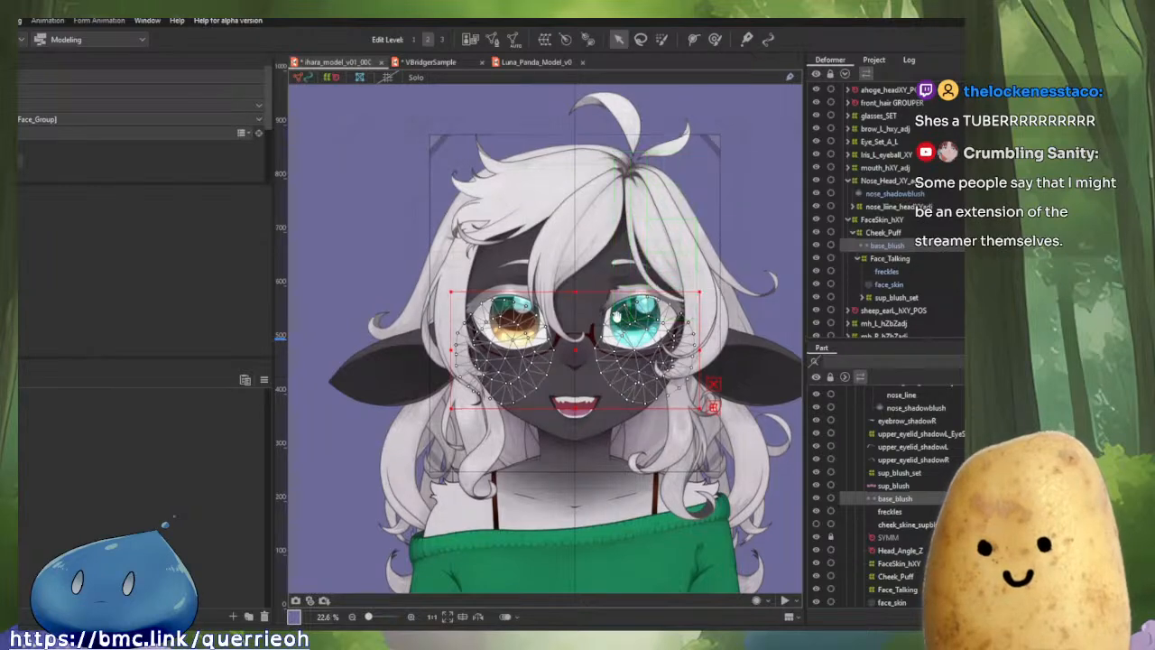
Lower the top edge of the Face_Talking deformer towards the top of the face_skin mesh.
left_click_drag(615, 318, 607, 293)
left_click(880, 260)
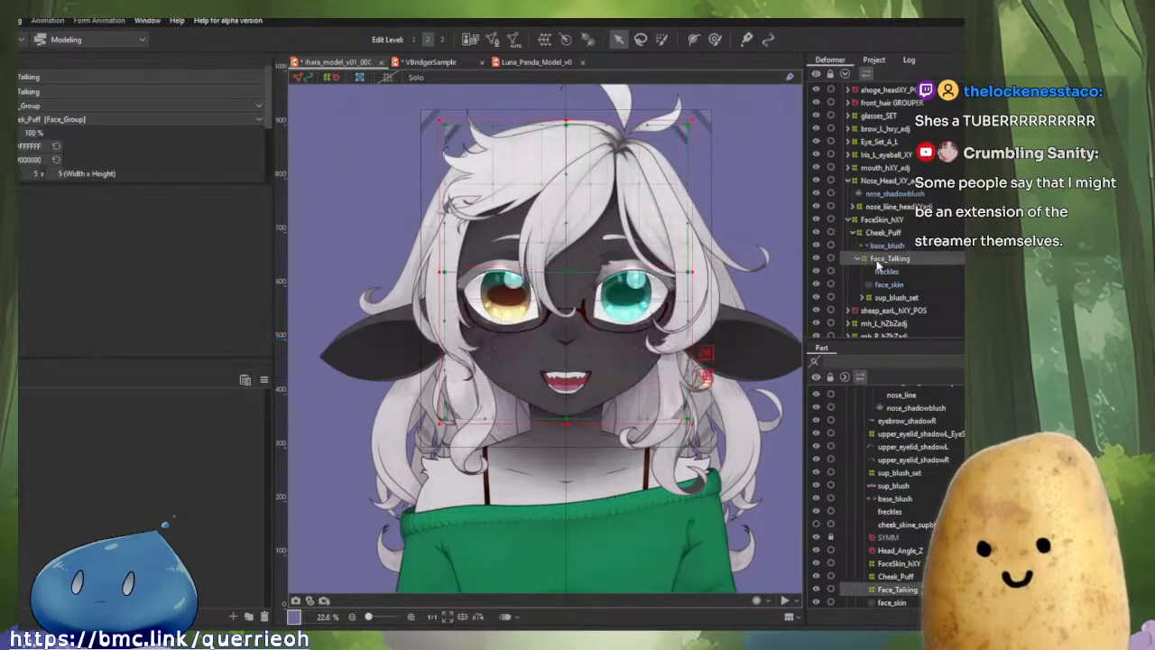
scroll(528, 182, "up", 5)
scroll(549, 207, "down", 3)
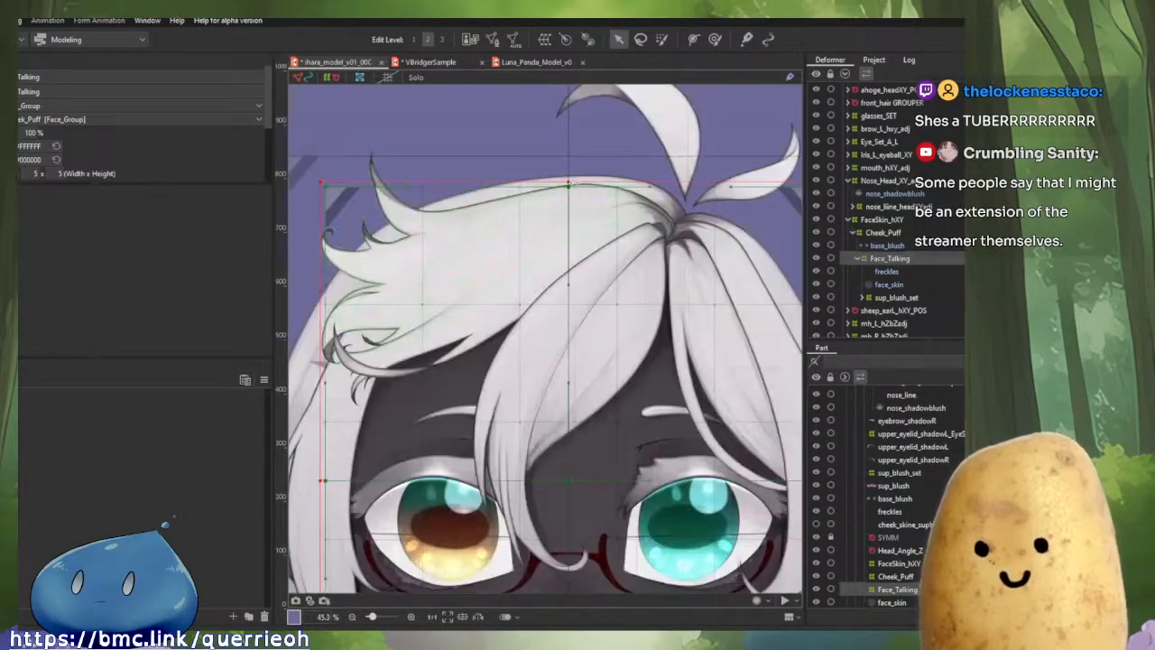
left_click_drag(567, 180, 574, 219)
scroll(569, 209, "up", 8)
scroll(598, 277, "down", 6)
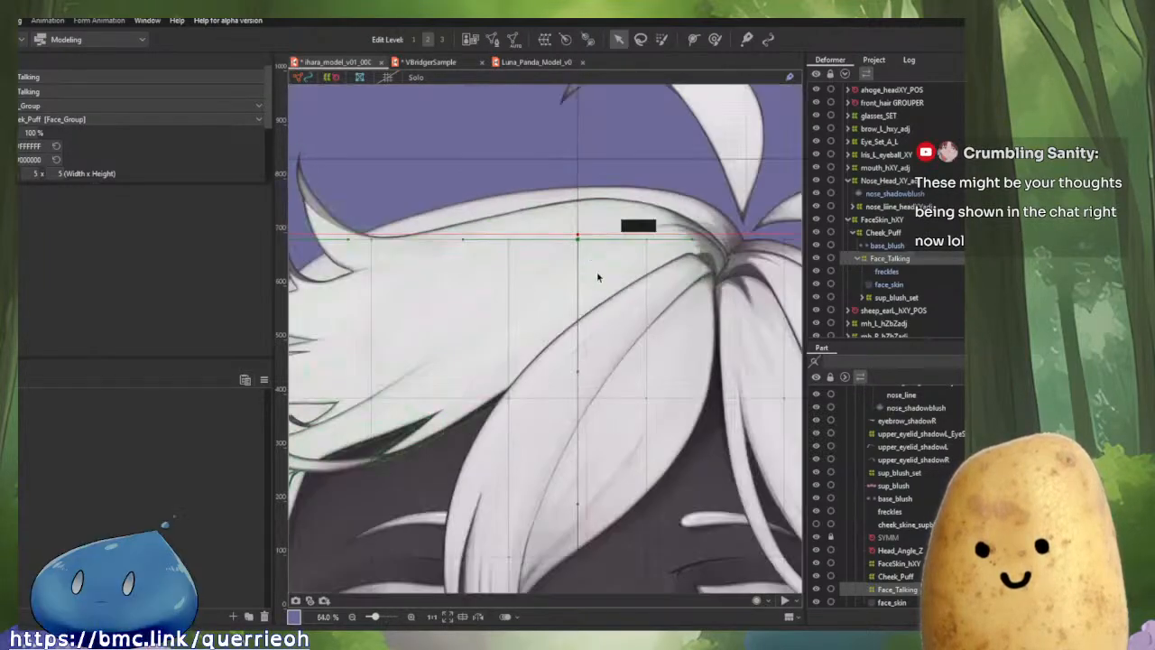
Adjust both side edges of the Face_Talking deformer to fit the sides of the face_skin mesh.
scroll(577, 361, "up", 3)
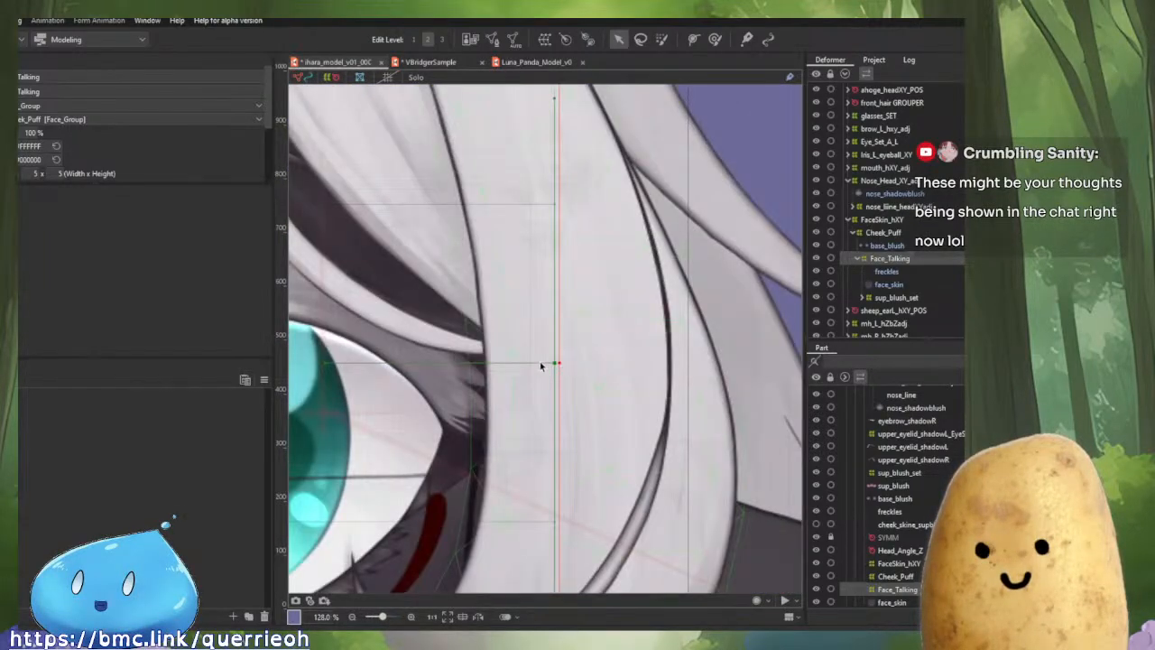
mouse_move(556, 363)
left_mouse_down()
mouse_move(505, 348)
mouse_move(559, 353)
left_mouse_up()
scroll(559, 362, "down", 5)
left_click_drag(453, 400, 511, 382)
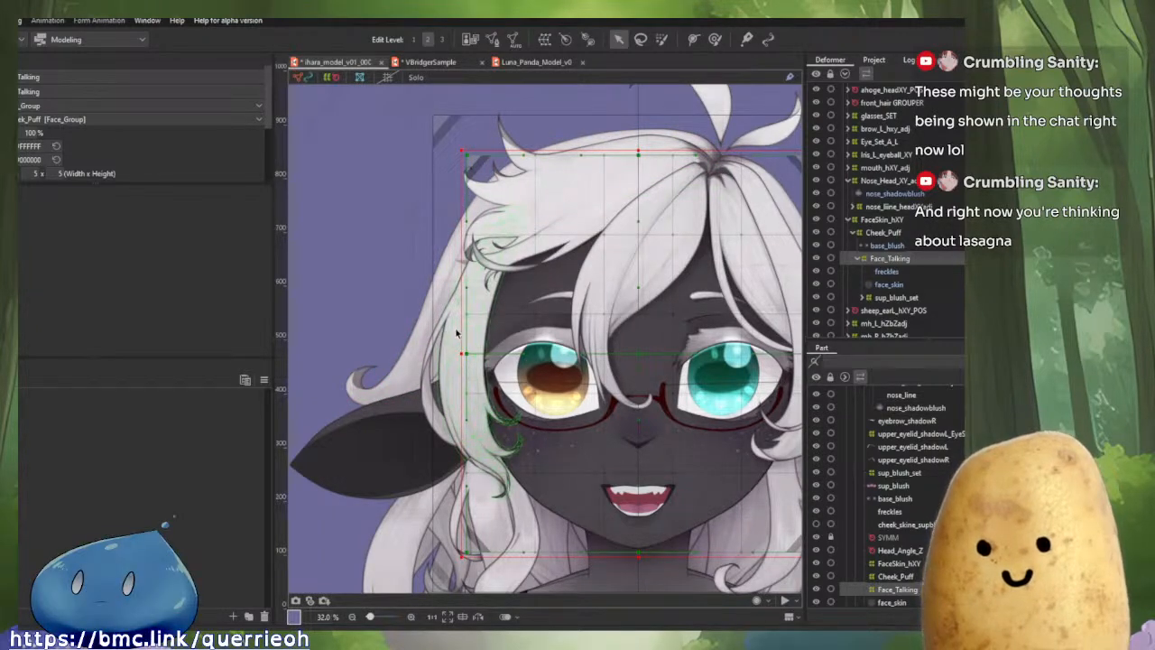
scroll(455, 343, "up", 4)
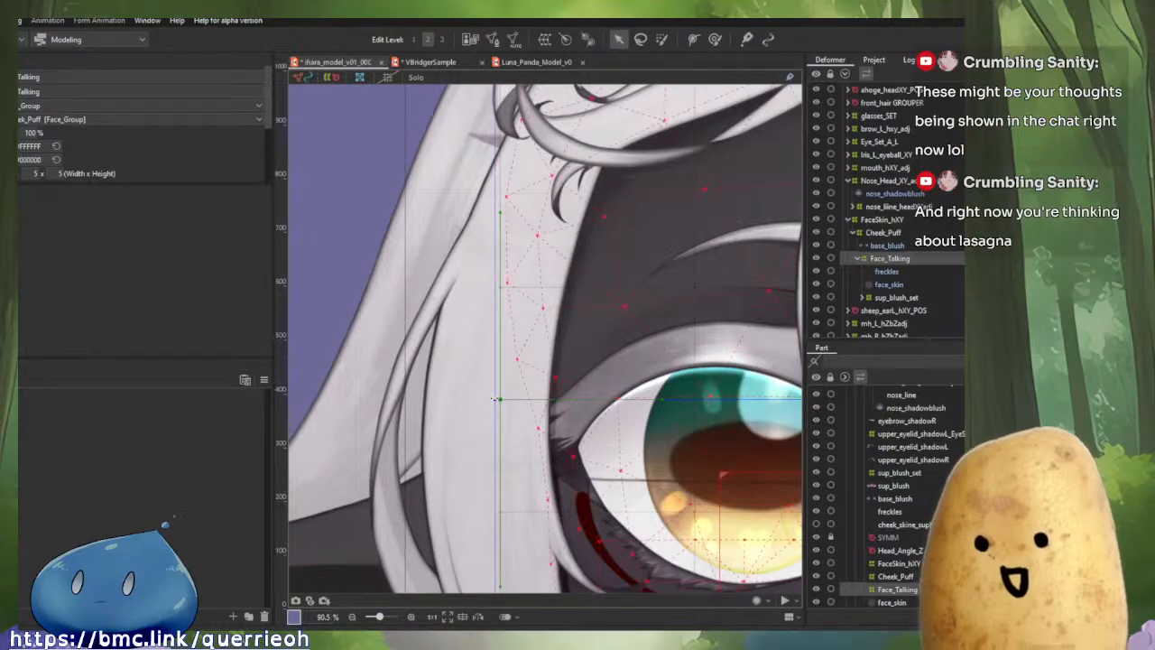
left_click_drag(610, 278, 588, 296)
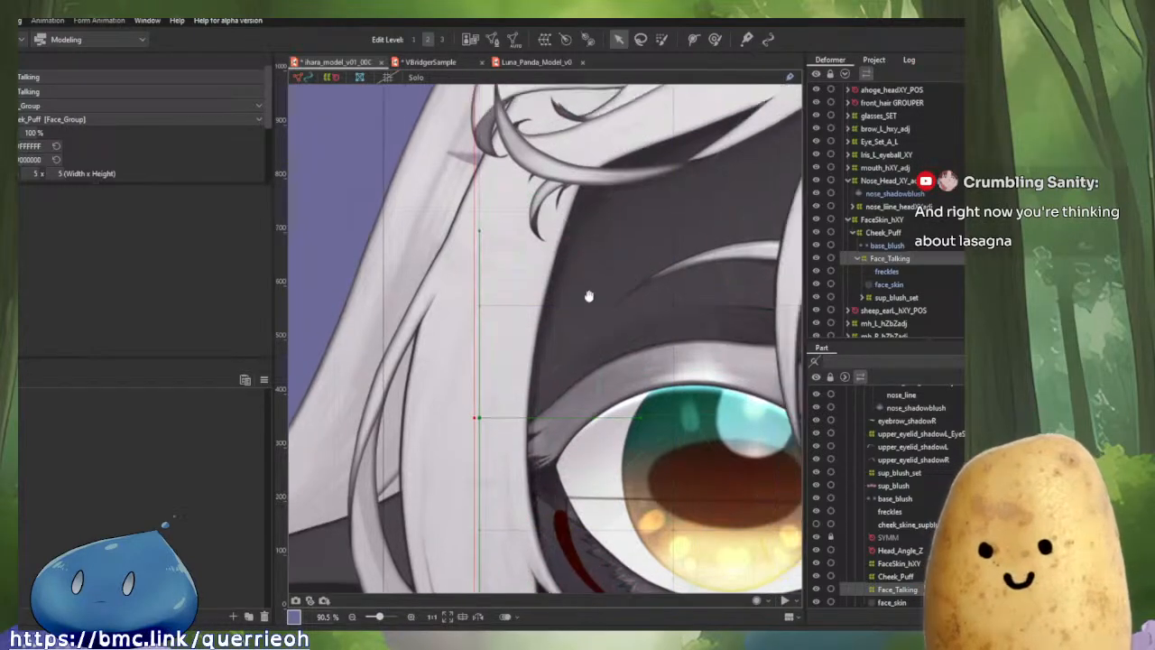
scroll(588, 296, "down", 5)
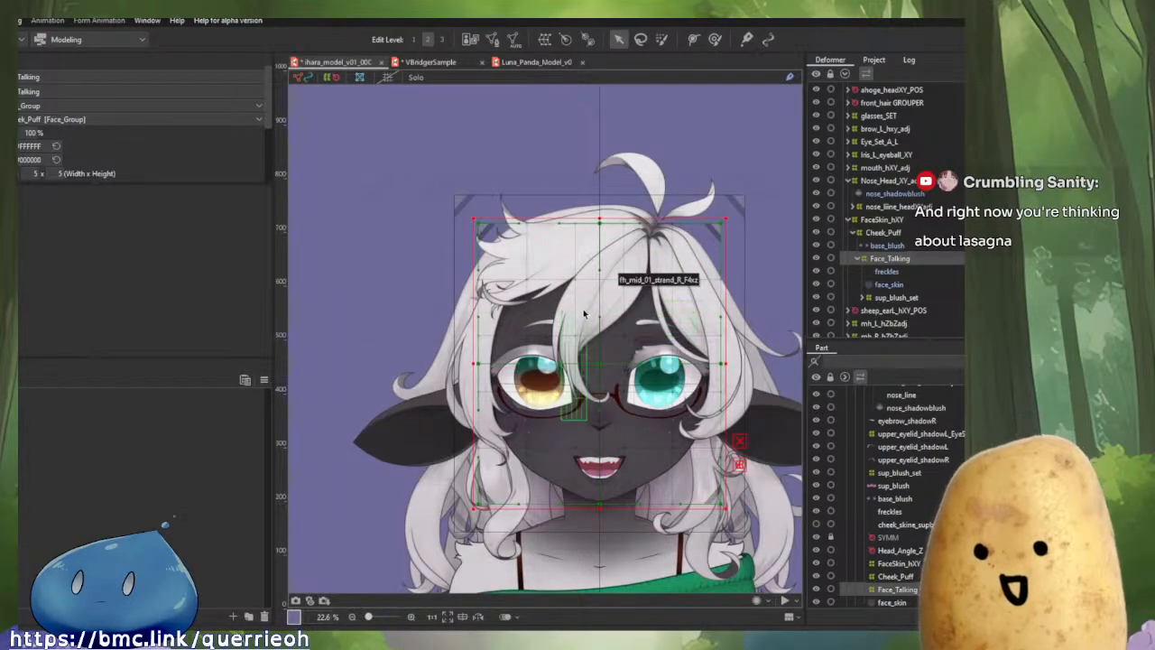
Refine the top edge of Face_Talking so it sits just above the uppermost face_skin vertex.
scroll(613, 224, "up", 5)
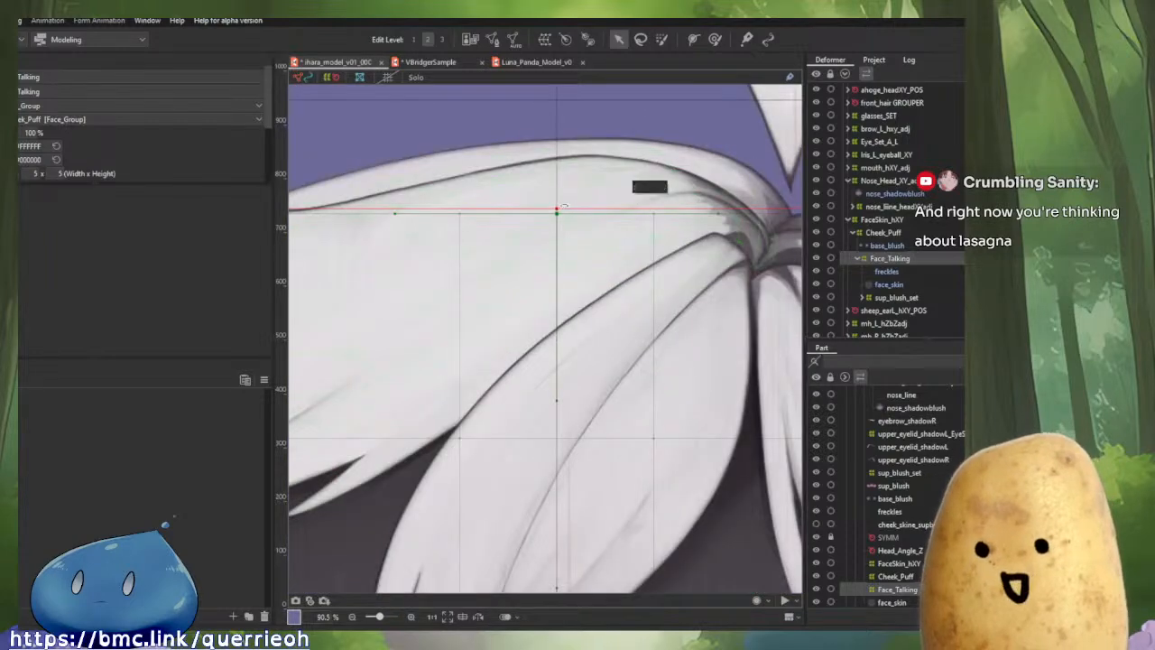
scroll(557, 209, "up", 5)
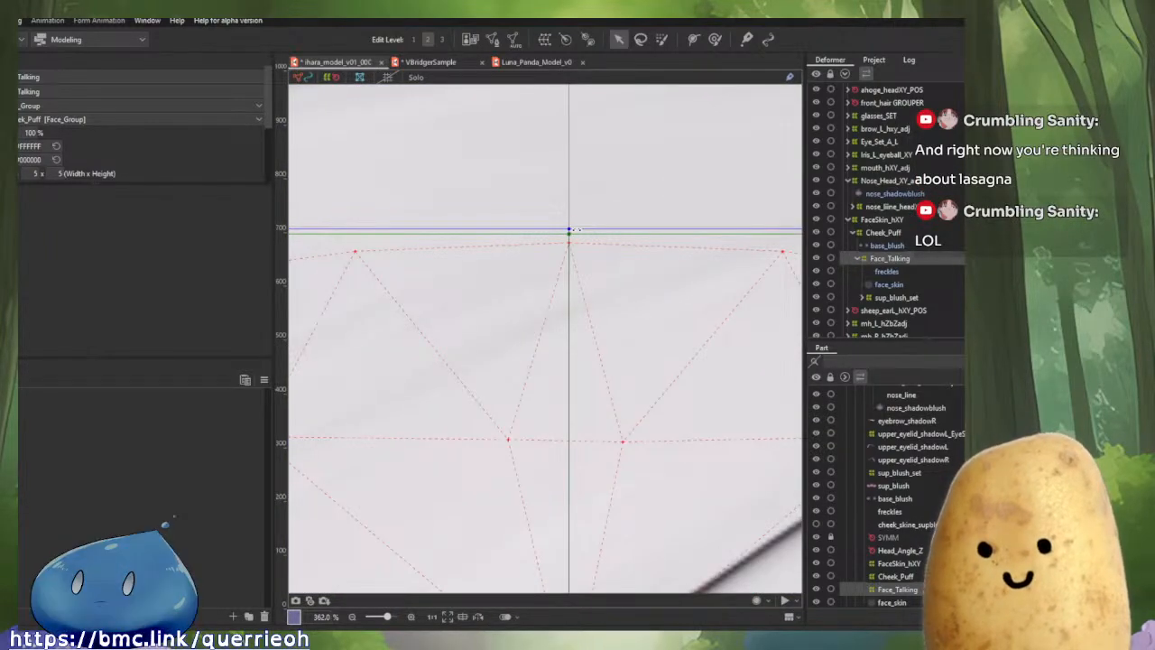
scroll(573, 231, "down", 10)
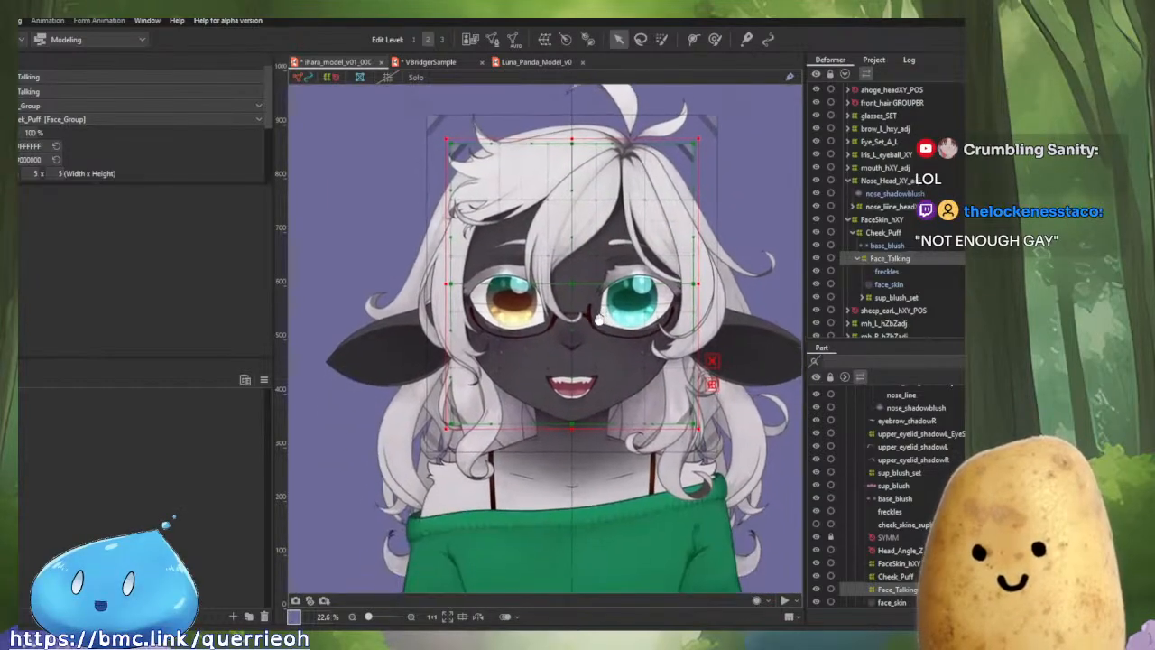
left_click_drag(598, 320, 598, 314)
scroll(599, 376, "up", 2)
left_click_drag(627, 431, 669, 388)
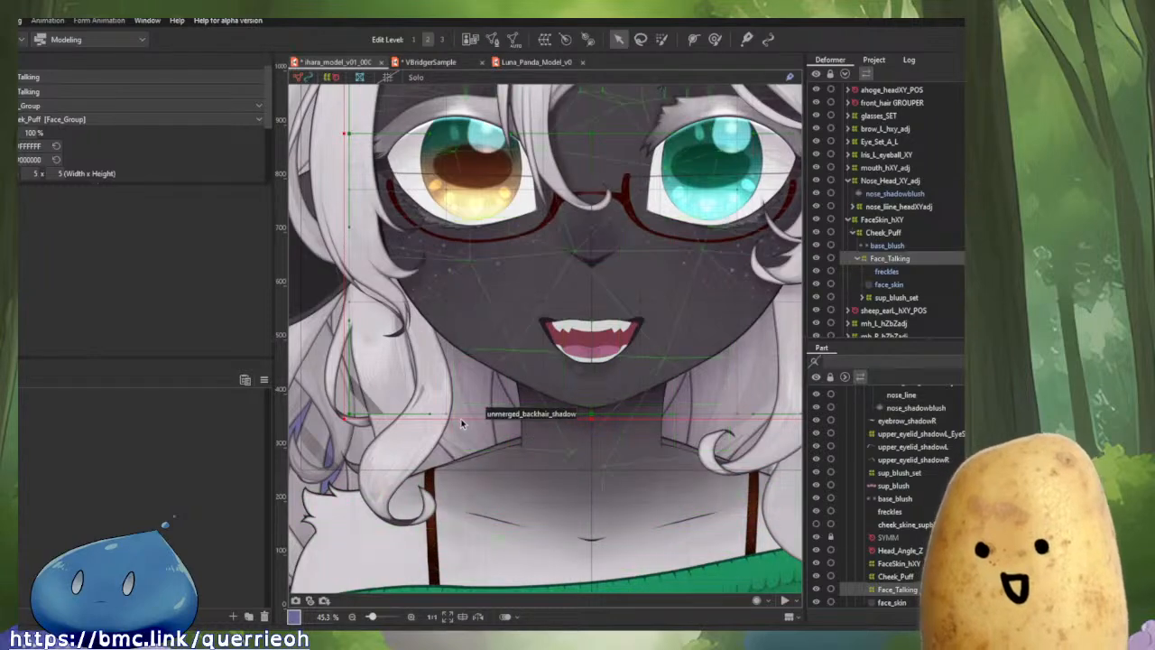
left_click_drag(458, 410, 446, 442)
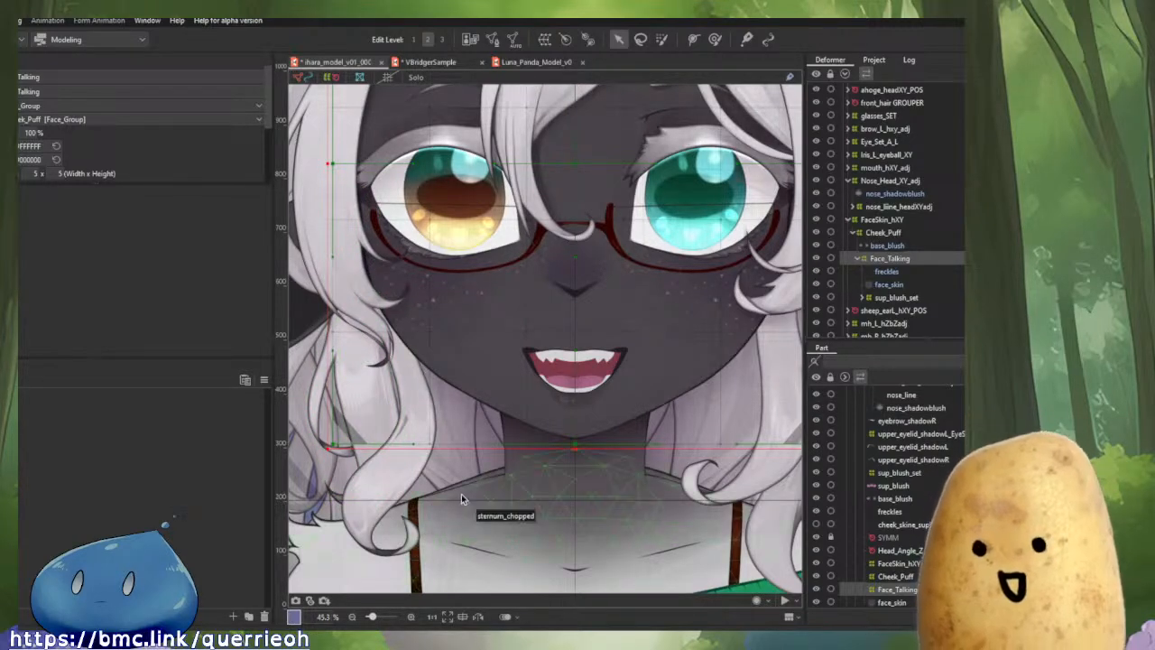
left_click_drag(464, 493, 451, 521)
scroll(522, 402, "down", 2)
left_click_drag(522, 402, 516, 435)
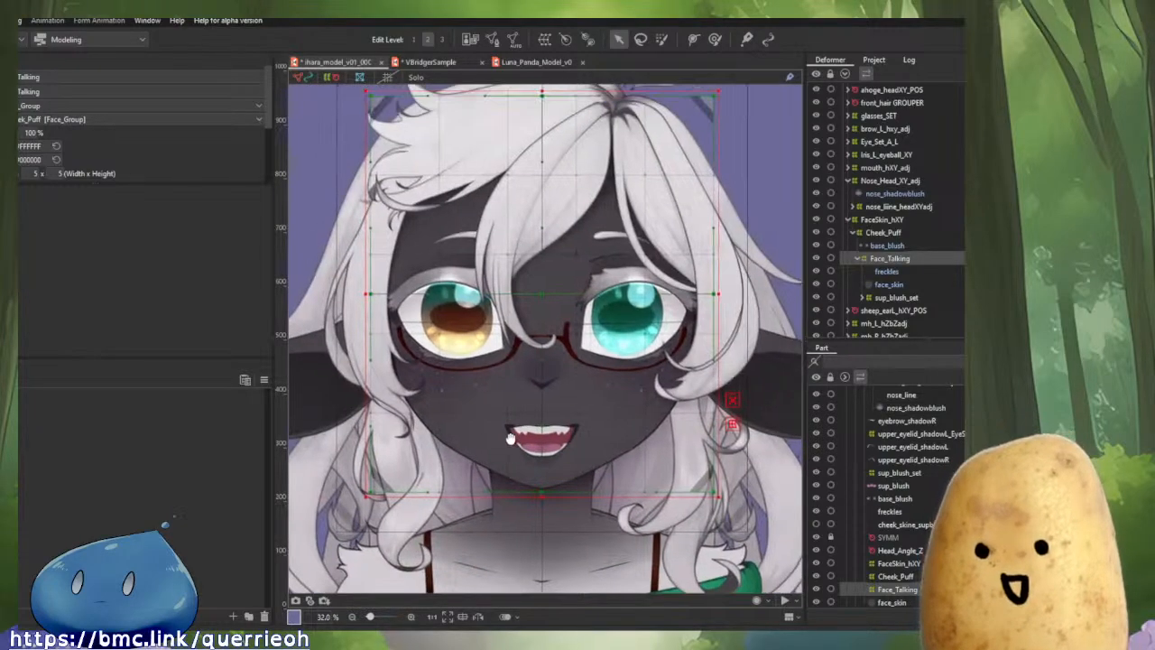
Bring the top edge of Face_Talking slightly closer to the face_skin mesh at the centre line.
scroll(541, 275, "up", 2)
left_click_drag(540, 274, 559, 351)
scroll(557, 352, "up", 2)
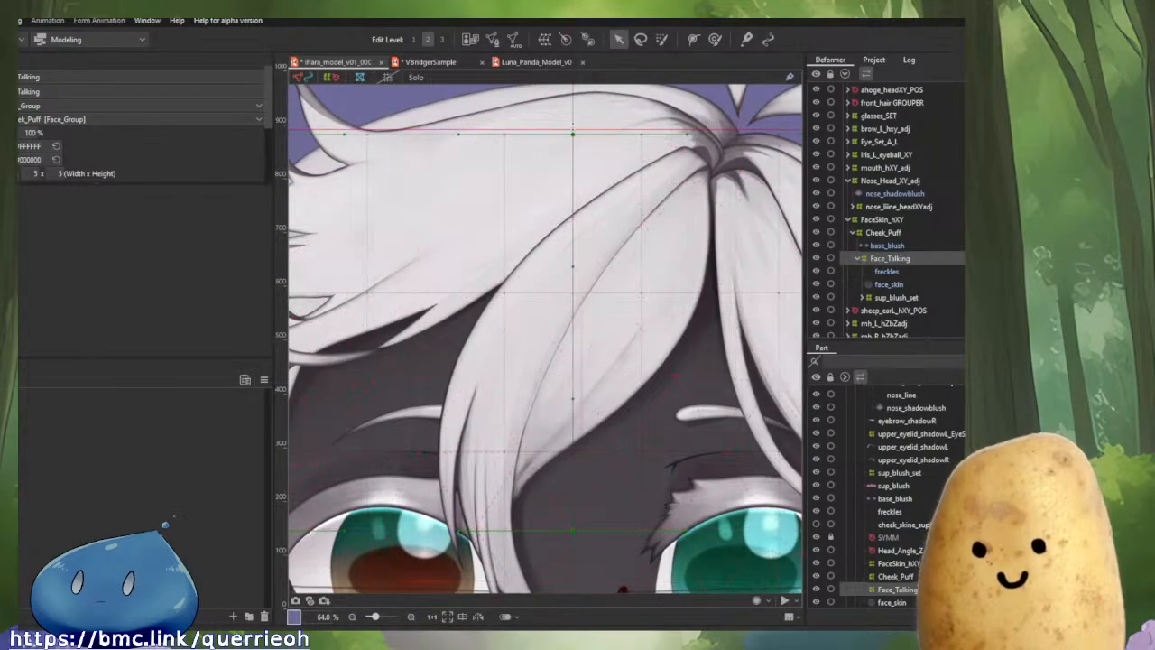
scroll(572, 126, "up", 5)
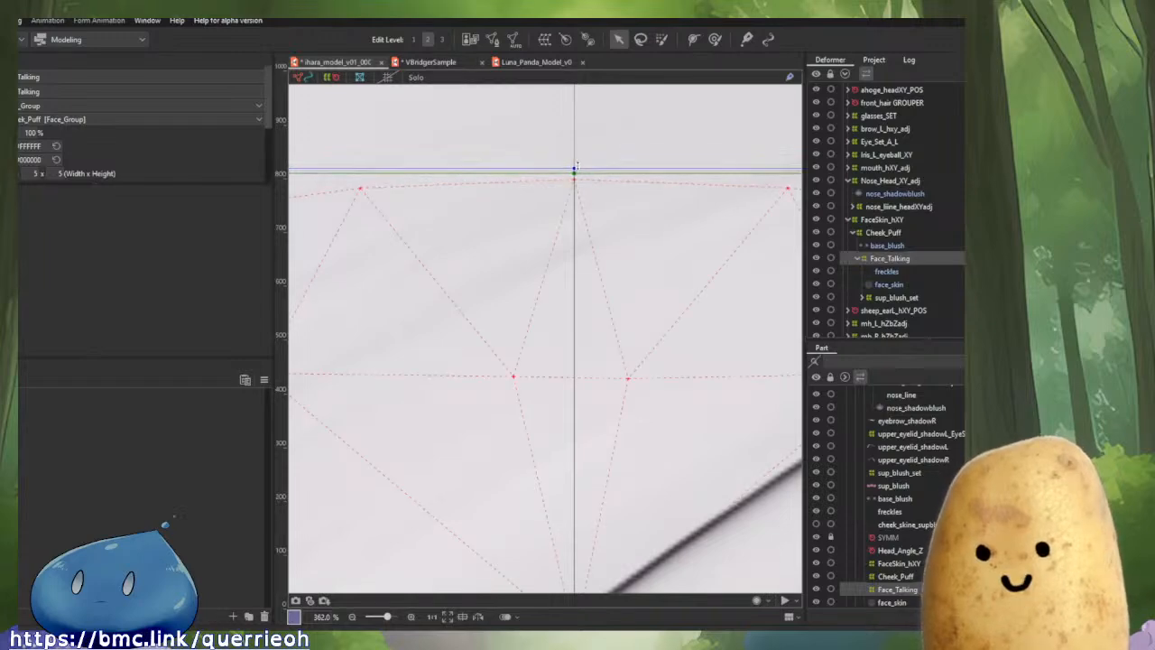
scroll(655, 250, "down", 4)
scroll(572, 212, "down", 3)
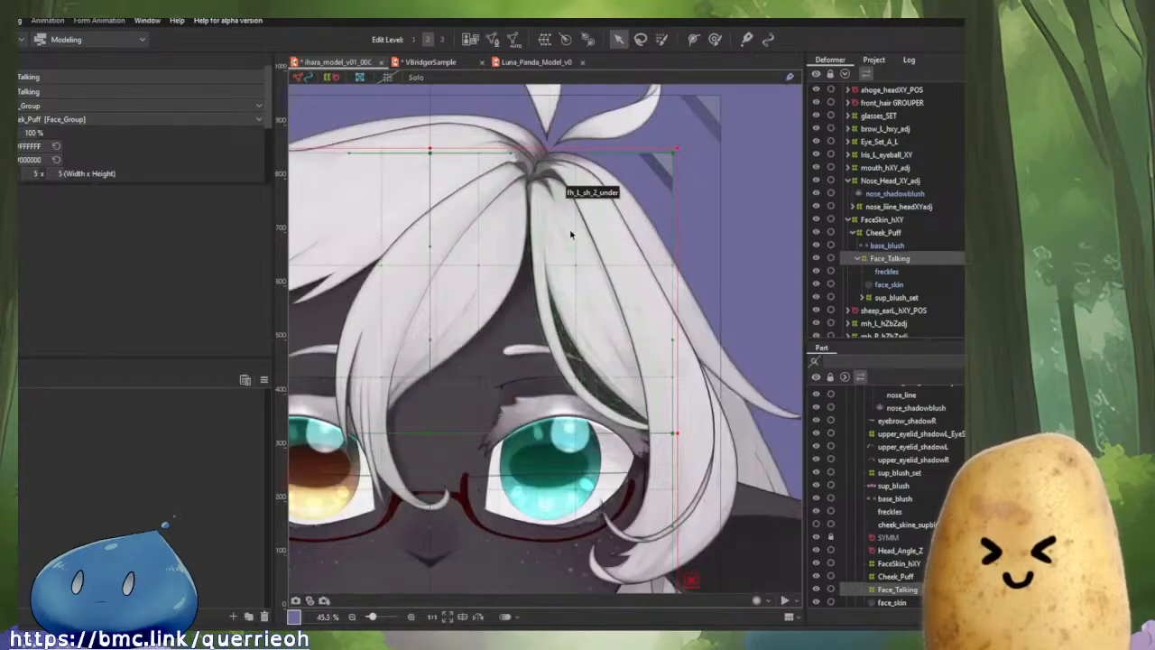
Check and fine-tune the side edges of Face_Talking level with the outer corners of the eyes.
scroll(647, 358, "up", 2)
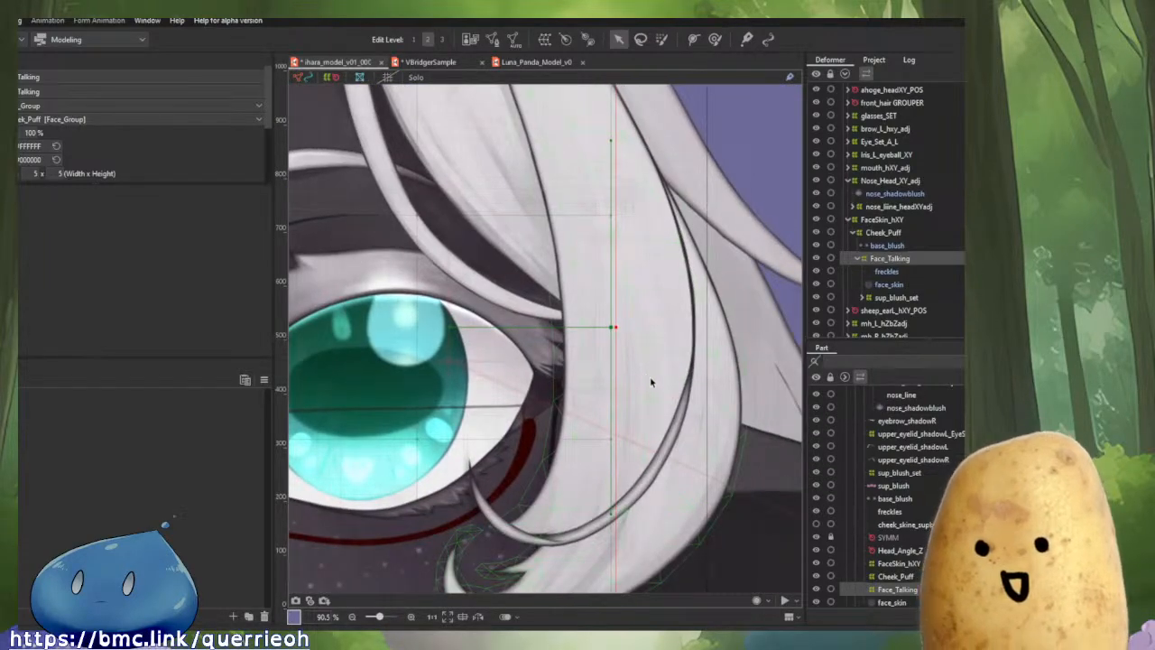
scroll(622, 339, "up", 3)
left_click_drag(400, 343, 427, 325)
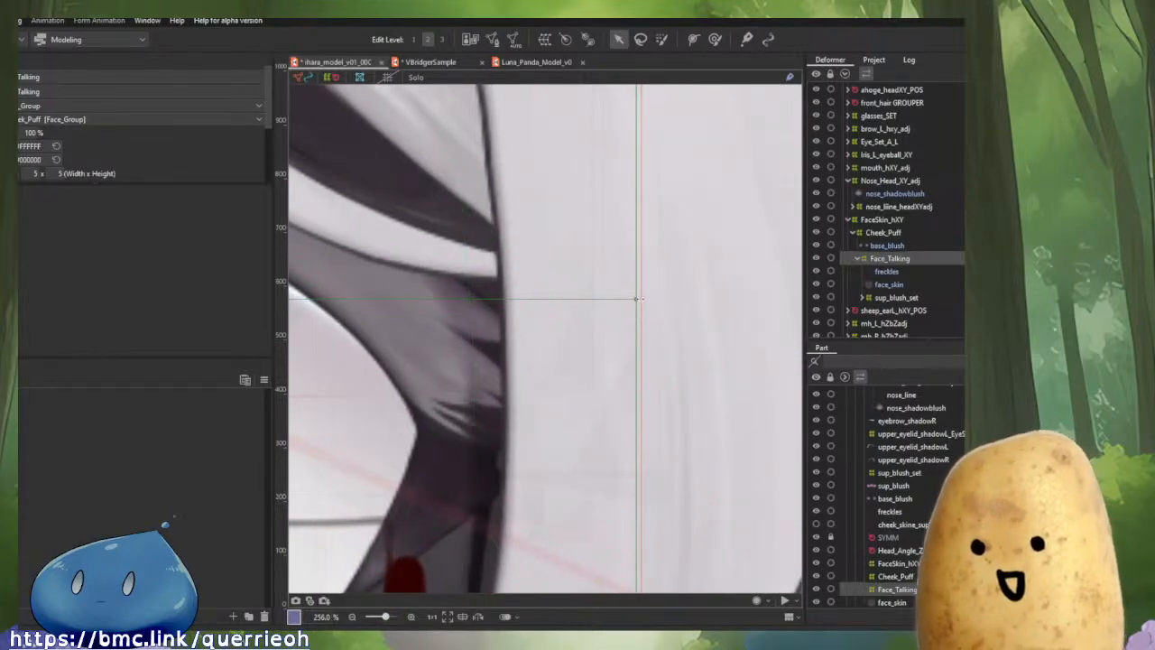
scroll(638, 299, "down", 3)
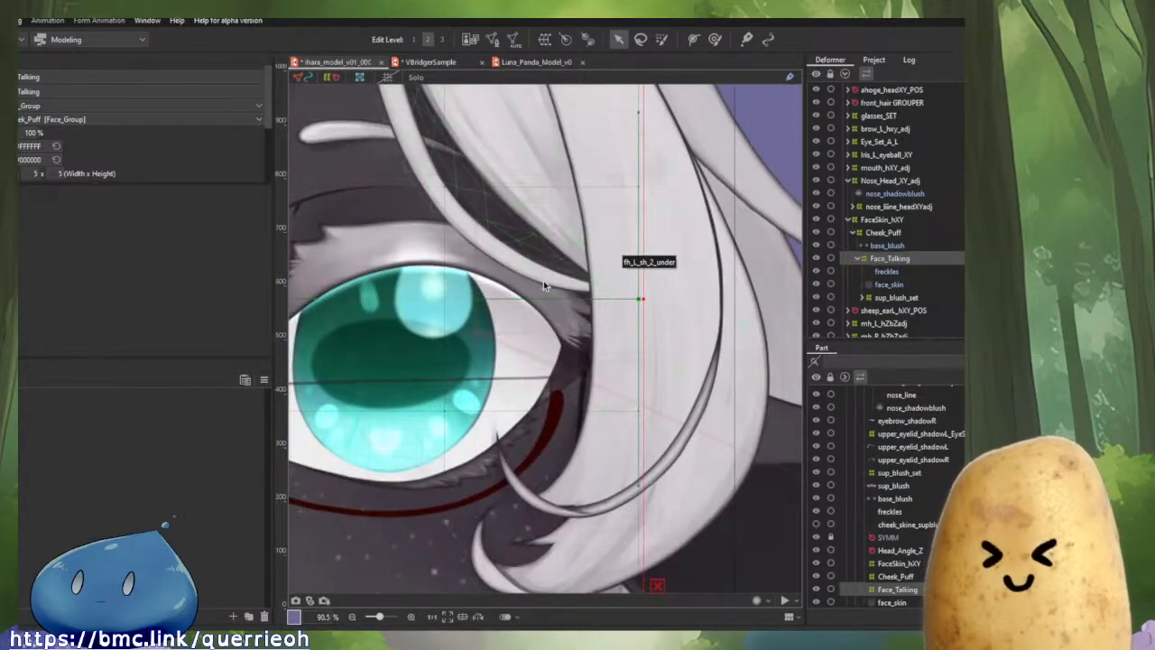
scroll(646, 339, "down", 3)
left_click_drag(458, 375, 622, 370)
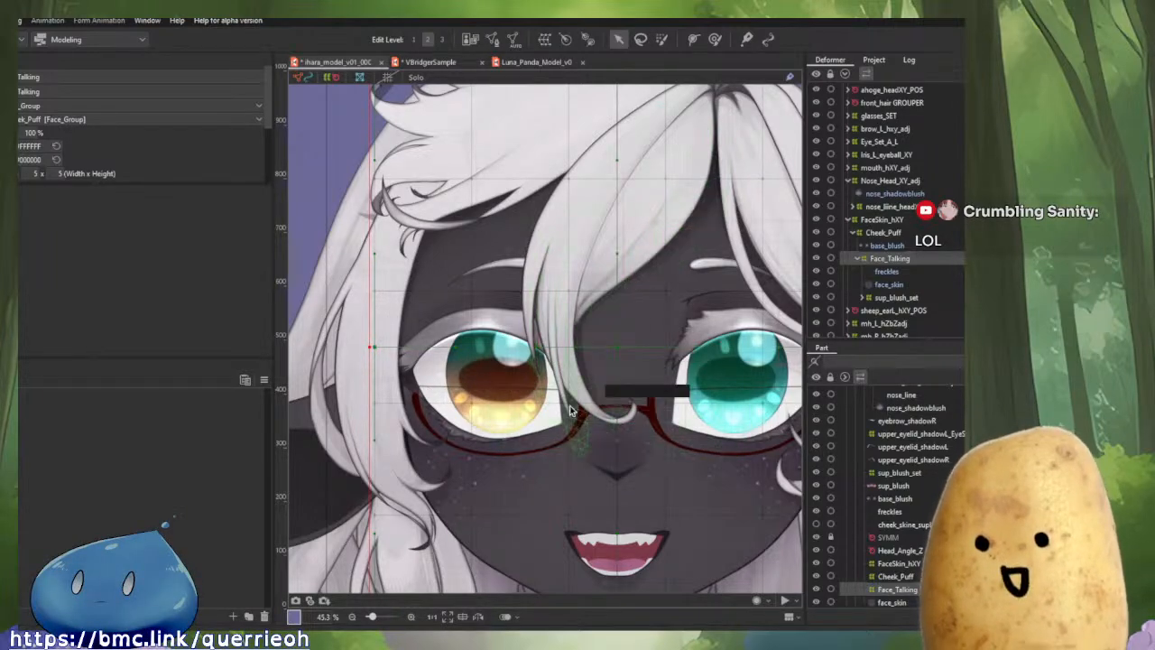
left_click_drag(609, 338, 585, 378)
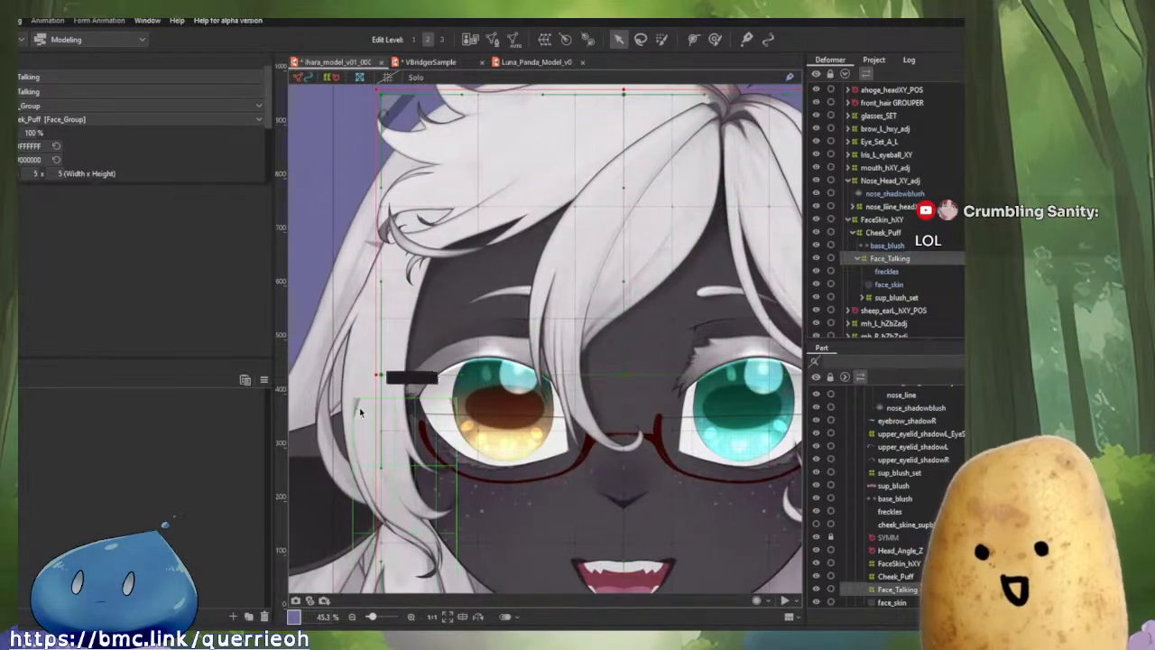
scroll(661, 362, "down", 3)
scroll(639, 388, "up", 2)
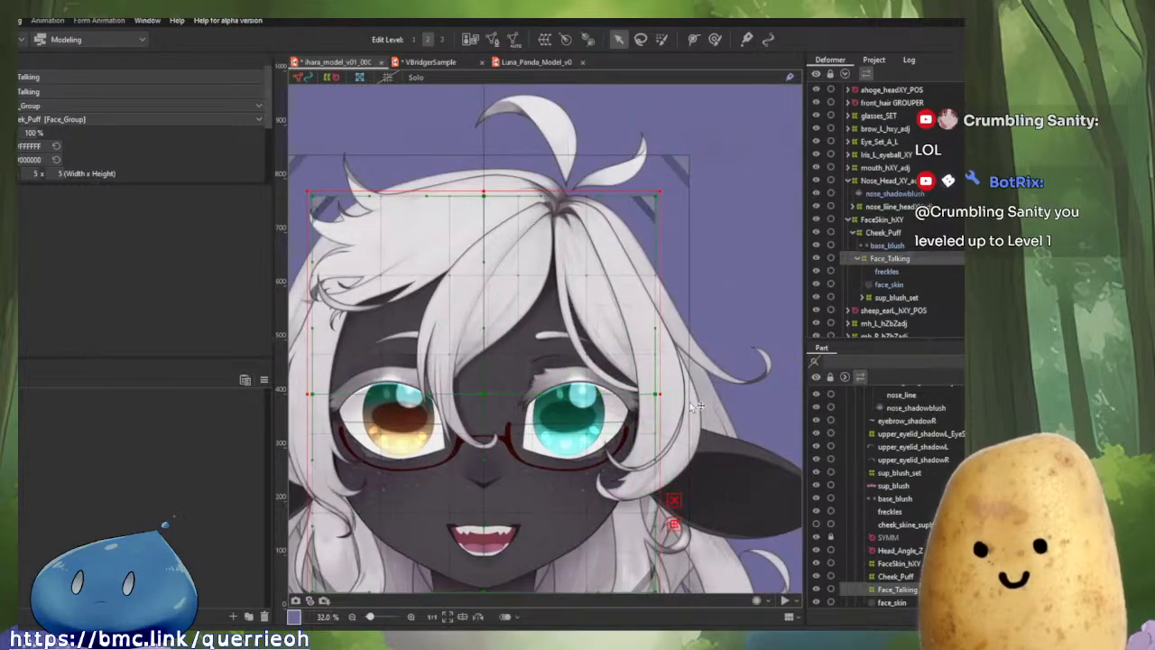
scroll(697, 408, "up", 1)
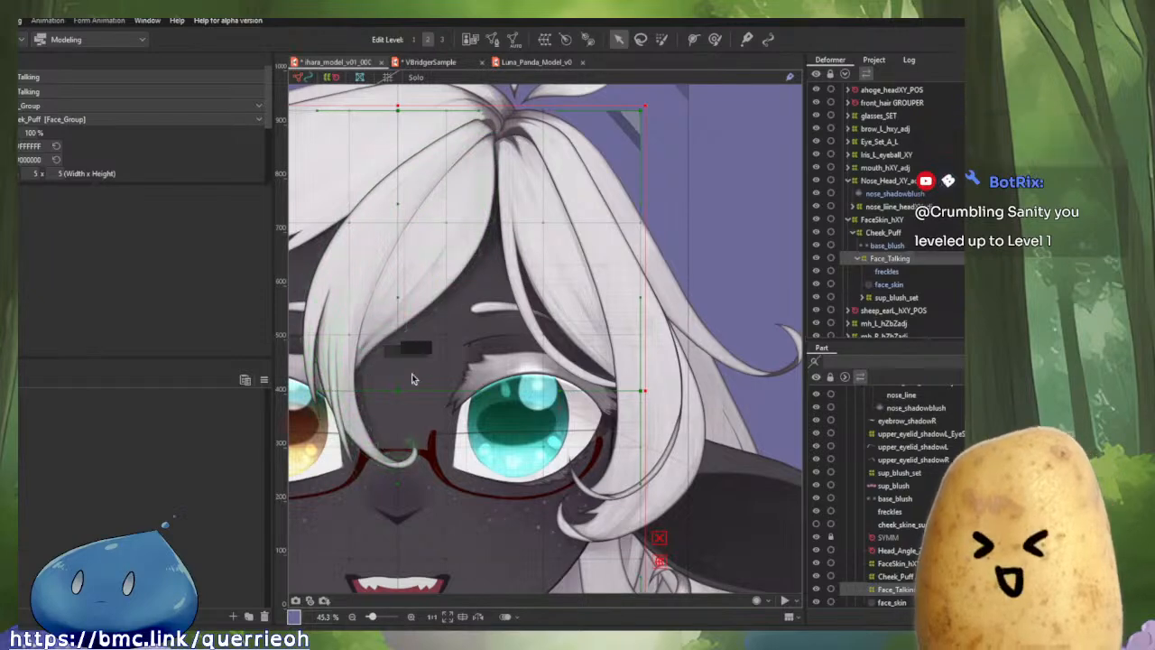
Fine-tune the side edge of the Face_Talking deformer level with the outer corner of the teal eye.
scroll(695, 318, "up", 5)
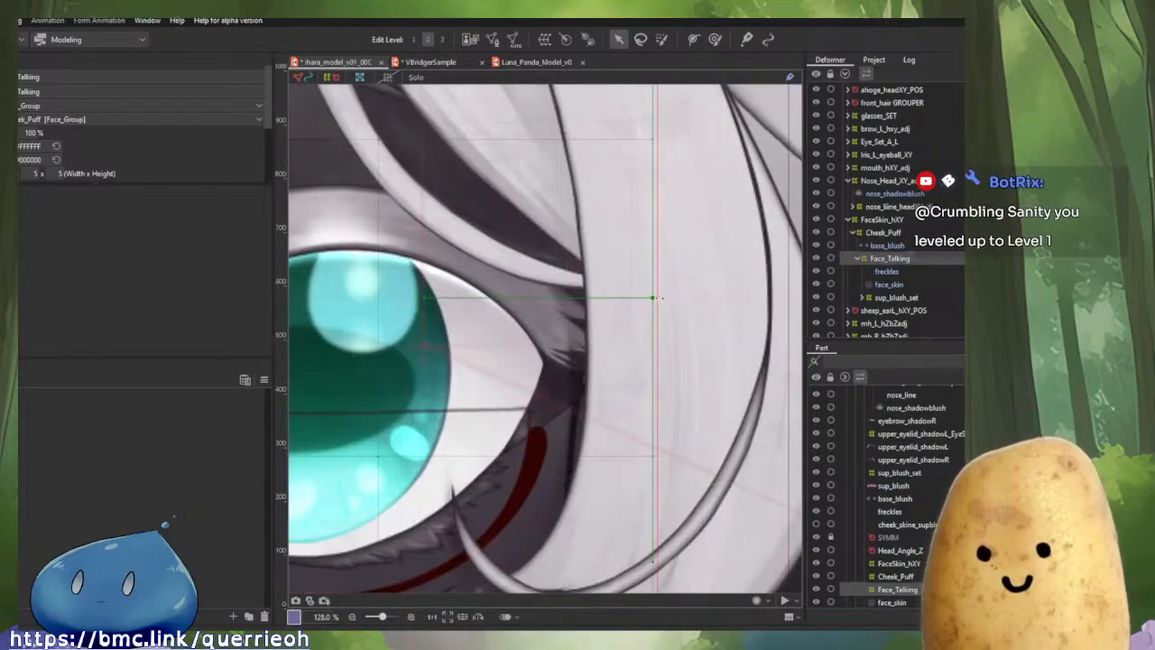
left_click_drag(652, 297, 658, 298)
scroll(658, 298, "down", 5)
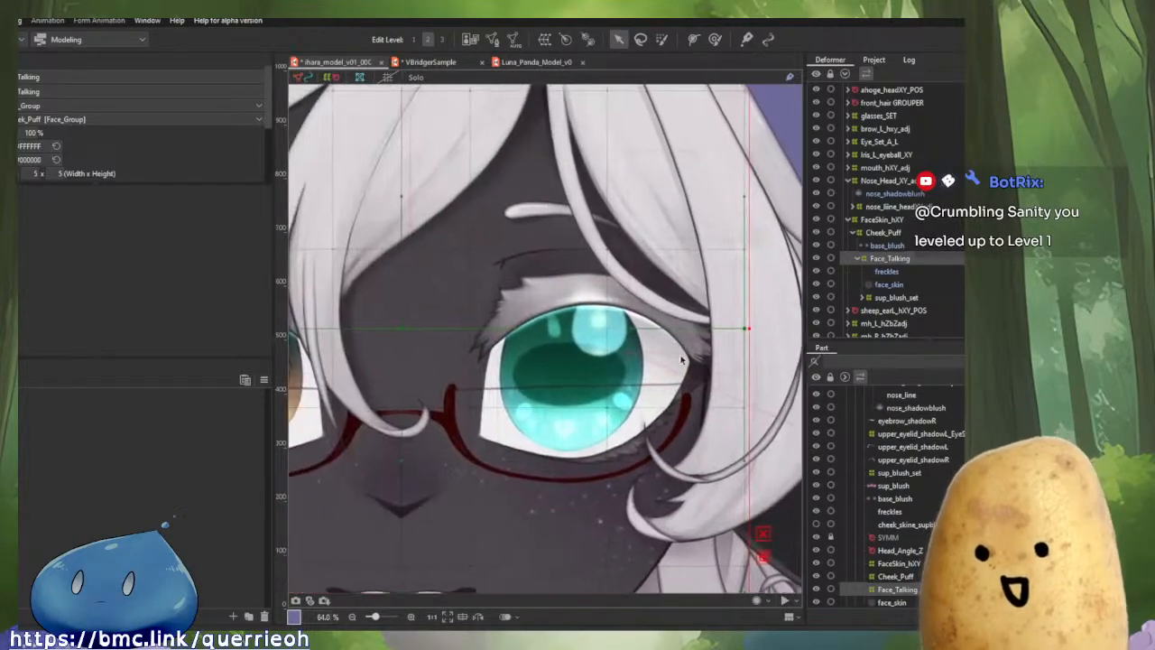
scroll(549, 378, "down", 2)
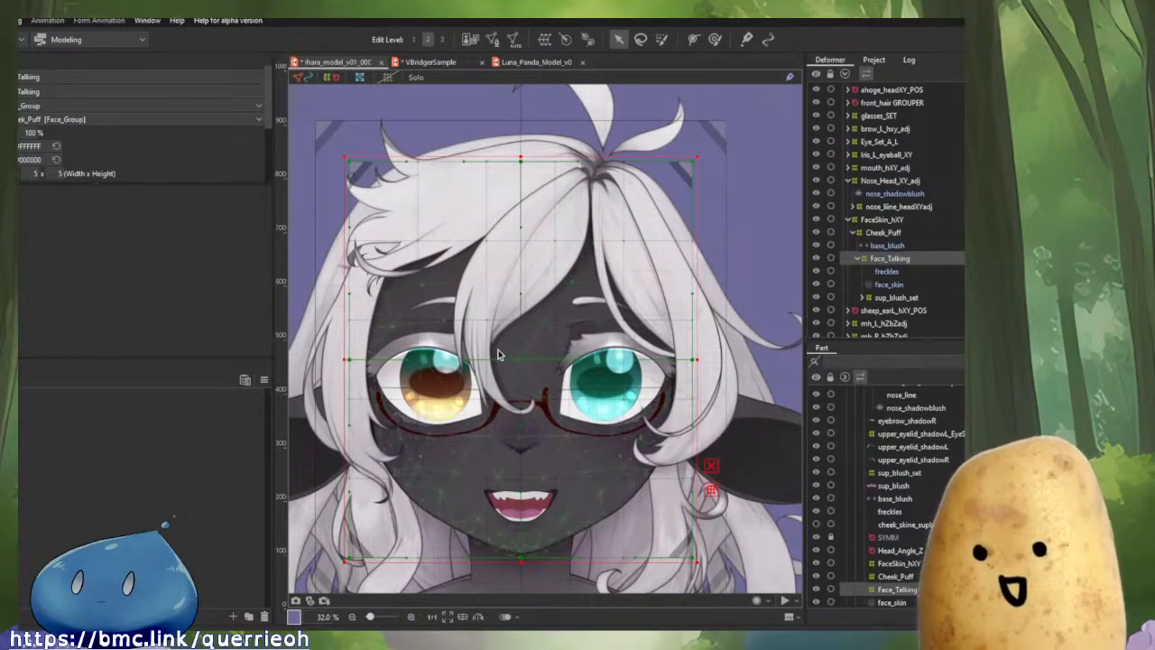
Examine how the top, side and chin edges of the Face_Talking deformer fit around the face.
scroll(560, 219, "up", 2)
left_click_drag(592, 326, 603, 333)
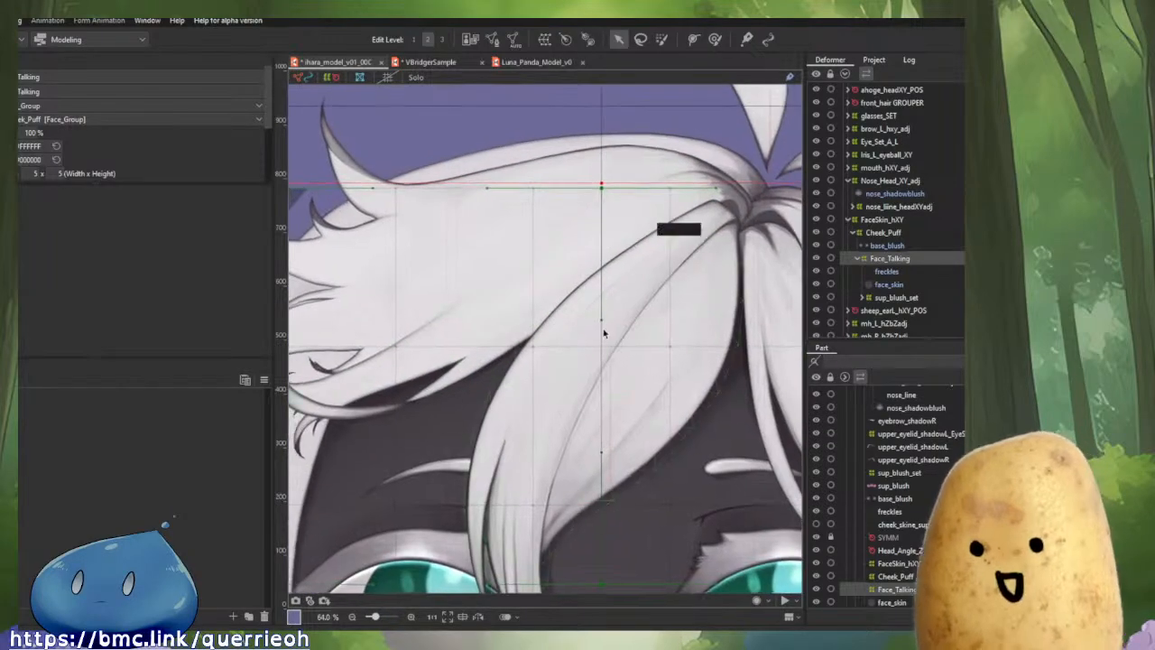
left_click_drag(424, 515, 562, 407)
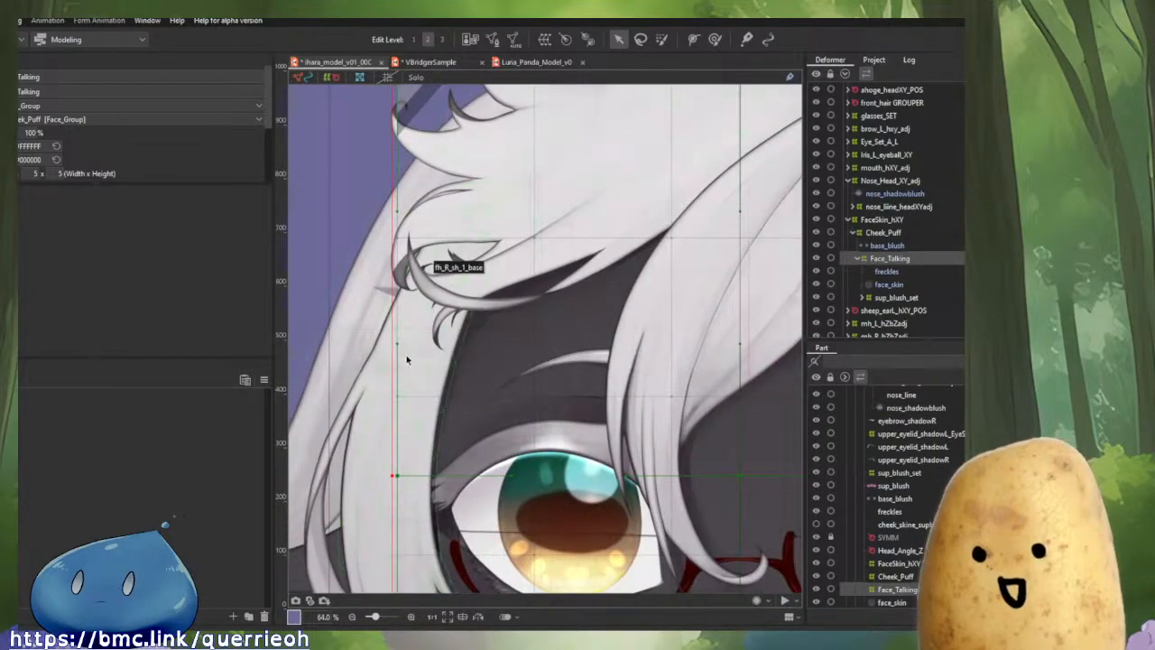
scroll(439, 343, "down", 1)
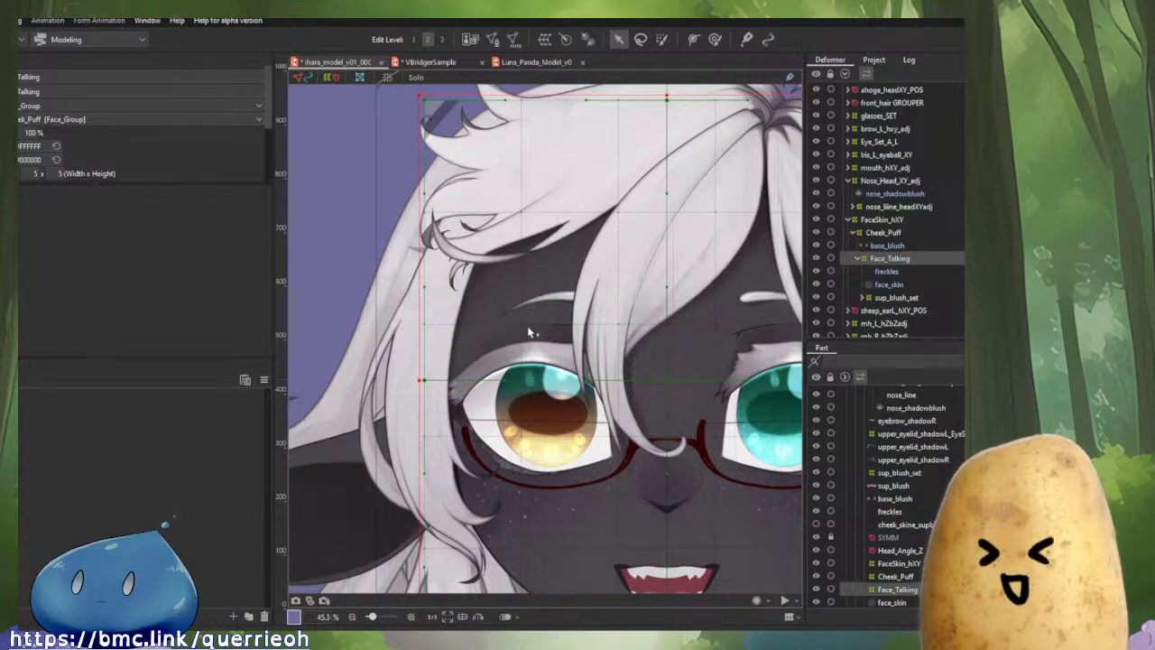
left_click_drag(649, 315, 496, 329)
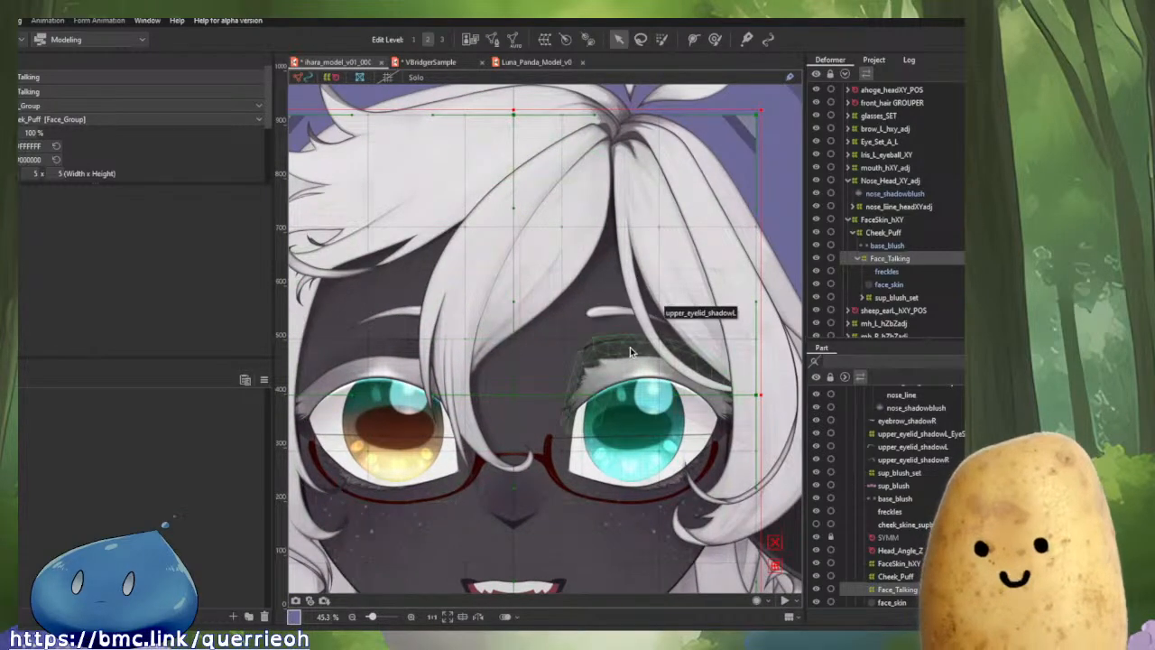
left_click_drag(596, 324, 630, 378)
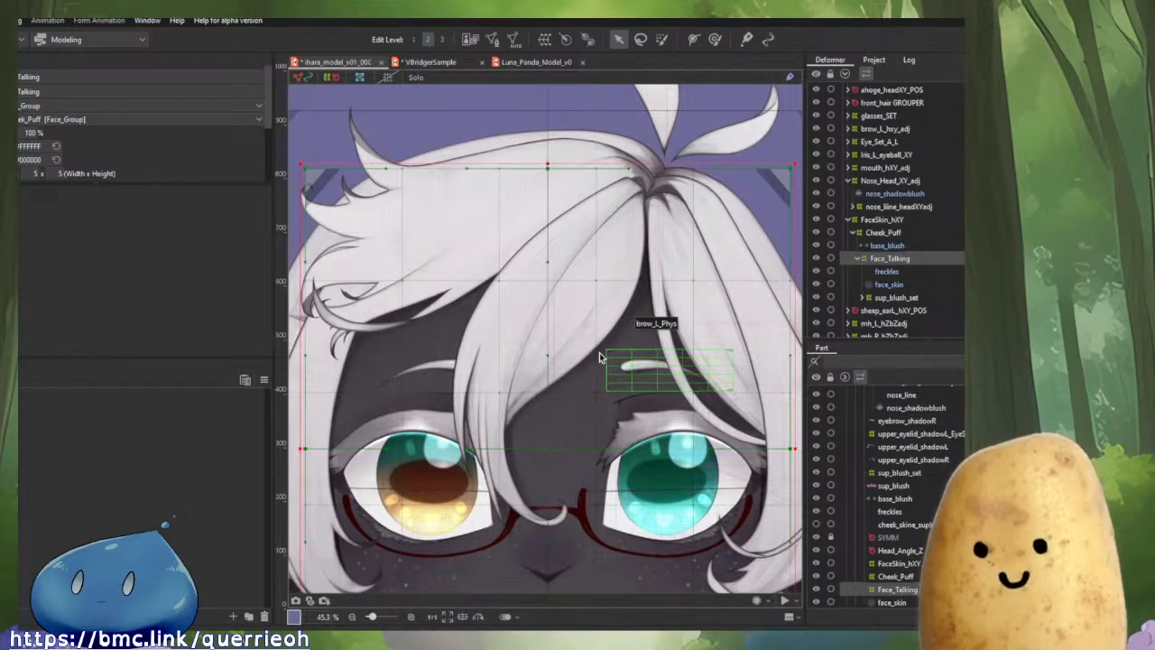
scroll(599, 357, "down", 5)
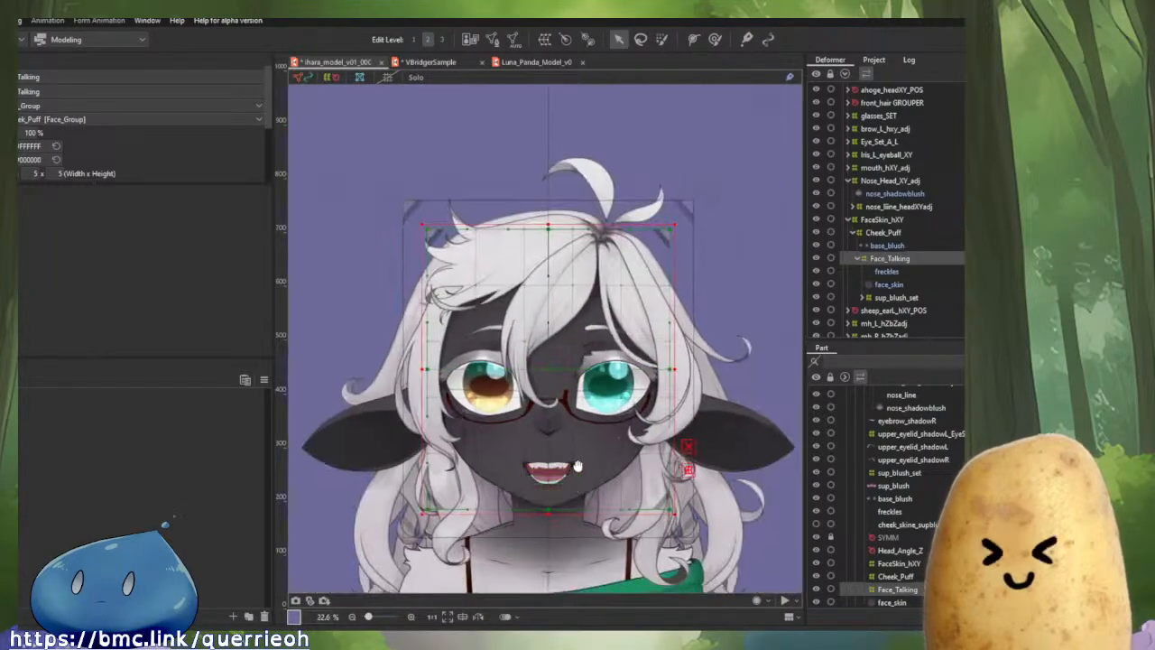
scroll(577, 464, "up", 15)
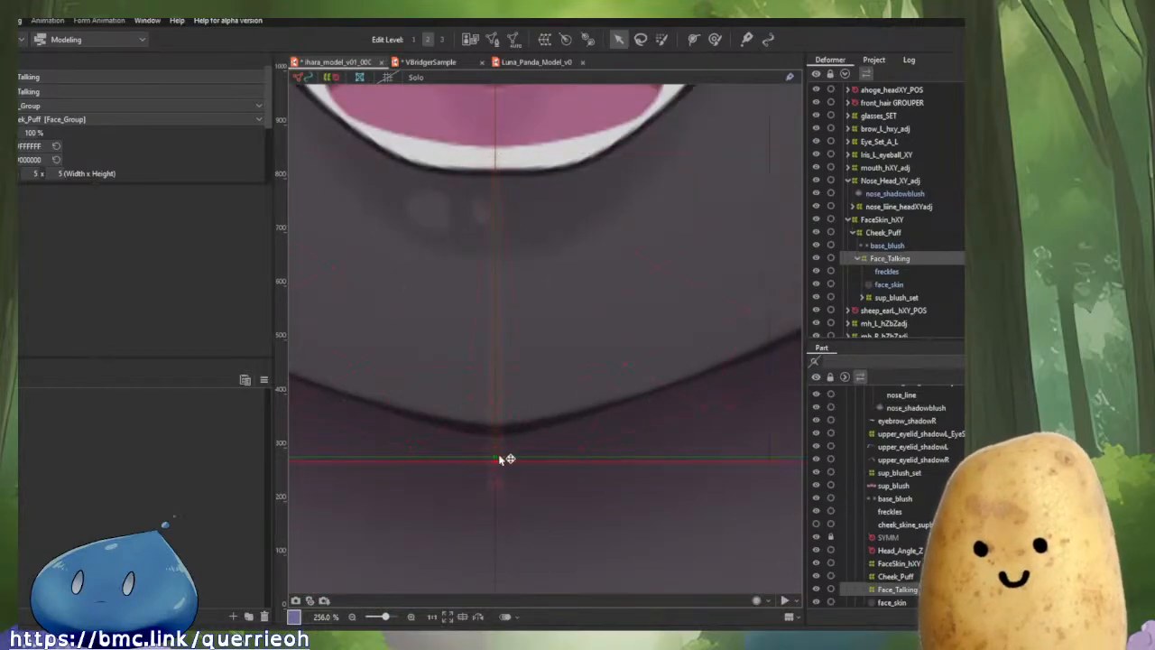
scroll(501, 459, "down", 10)
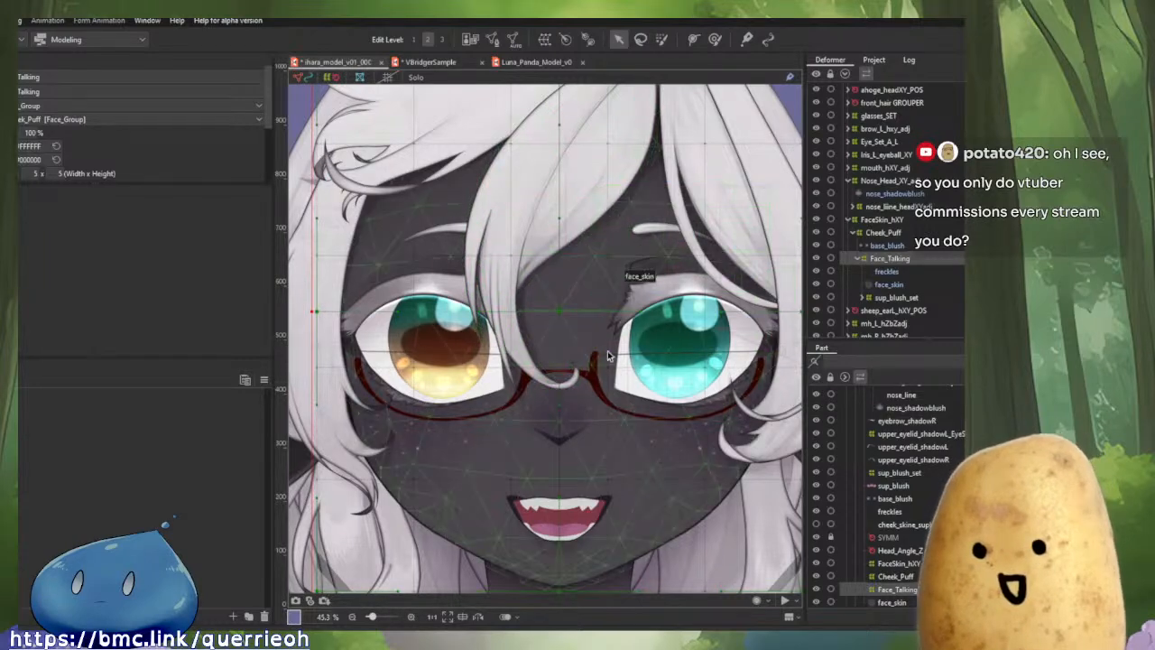
Recheck the Face_Talking deformer against the whole head, from the crown and side edges down to its bottom edge under the chin.
left_click_drag(607, 356, 554, 387)
scroll(561, 365, "up", 4)
scroll(556, 387, "down", 4)
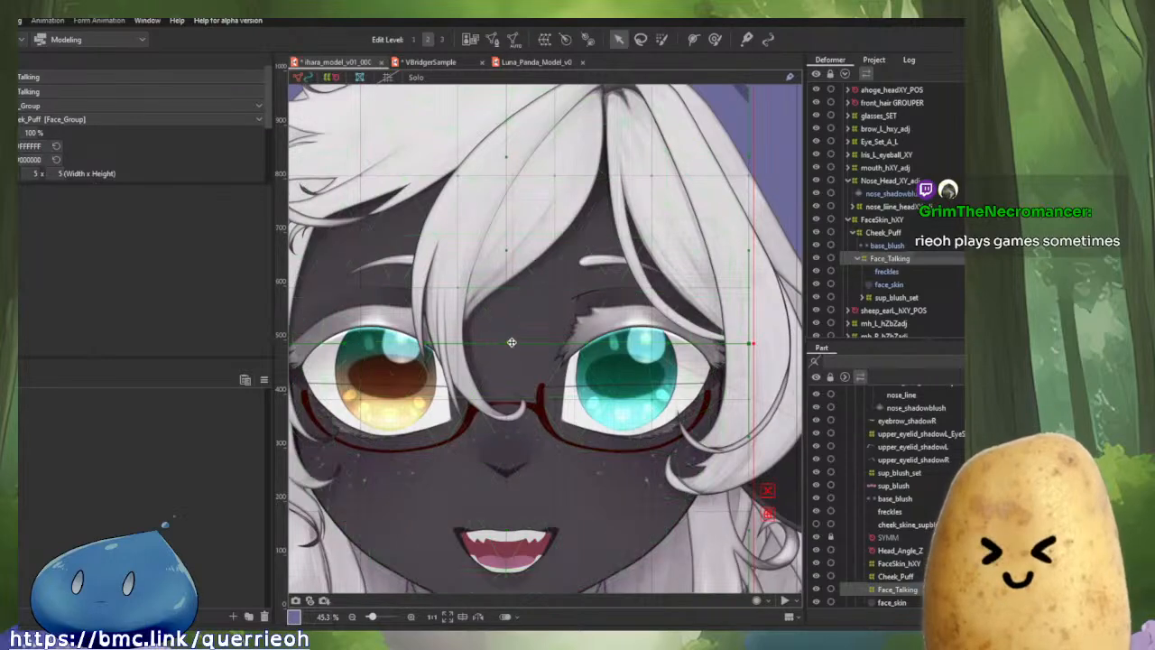
scroll(514, 316, "down", 4)
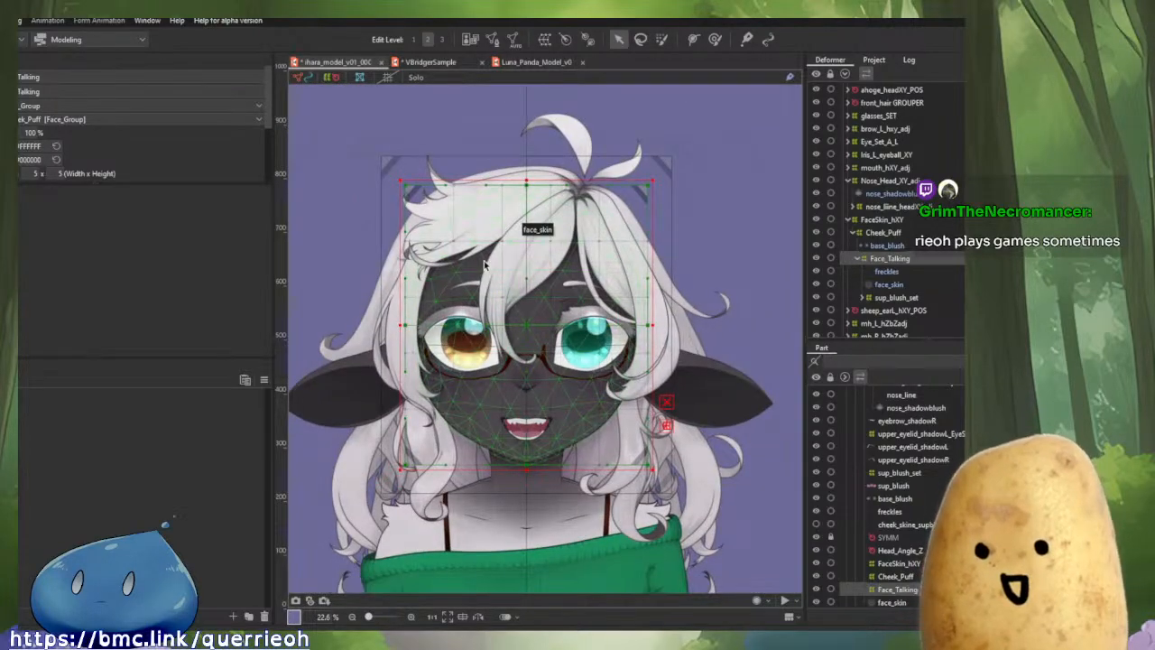
scroll(627, 196, "up", 4)
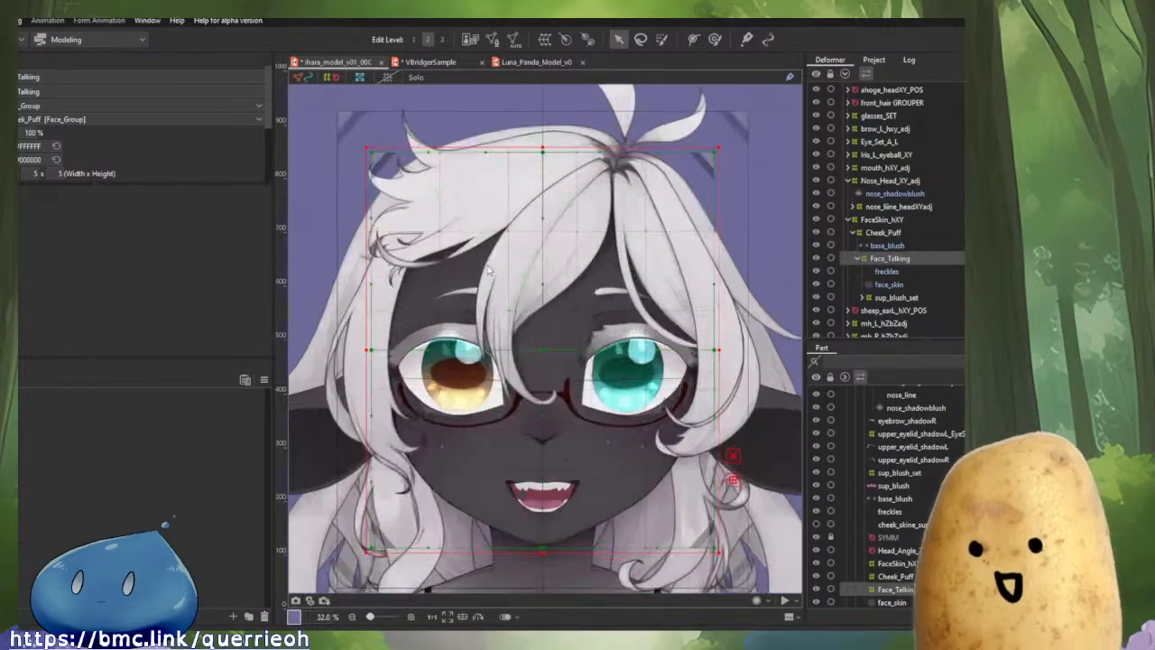
scroll(585, 180, "up", 2)
scroll(585, 198, "down", 2)
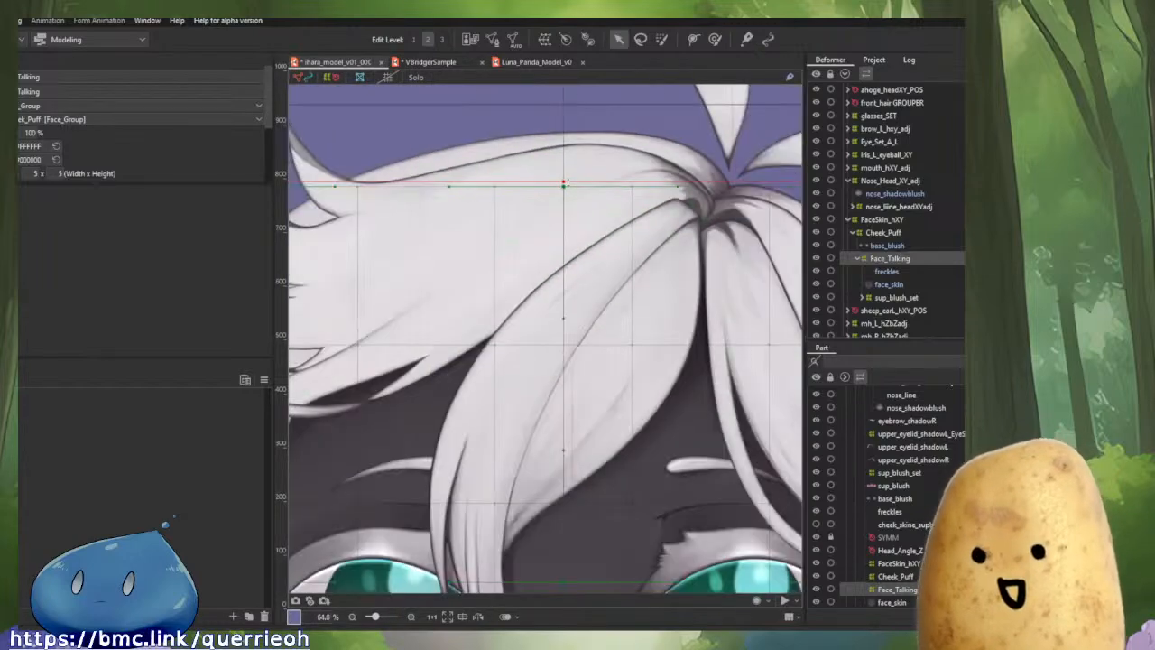
left_click_drag(629, 232, 499, 171)
left_click_drag(612, 363, 643, 260)
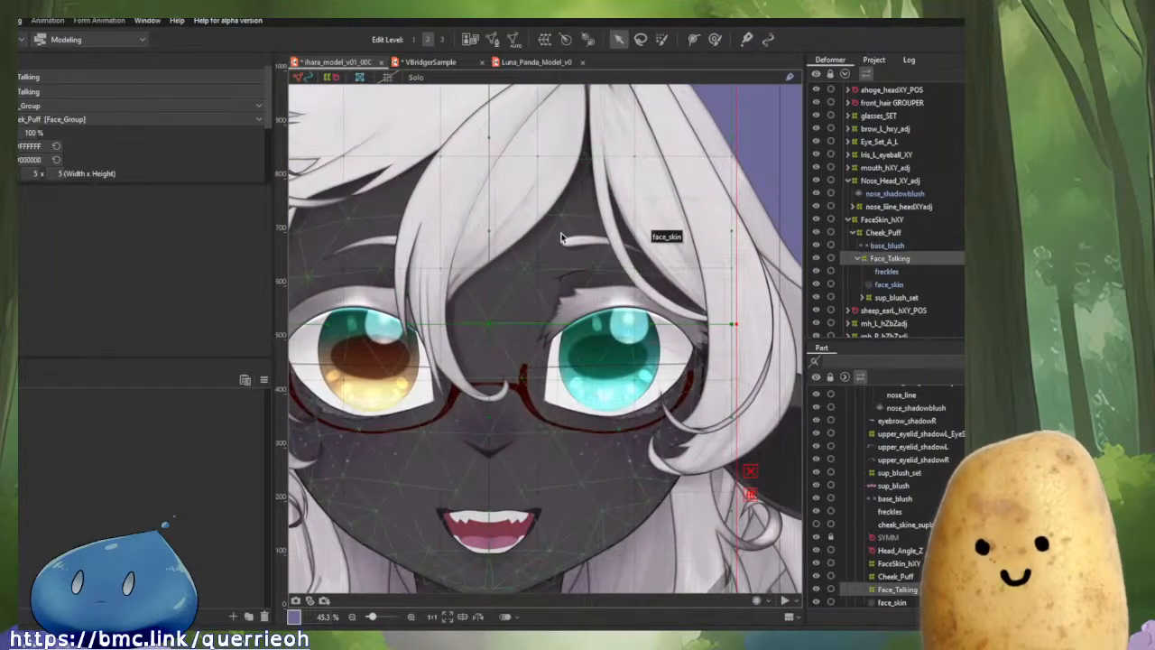
scroll(574, 250, "down", 2)
scroll(514, 511, "up", 4)
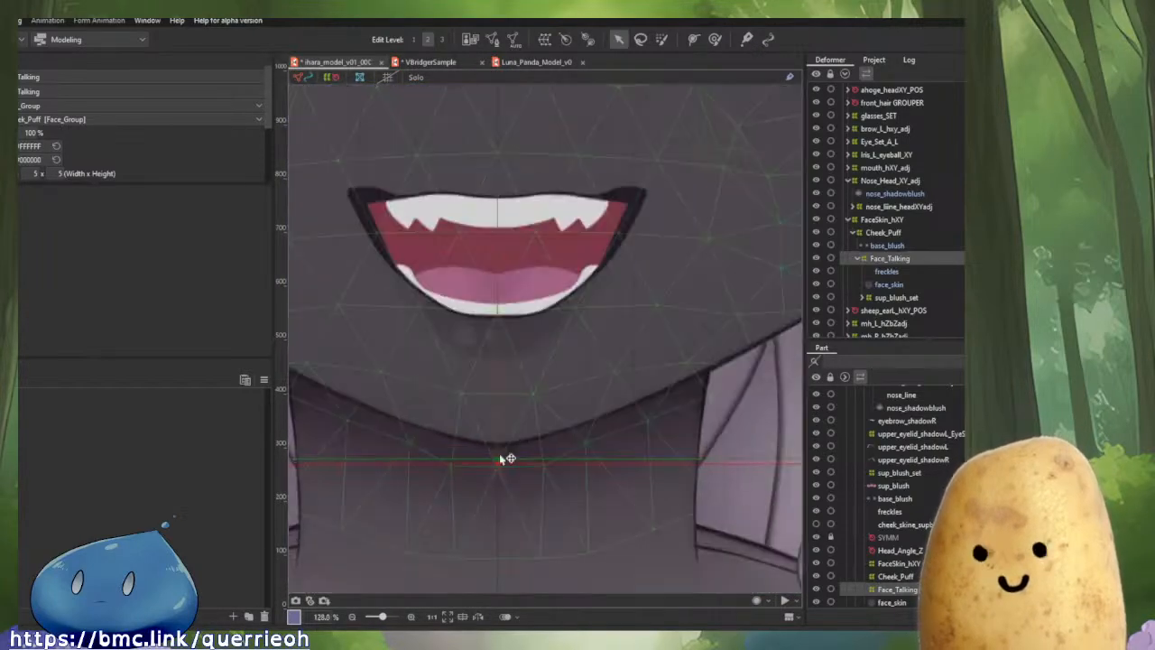
scroll(484, 430, "down", 3)
left_click_drag(543, 354, 614, 396)
scroll(612, 396, "down", 2)
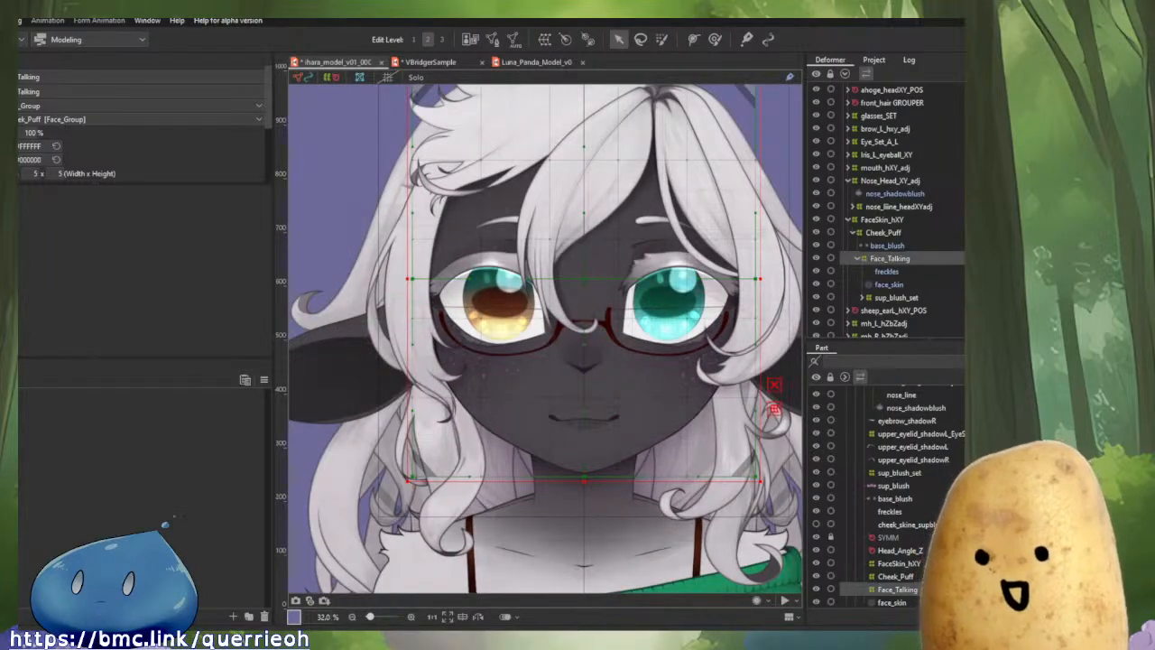
Compare the face_skin mesh's chin vertices with the bottom edge of Face_Talking, and reselect the Face_Talking deformer.
left_click(22, 397)
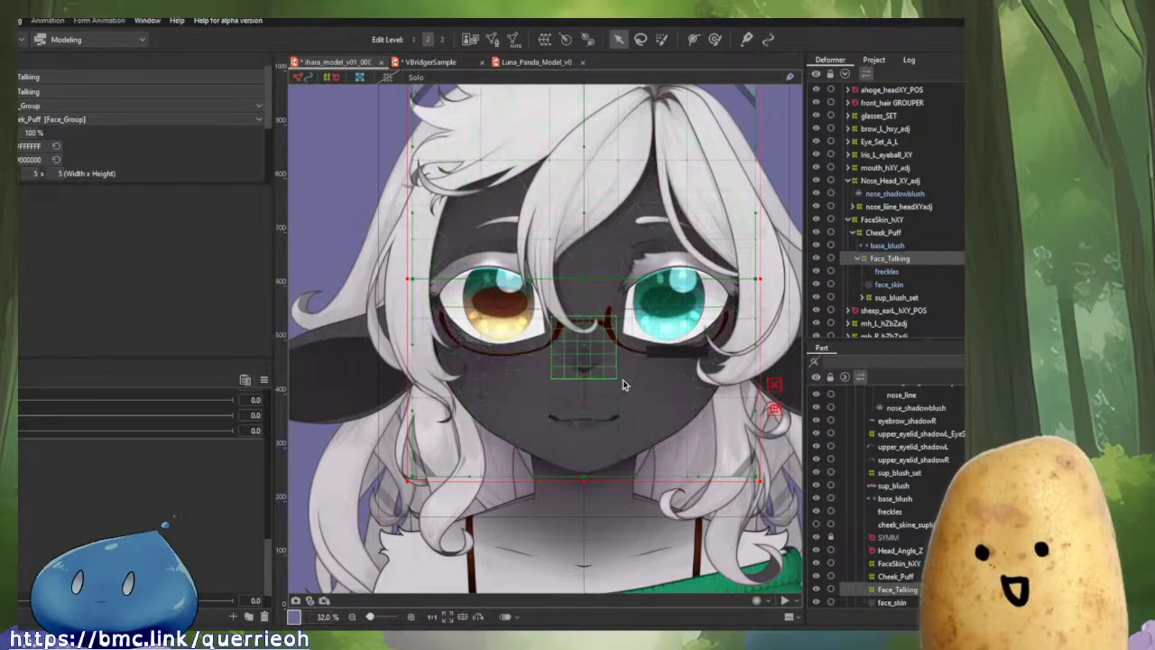
scroll(623, 379, "up", 3)
scroll(623, 424, "down", 2)
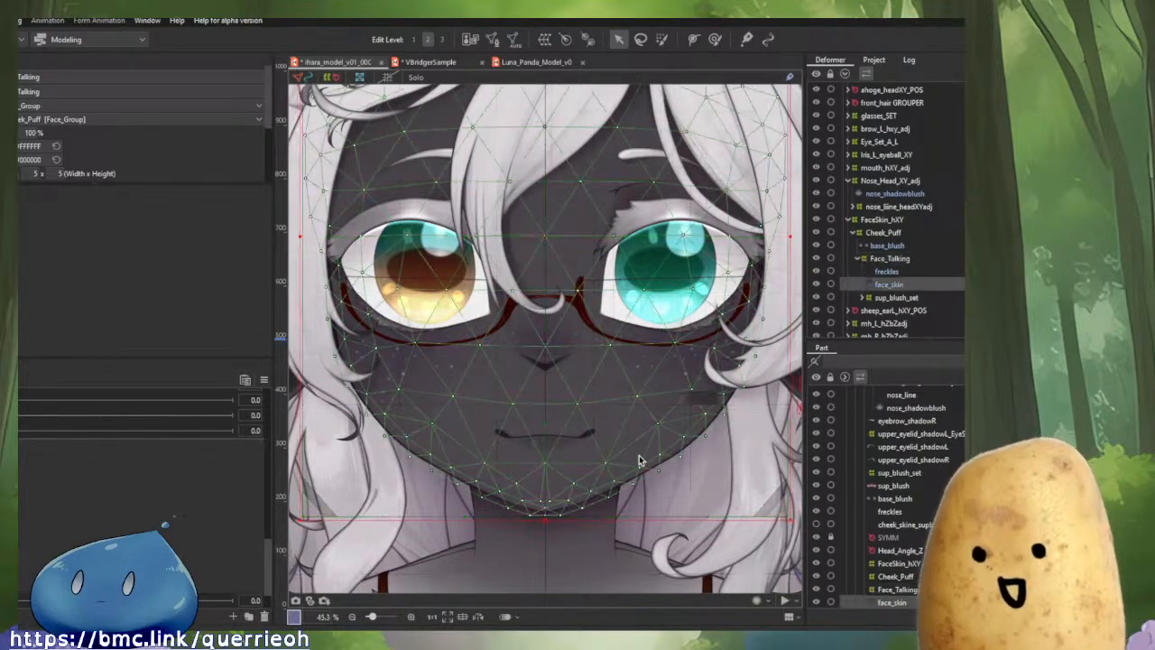
left_click(638, 460)
scroll(623, 424, "up", 4)
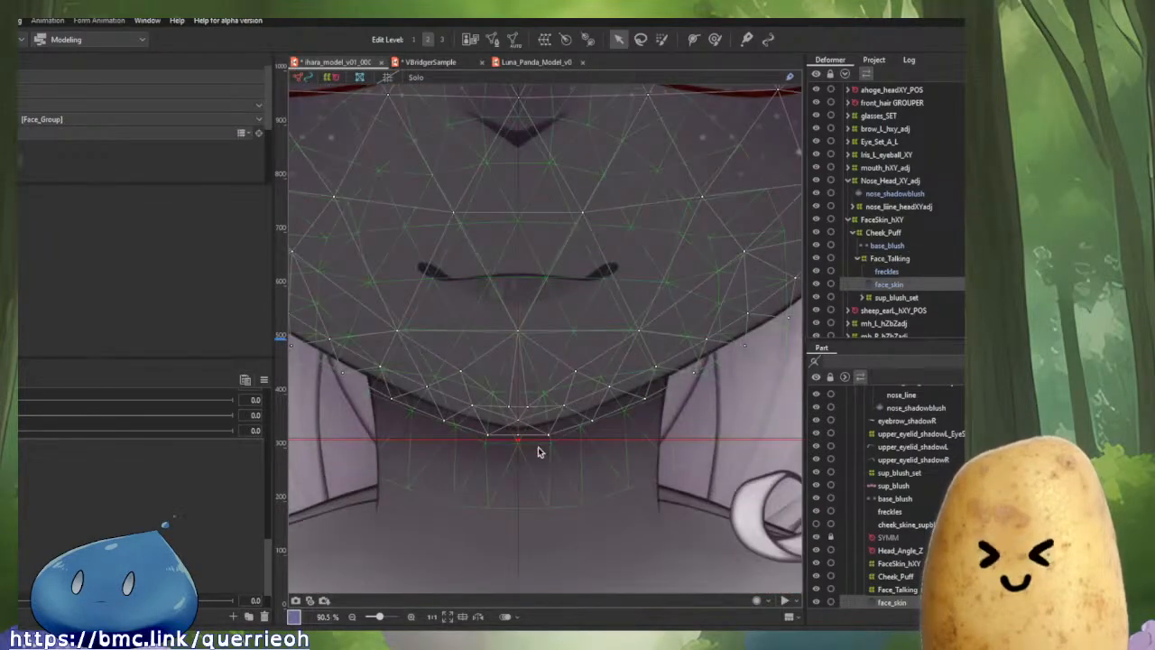
left_click(888, 258)
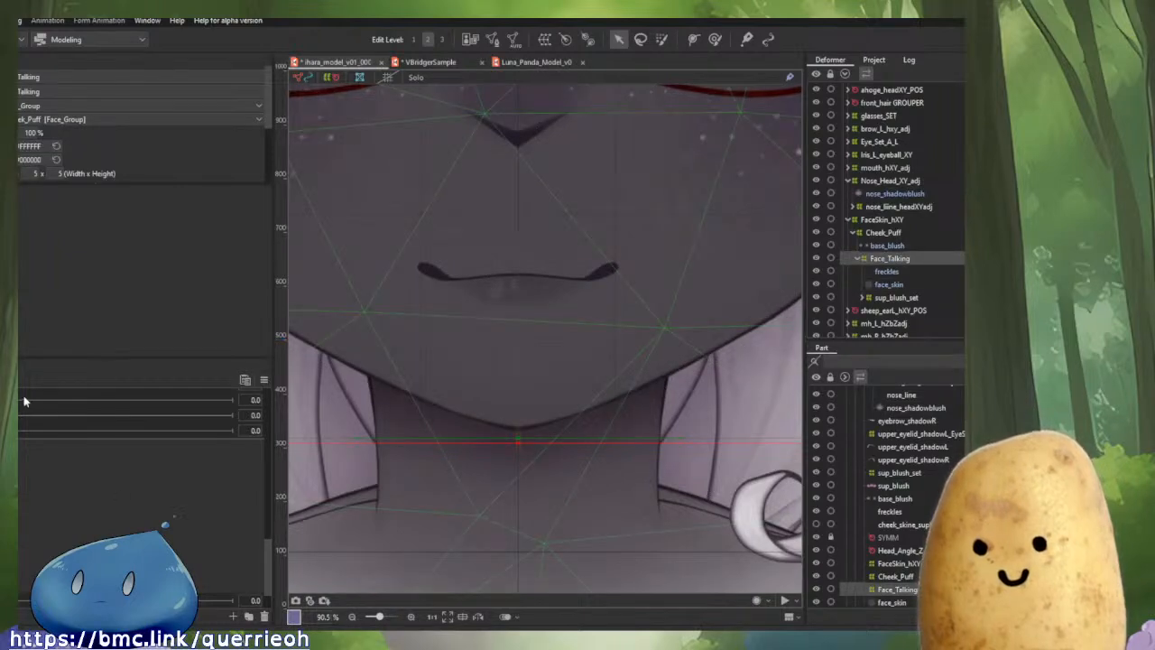
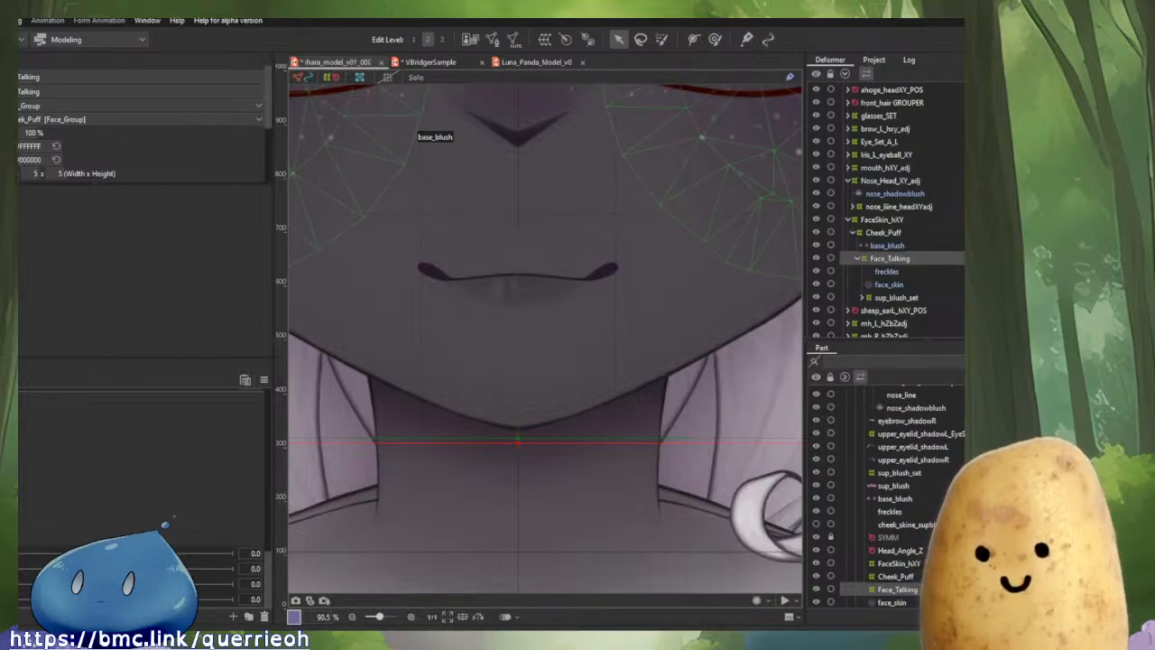
scroll(512, 293, "down", 3)
left_click_drag(512, 293, 583, 370)
scroll(583, 370, "down", 4)
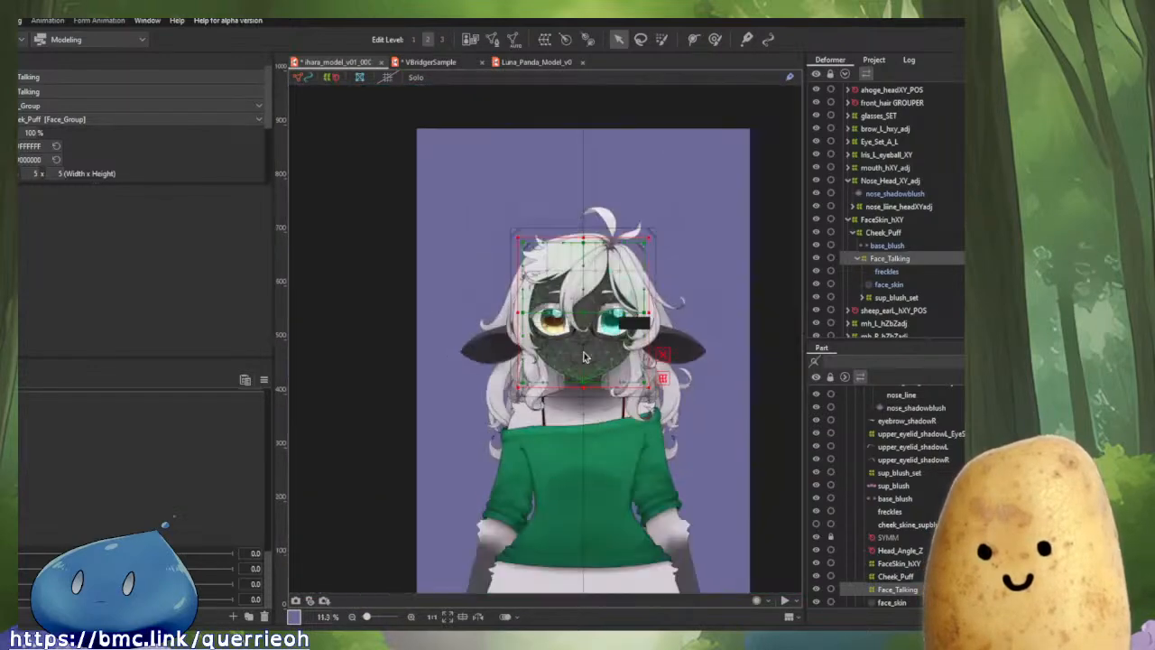
scroll(647, 203, "up", 3)
left_click_drag(648, 204, 665, 152)
scroll(731, 166, "down", 3)
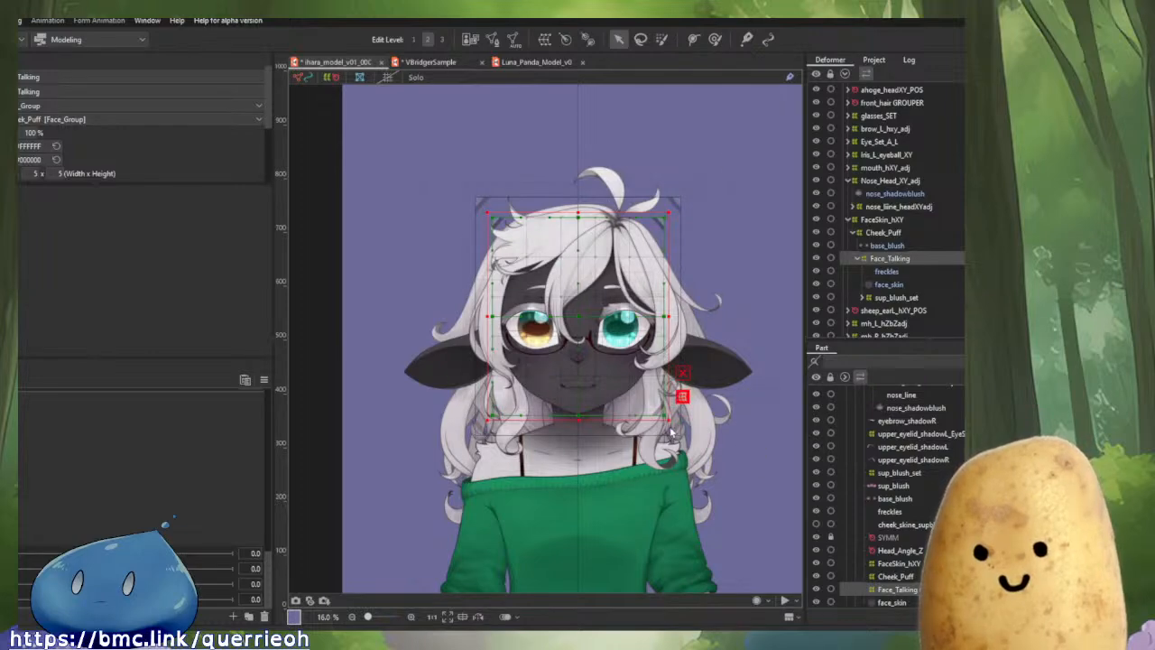
scroll(619, 400, "up", 2)
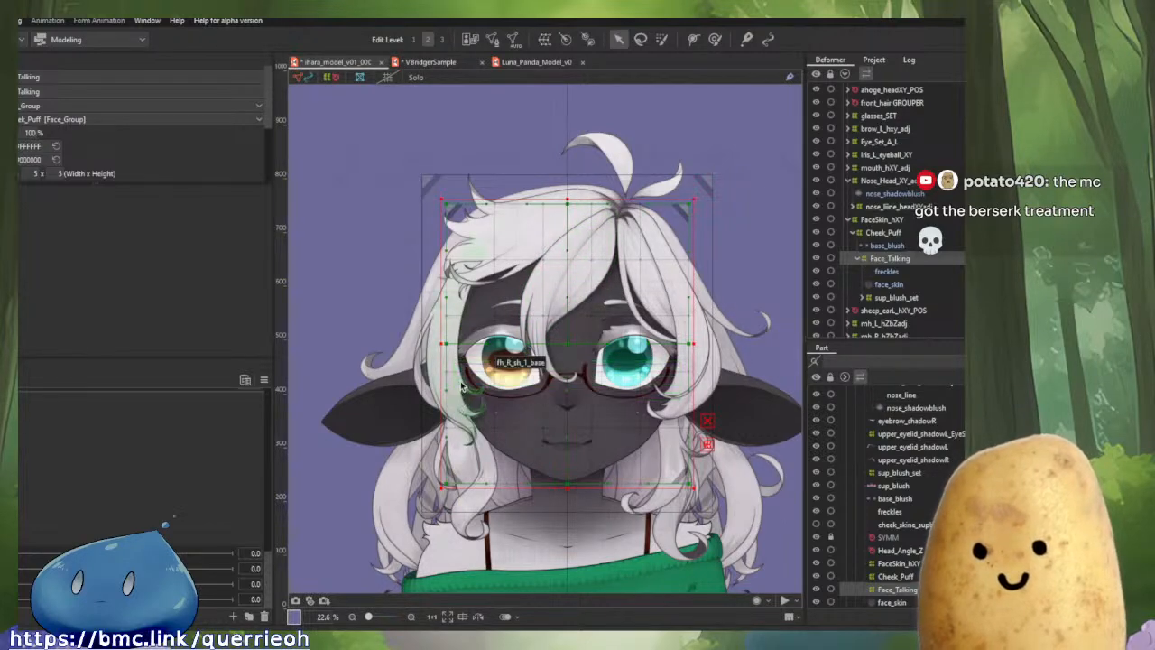
left_click_drag(575, 379, 506, 346)
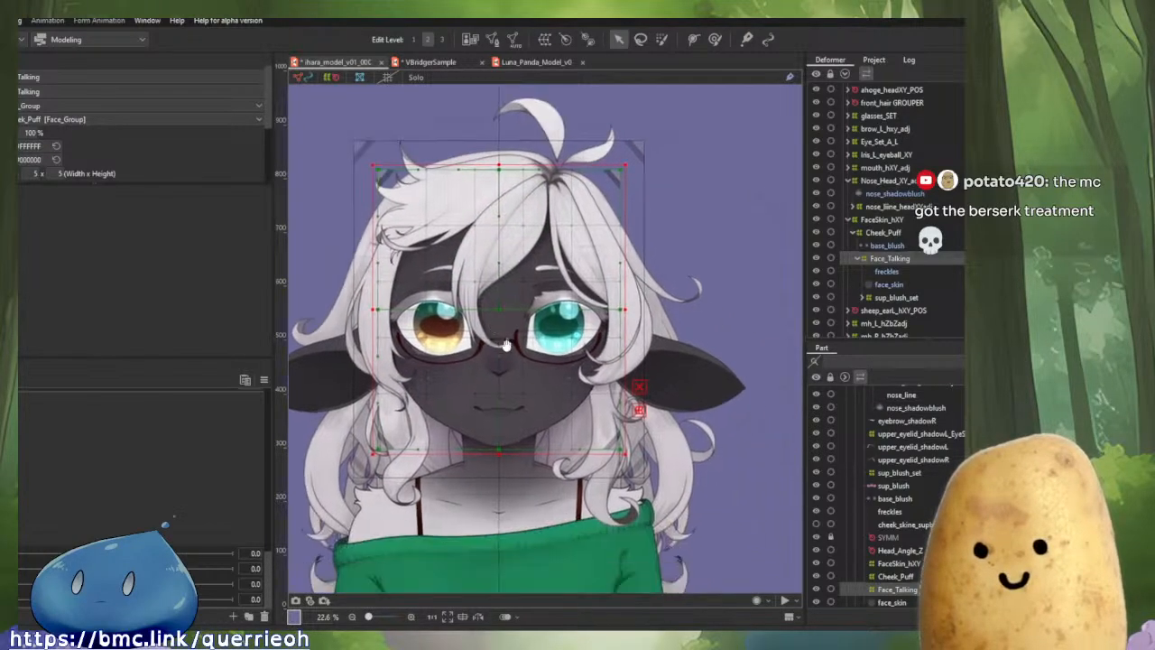
scroll(511, 352, "up", 2)
left_click_drag(496, 403, 563, 414)
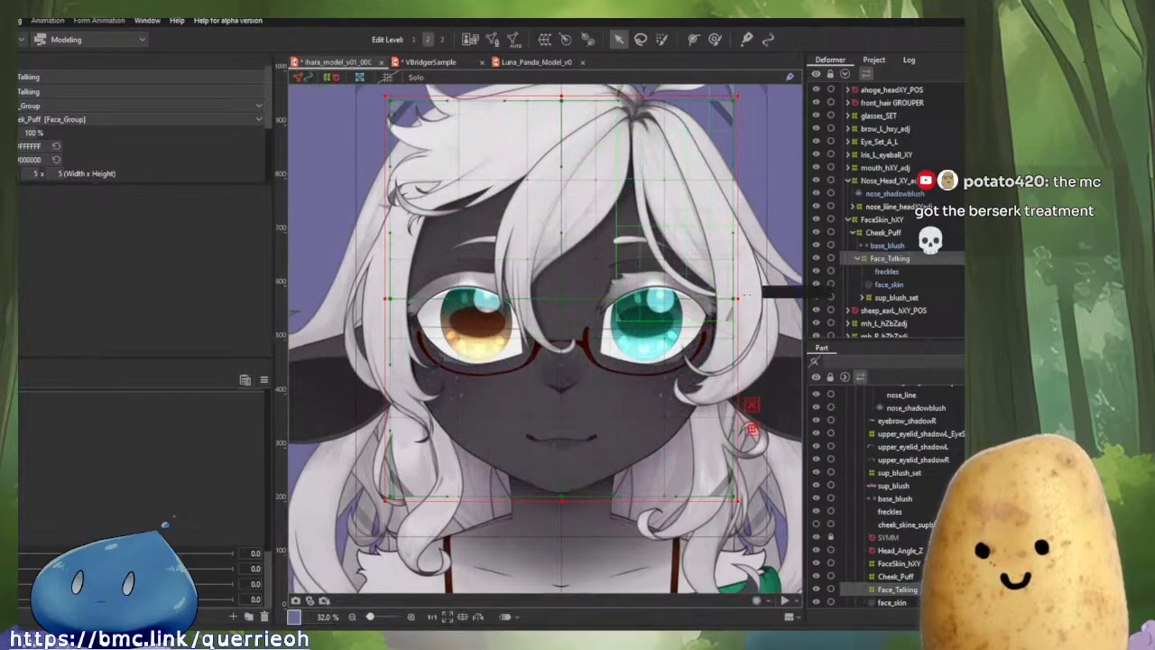
Inspect the face_skin mesh outline in mesh editing, leave it without applying changes, and reselect the Face_Talking deformer.
left_click(905, 285)
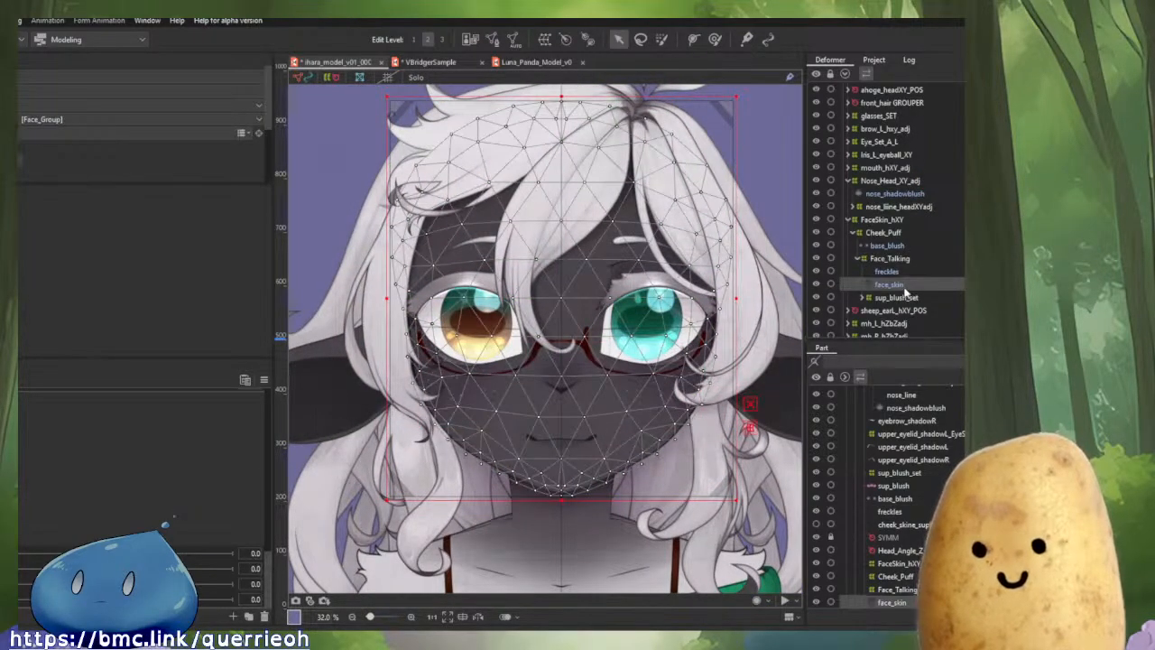
left_click(492, 39)
scroll(745, 324, "up", 4)
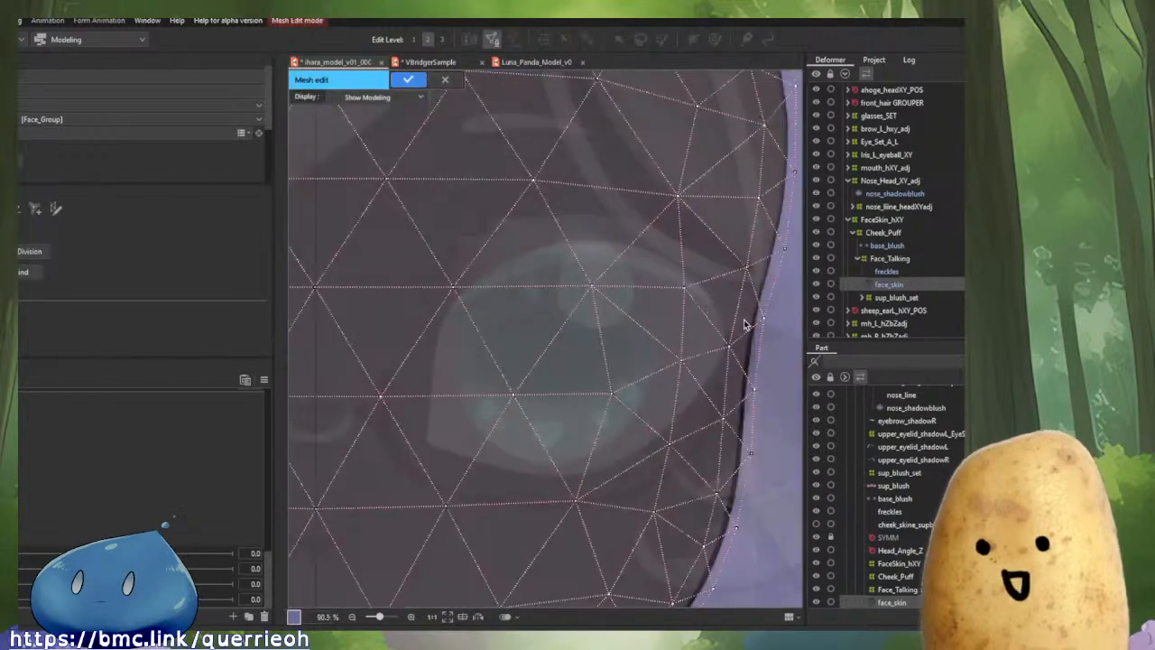
scroll(773, 306, "down", 3)
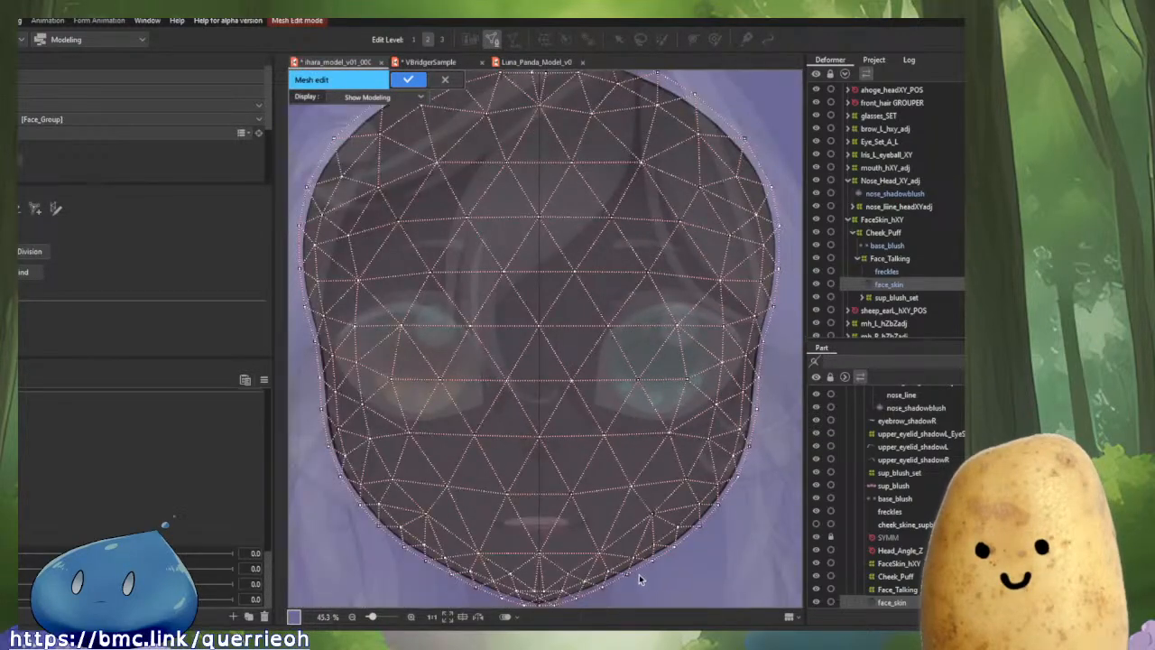
left_click(447, 80)
left_click(890, 258)
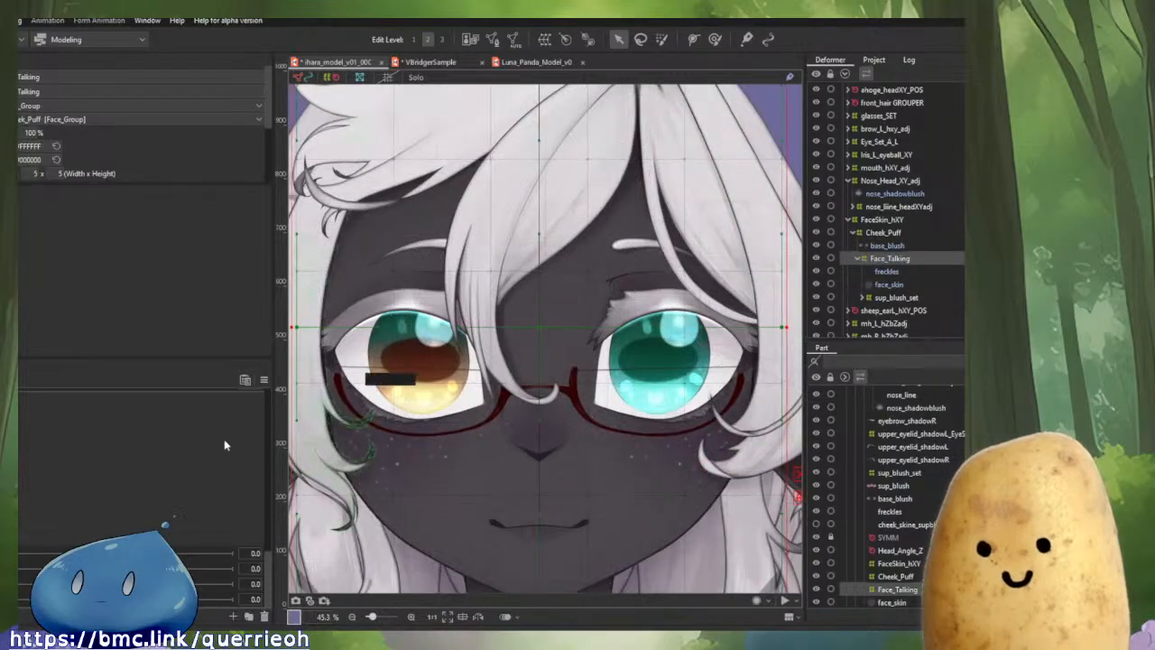
left_click(18, 381)
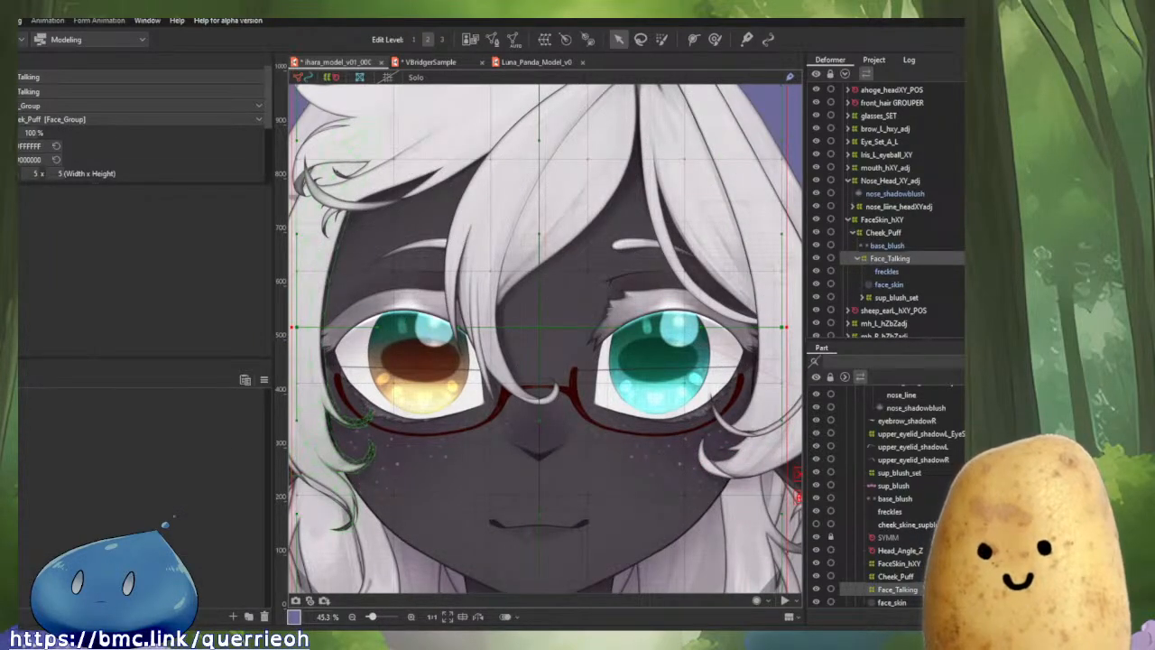
left_click(18, 381)
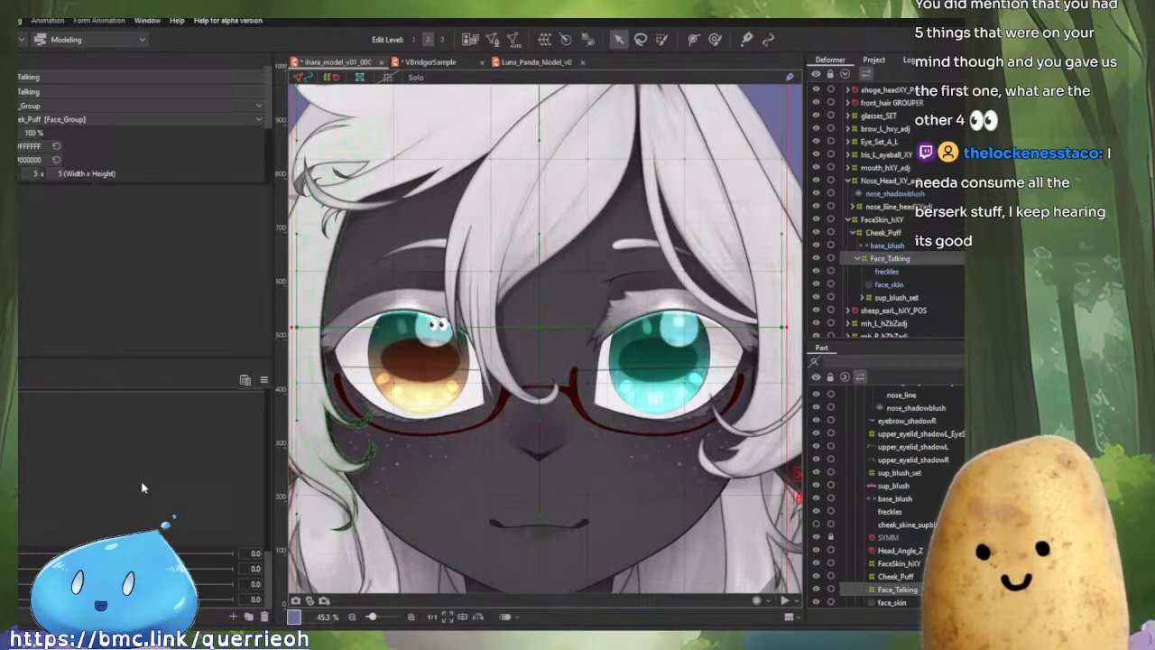
scroll(141, 487, "up", 1)
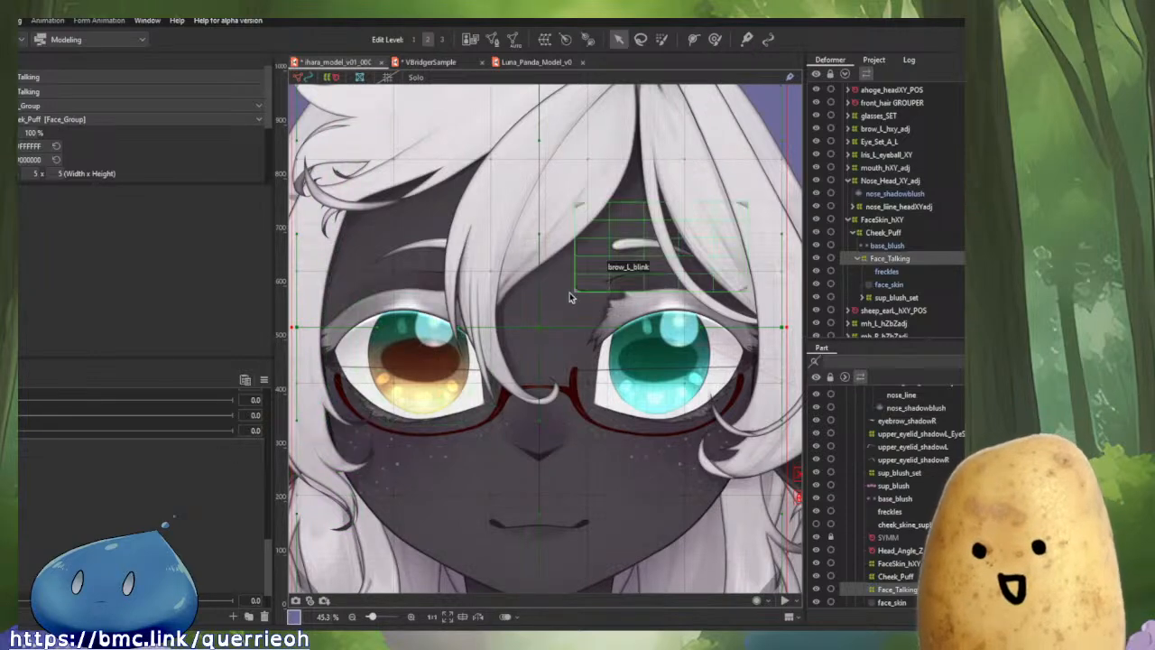
scroll(568, 315, "down", 3)
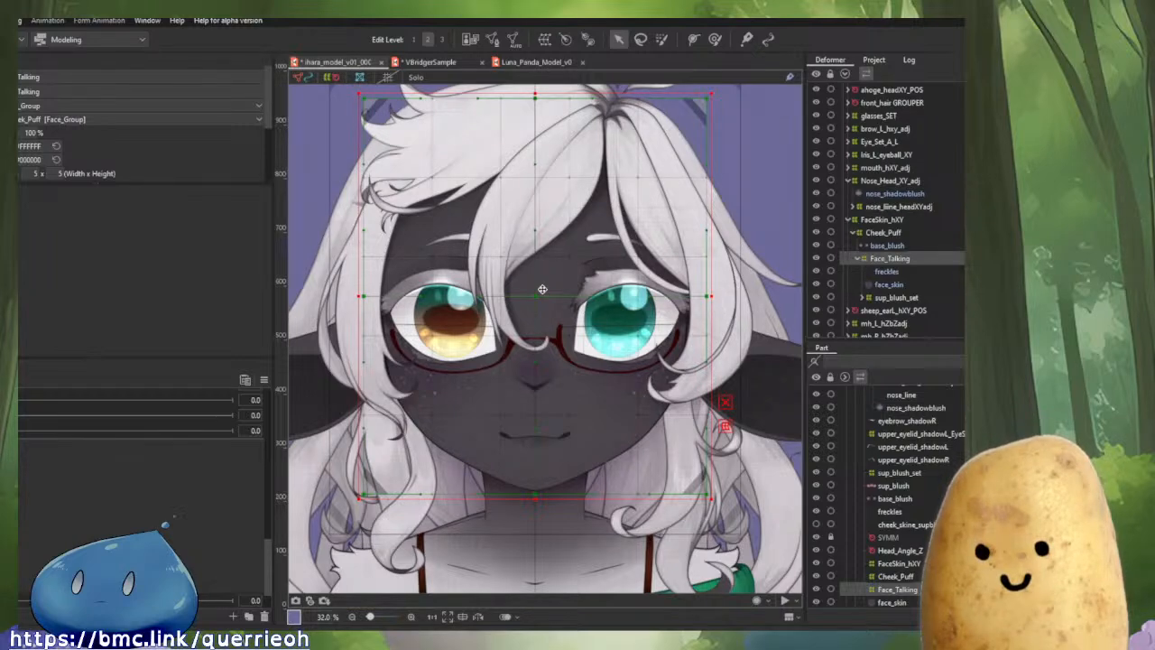
left_click_drag(614, 240, 616, 280)
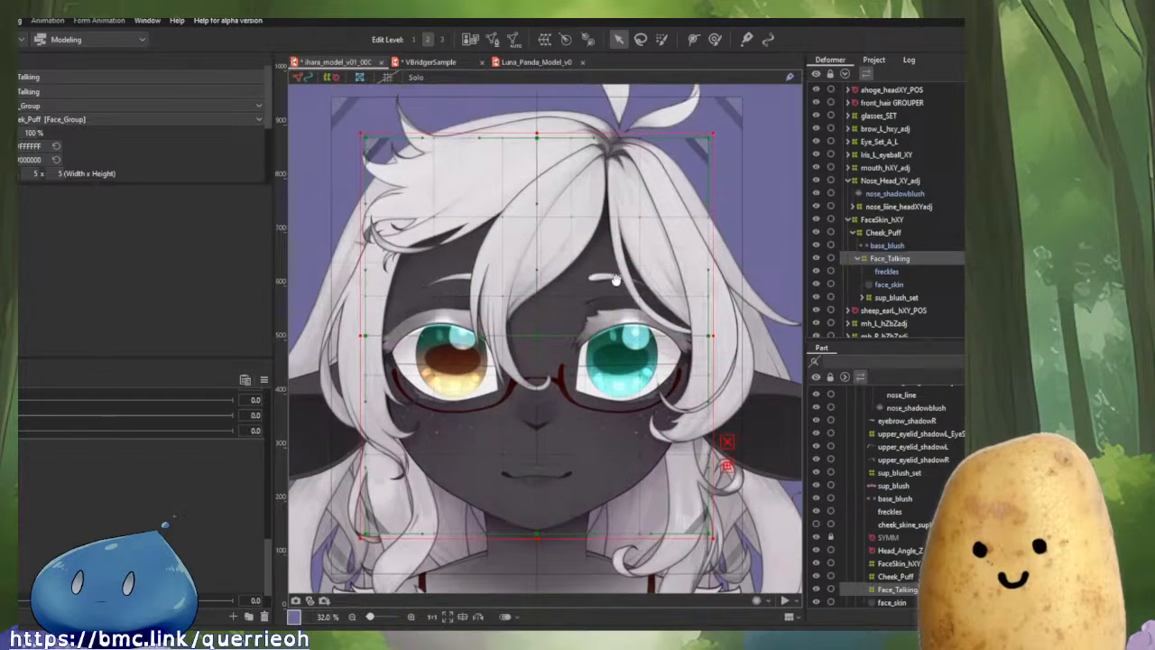
scroll(622, 293, "down", 3)
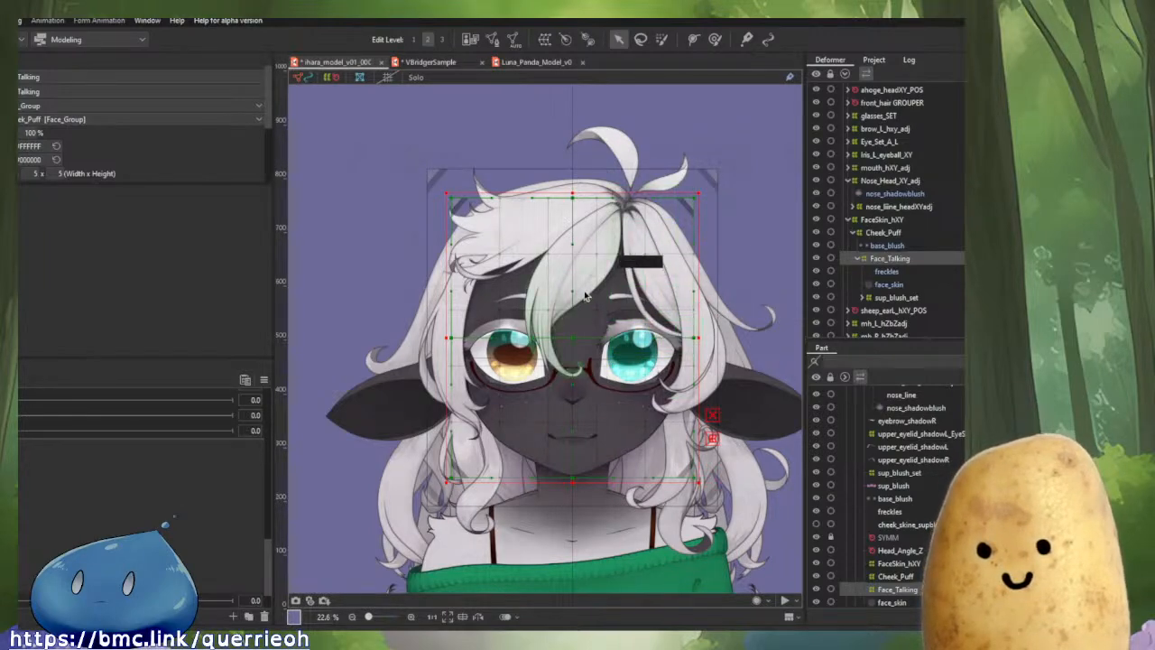
Select the upper lash mesh toplash_L on the teal eye and examine its vertices up close and against the whole face.
scroll(675, 347, "up", 10)
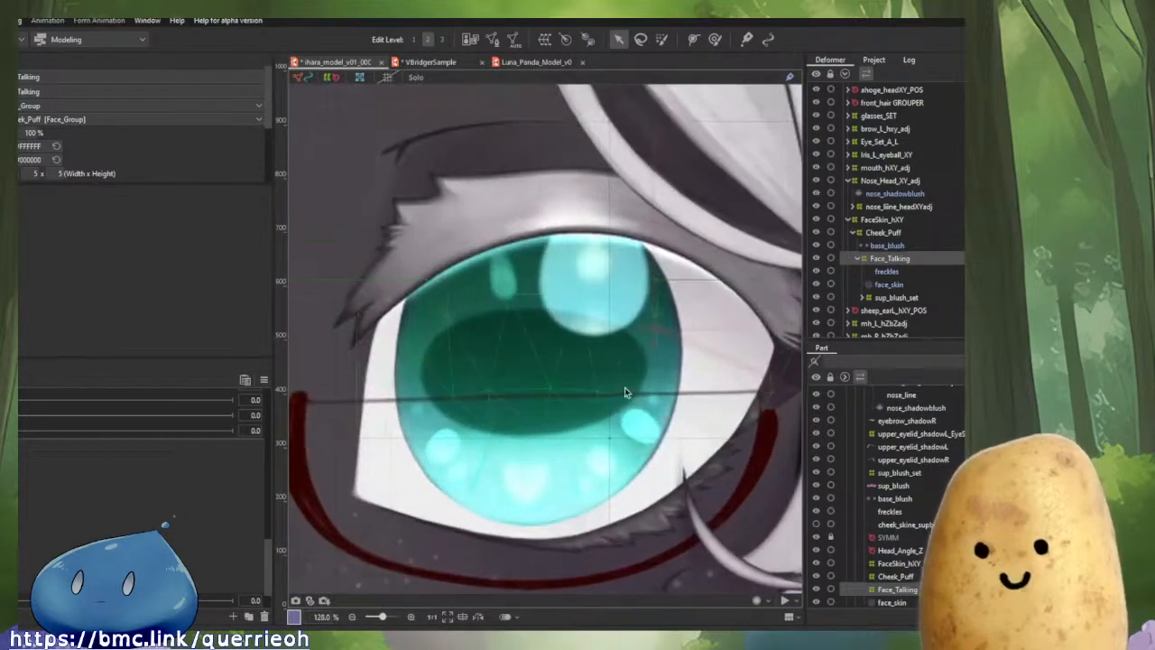
scroll(625, 387, "down", 3)
scroll(567, 297, "up", 2)
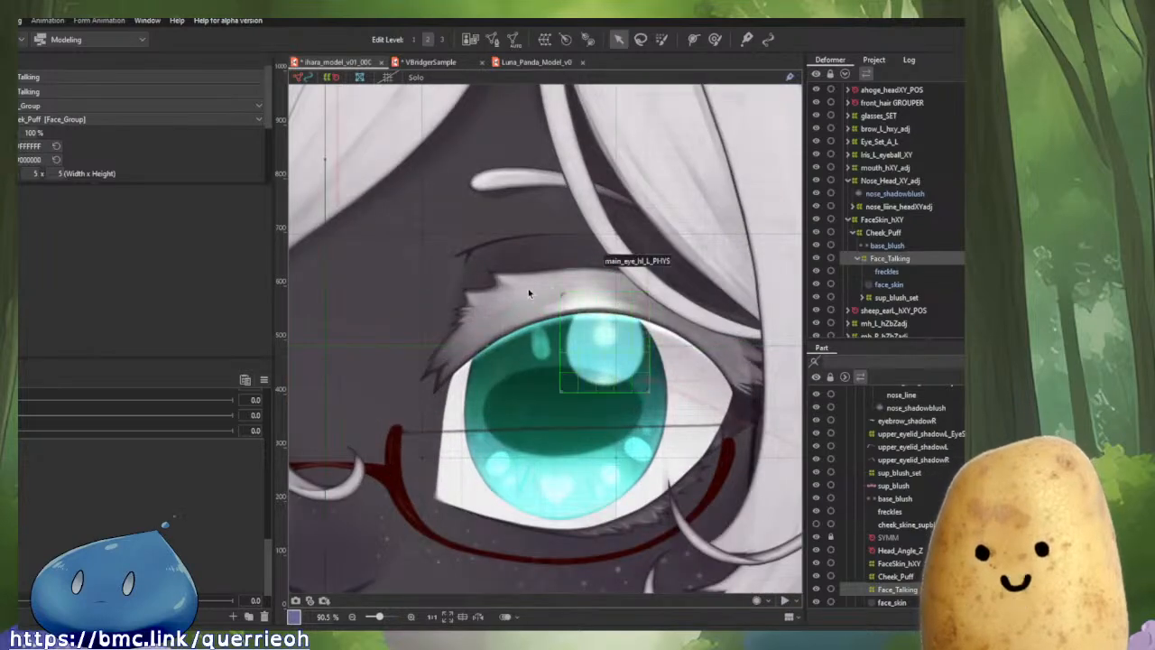
scroll(523, 291, "up", 2)
left_click(528, 293)
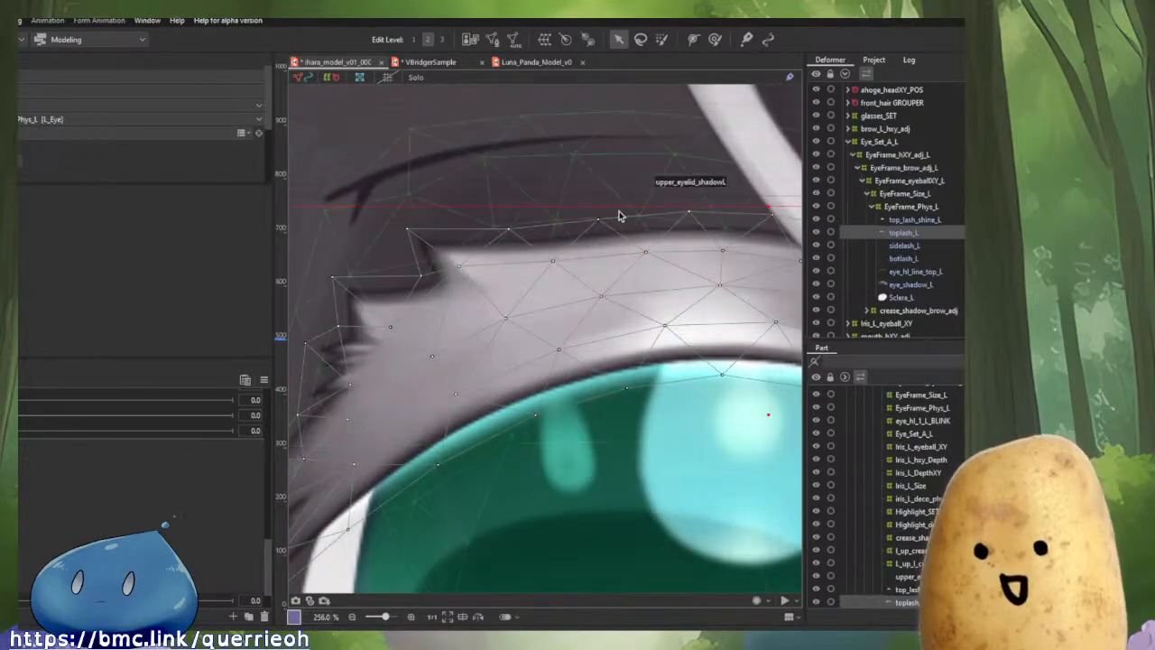
scroll(589, 260, "down", 4)
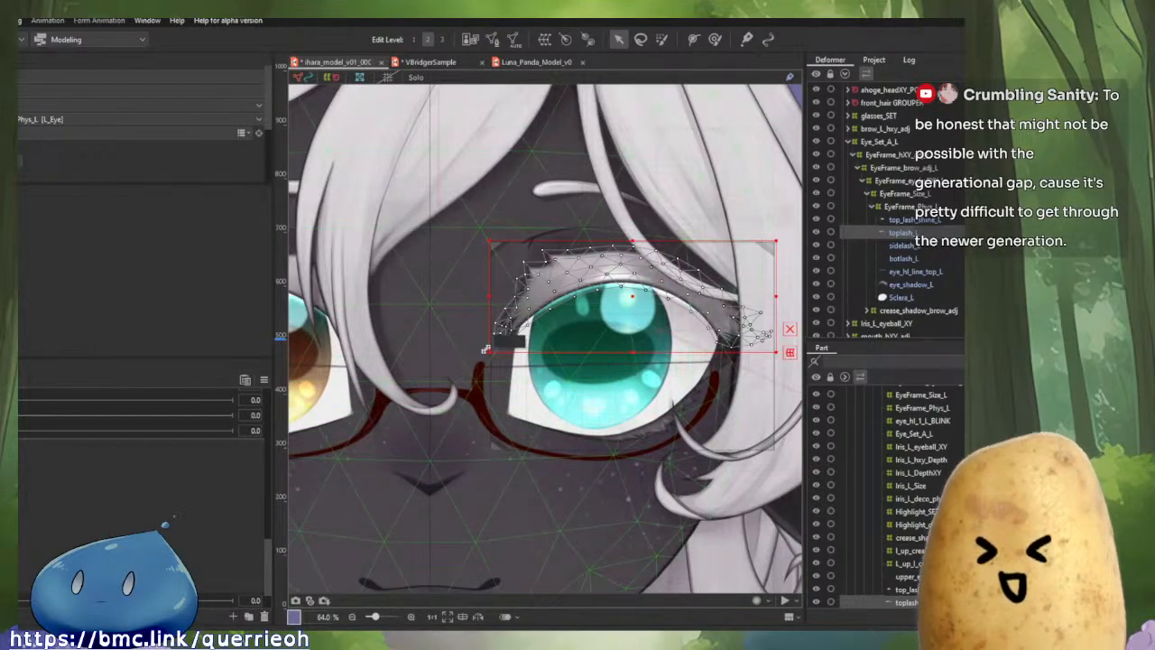
scroll(507, 300, "down", 5)
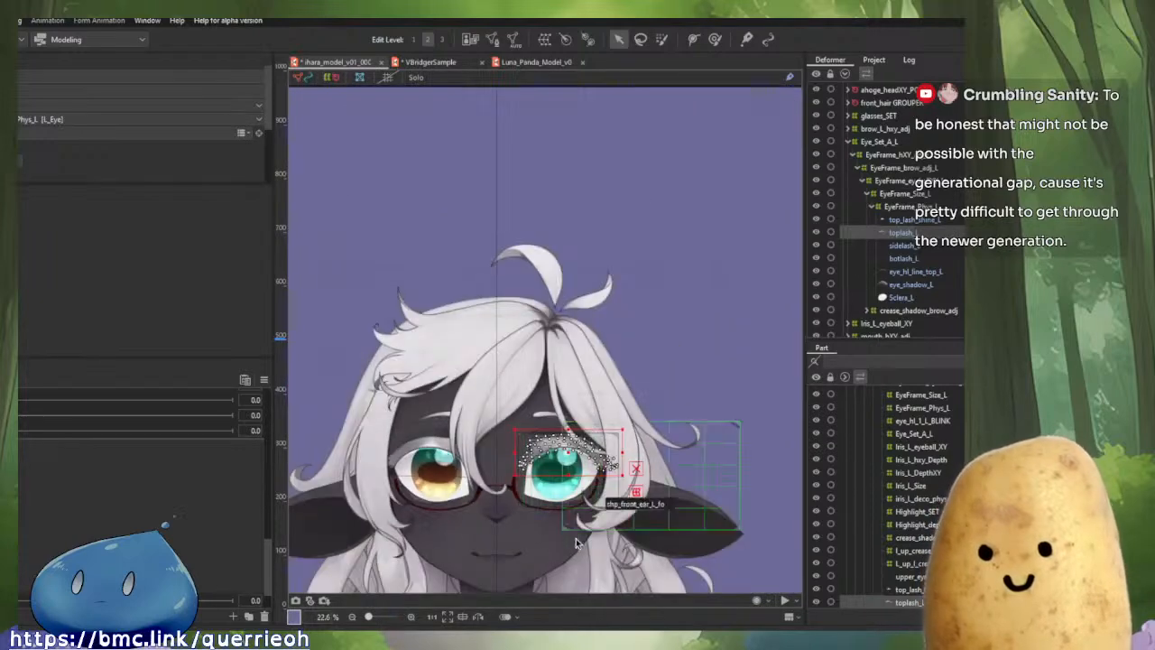
scroll(576, 361, "up", 6)
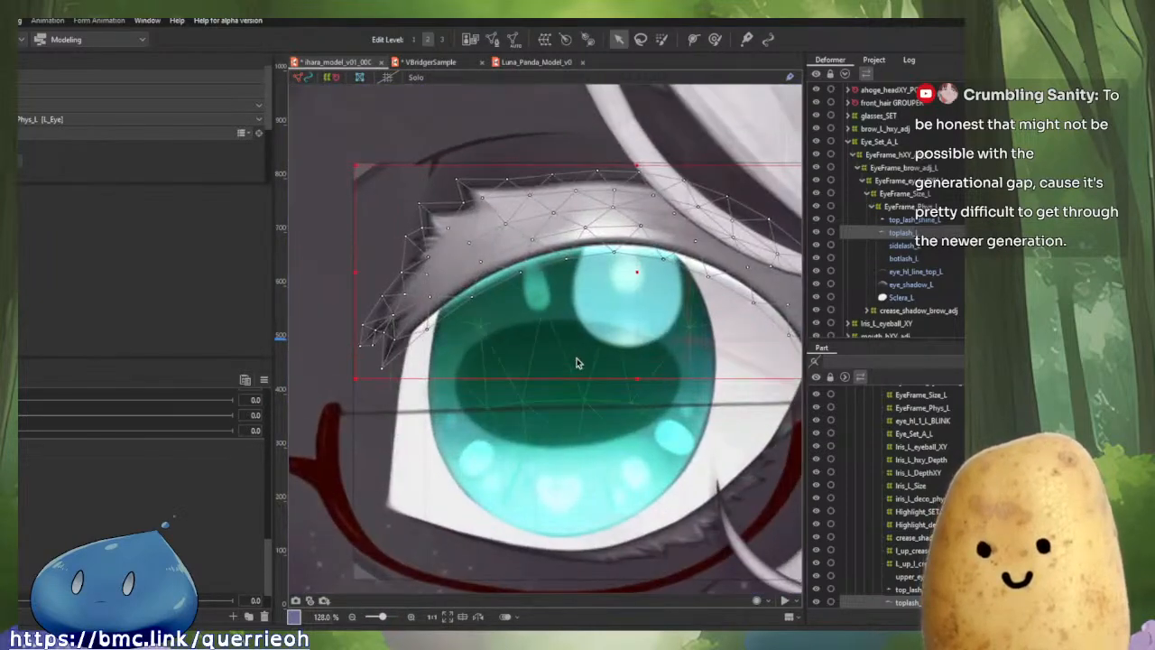
scroll(576, 361, "down", 4)
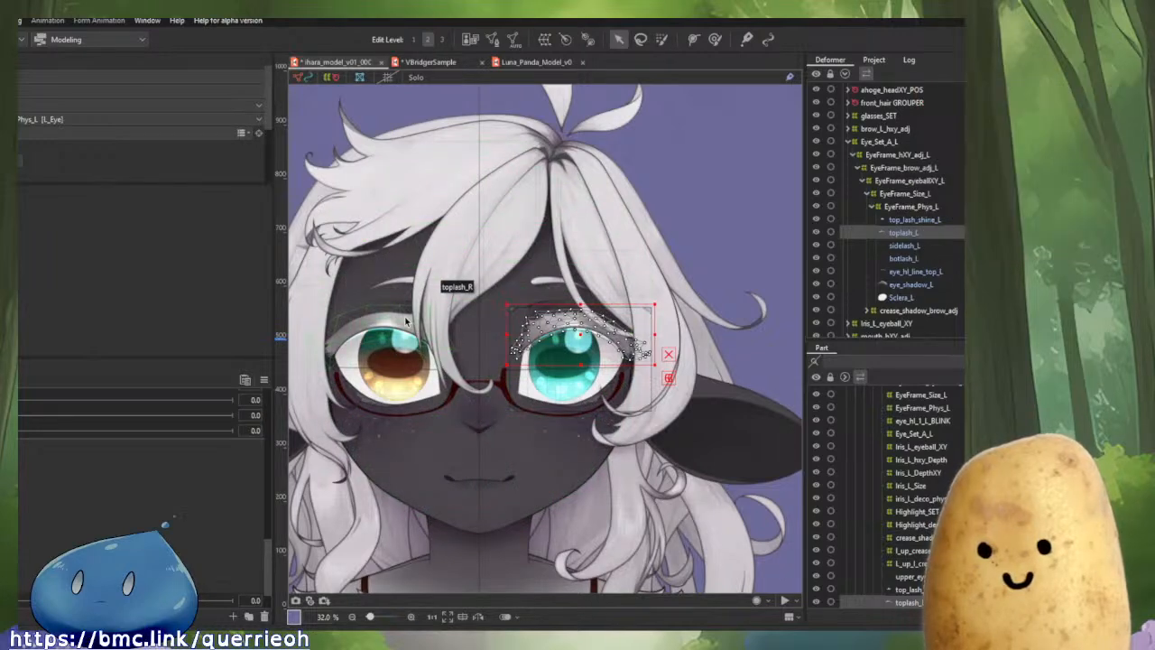
Inspect the toplash_L mesh outline in mesh editing, from the lid curve to the outer lash tips, and leave without applying changes.
scroll(555, 335, "up", 4)
left_click_drag(614, 346, 497, 312)
scroll(497, 312, "up", 1)
scroll(497, 312, "down", 1)
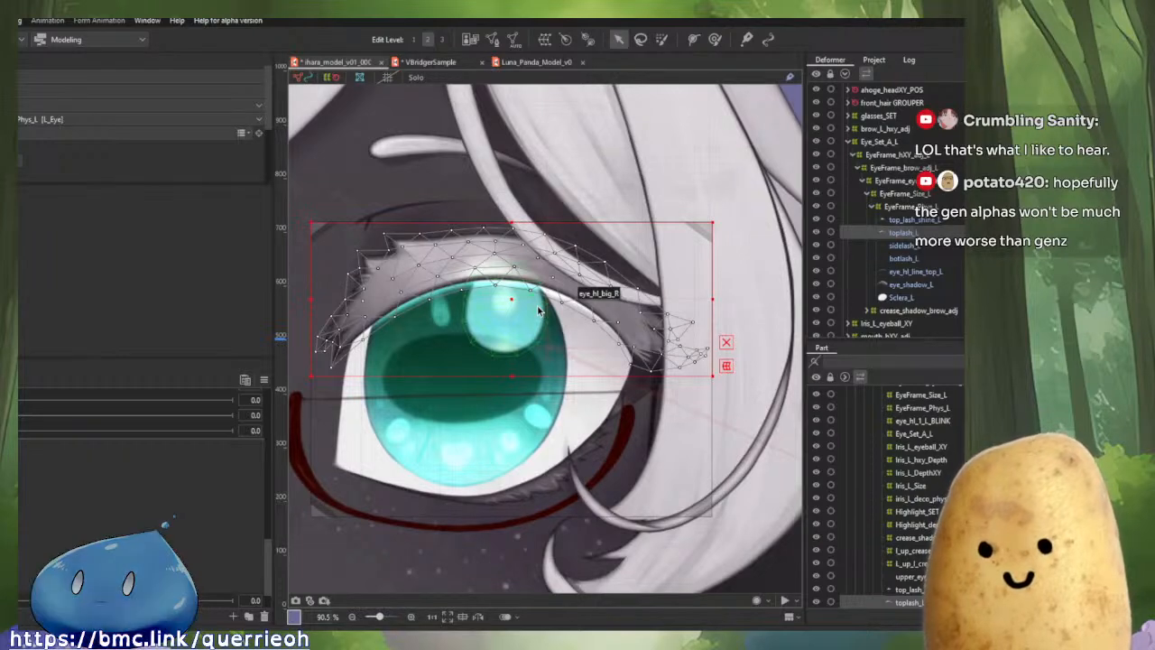
scroll(539, 311, "up", 2)
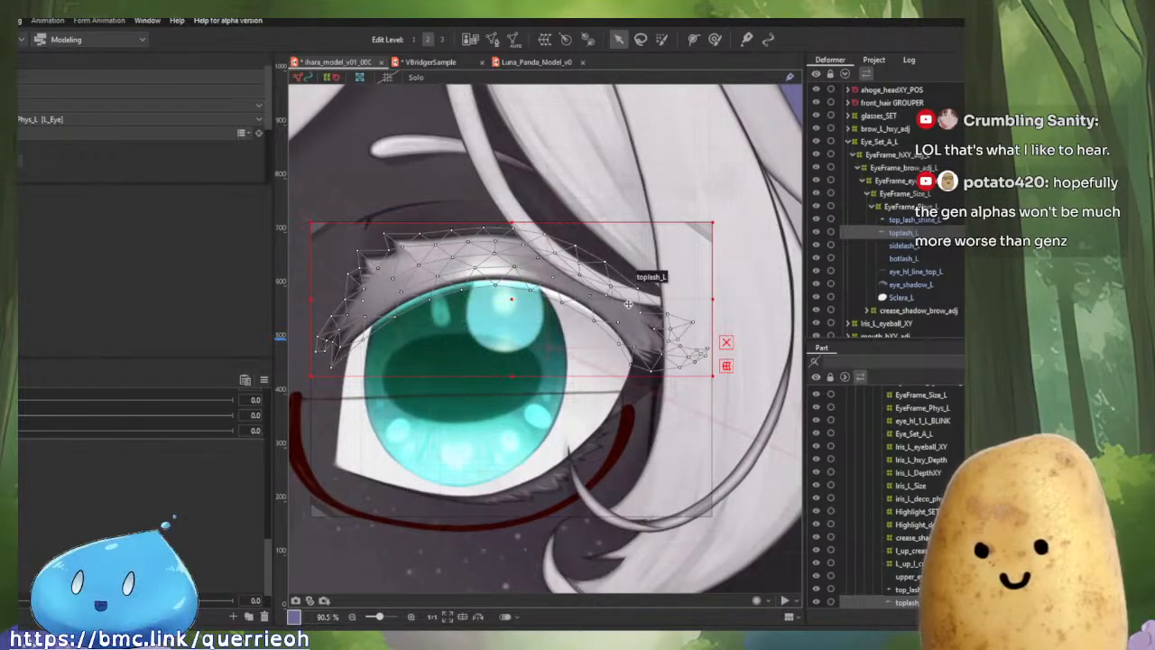
left_click(499, 43)
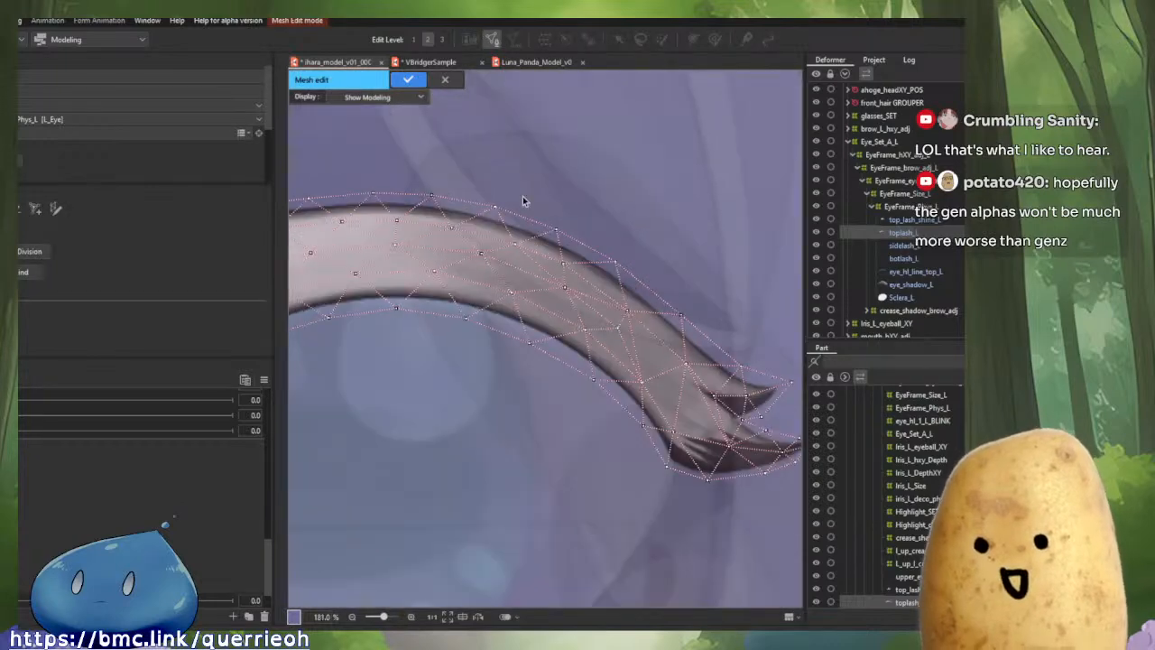
left_click(444, 81)
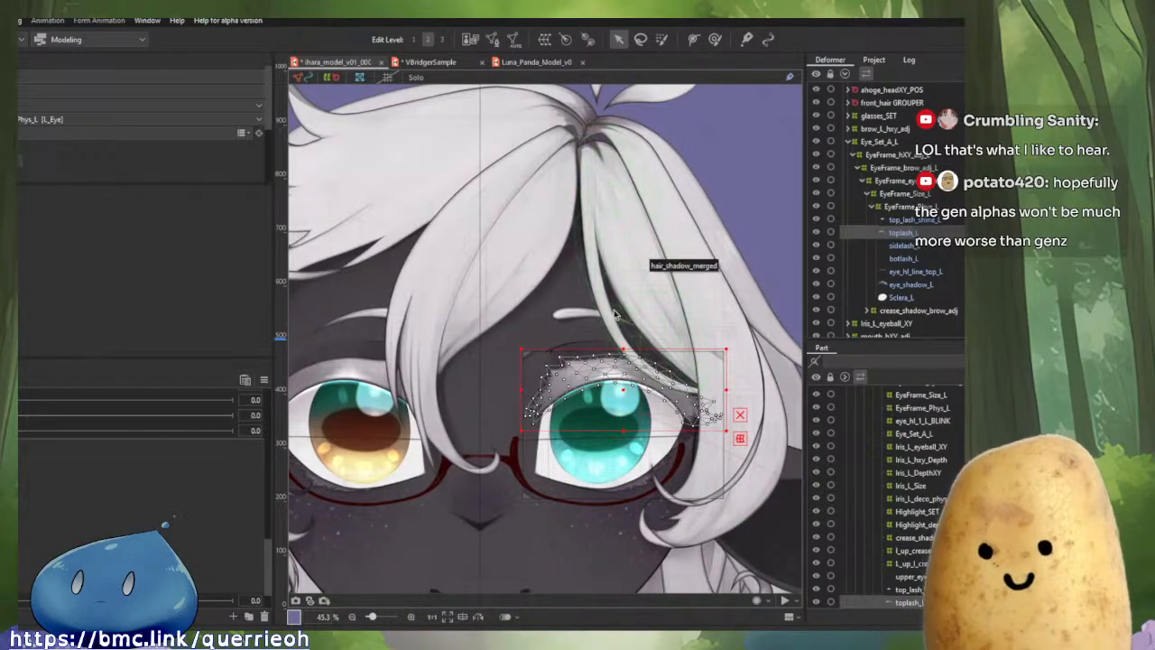
Select the face_skin mesh at the chin, and reselect its parent deformer Face_Talking.
scroll(587, 305, "down", 5)
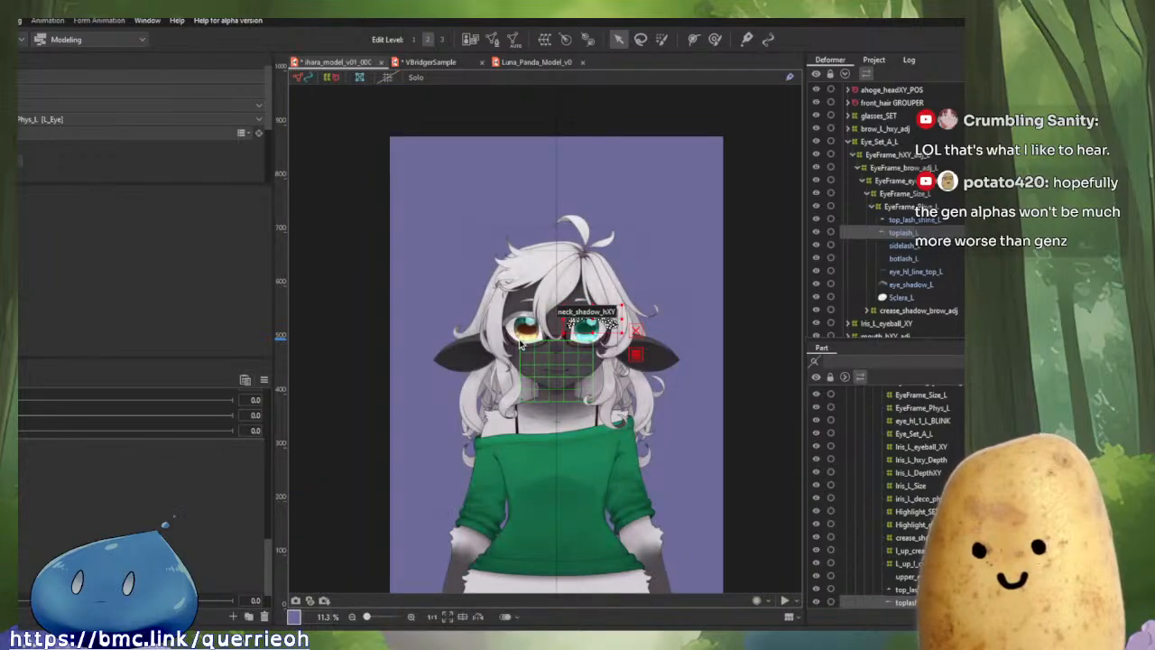
scroll(613, 345, "up", 5)
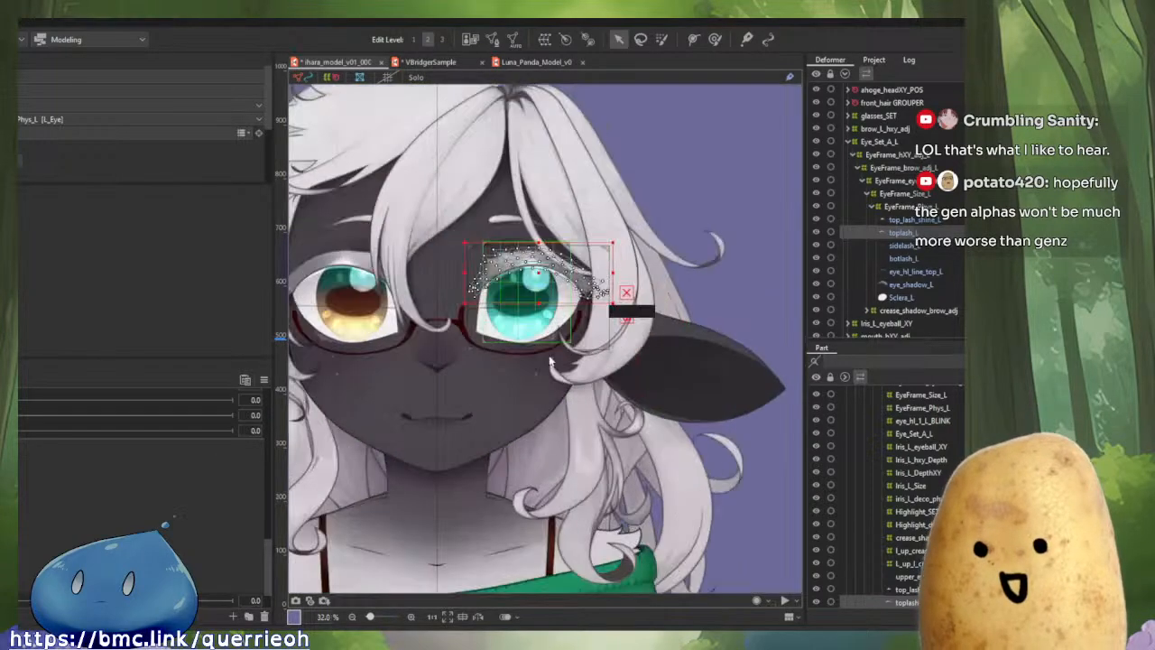
left_click(432, 460)
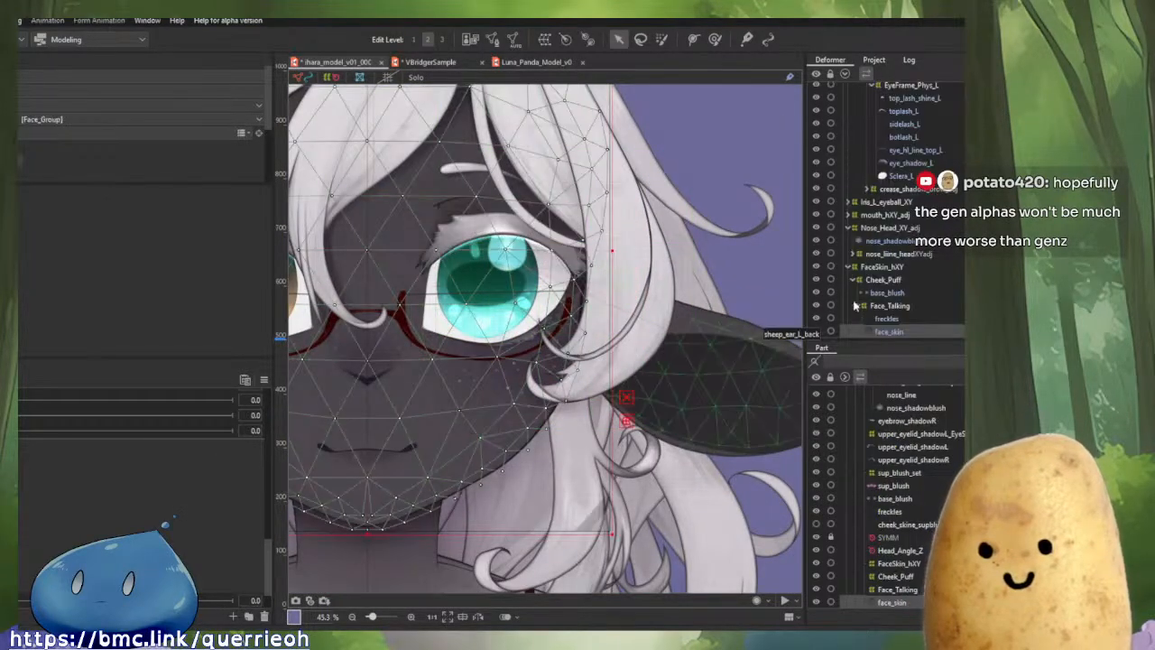
left_click(886, 310)
left_click_drag(481, 437, 647, 325)
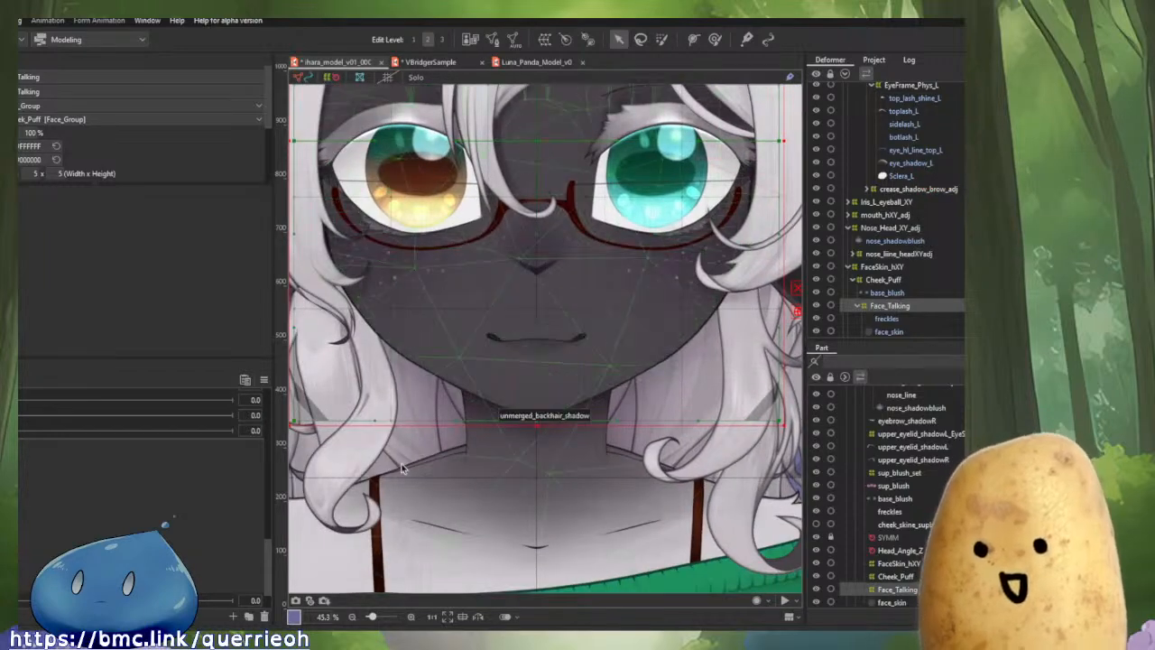
Key Face_Talking on the mouth-opening parameter and, at 1.0, pull the centre of its bottom edge down slightly to lower the chin.
scroll(400, 462, "up", 2)
scroll(585, 409, "down", 4)
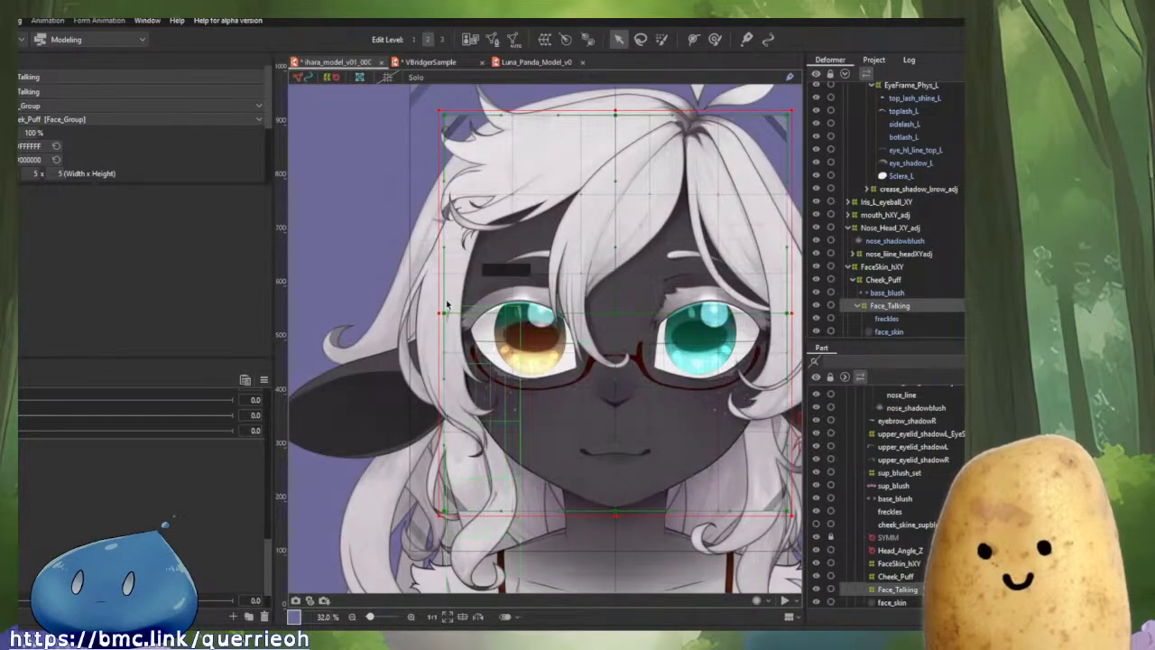
scroll(443, 314, "down", 2)
scroll(632, 397, "up", 2)
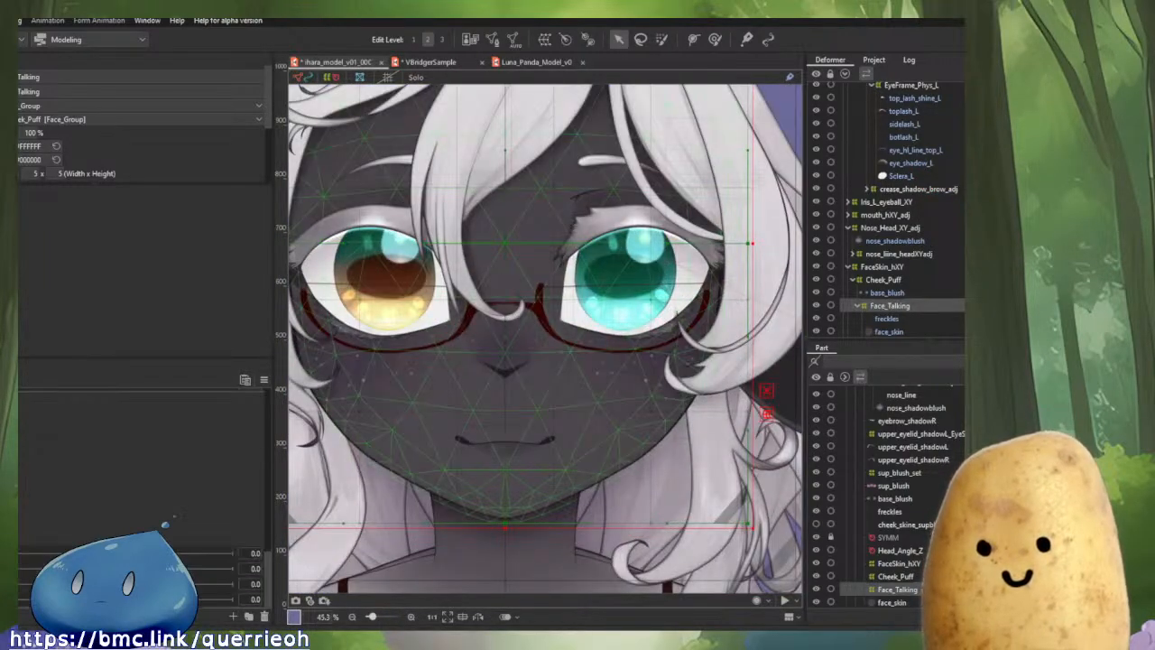
scroll(25, 461, "up", 1)
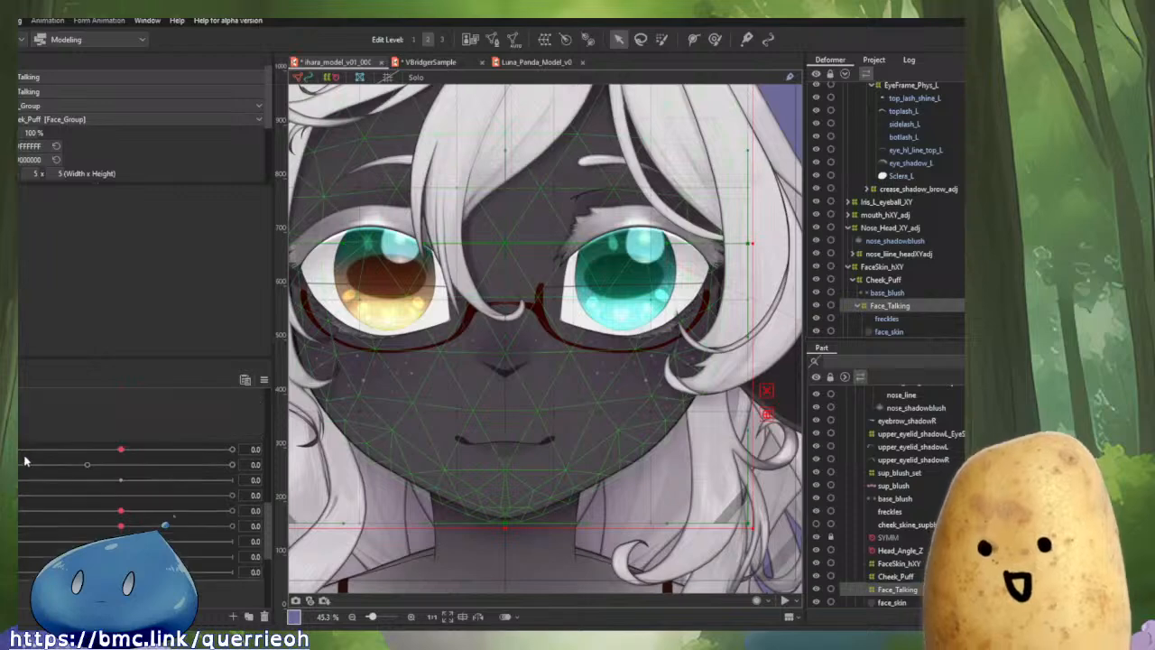
left_click(88, 467)
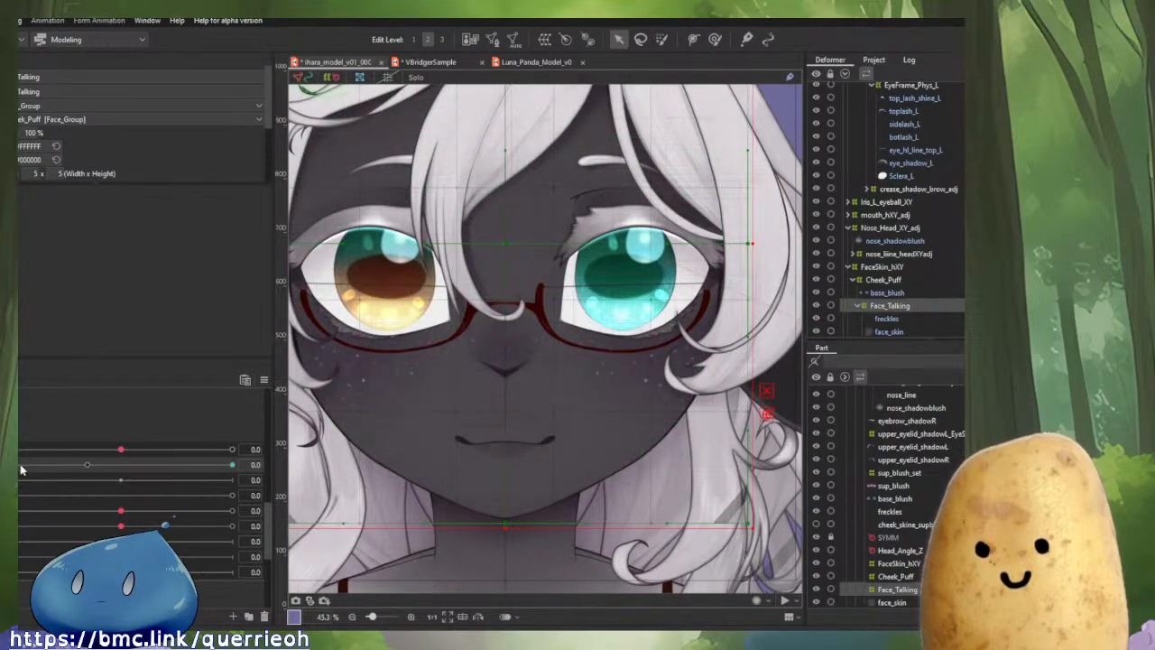
left_click_drag(20, 470, 237, 464)
scroll(550, 564, "up", 3)
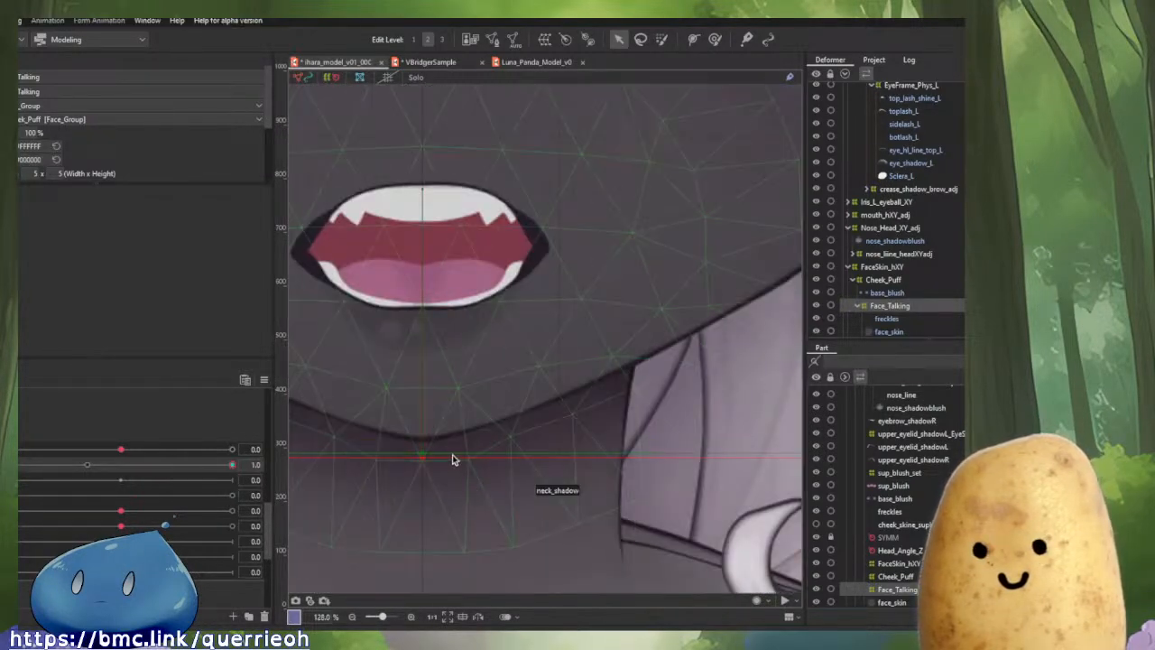
left_click_drag(426, 454, 433, 466)
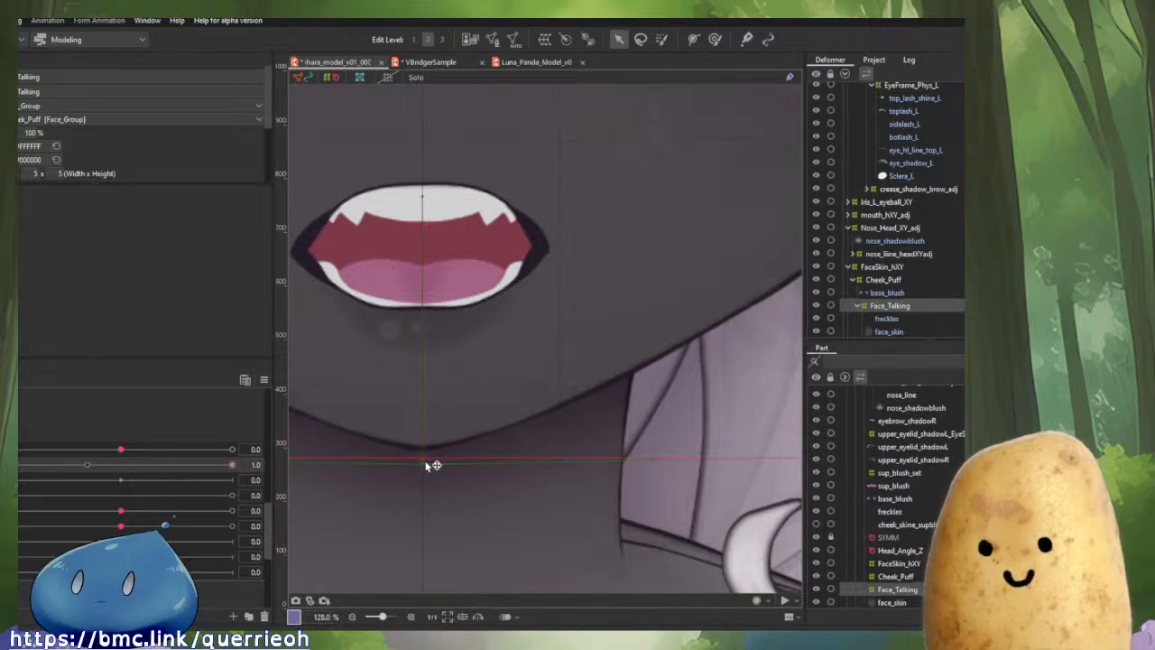
Play the mouth-opening parameter between closed and 1.0 to check how the chin follows the mouth, ending at 1.0.
left_click_drag(228, 468, 93, 512)
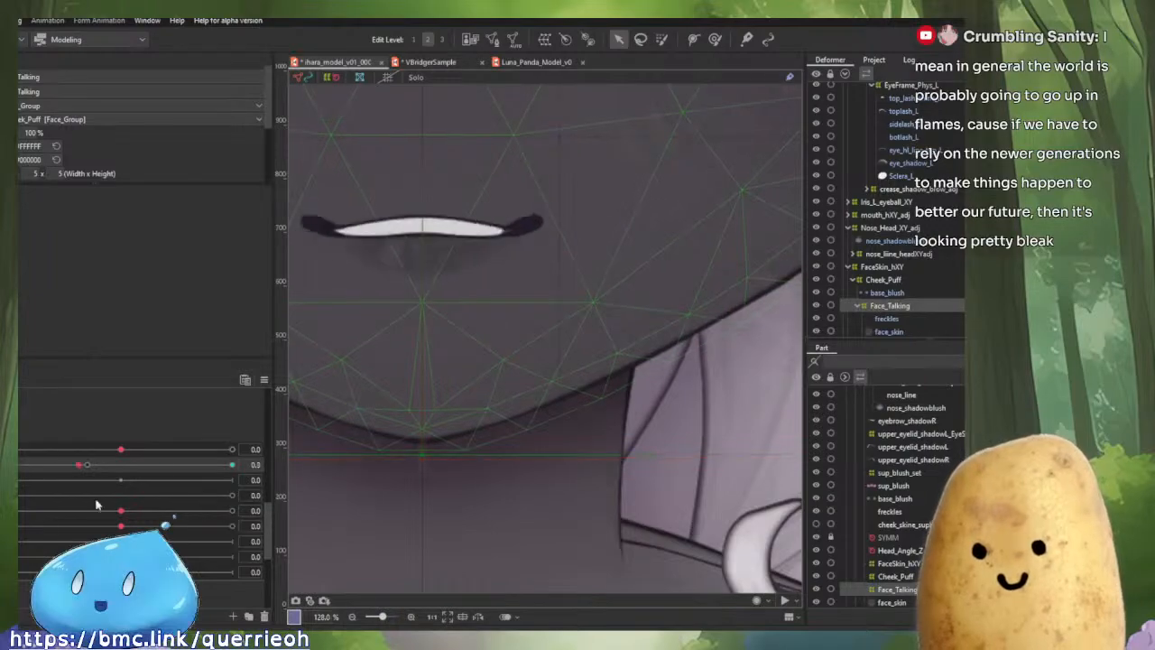
scroll(596, 346, "down", 5)
left_click_drag(593, 422, 591, 432)
left_click_drag(229, 465, 391, 494)
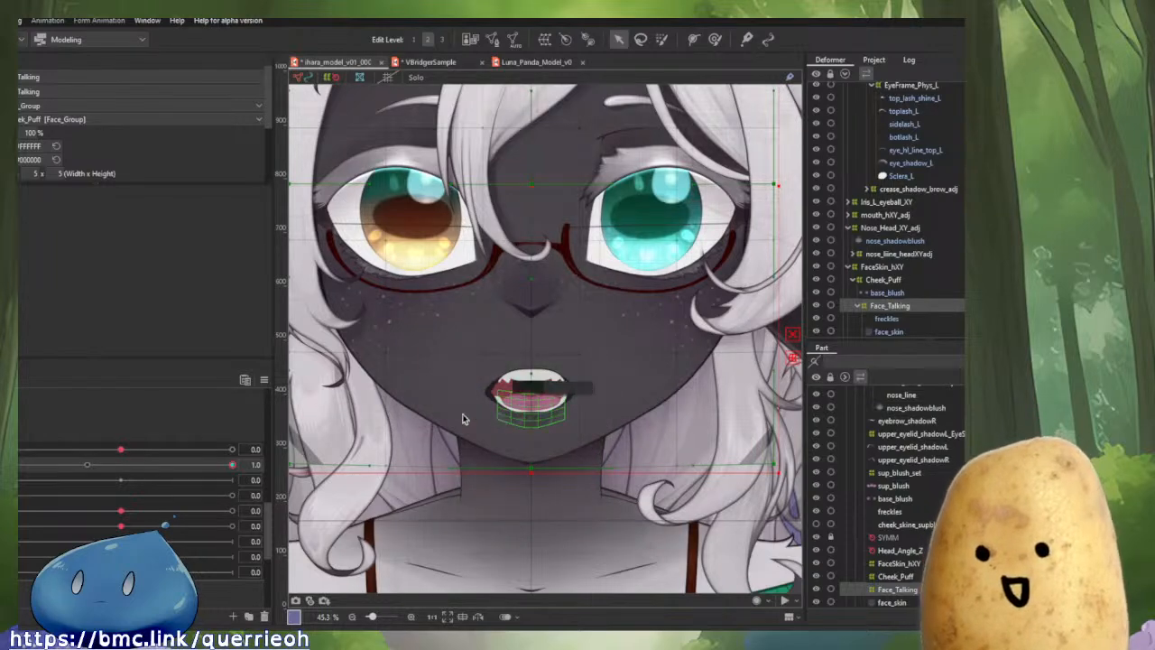
left_click_drag(559, 419, 571, 459)
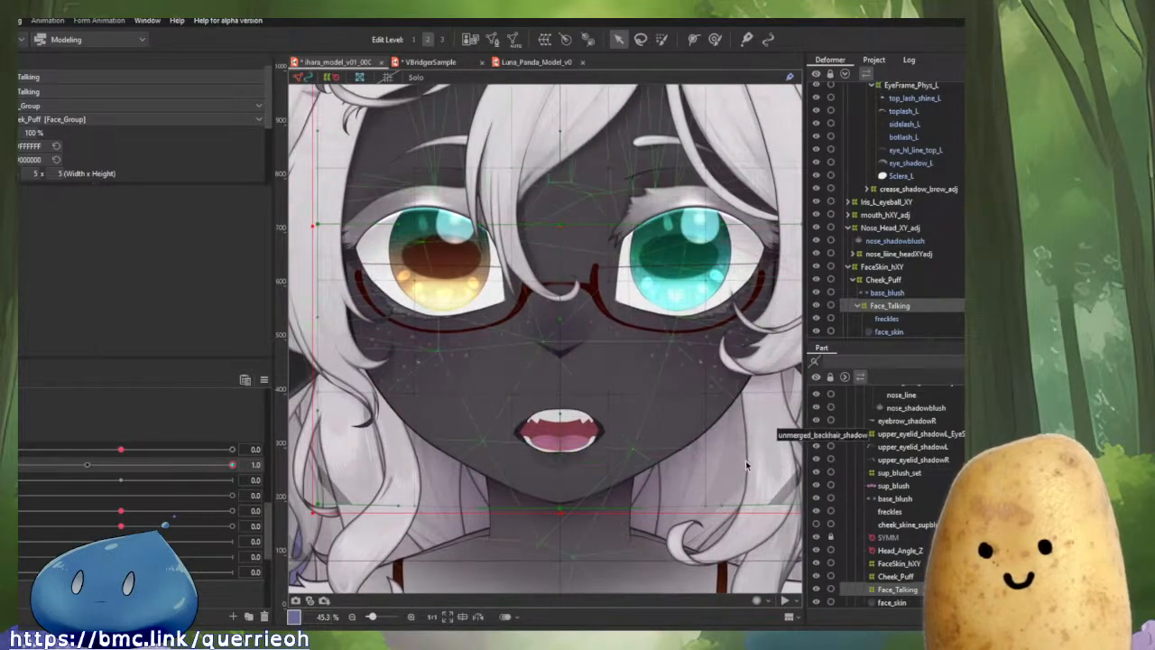
left_click_drag(232, 466, 298, 465)
left_click_drag(684, 398, 686, 424)
scroll(686, 423, "down", 2)
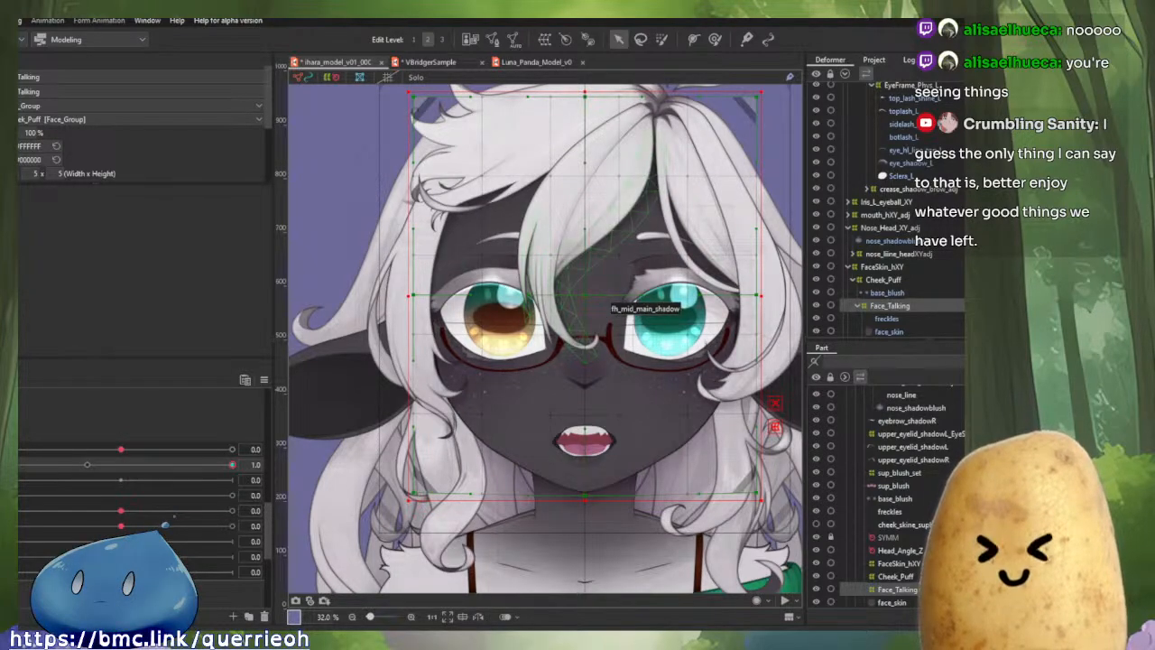
left_click_drag(577, 315, 563, 297)
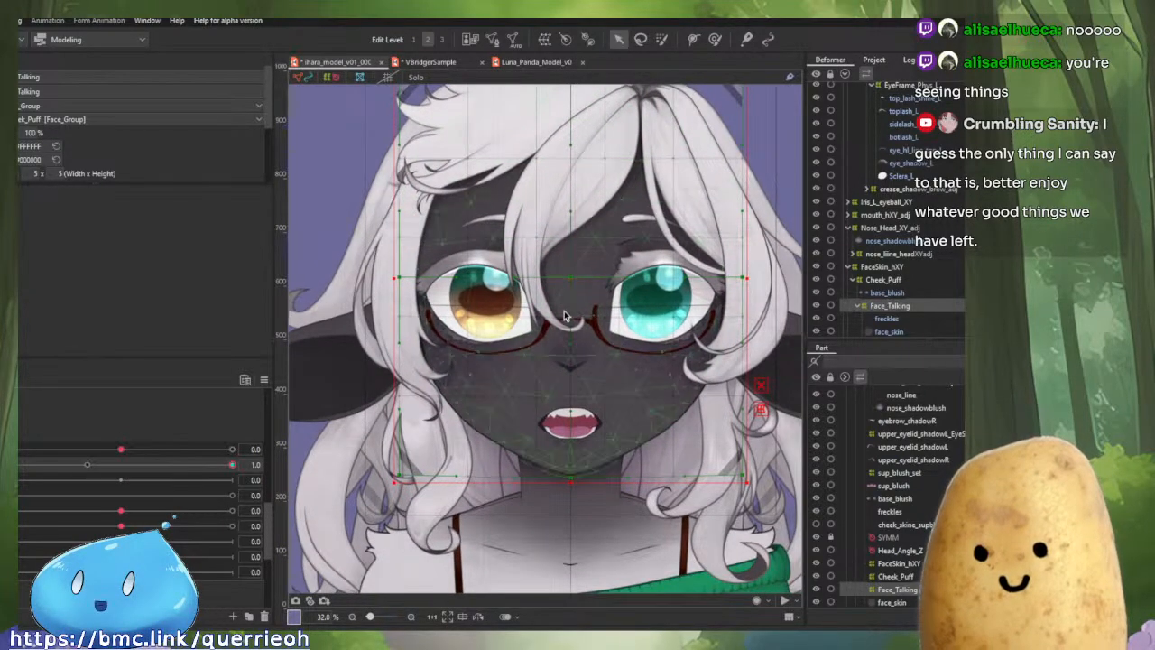
Examine the open-mouth pose at 1.0 with Face_Talking selected, from the lowered chin up to the crown of the head.
scroll(563, 315, "up", 3)
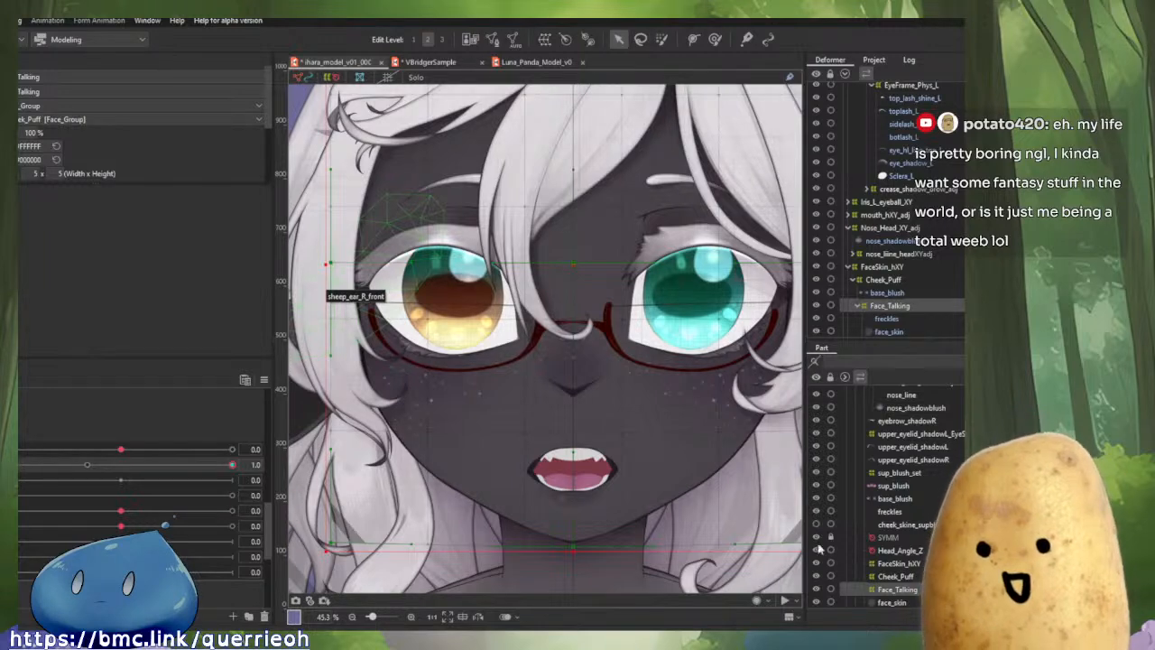
left_click_drag(607, 473, 591, 330)
scroll(633, 377, "down", 4)
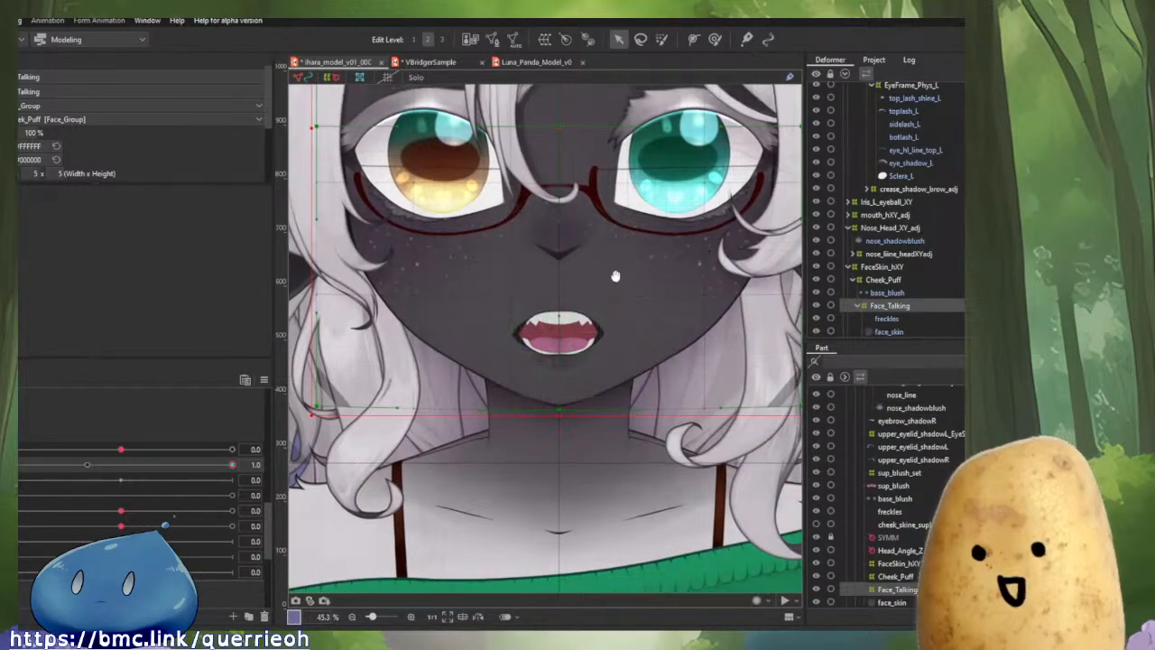
scroll(649, 294, "up", 2)
left_click_drag(650, 294, 663, 368)
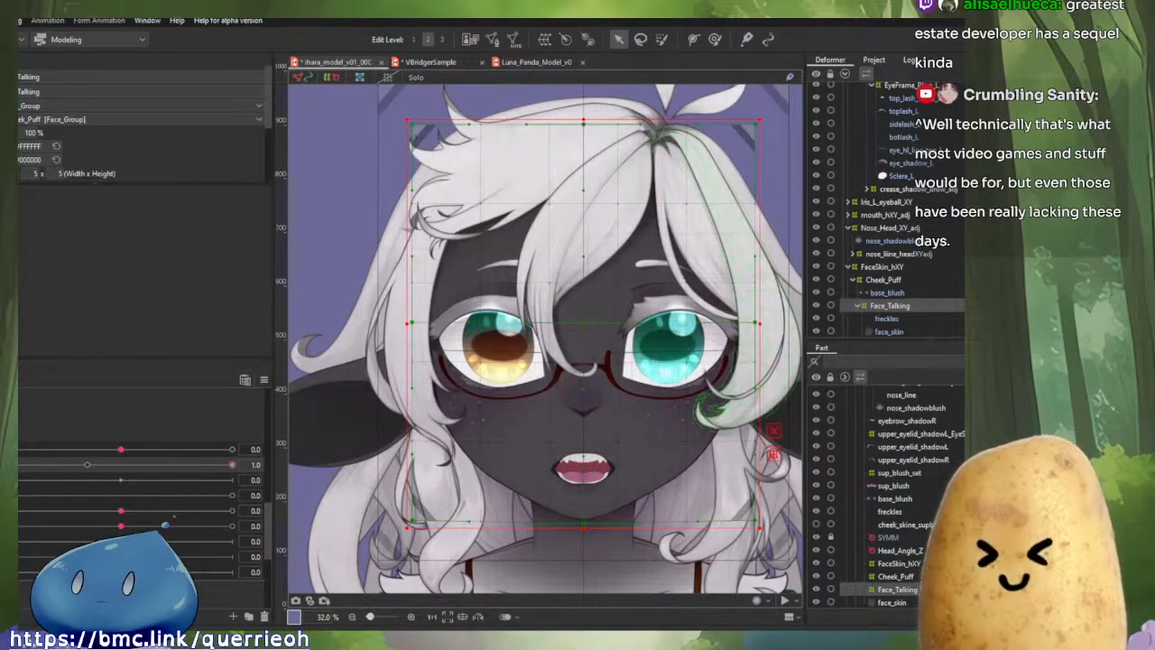
left_click_drag(673, 255, 627, 312)
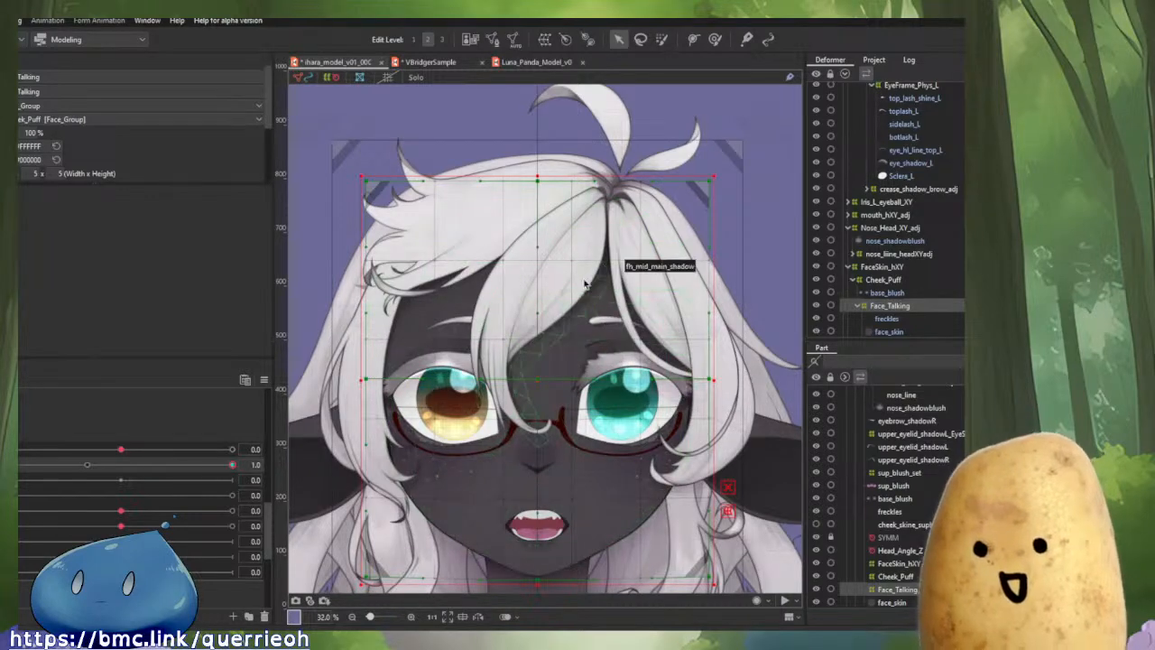
scroll(561, 240, "down", 4)
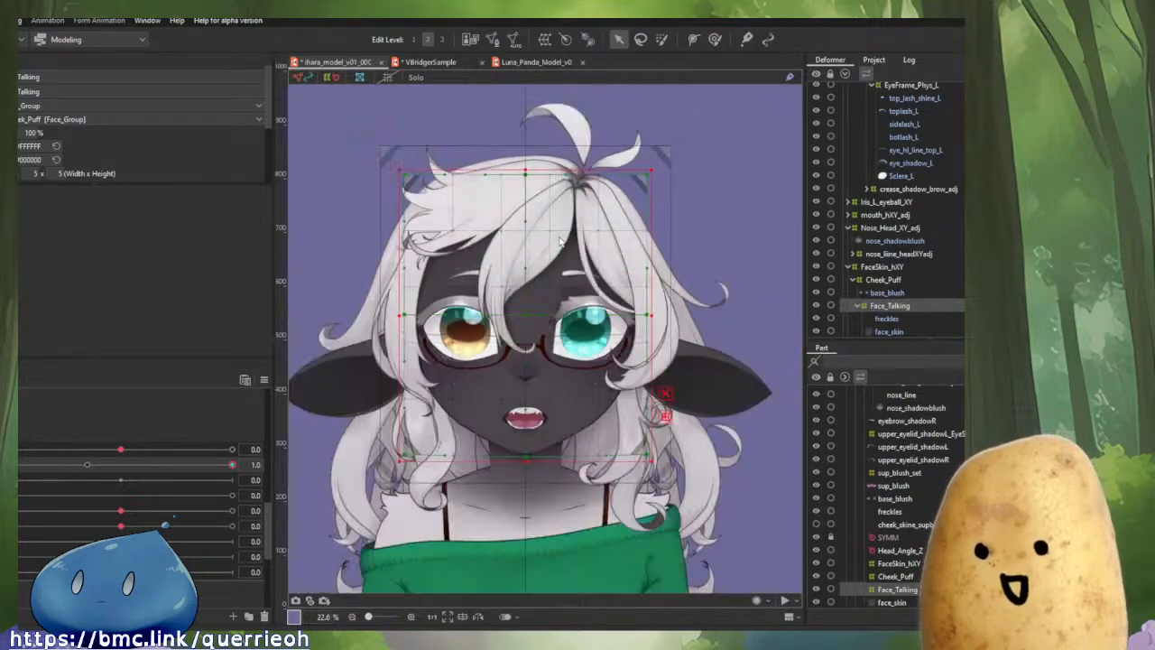
scroll(560, 240, "up", 4)
left_click_drag(574, 257, 659, 384)
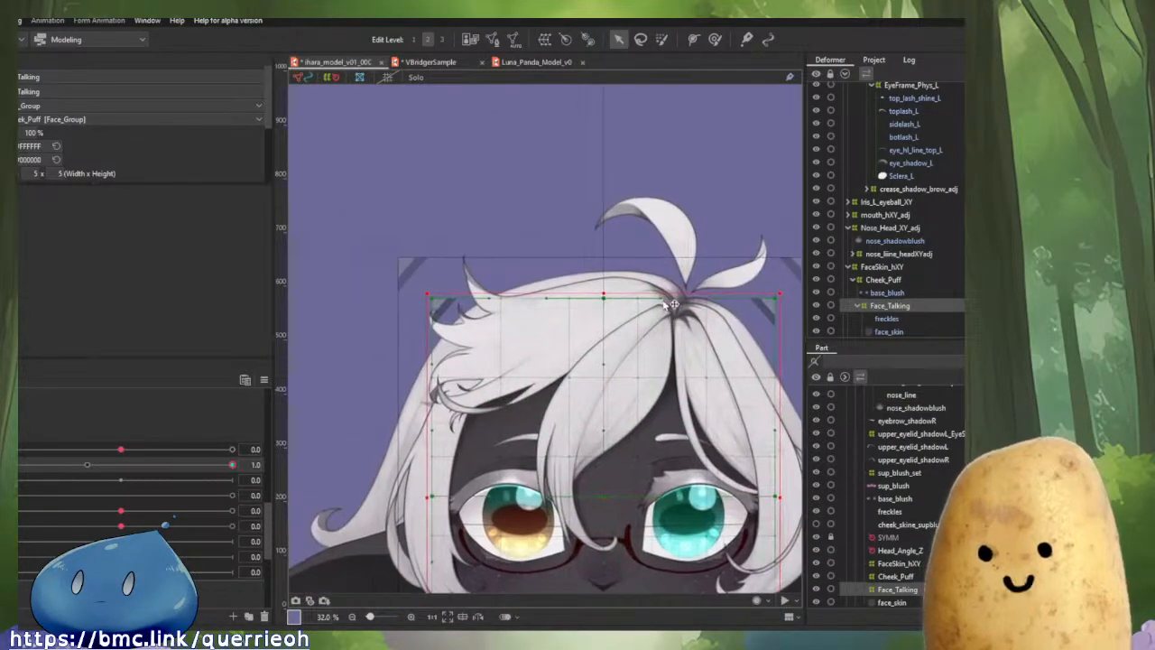
Examine the open-mouth face from the crown down to the chin, selecting the face_skin mesh to inspect its shape around the forehead.
scroll(494, 250, "up", 4)
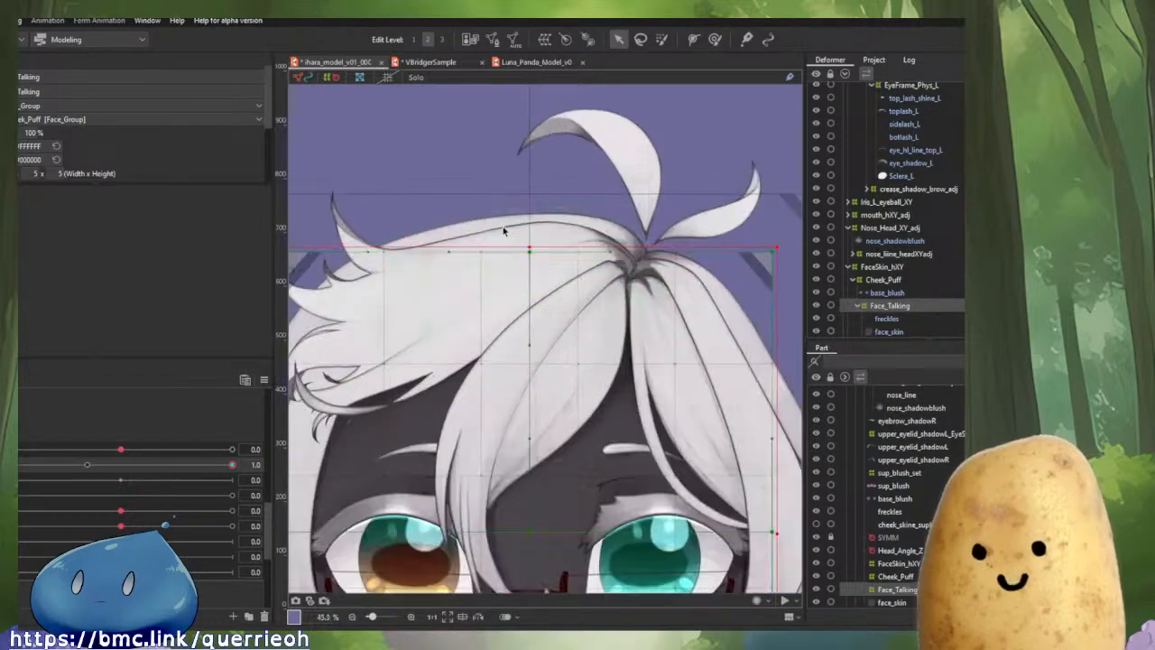
scroll(494, 250, "down", 4)
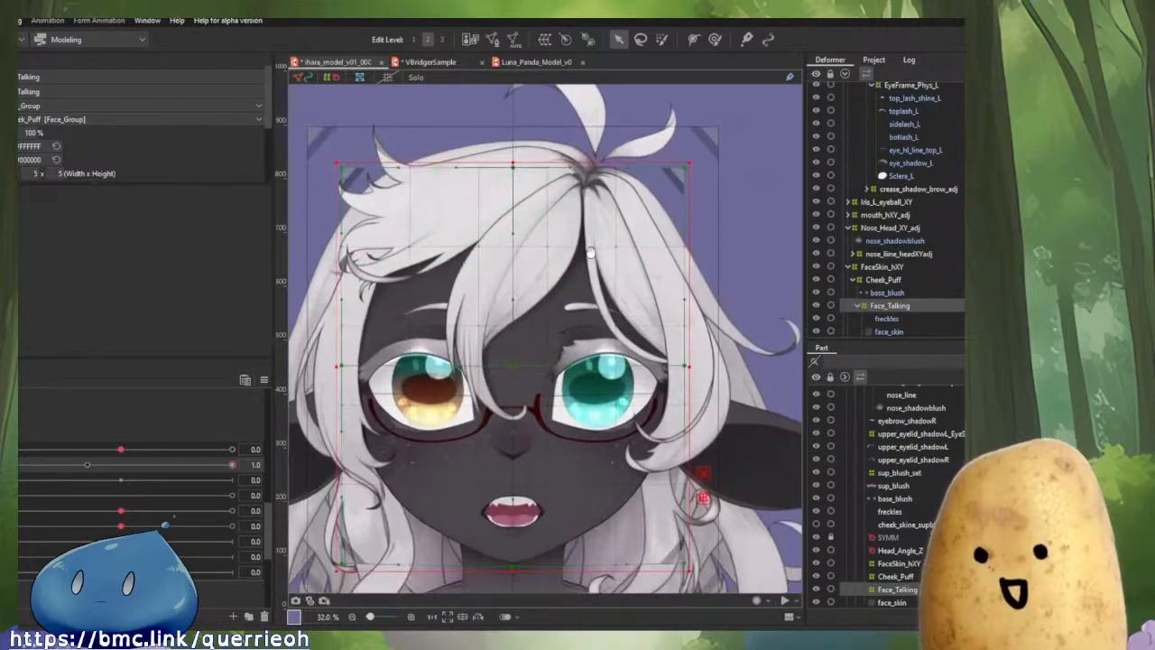
scroll(589, 204, "down", 2)
scroll(549, 253, "up", 4)
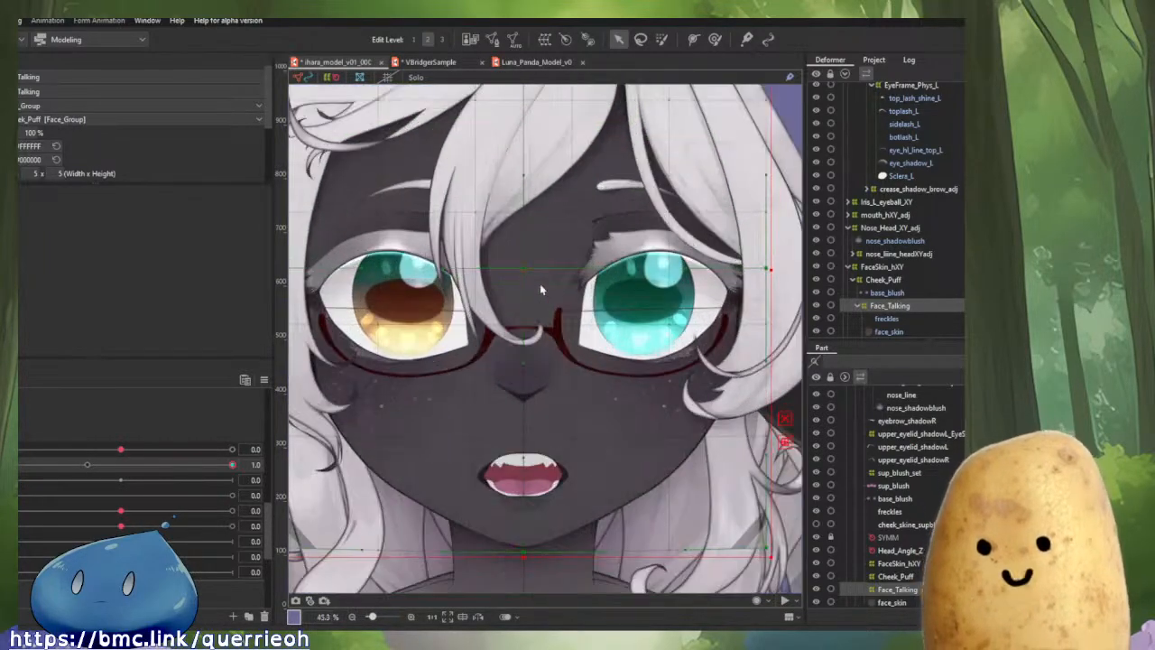
left_click(541, 234)
scroll(544, 235, "up", 5)
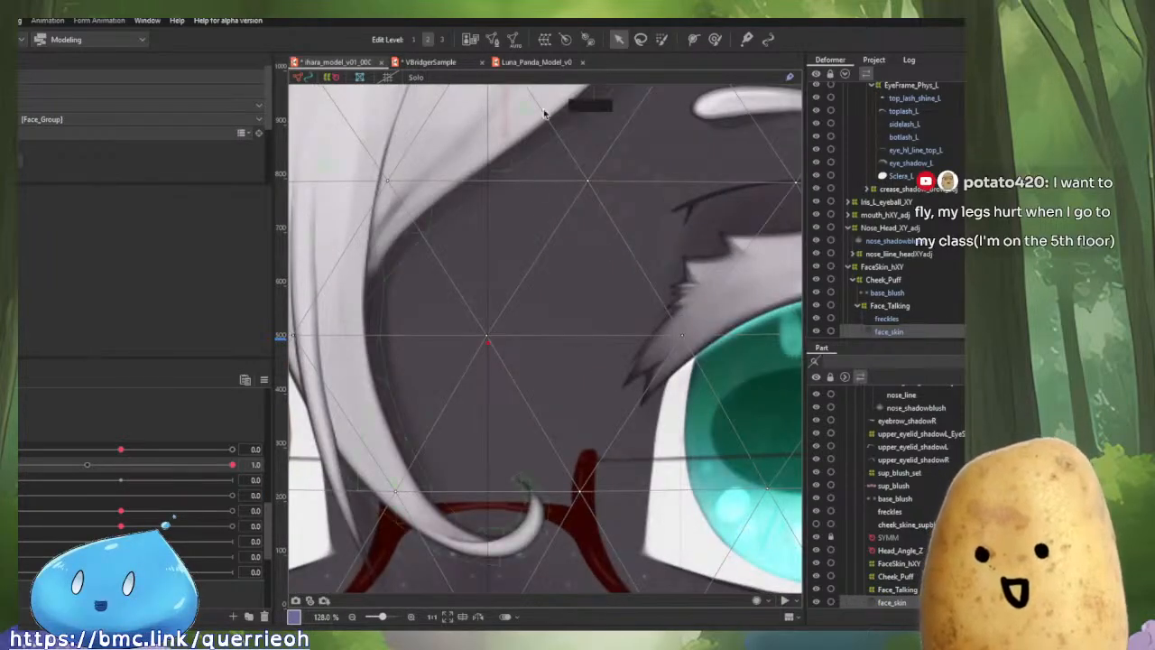
scroll(577, 181, "down", 5)
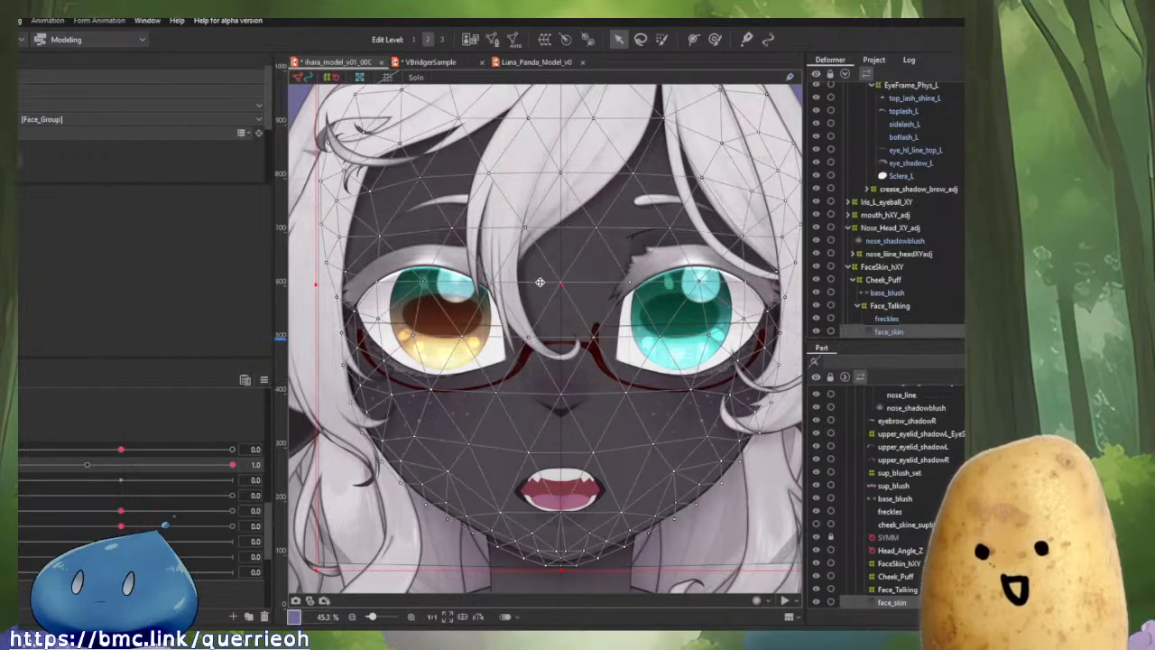
scroll(559, 308, "down", 3)
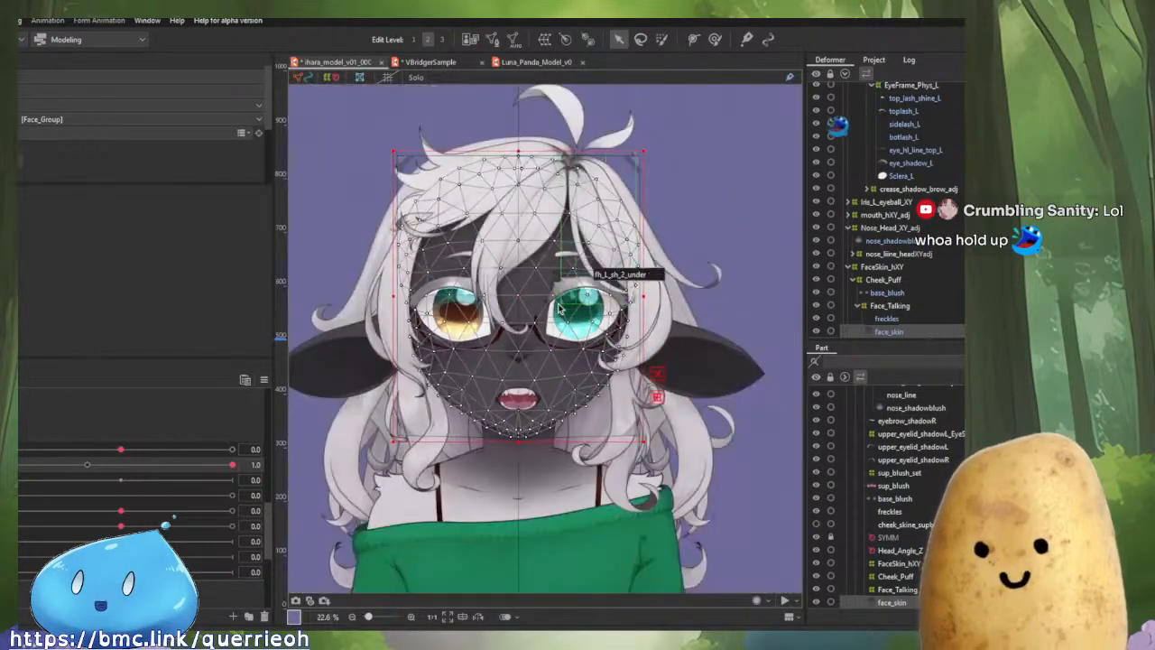
Clear the selection and play the mouth-opening parameter between closed and 1.0 to check the chin movement without mesh overlays.
left_click(687, 188)
scroll(591, 295, "up", 2)
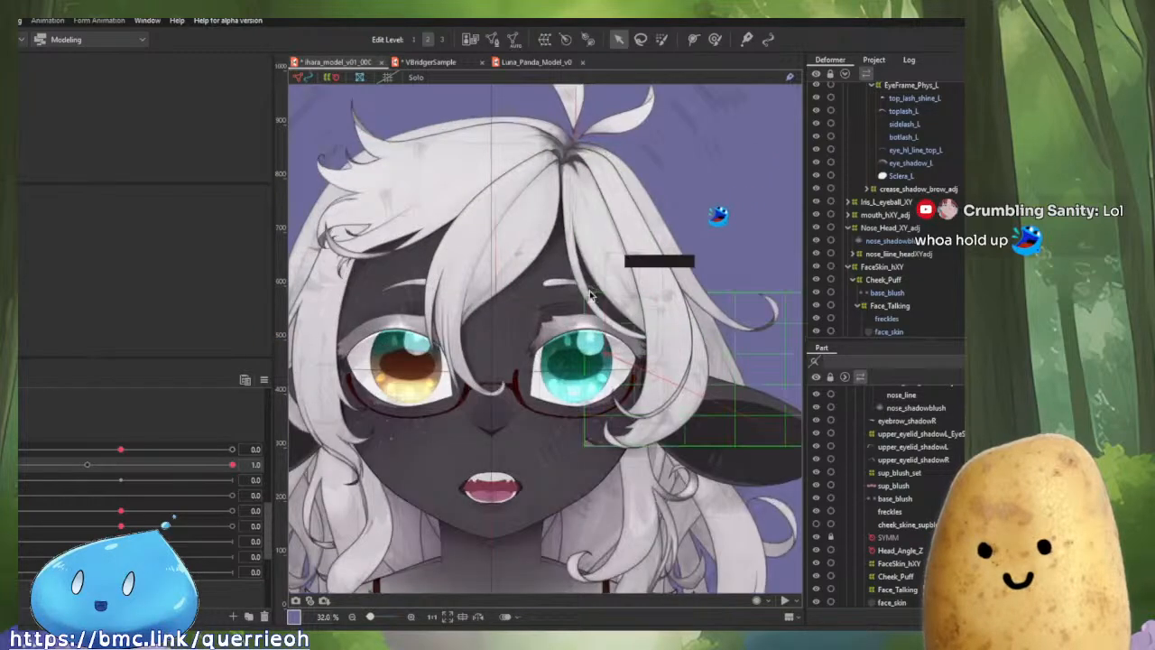
left_click_drag(591, 295, 632, 190)
left_click(551, 413)
left_click_drag(231, 464, 318, 507)
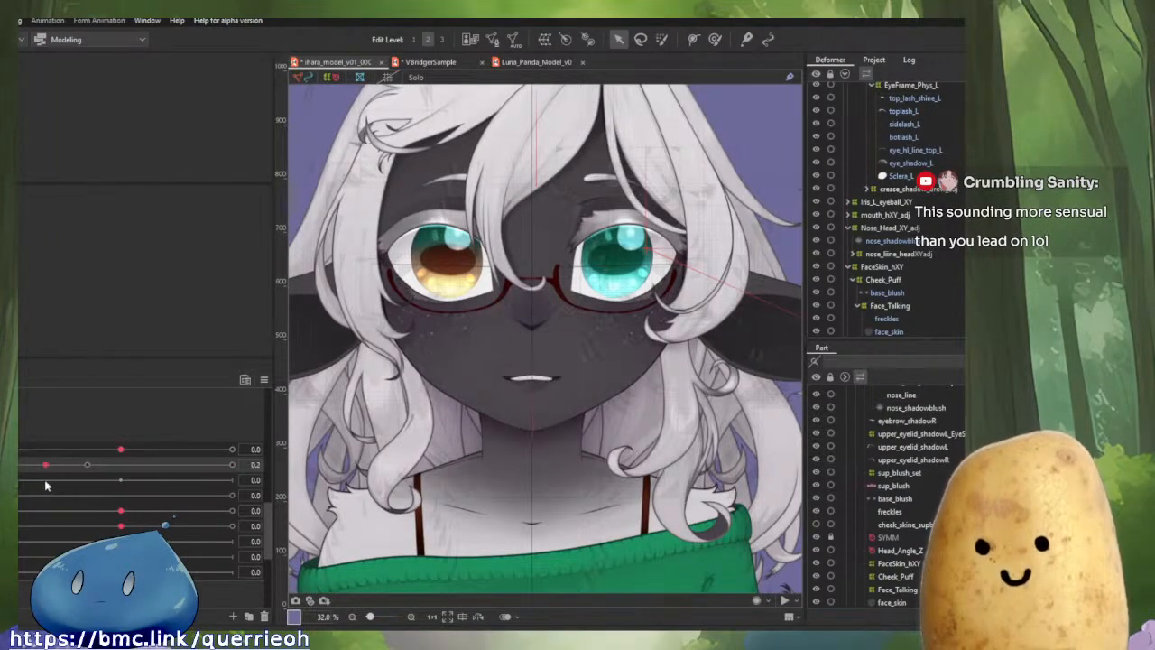
left_click_drag(100, 495, 38, 487)
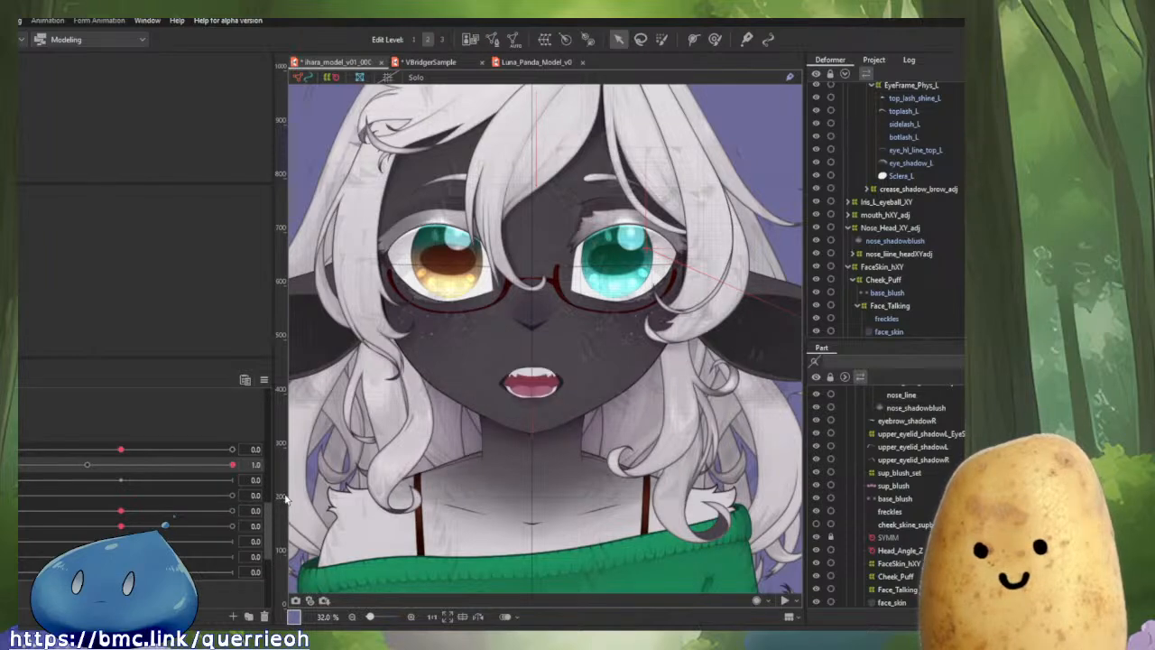
Compare the open and closed mouth poses on the whole head, ending with the mouth-opening parameter at 0.0.
scroll(578, 361, "down", 3)
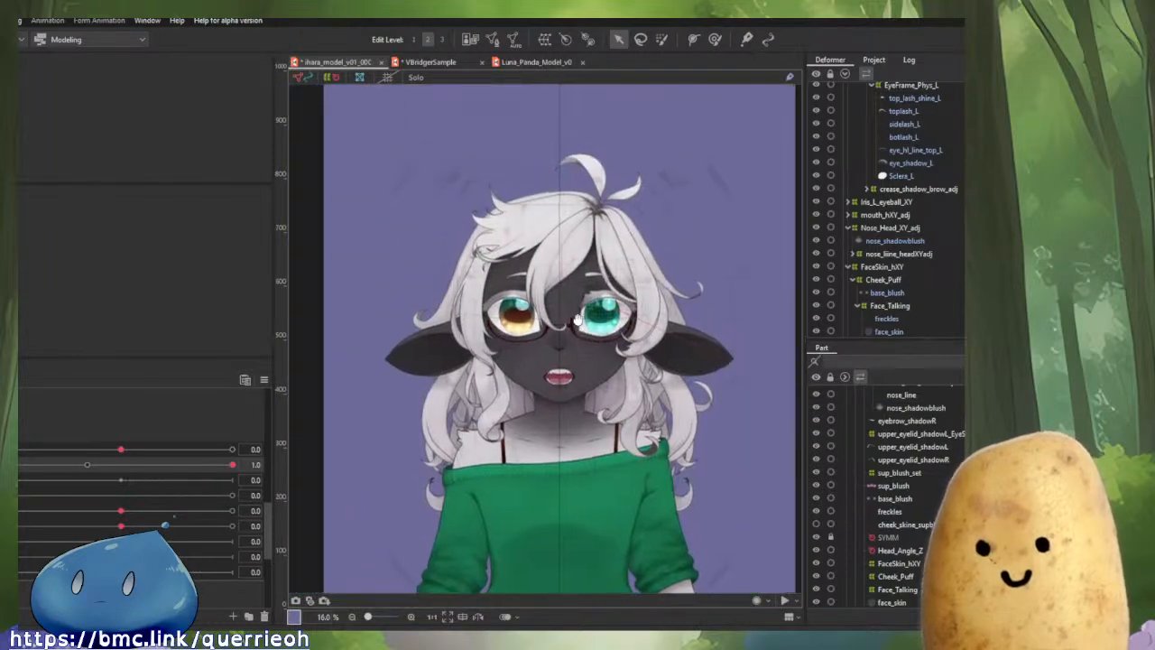
scroll(582, 332, "up", 3)
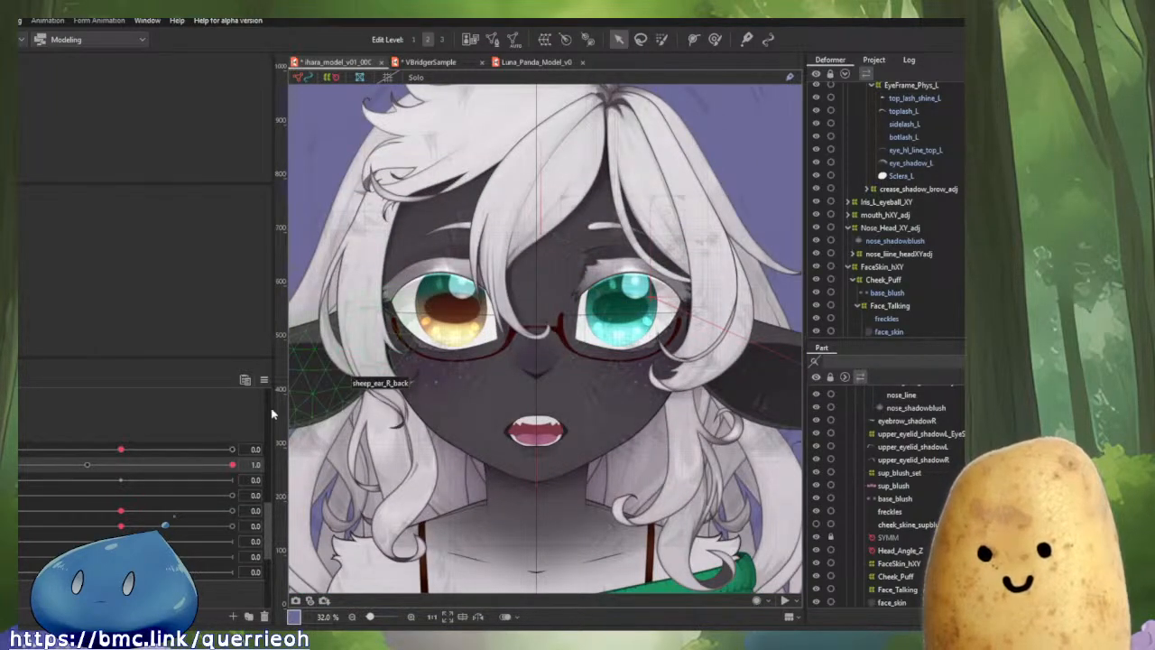
scroll(443, 393, "down", 5)
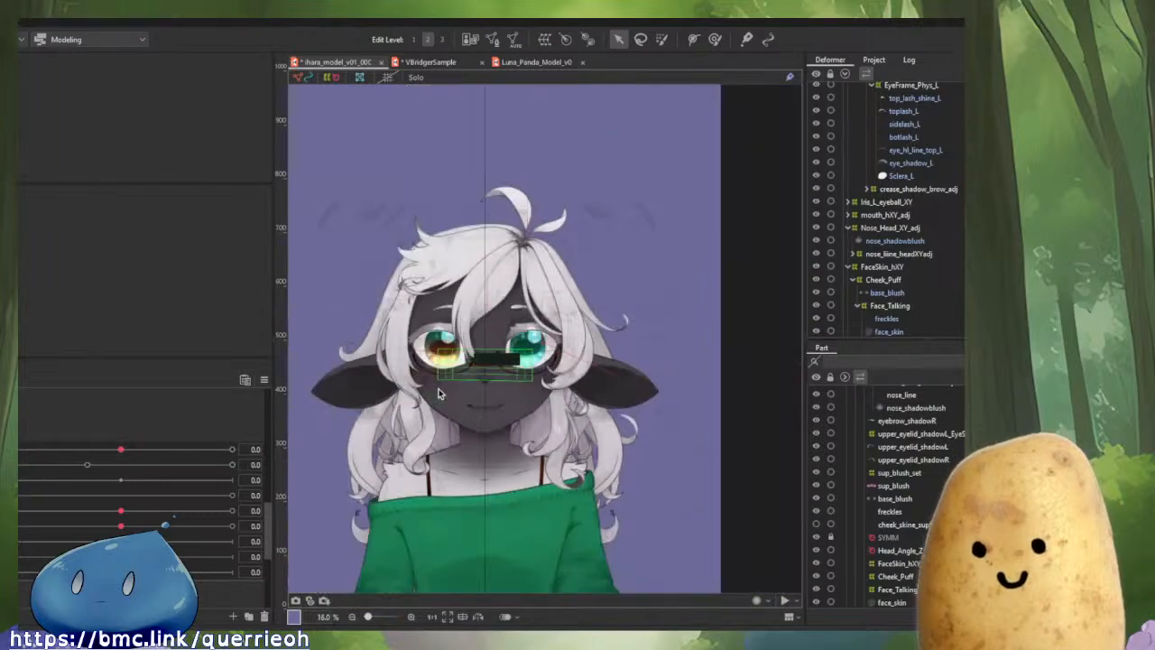
scroll(443, 393, "up", 3)
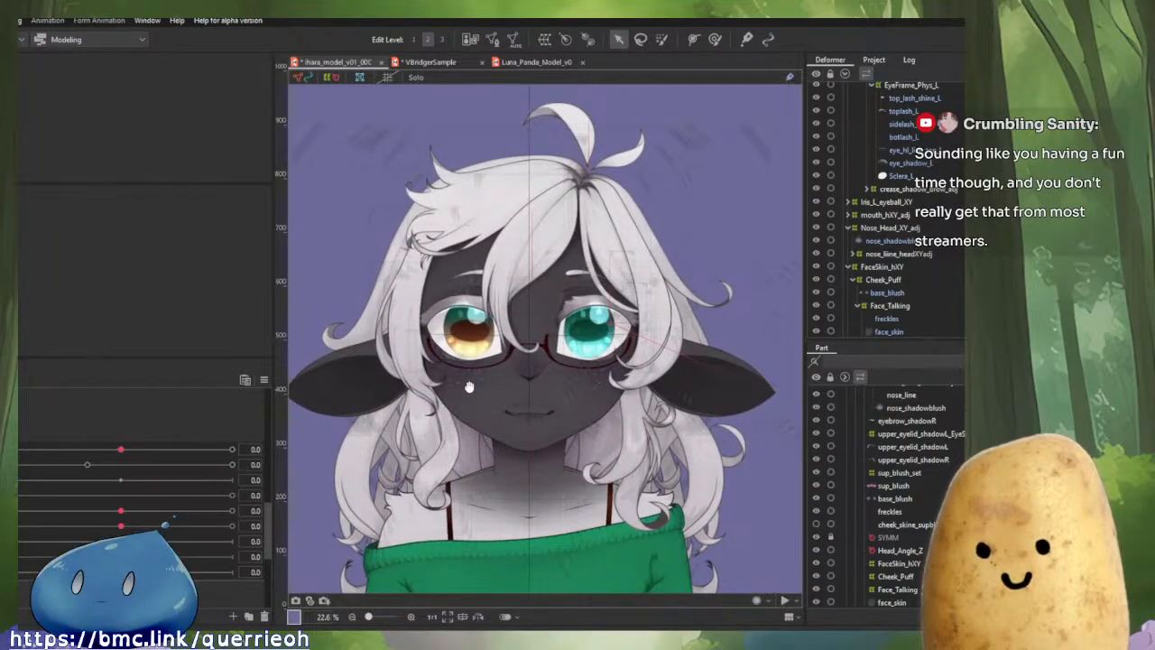
left_click_drag(469, 386, 468, 384)
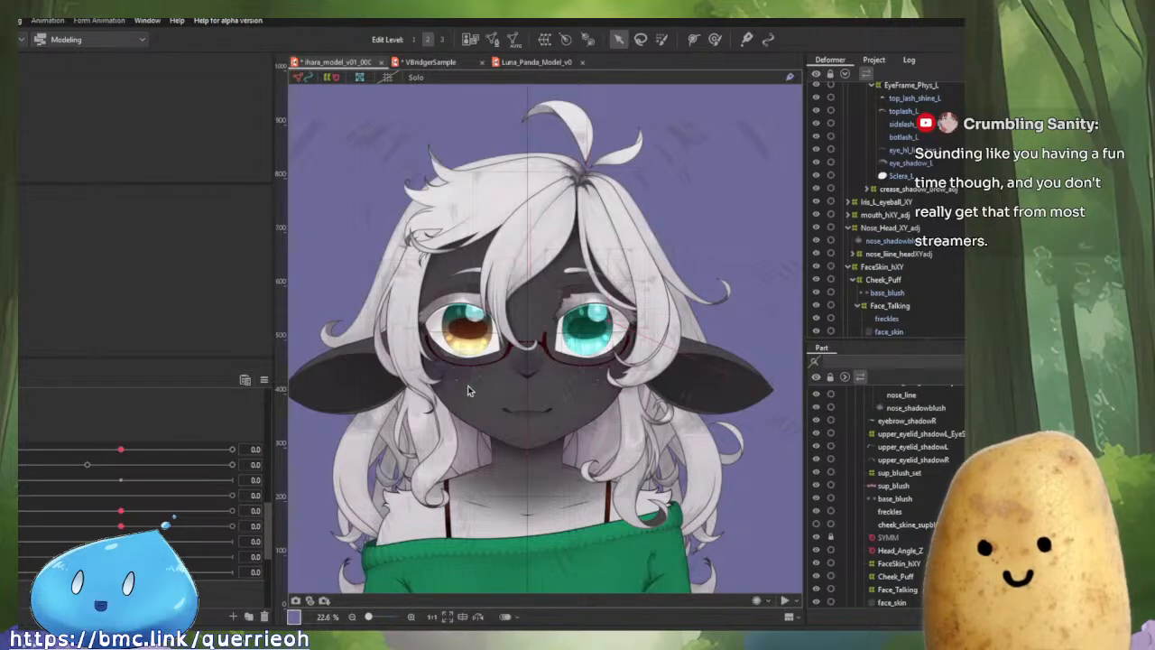
left_click(468, 388)
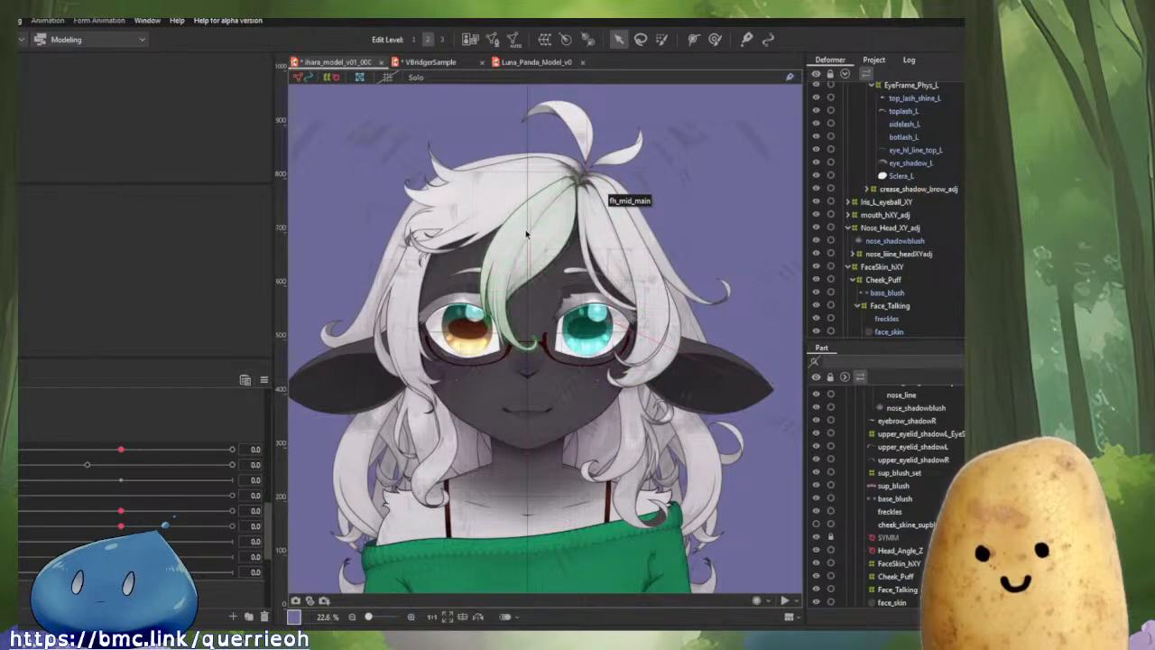
scroll(526, 233, "down", 3)
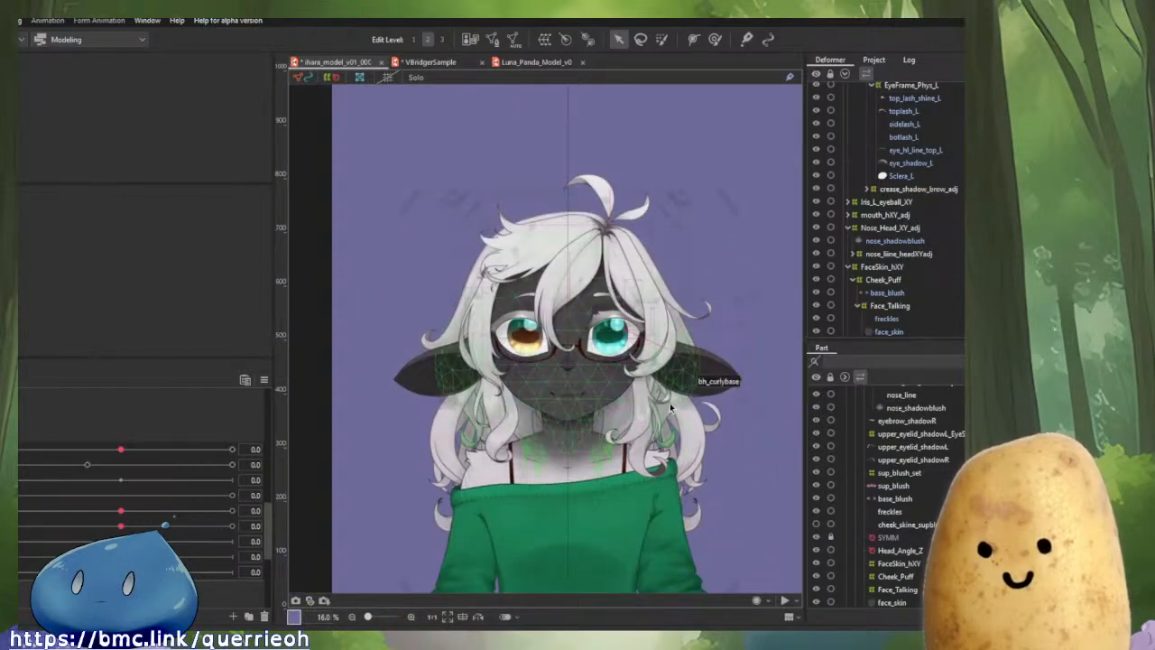
scroll(670, 408, "up", 4)
left_click(634, 374)
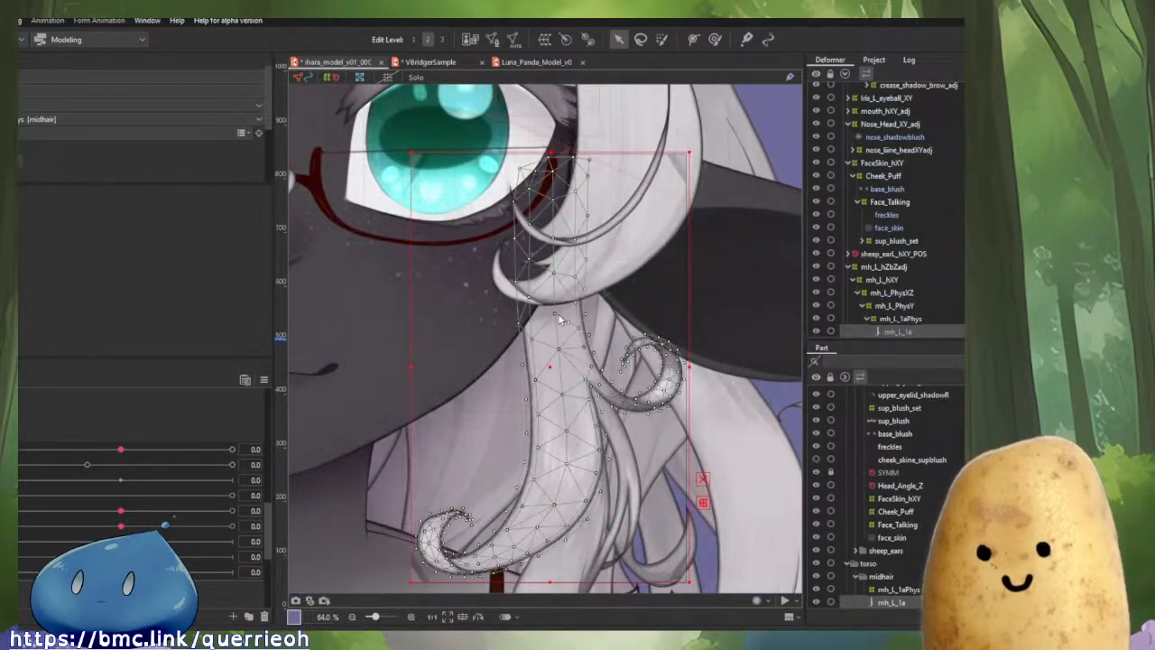
scroll(559, 318, "down", 4)
scroll(508, 354, "up", 3)
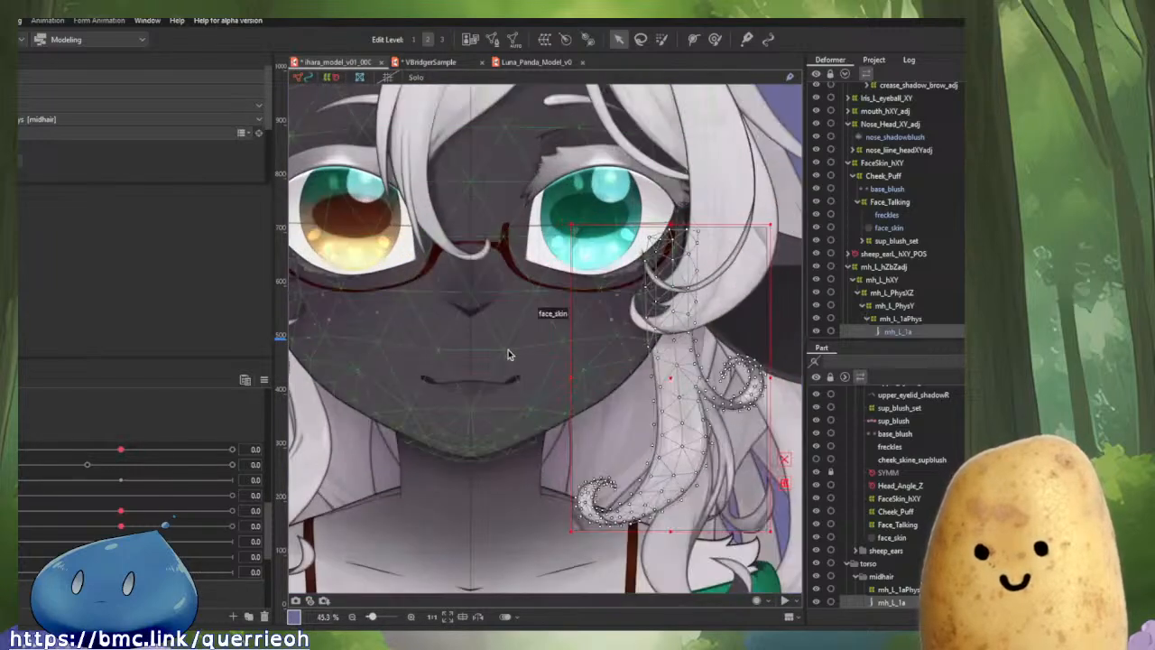
scroll(508, 353, "down", 1)
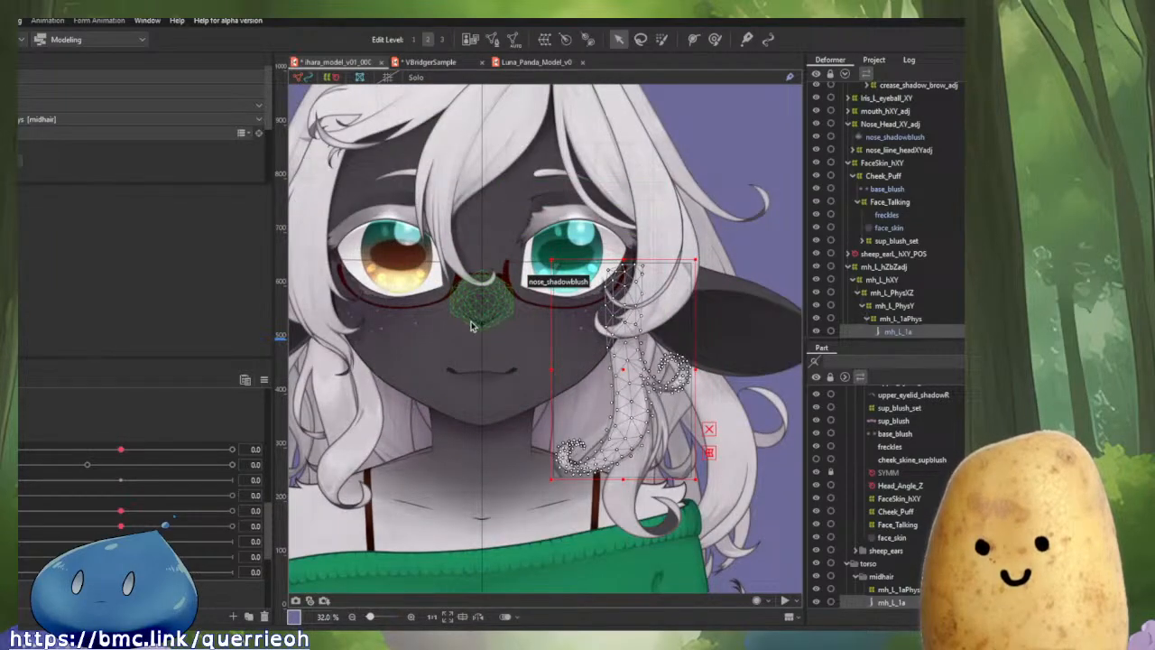
scroll(542, 371, "up", 1)
left_click_drag(549, 377, 590, 389)
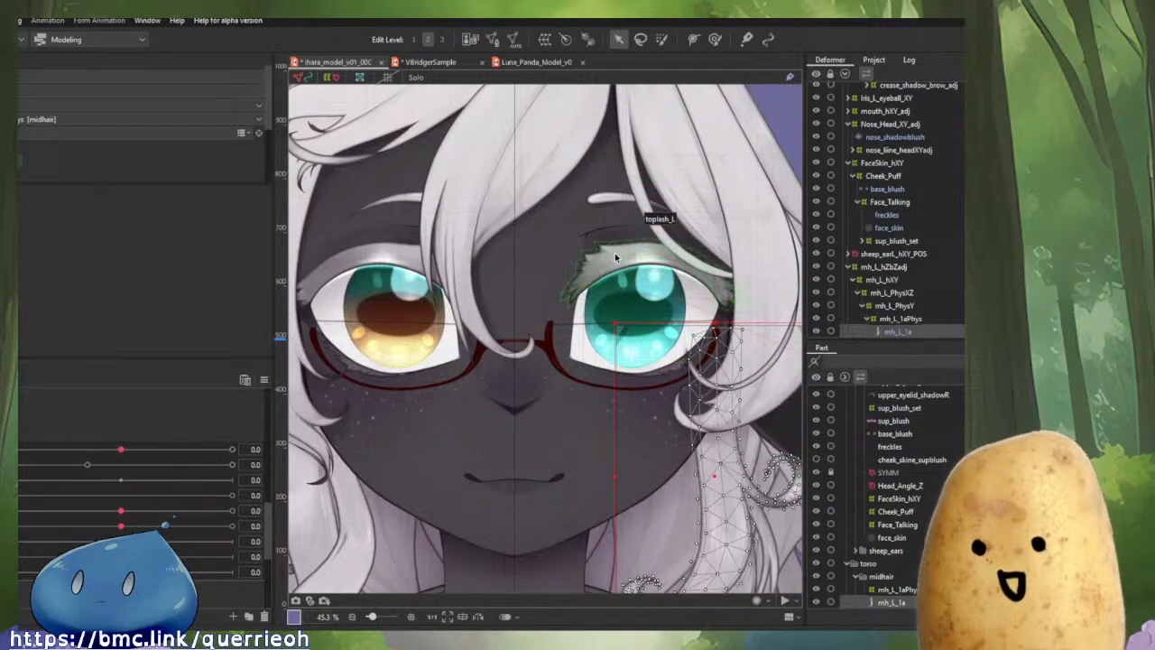
Find the front_hair part folder through the fh_mid_main strand, collapse it and hide the front hair.
left_click(557, 189)
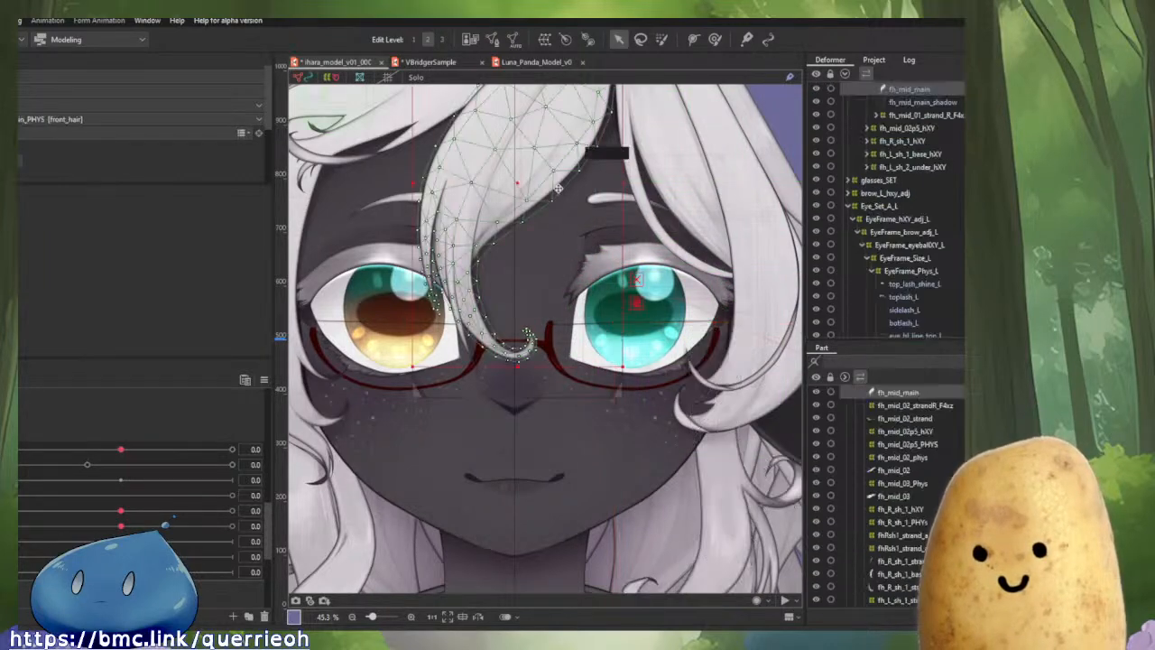
scroll(853, 436, "up", 5)
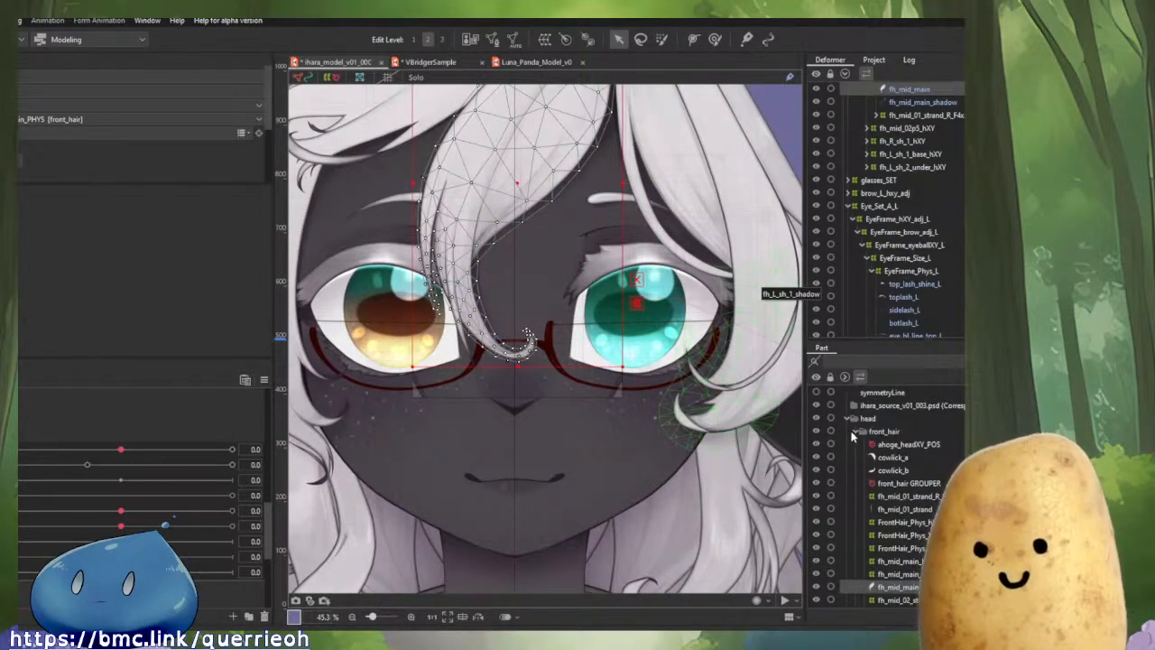
left_click(852, 436)
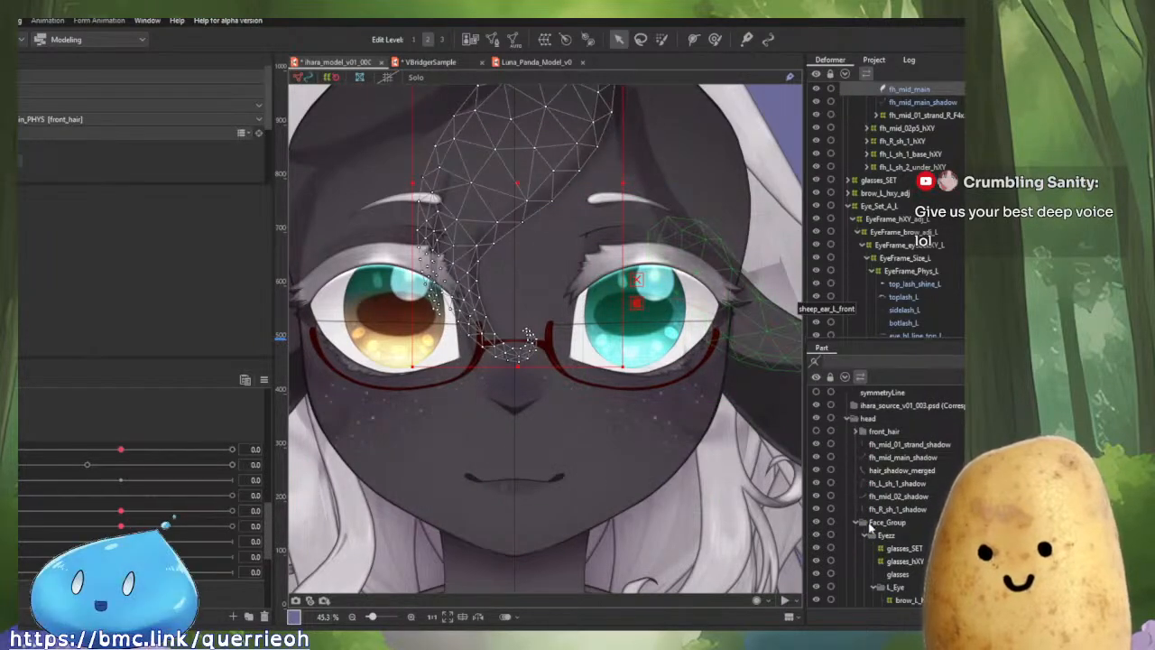
scroll(867, 517, "down", 1)
scroll(866, 514, "up", 1)
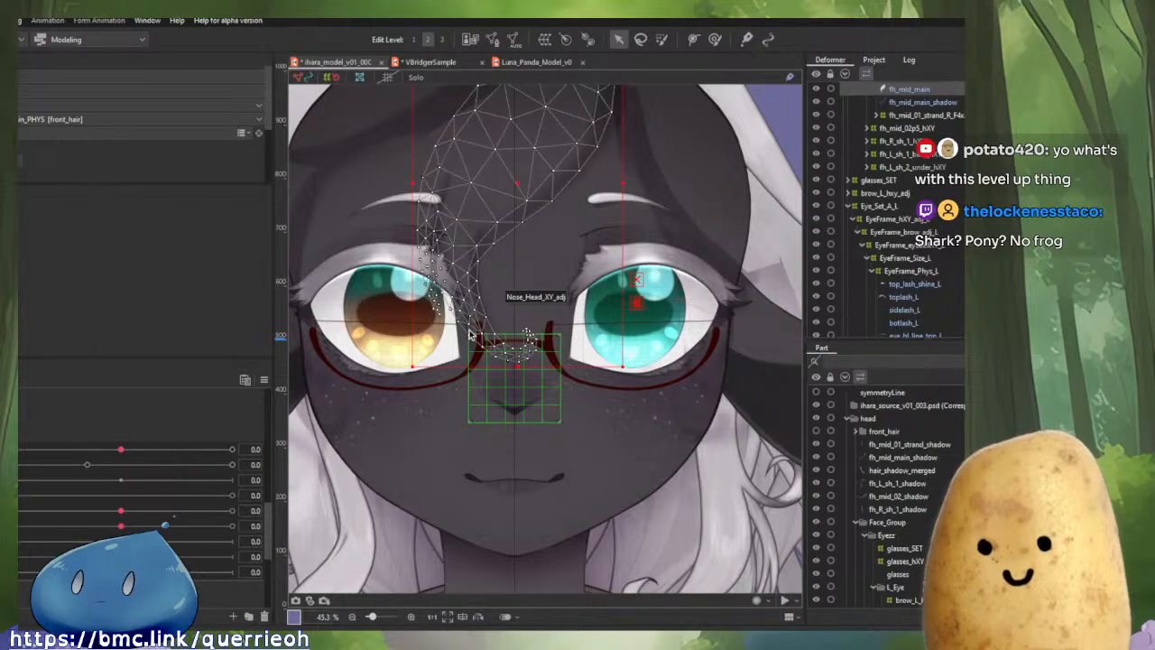
Hide the fh_mid_main strand and its fh_mid_main_shadow mesh across the forehead.
left_click_drag(418, 300, 449, 334)
left_click_drag(493, 389, 433, 360)
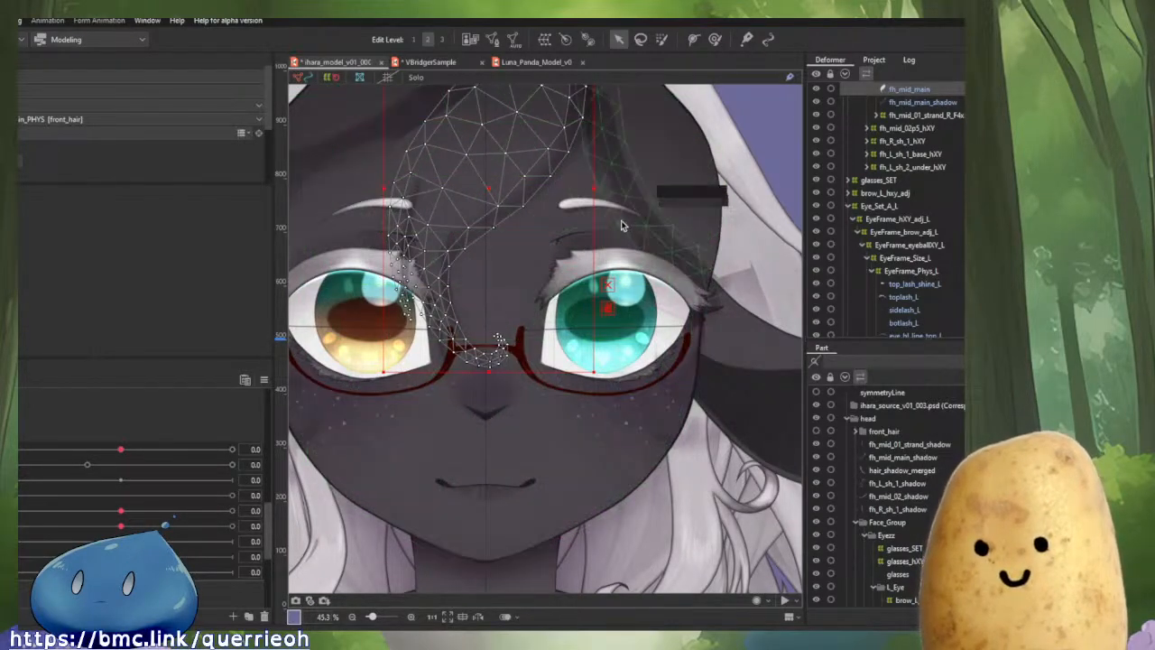
left_click_drag(647, 242, 723, 376)
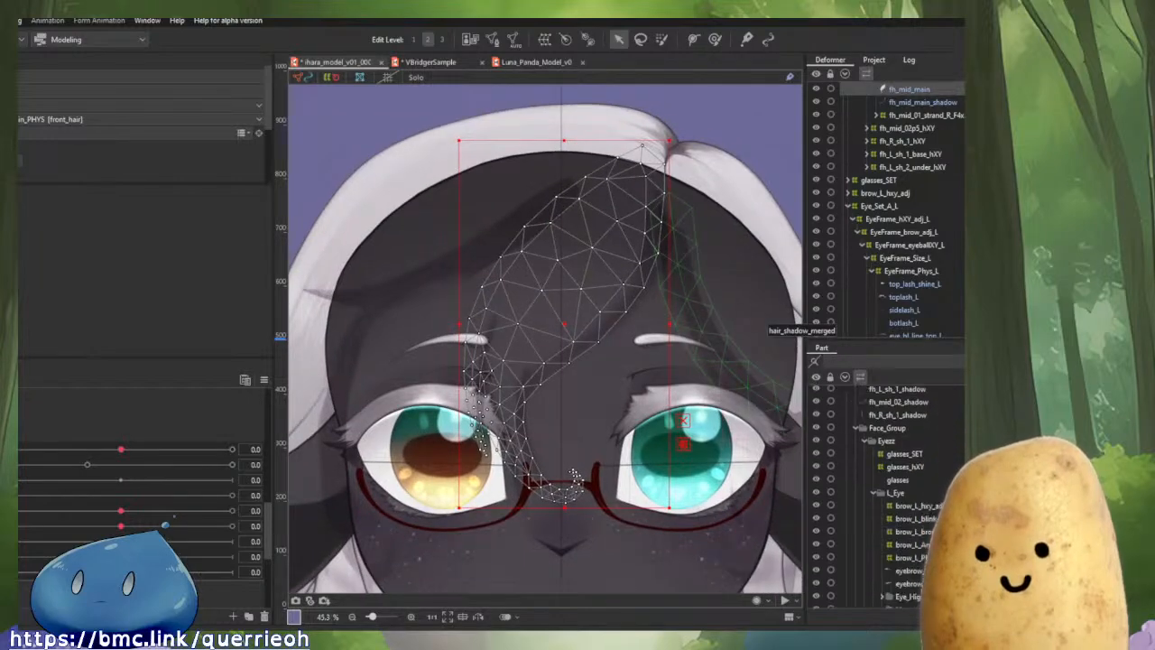
scroll(899, 435, "down", 2)
scroll(947, 188, "up", 2)
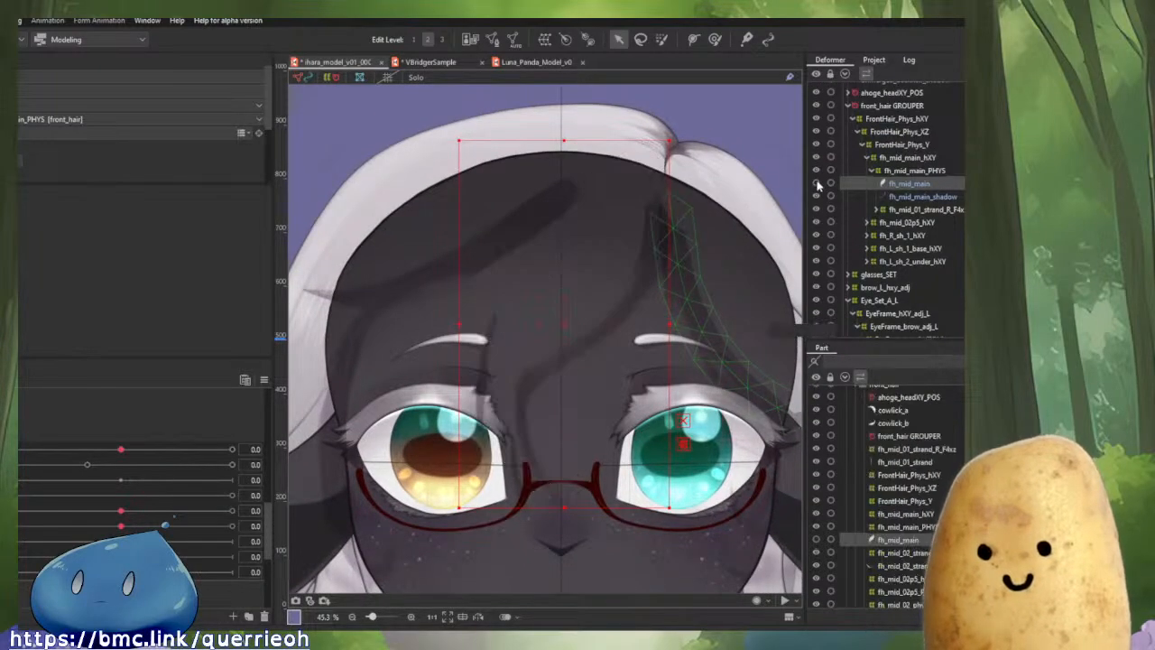
left_click(632, 290)
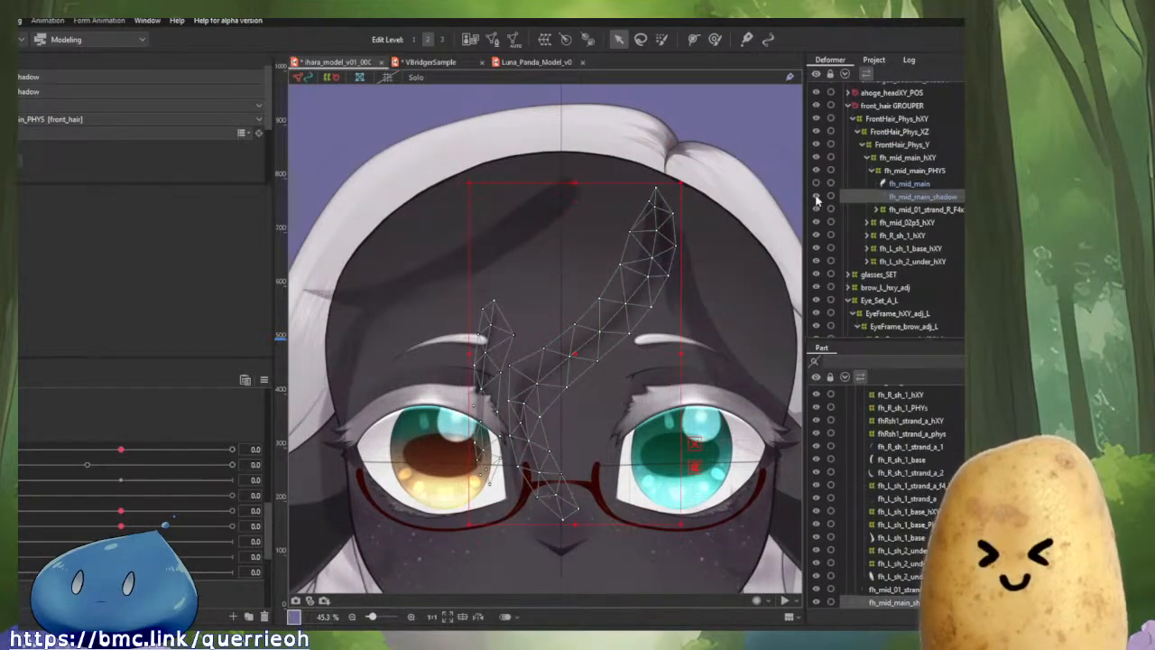
left_click(816, 196)
Hide the hair_shadow_merged and fh_mid_02_shadow meshes on the two sides of the forehead.
left_click(694, 279)
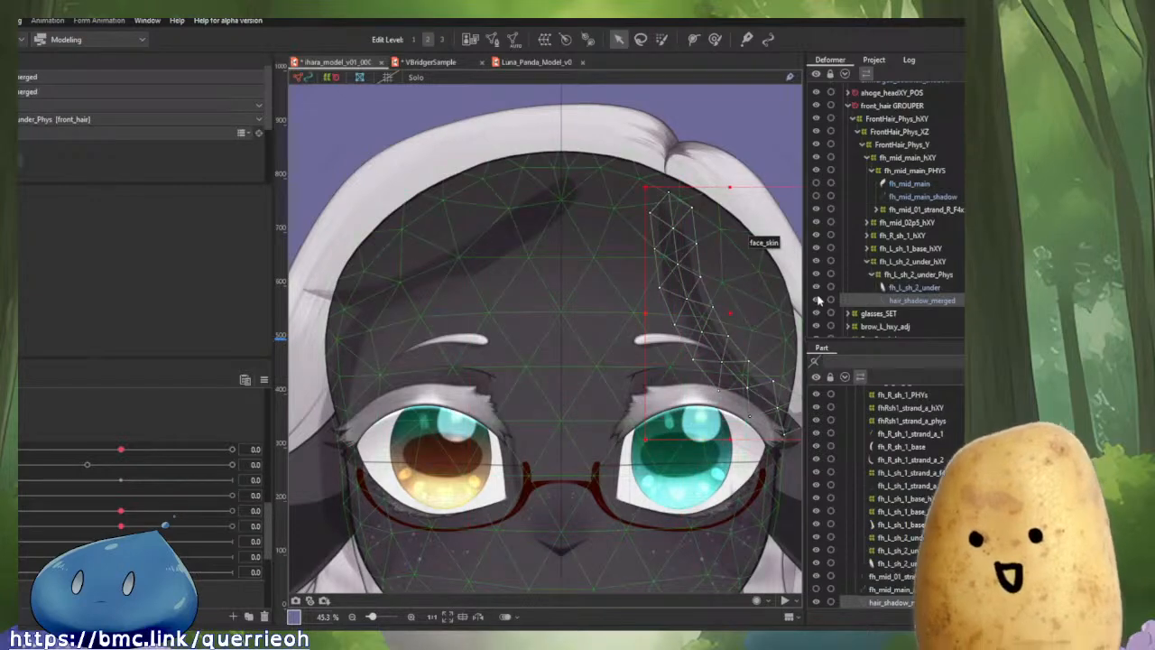
left_click(817, 300)
left_click(514, 222)
left_click(816, 248)
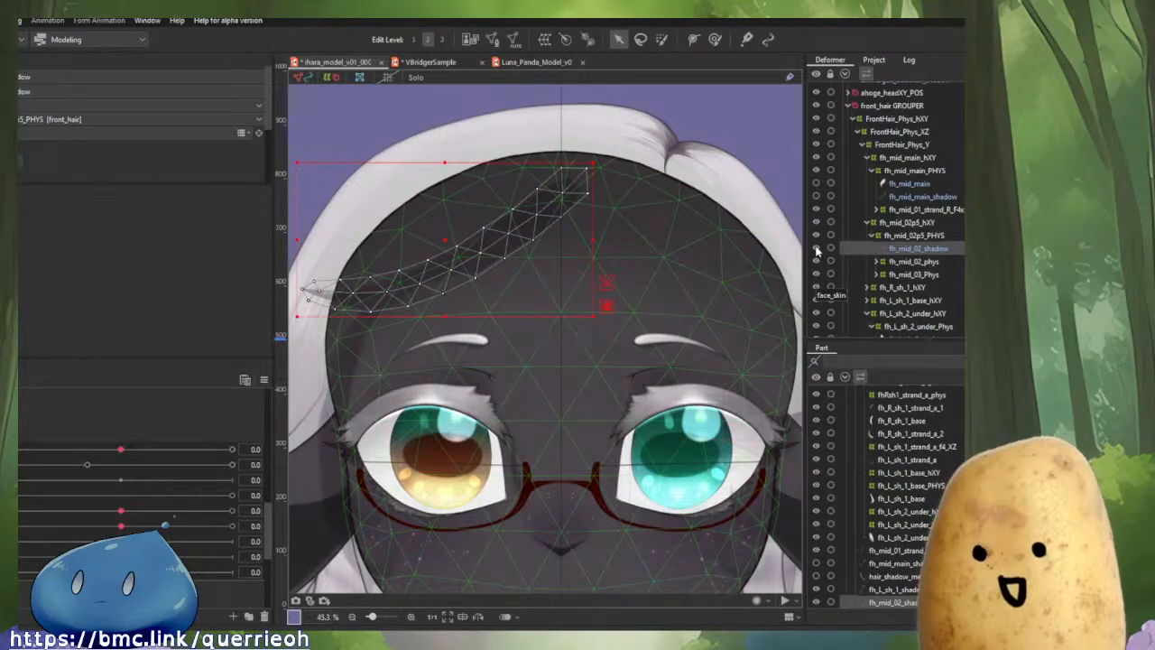
Hide the side hair shadows fh_R_sh_1_shadow and fh_L_sh_1_shadow over the cheeks.
left_click(369, 329)
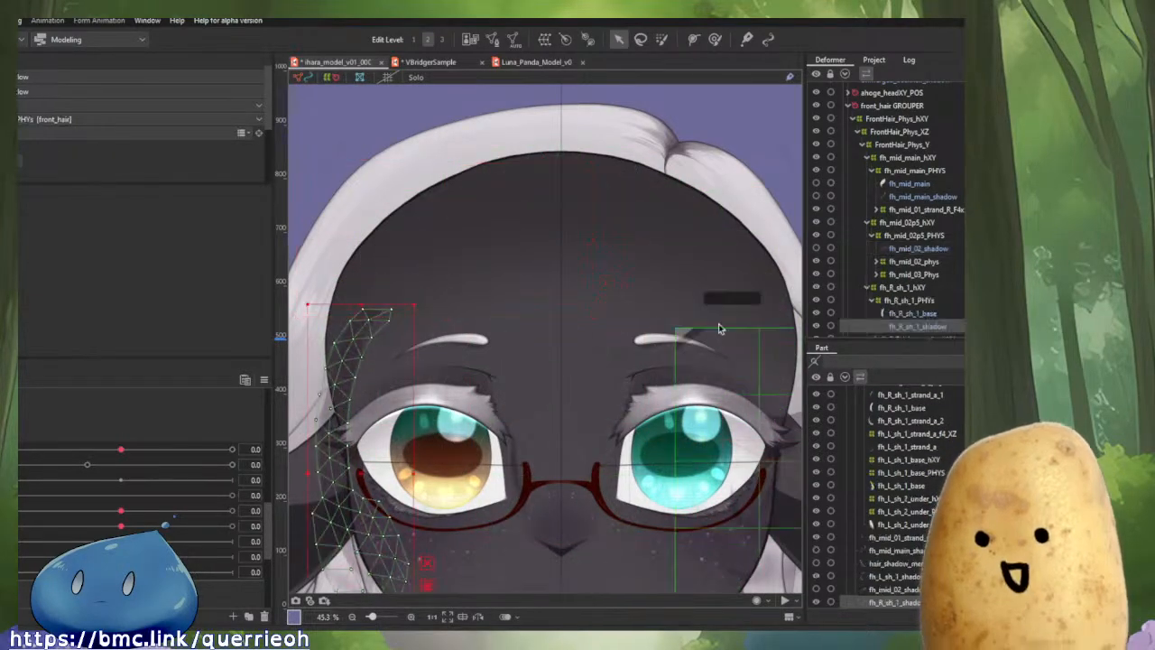
left_click(817, 326)
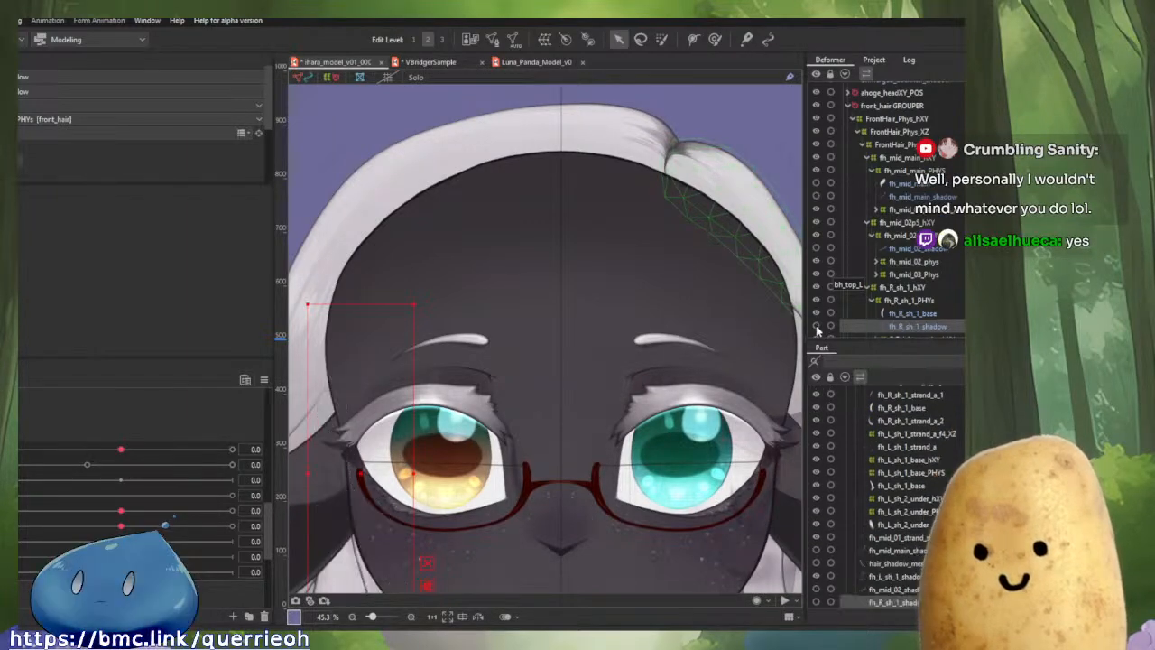
scroll(624, 384, "down", 2)
left_click_drag(622, 393, 597, 316)
scroll(685, 444, "up", 2)
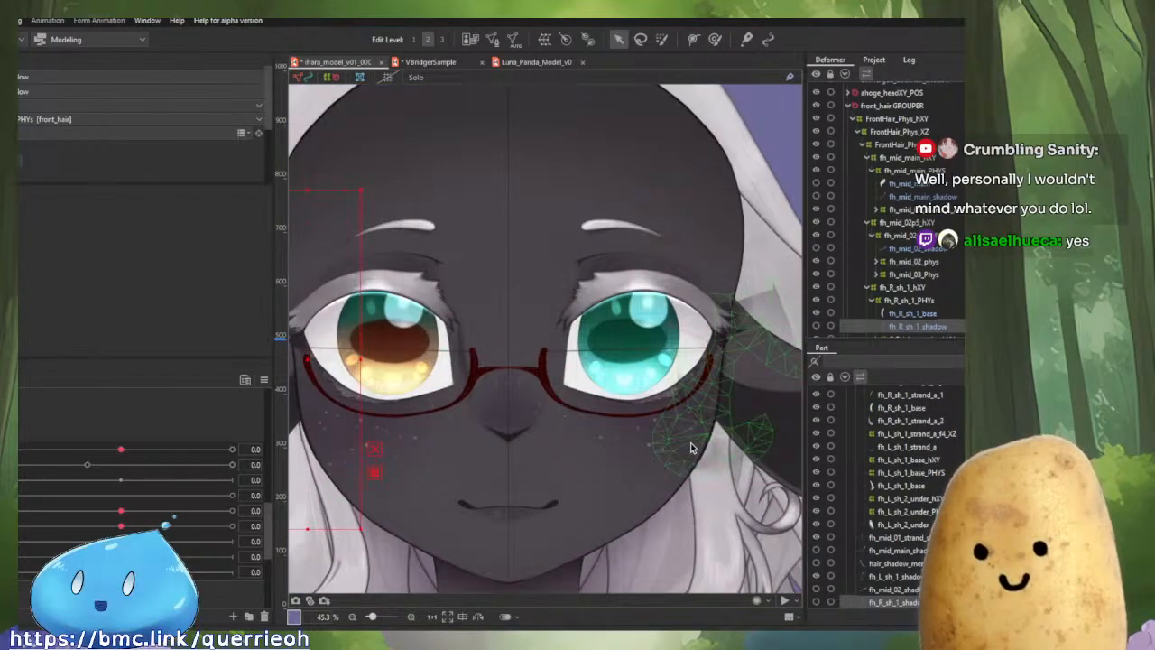
left_click(690, 446)
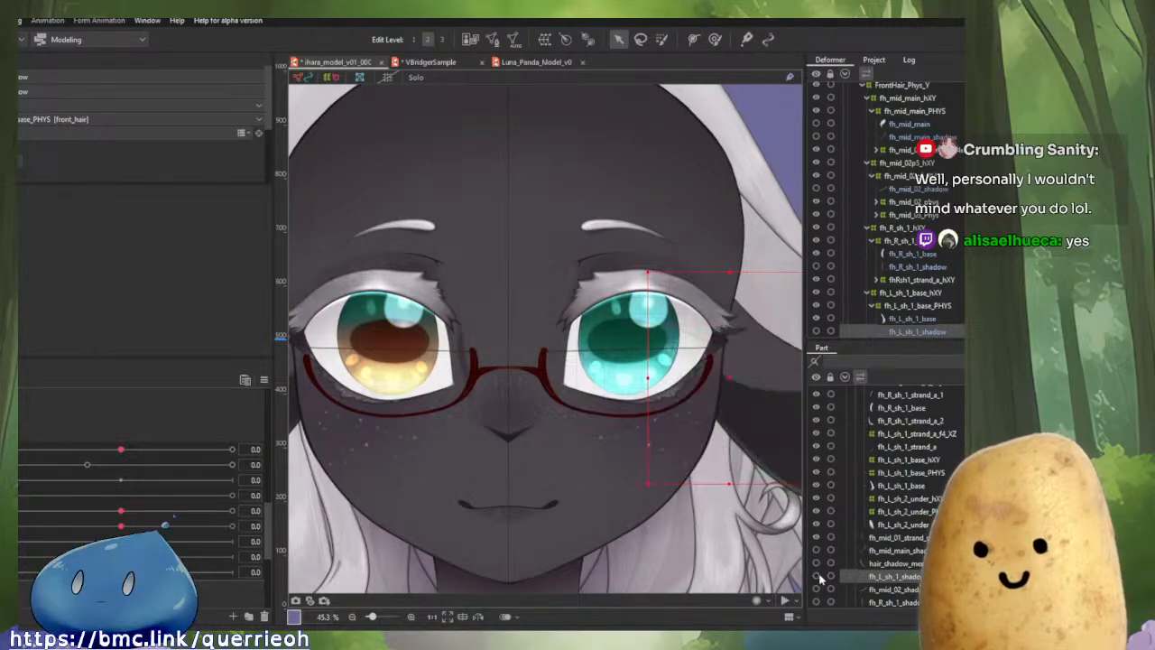
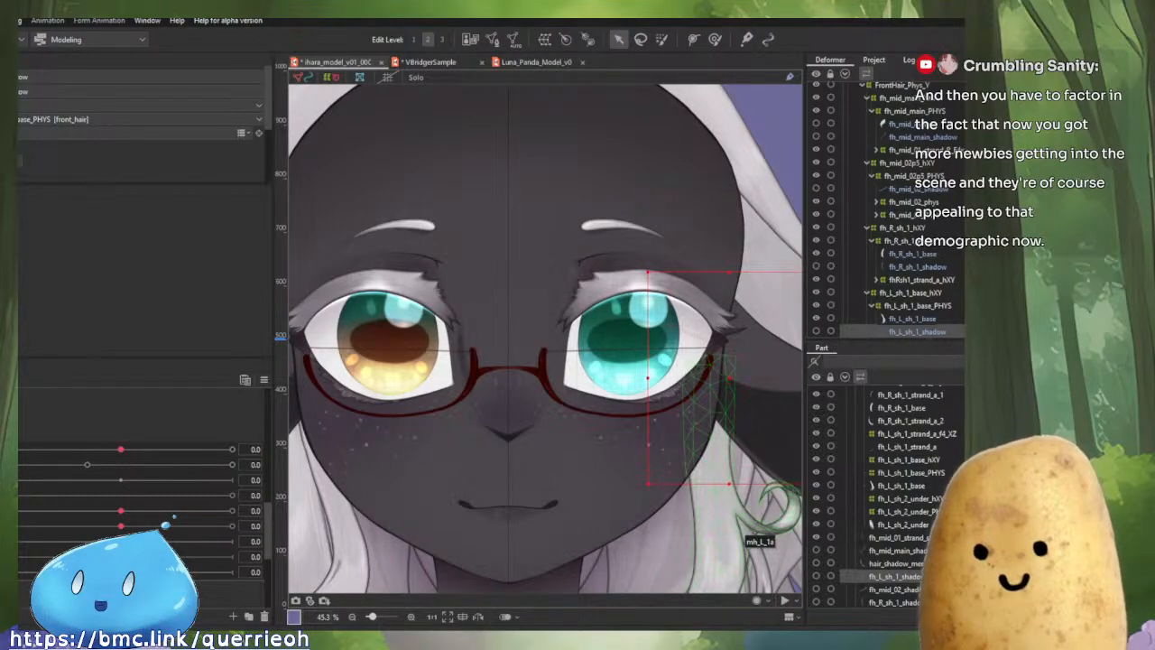
Inspect the eye on the viewer's right, picking its large highlight, small top highlight and eye_shadow_L mesh in turn.
left_click_drag(752, 565, 737, 517)
scroll(737, 517, "down", 3)
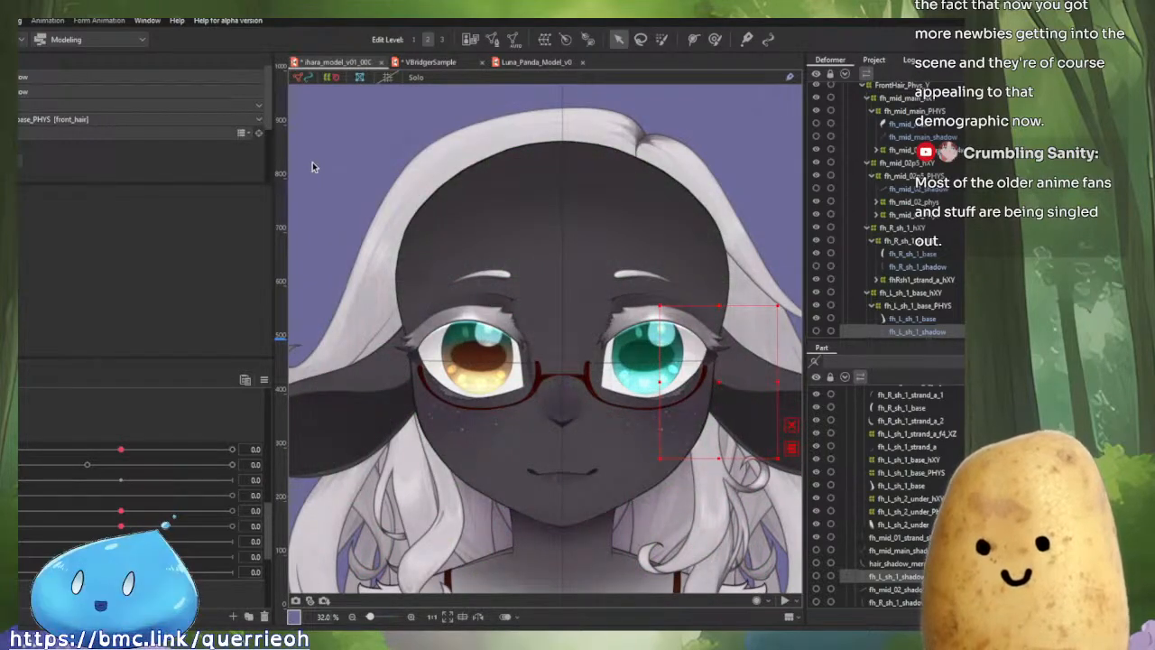
scroll(632, 316, "up", 5)
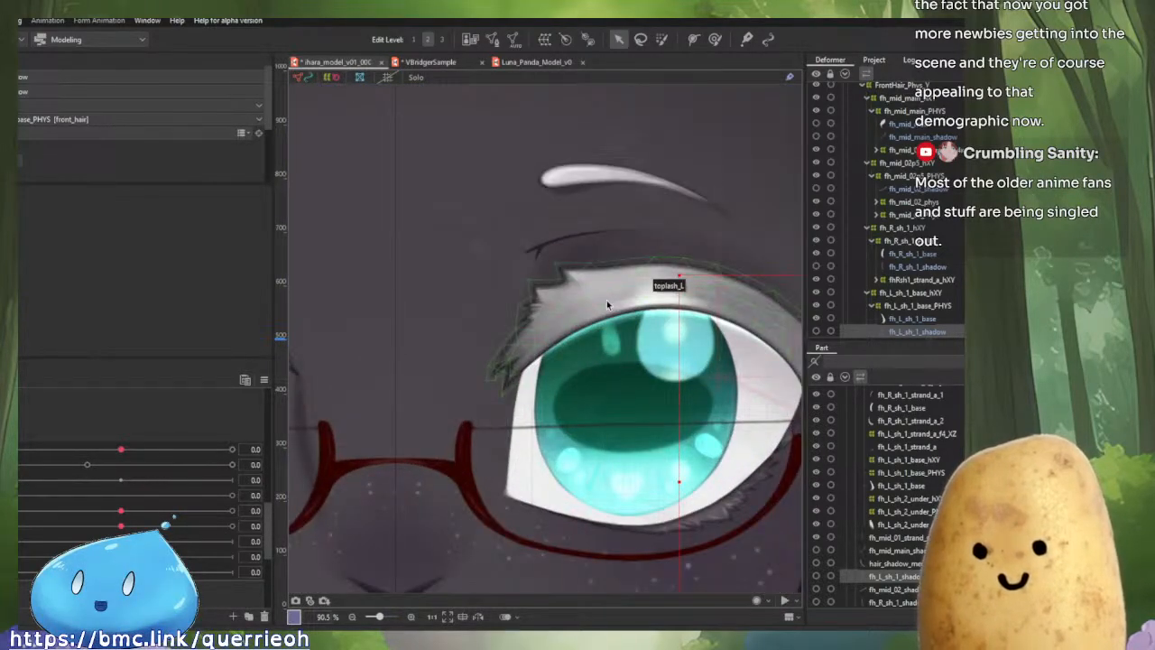
left_click(607, 302)
left_click(672, 352)
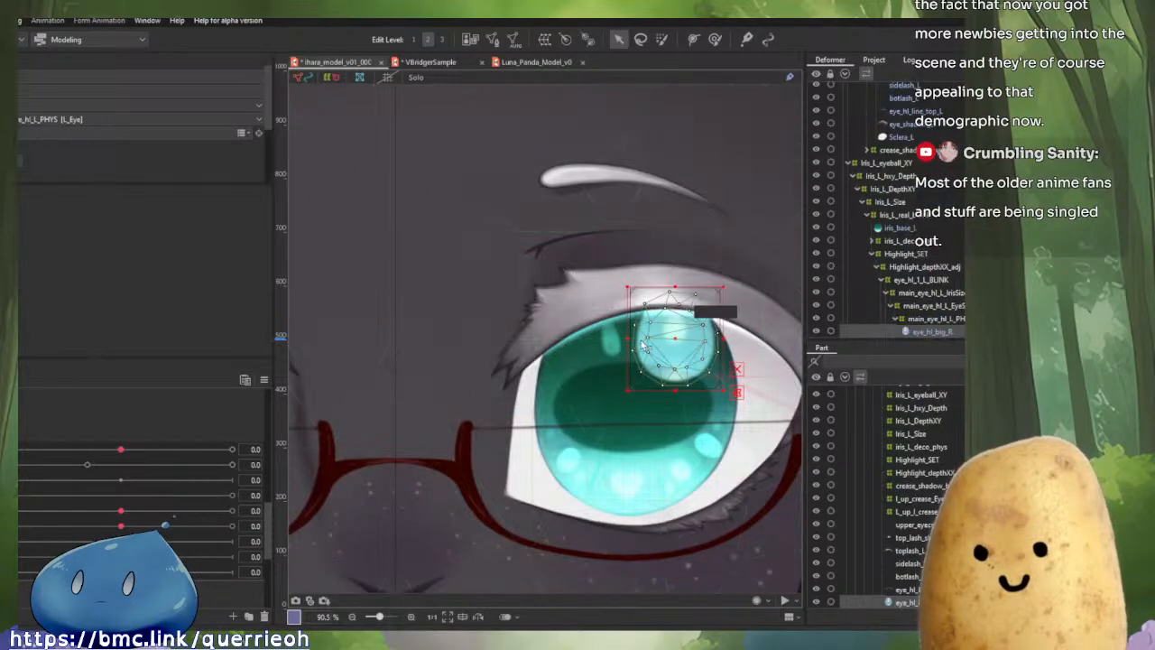
scroll(622, 345, "up", 3)
left_click(597, 346)
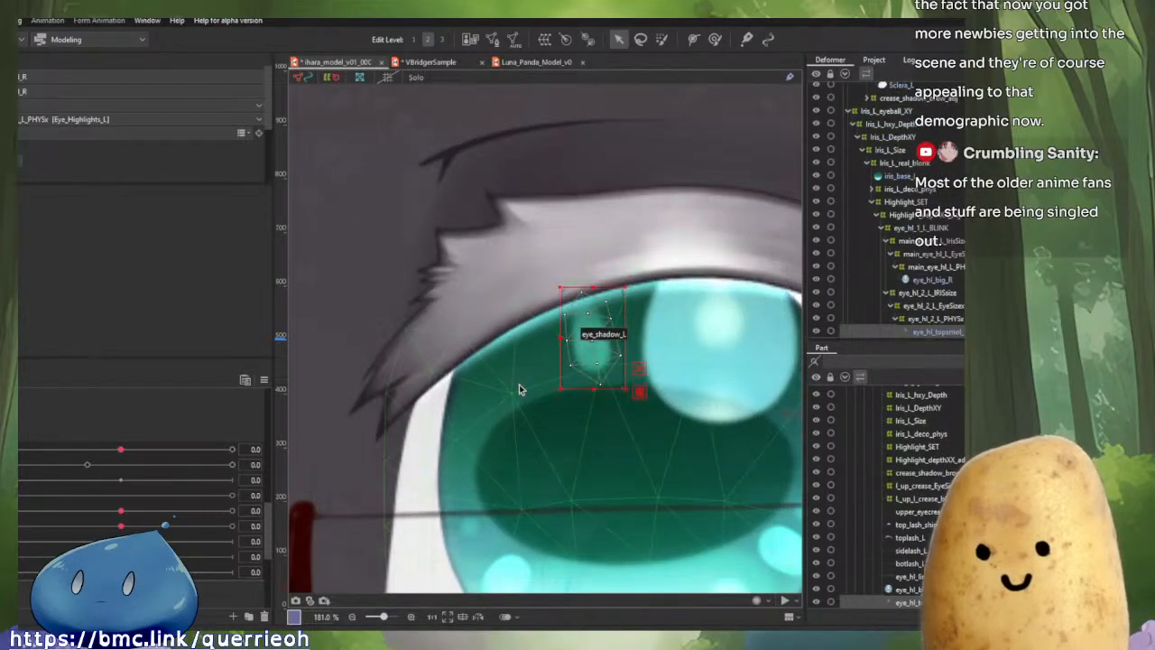
left_click(523, 384)
scroll(525, 386, "down", 3)
scroll(581, 383, "up", 1)
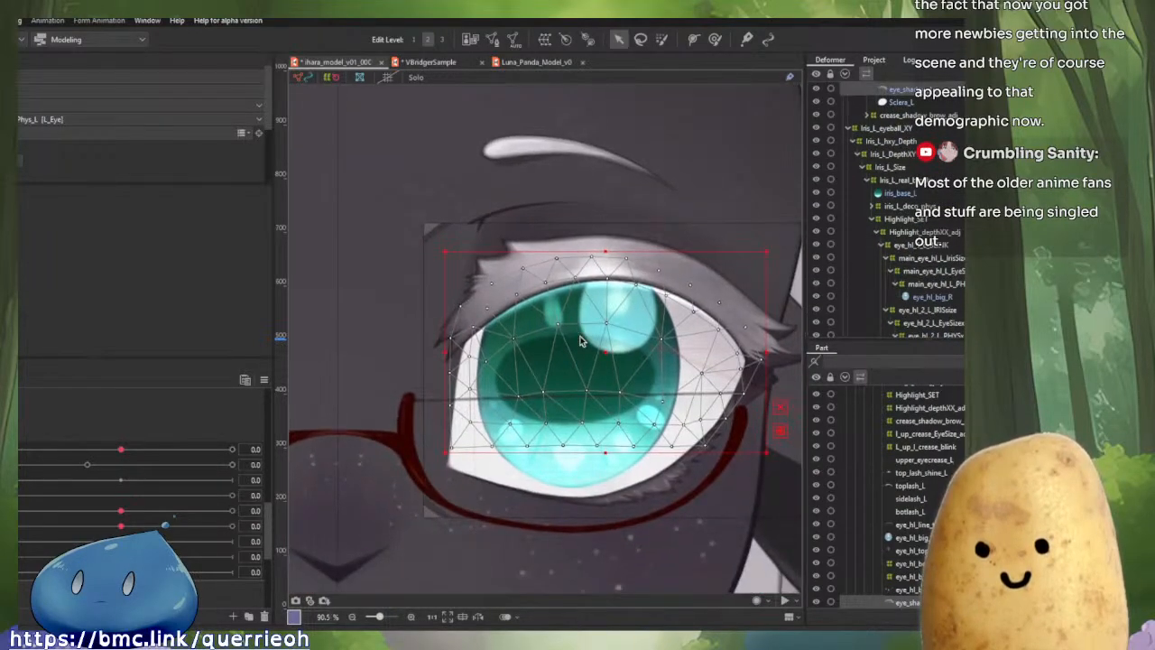
scroll(577, 343, "up", 1)
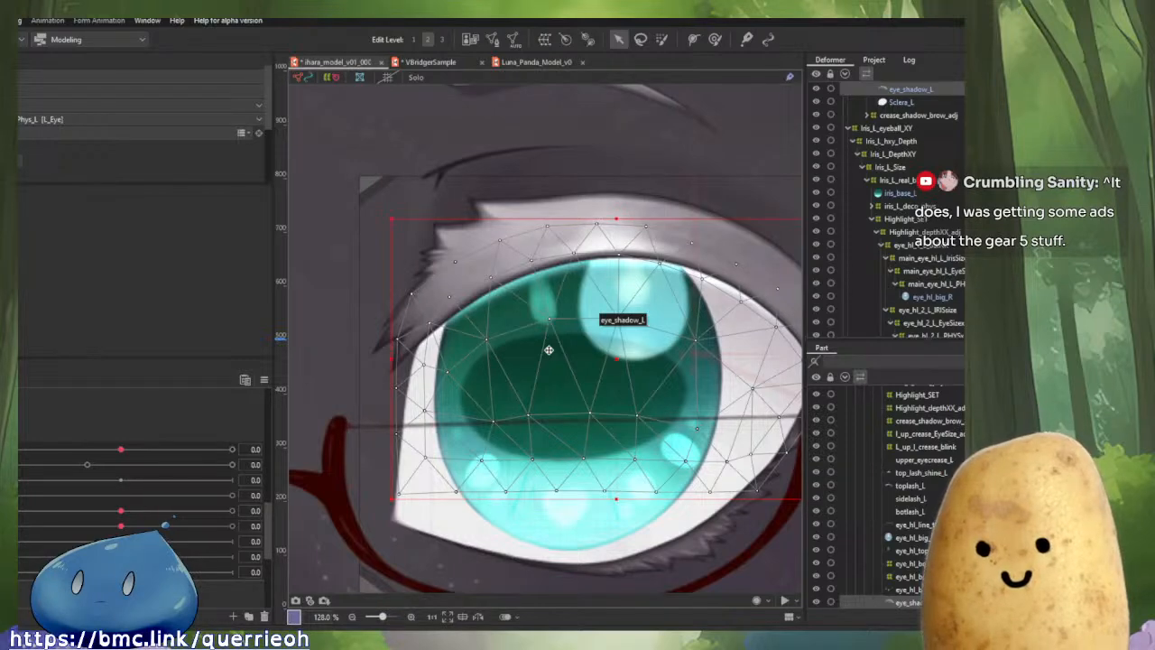
Trace eye_shadow_L up the deformer hierarchy through EyeFrame_brow_adj_L and EyeFrame_hXY_adj_L, and select the parent Eye_Set_A_L deformer.
scroll(606, 377, "down", 5)
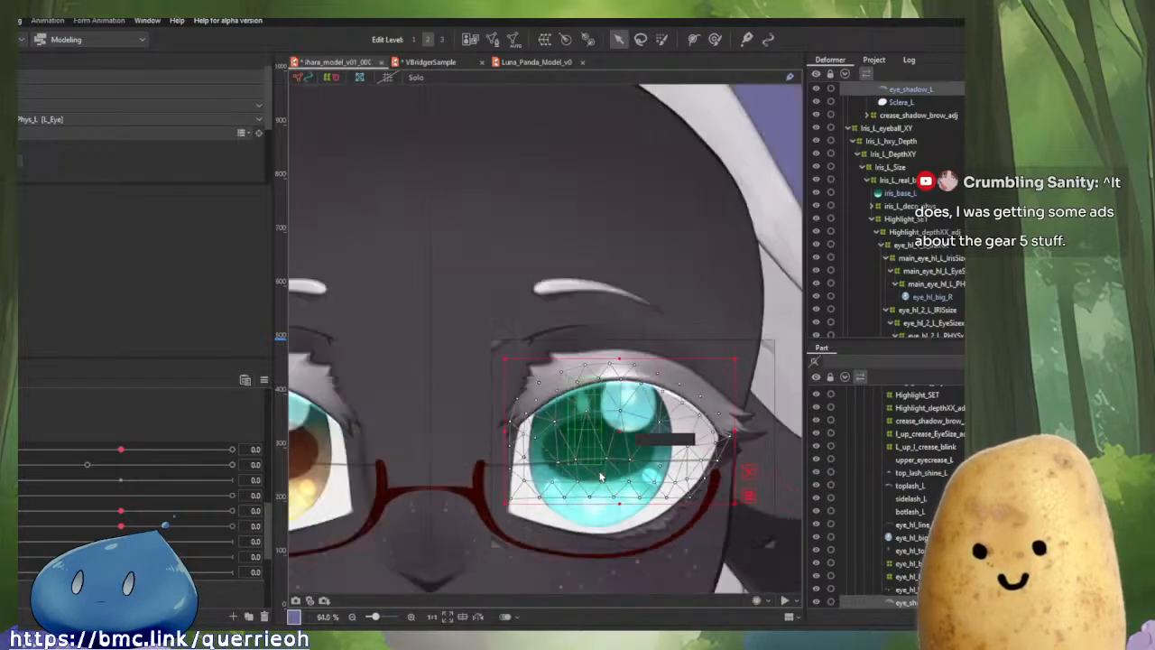
scroll(607, 375, "up", 1)
left_click_drag(608, 330, 585, 261)
scroll(586, 263, "down", 2)
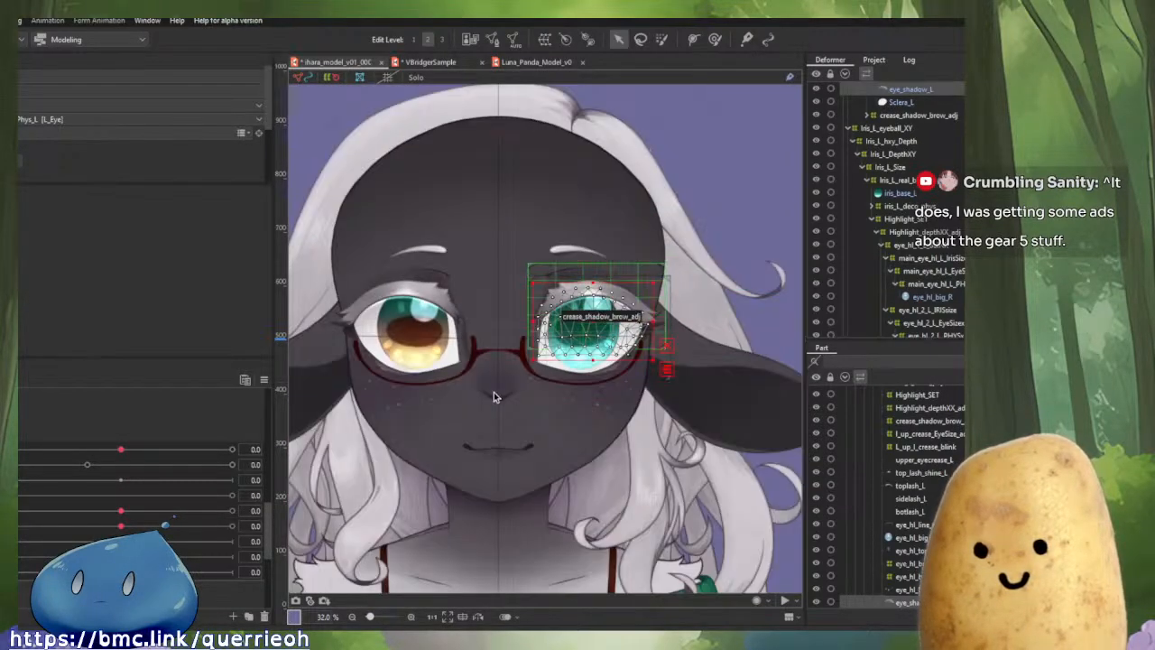
scroll(494, 392, "up", 1)
scroll(623, 316, "up", 5)
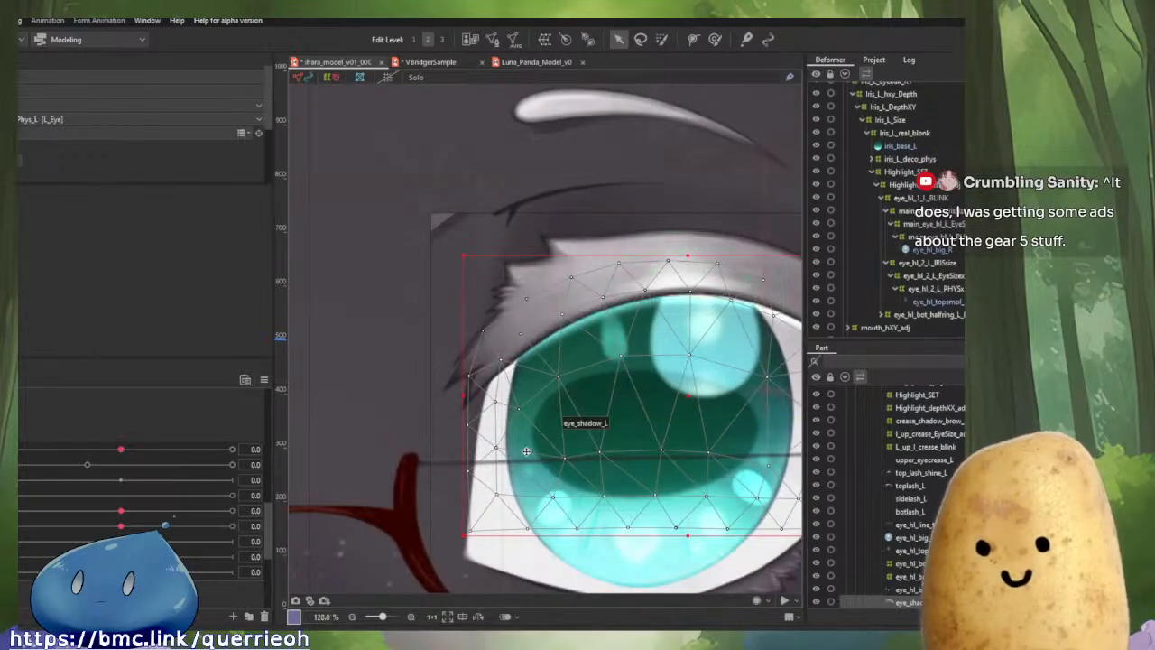
scroll(910, 233, "up", 4)
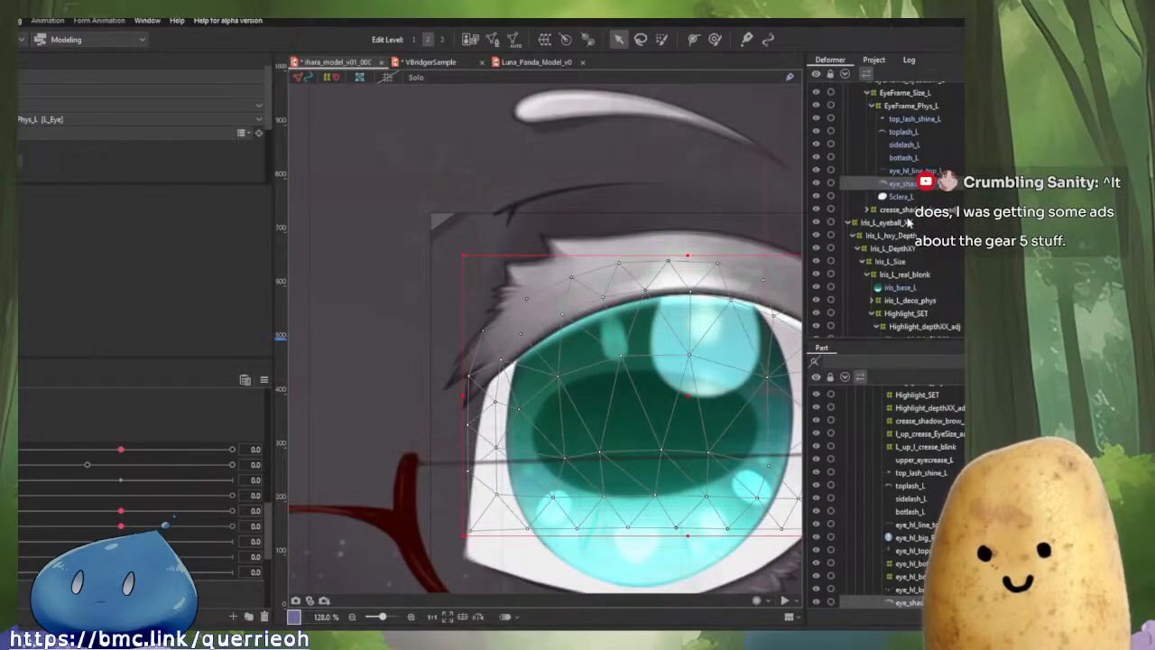
left_click(893, 183)
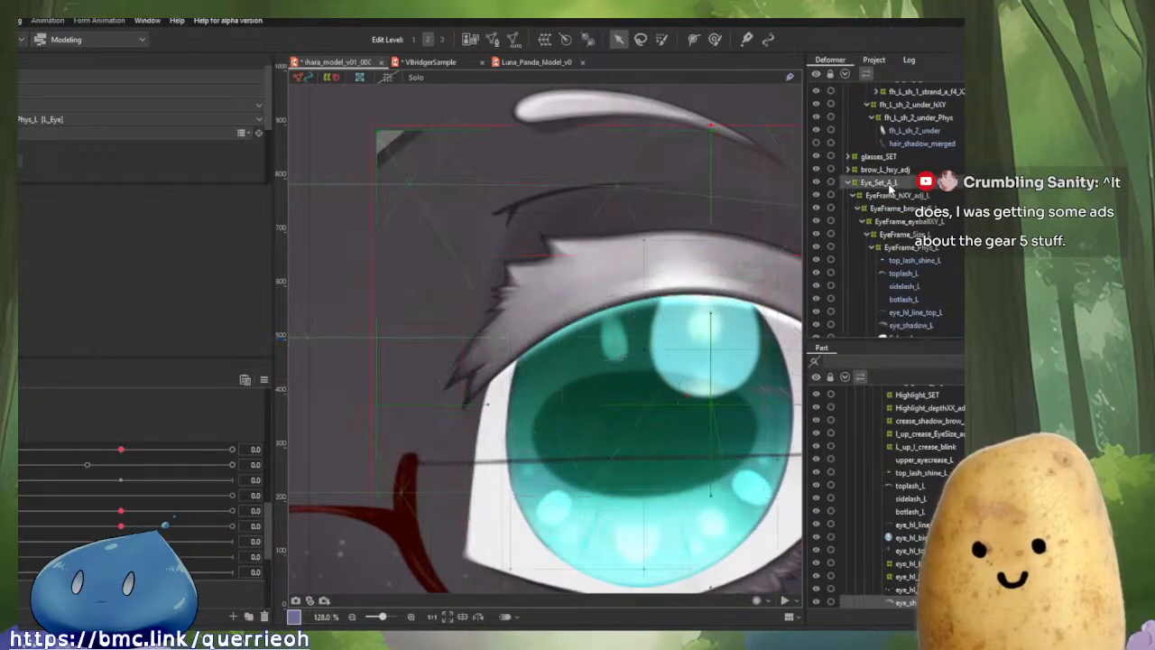
left_click(867, 196)
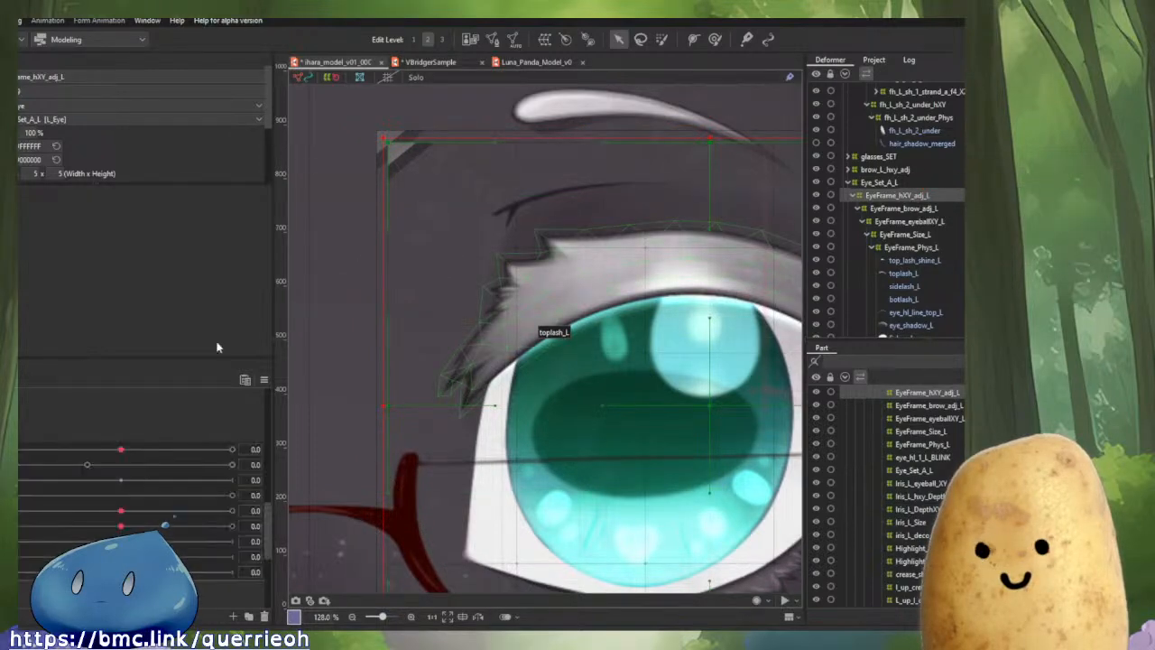
left_click(902, 209)
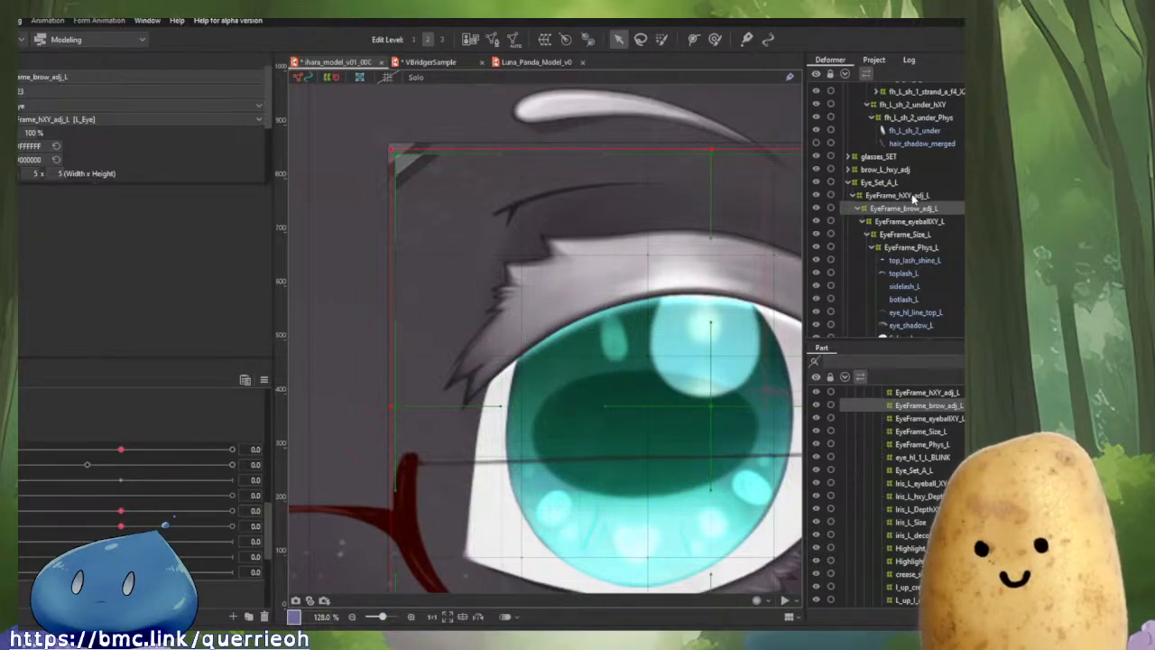
left_click(914, 197)
left_click(895, 184)
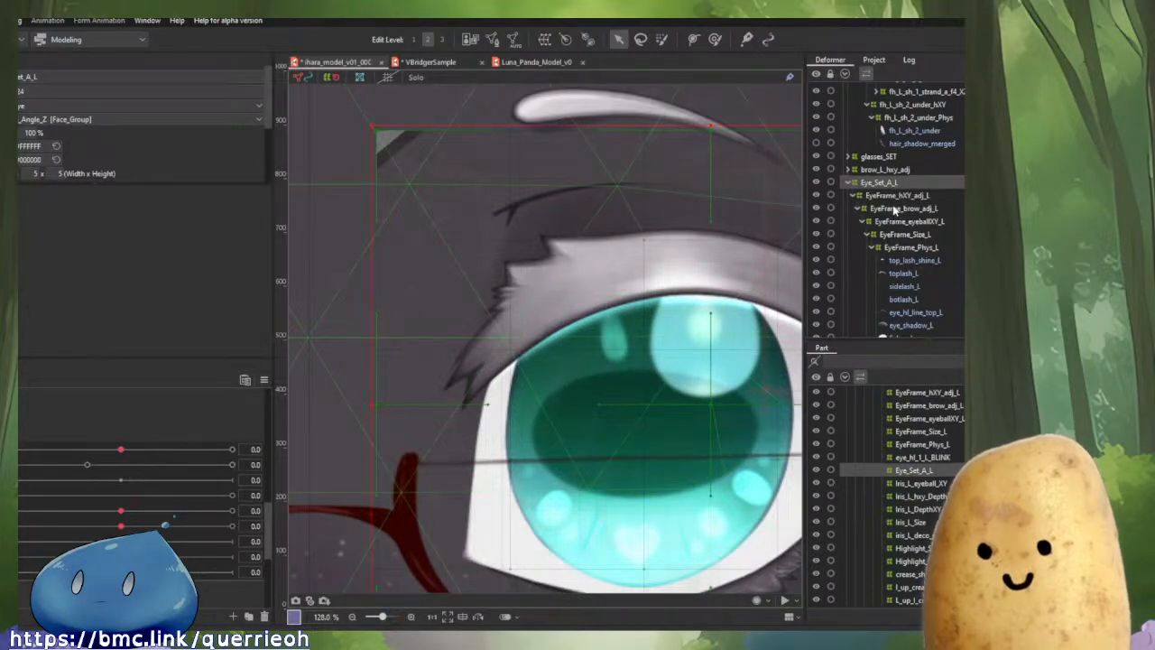
scroll(704, 213, "down", 3)
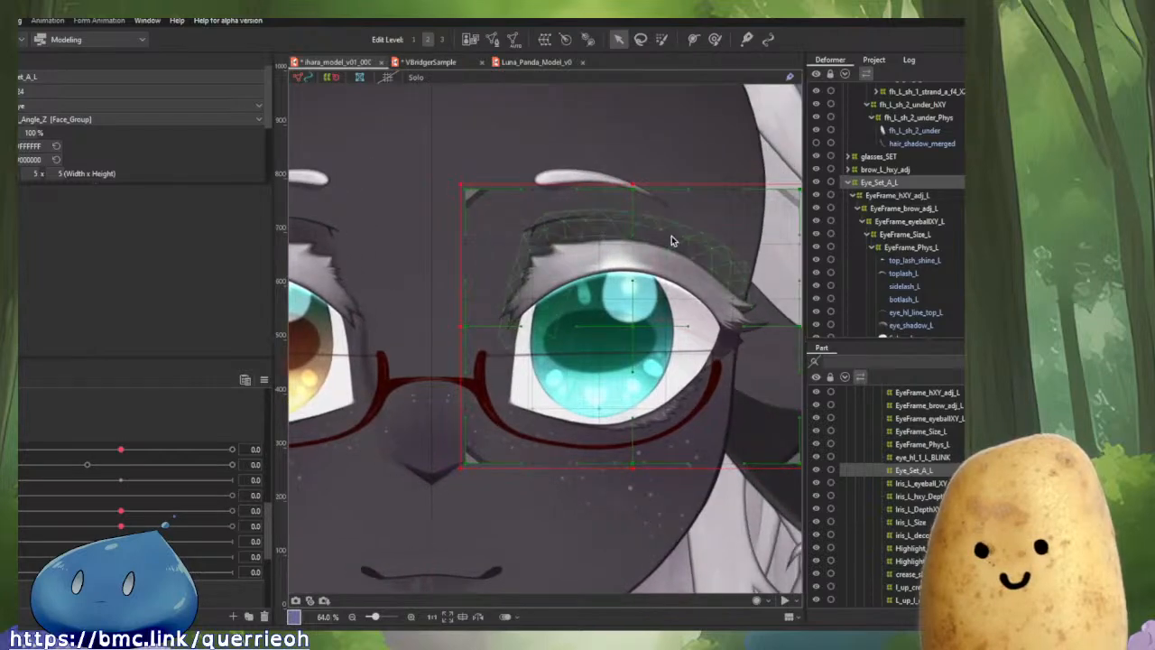
scroll(671, 240, "up", 2)
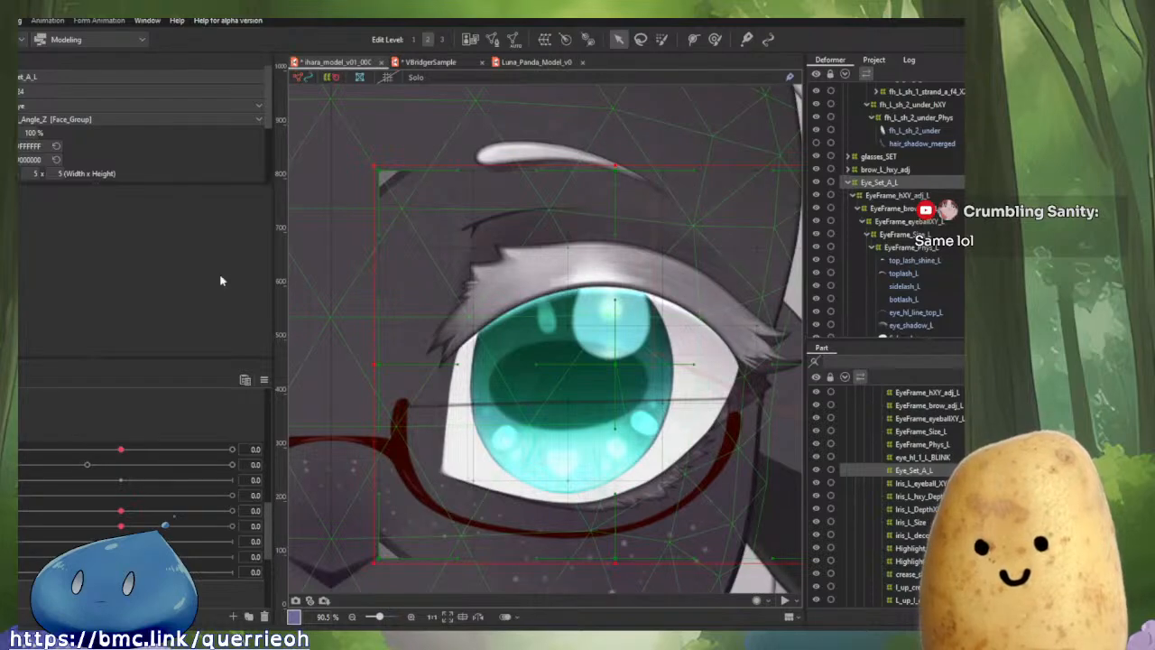
scroll(518, 279, "down", 5)
scroll(582, 294, "up", 5)
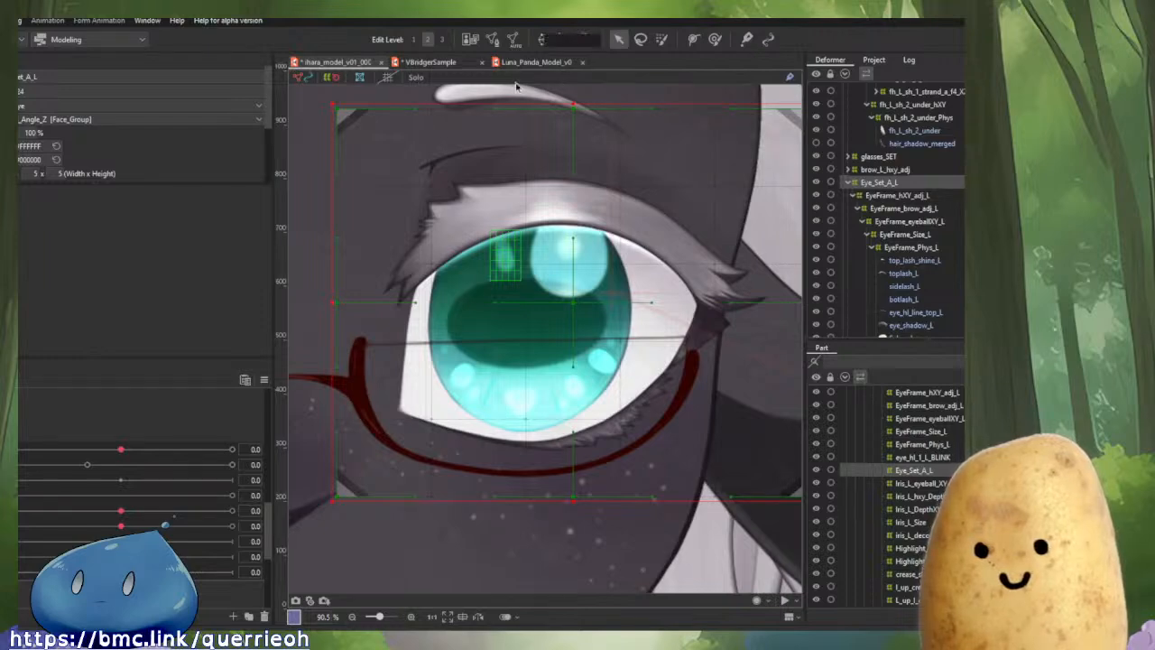
left_click_drag(559, 308, 565, 321)
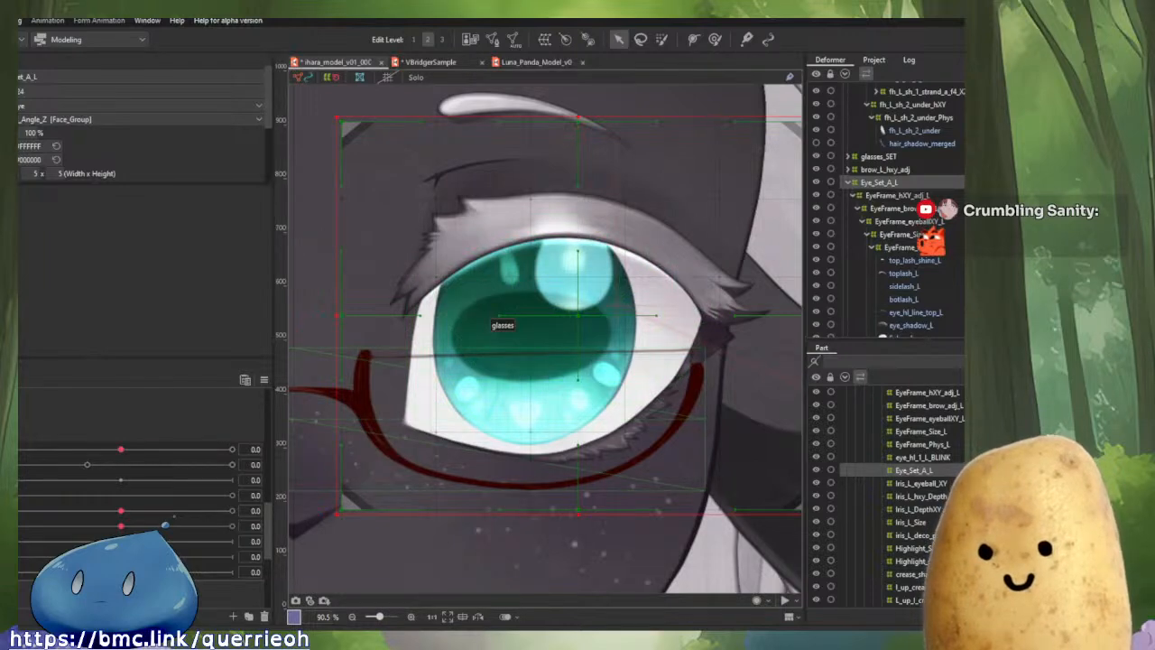
left_click_drag(497, 441, 500, 484)
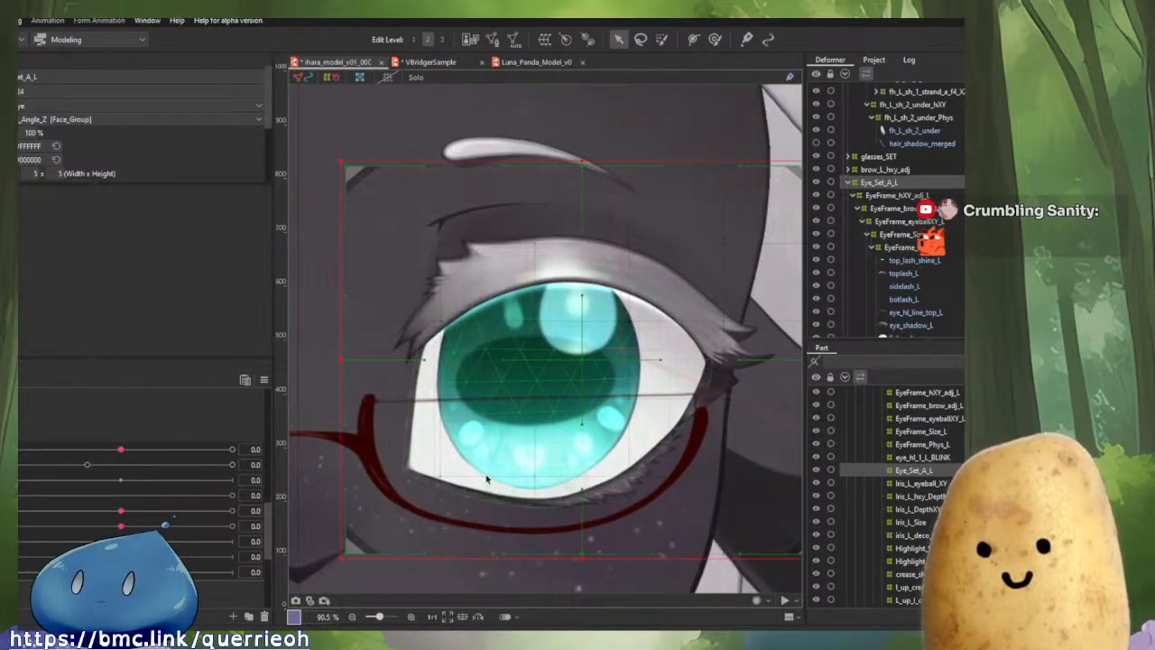
left_click_drag(482, 406, 477, 343)
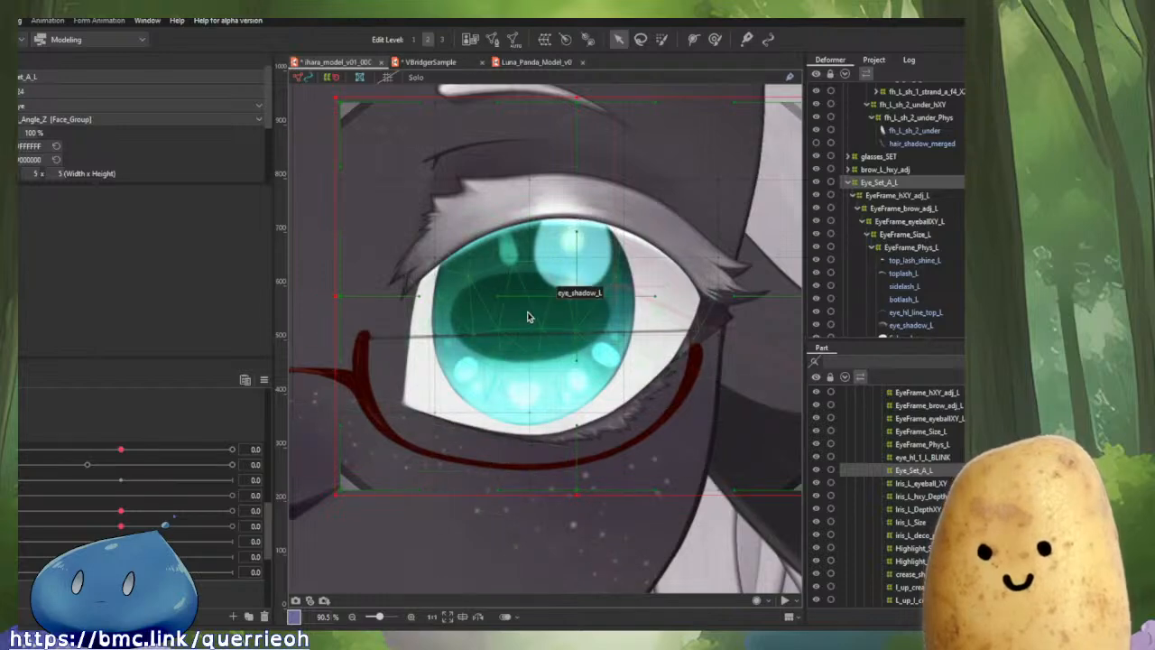
left_click_drag(529, 316, 538, 328)
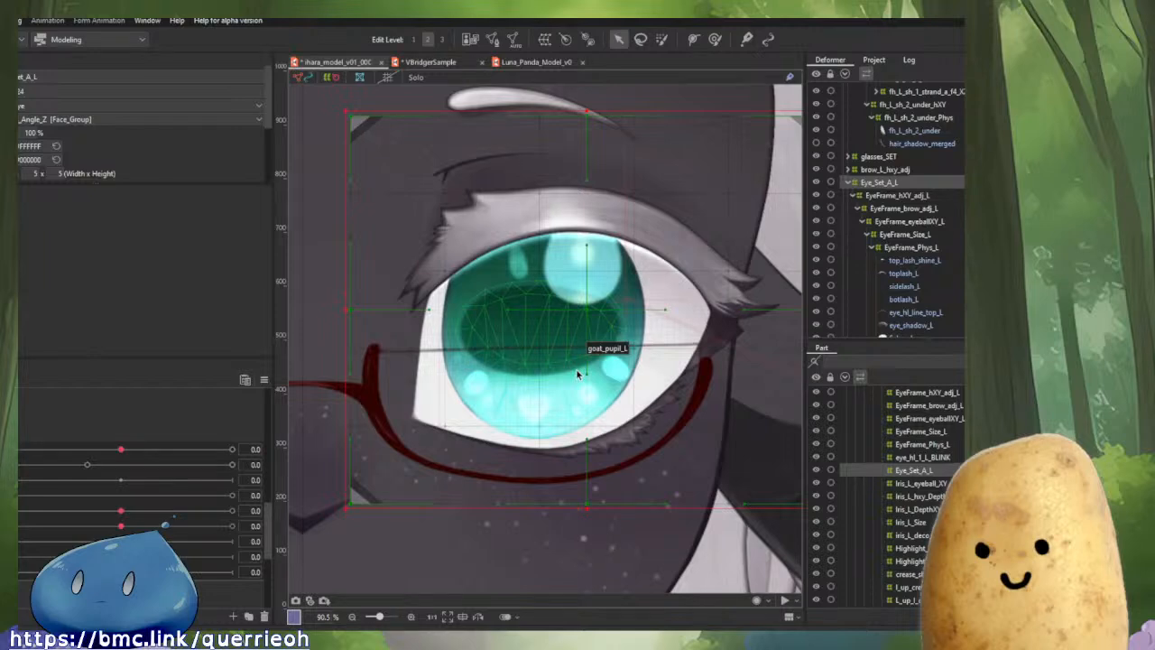
scroll(608, 304, "up", 2)
left_click_drag(608, 304, 581, 309)
scroll(649, 281, "down", 2)
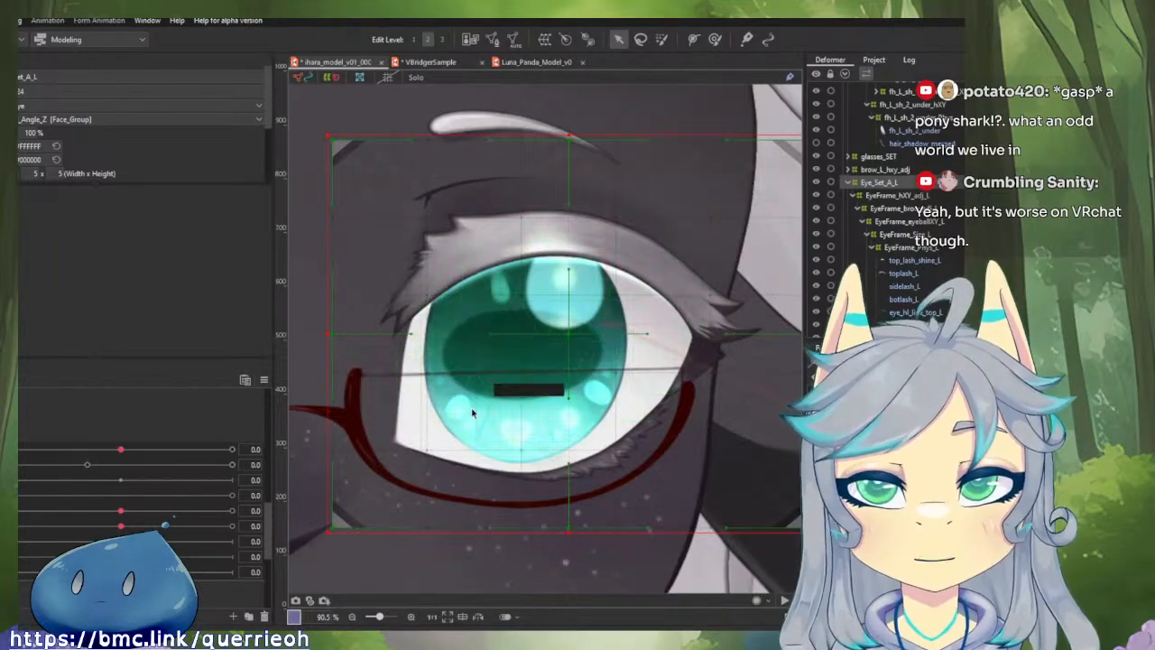
scroll(494, 417, "down", 3)
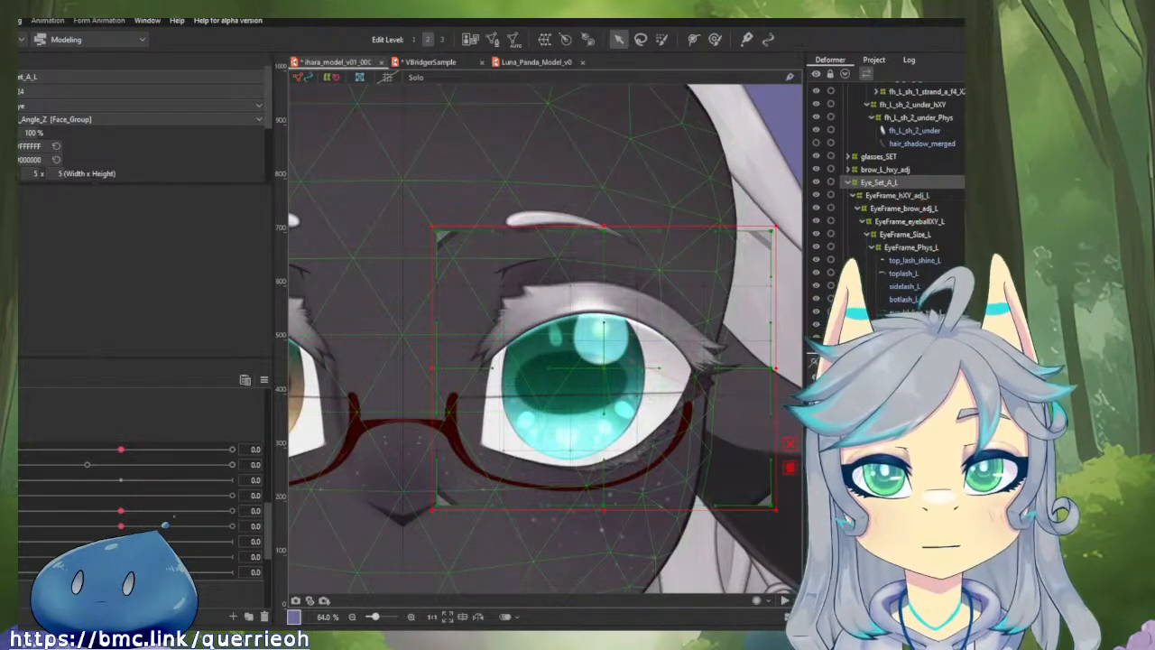
Select the Eye_Set_A_L deformer together with all its child deformers and meshes.
left_click_drag(556, 370, 534, 321)
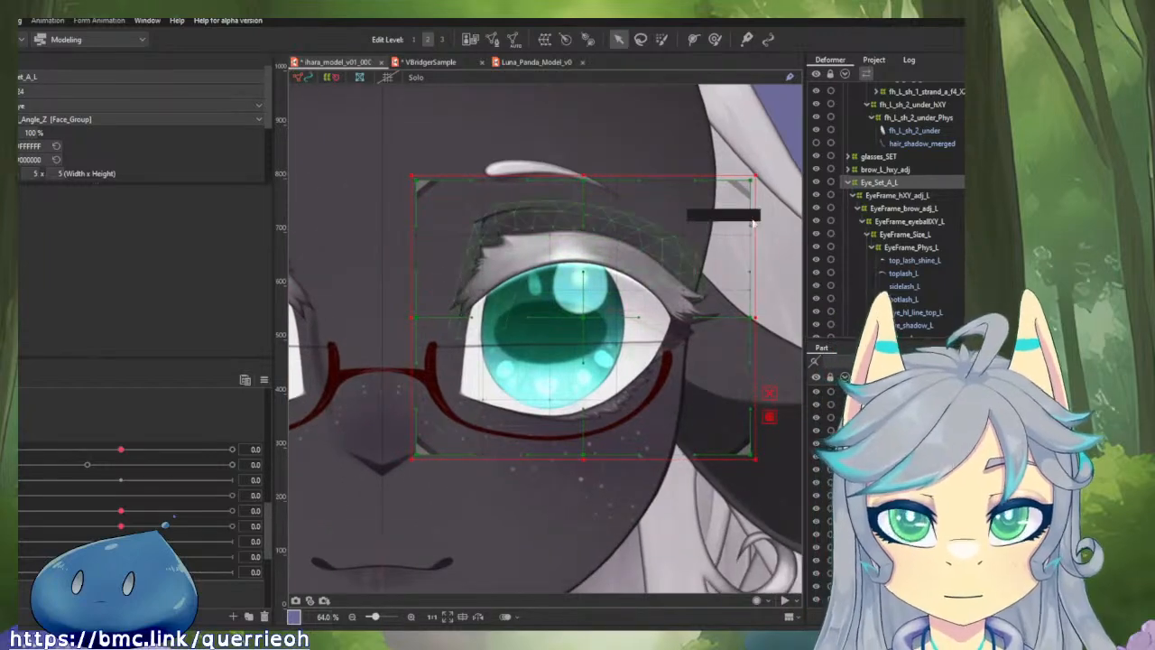
right_click(880, 184)
left_click(890, 186)
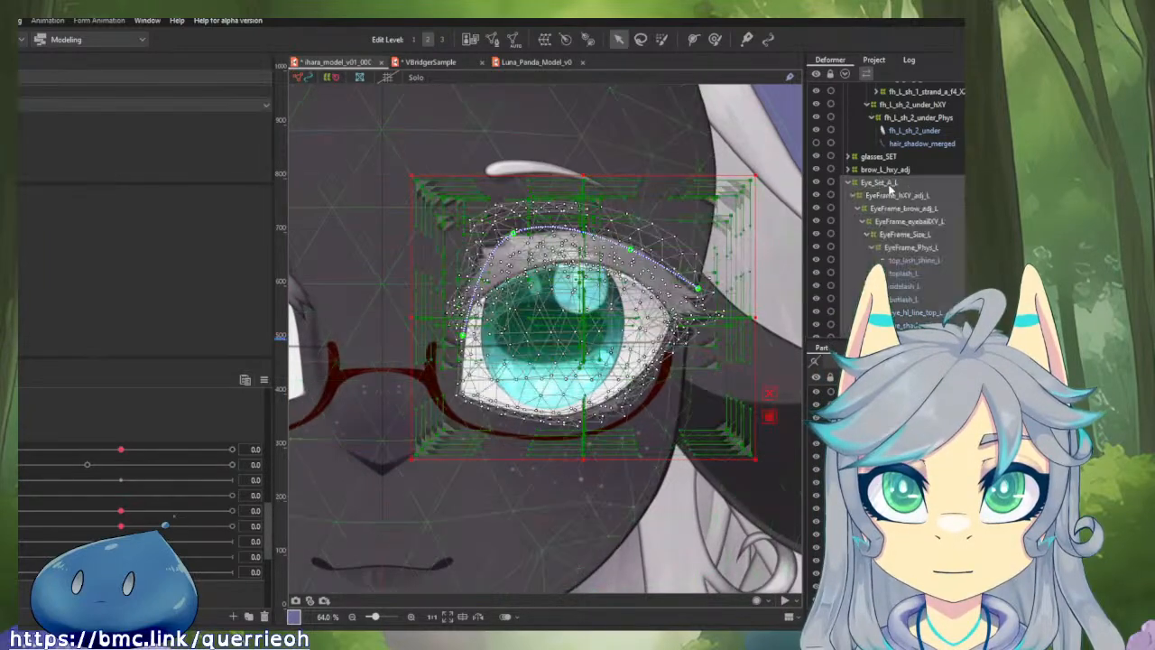
left_click(658, 297)
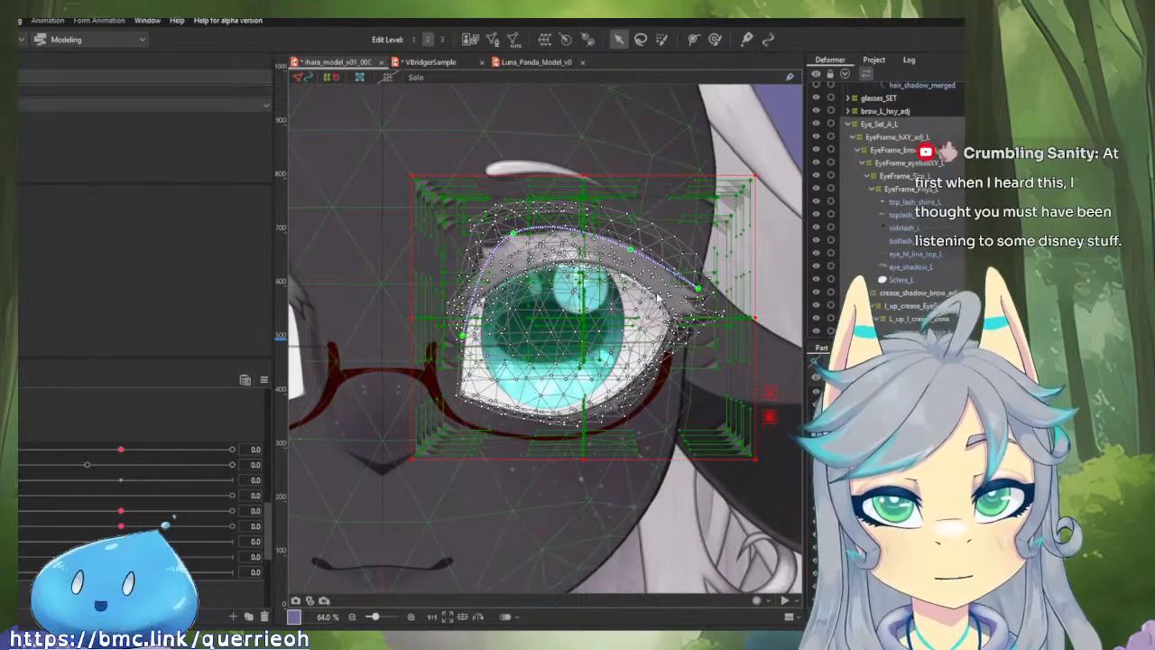
left_click(651, 294)
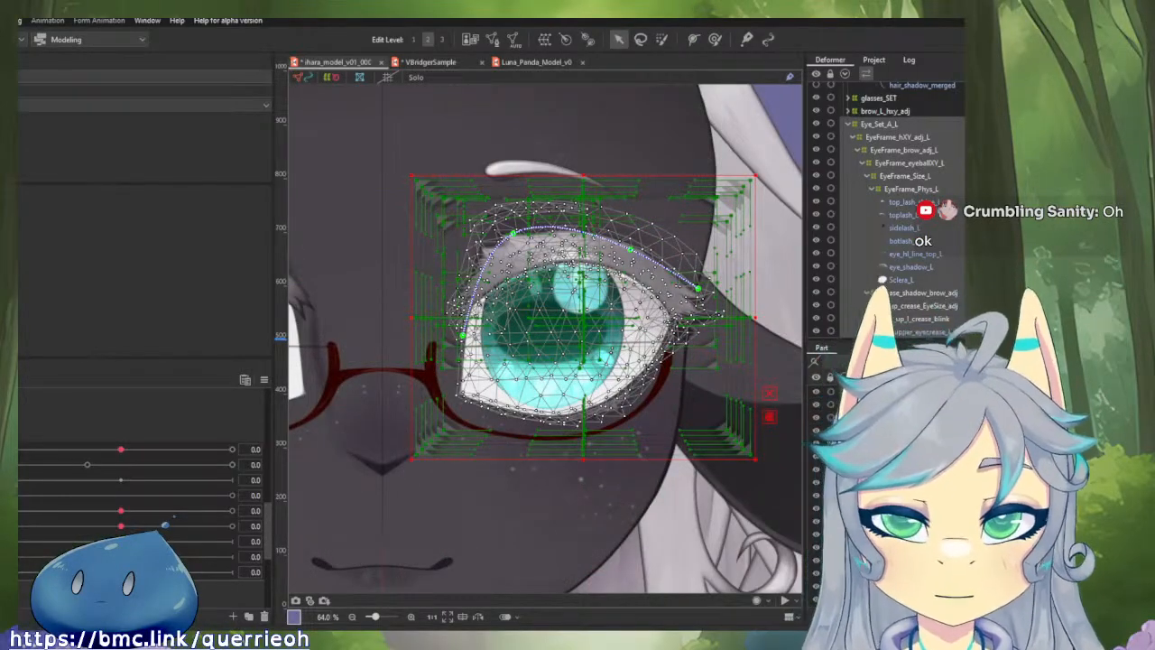
Play the model's pose animation and examine how the selected eye moves with the whole head.
left_click(784, 600)
scroll(630, 378, "down", 3)
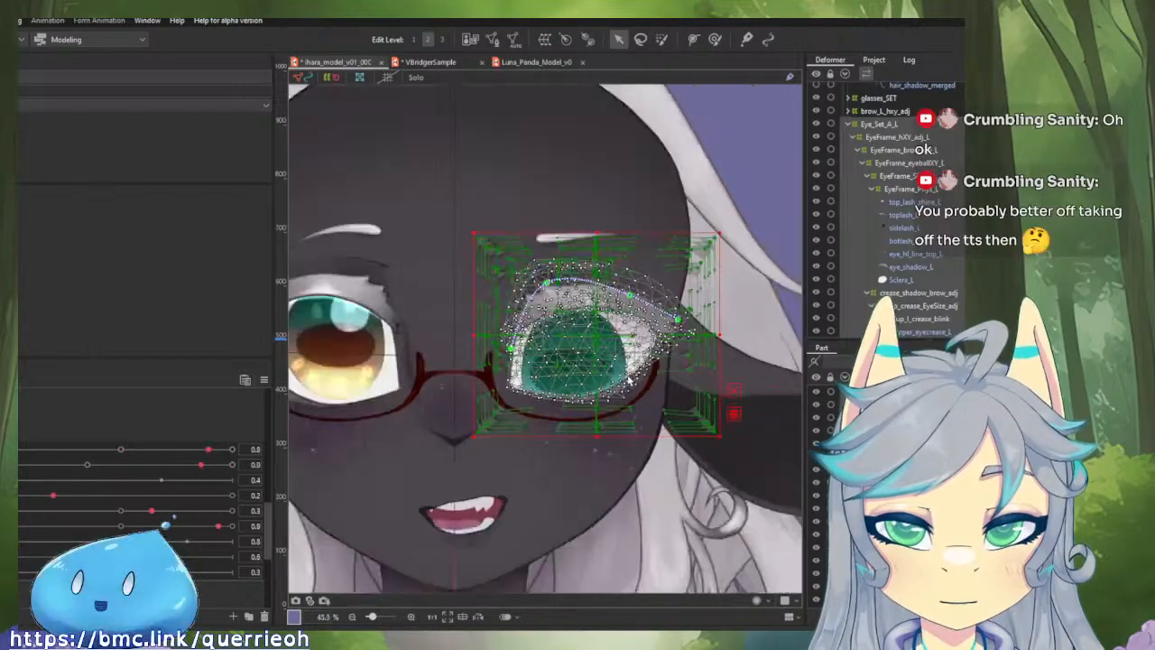
scroll(630, 383, "down", 3)
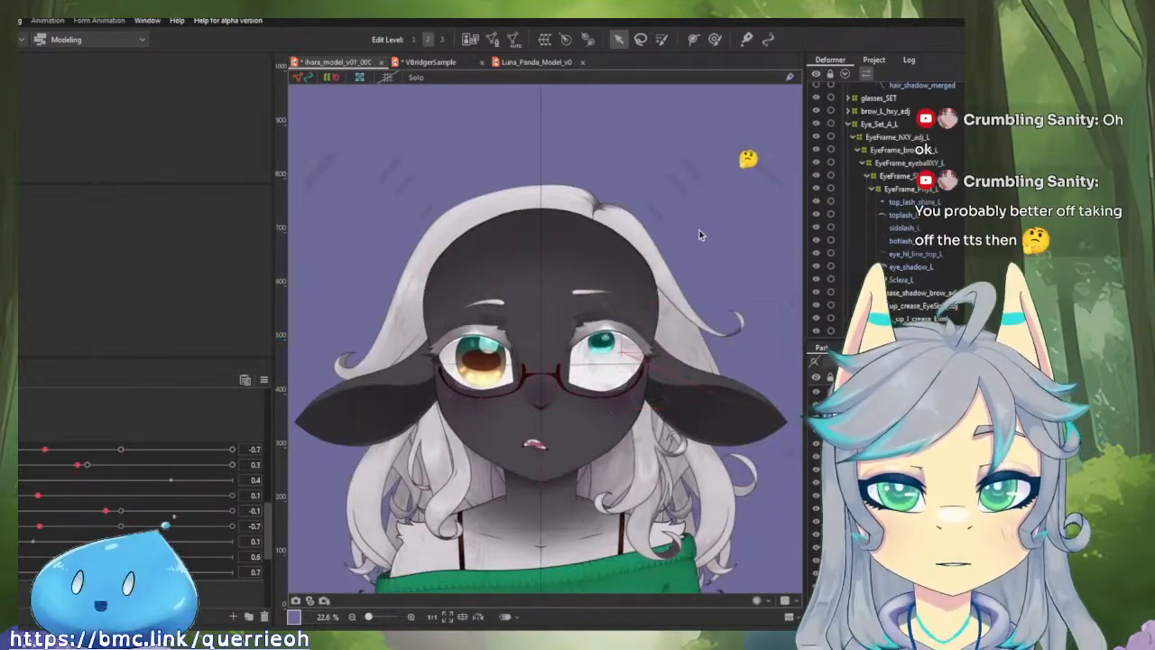